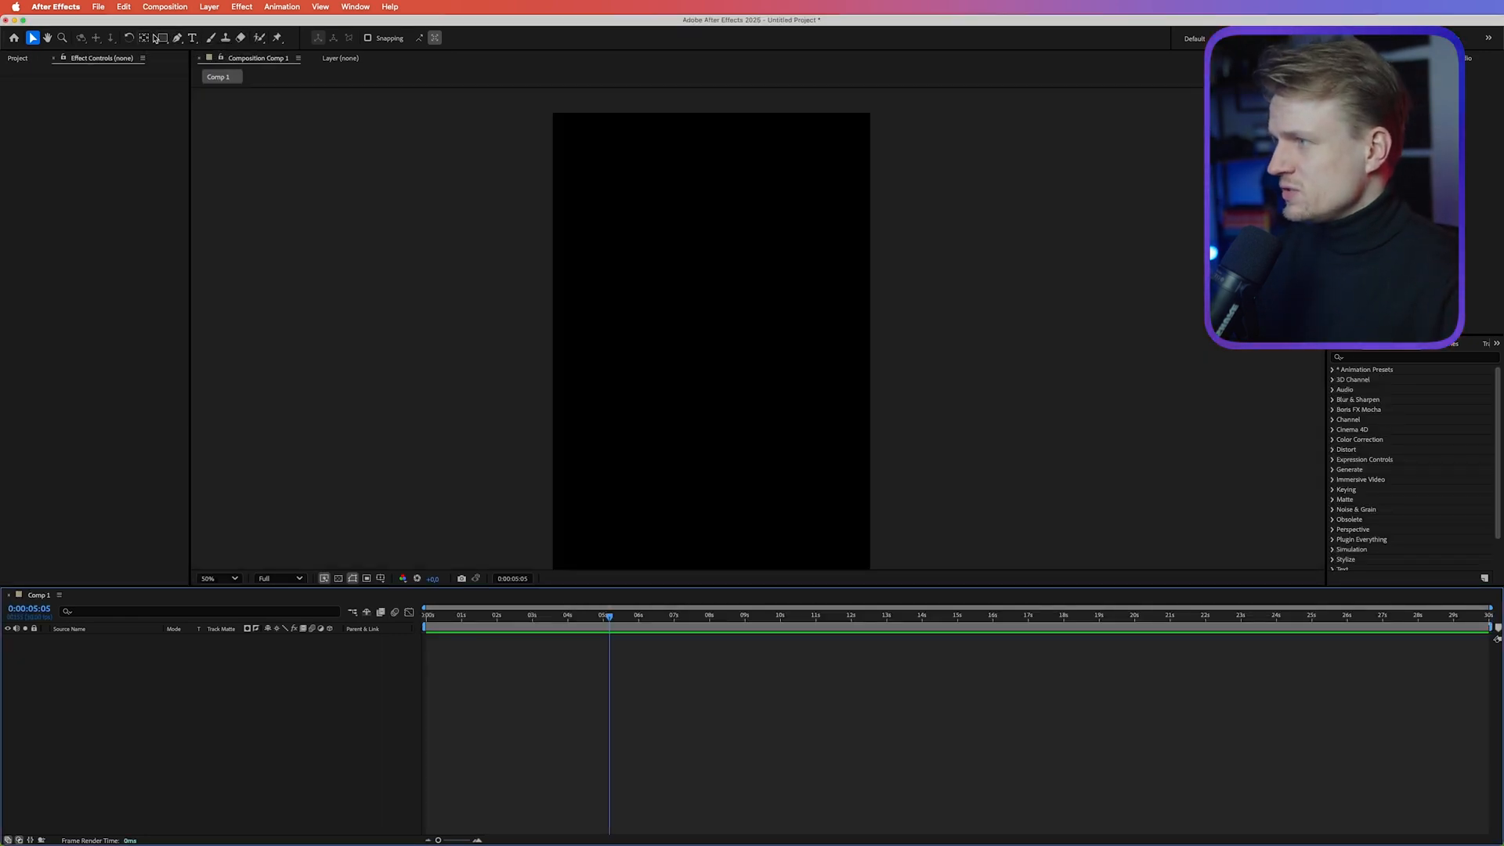
Step: Set up the Rectangle tool with no stroke and a linear gradient fill
left_click(162, 39)
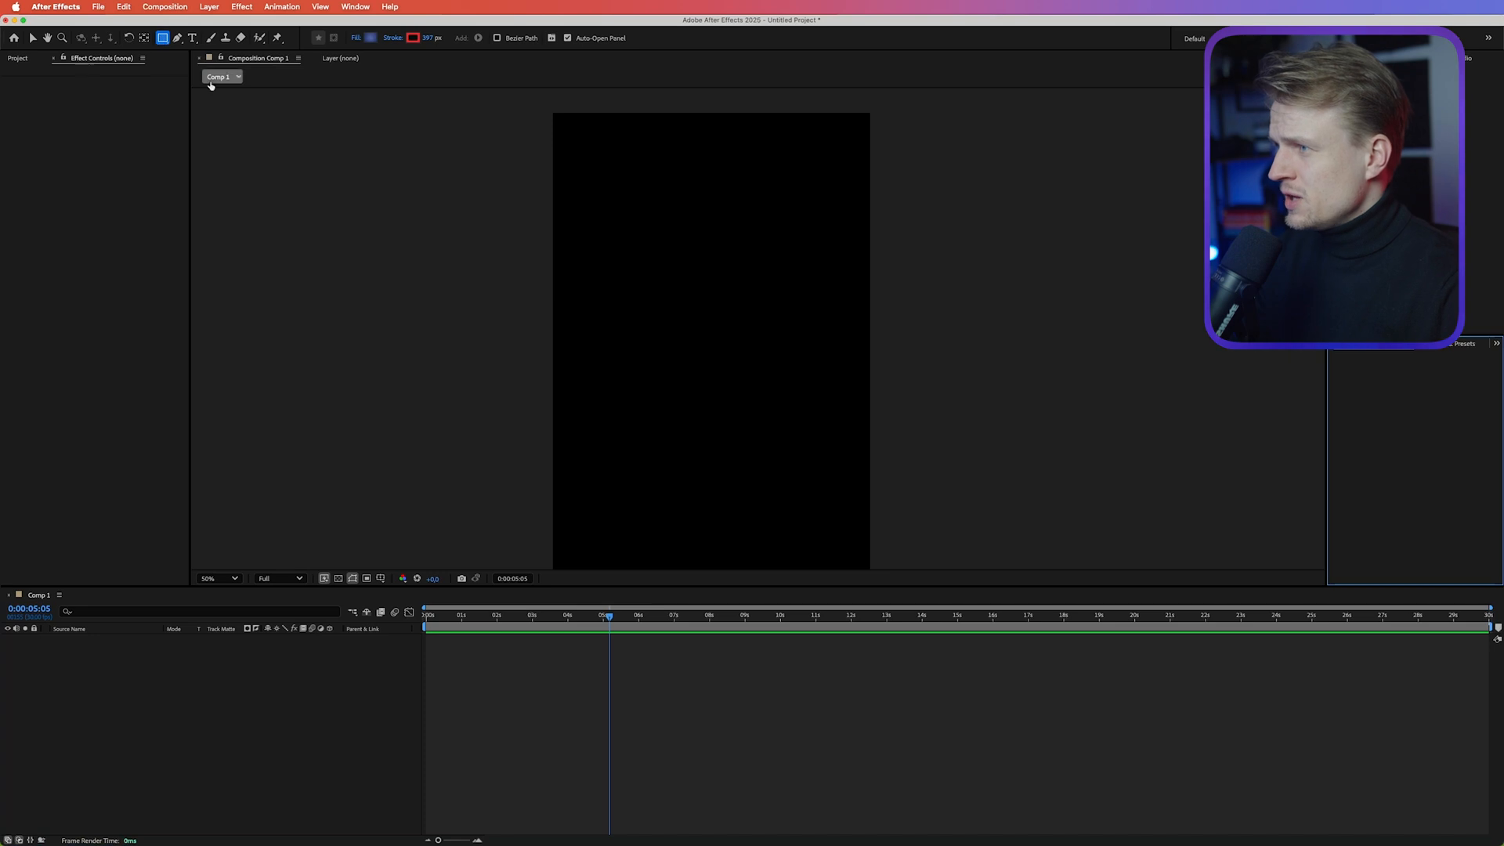
left_click(405, 40)
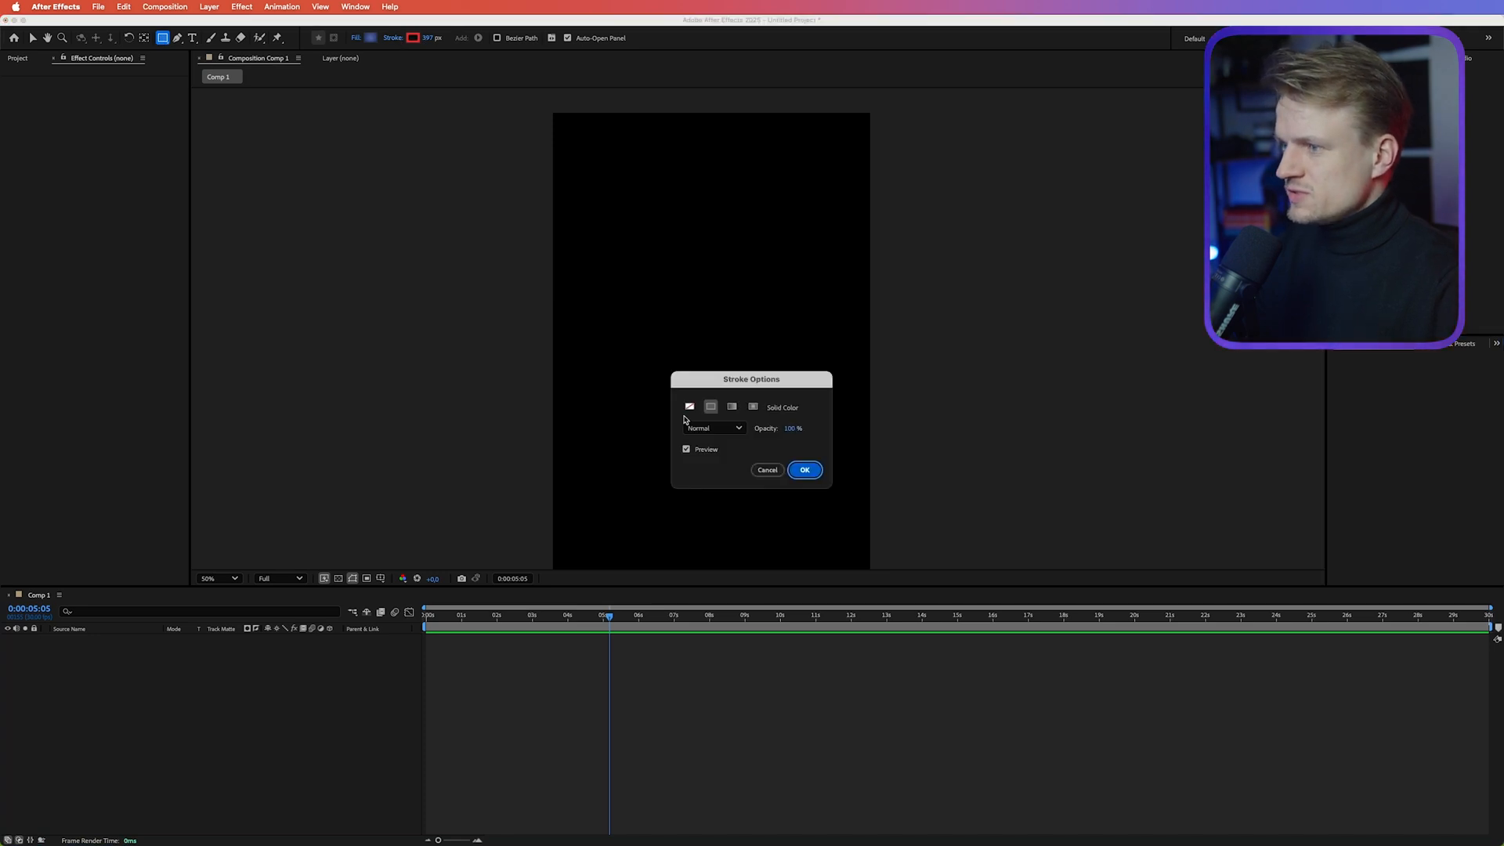
left_click(689, 408)
key("Return")
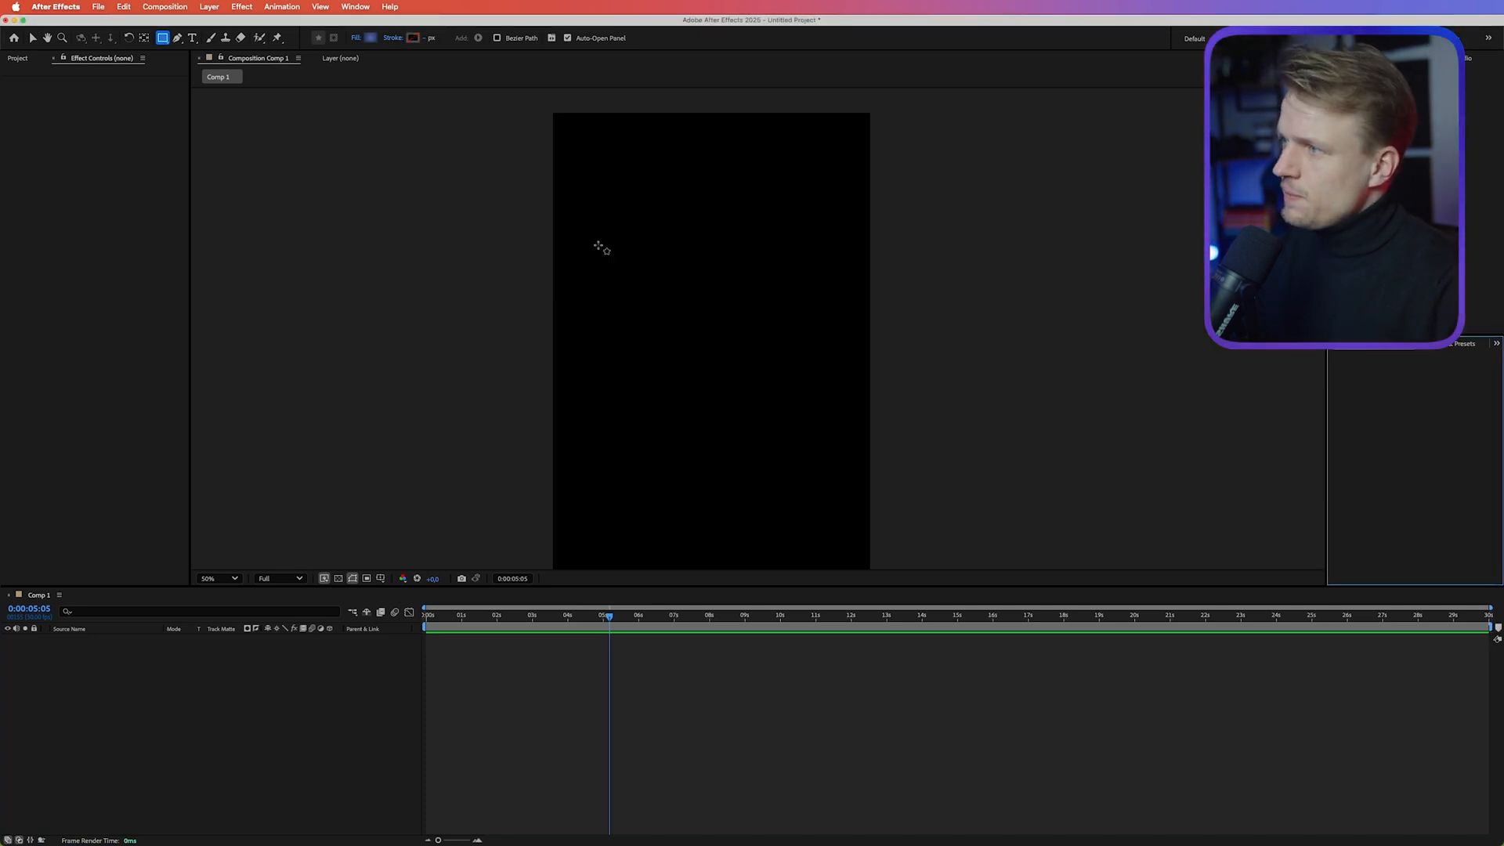
left_click(357, 39)
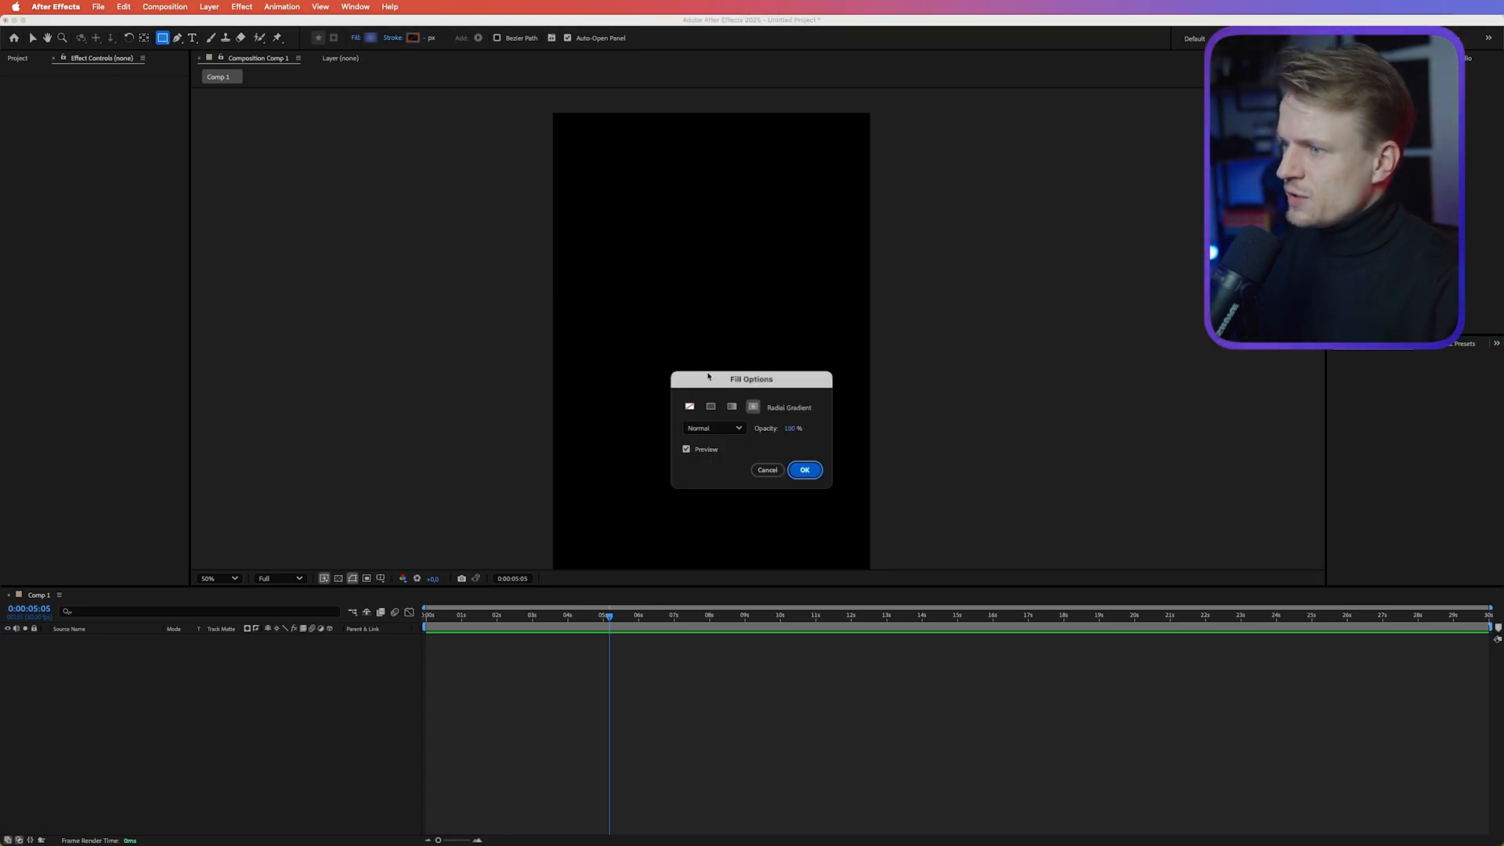
left_click(731, 407)
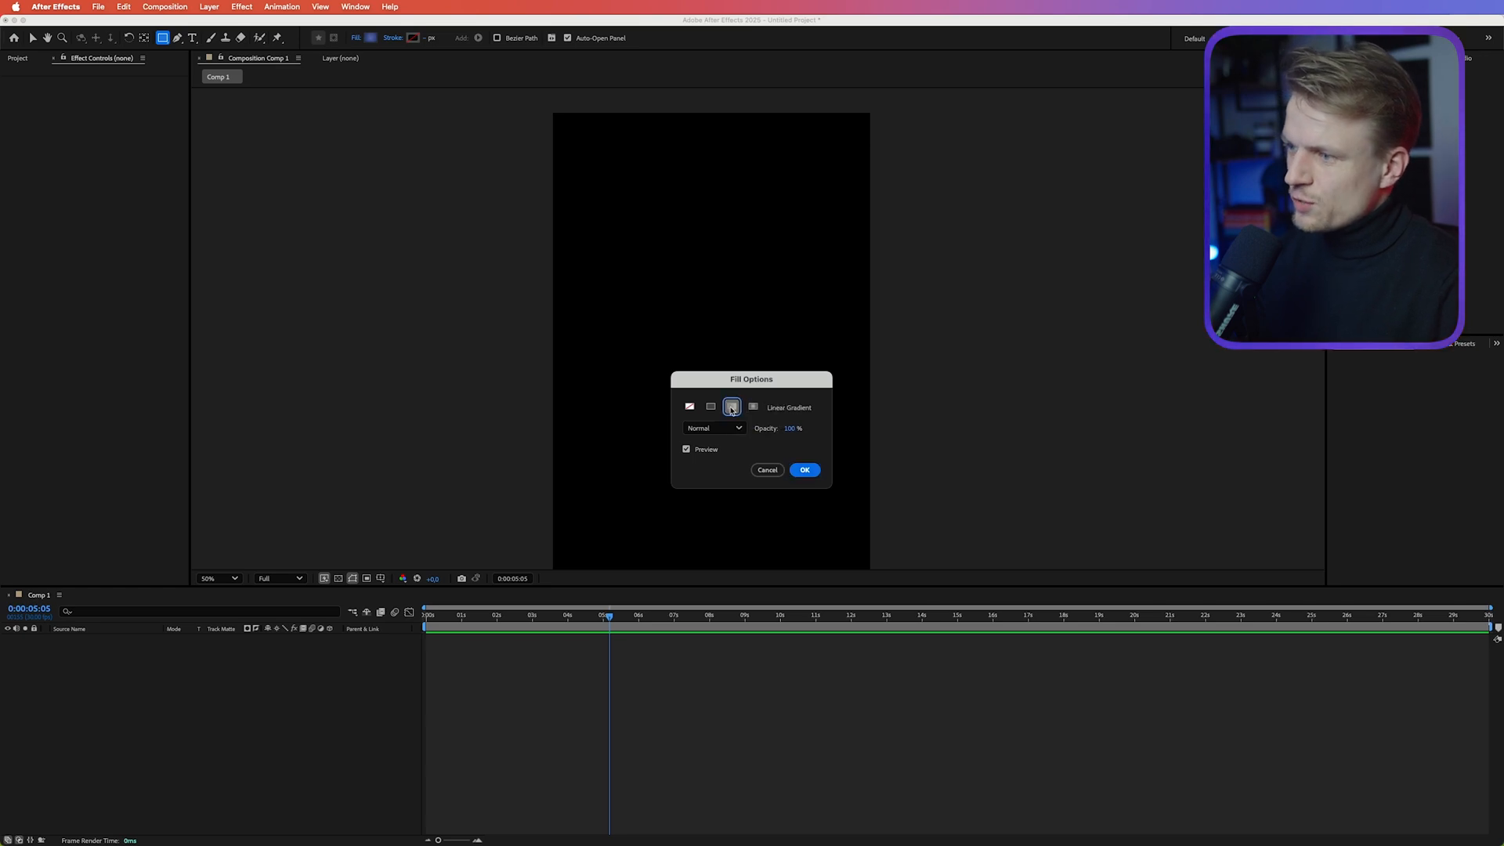
left_click(805, 471)
Step: Set the fill gradient's start stop to green and its end stop to dark green
left_click(372, 40)
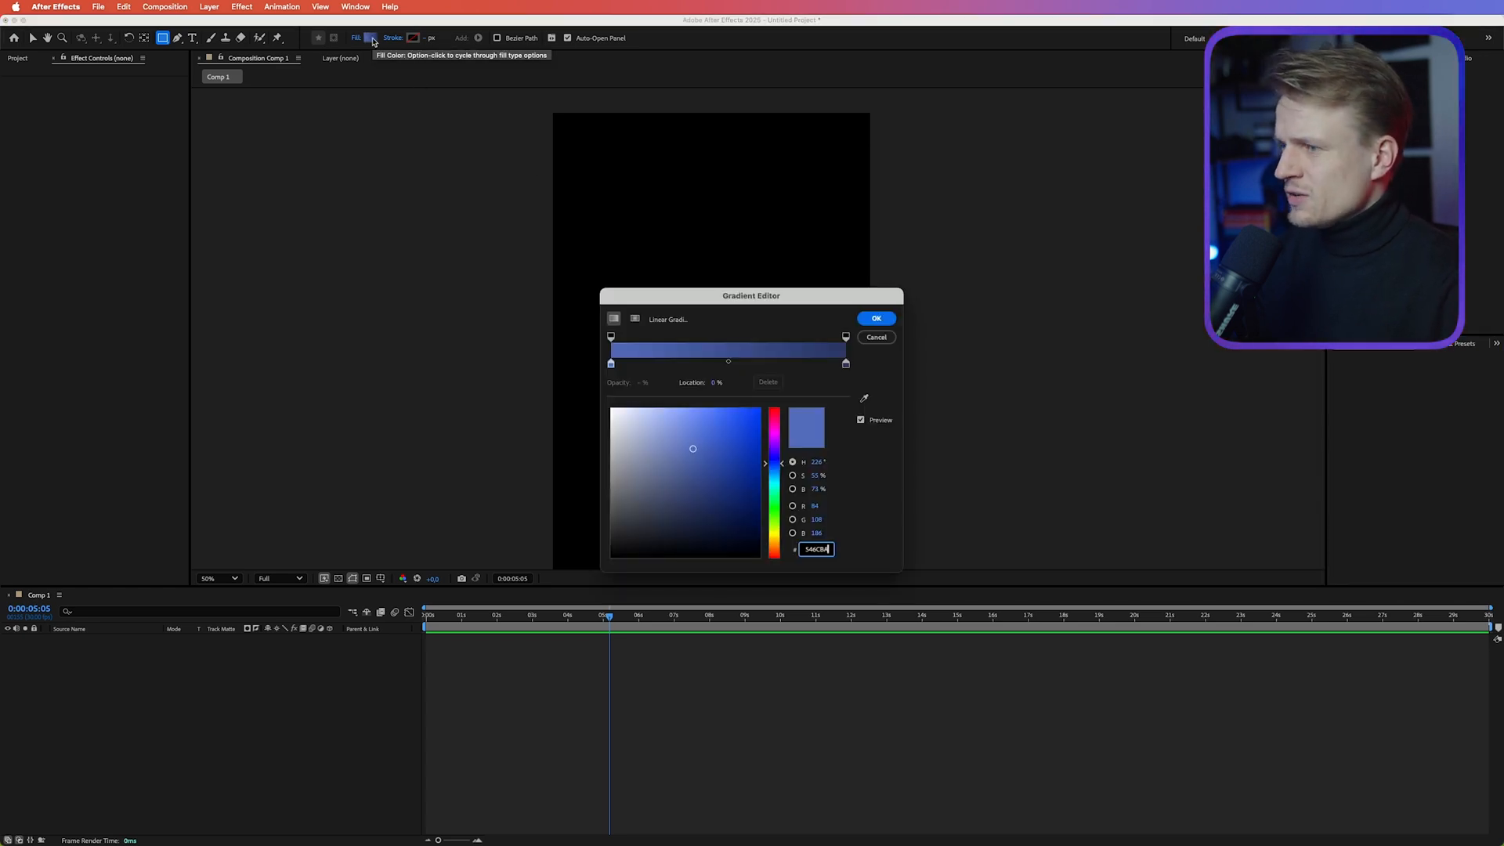
left_click_drag(612, 364, 611, 364)
left_click_drag(772, 469, 775, 507)
mouse_move(670, 437)
left_mouse_down()
mouse_move(702, 415)
mouse_move(749, 460)
left_mouse_up()
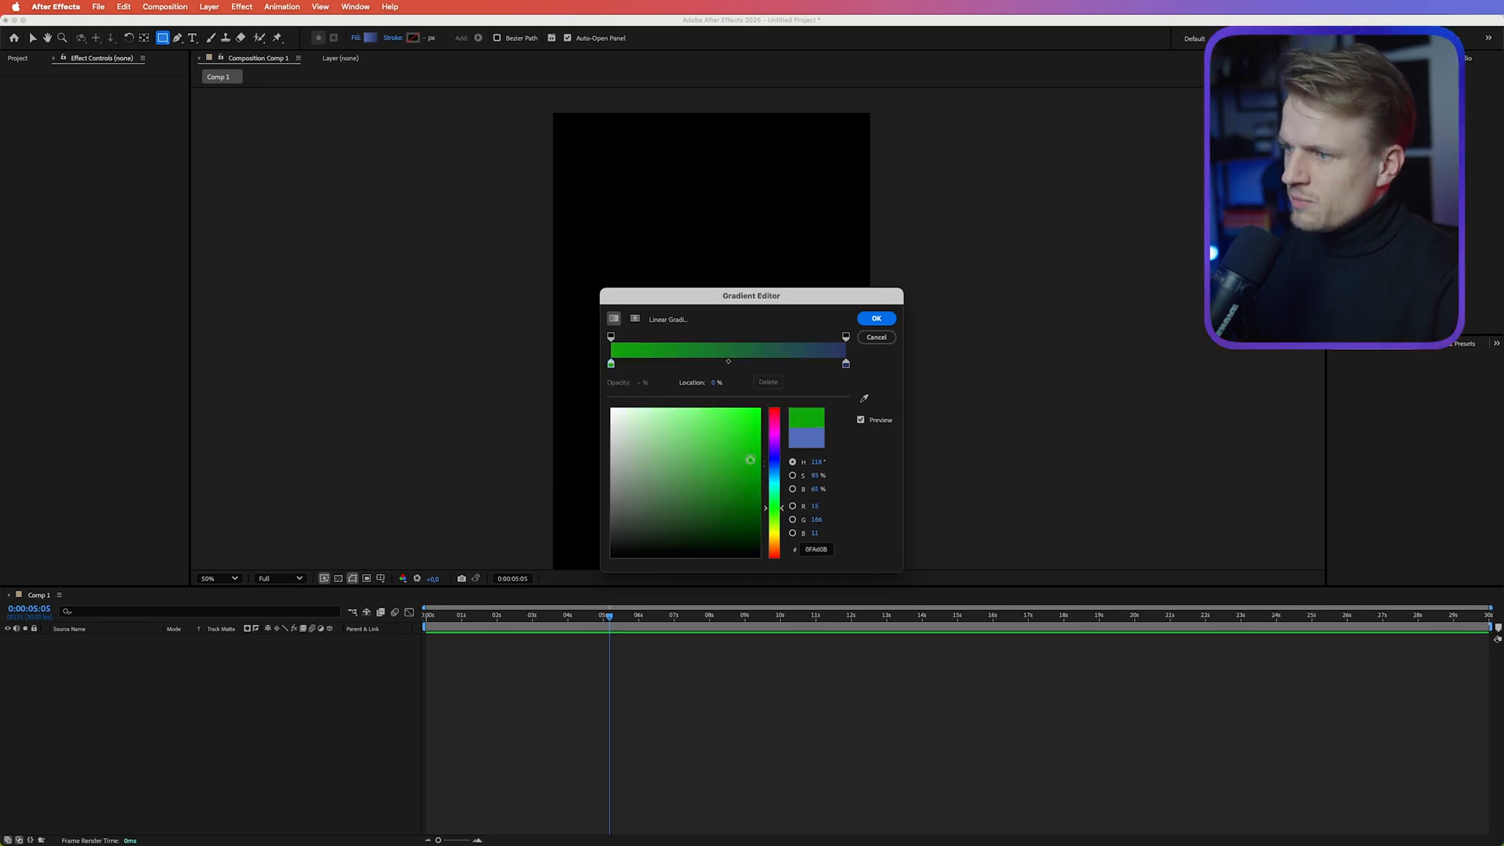
left_click(846, 364)
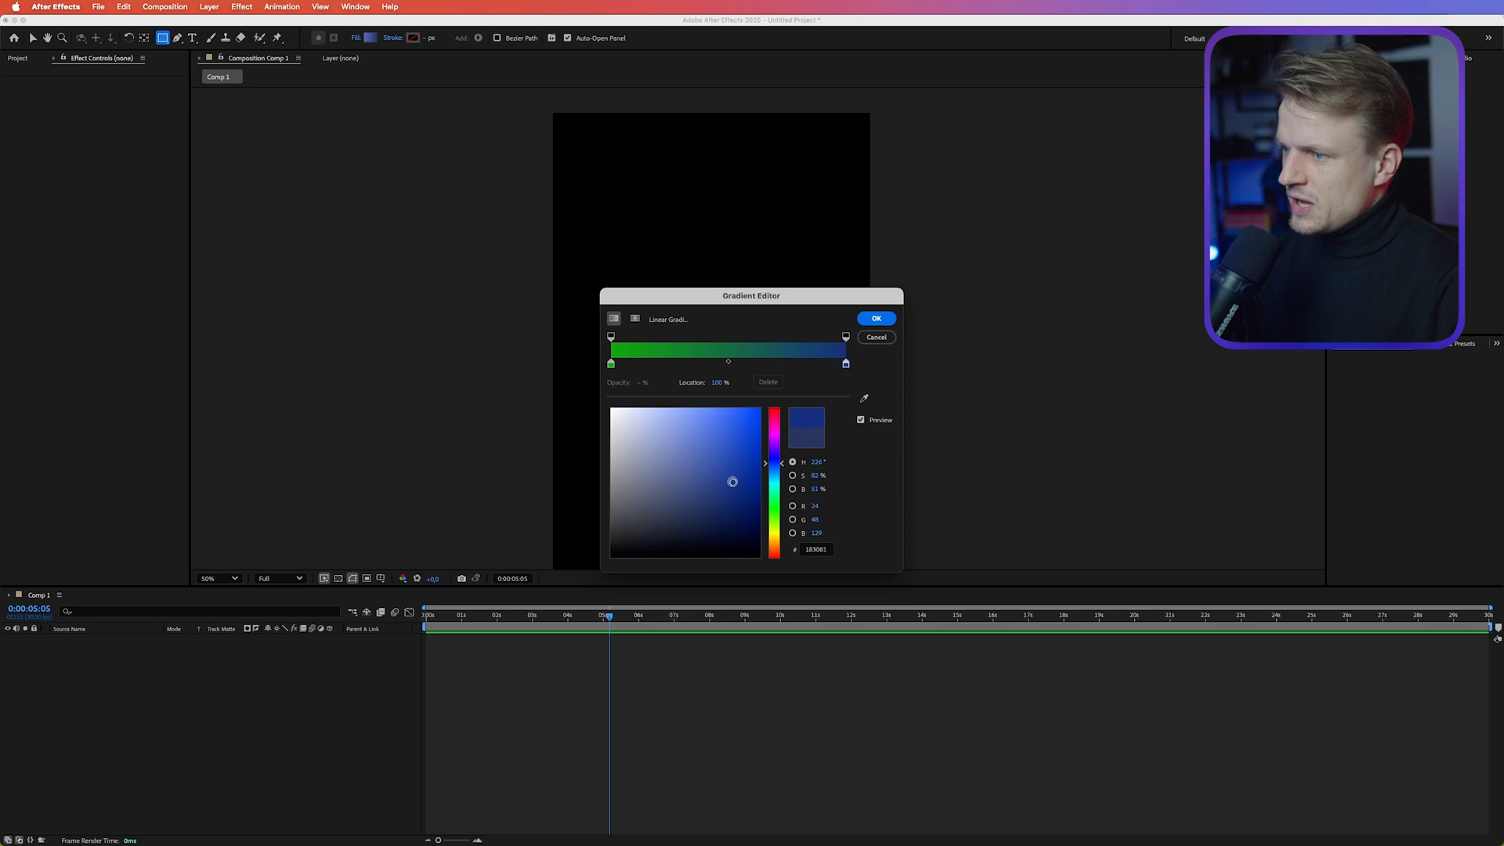
left_click_drag(731, 477, 754, 502)
key("Return")
Step: Draw a rectangle about 208 × 678 px near the composition's left edge and stretch its gradient diagonally past its upper-left and lower-right corners
left_click_drag(572, 257, 634, 456)
key("v")
left_click(65, 659)
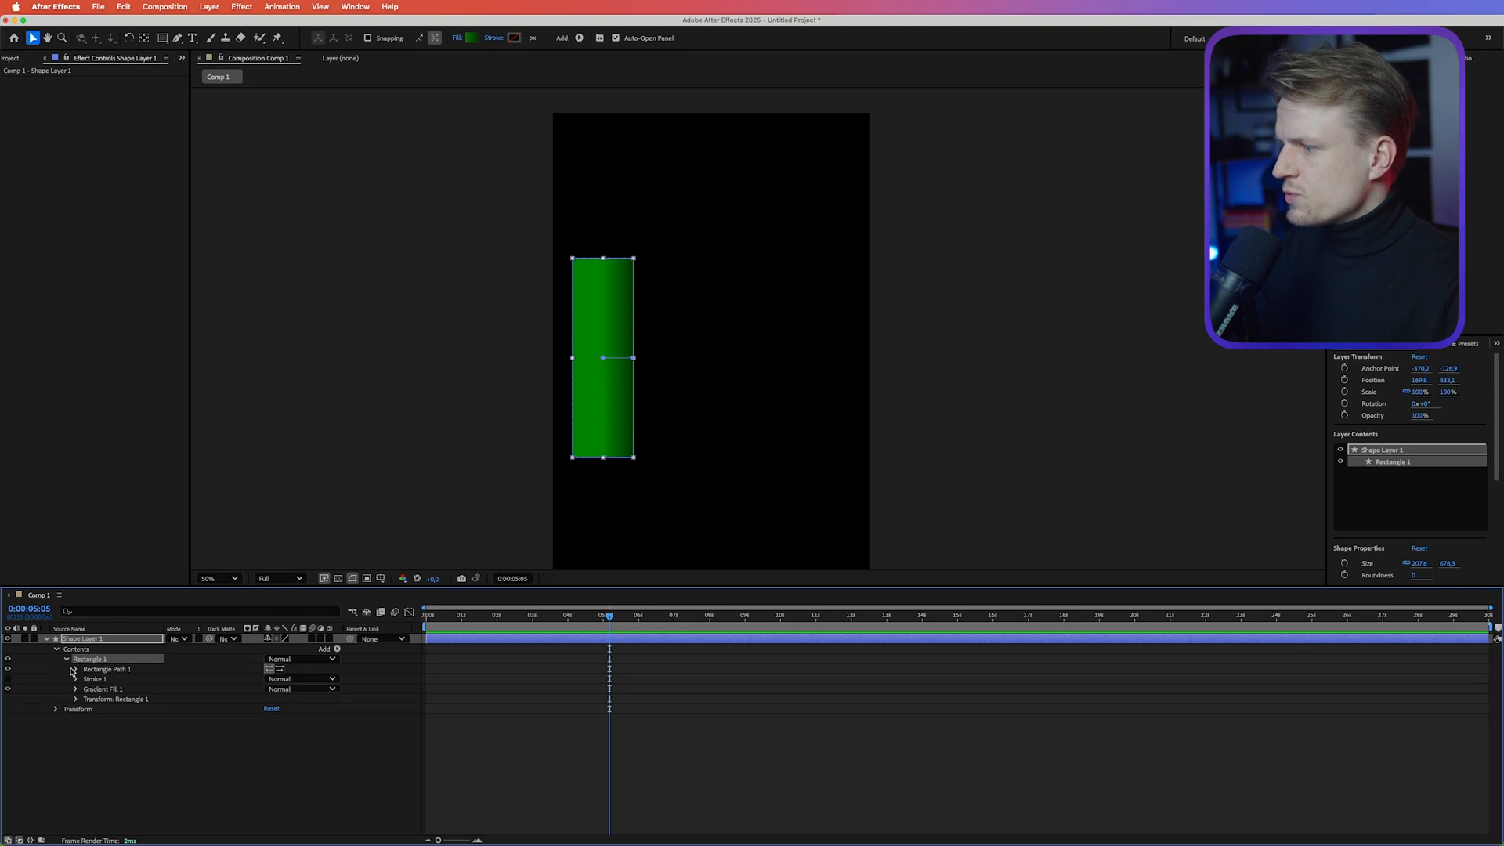
left_click(118, 688)
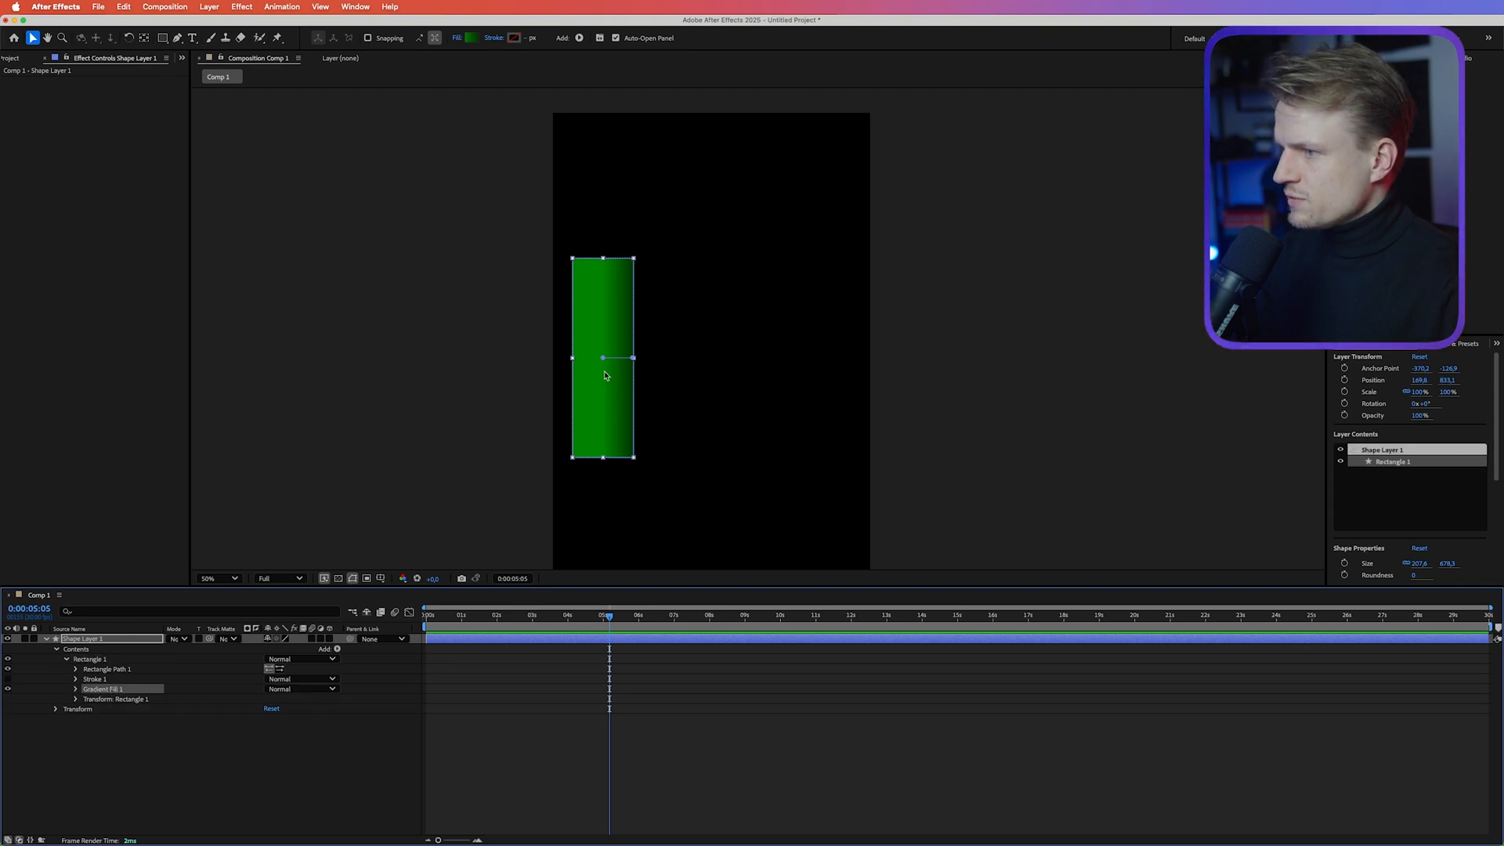
left_click_drag(602, 358, 573, 278)
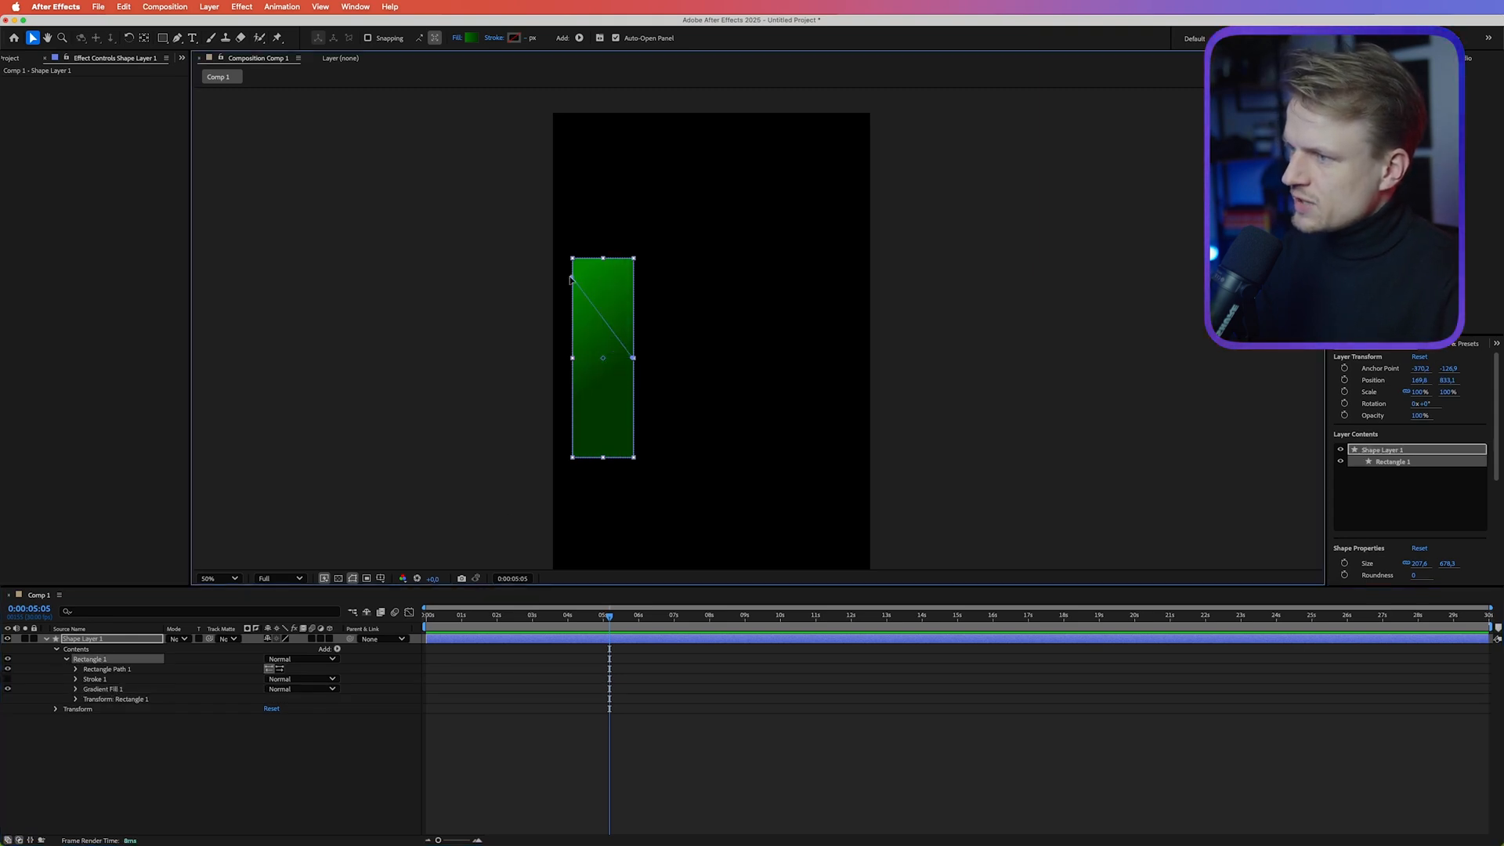
left_click_drag(634, 357, 648, 466)
left_click_drag(569, 275, 528, 251)
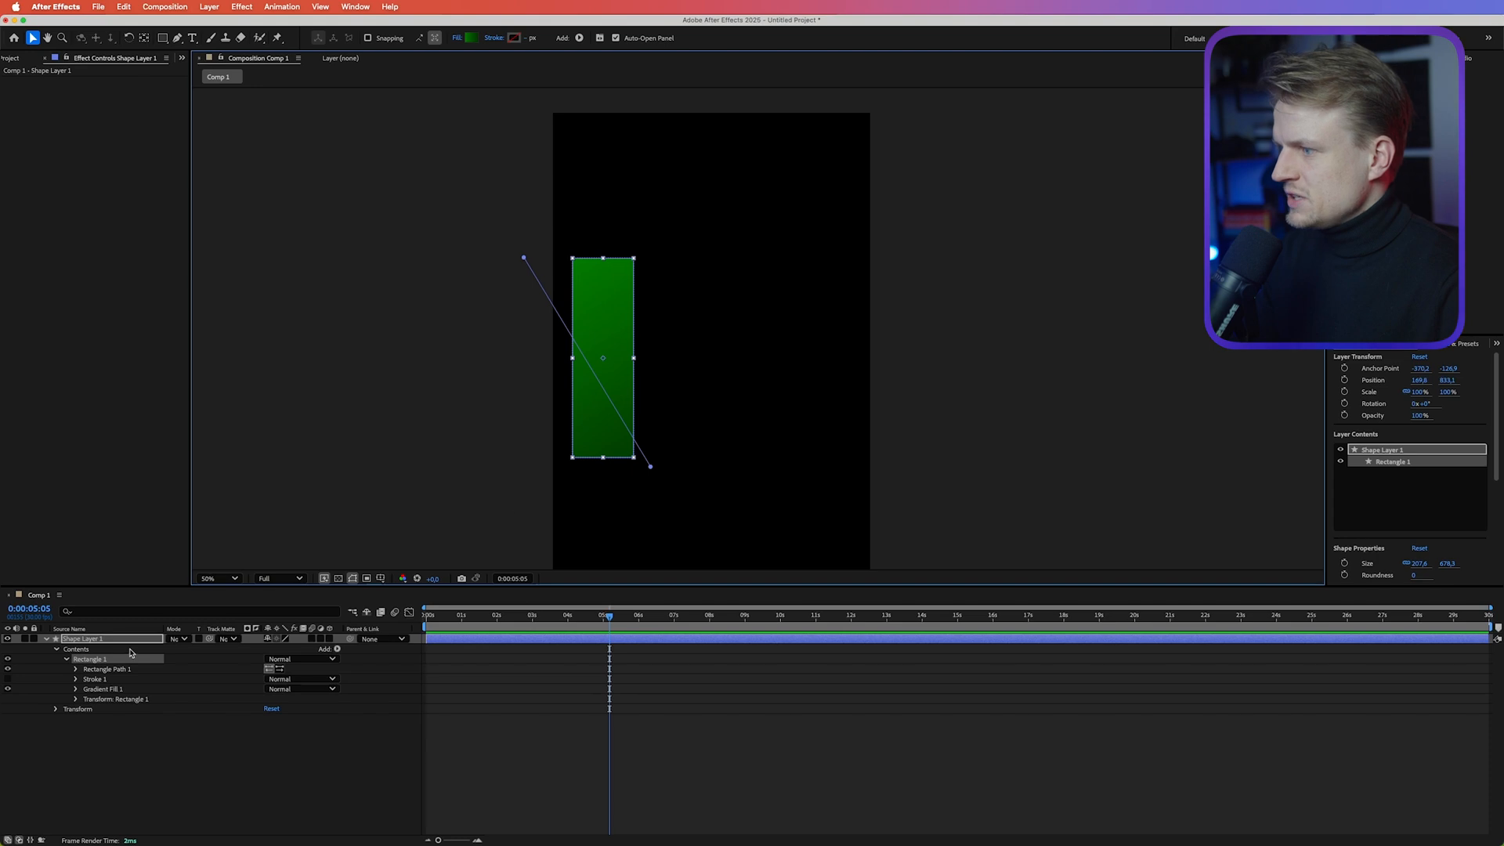
Step: Duplicate the rectangle's shape layer and place the copy flush against the original's right edge
left_click(99, 640)
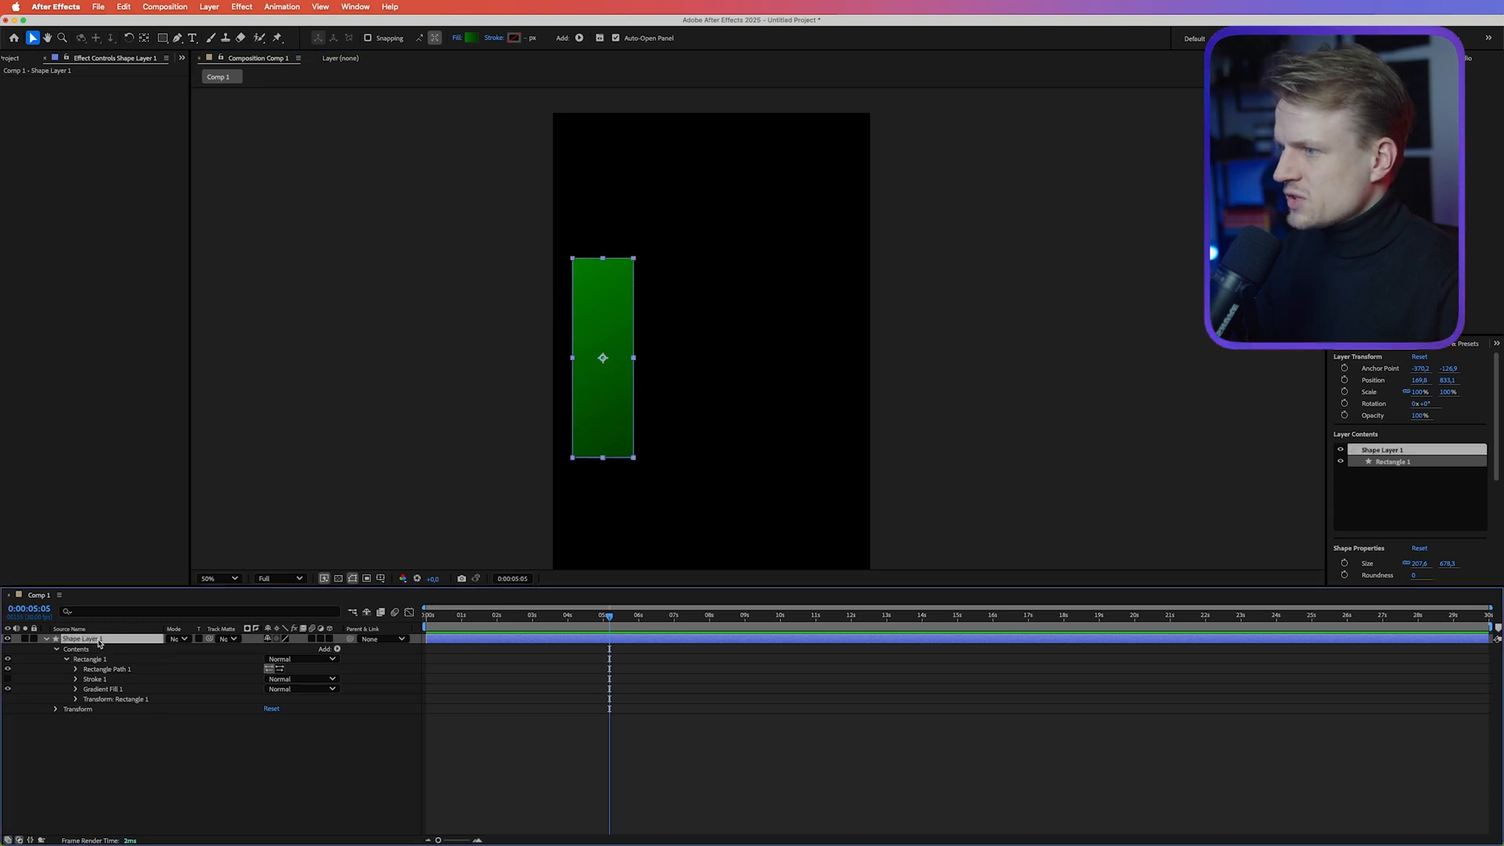
key("super+d")
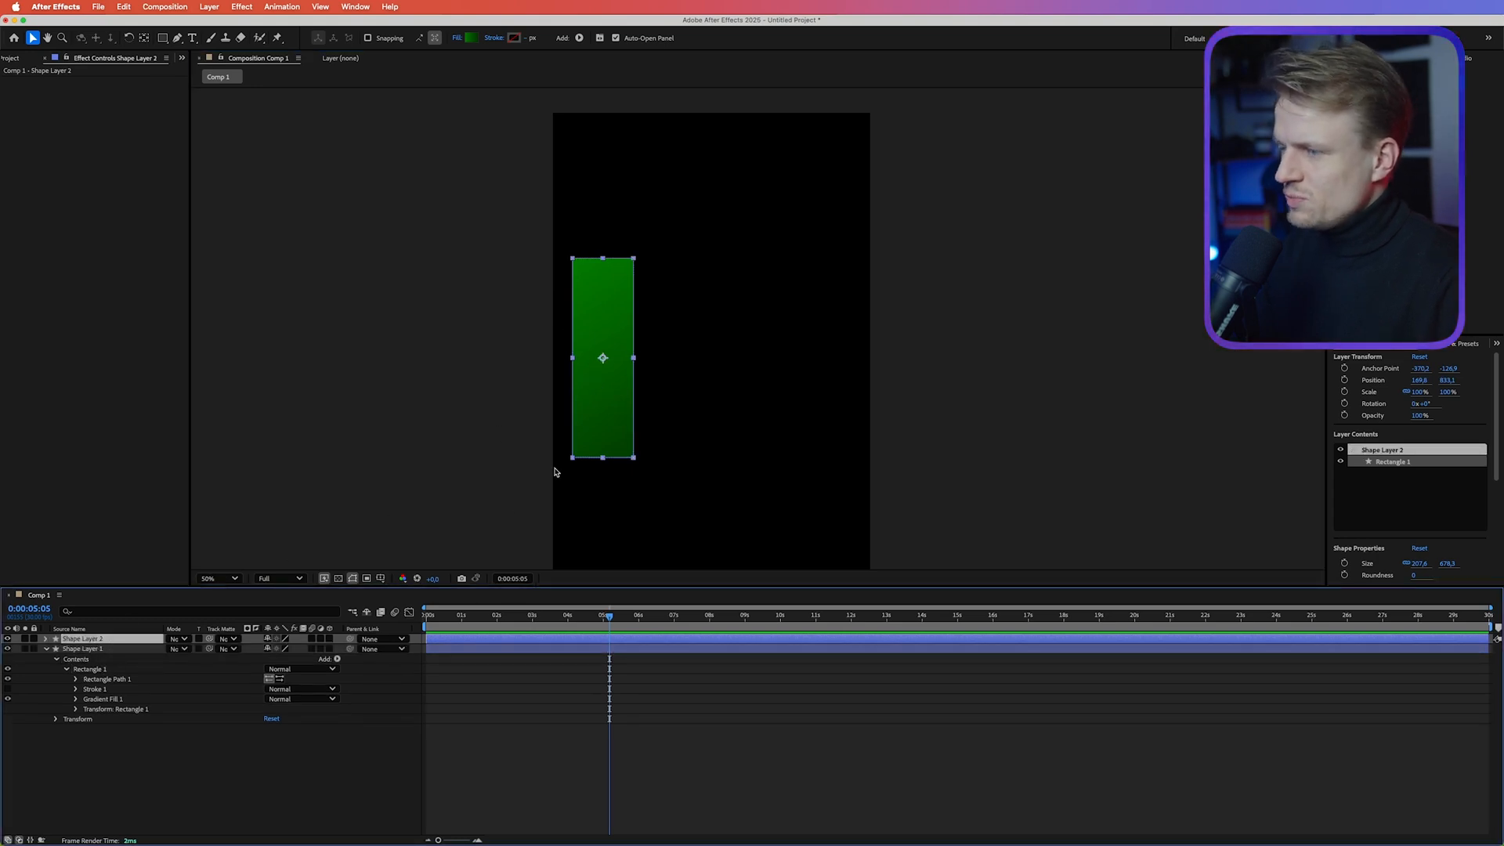
key("shift+Right")
left_click_drag(589, 419, 646, 420)
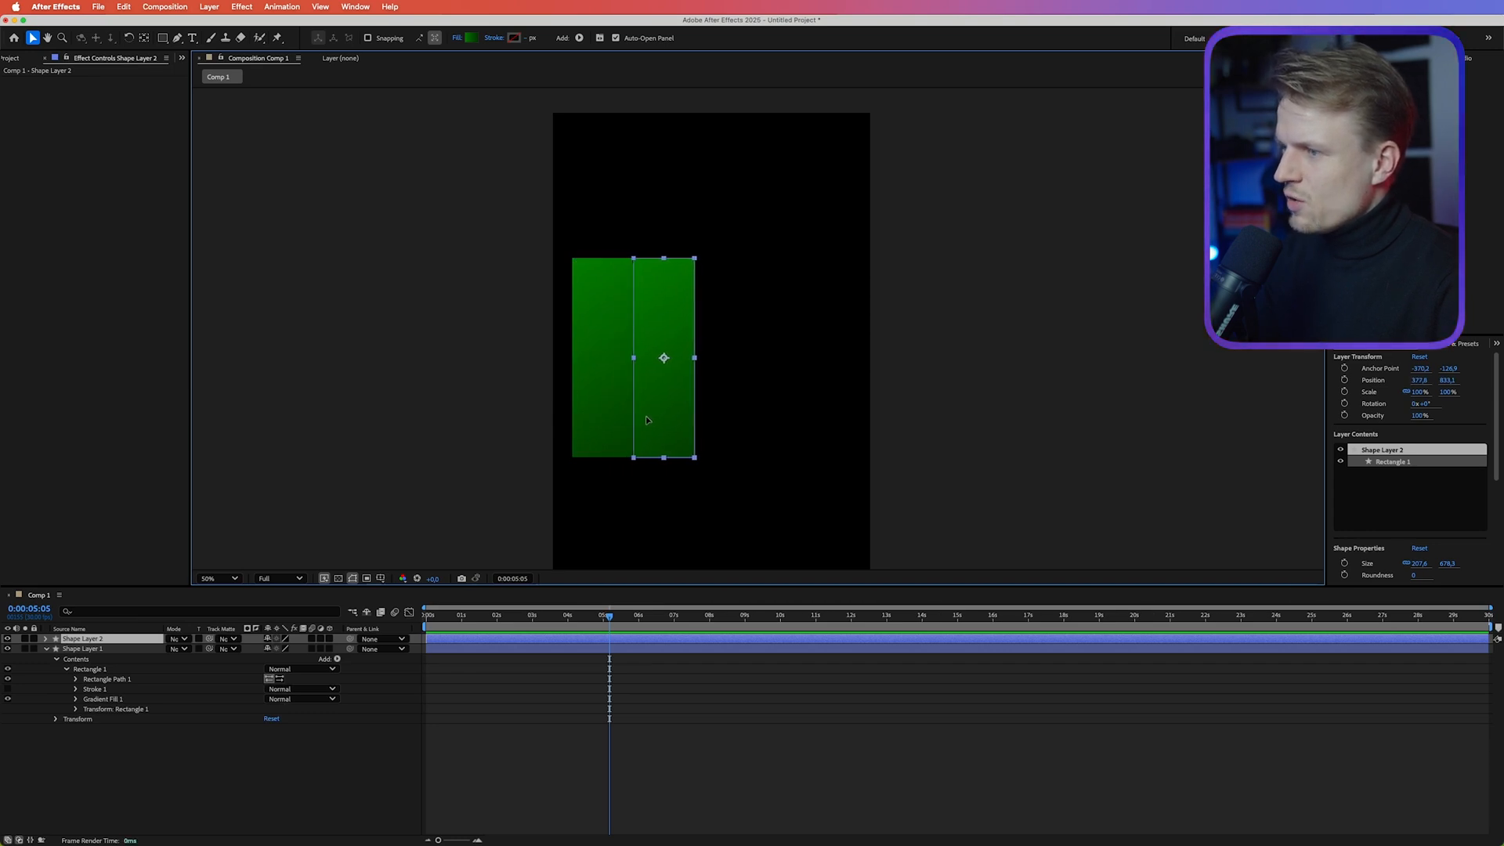
left_click_drag(646, 420, 647, 420)
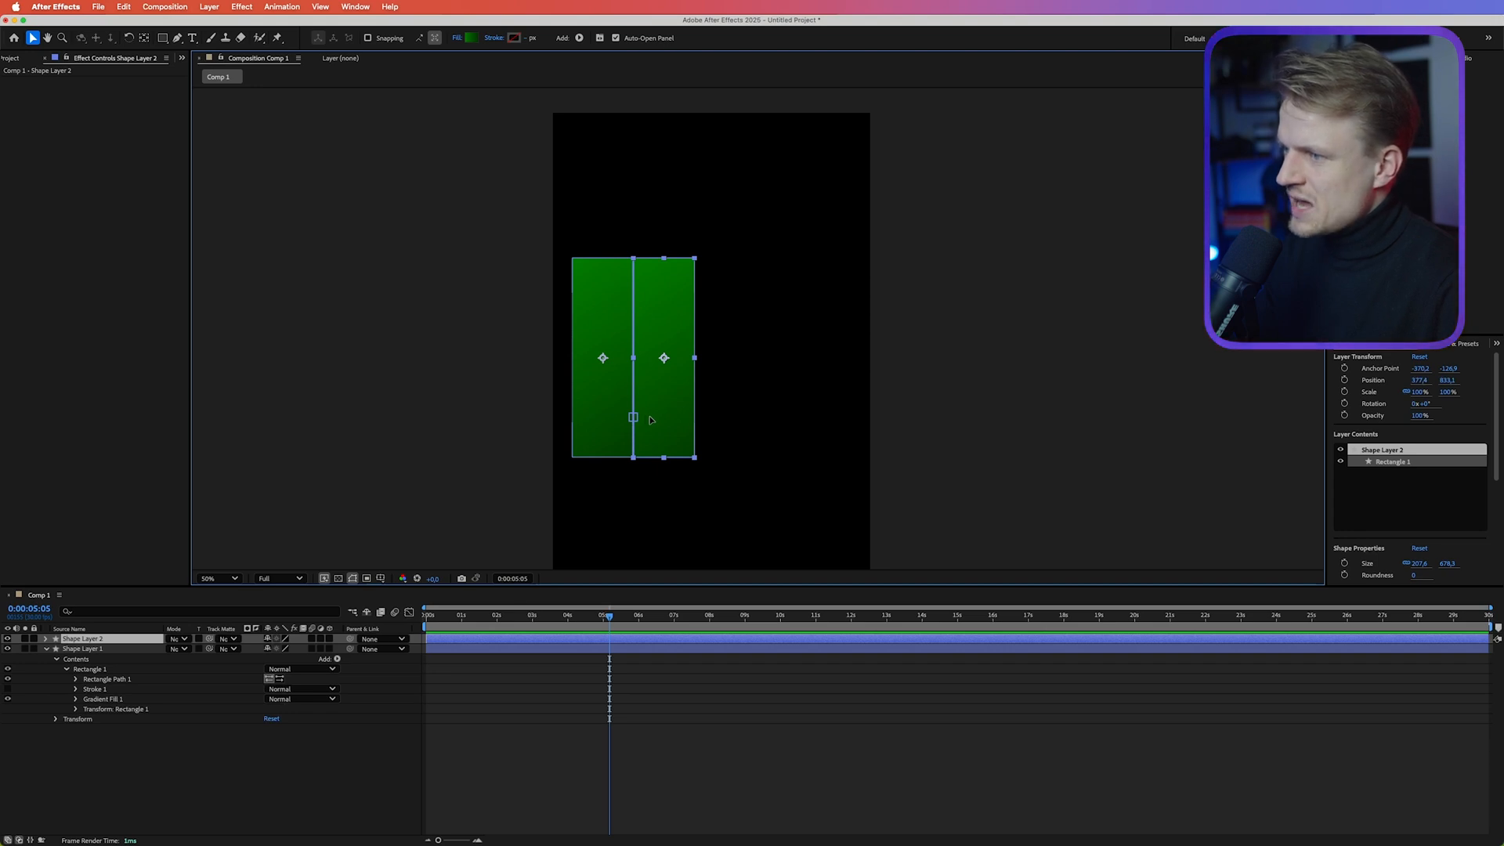
left_click(903, 524)
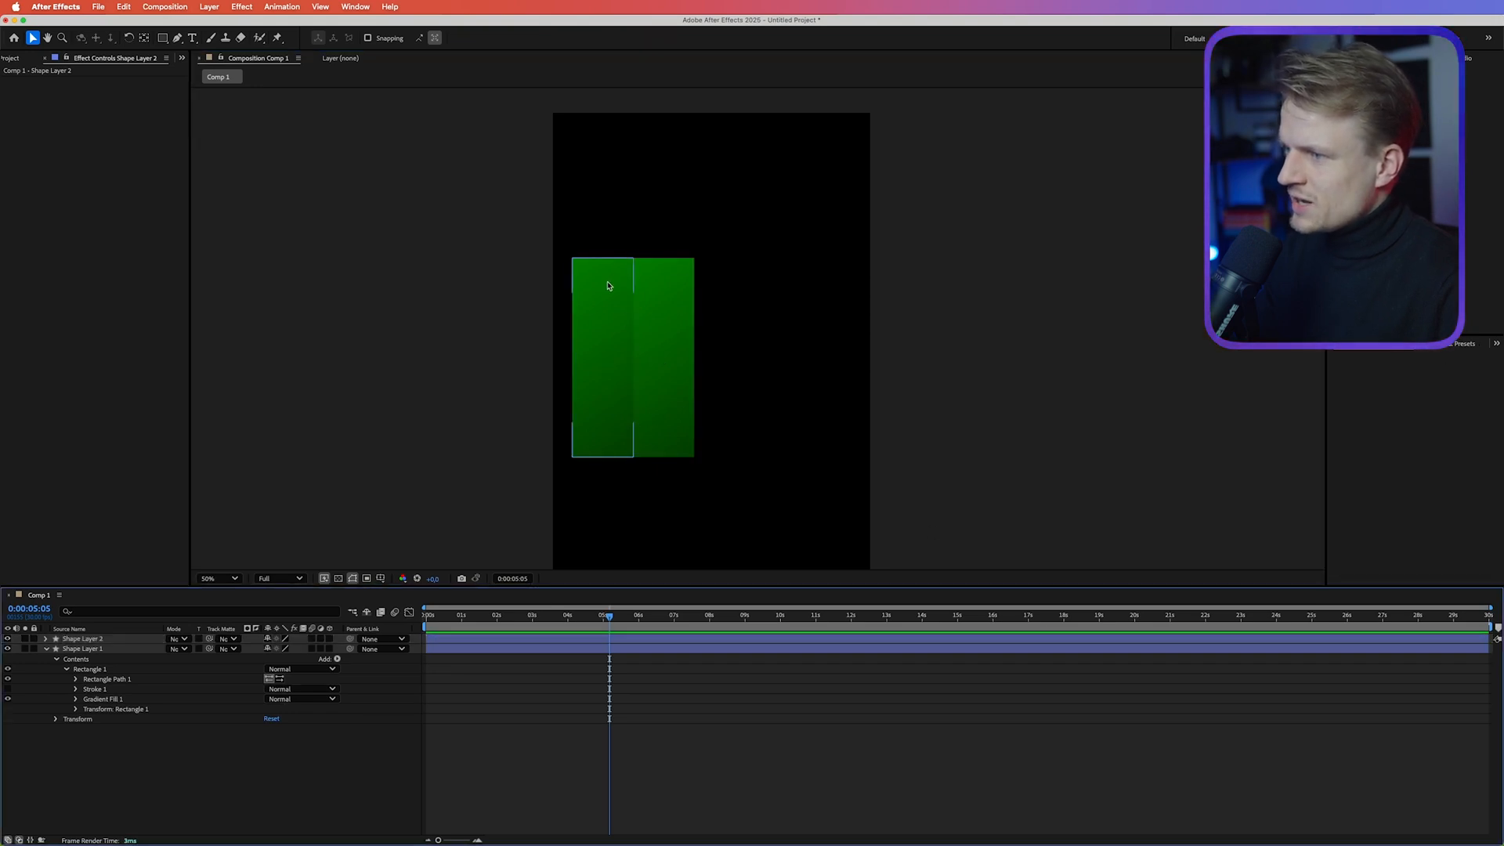
Step: Duplicate the second rectangle three times and set the copies side by side to form a row of five
left_click(647, 359)
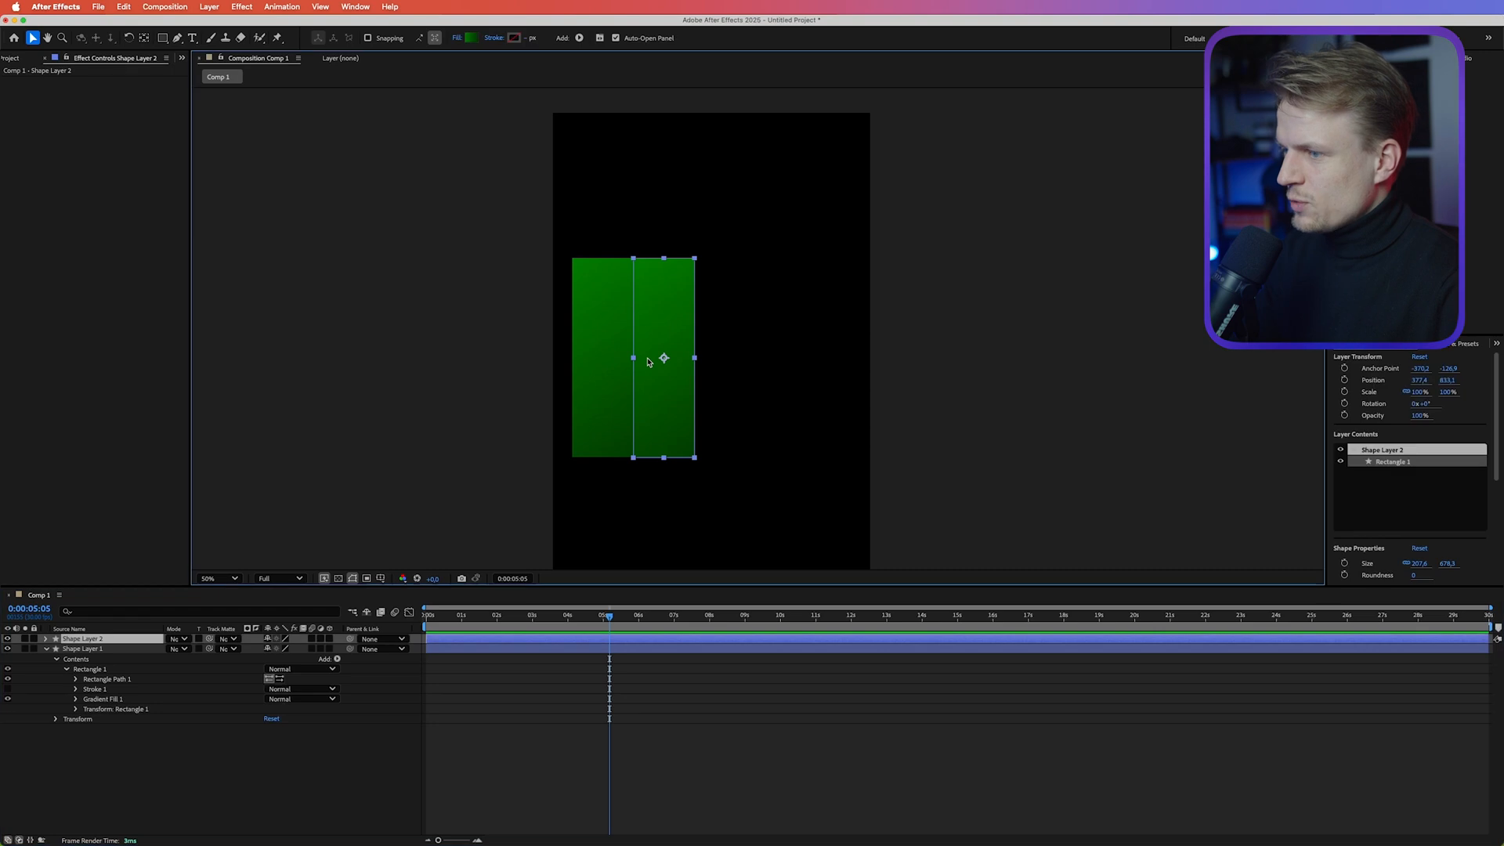
key("ctrl+d")
key("ctrl+d")
key("ctrl+d")
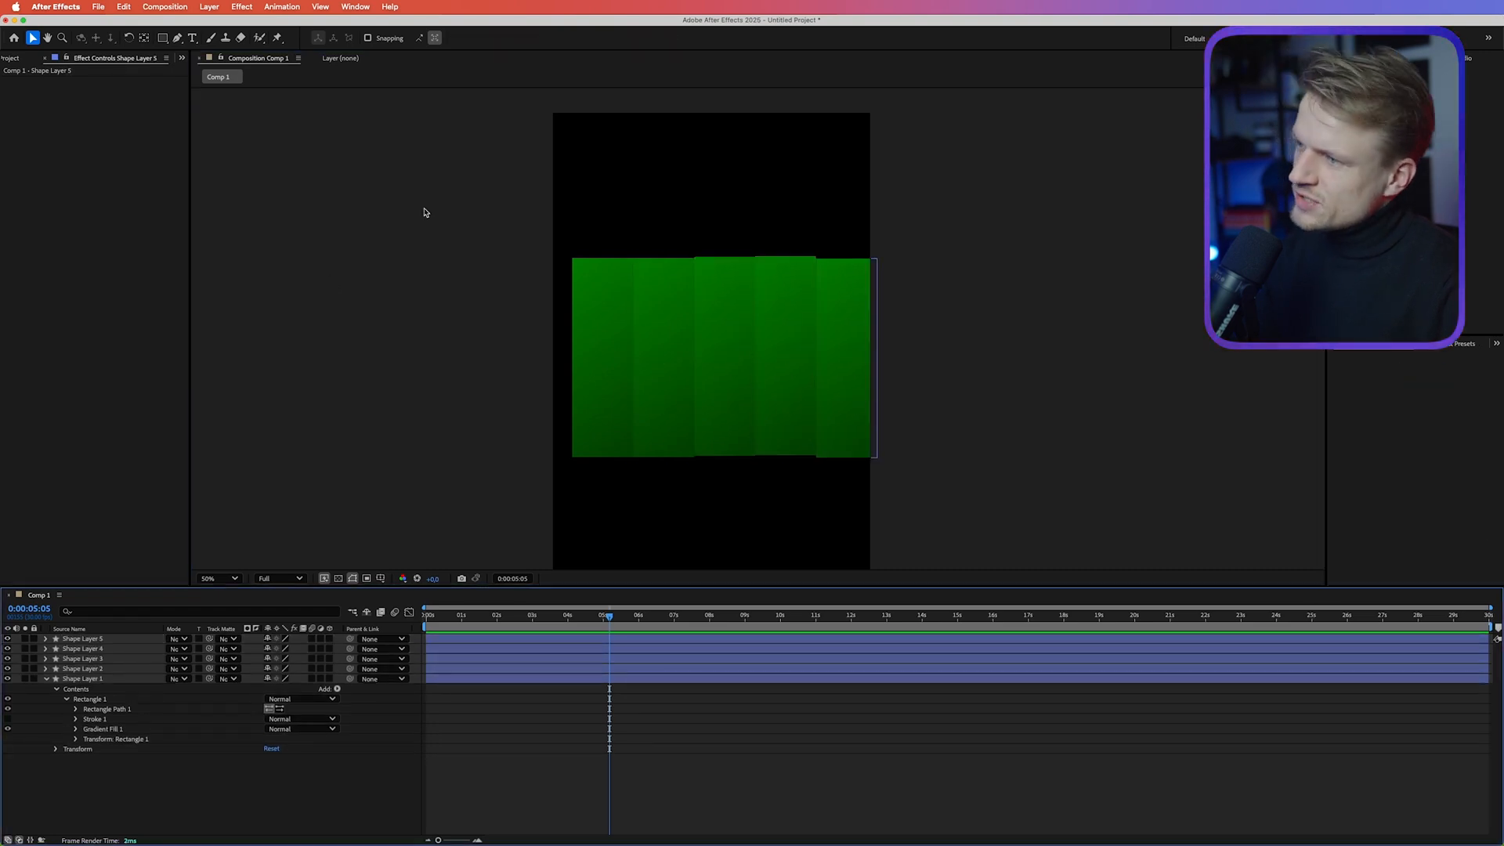
Step: Align all five rectangles to one another at the same height
left_click_drag(953, 397, 477, 355)
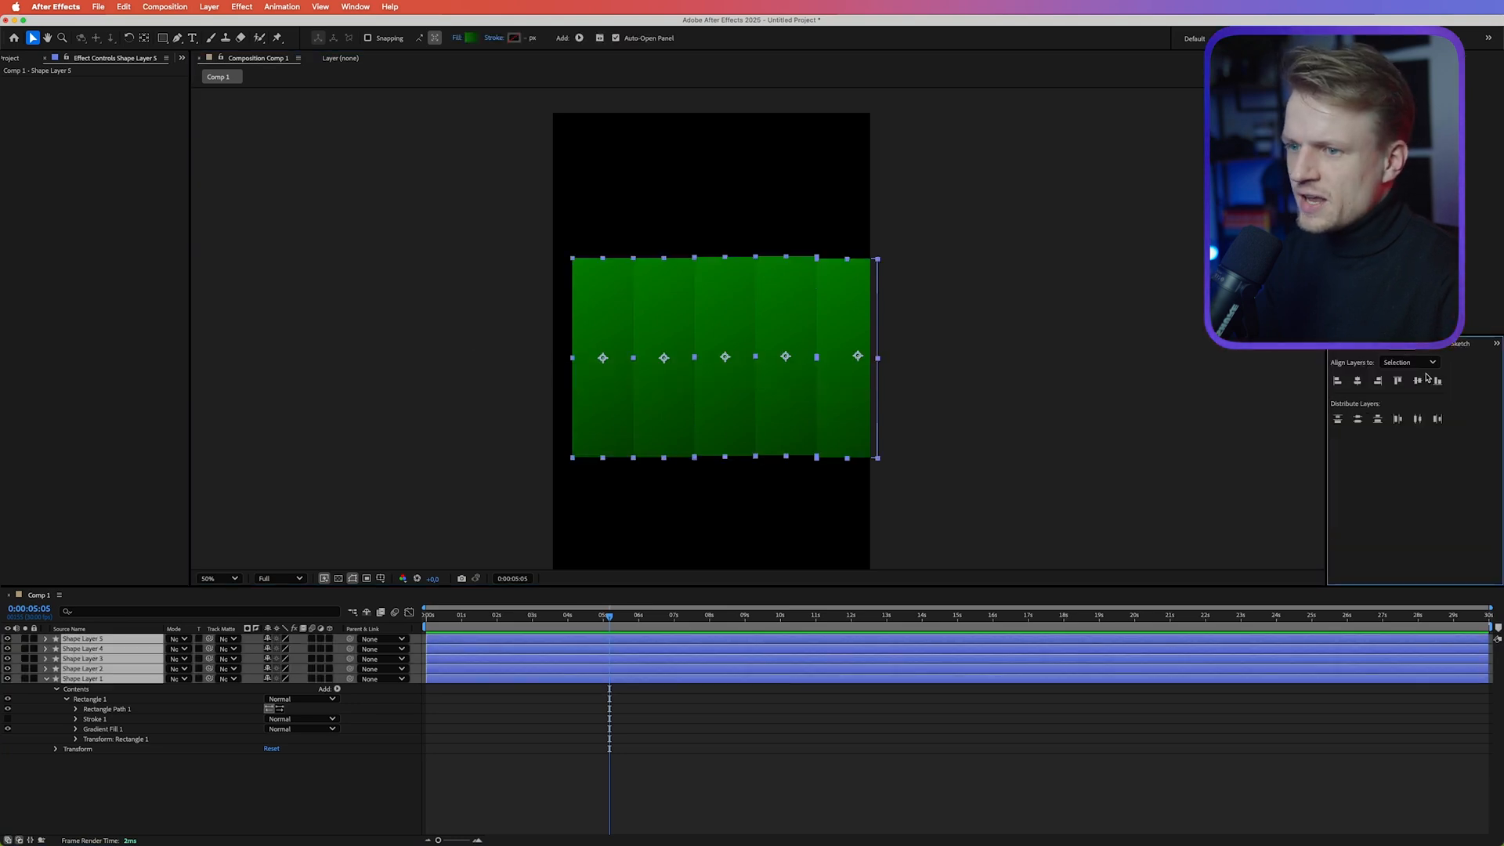
left_click(1416, 381)
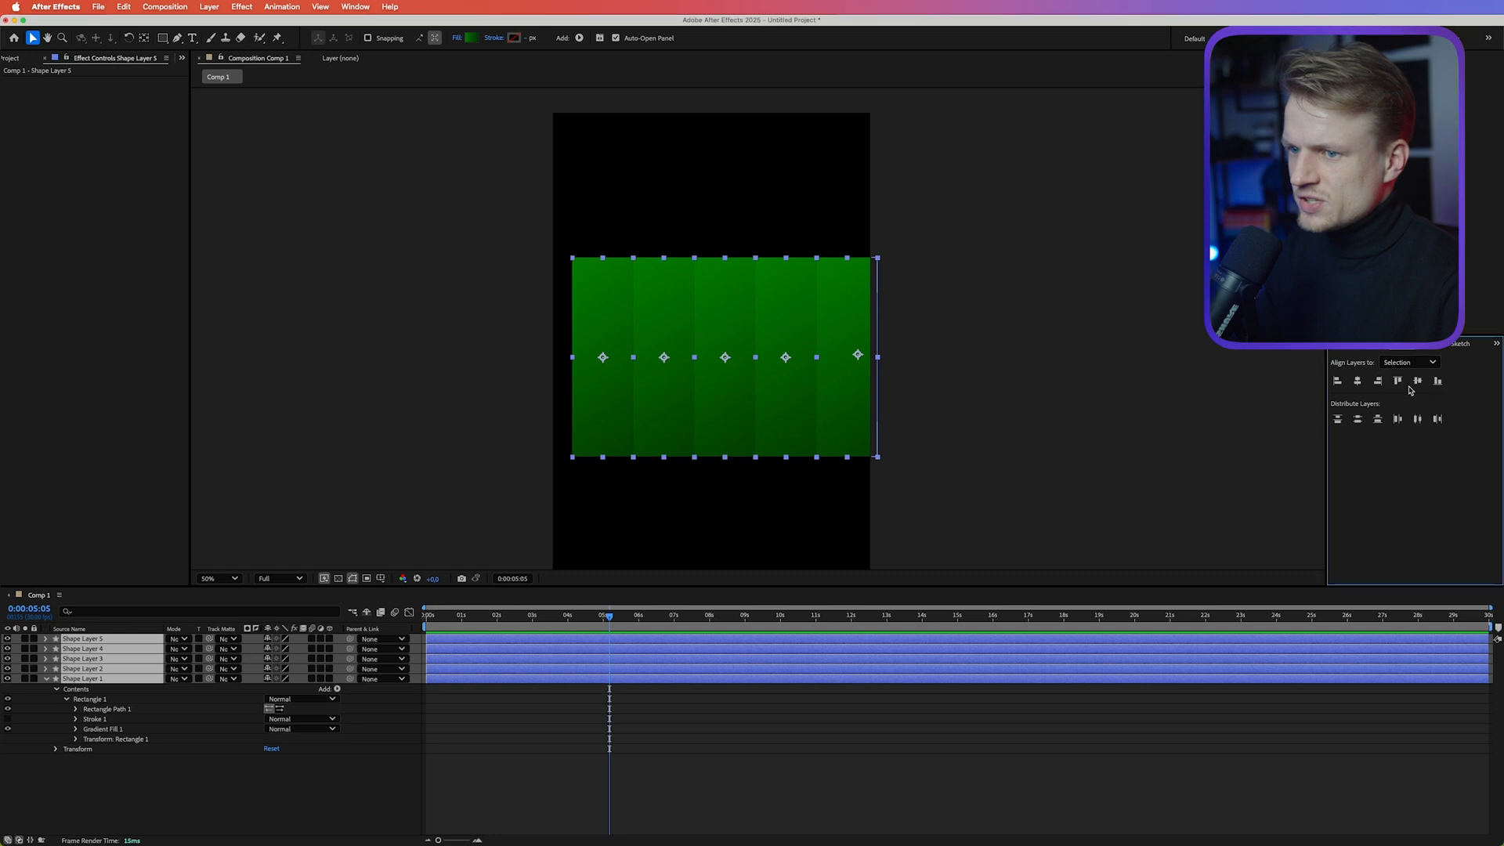
left_click(1228, 448)
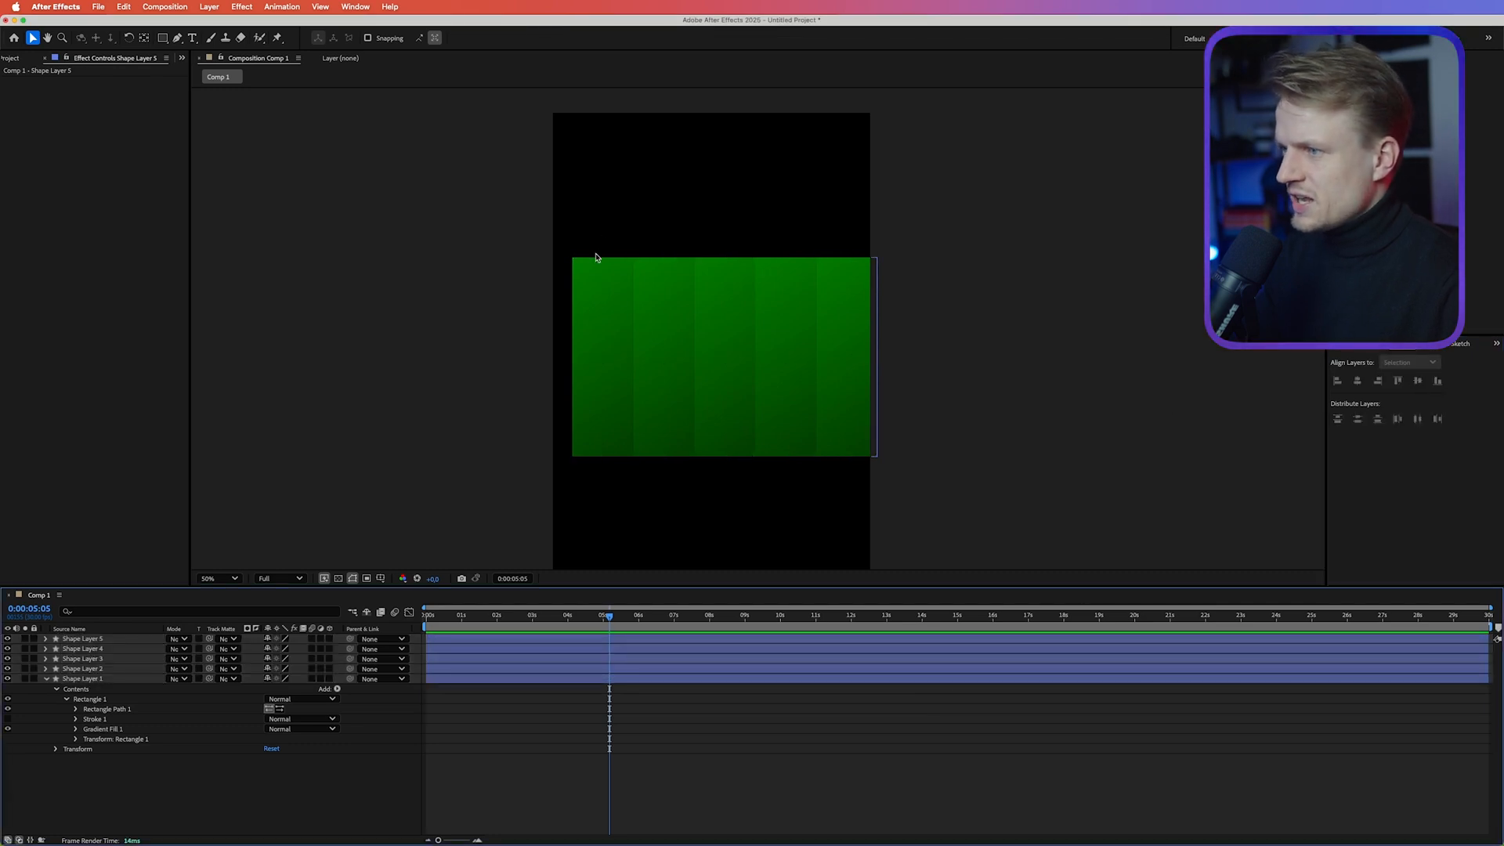
Step: Move the whole row of five rectangles left so it sits centred across the composition's width
left_click_drag(916, 328, 477, 359)
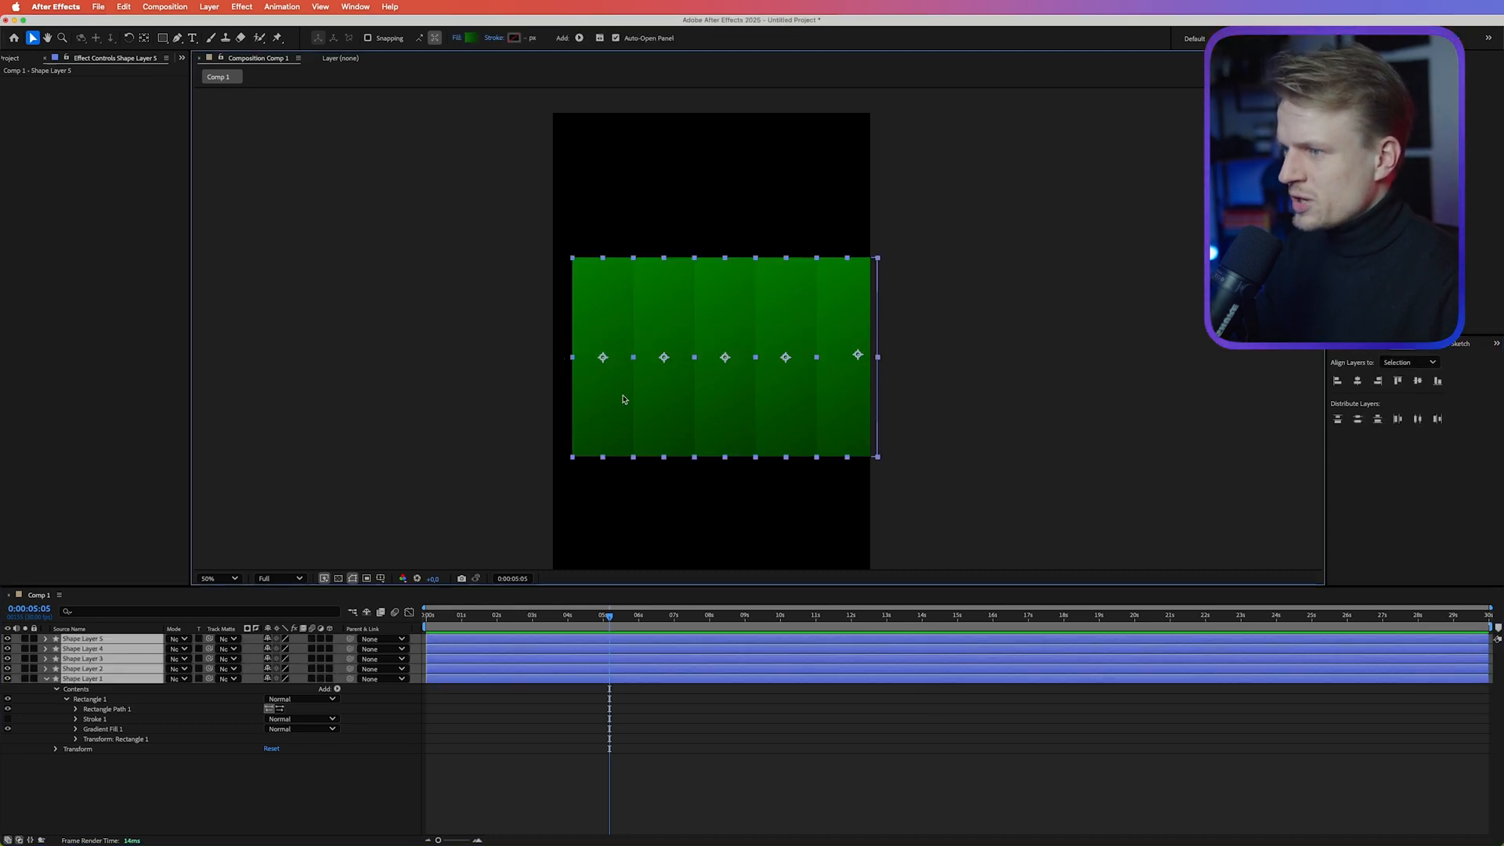
left_click_drag(623, 399, 609, 400)
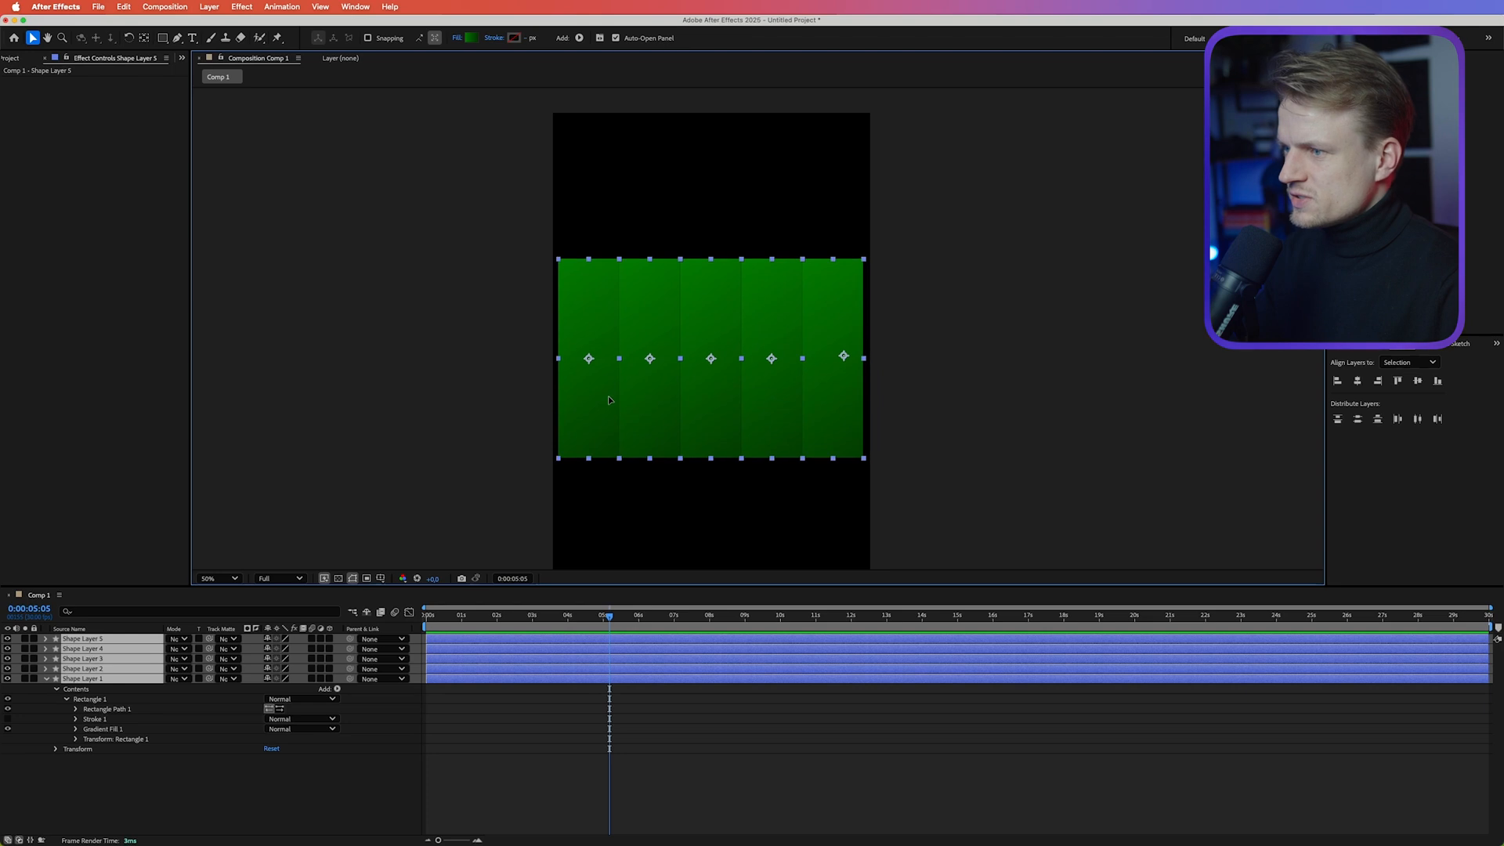
left_click(704, 566)
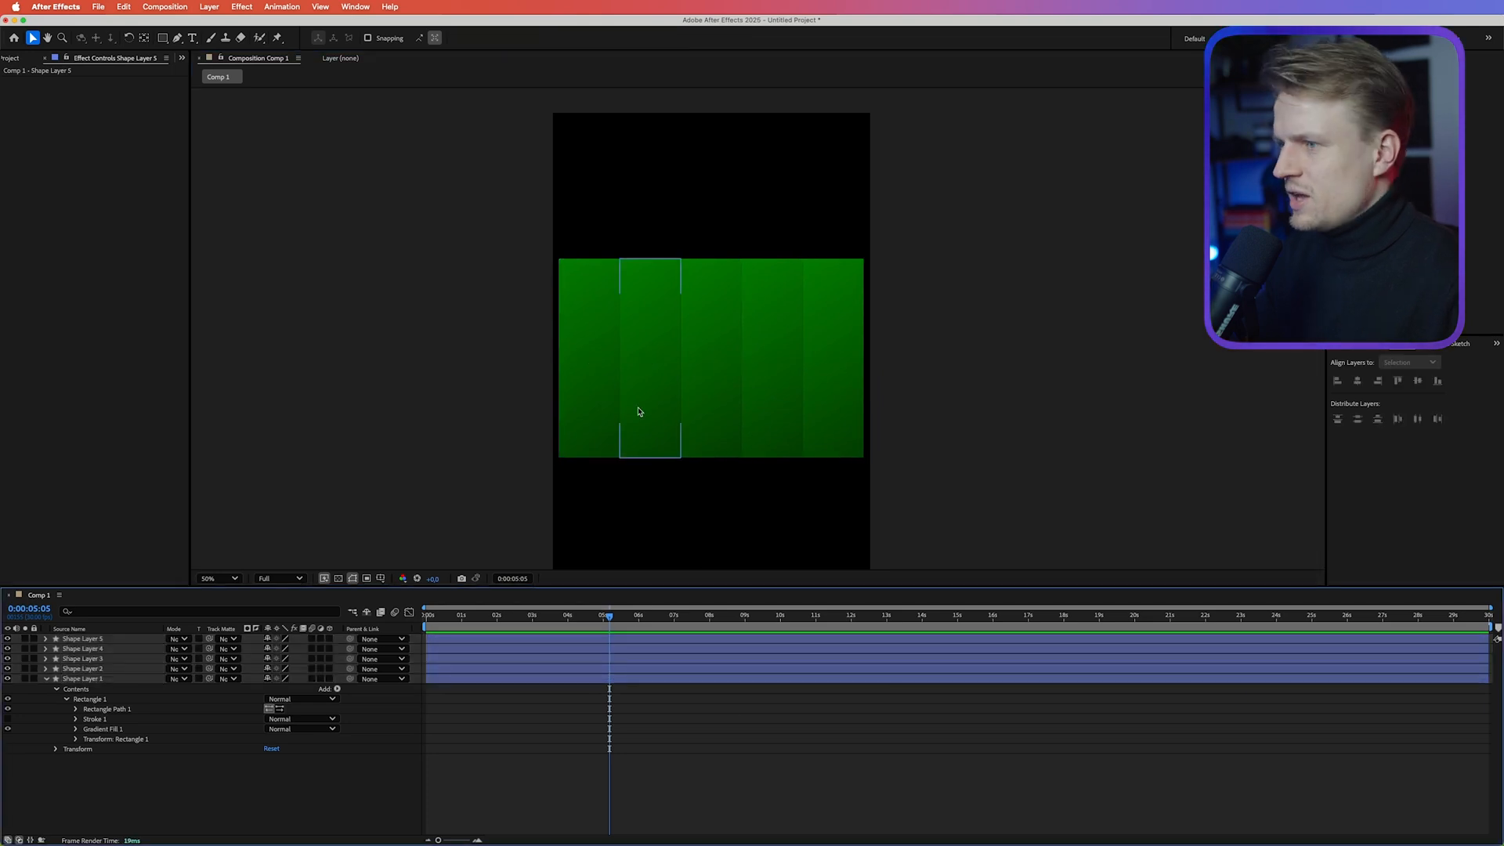
Step: Darken the first rectangle's green gradient and set the second rectangle's gradient from 175900 to 042A00
left_click(585, 360)
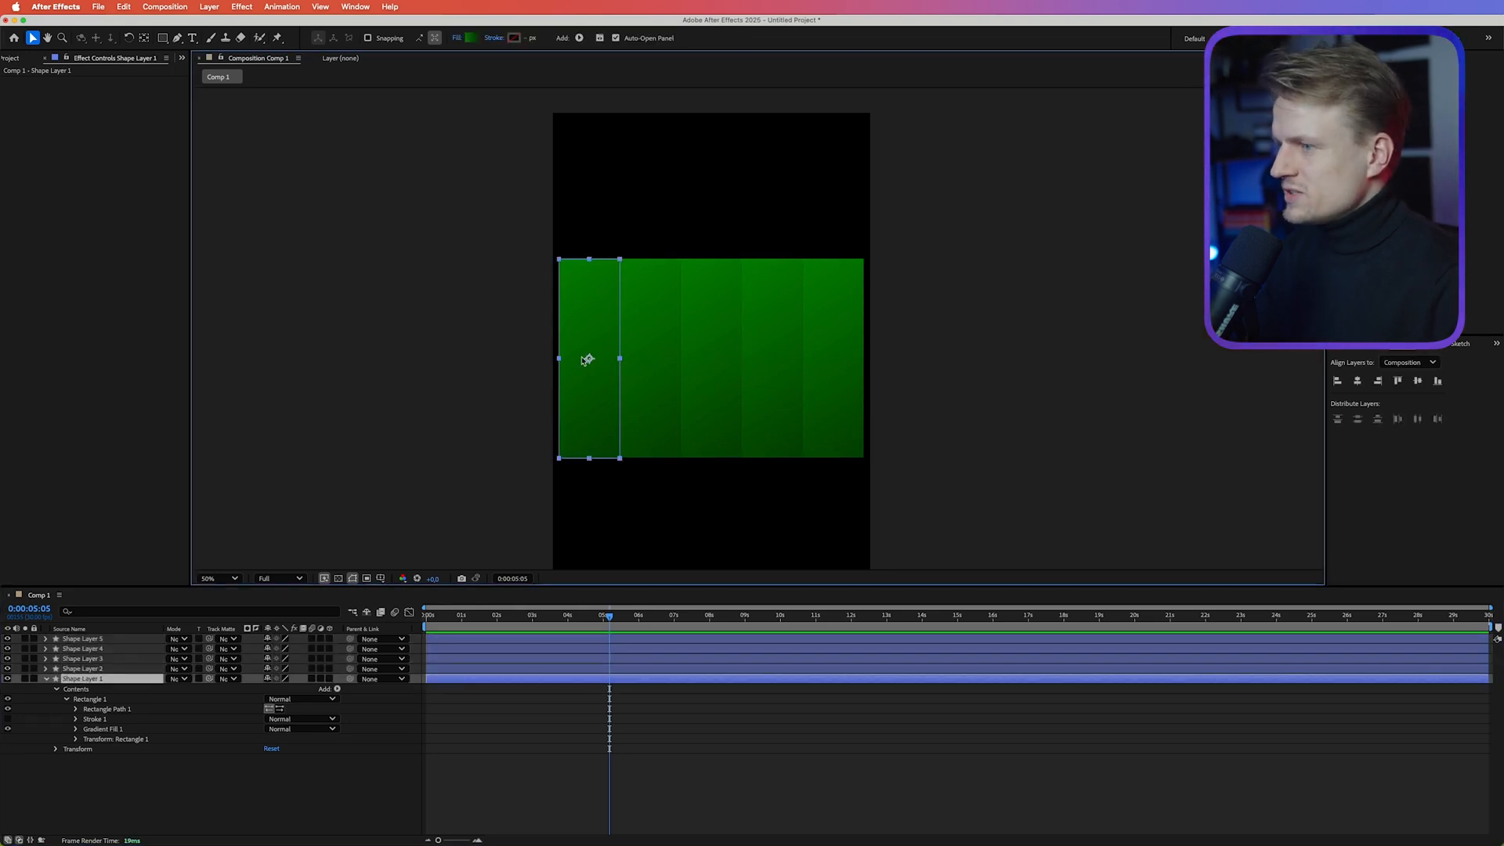
left_click(471, 38)
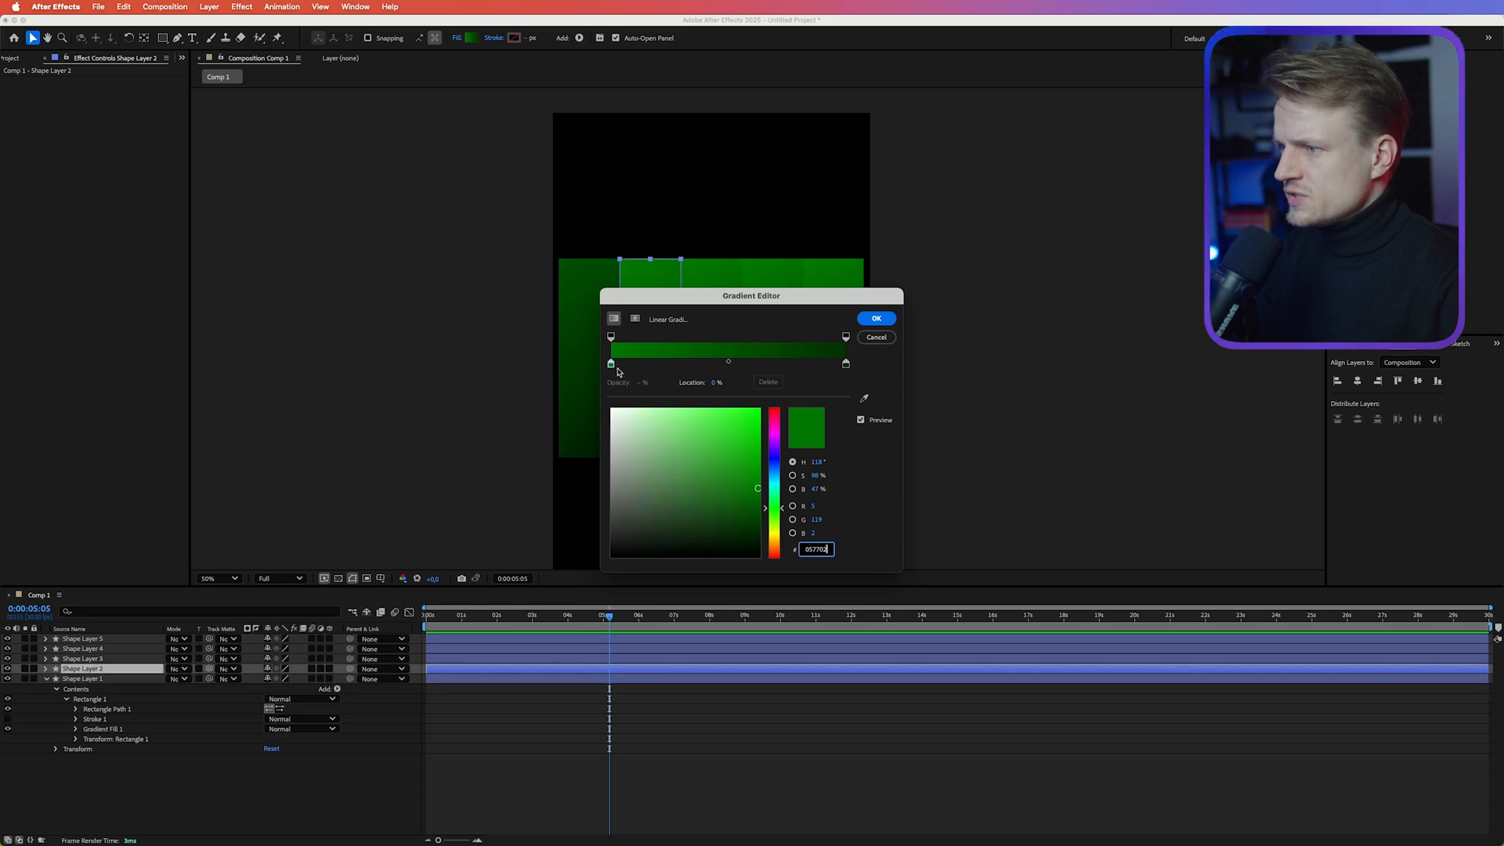
left_click_drag(611, 364, 637, 364)
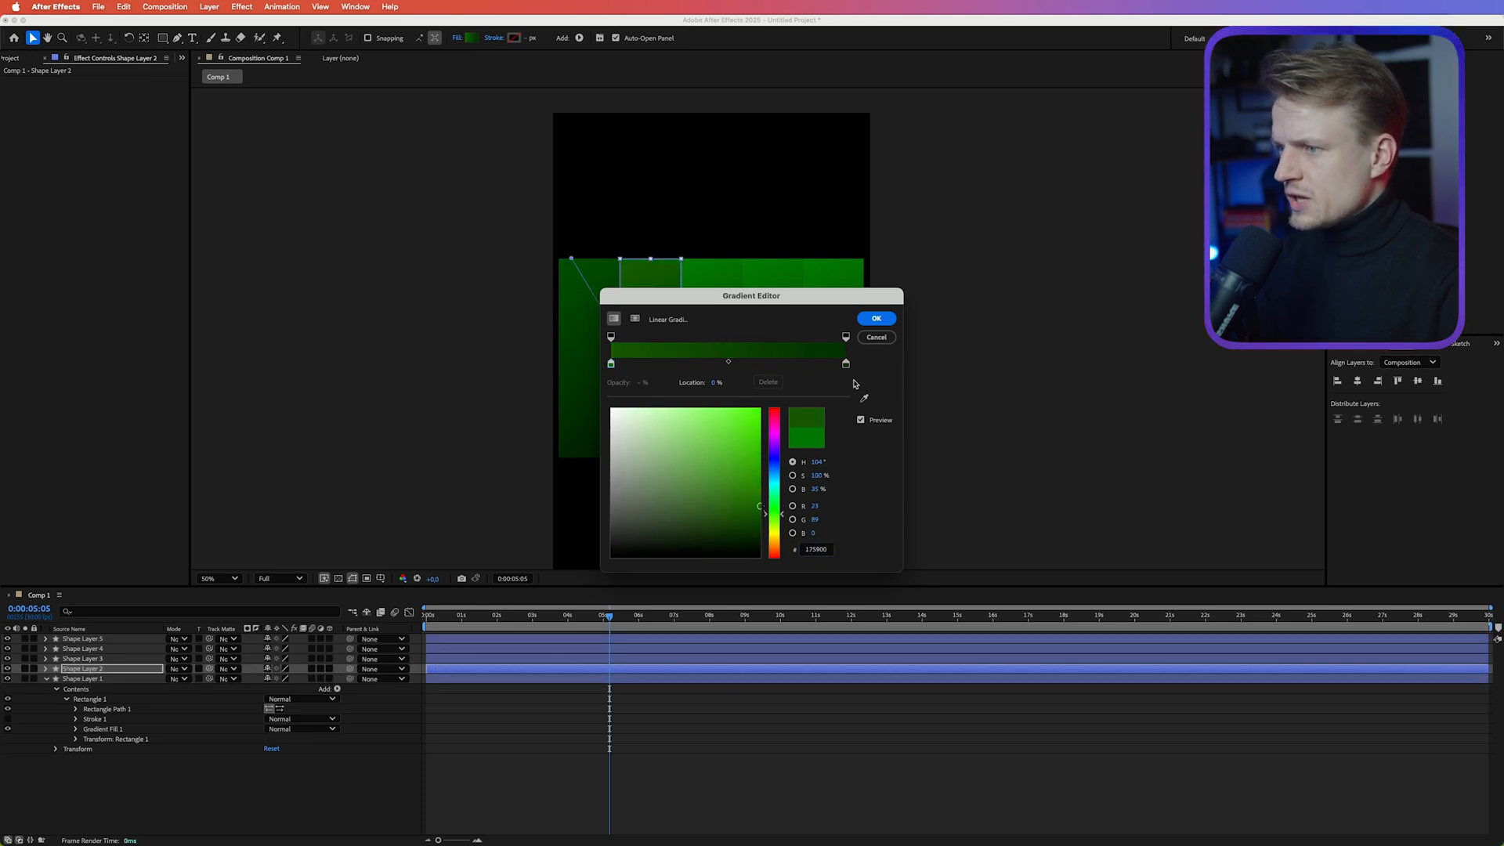
left_click(846, 363)
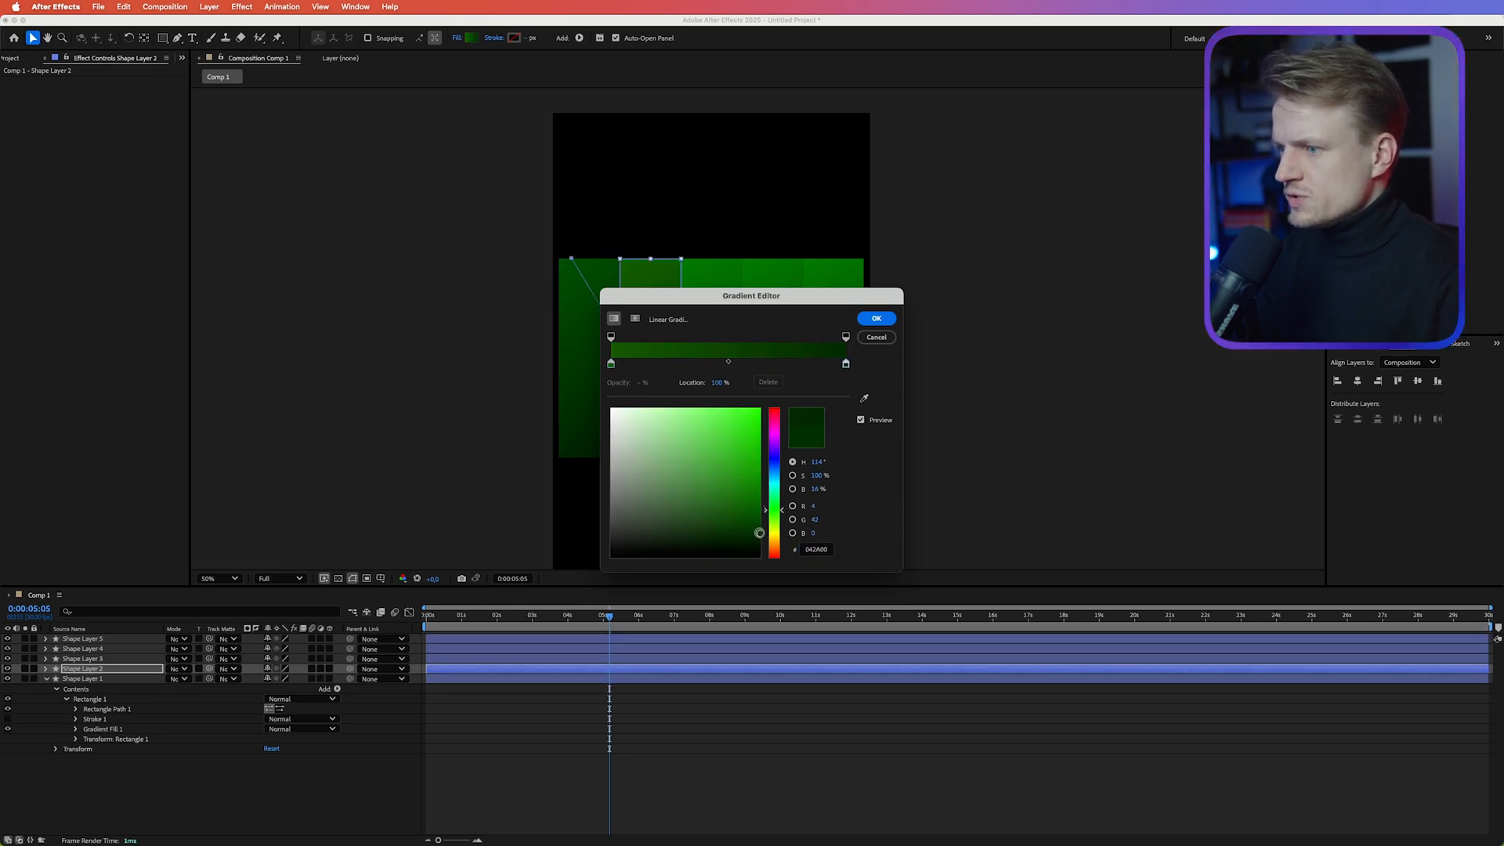
left_click(876, 317)
left_click(832, 222)
Step: Set up the Pen tool with a solid black fill, colour 000000
key("g")
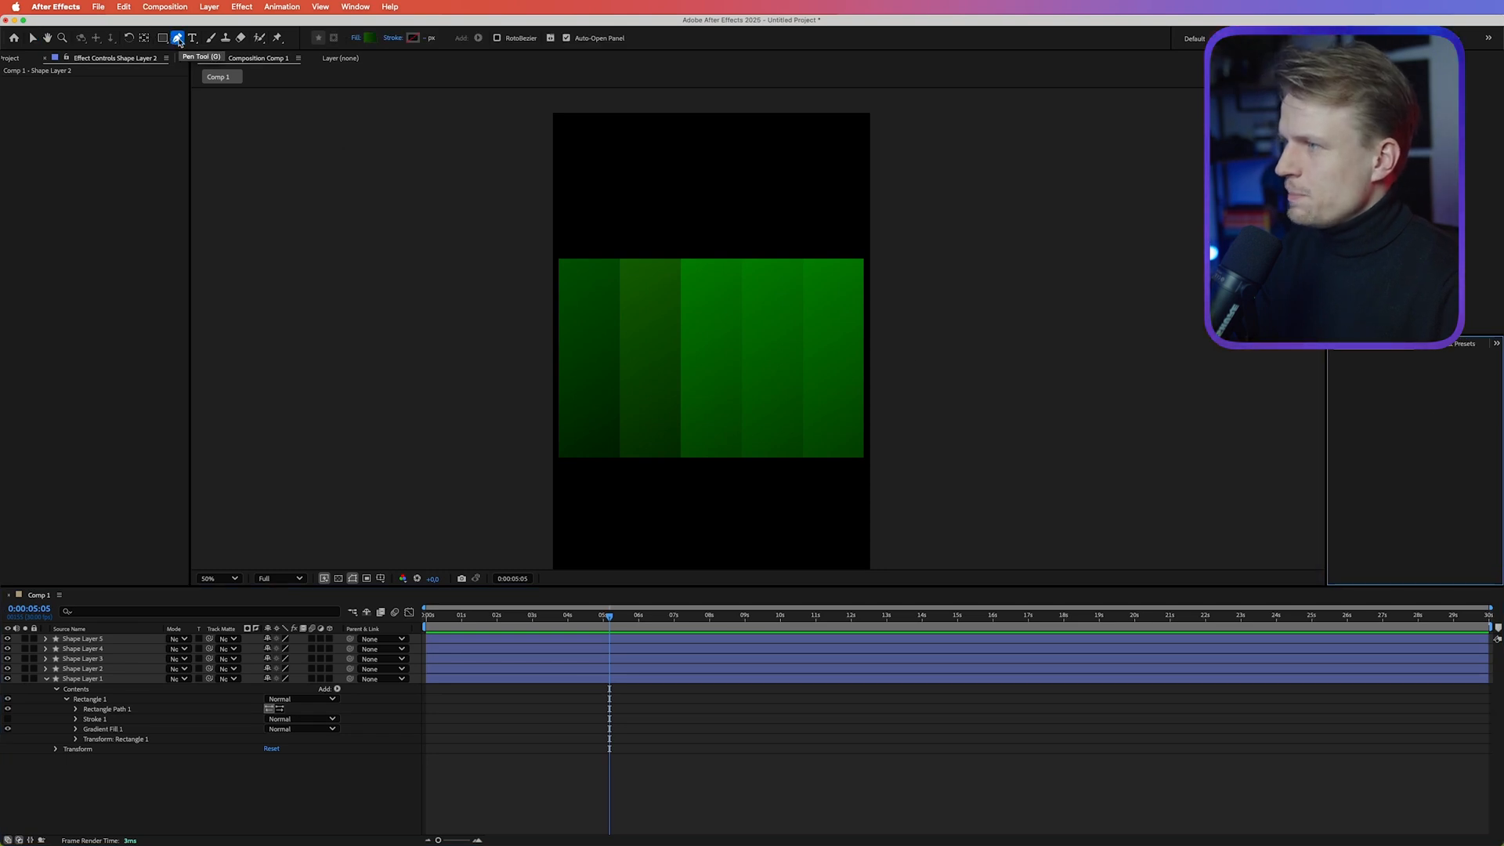
left_click(356, 39)
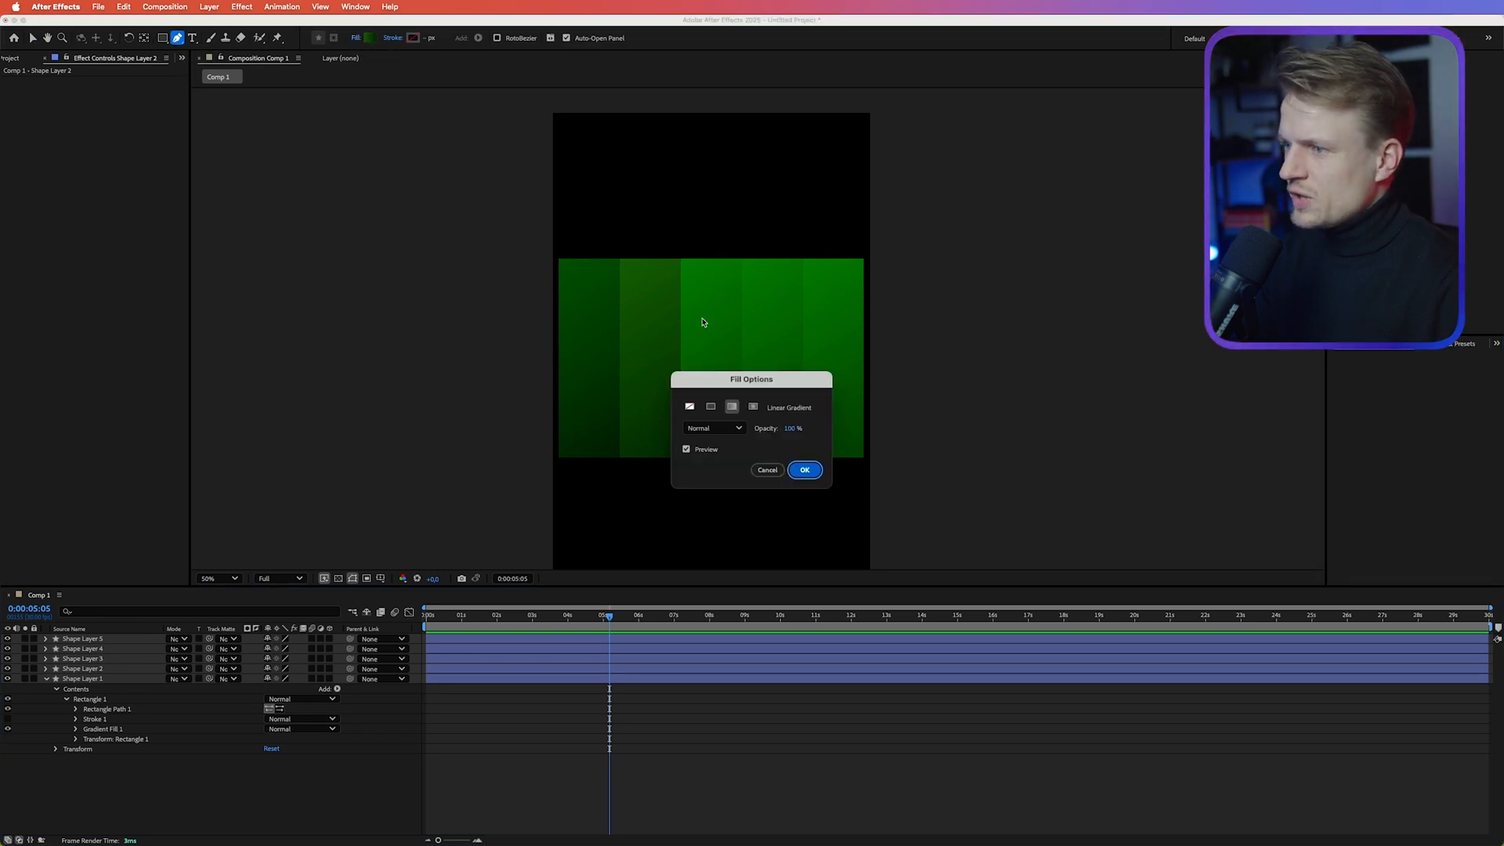
left_click(710, 407)
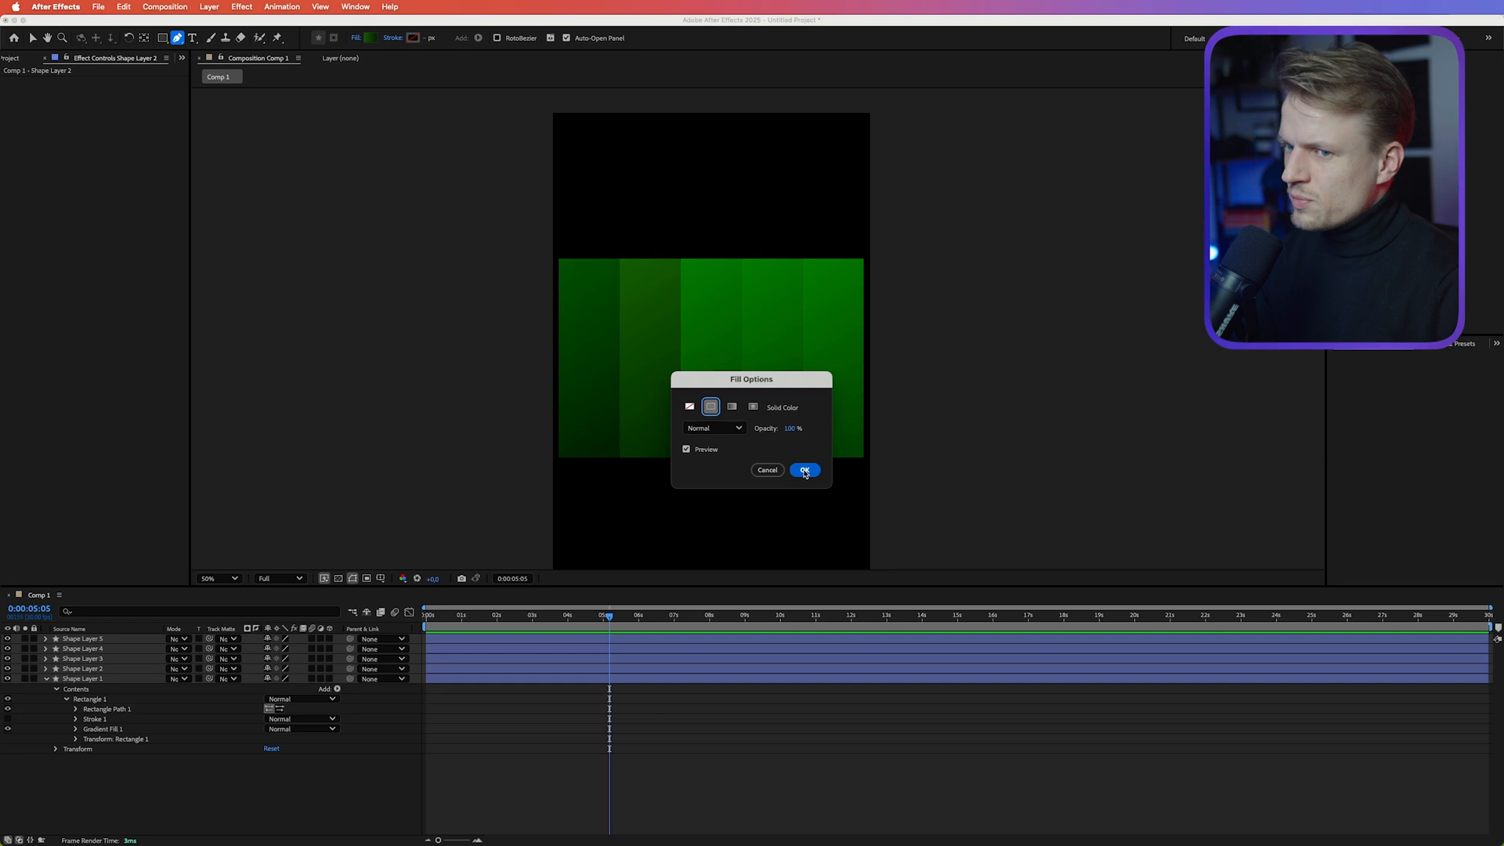
left_click(805, 471)
left_click(370, 38)
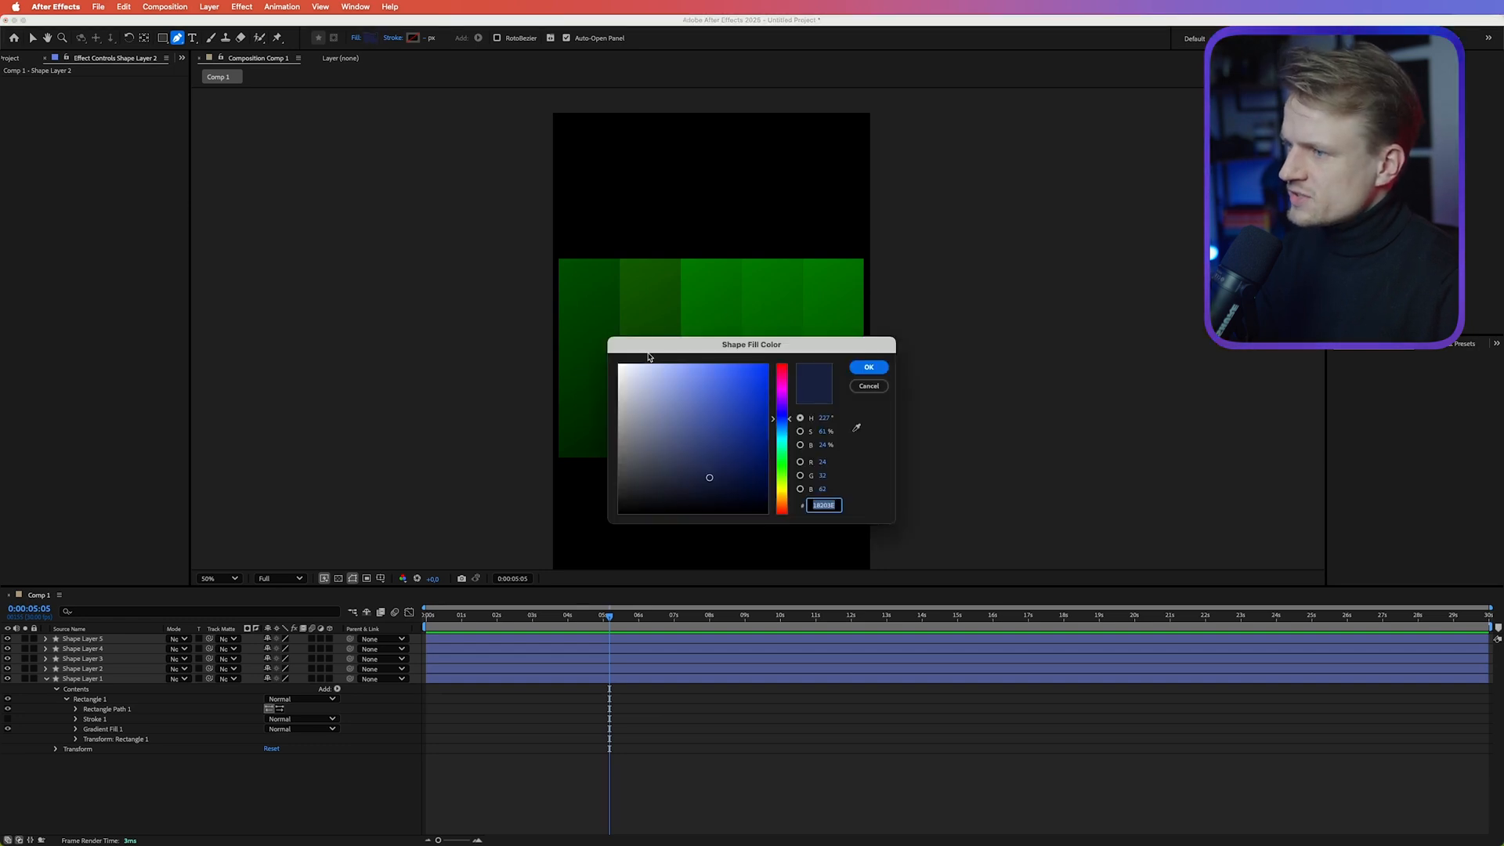
left_click_drag(675, 396, 537, 526)
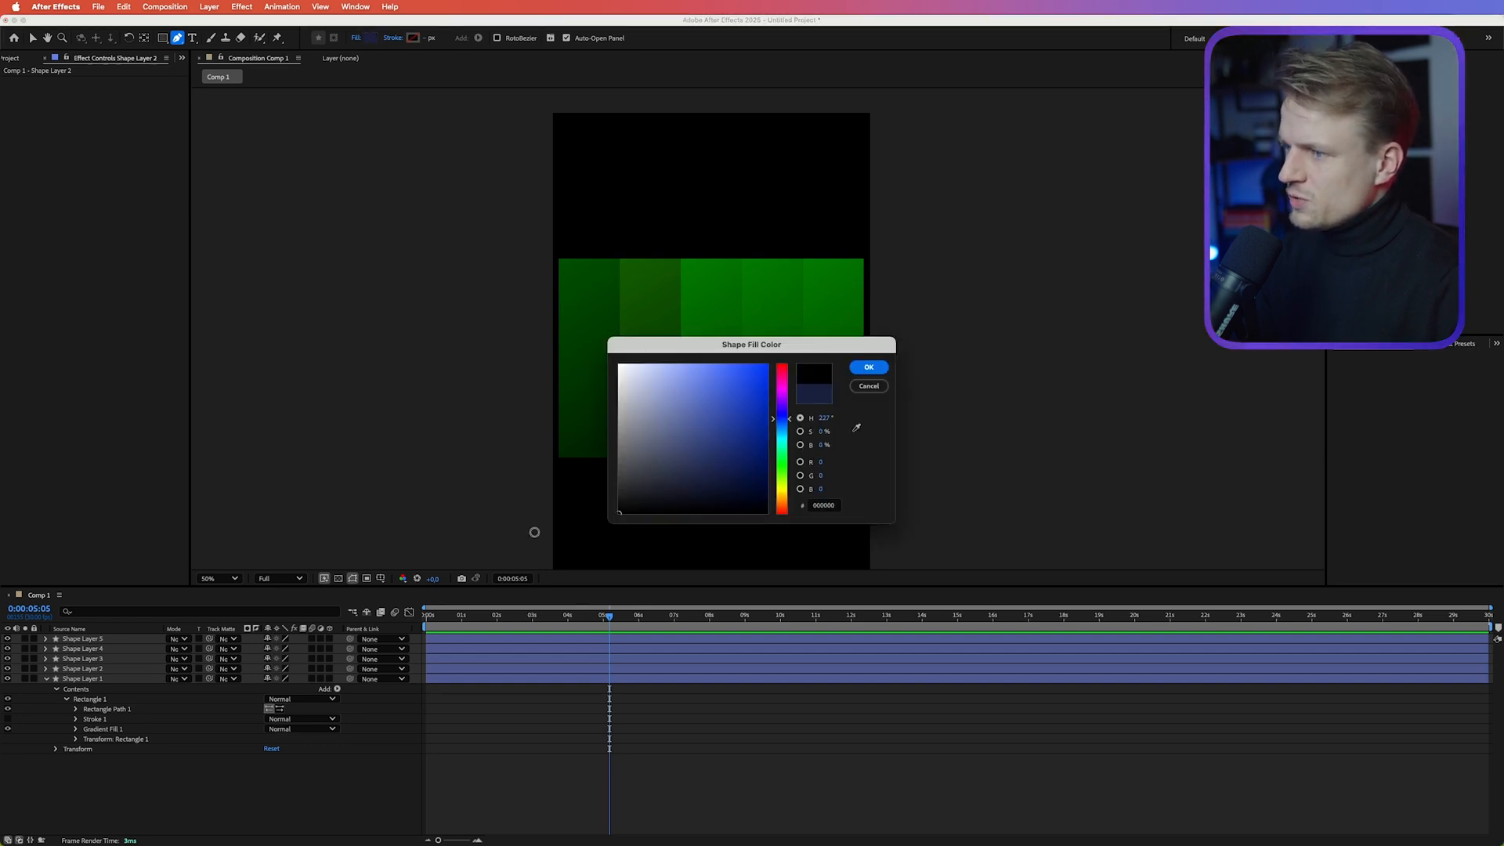
left_click(869, 368)
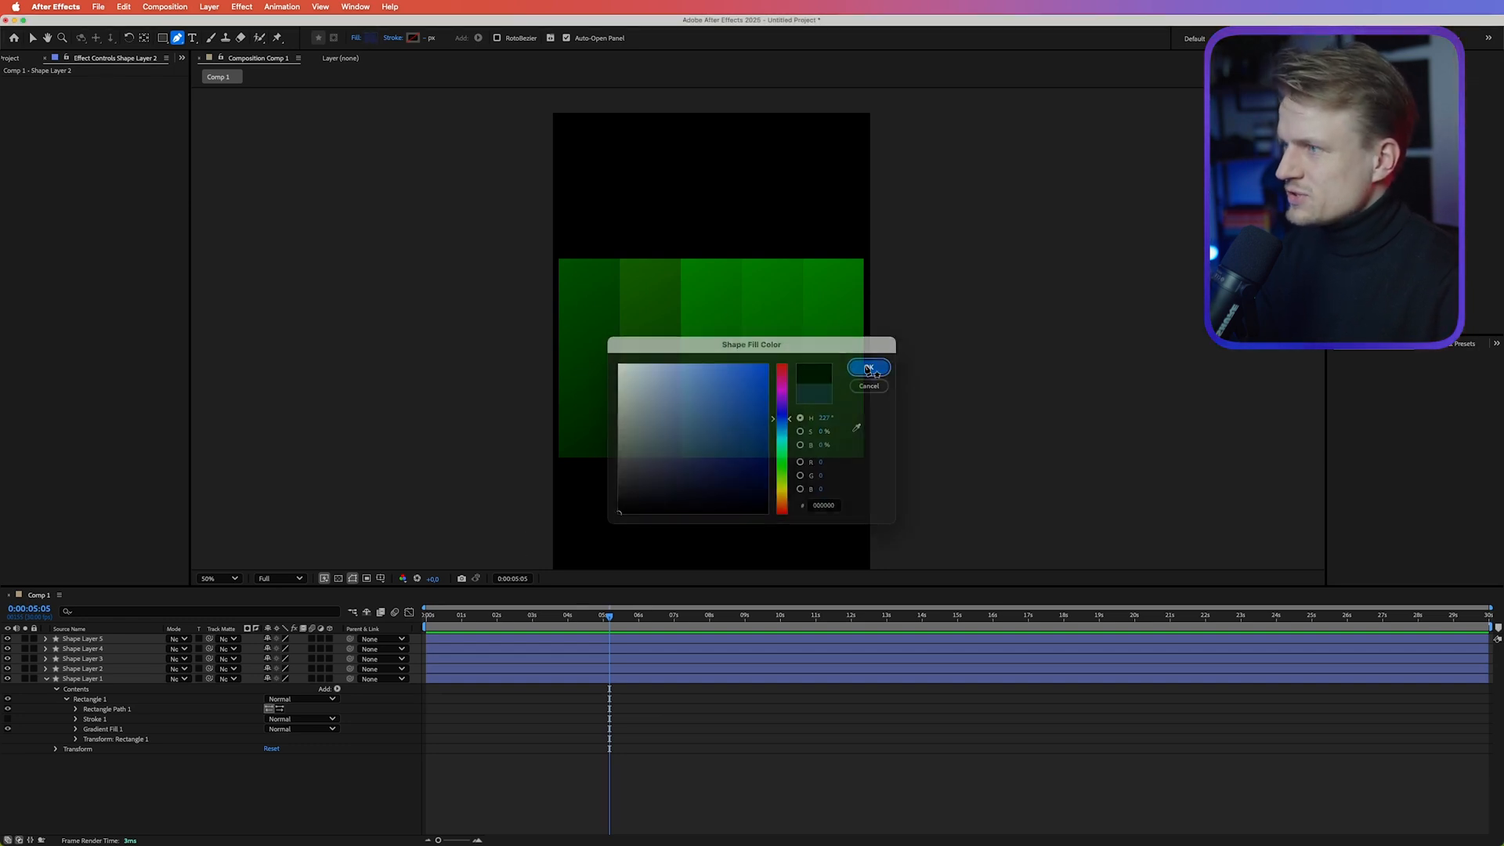
Step: Set the shape stroke colour to light grey E5E5E5
left_click(413, 38)
mouse_move(685, 402)
left_mouse_down()
mouse_move(622, 371)
mouse_move(601, 378)
left_mouse_up()
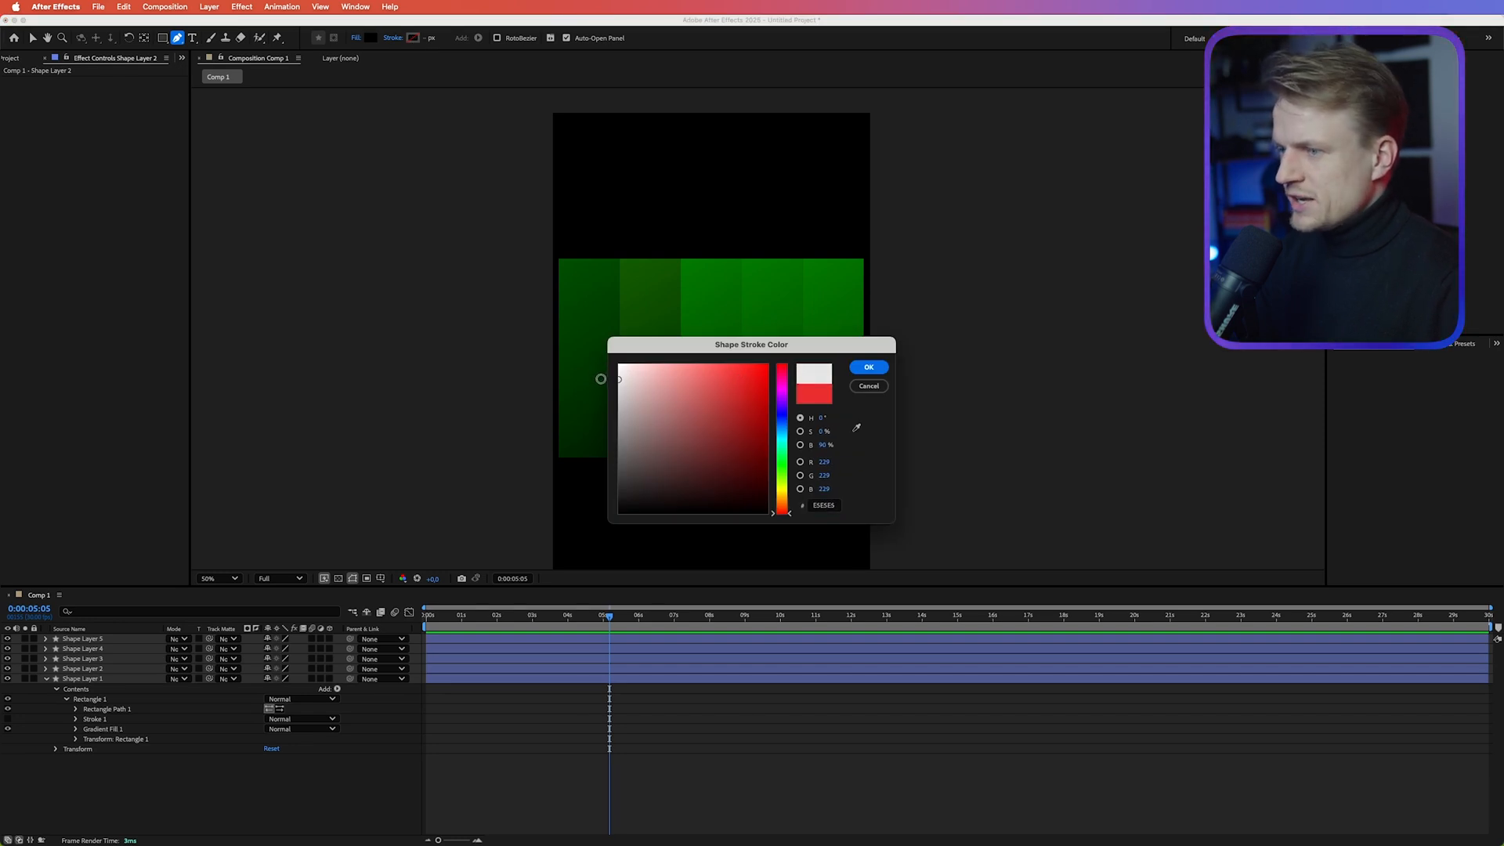
left_click(868, 367)
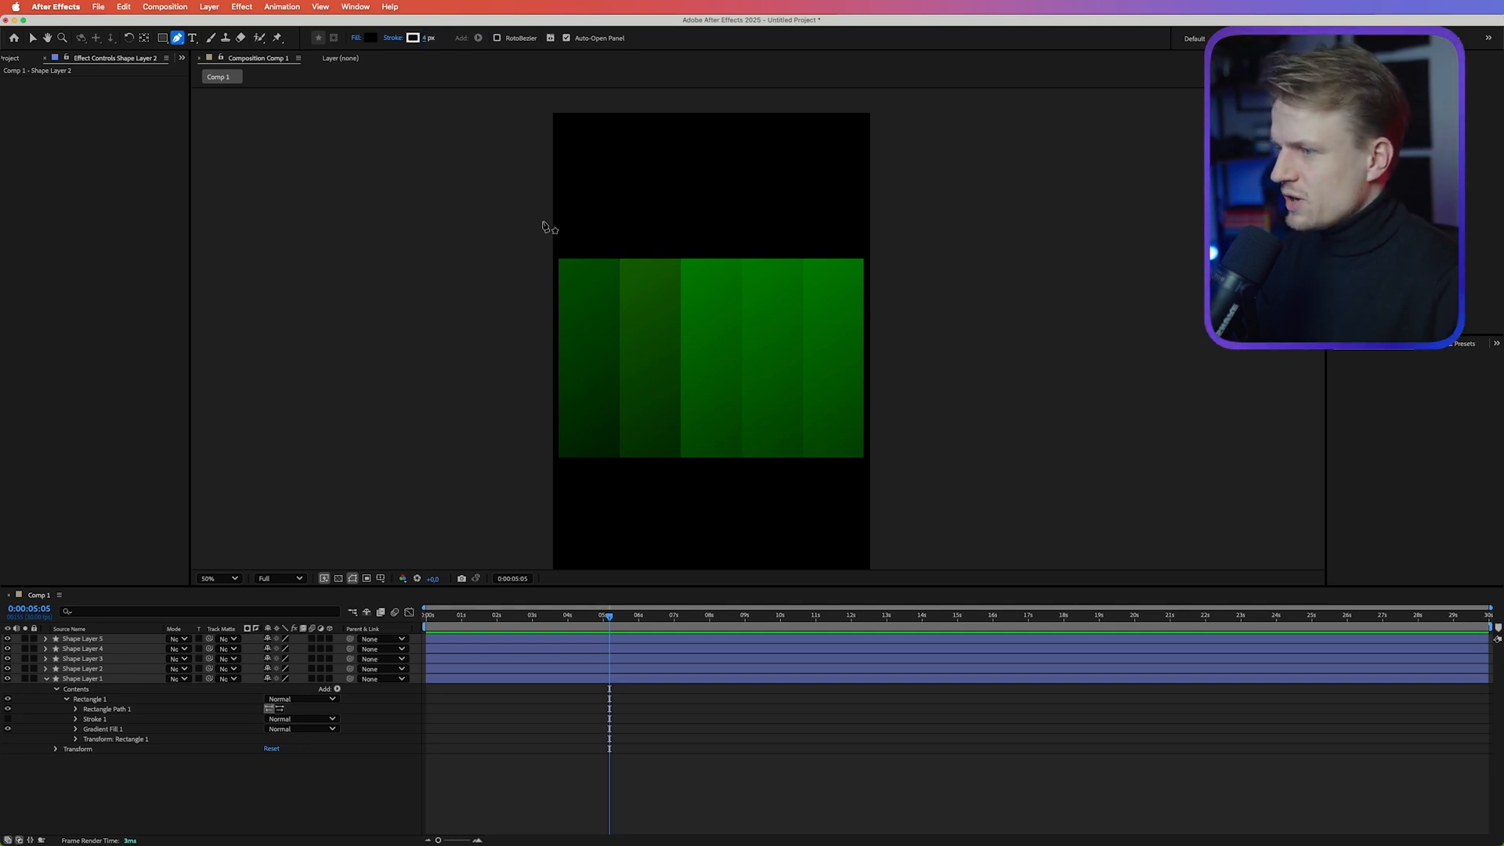
Step: Draw a descending zigzag pen path across the green rectangles, with a point at each rectangle's side edge
key("slash")
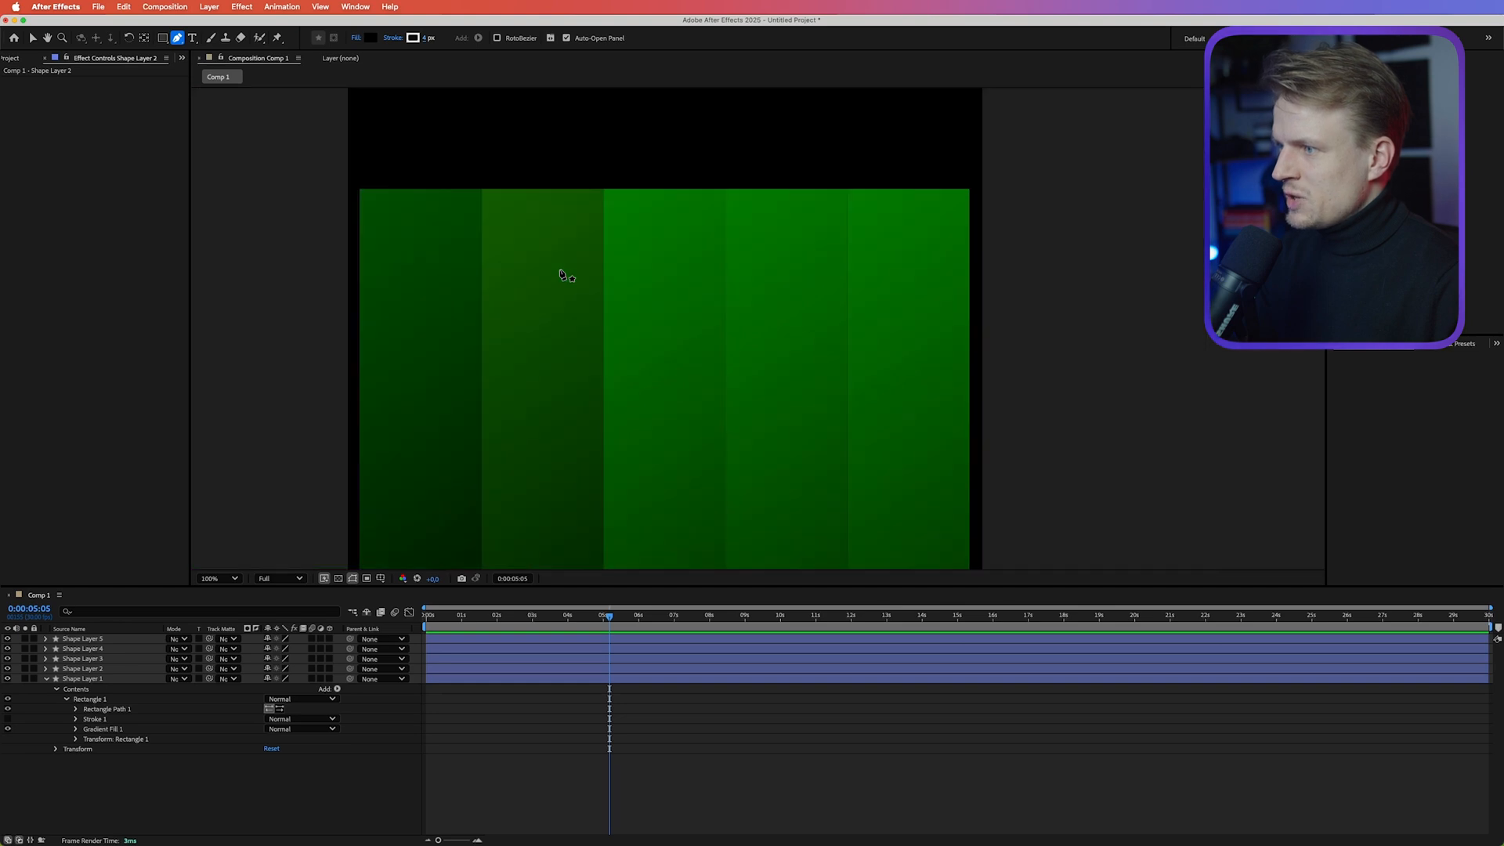
key("h")
left_click_drag(550, 262, 732, 273)
key("g")
key("period")
key("comma")
key("space")
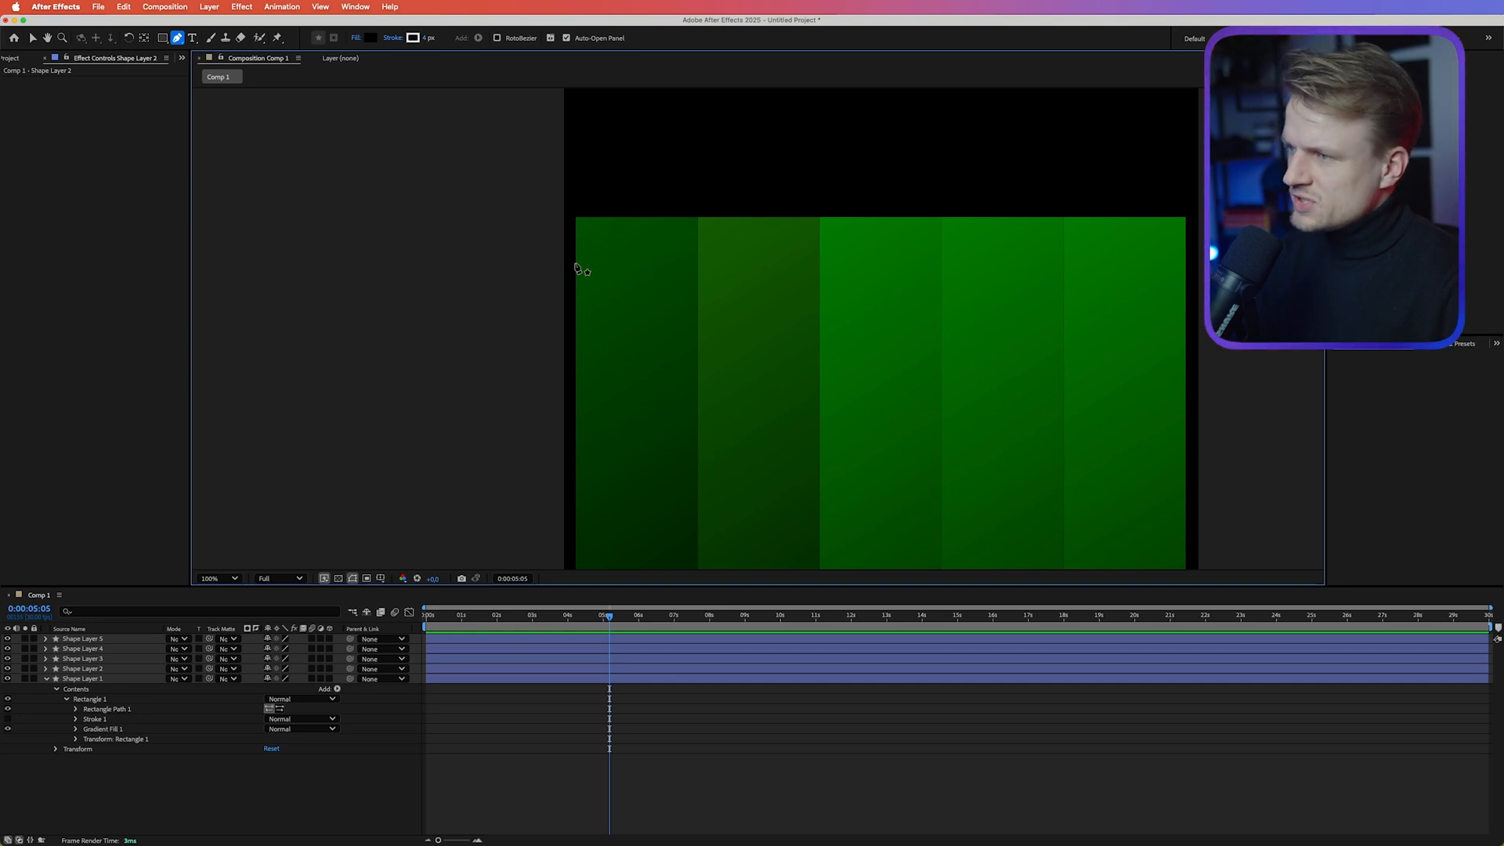
left_click(575, 263)
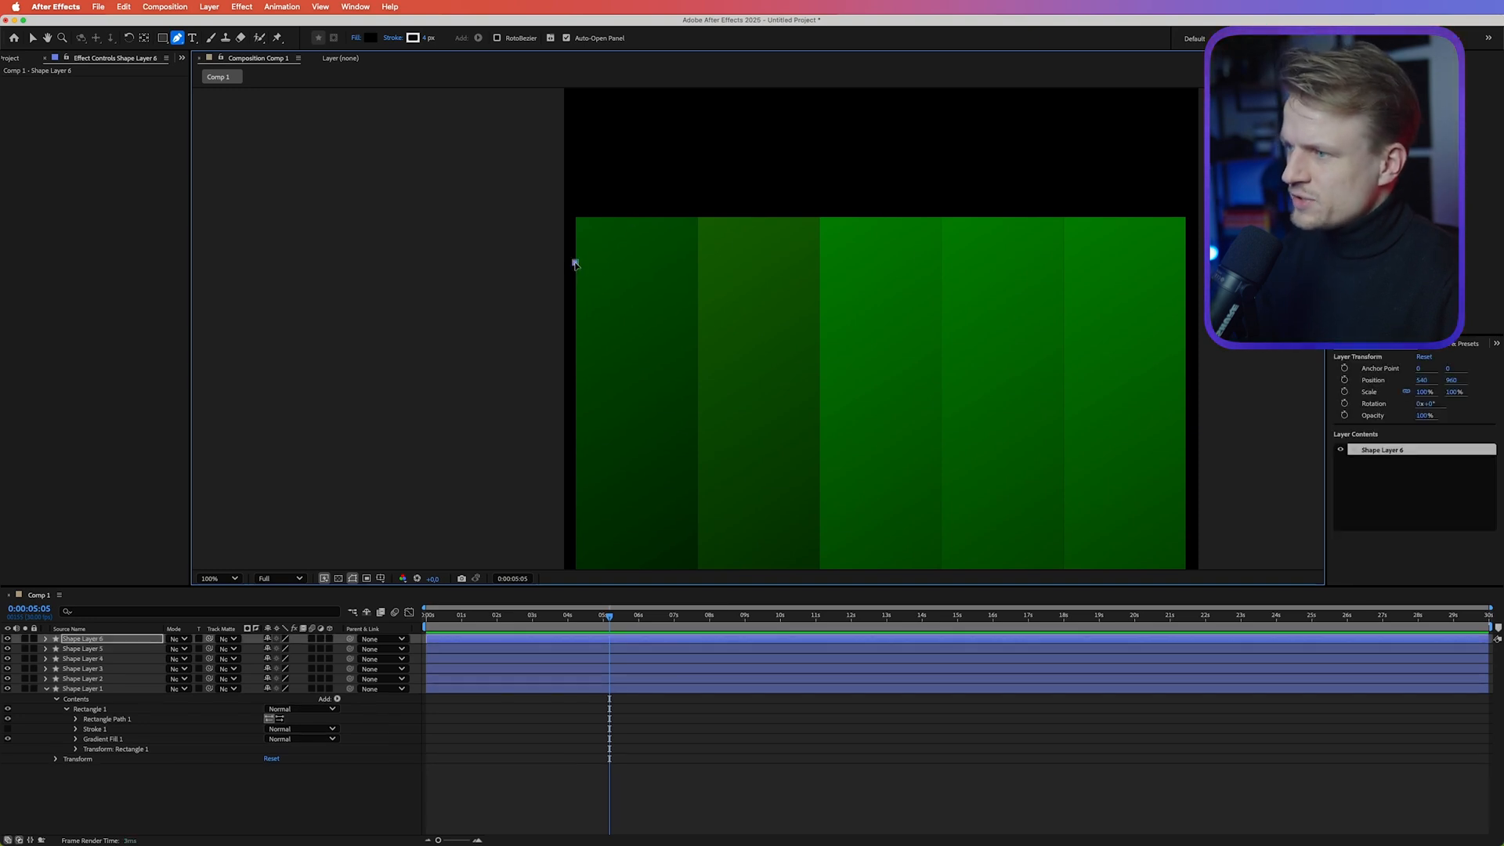
left_click(697, 282)
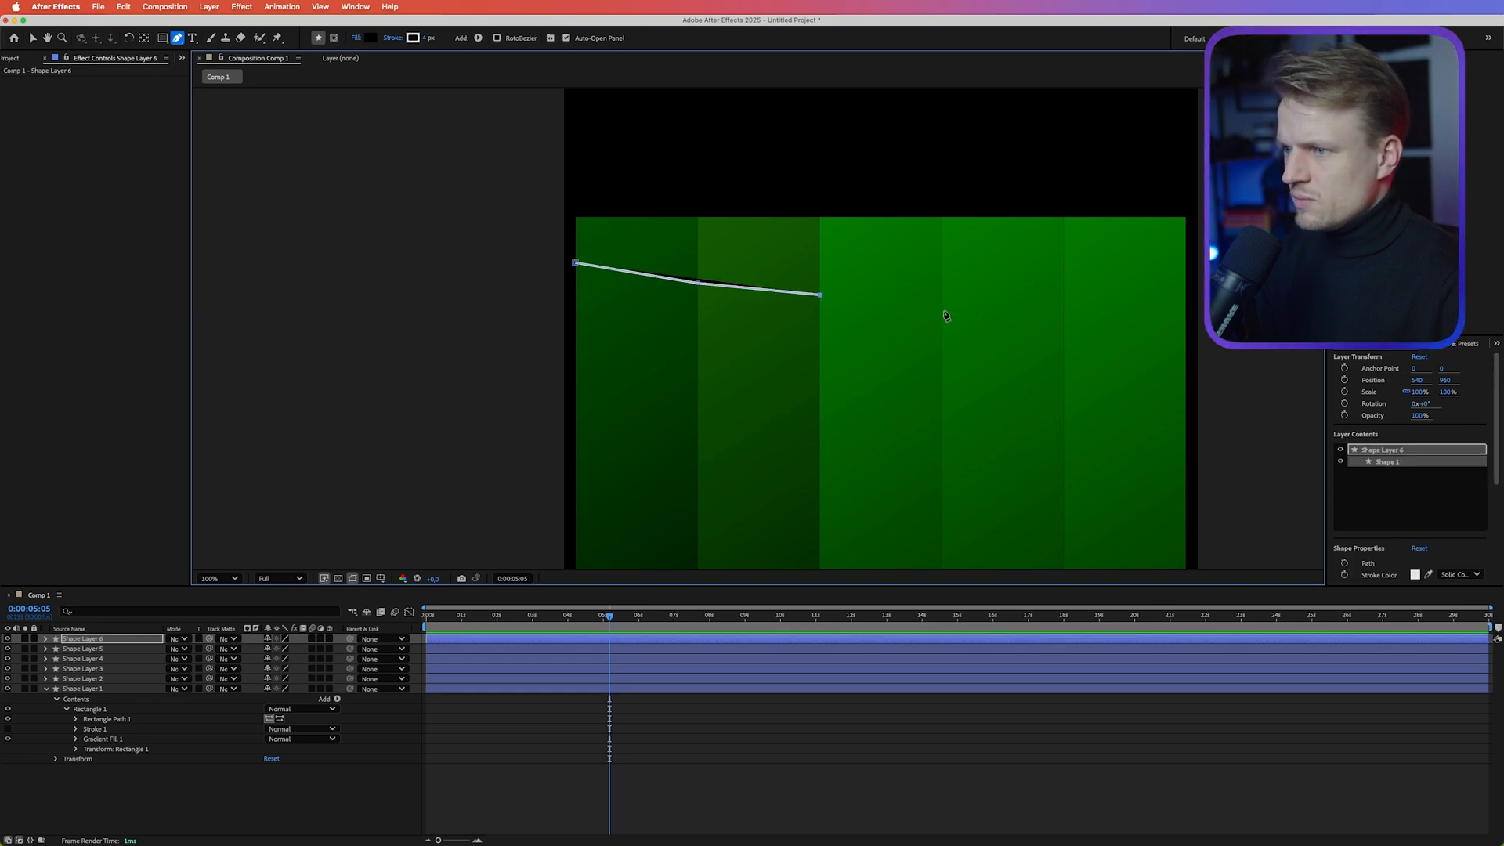
left_click(941, 312)
left_click(1064, 365)
left_click(1185, 355)
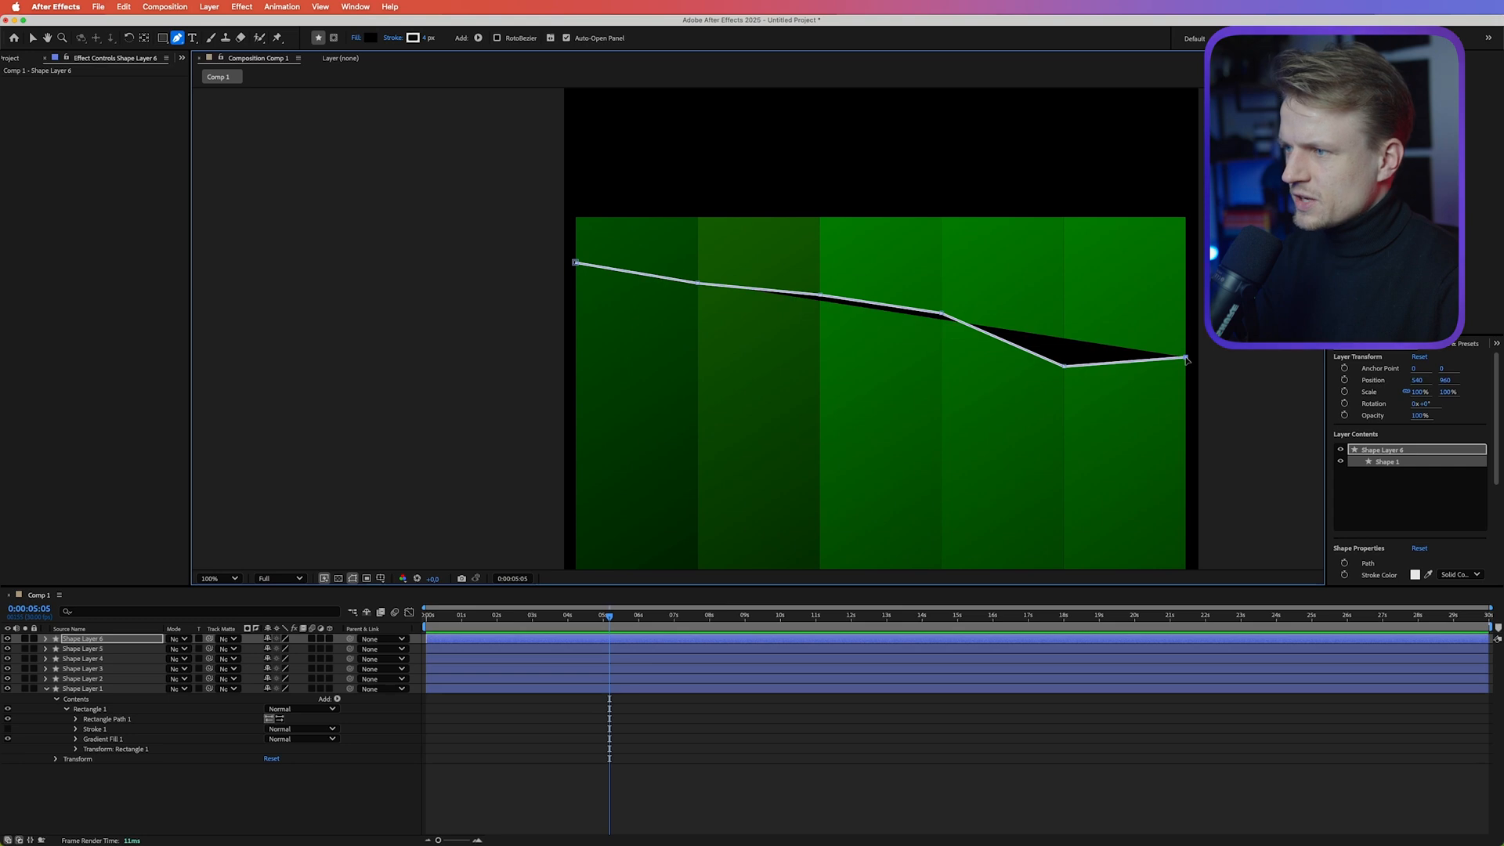
Step: Extend the path around the outside of the composition's upper part and close it to cover the area above the line in black
scroll(1181, 357, "down", 1)
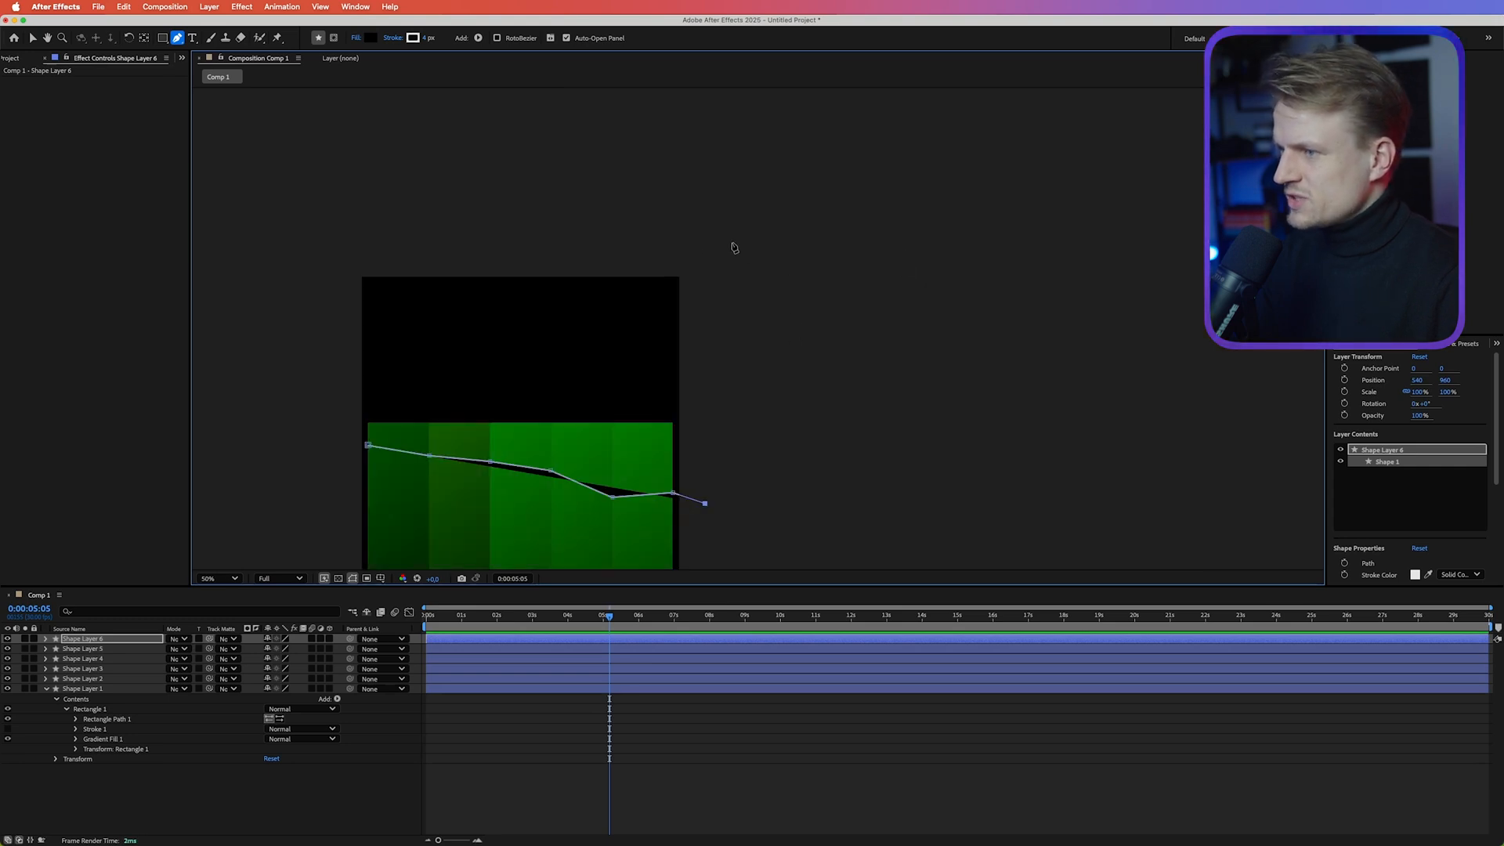
left_click(725, 251)
left_click(343, 240)
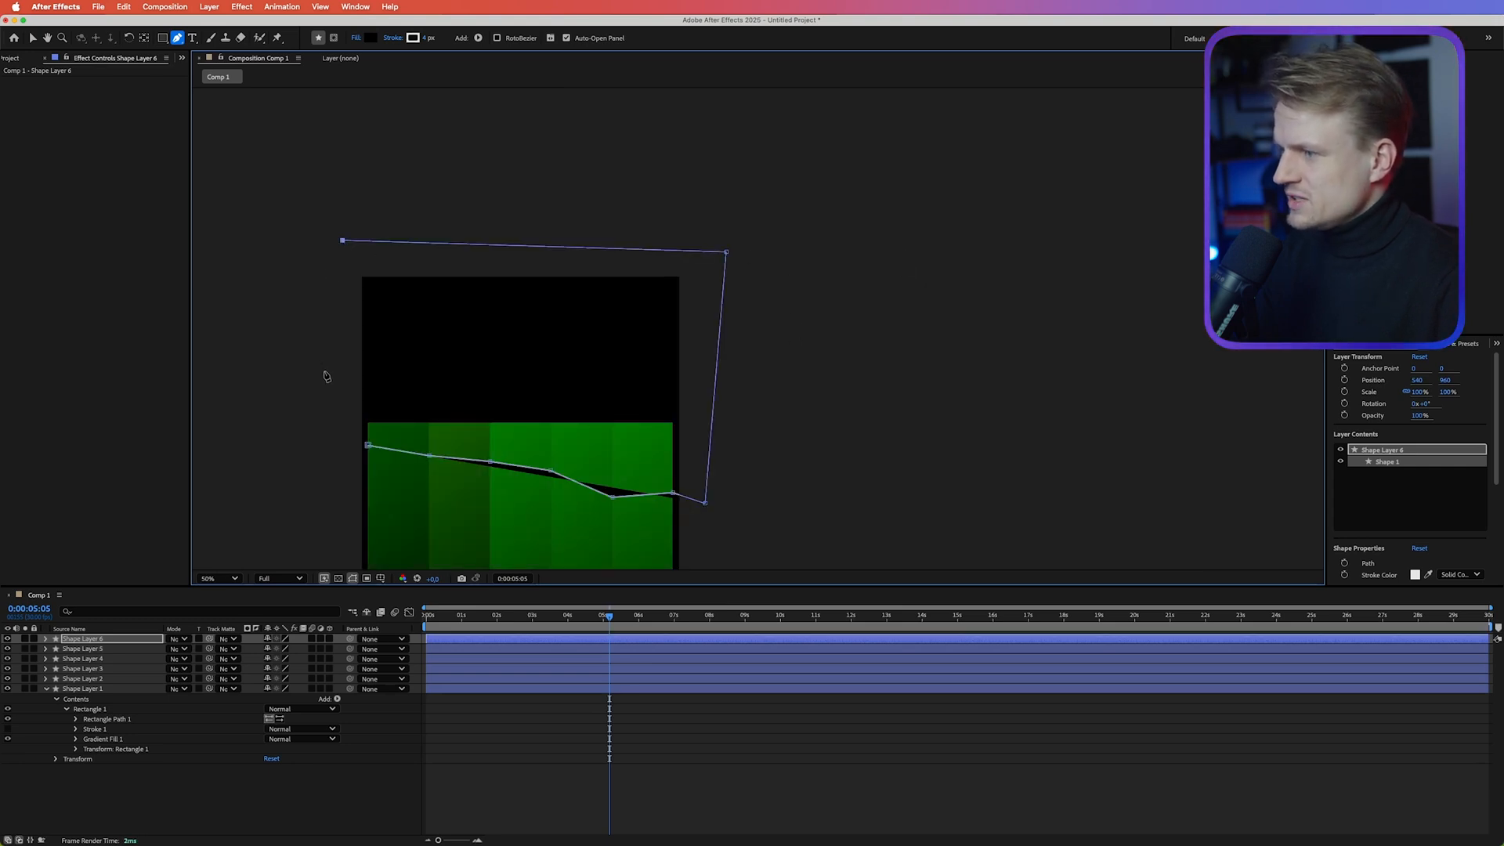
left_click(333, 443)
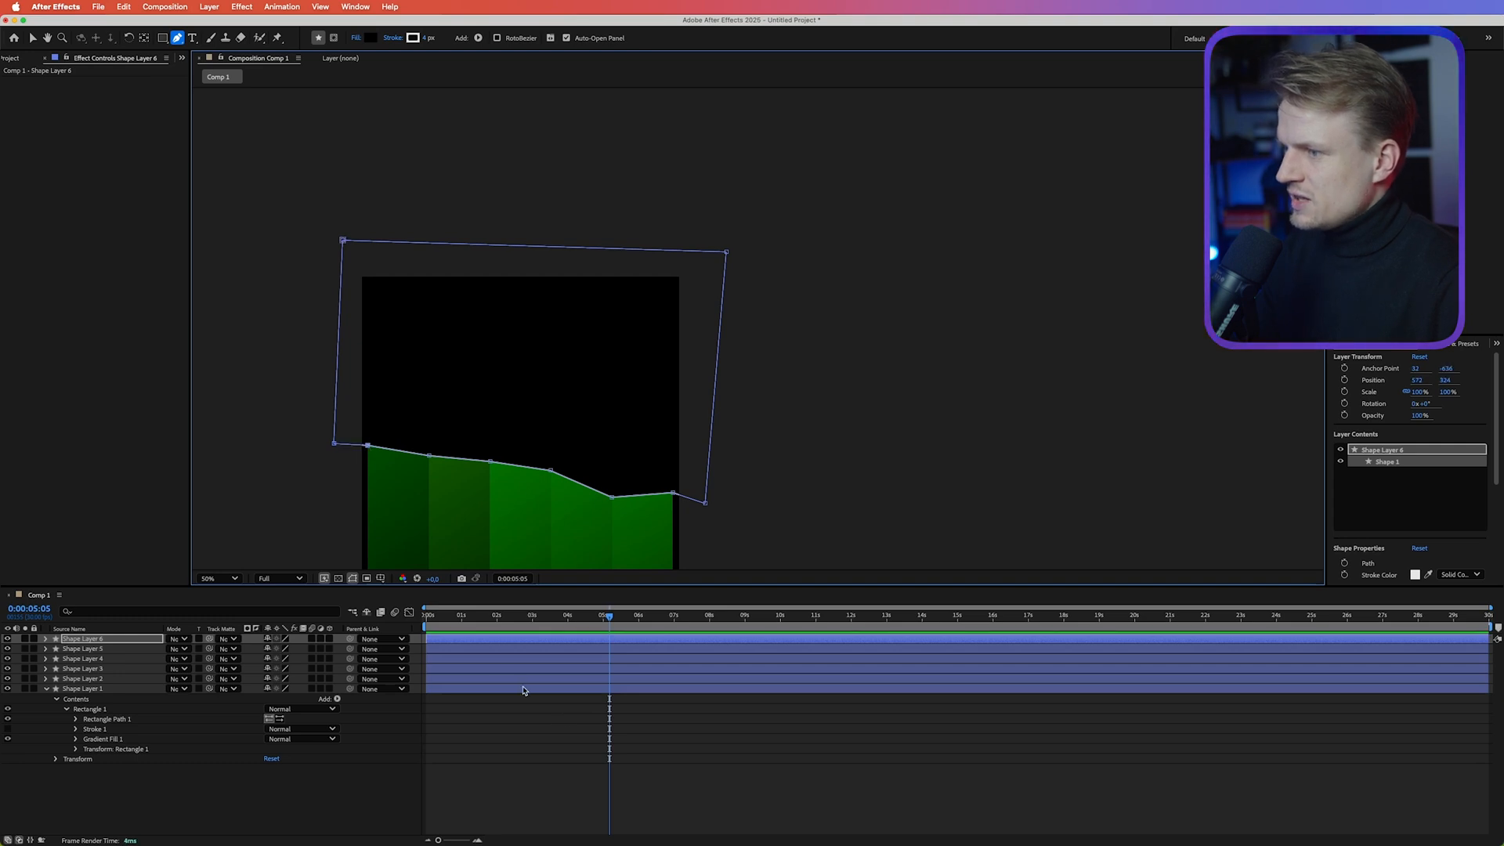
left_click(563, 727)
Step: Set the stroke width of the black pen shape to 3 px
key("h")
left_click_drag(518, 376, 753, 230)
key("v")
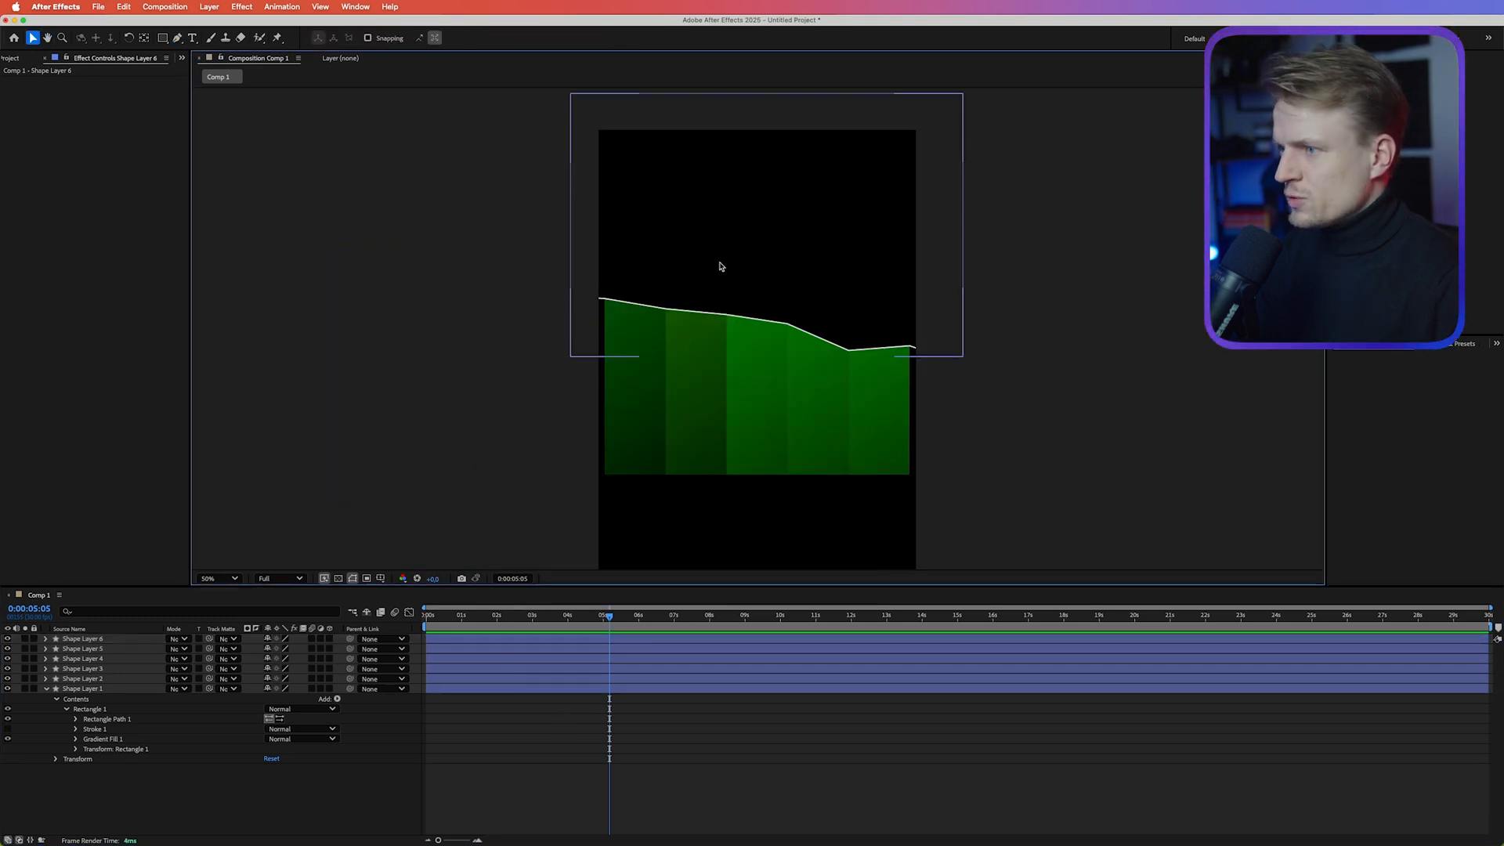
left_click(725, 249)
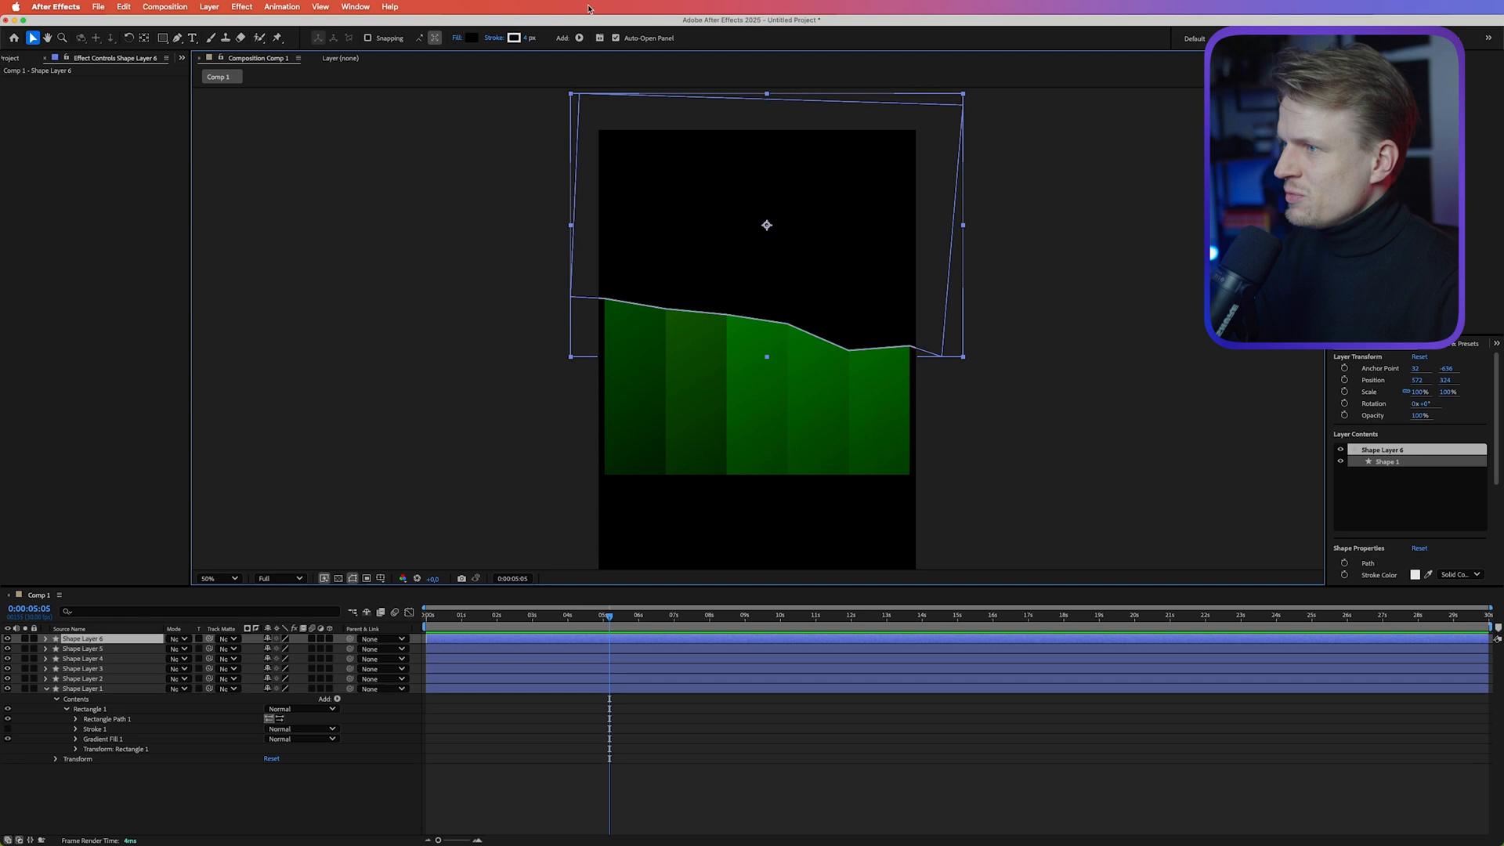
left_click(526, 38)
type("3")
key("Return")
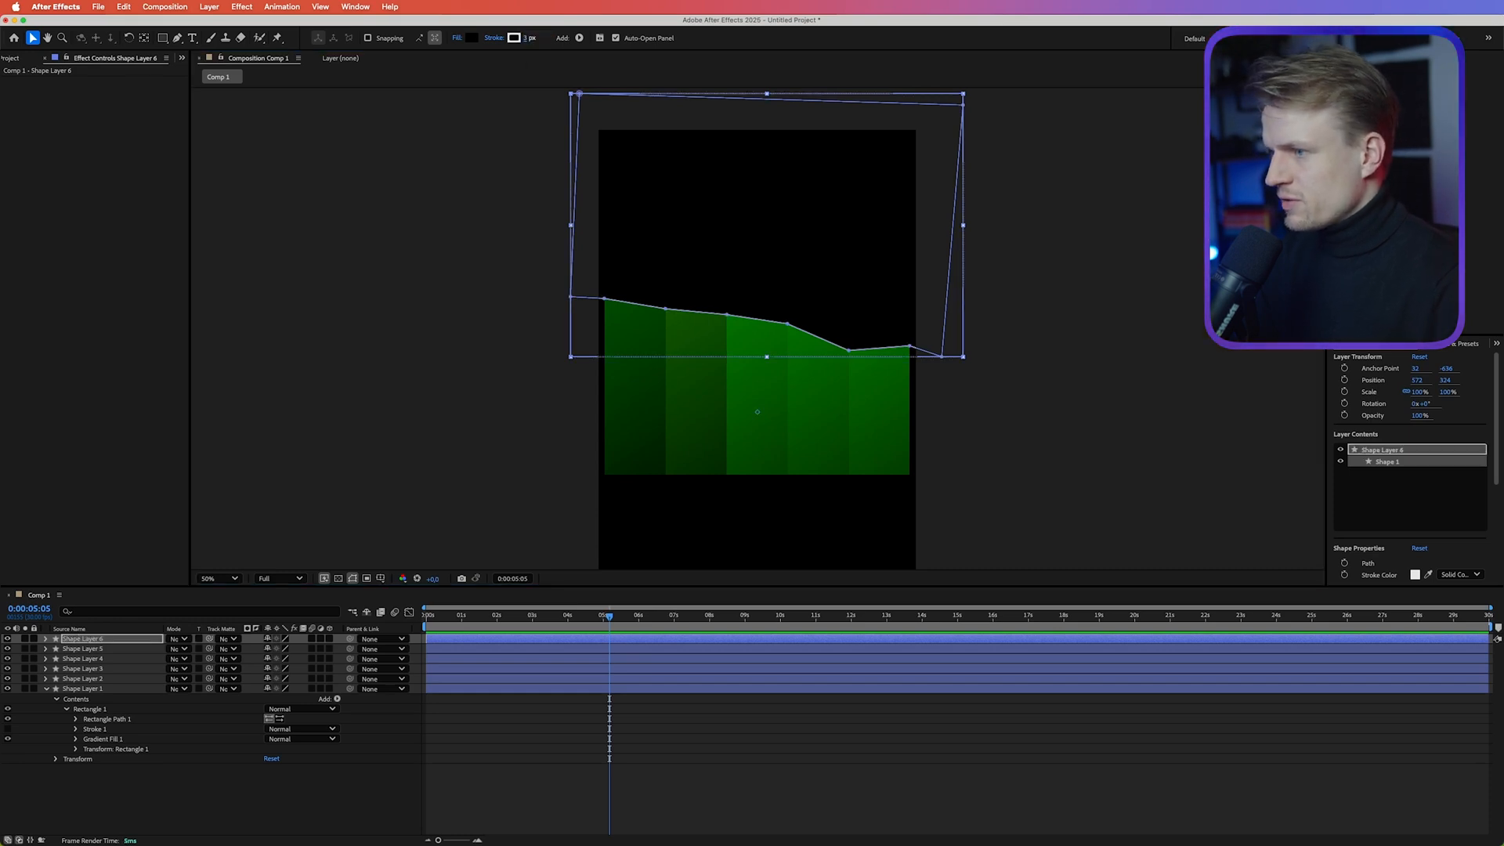
Step: Move all five green rectangles slightly down together, keeping their tops hidden behind the black shape
left_click(406, 447)
left_click_drag(406, 437, 1040, 436)
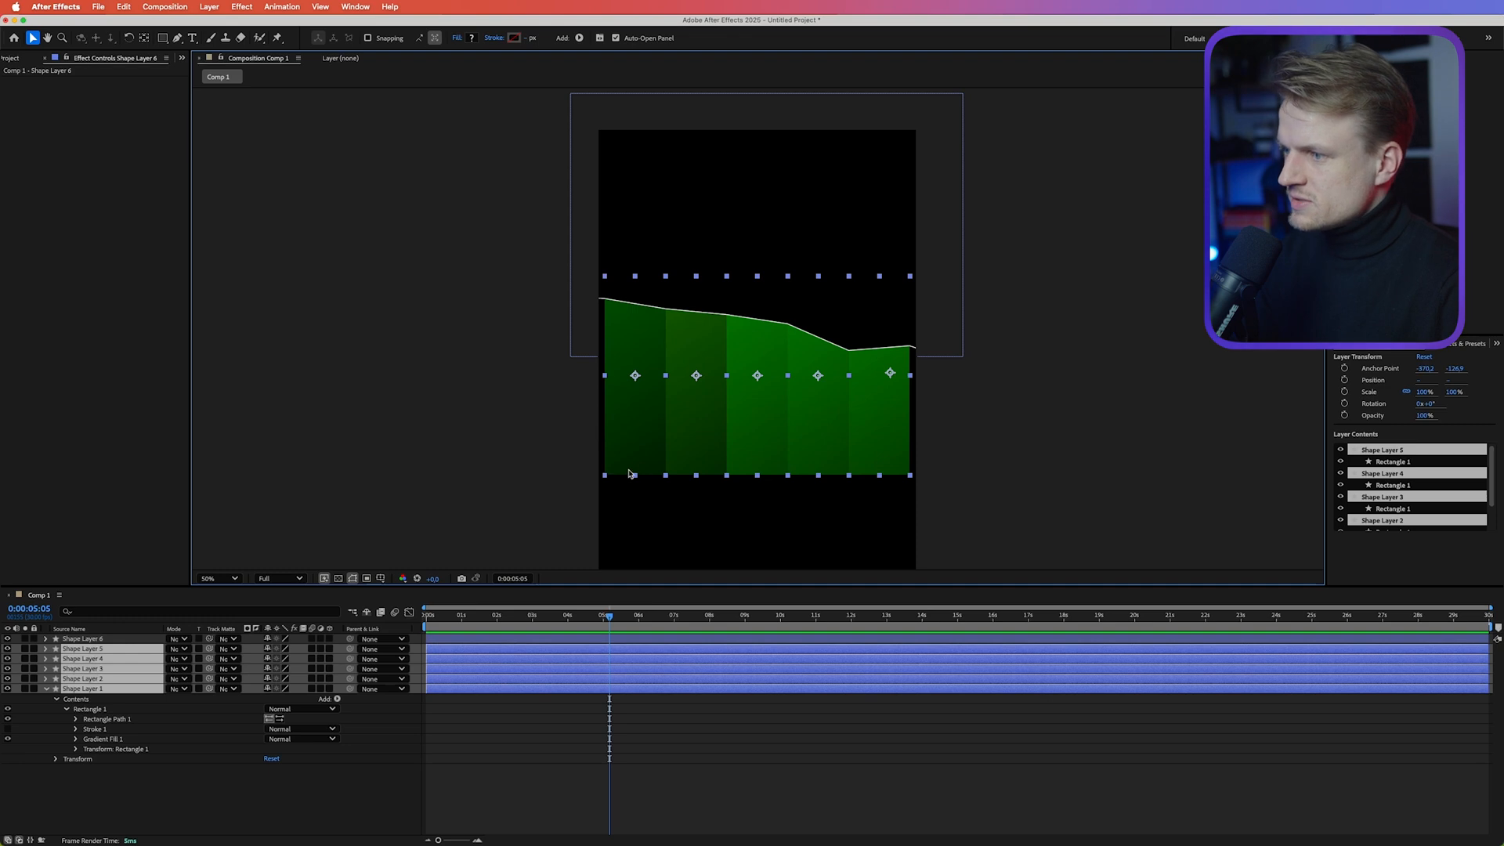
left_click_drag(636, 478, 637, 530)
left_click(1084, 459)
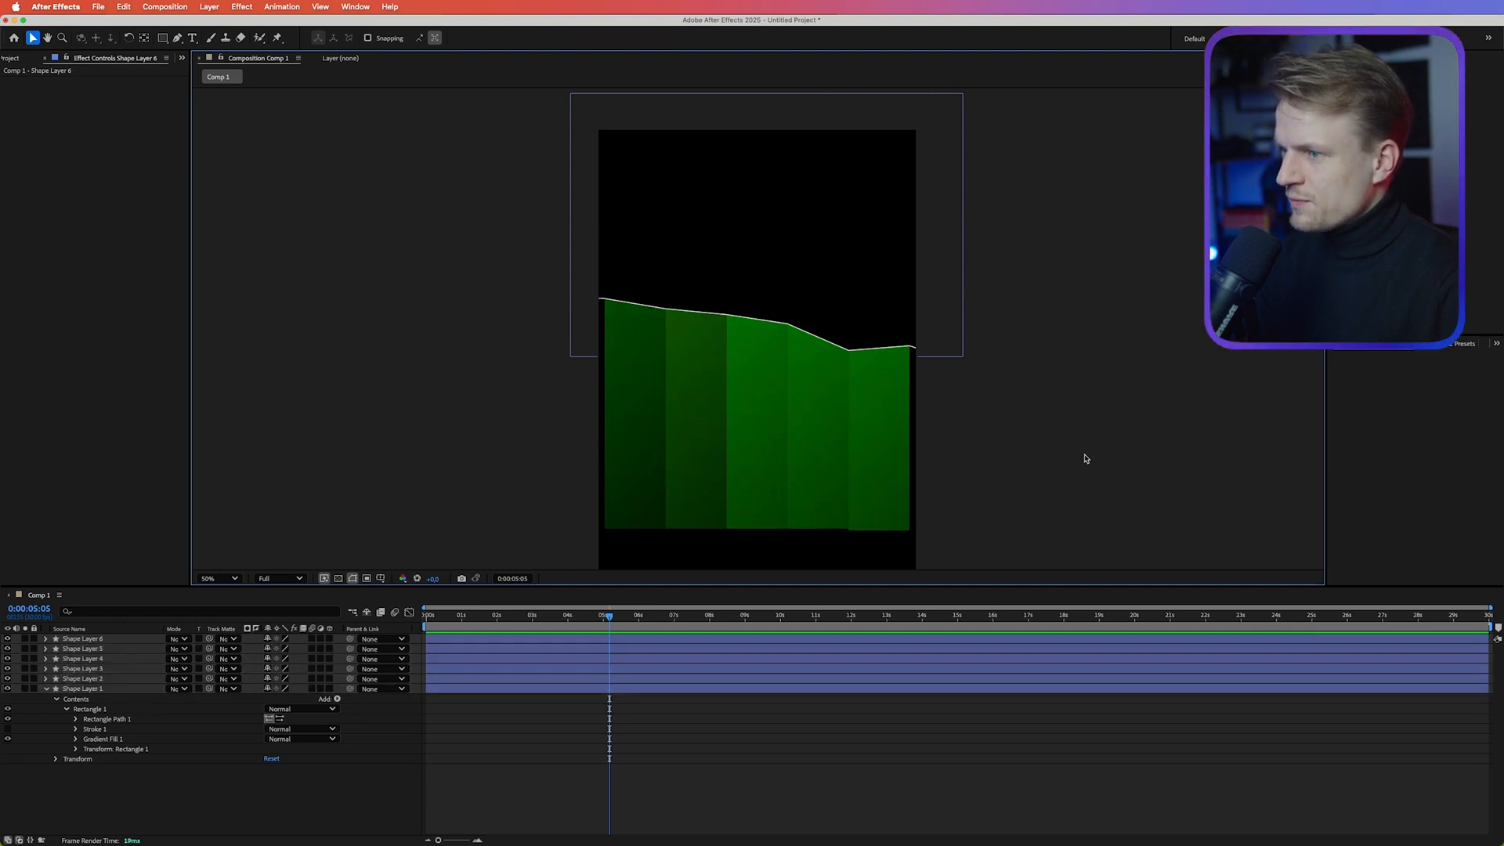
Step: Create a black solid layer at the composition's size, 1080 x 1920 px
left_click(210, 6)
mouse_move(235, 27)
left_click(415, 43)
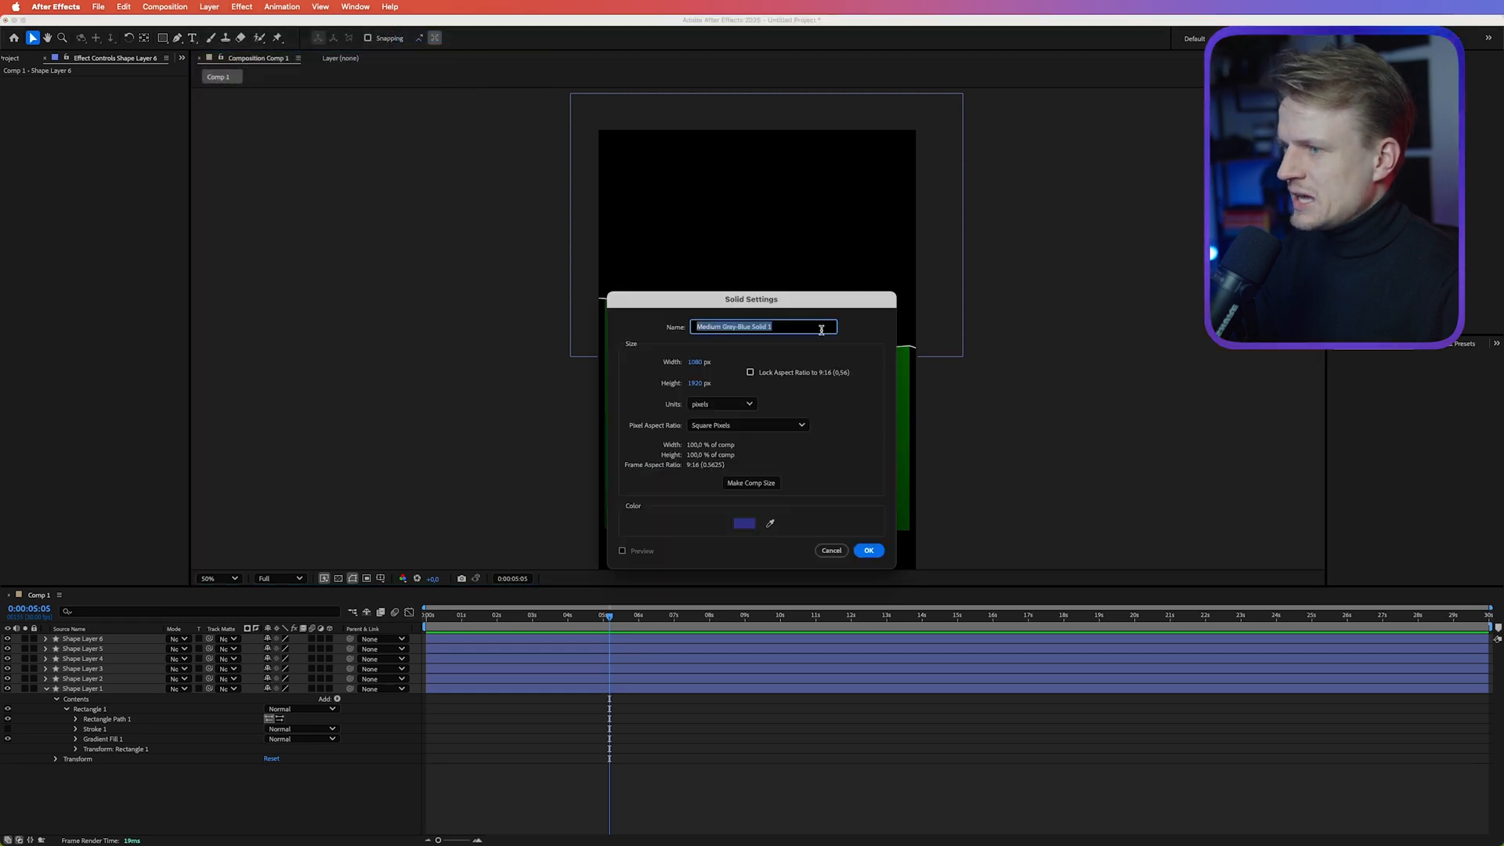
left_click(749, 523)
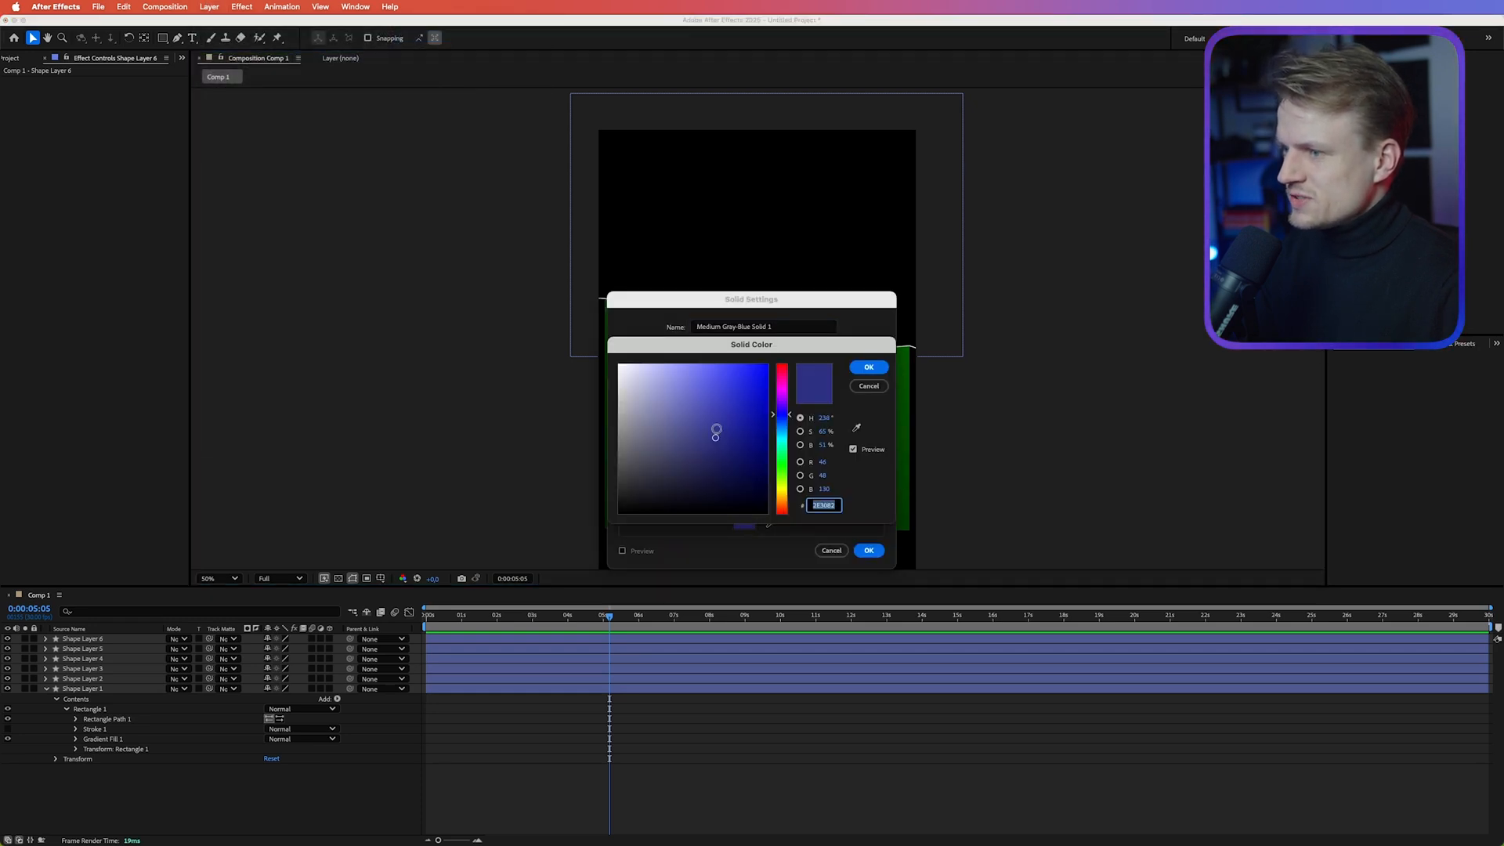
left_click(867, 549)
Step: Draw a large circular mask with the Ellipse tool on the black solid, centred over the green rectangles
left_click(162, 38)
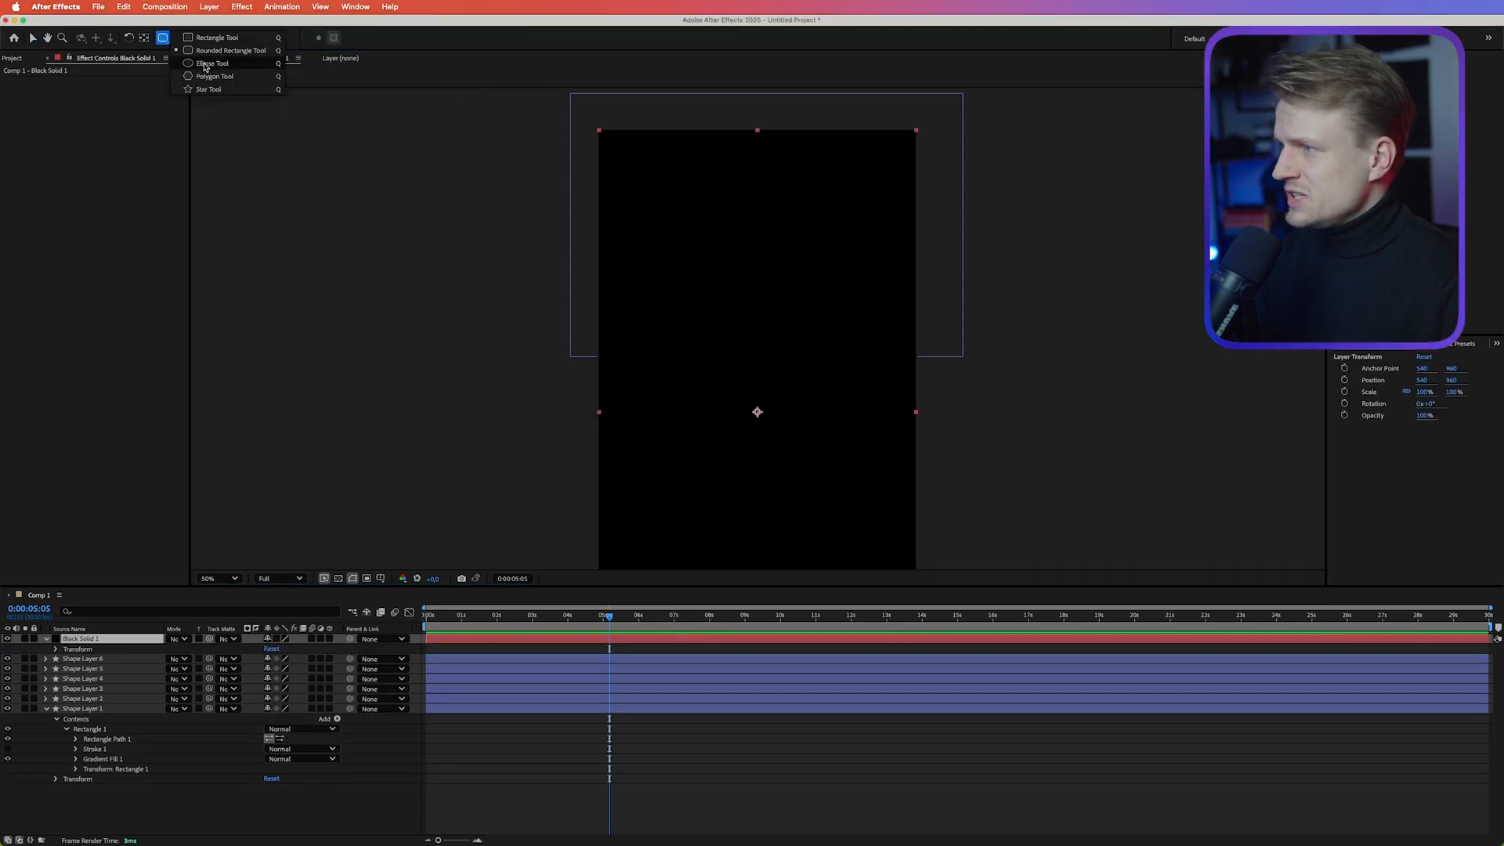
left_click(202, 64)
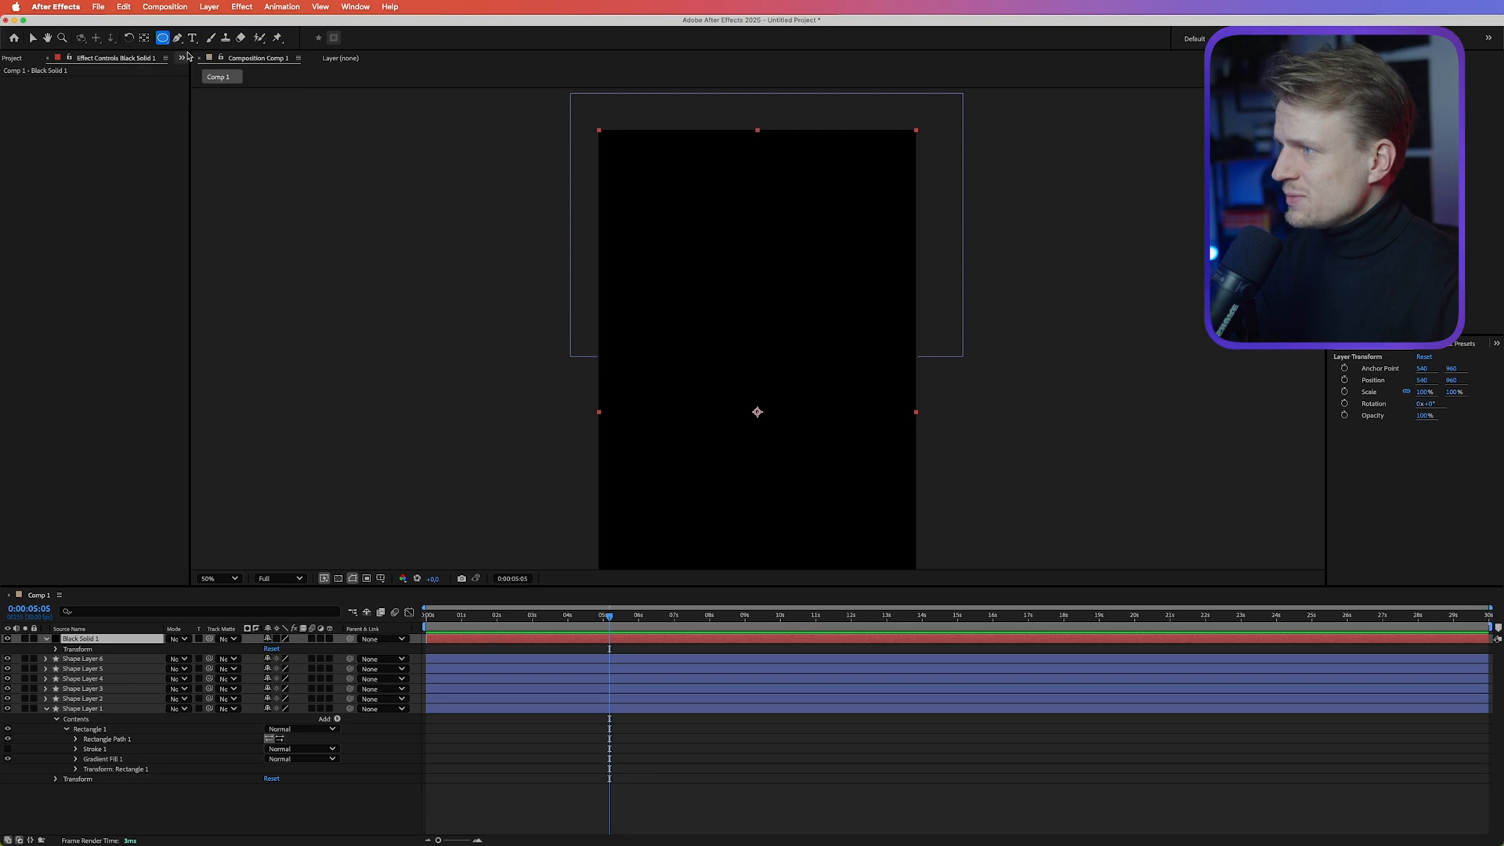
left_click(162, 38)
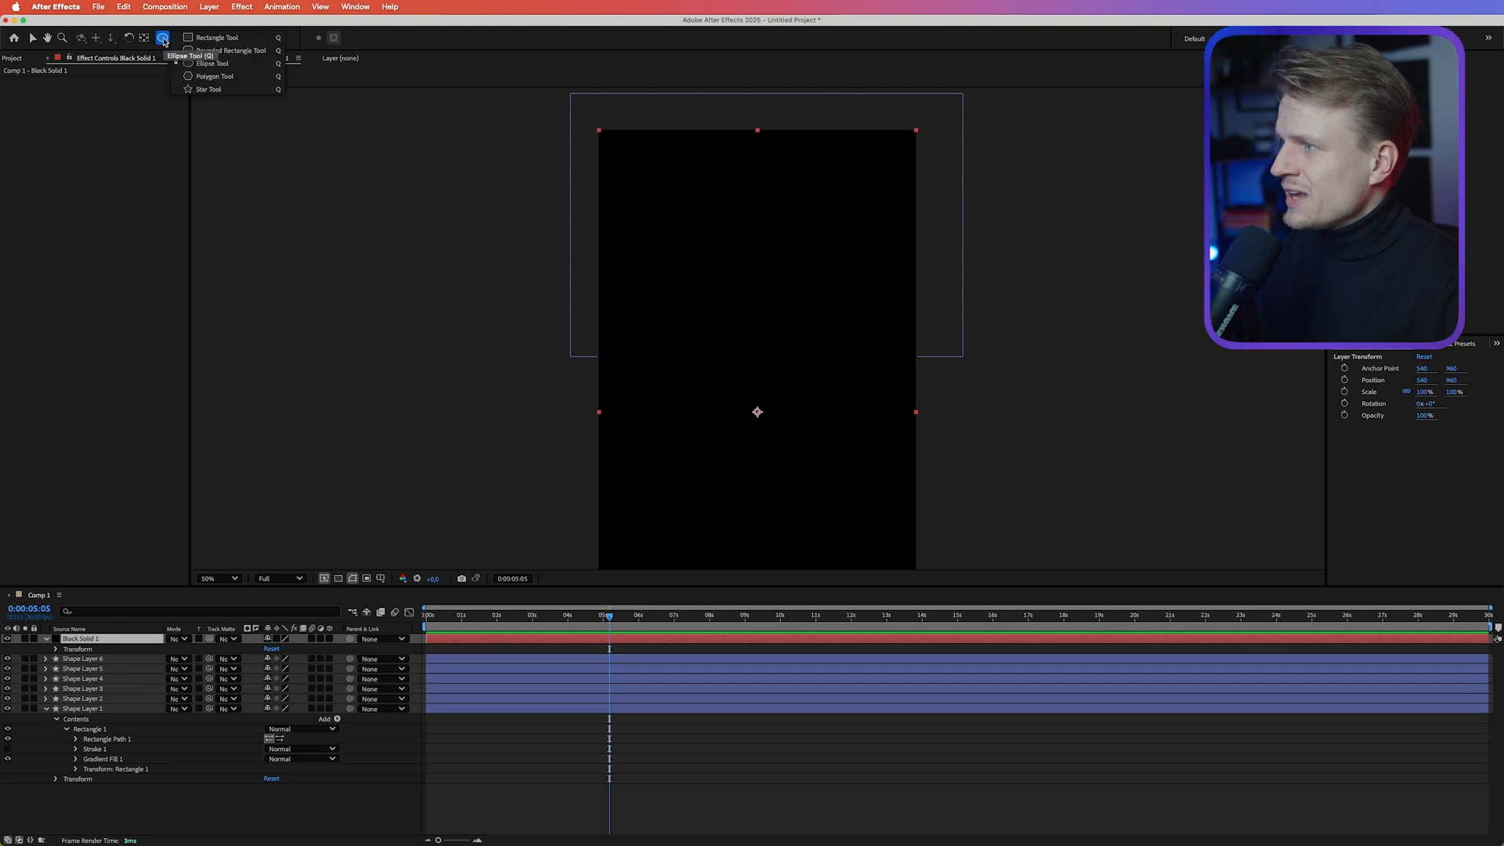
left_click(207, 65)
left_click_drag(611, 235, 885, 495)
Step: Set the circular mask's mode to Subtract and feather it by about 276 pixels
left_click(281, 657)
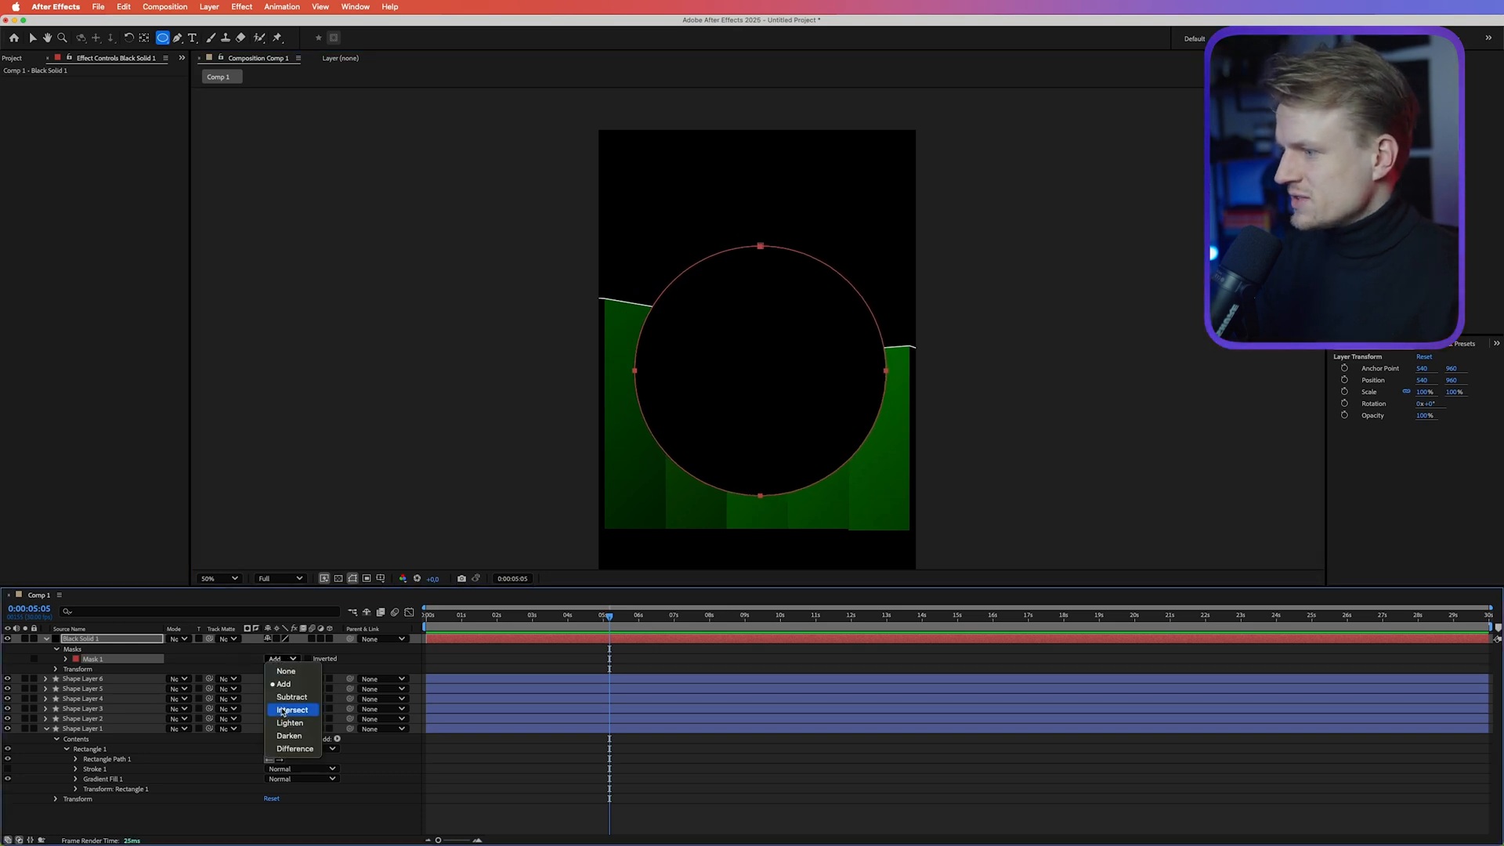
left_click(286, 695)
left_click(67, 658)
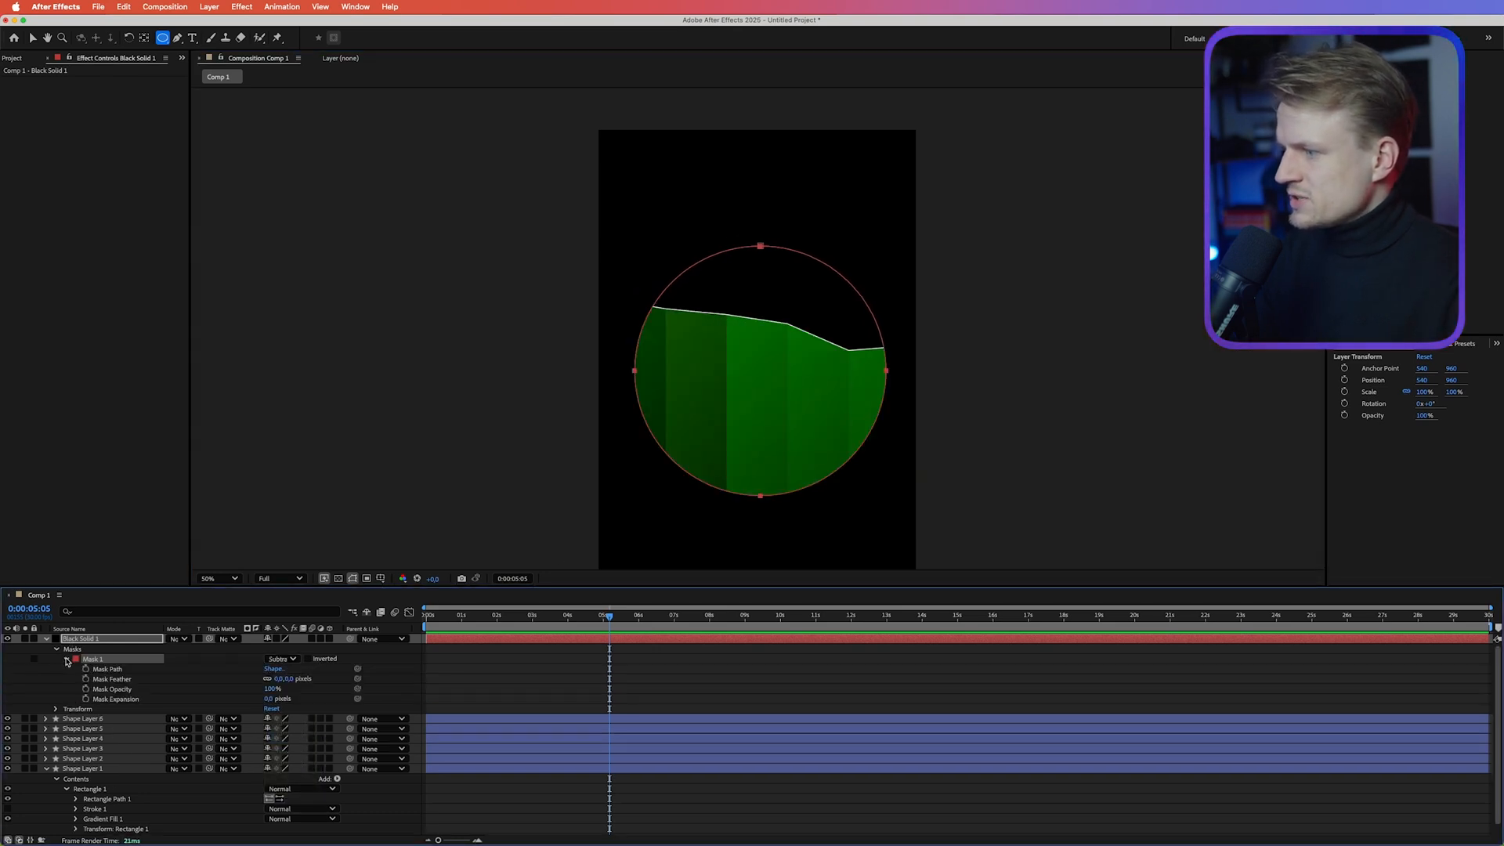
left_click_drag(279, 678, 387, 678)
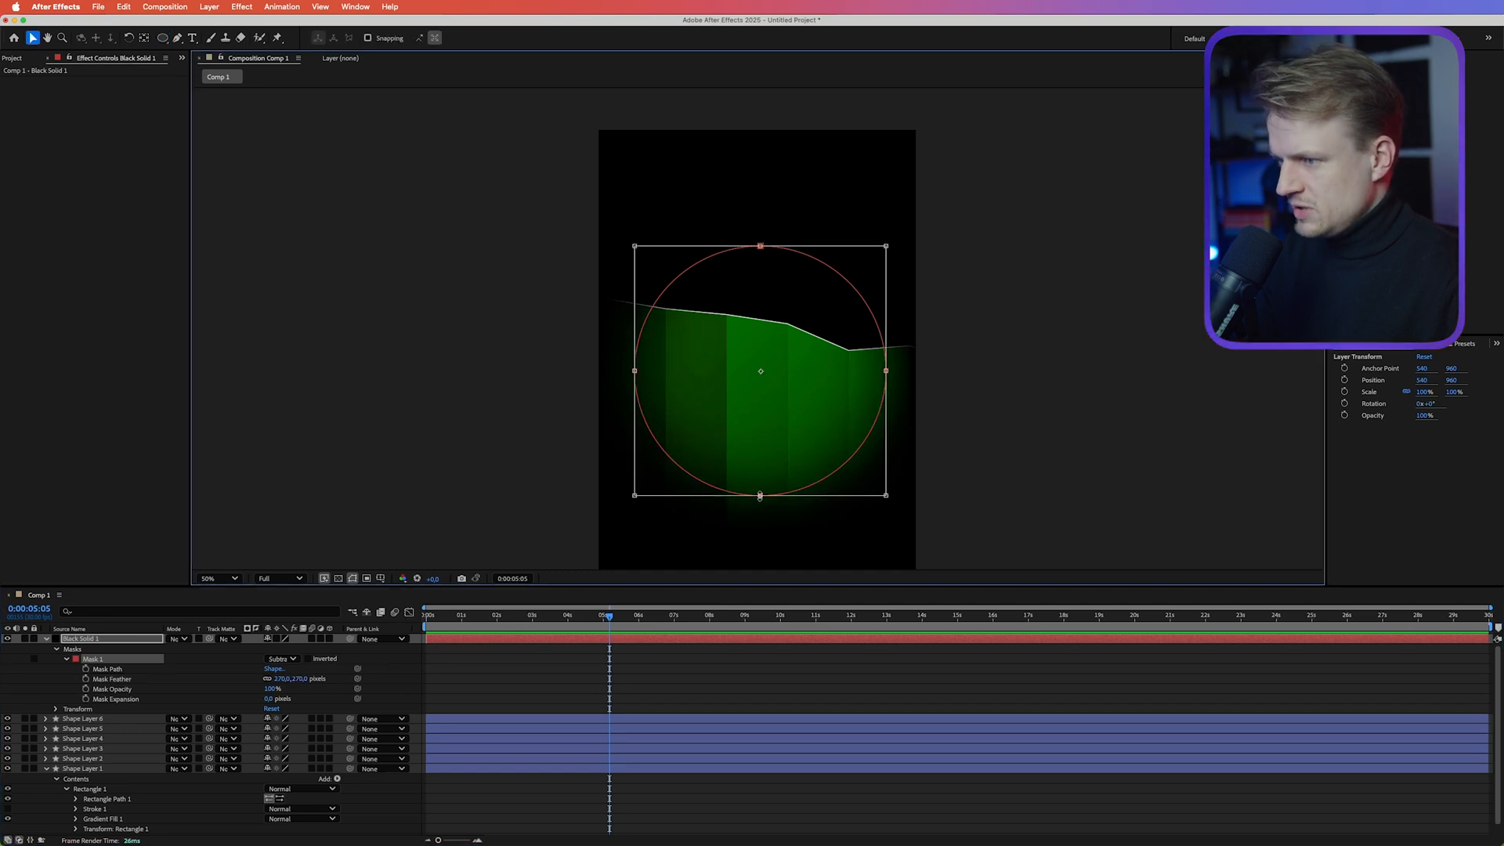
Step: Shrink the mask ellipse slightly in height and width and reduce its mask expansion
left_click_drag(759, 496, 760, 475)
left_click_drag(885, 360, 879, 360)
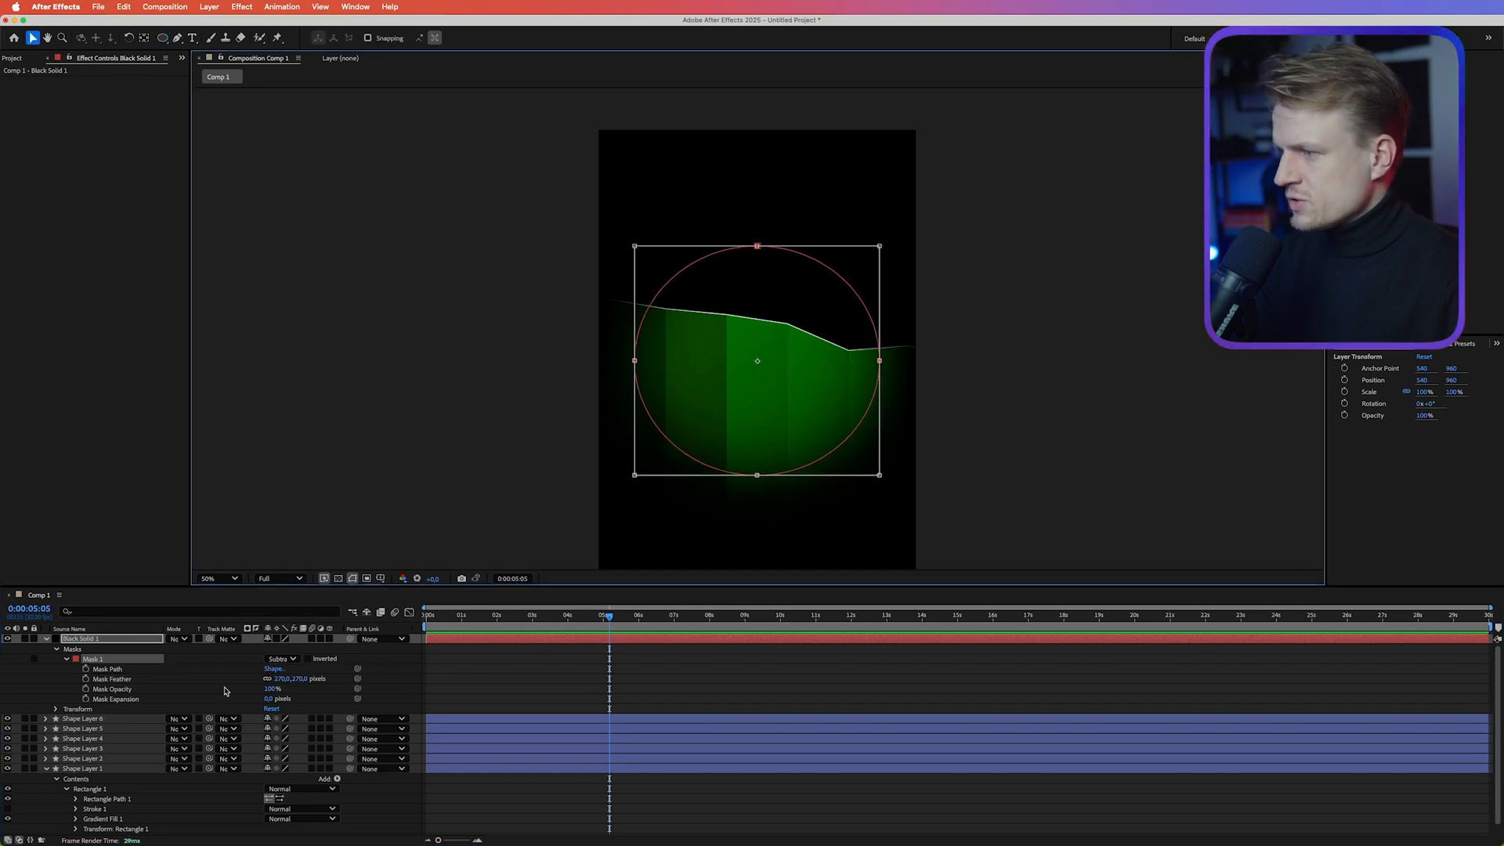
left_click_drag(267, 697, 203, 693)
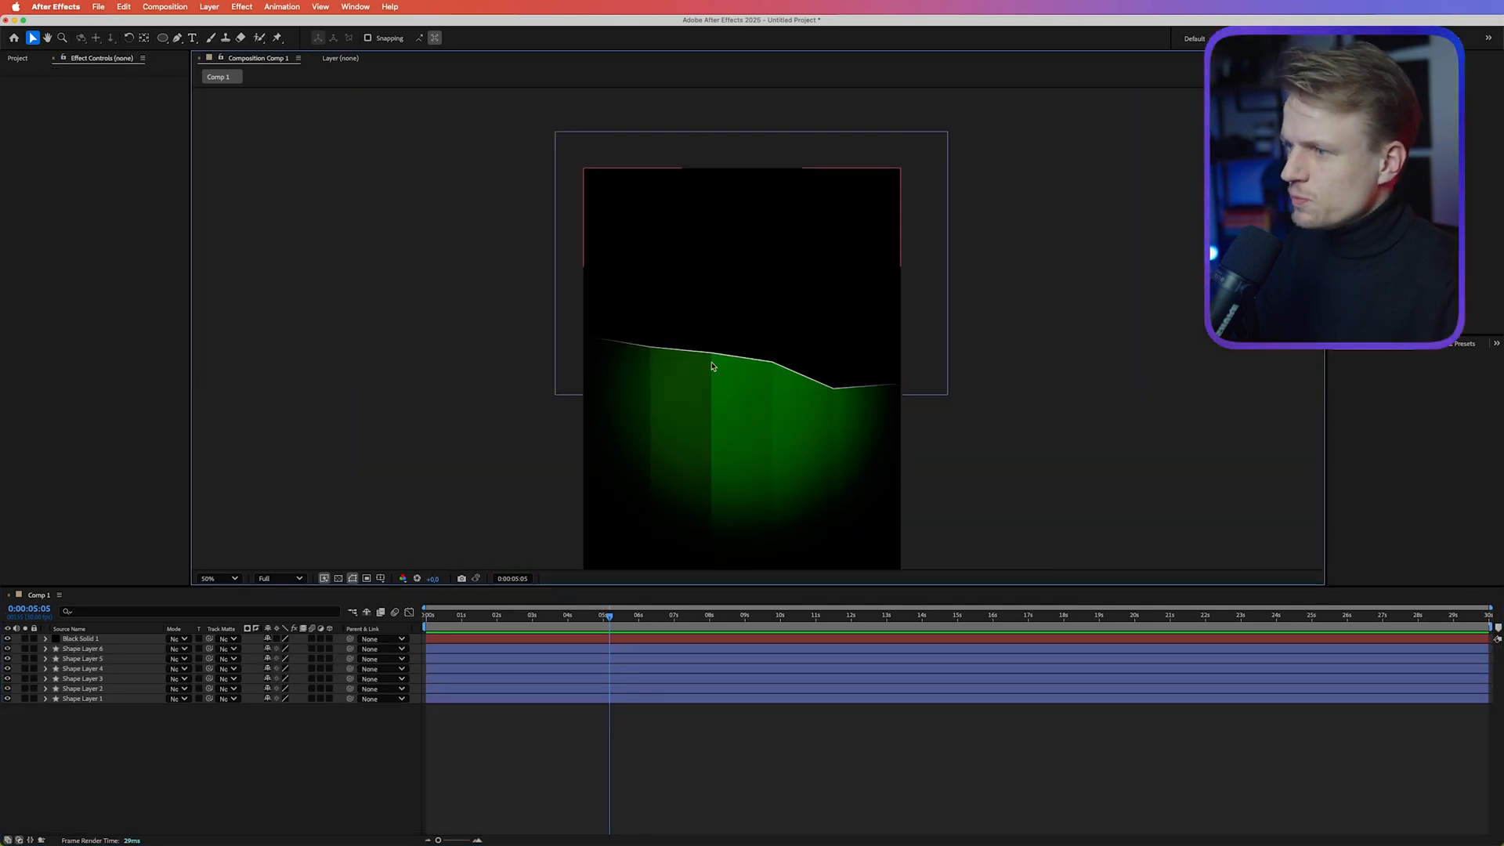
Step: Set up the Ellipse tool with a white fill and no stroke
key("period")
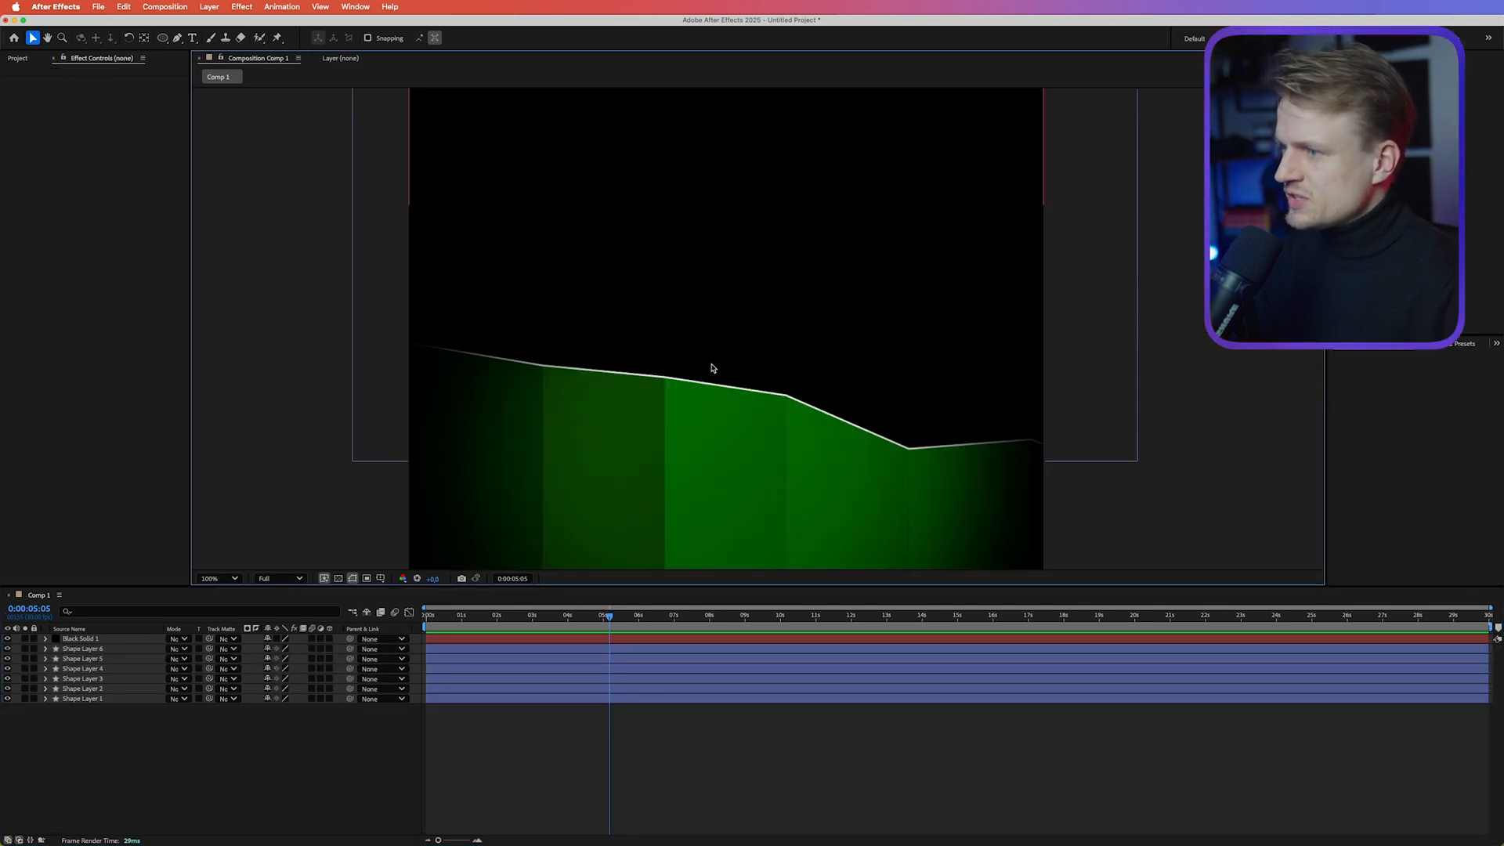
left_click(161, 38)
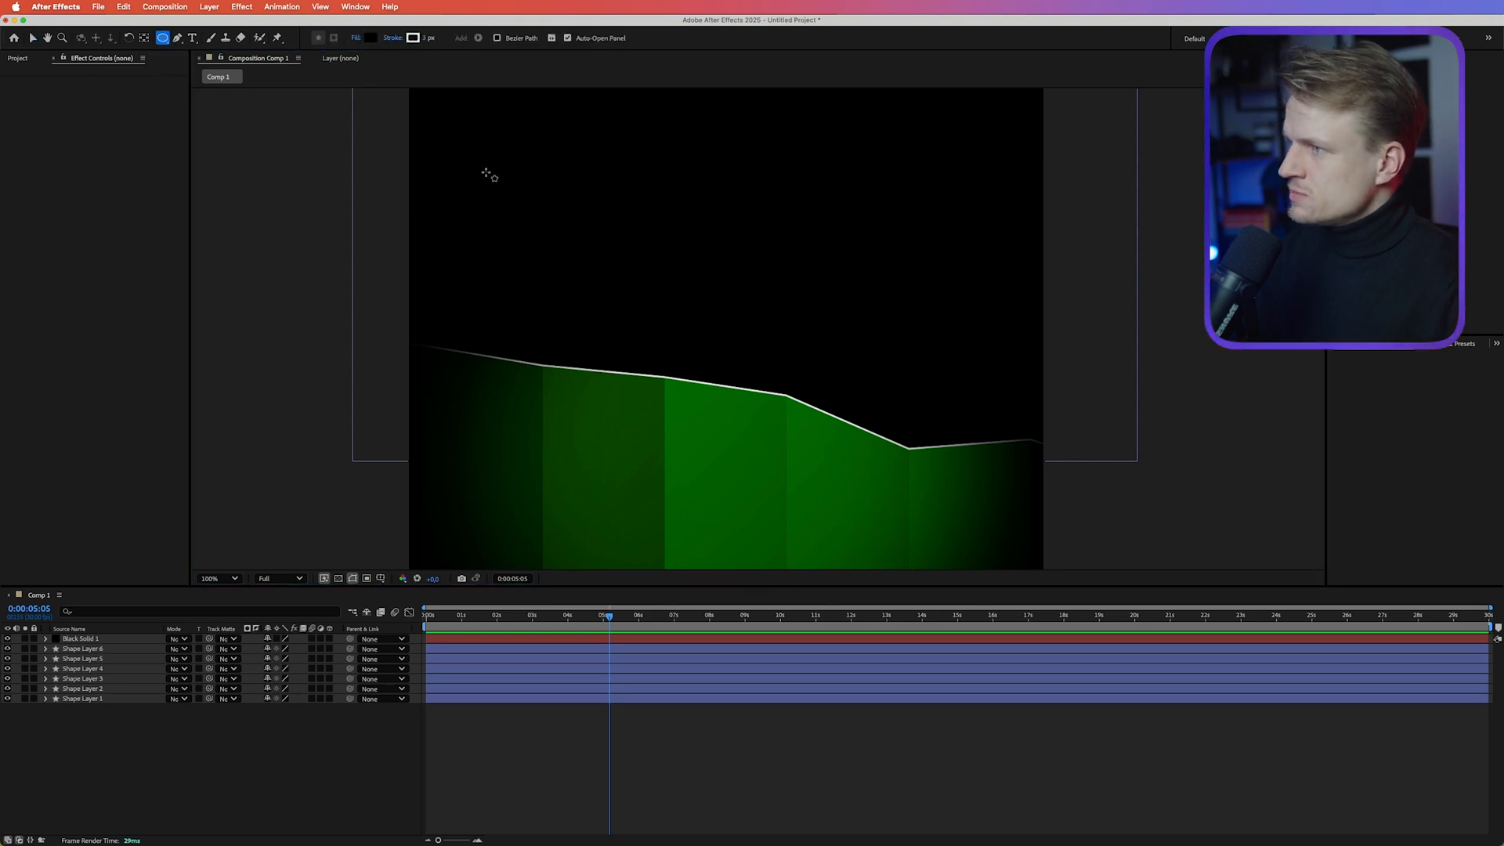
left_click(371, 39)
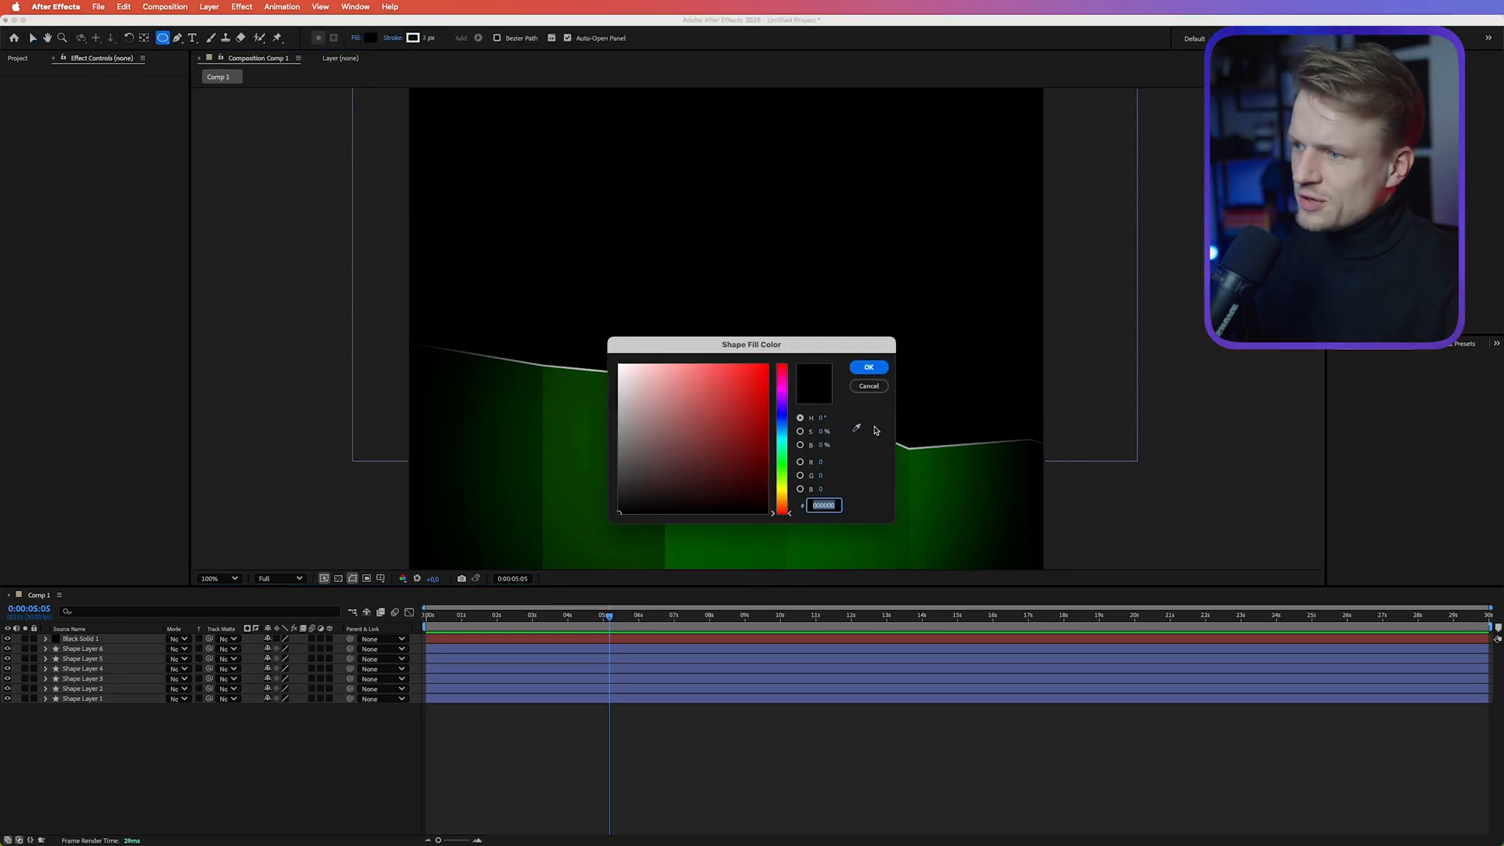
left_click(870, 368)
left_click(390, 38)
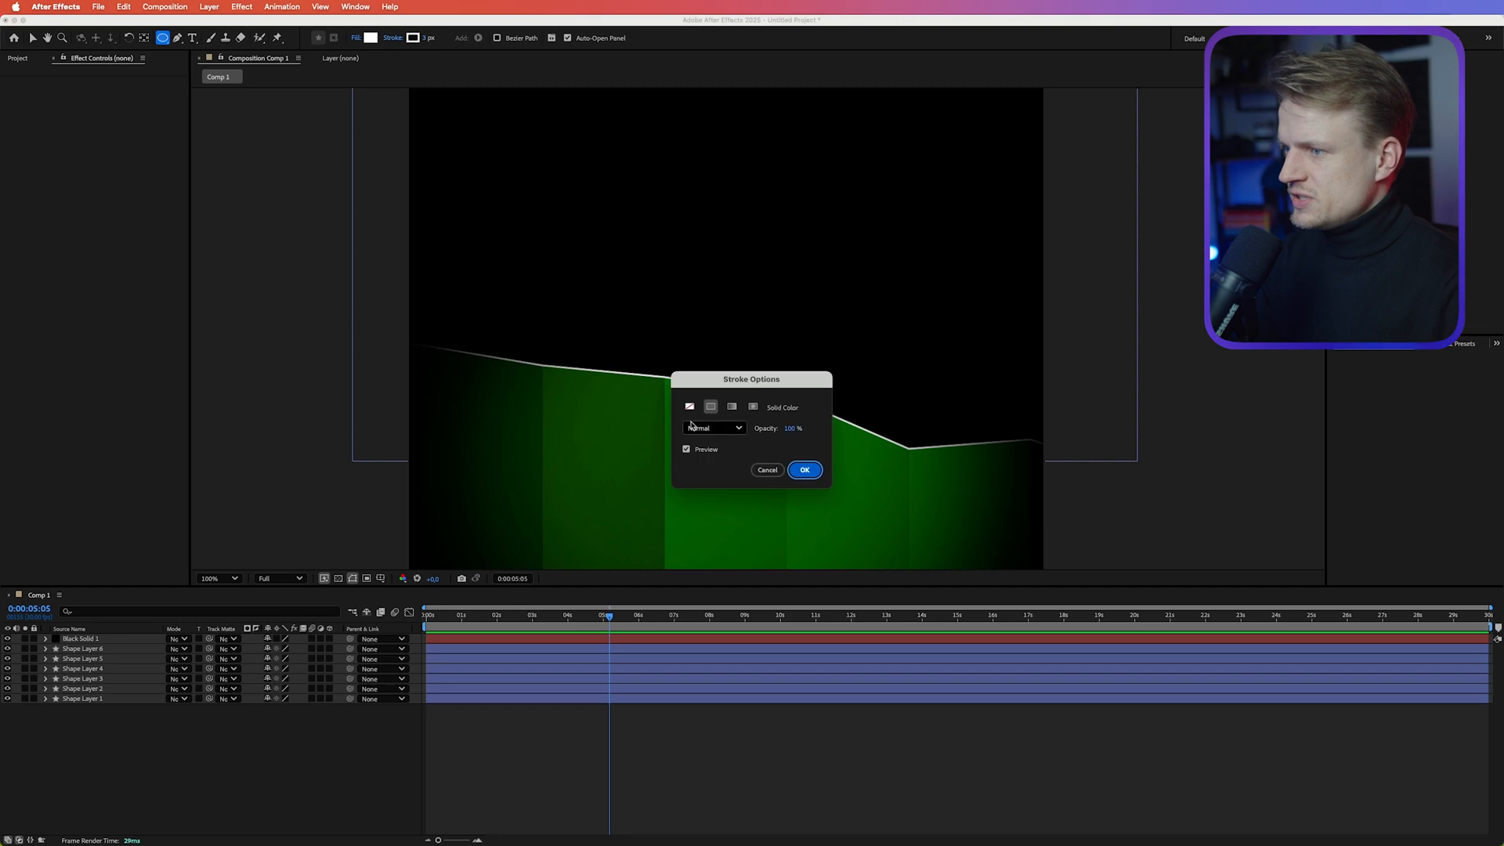
left_click(689, 406)
left_click(804, 471)
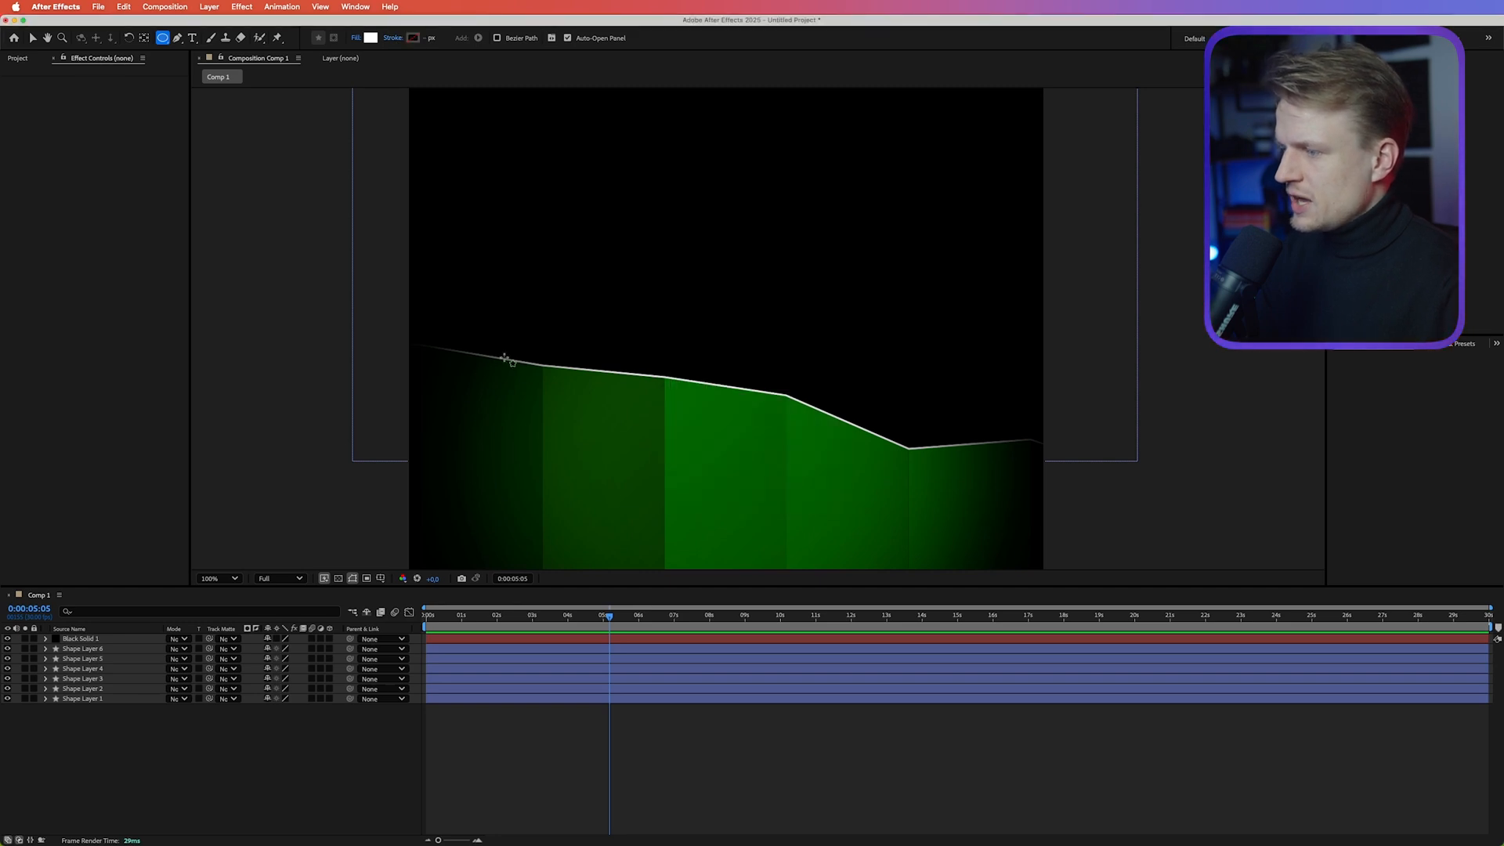
Step: Draw a white circle about 36 px in size near the line's point between the first two rectangles
left_click_drag(529, 347, 553, 372)
scroll(551, 372, "up", 2)
scroll(618, 357, "left", 3)
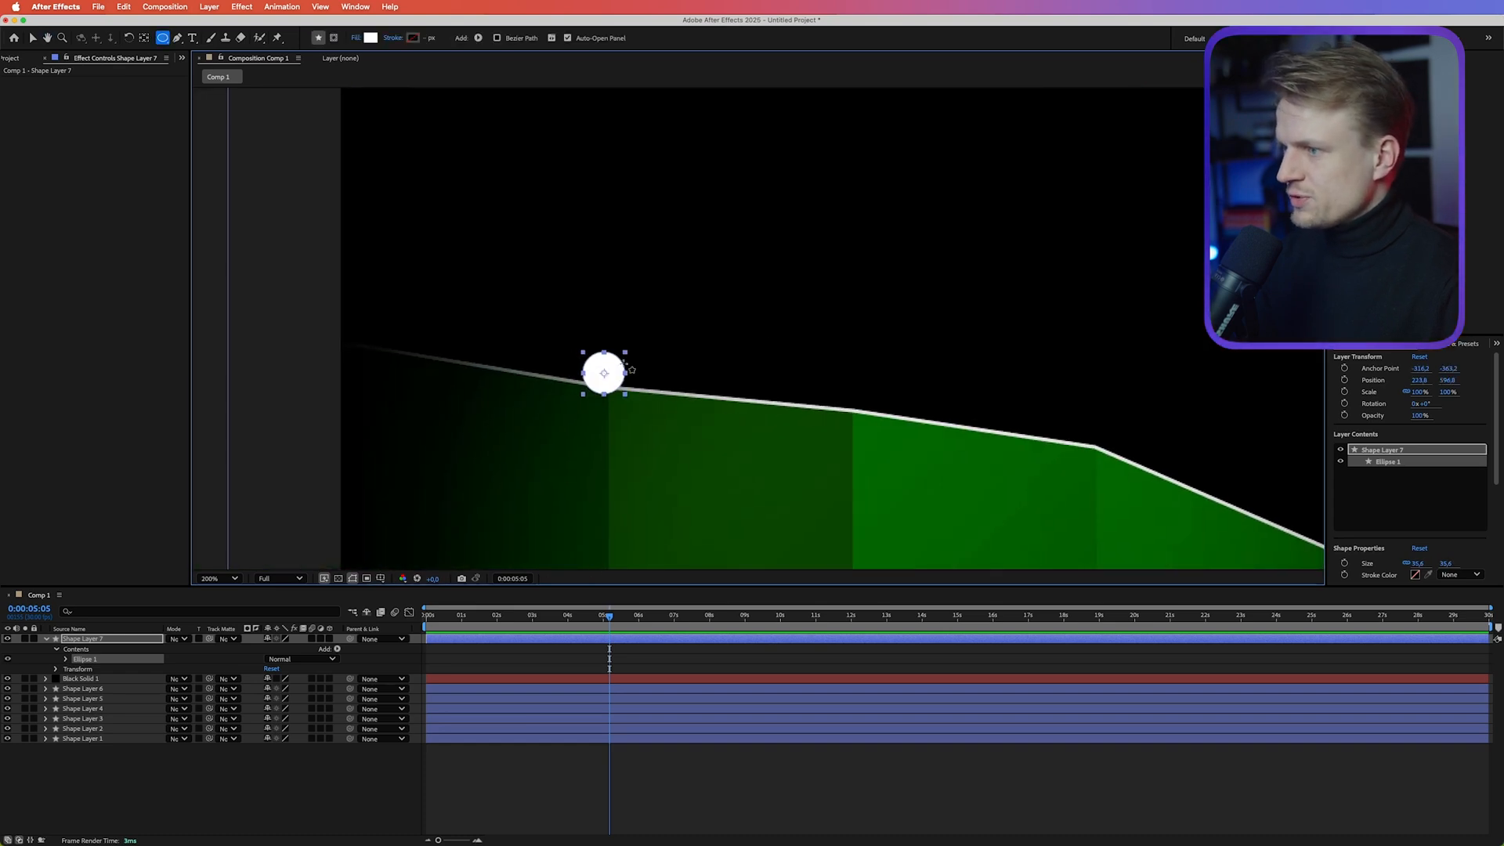
Step: Centre the white circle on the line's point between the first two rectangles and lower its opacity to 67%
key("v")
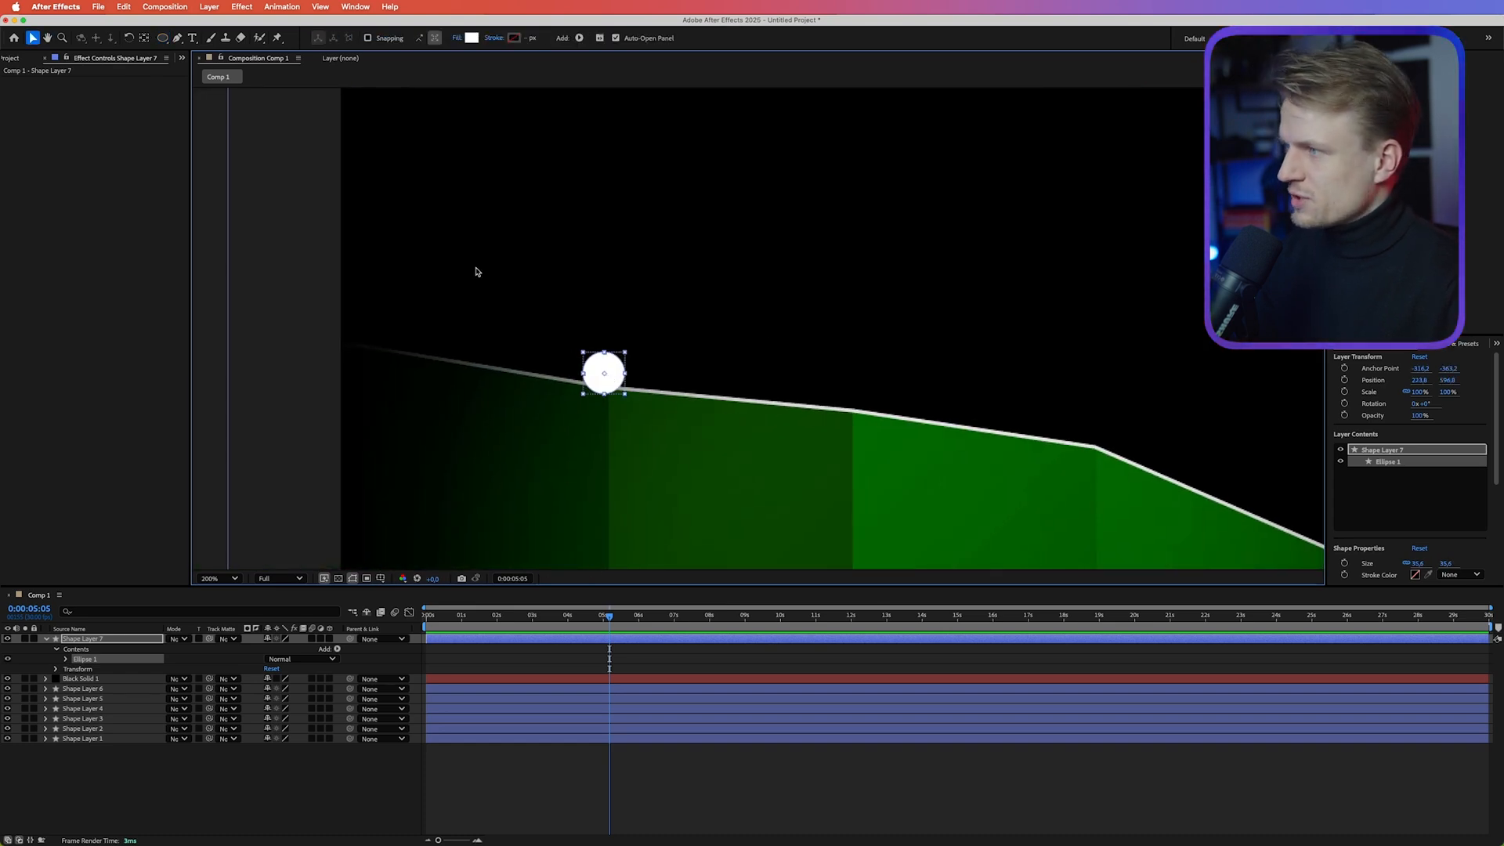
left_click(654, 799)
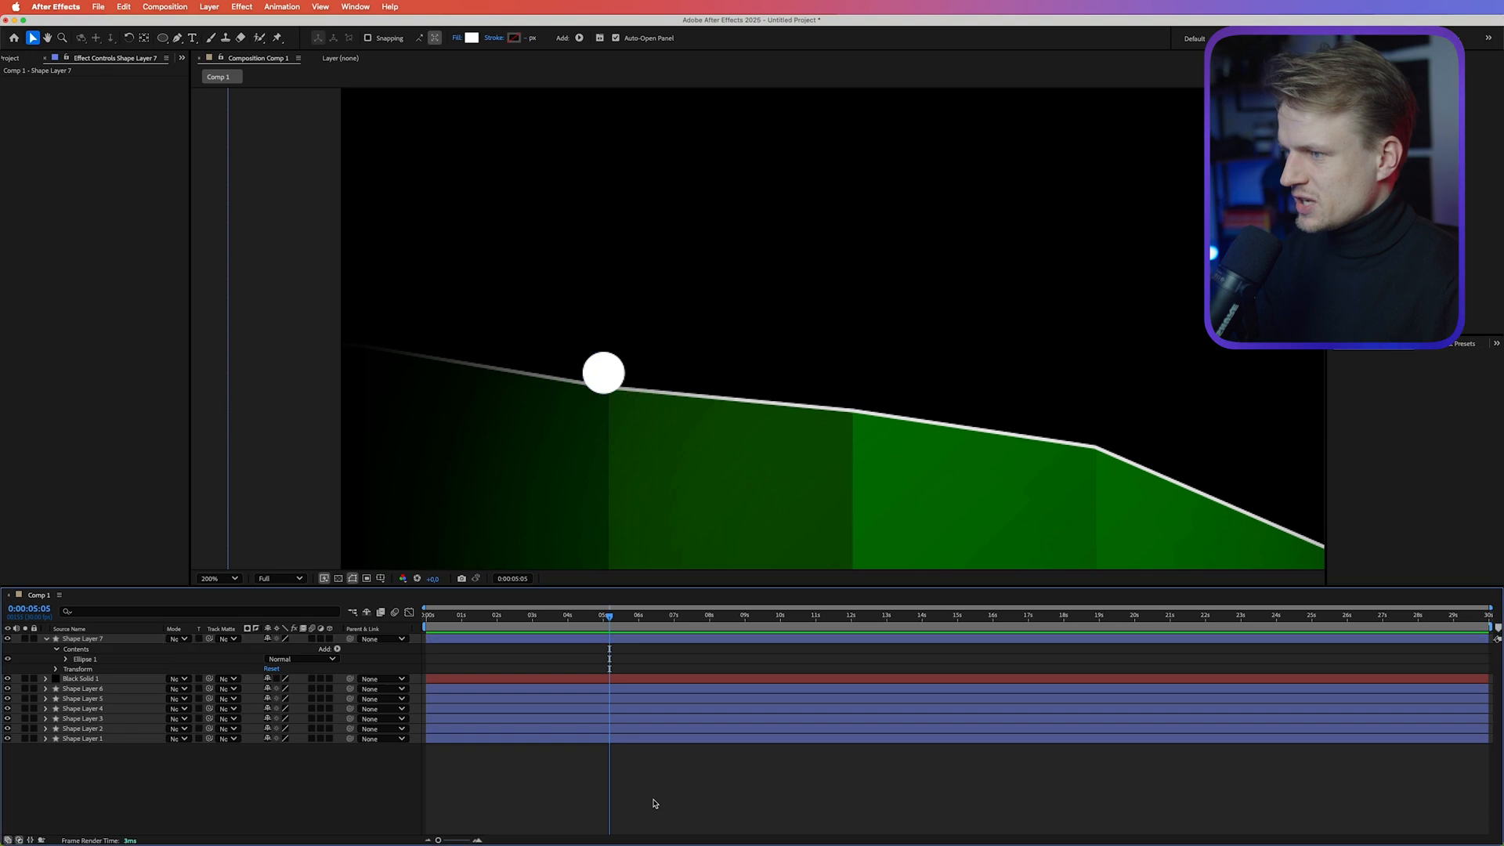
mouse_move(589, 366)
left_mouse_down()
mouse_move(654, 377)
mouse_move(593, 381)
left_mouse_up()
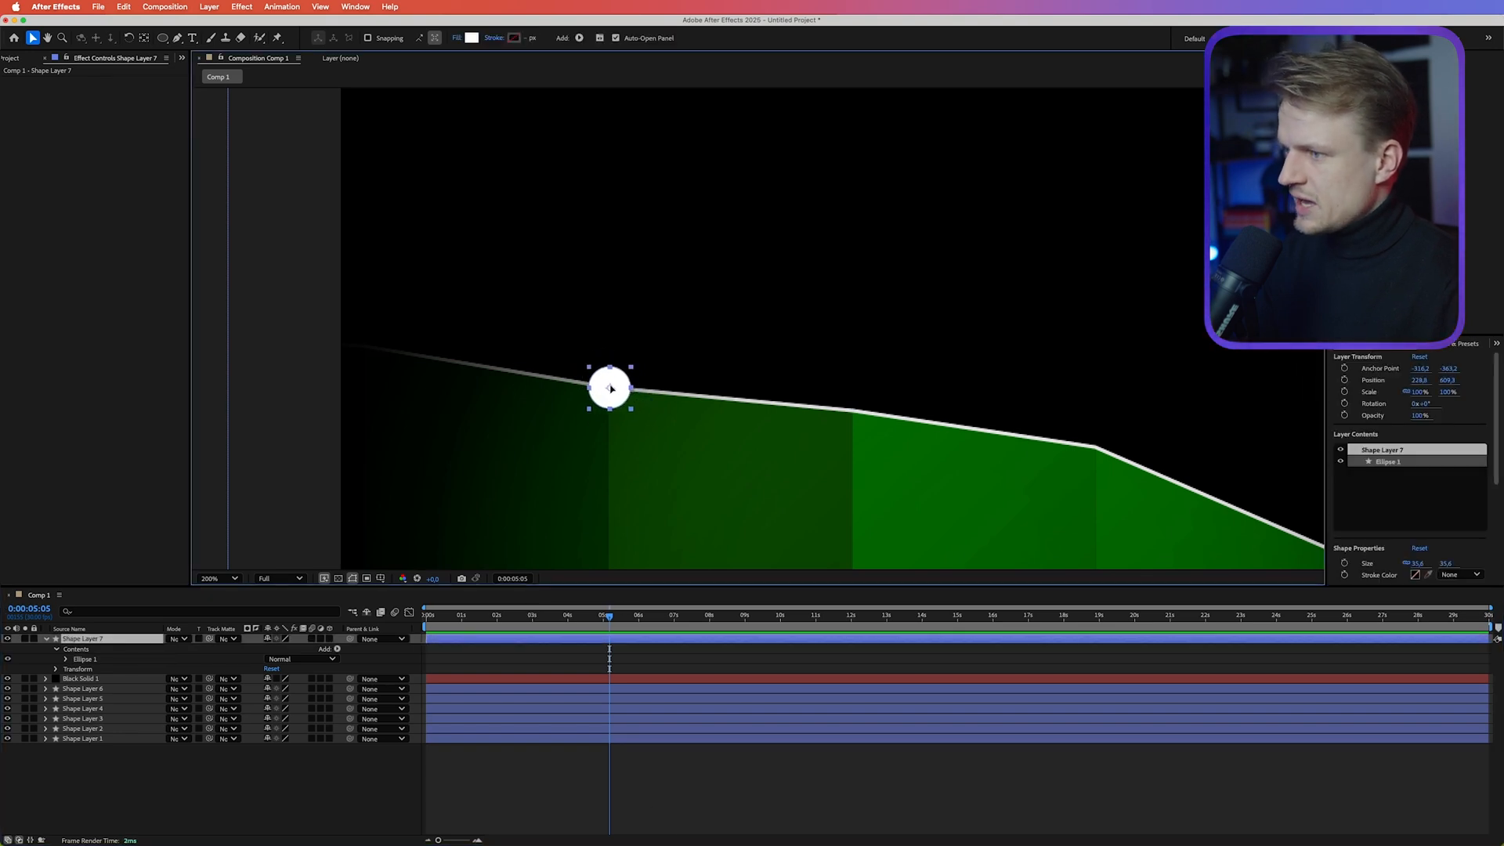
key("t")
left_click_drag(264, 648, 251, 649)
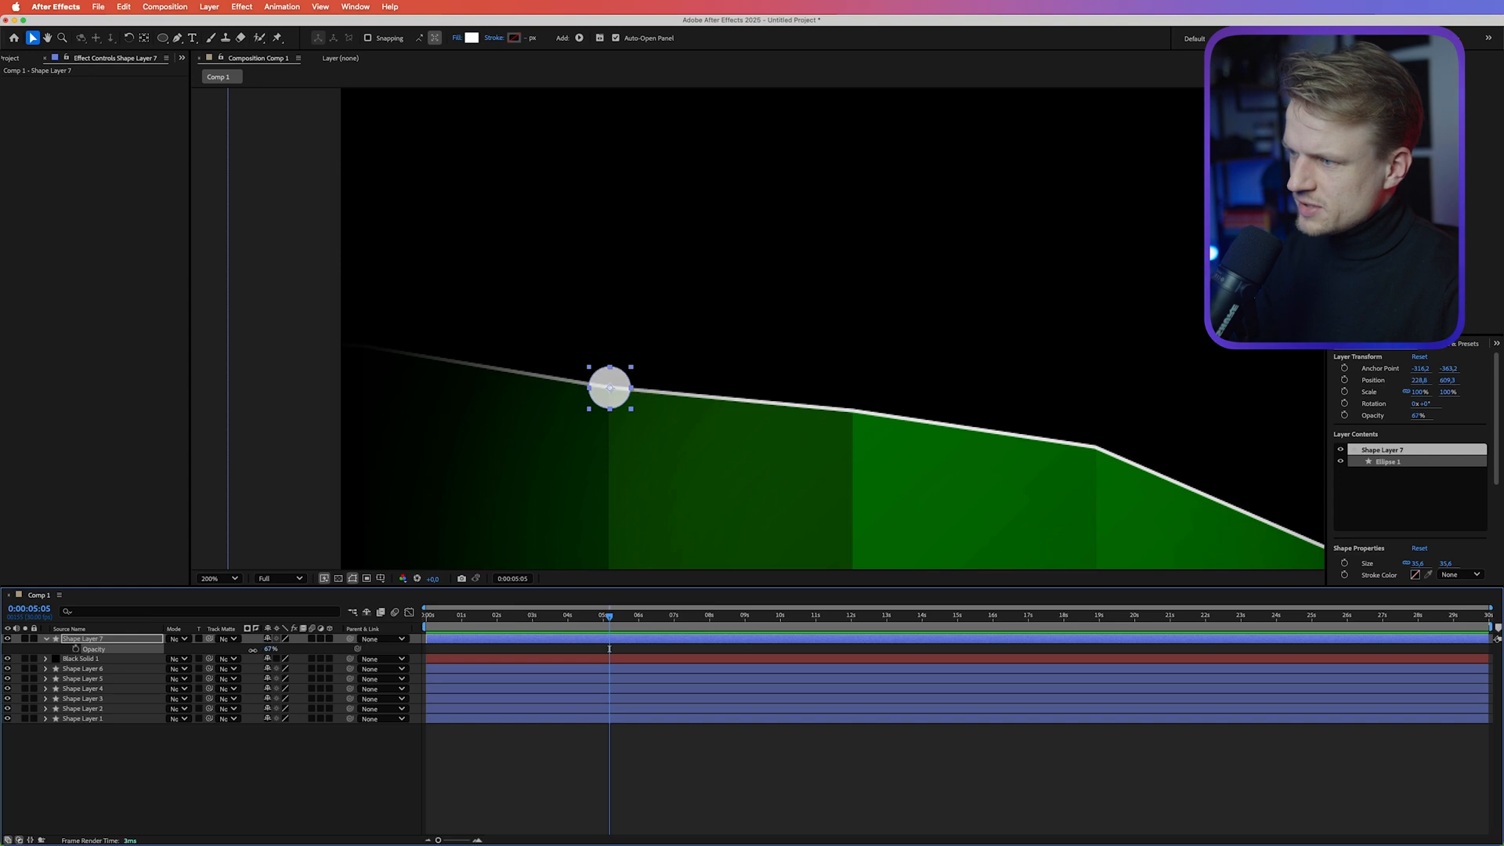
Step: Place the Black Solid 1 layer above the white circle's layer and lower the circle's opacity to 59%
key("comma")
left_click(84, 658)
left_click_drag(84, 660, 94, 638)
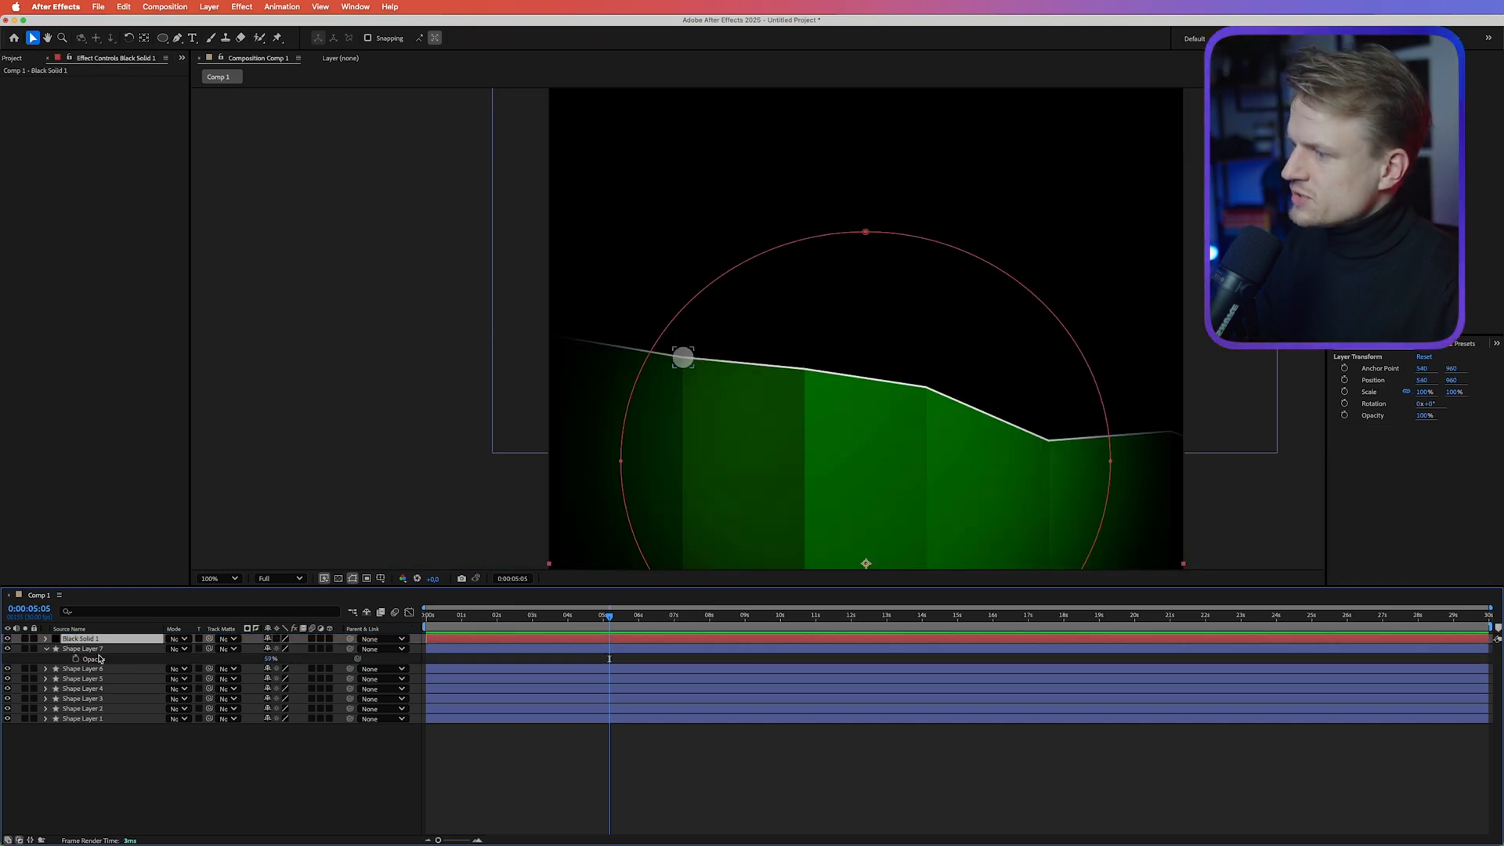
left_click(97, 652)
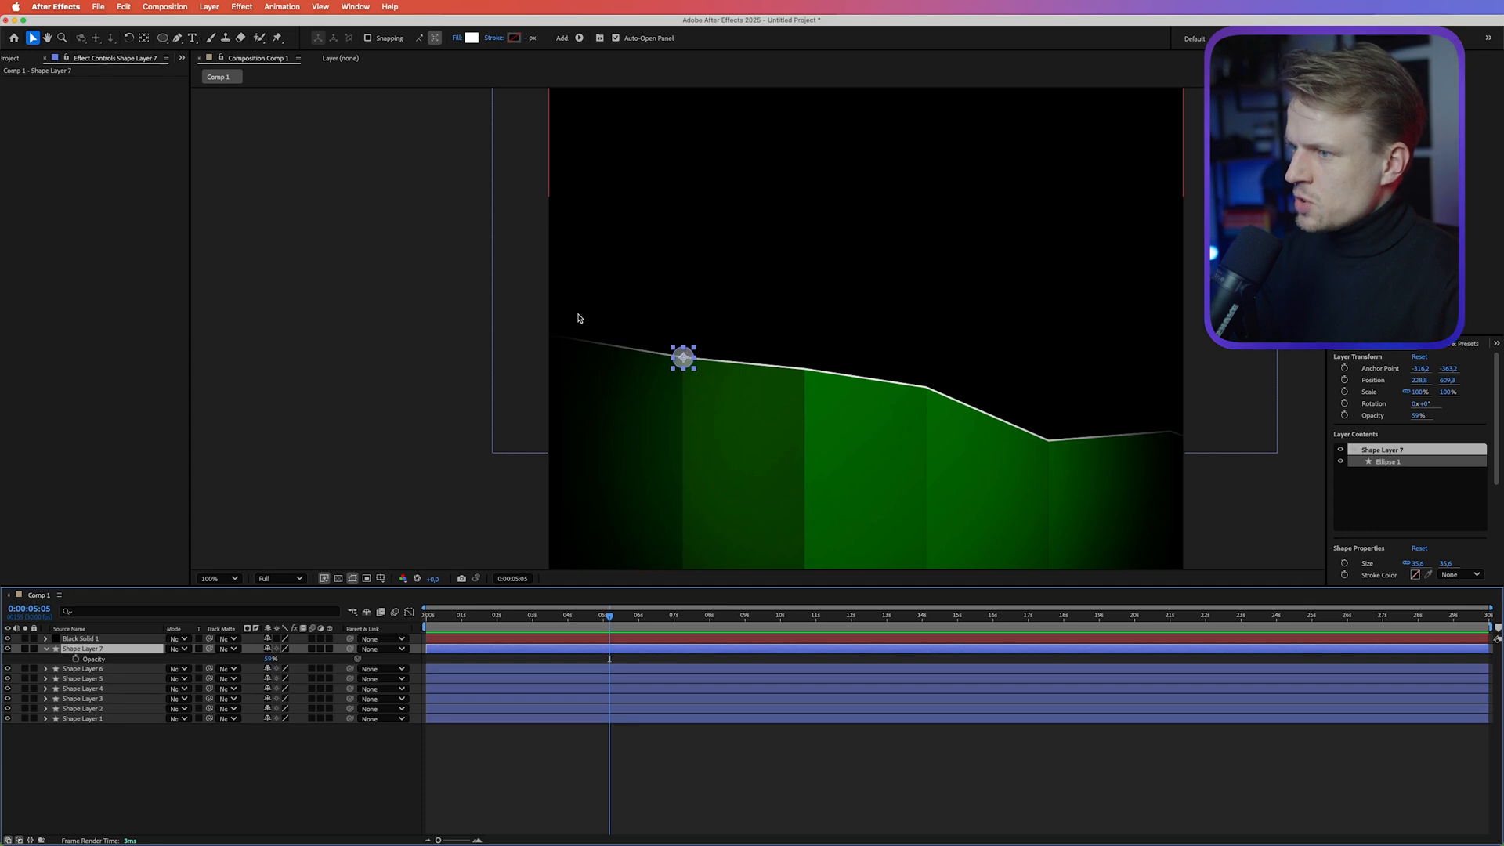
Step: Set a Position keyframe for the circle at 0:00:00:03 and move the circle straight up above the line to a Y position of 417.5
left_click_drag(581, 311, 755, 366)
key("period")
left_click_drag(1000, 445, 793, 428)
key("v")
key("Home")
key("Page_Down")
key("alt+shift+p")
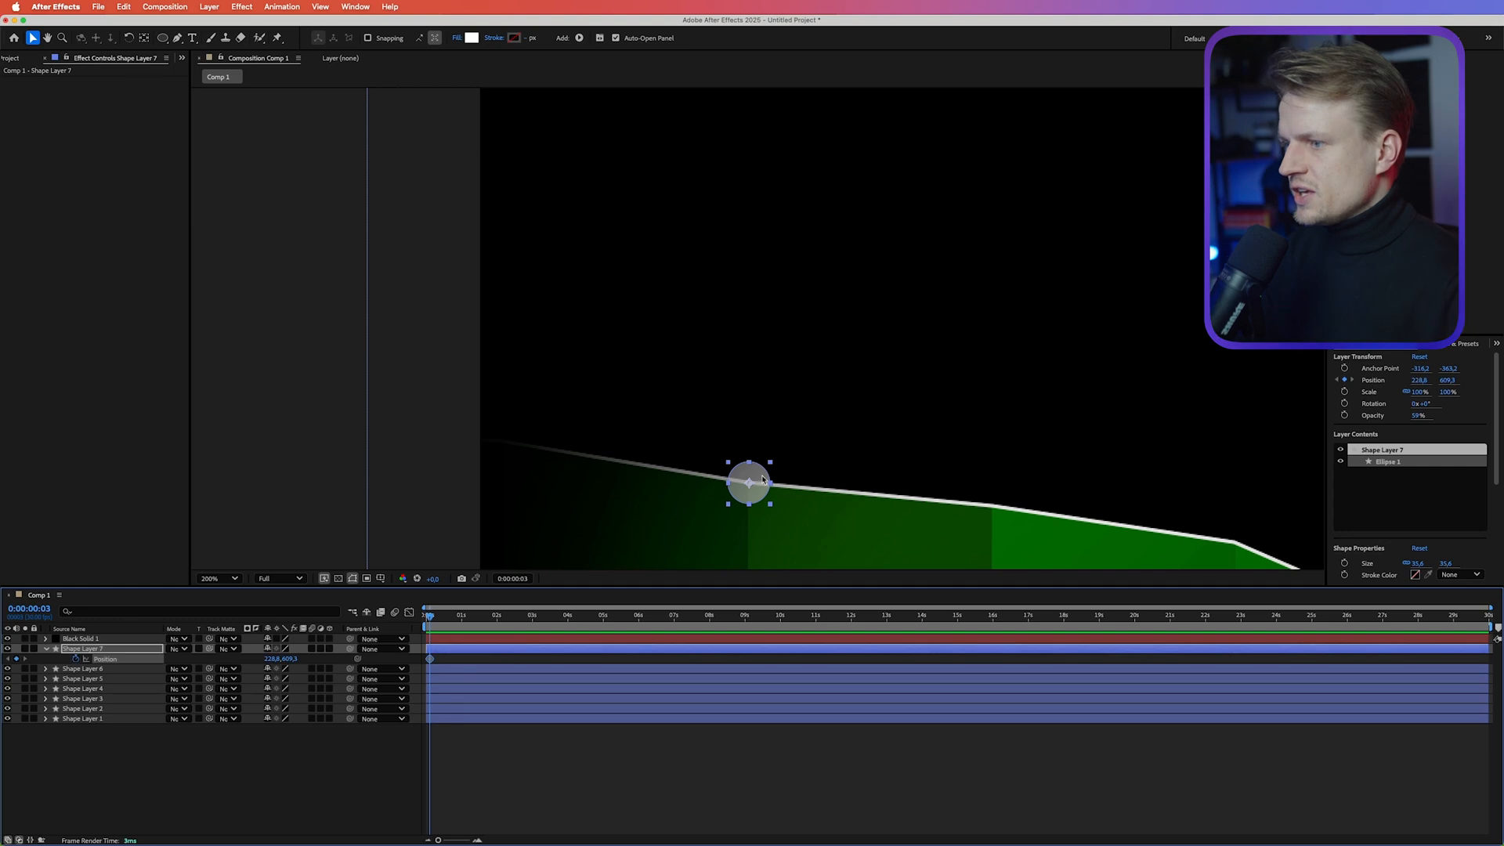
left_click_drag(757, 495, 750, 268)
key("comma")
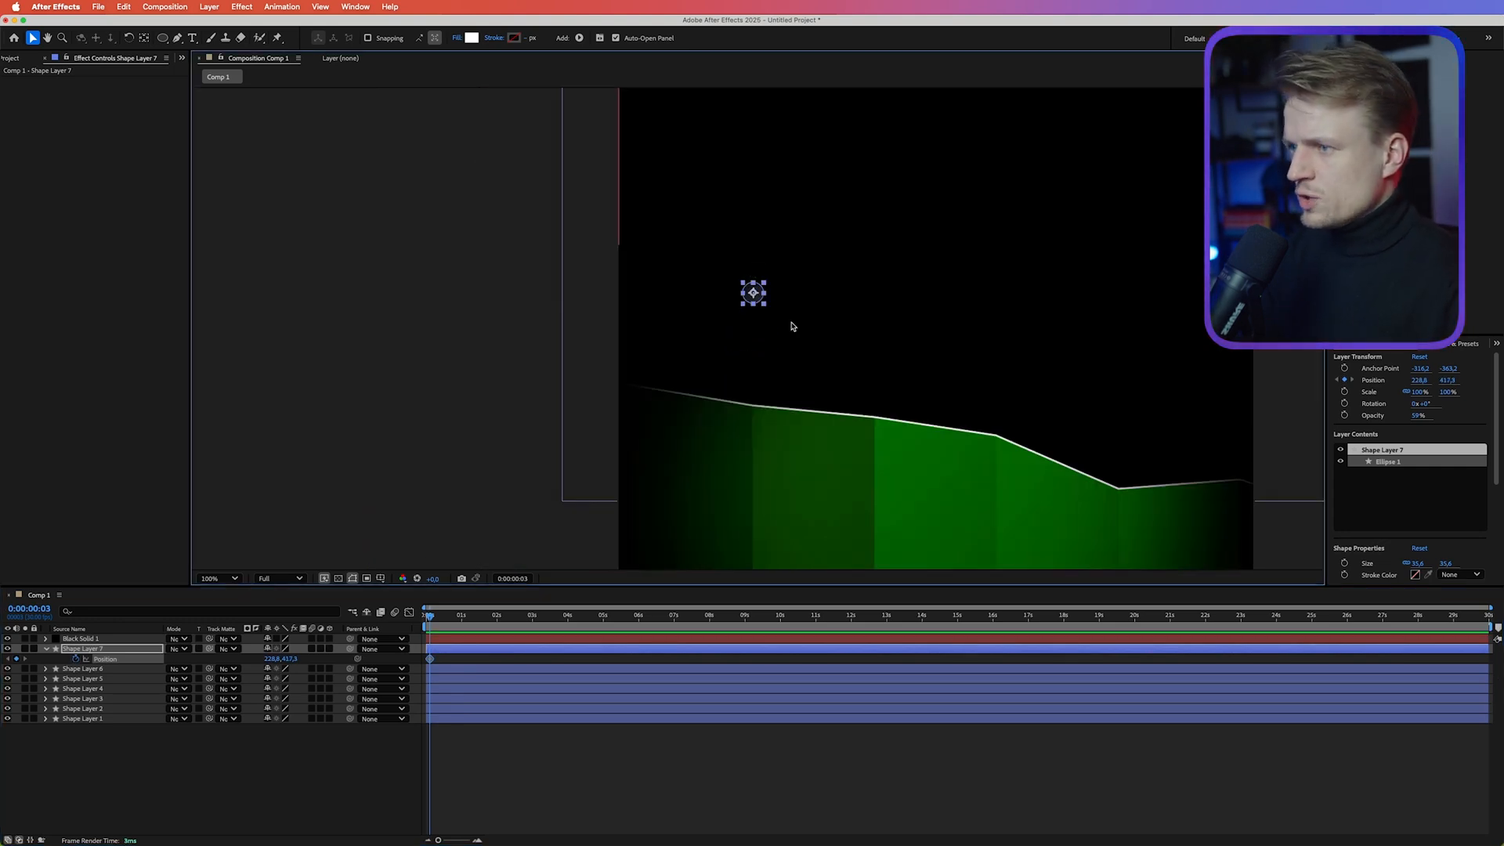
key("comma")
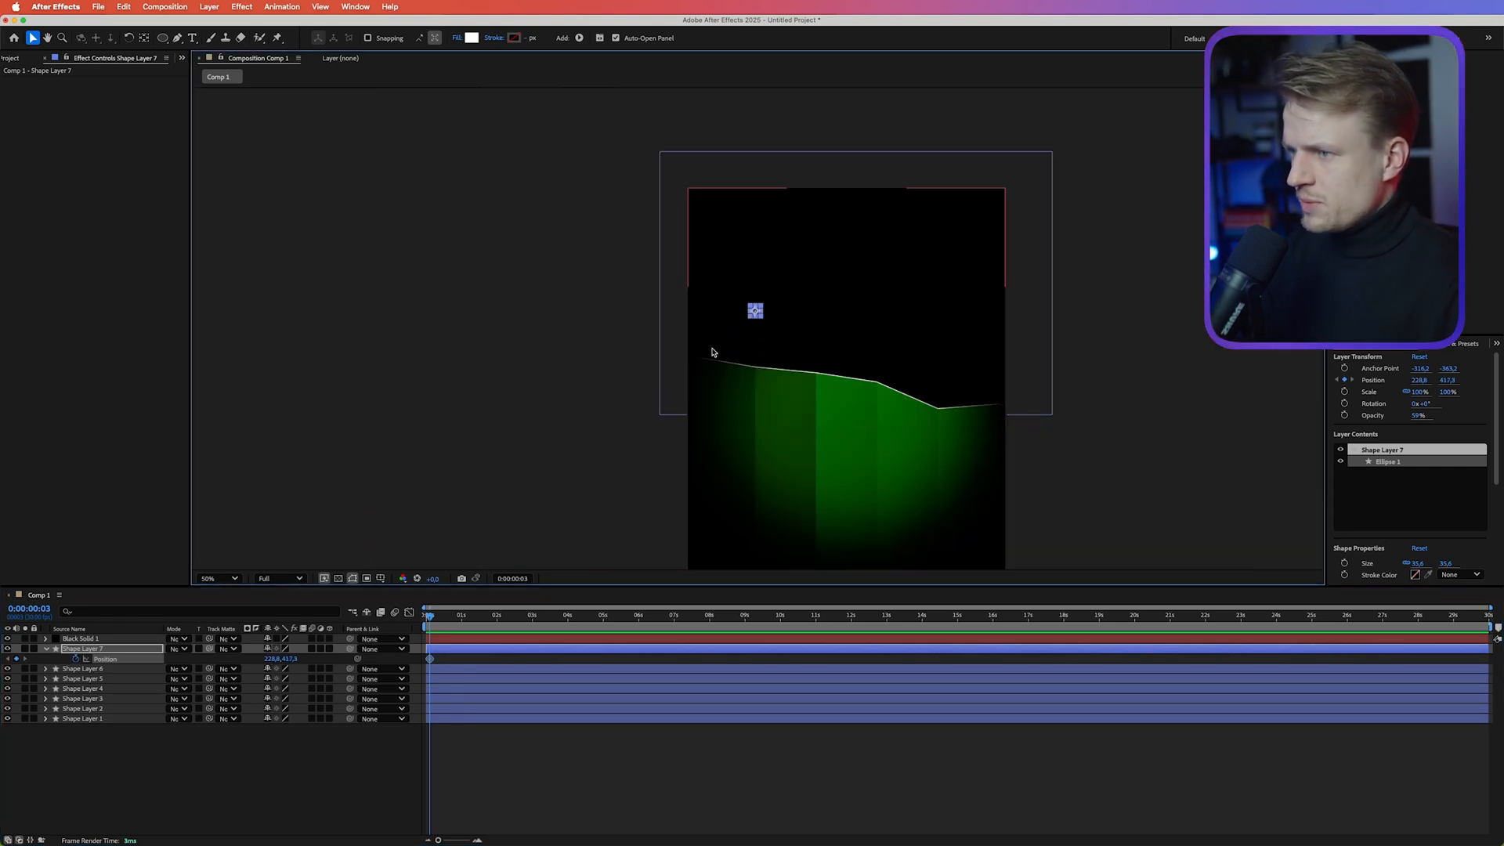
Step: Rename Shape Layer 6 as Line
left_click(78, 670)
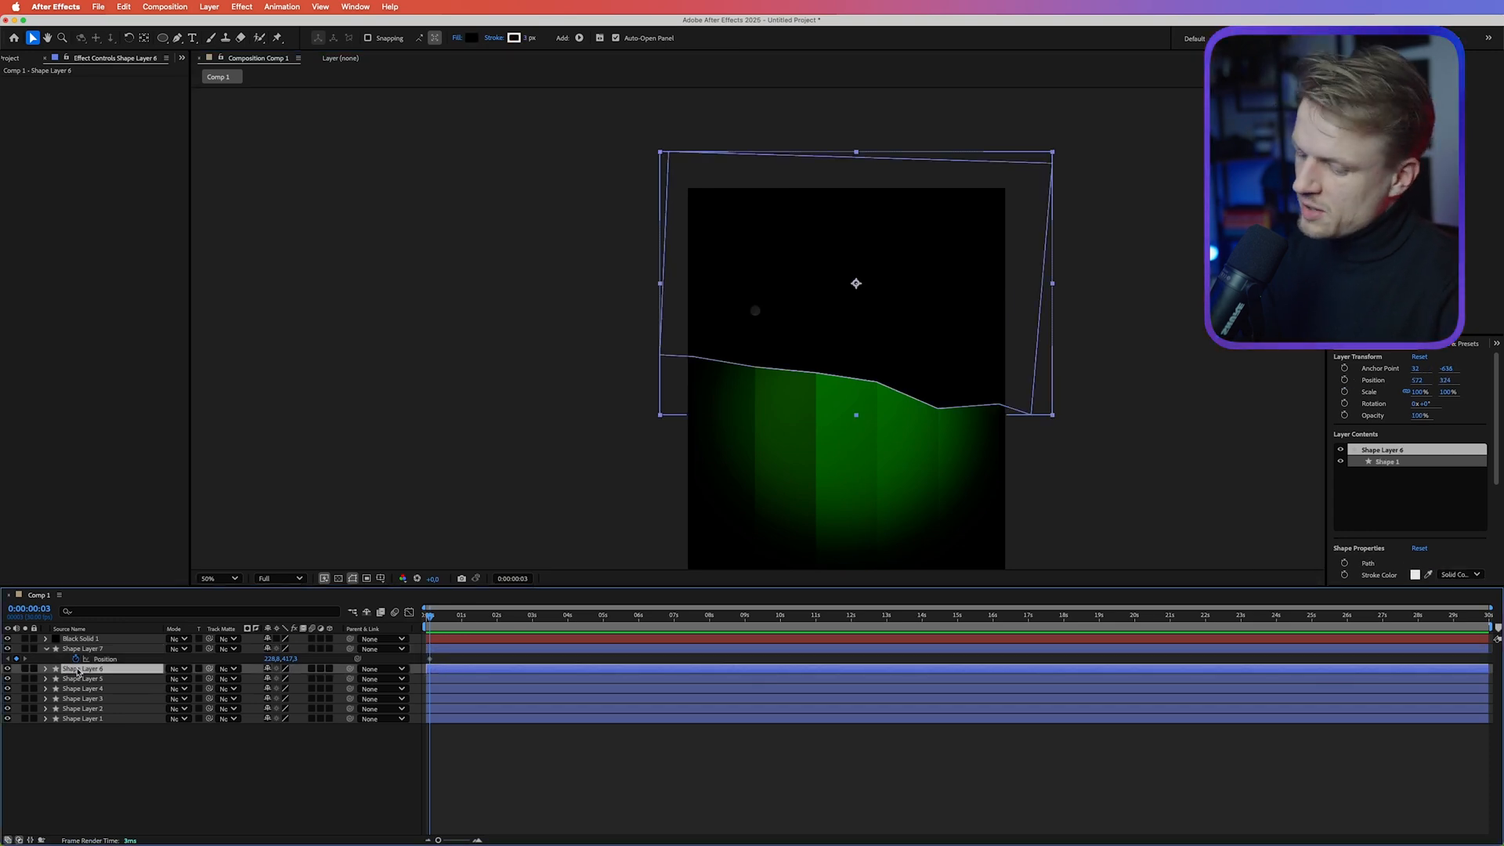
key("Return")
type("Line")
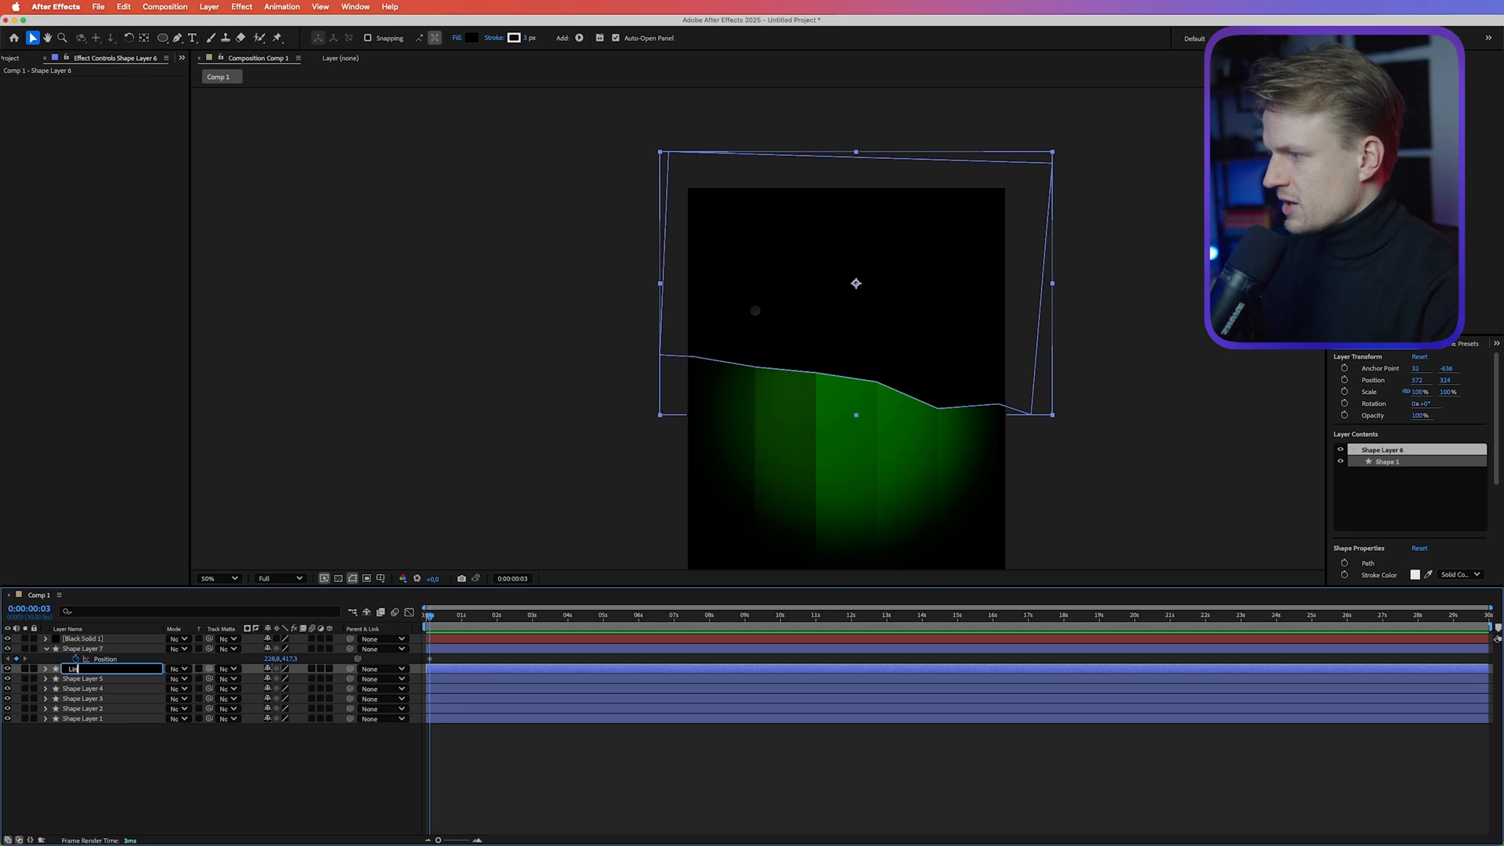
key("Return")
Step: Set a keyframe on the Path property of the Line layer's Shape 1 at 0:00:00:03
key("period")
left_click(177, 38)
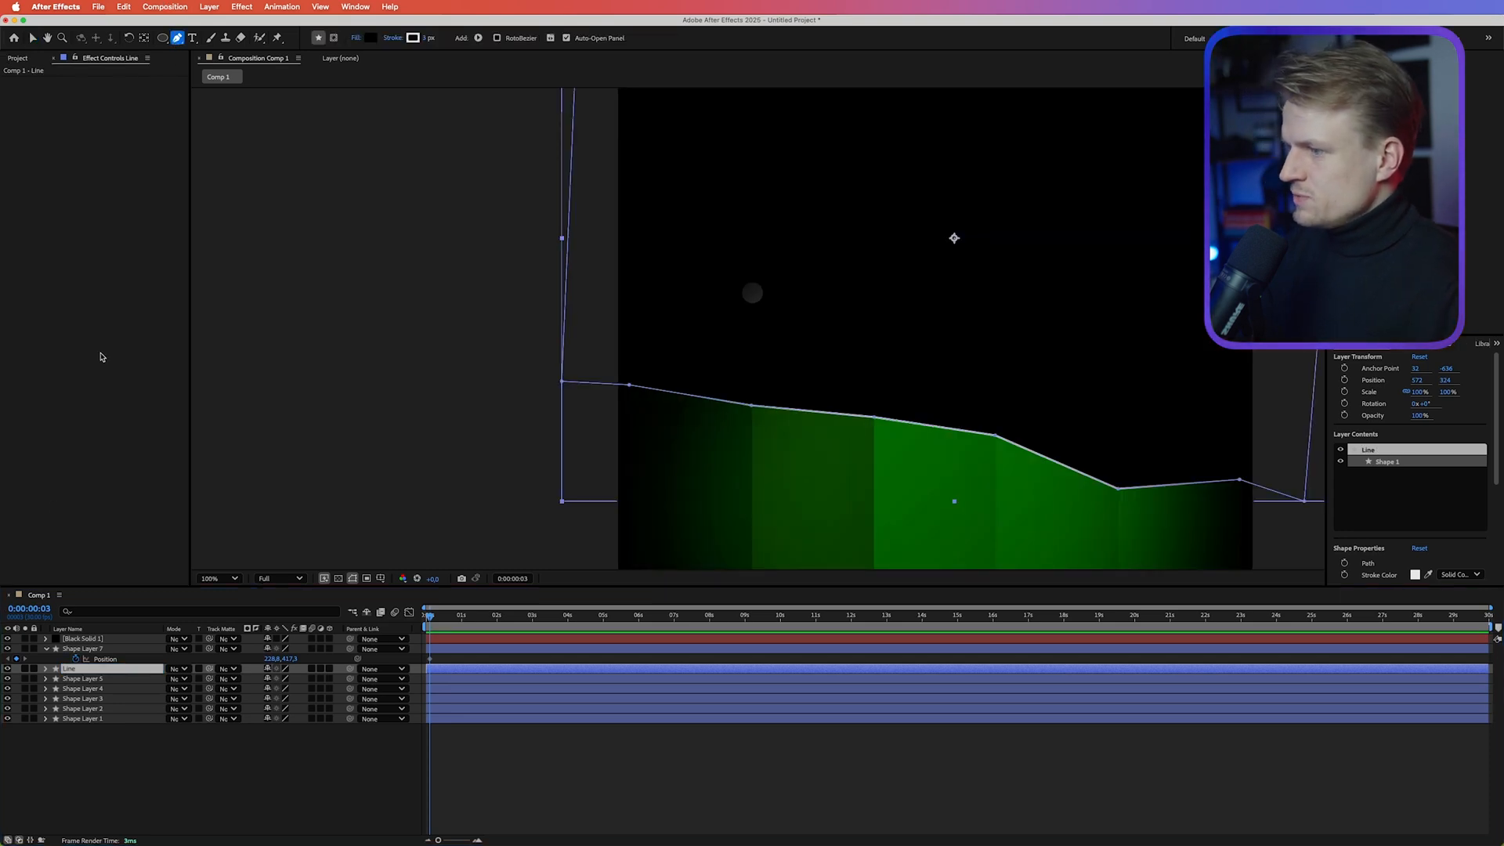
left_click(45, 670)
left_click(56, 679)
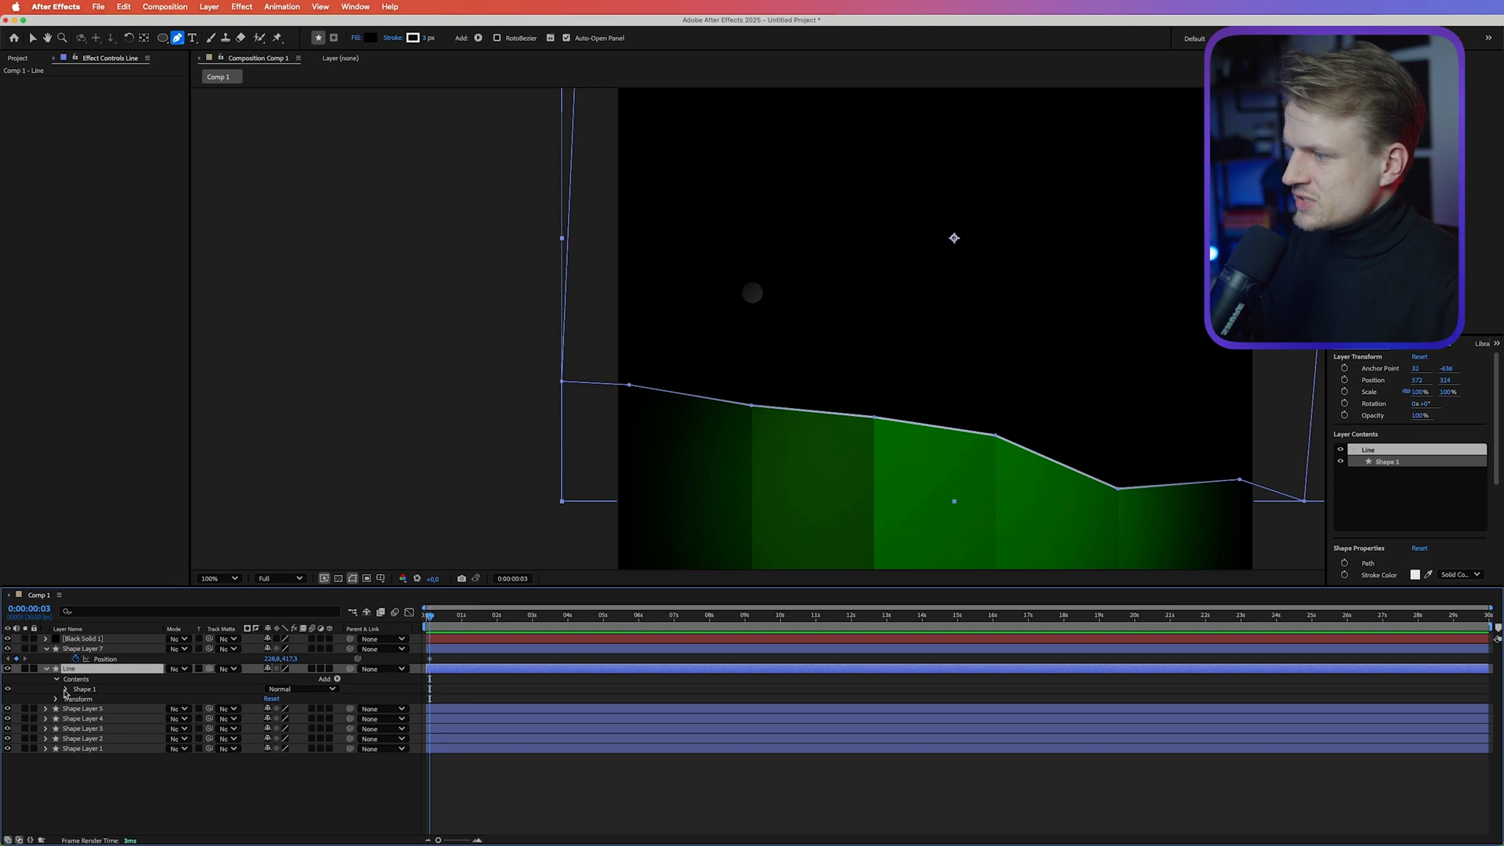
left_click(66, 690)
left_click(76, 699)
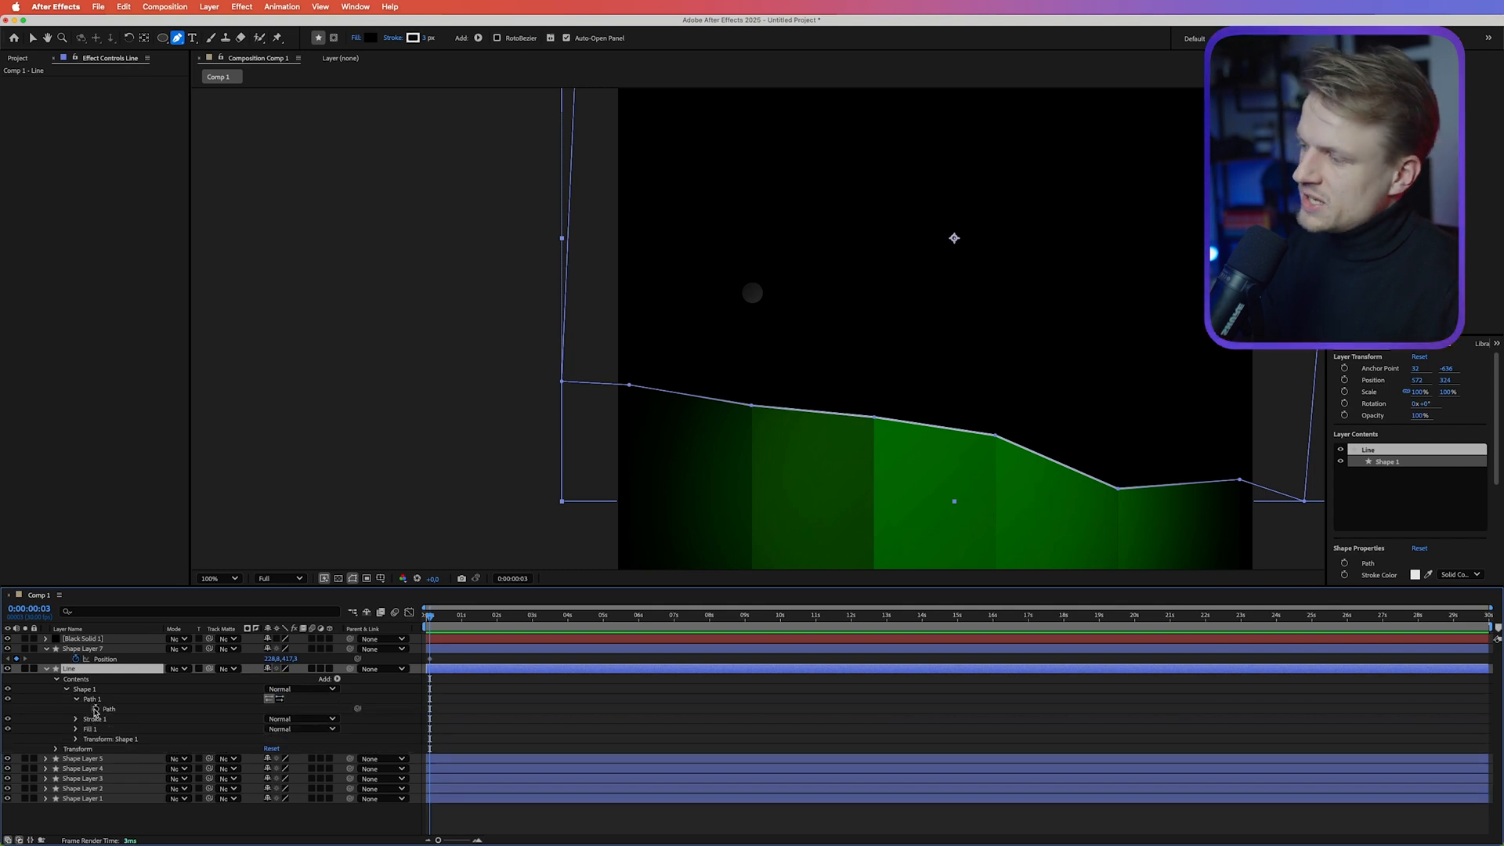
left_click(95, 708)
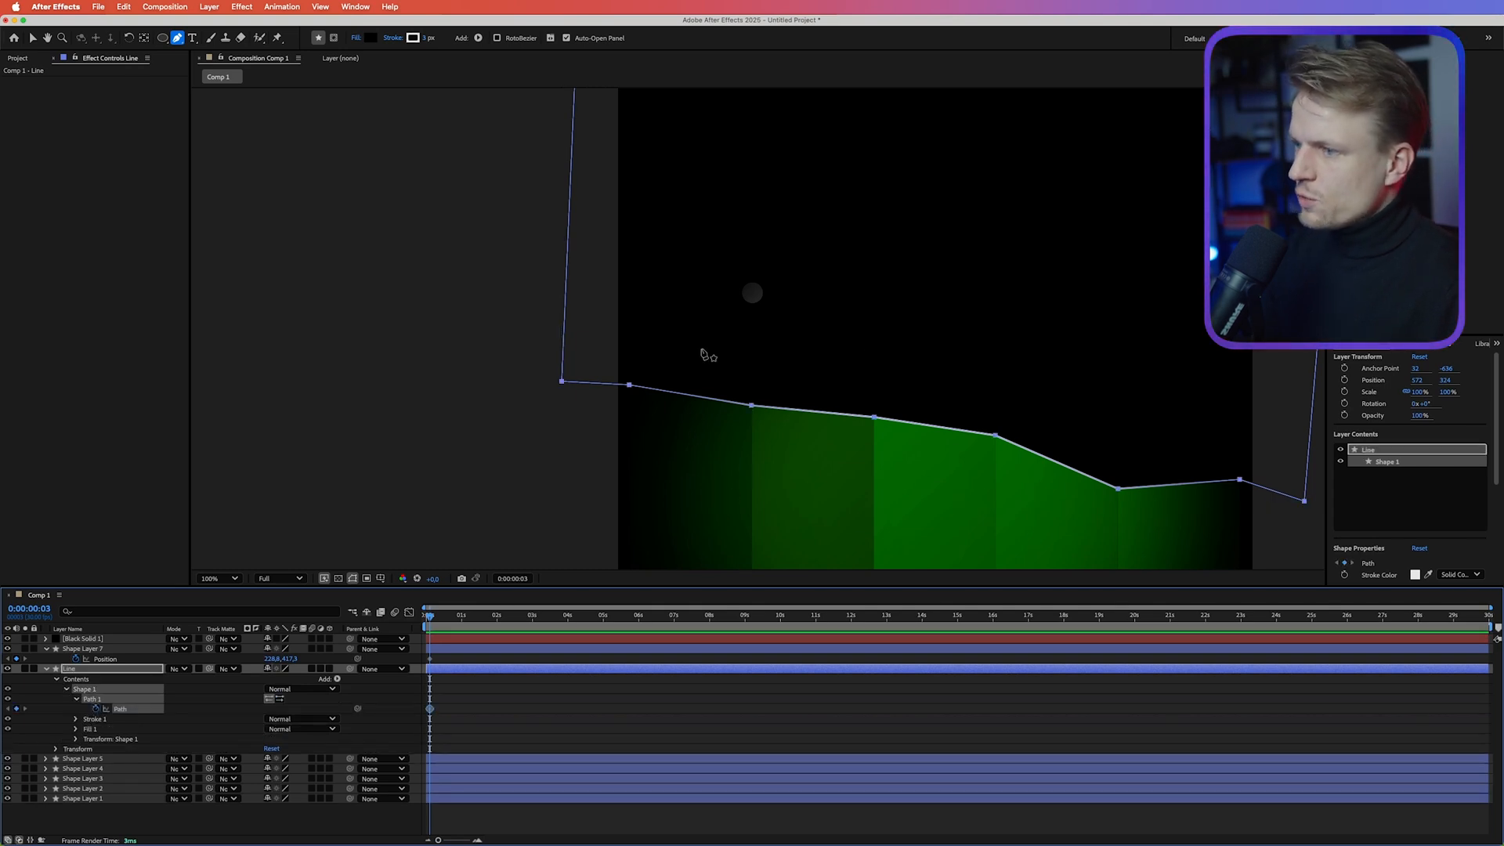
left_click_drag(754, 406, 761, 370)
key("super+z")
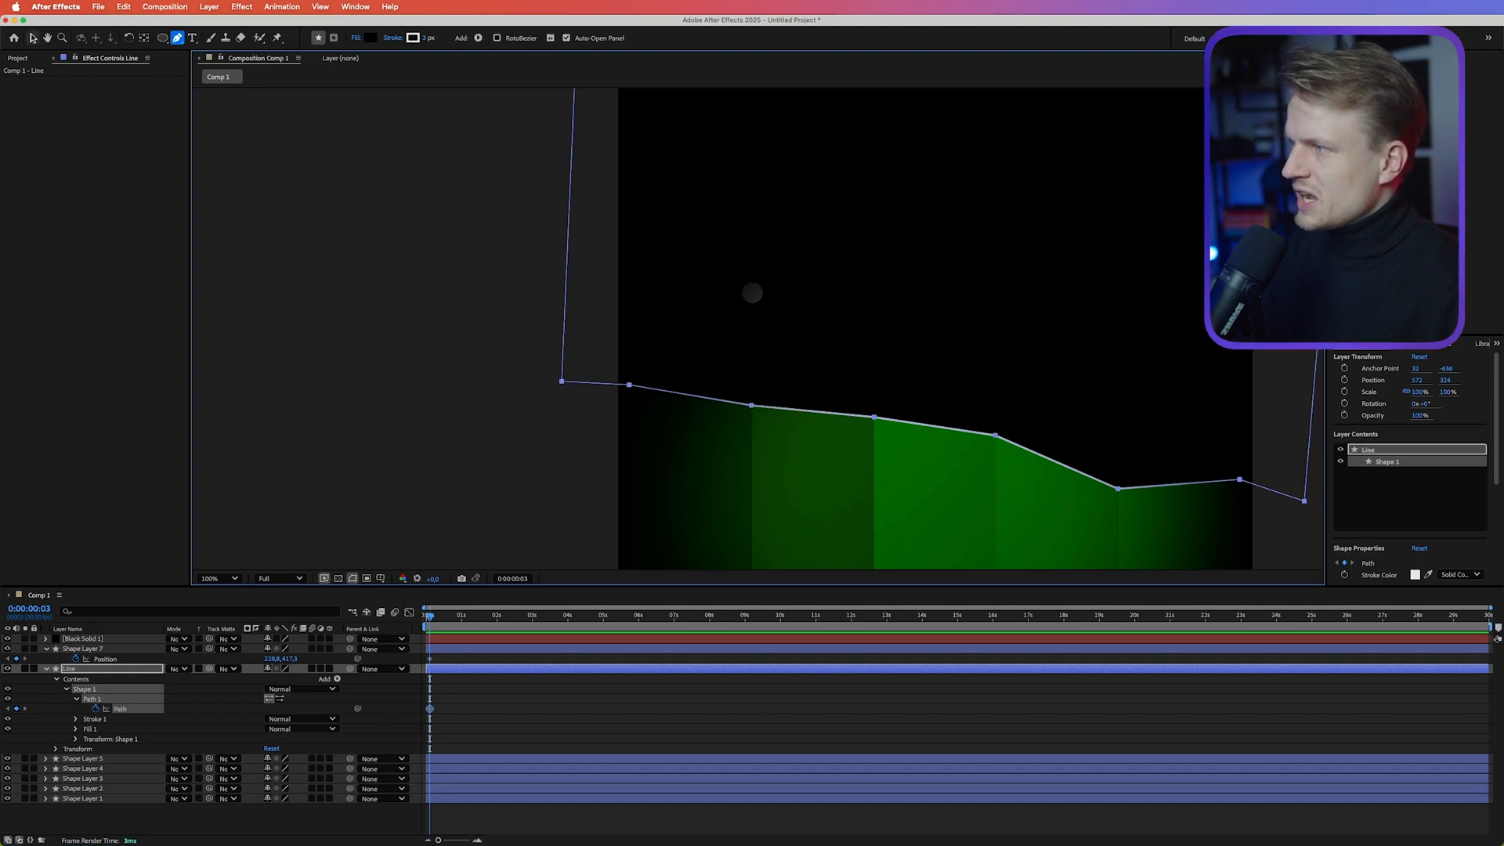
left_click(32, 37)
left_click_drag(795, 368, 710, 447)
left_click_drag(798, 358, 707, 448)
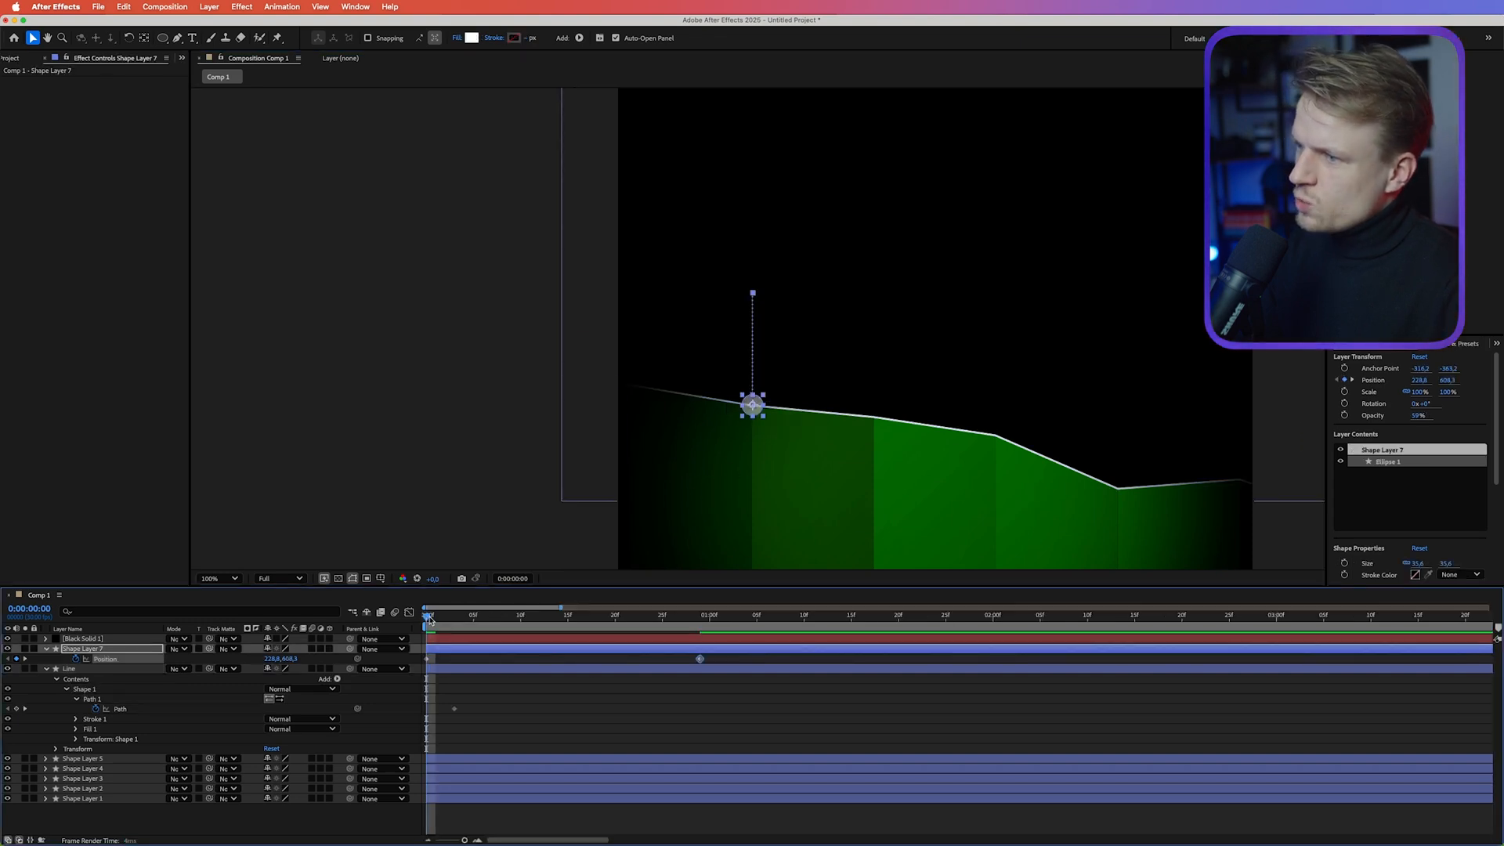
Step: Move the Line layer's Path keyframe to the first frame, aligned with the circle's first Position keyframe
left_click_drag(428, 620, 701, 626)
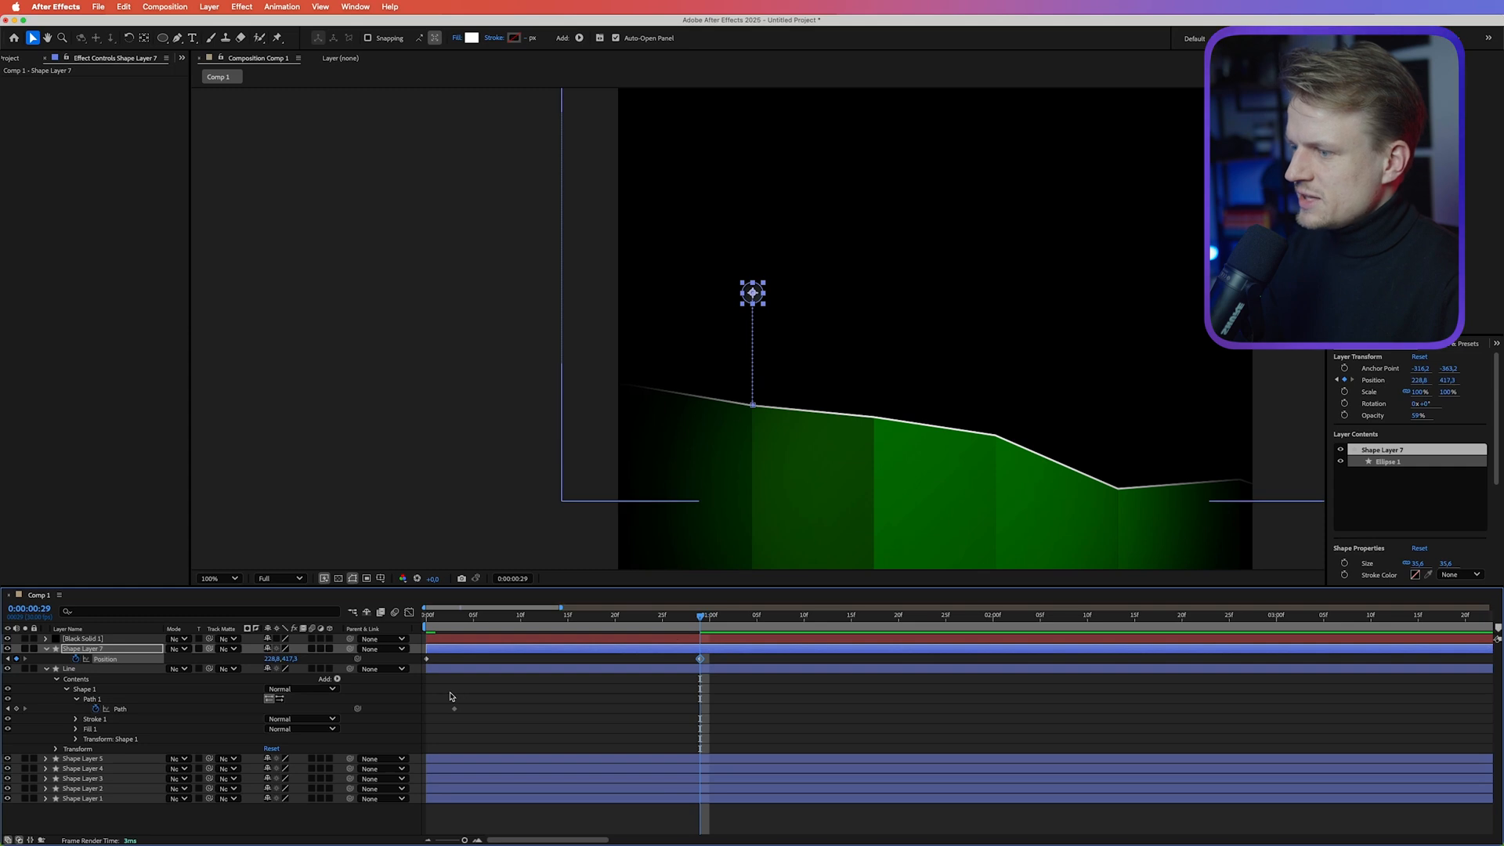
mouse_move(455, 709)
left_mouse_down()
mouse_move(435, 710)
mouse_move(524, 710)
mouse_move(429, 710)
left_mouse_up()
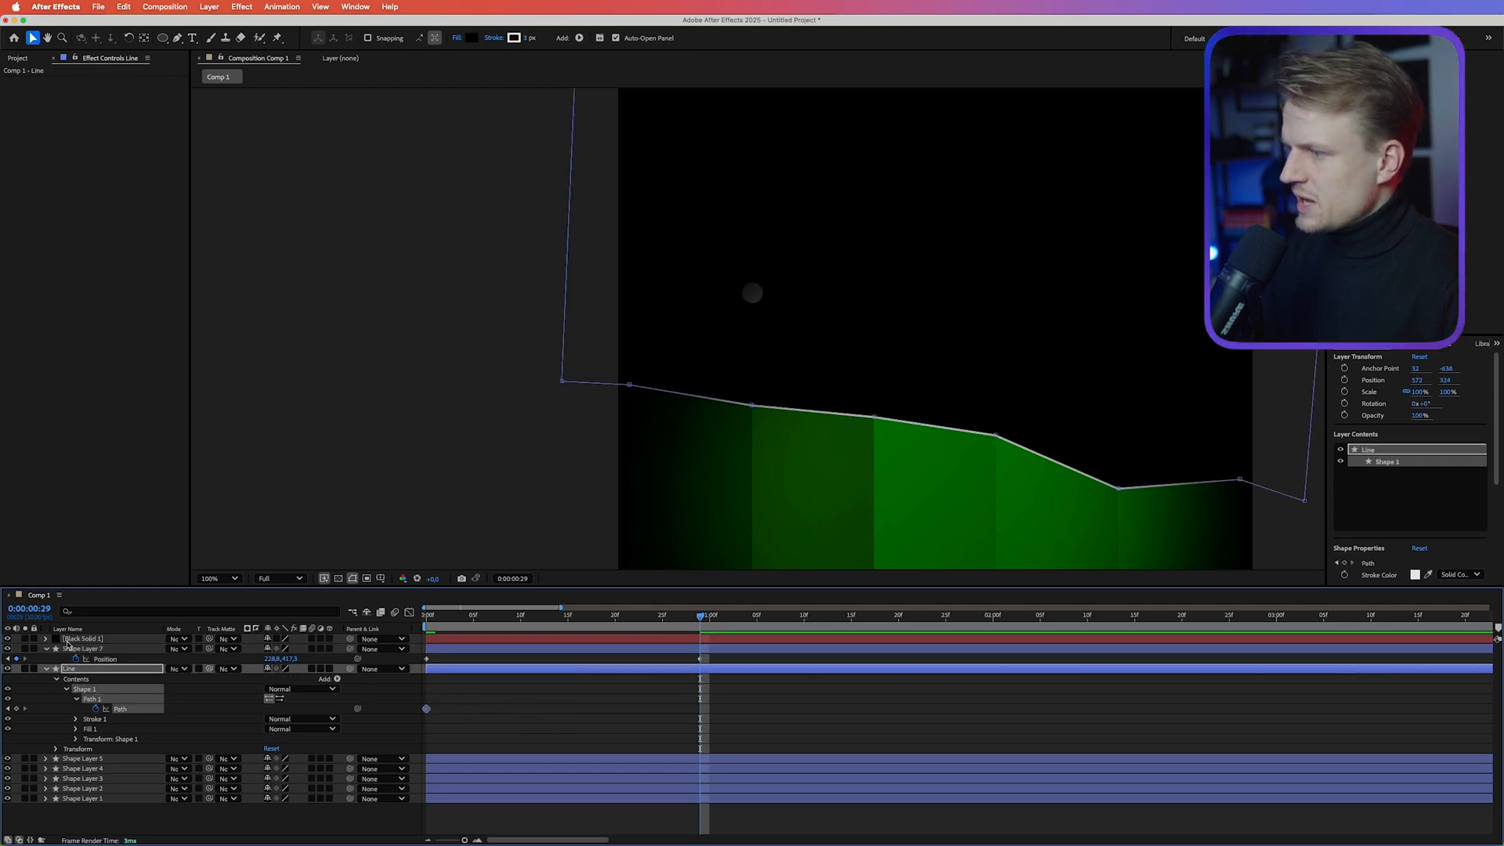
left_click(74, 649)
left_click_drag(460, 719, 410, 651)
left_click(570, 750)
Step: At 0:00:00:29, raise the line's point to the circle and lower the following three points to form a valley
left_click(116, 709)
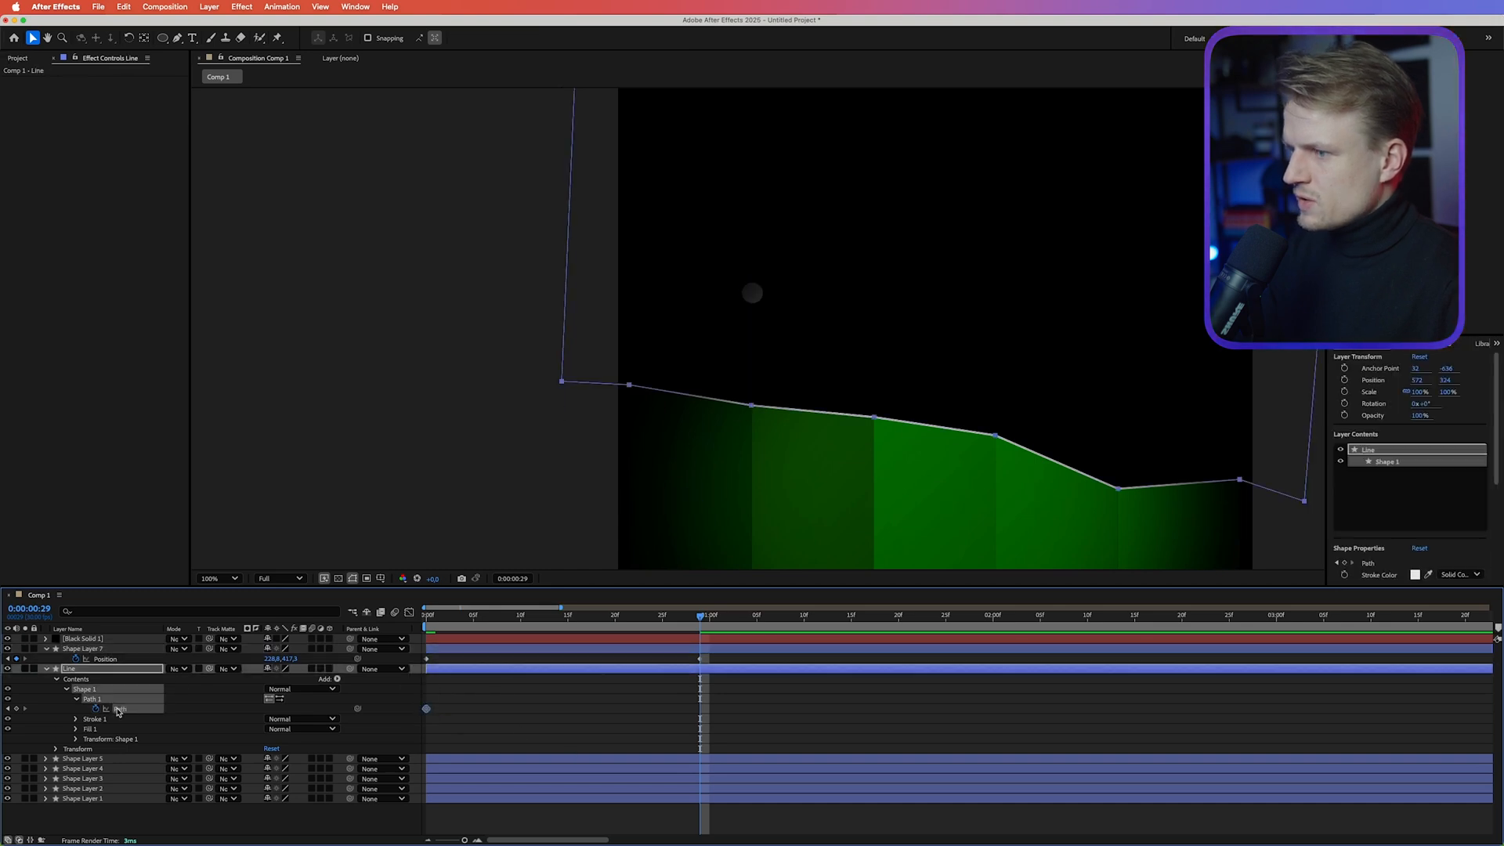
mouse_move(807, 378)
left_mouse_down()
mouse_move(703, 443)
mouse_move(752, 402)
mouse_move(754, 295)
left_mouse_up()
key("h")
left_click_drag(893, 470, 701, 273)
key("v")
mouse_move(707, 189)
left_mouse_down()
mouse_move(647, 269)
mouse_move(681, 251)
mouse_move(682, 409)
left_mouse_up()
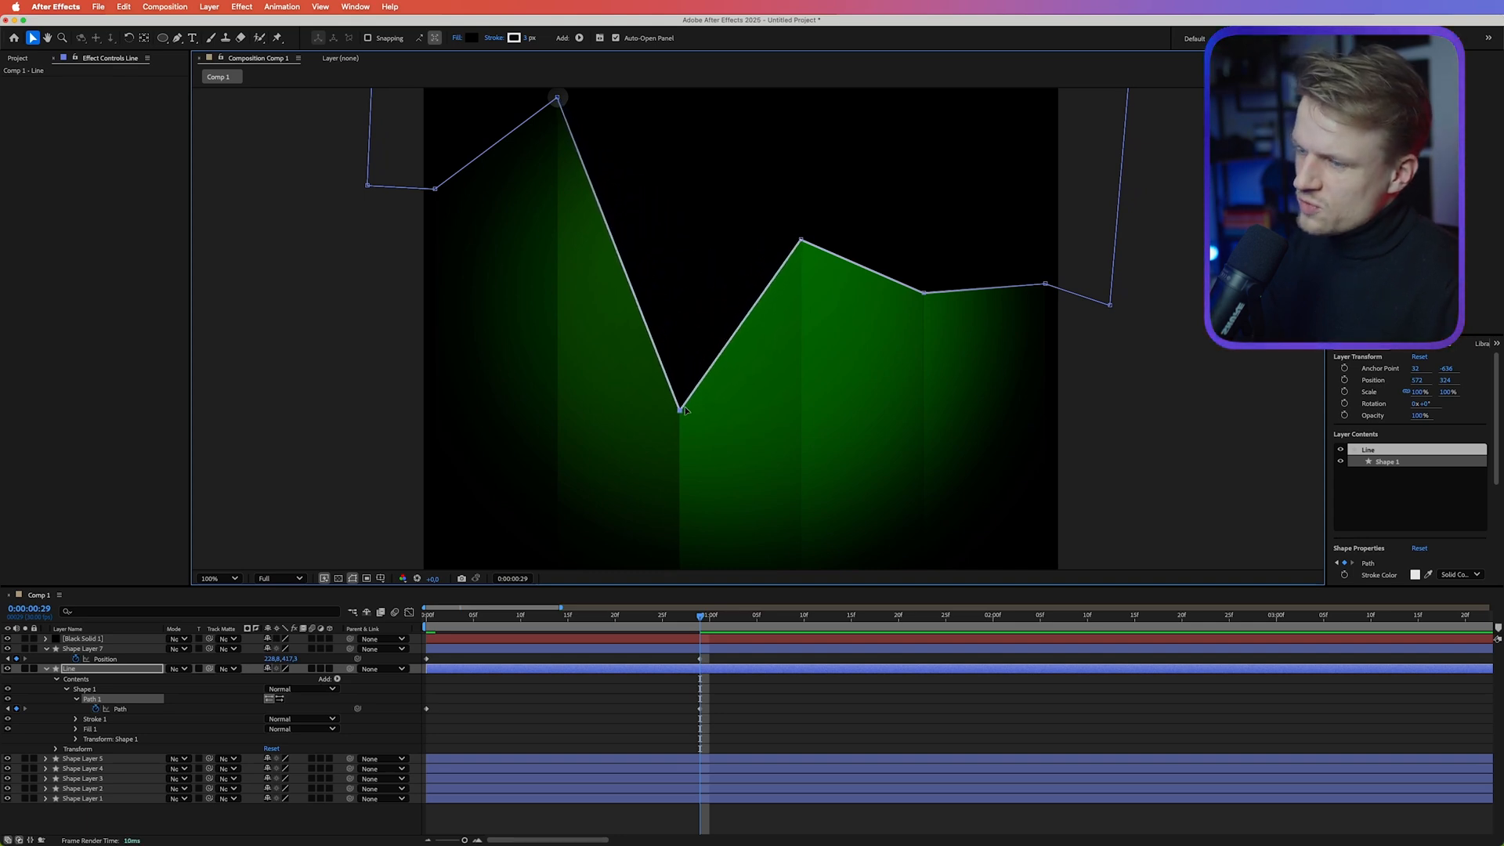
mouse_move(747, 166)
left_mouse_down()
mouse_move(836, 282)
mouse_move(802, 449)
left_mouse_up()
left_click_drag(783, 274, 808, 316)
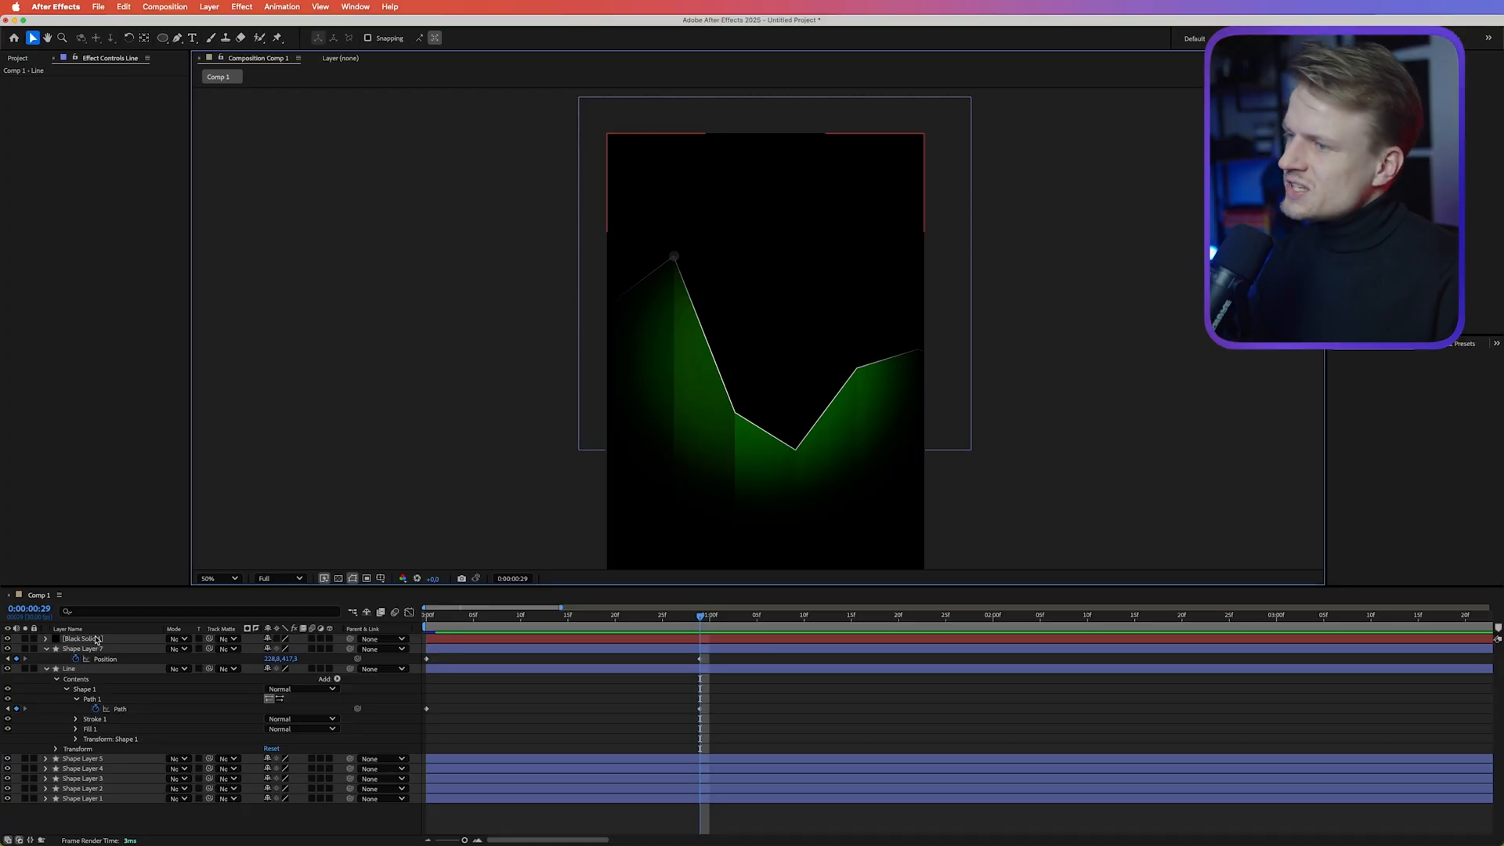
Step: Stretch the Black Solid 1 mask upward past the composition's upper edge and scrub through the animation to check it
left_click(97, 639)
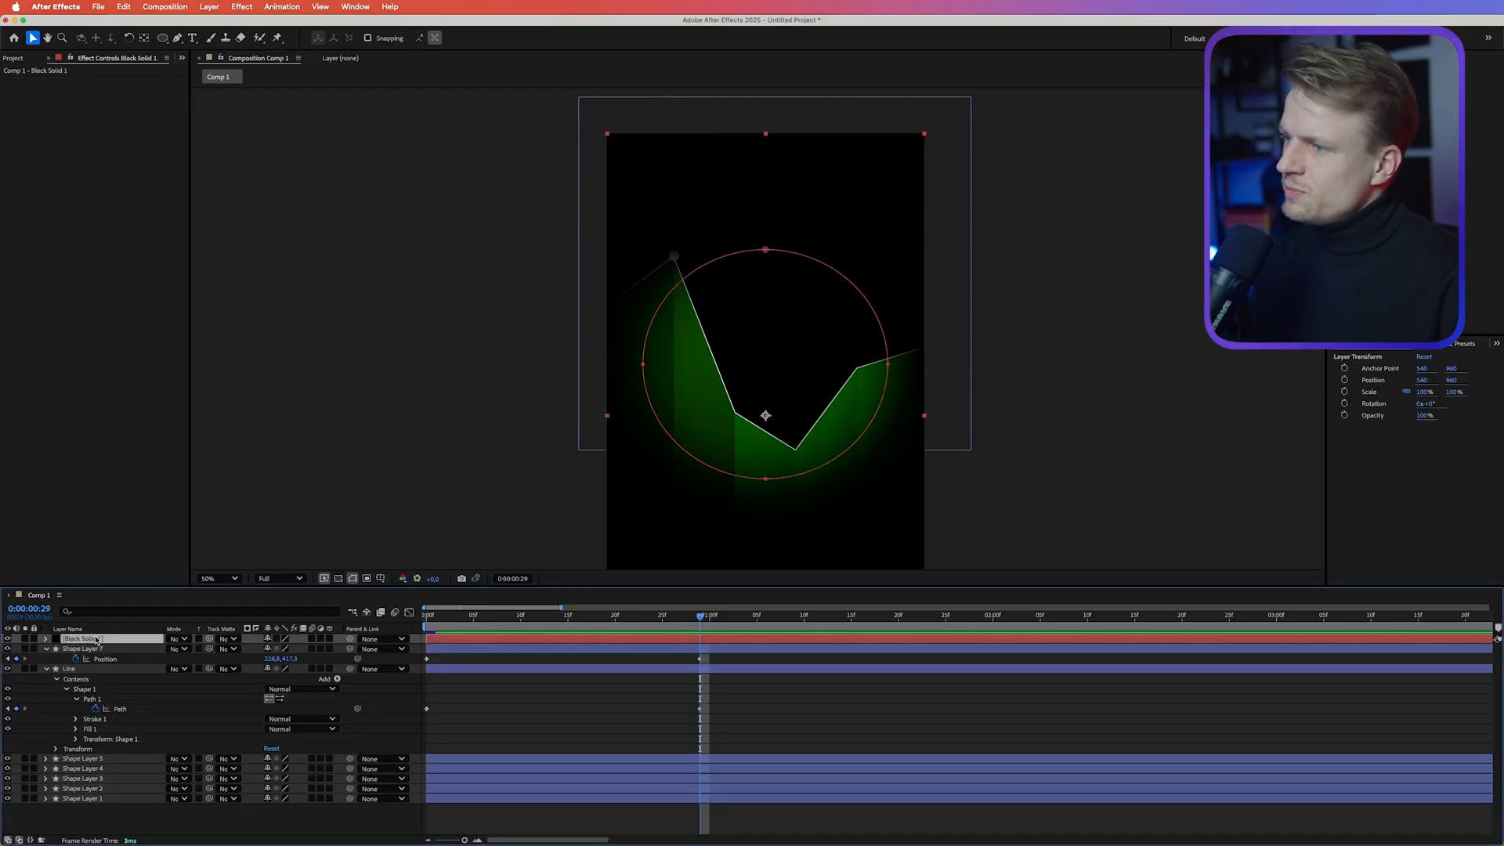
left_click(766, 250)
left_click_drag(767, 251, 752, 119)
left_click_drag(510, 617, 625, 636)
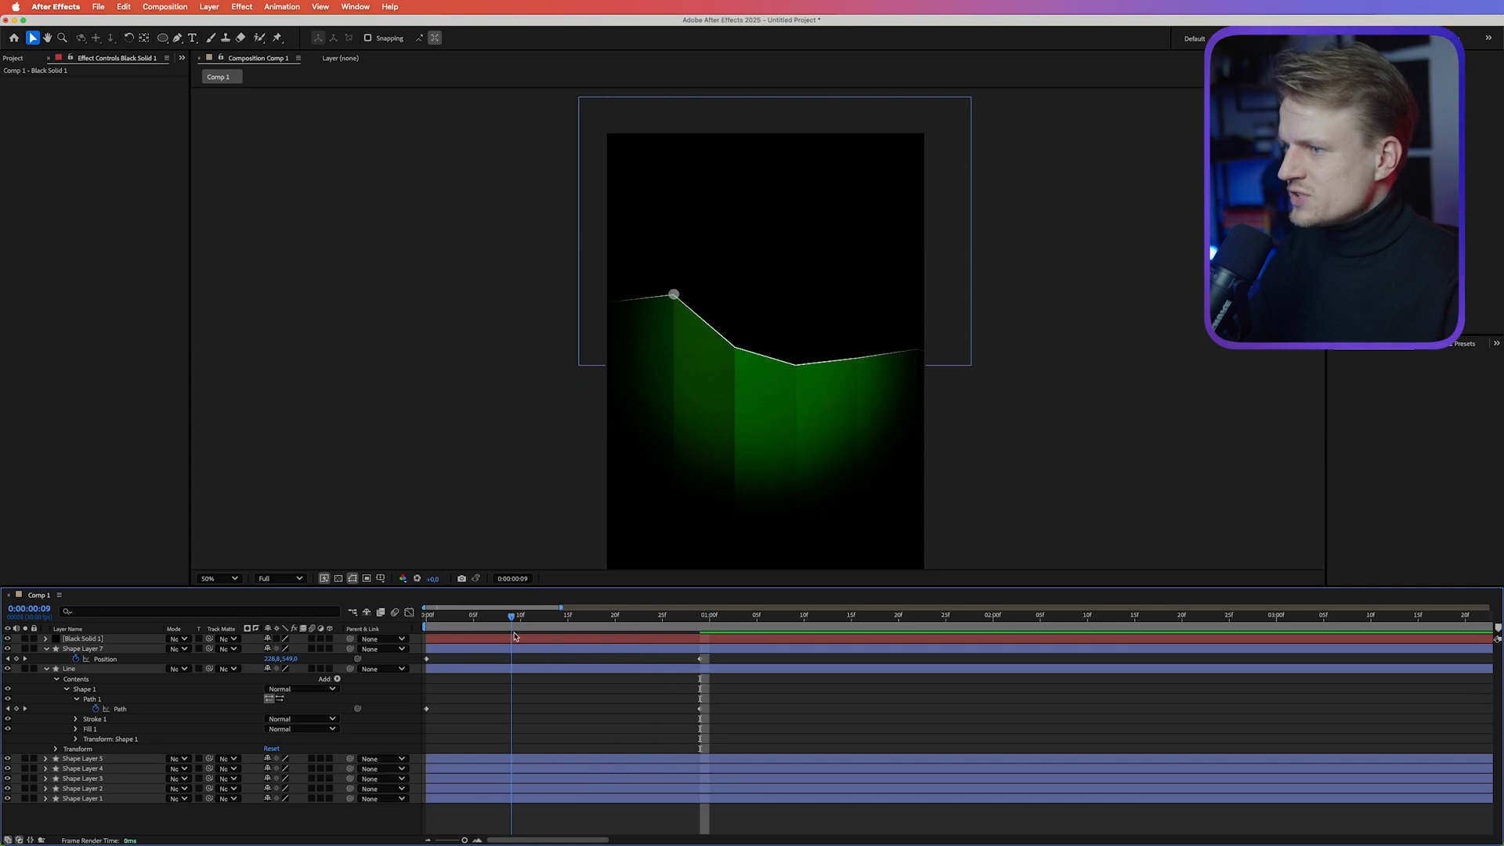
Step: Enable motion blur on the circle and Line layers and apply Easy Ease to all their Position and Path keyframes
left_click(311, 638)
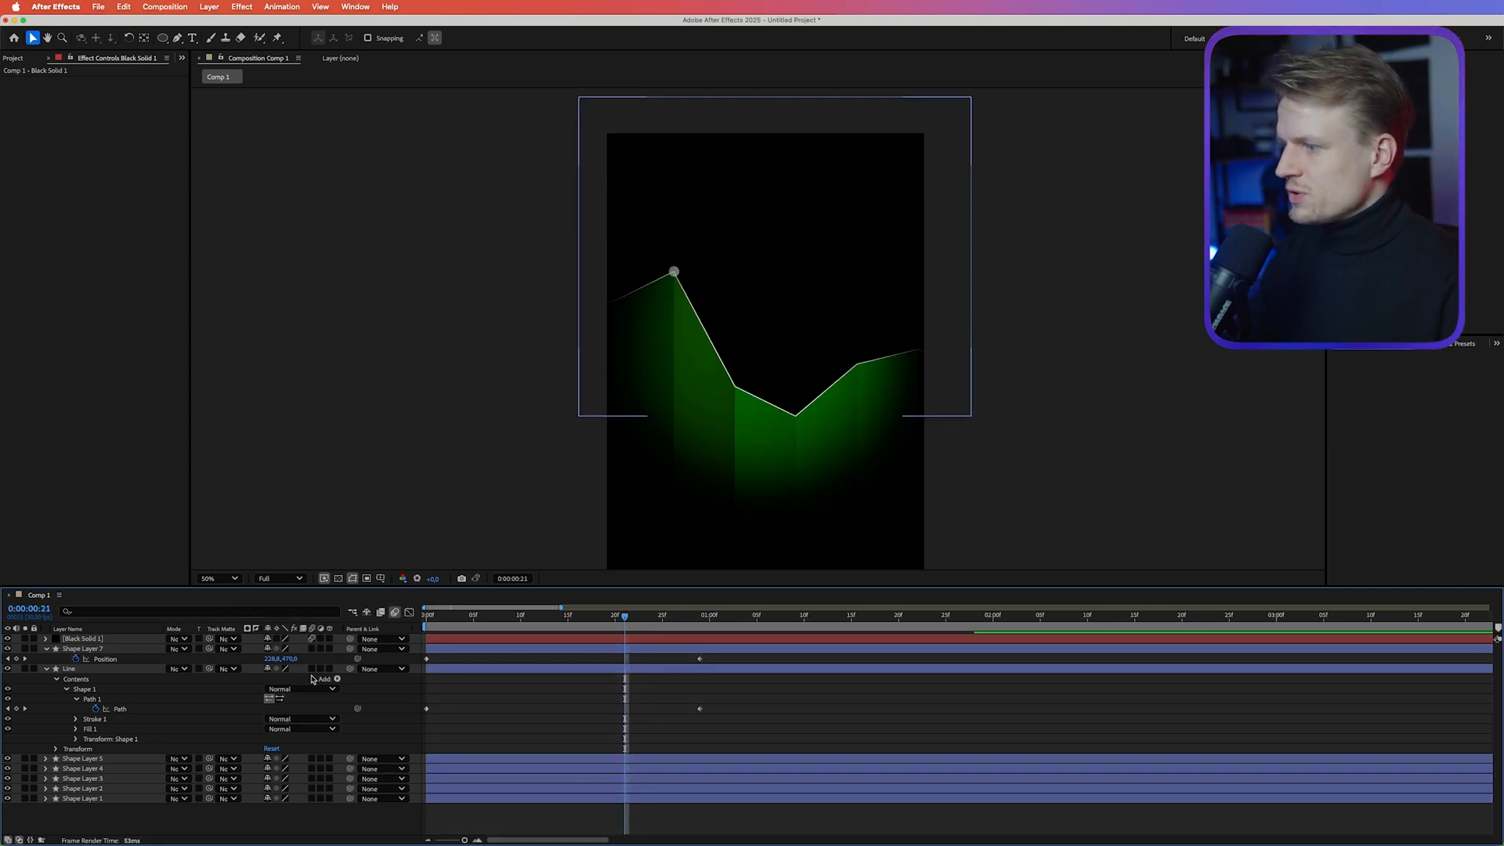
left_click_drag(841, 736, 388, 650)
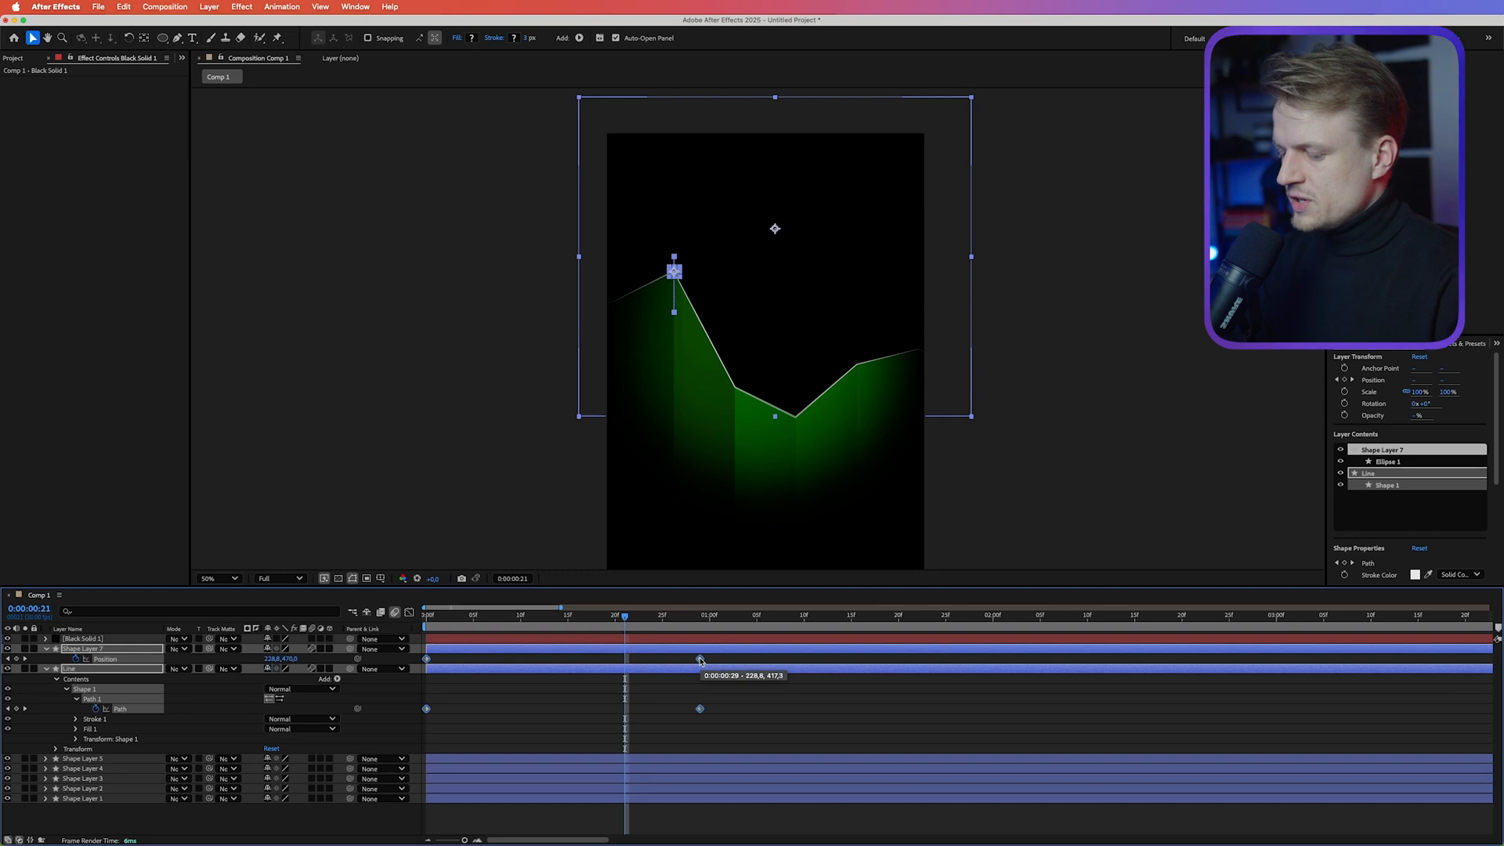
key("F9")
left_click_drag(580, 617, 690, 627)
left_click(408, 612)
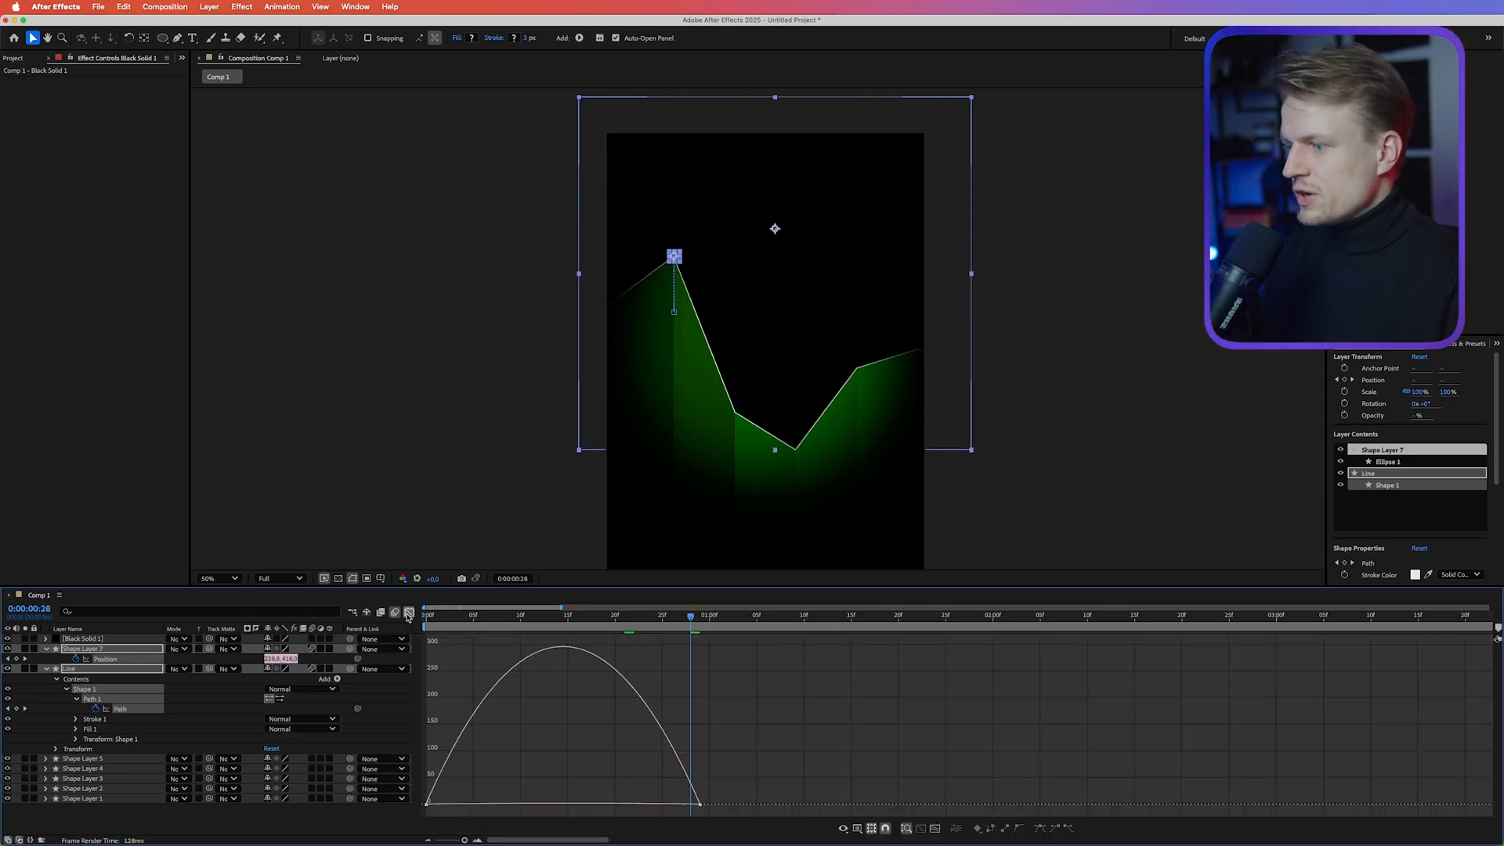
left_click(408, 613)
left_click_drag(690, 618, 655, 632)
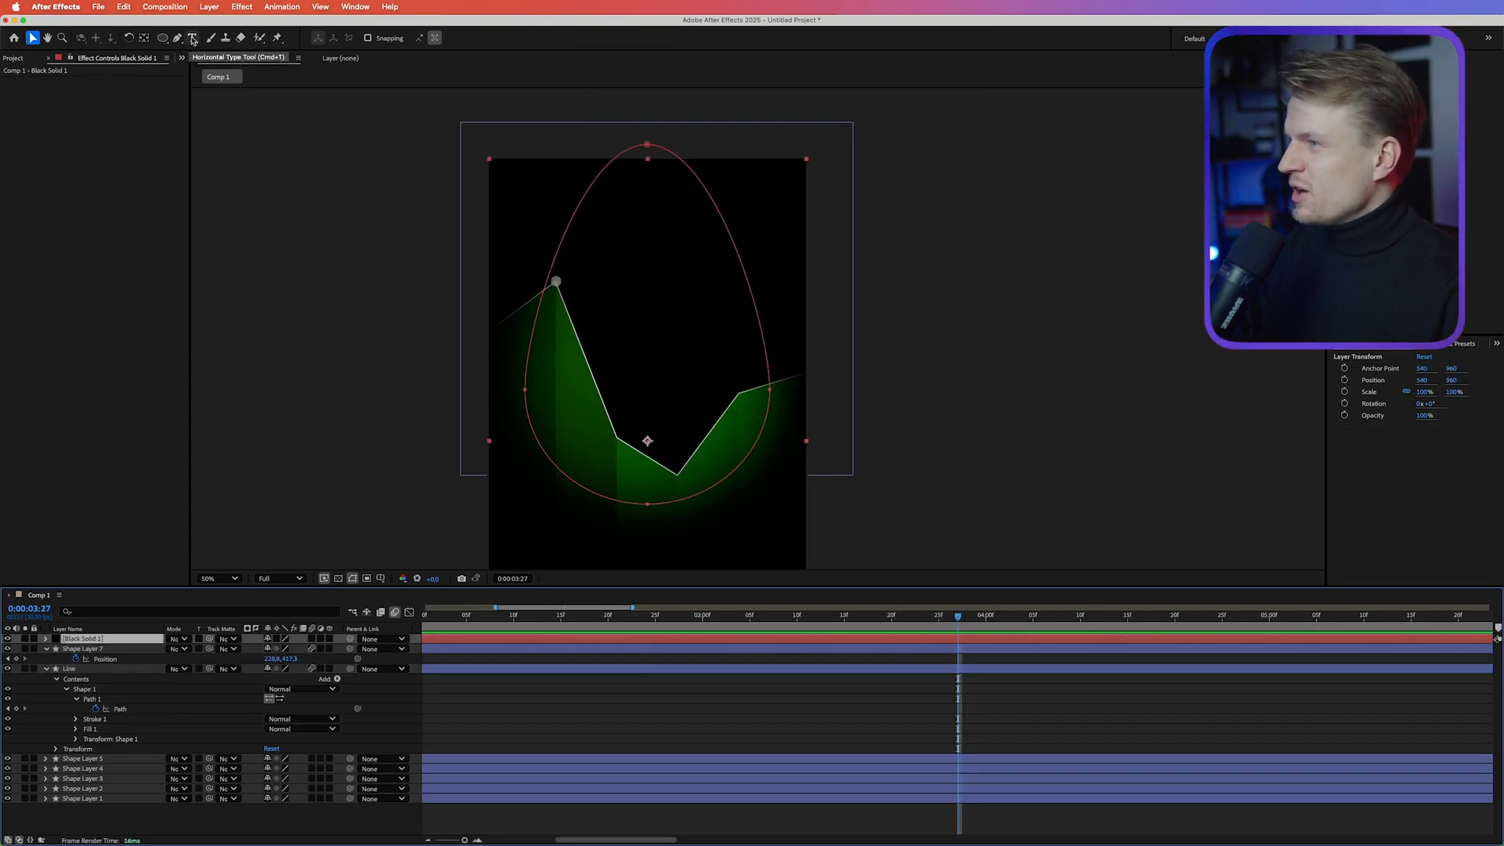
Step: Add the text "Now" next to the circle at the line's peak
left_click(192, 40)
left_click(653, 691)
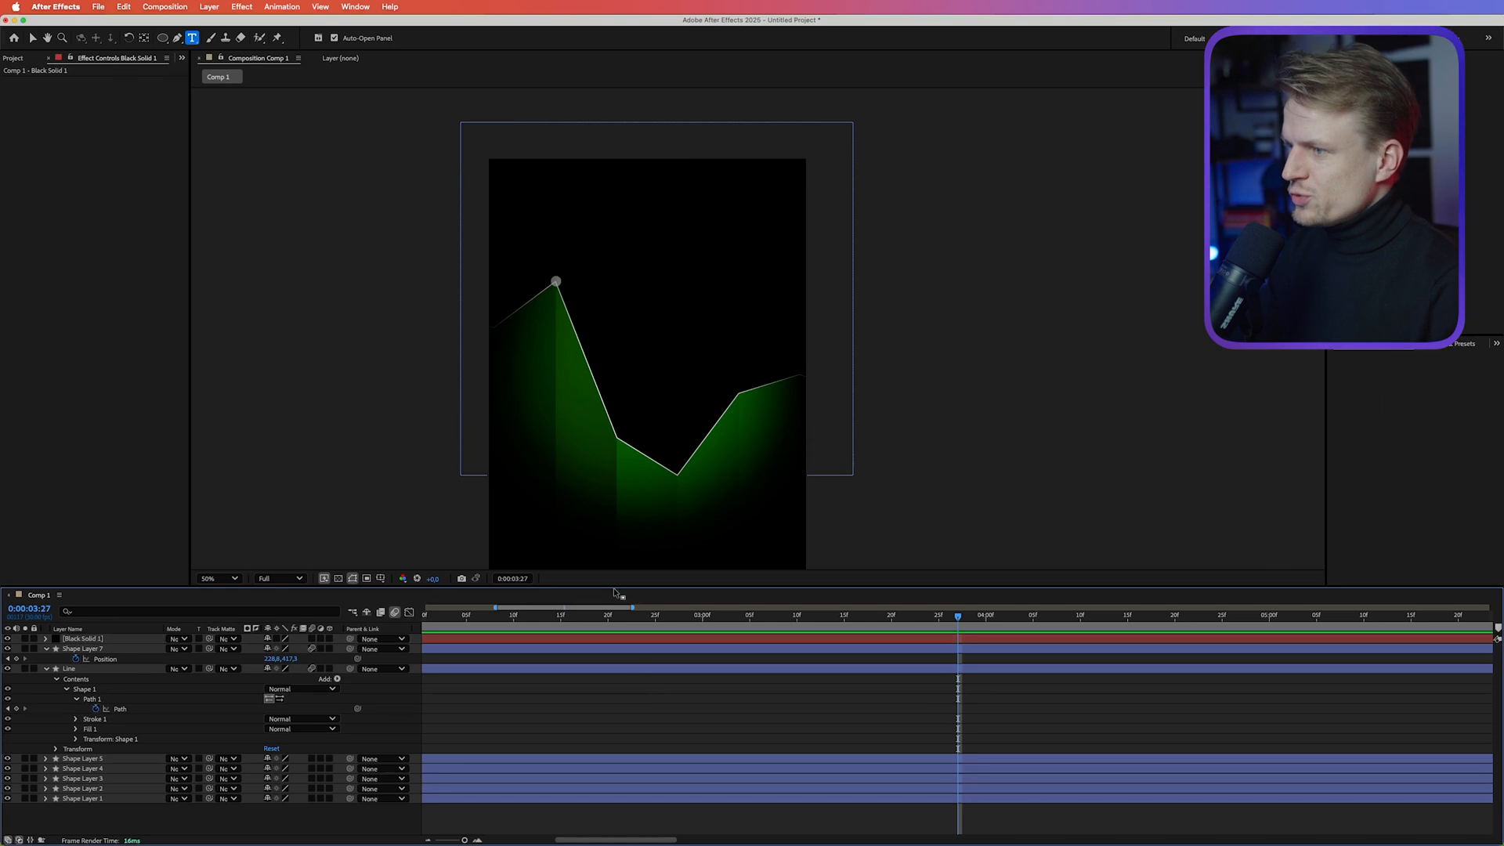
scroll(517, 153, "up", 1)
left_click_drag(436, 226, 591, 330)
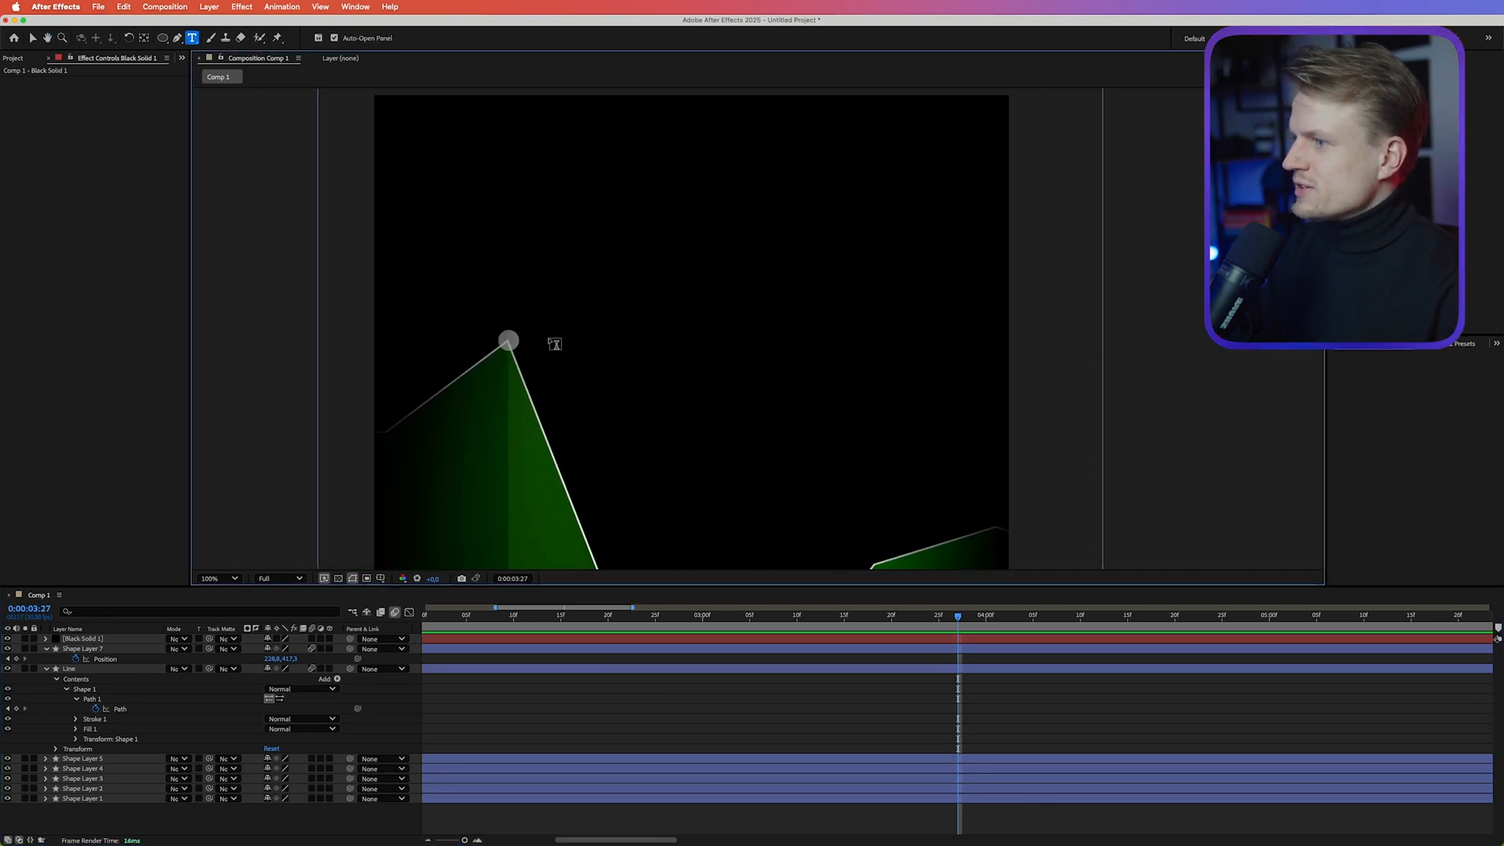
left_click(549, 340)
type("Now")
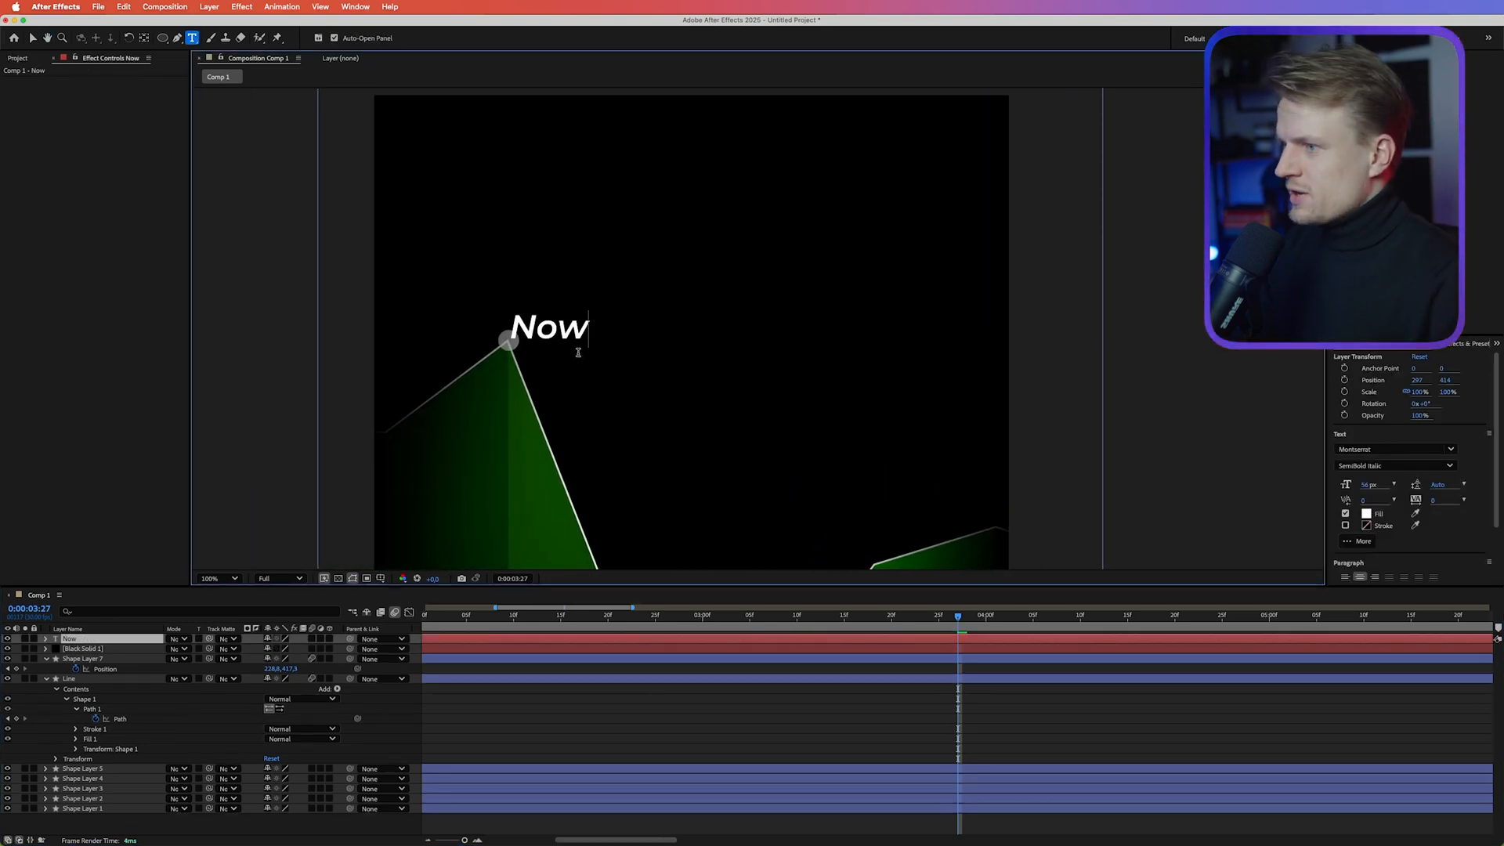
Step: Set the font style of the "Now" text to Montserrat Regular
key("ctrl+a")
left_click(1413, 466)
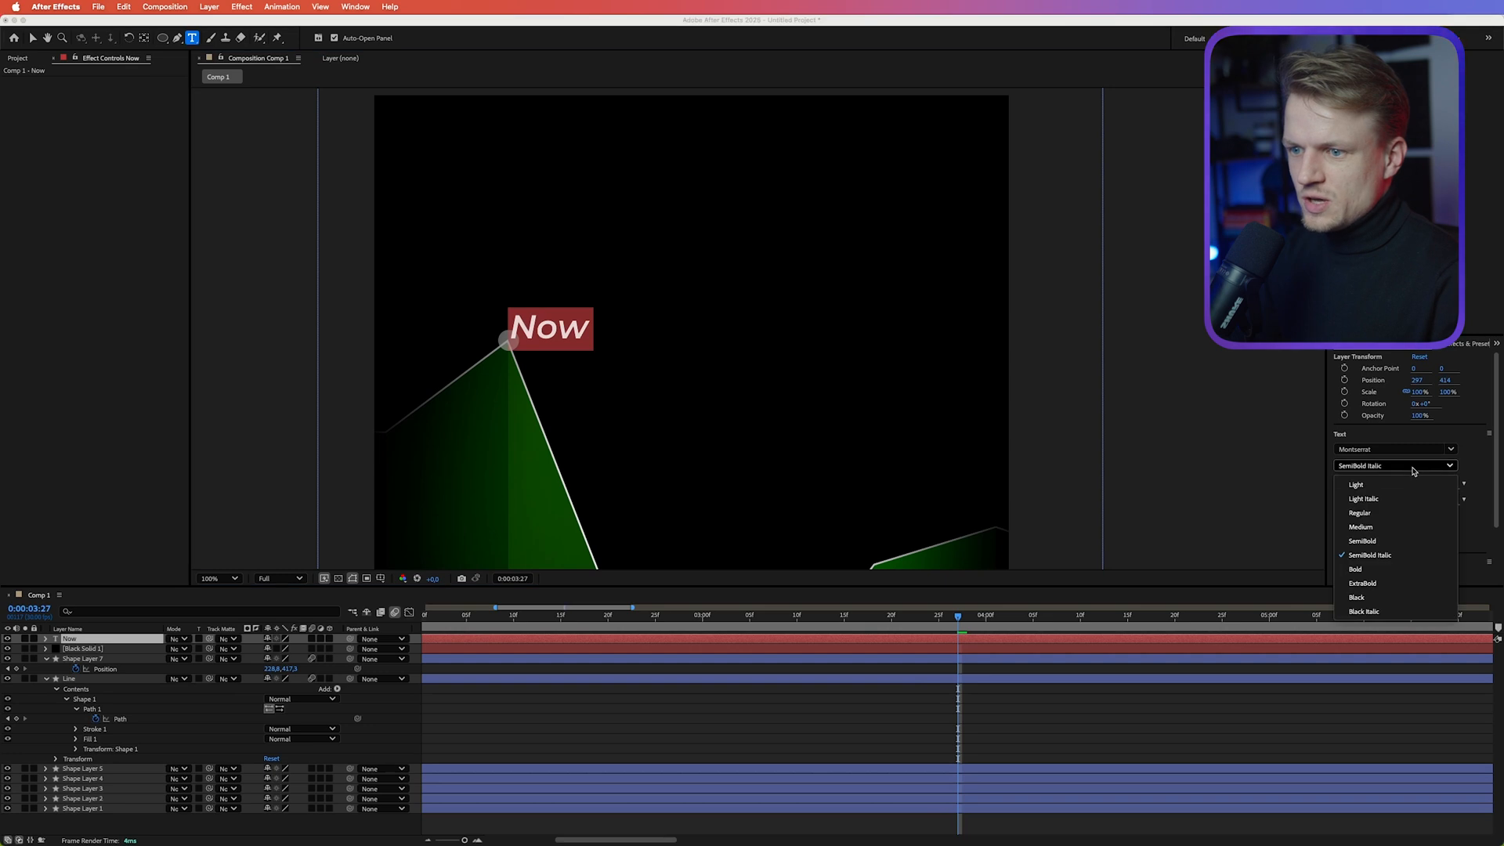
left_click(1384, 501)
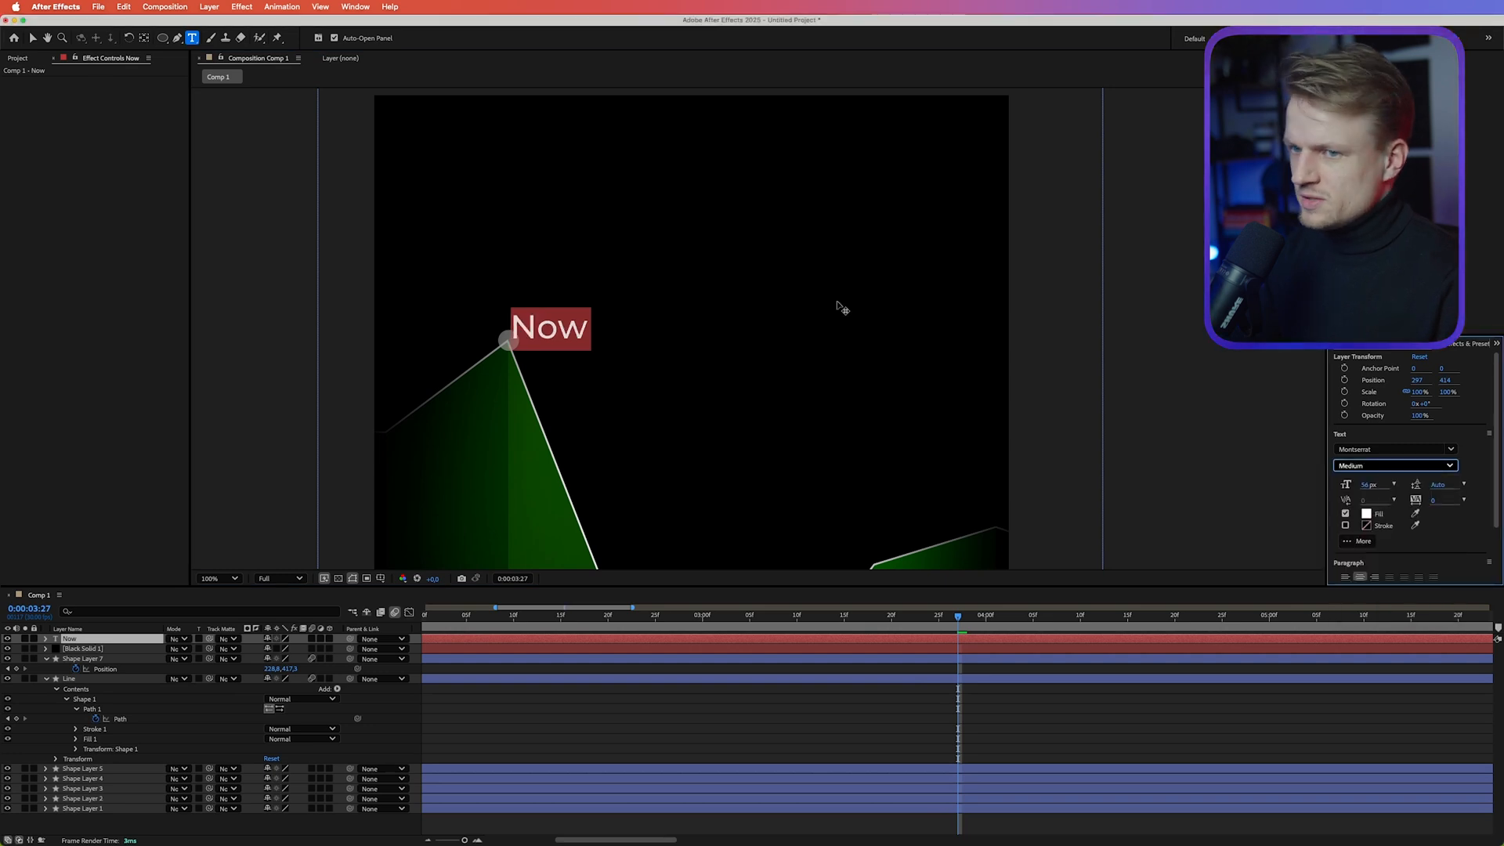
key("Up")
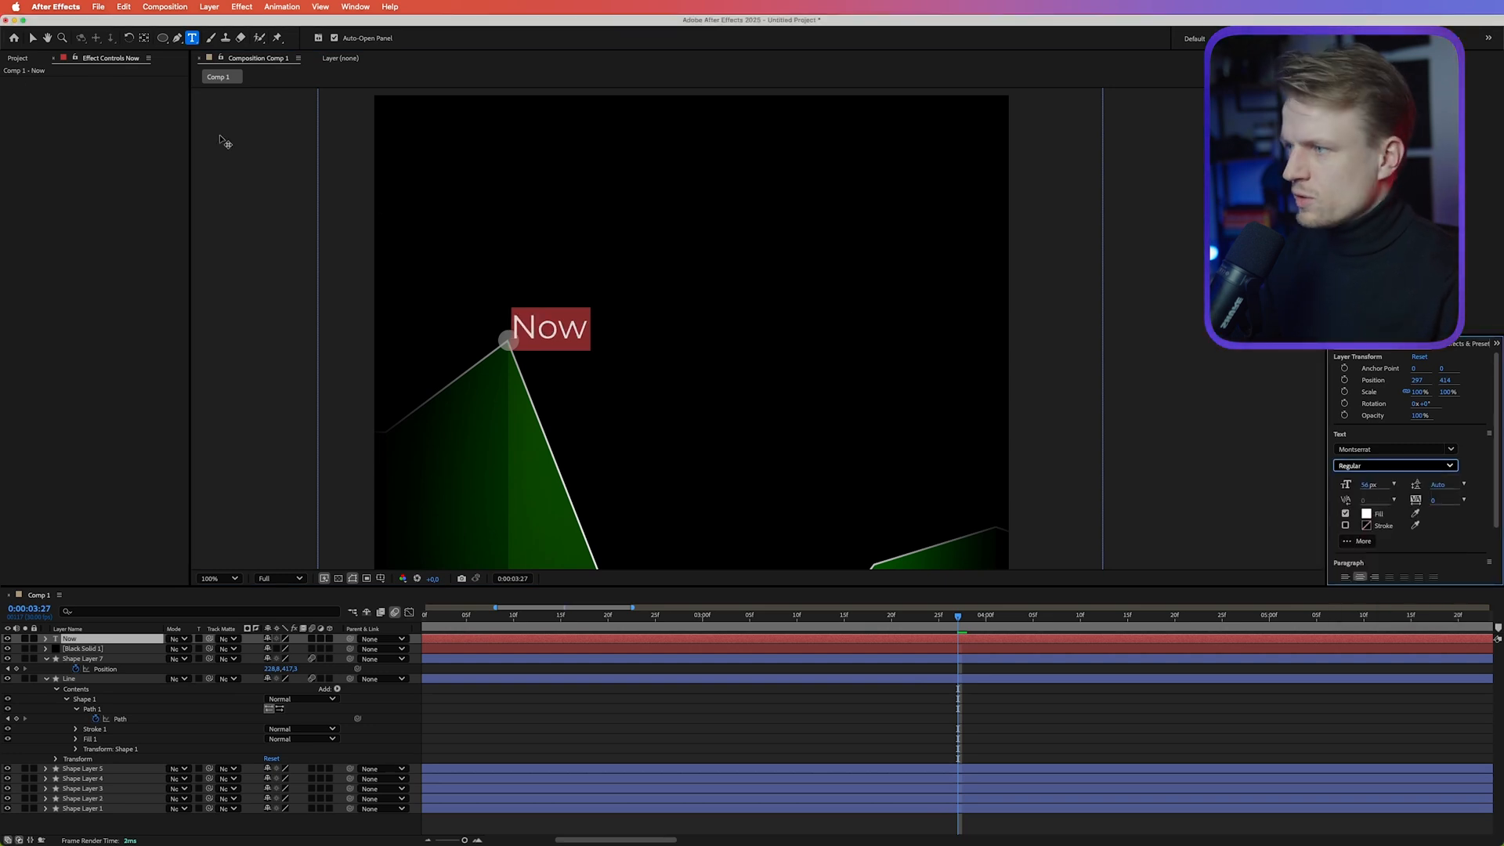
Step: Reduce the "Now" text to 49 px and place it just to the right of the circle
left_click(32, 38)
left_click_drag(536, 334, 590, 350)
left_click_drag(1371, 483, 1364, 483)
left_click_drag(607, 342, 582, 339)
Step: Parent the Now text layer to the circle's Shape Layer 7 and scrub through the animation to check it
left_click_drag(350, 639, 118, 658)
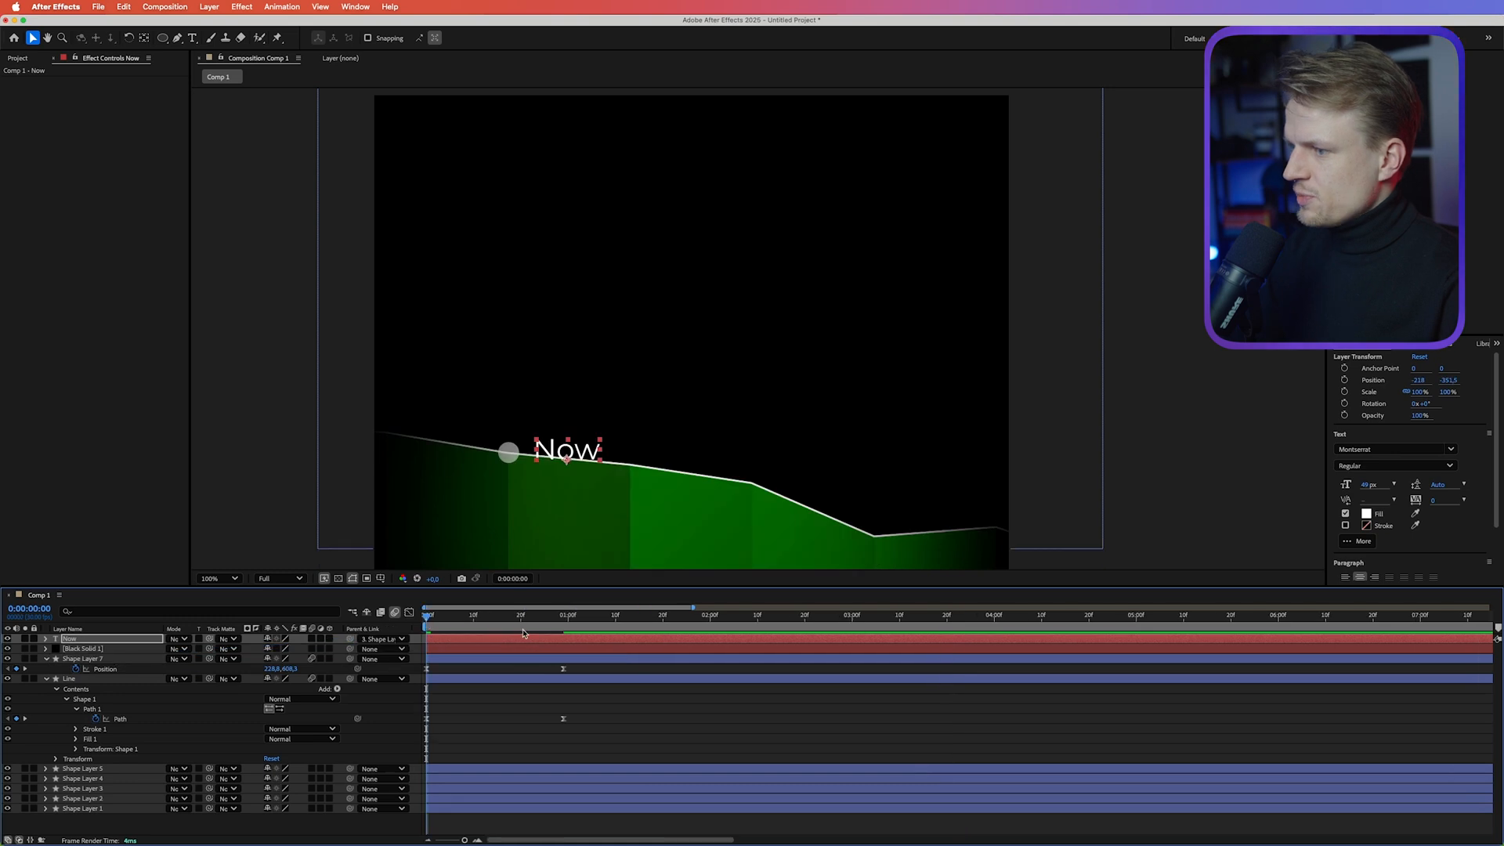
left_click_drag(446, 617, 596, 617)
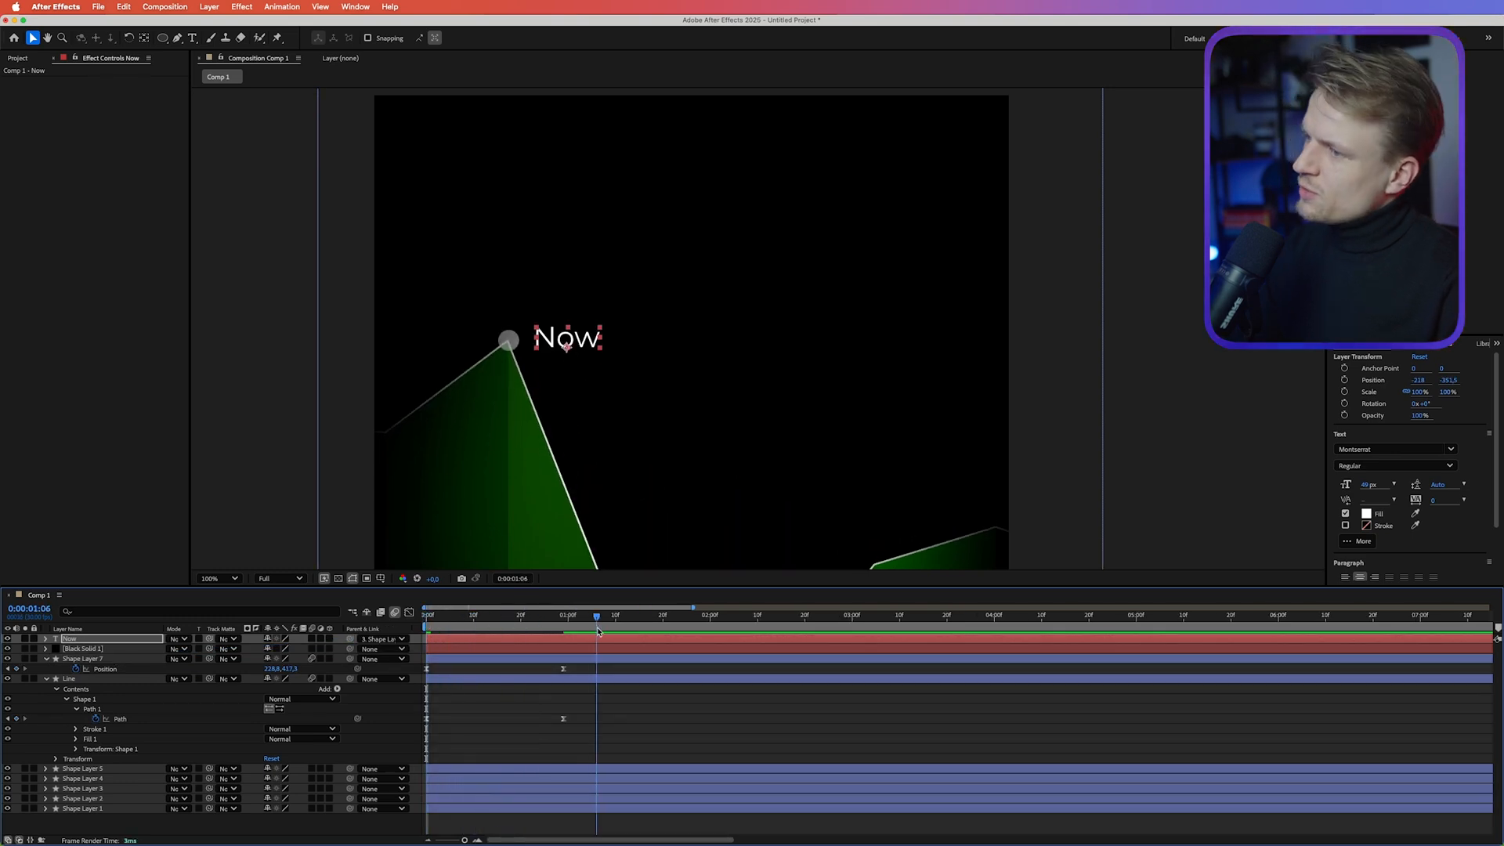
Step: Add a text animator to the Now layer with Position set to 0, 43 and Opacity set to 0%
scroll(582, 319, "up", 1)
left_click_drag(484, 361, 796, 413)
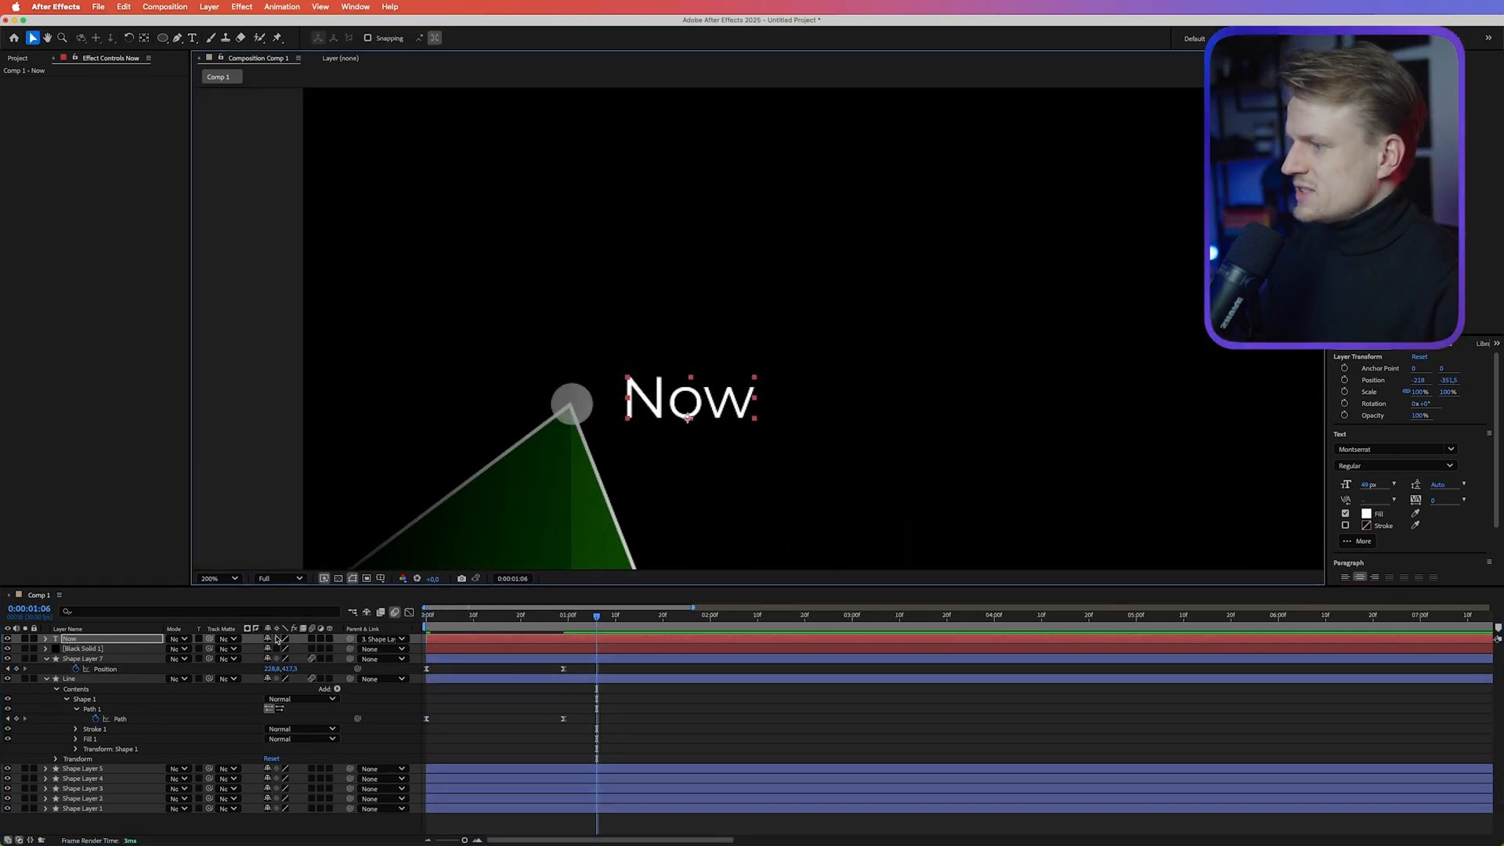
left_click(46, 639)
left_click(56, 649)
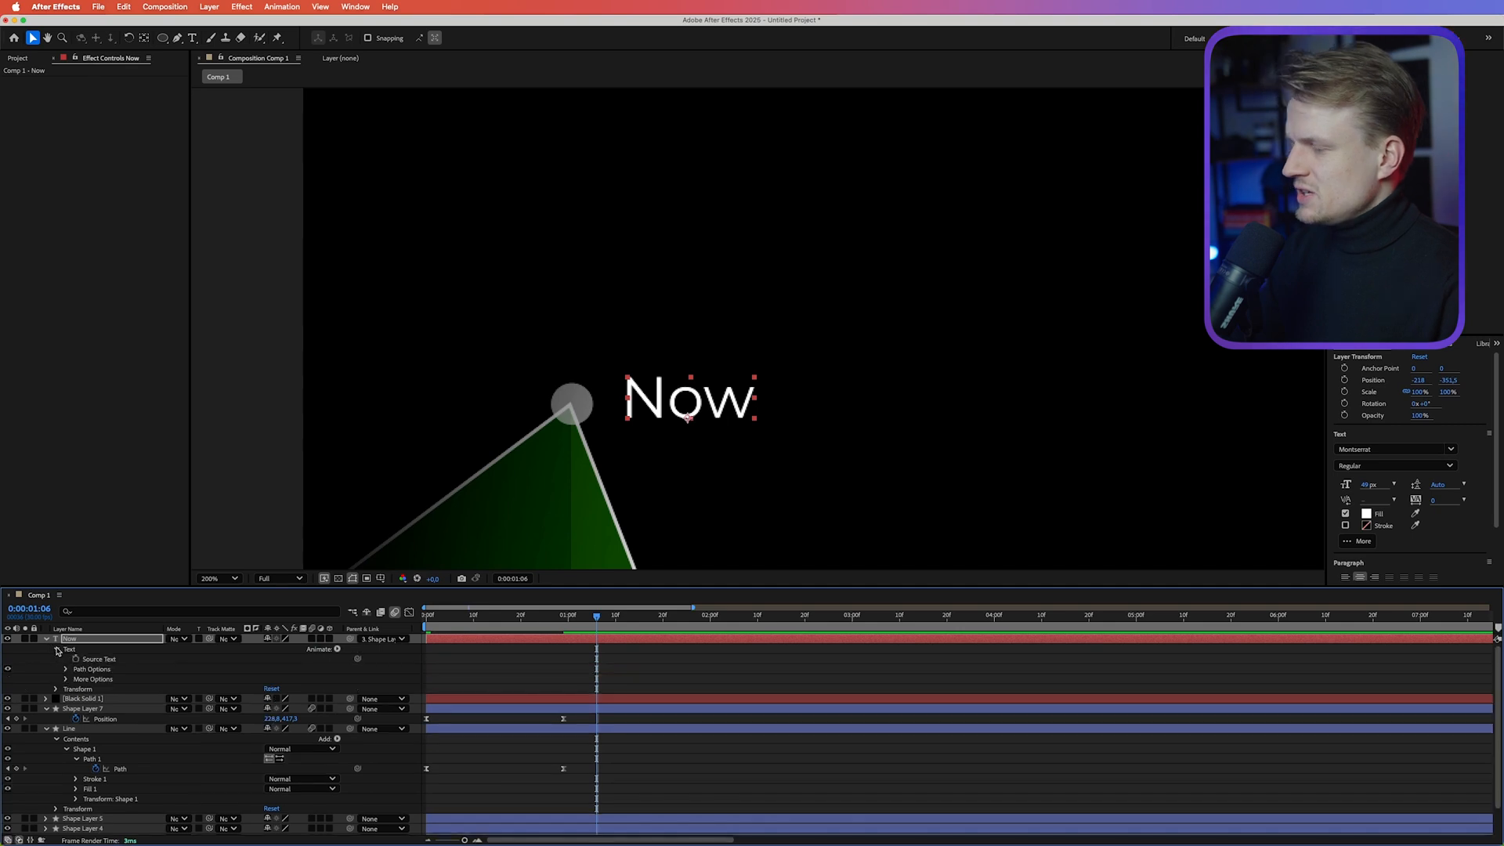
left_click(335, 649)
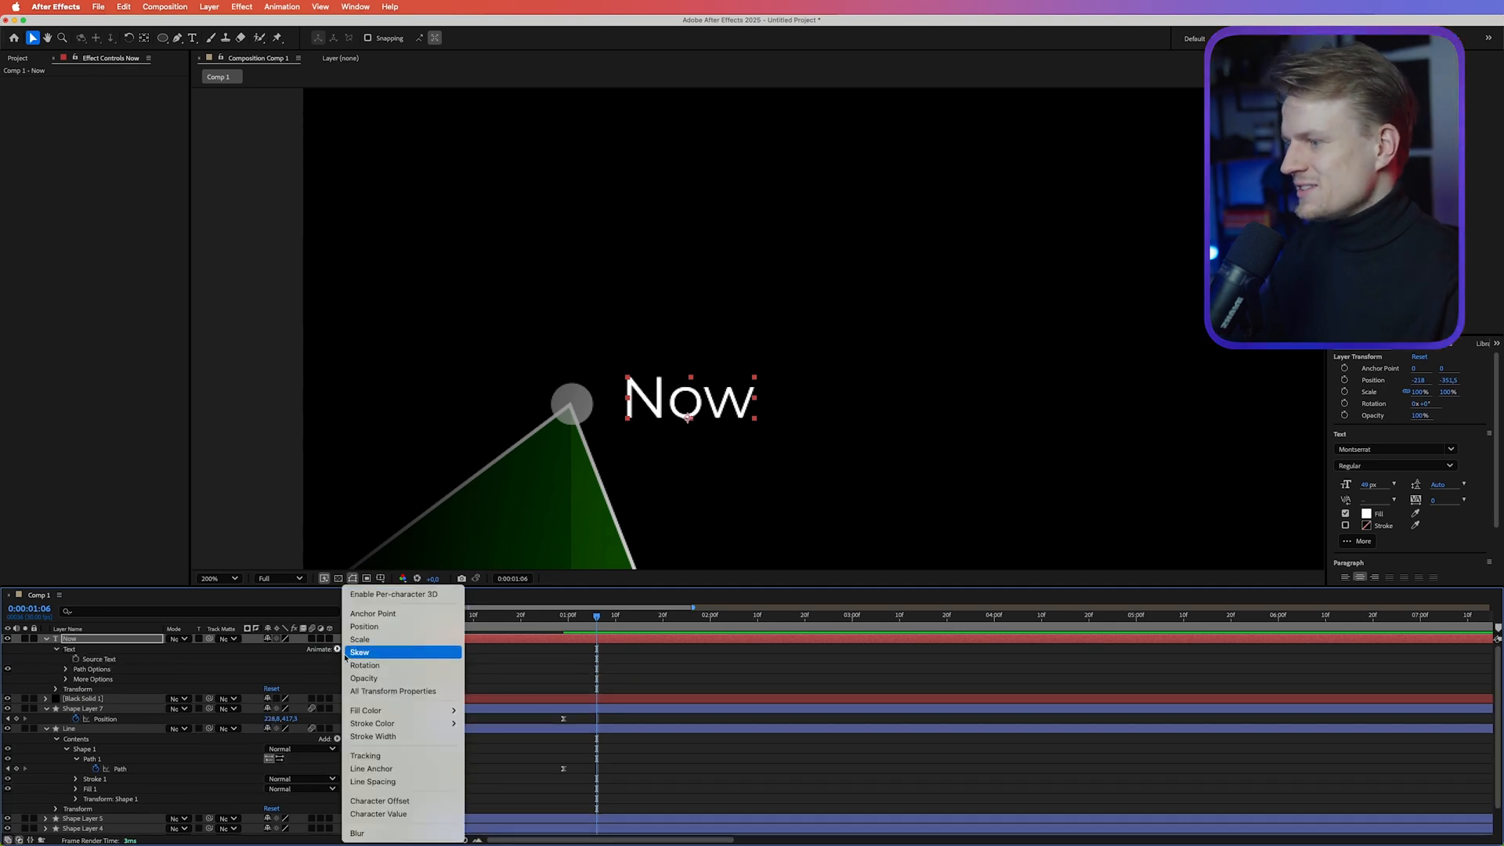
left_click(375, 661)
left_click(337, 649)
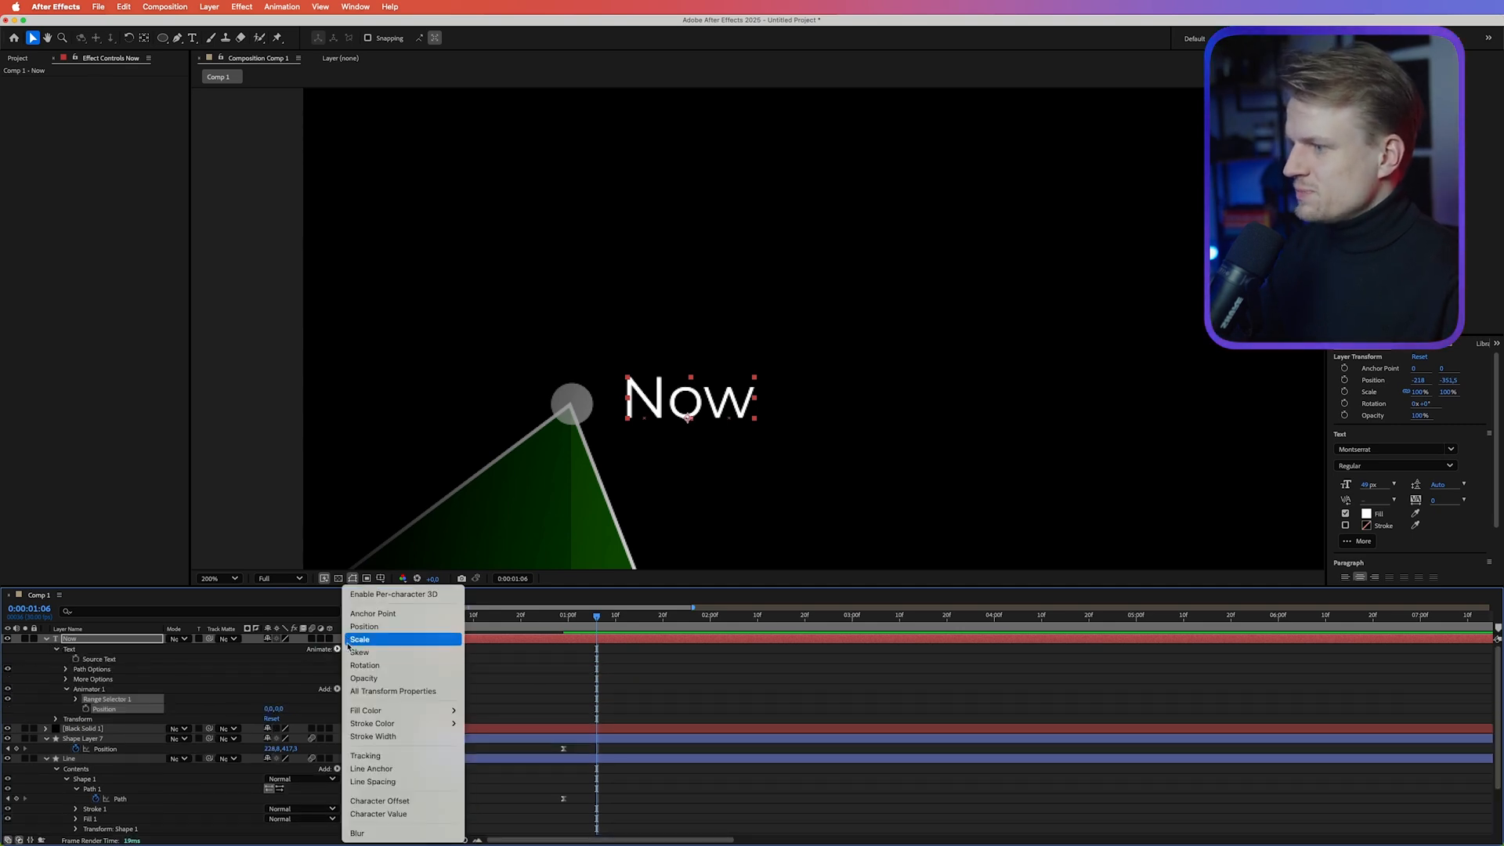
left_click(238, 708)
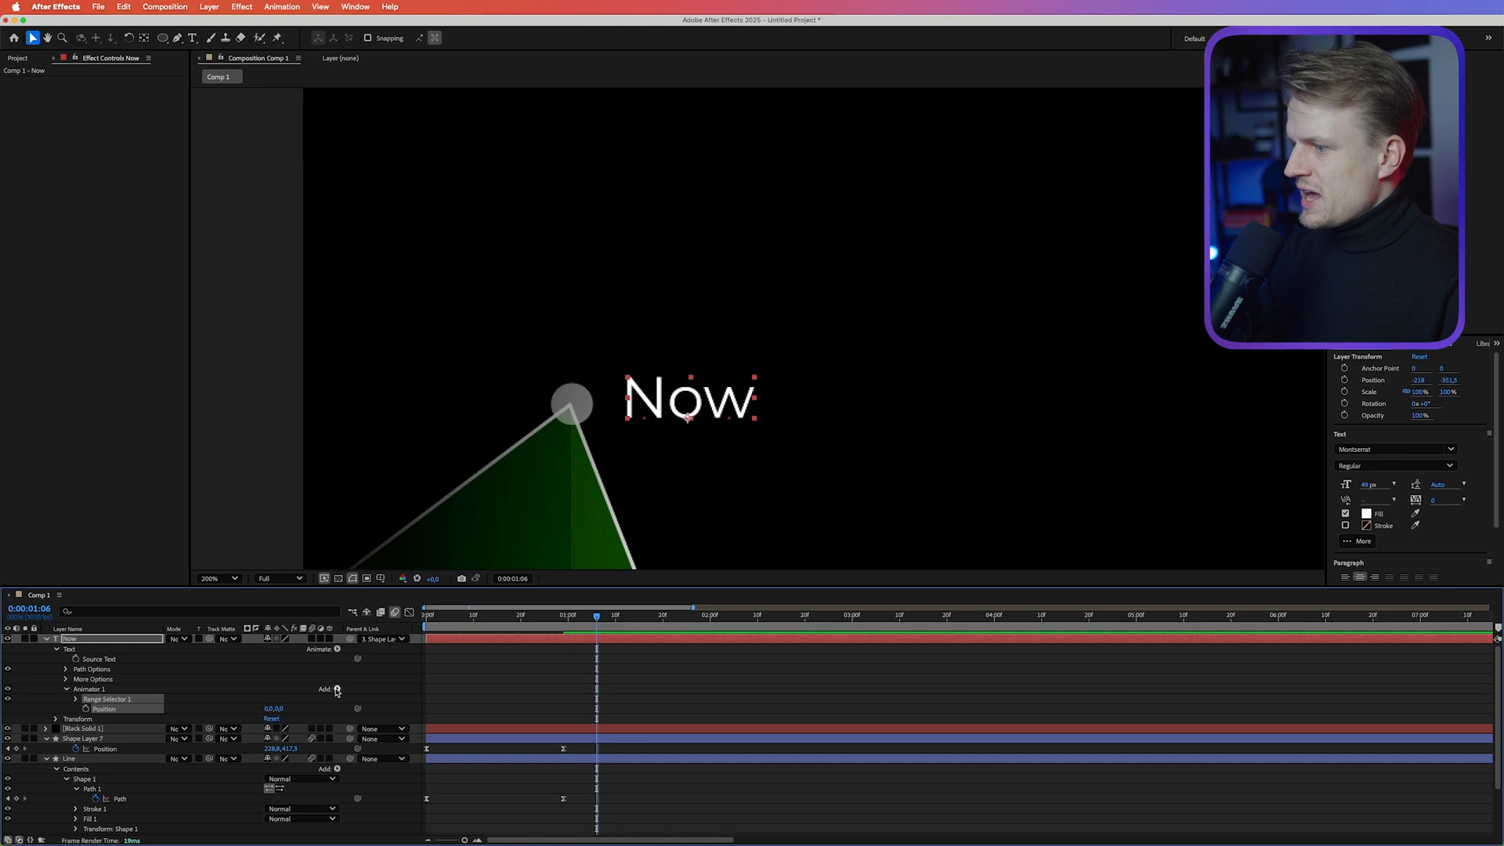
left_click(338, 689)
mouse_move(364, 689)
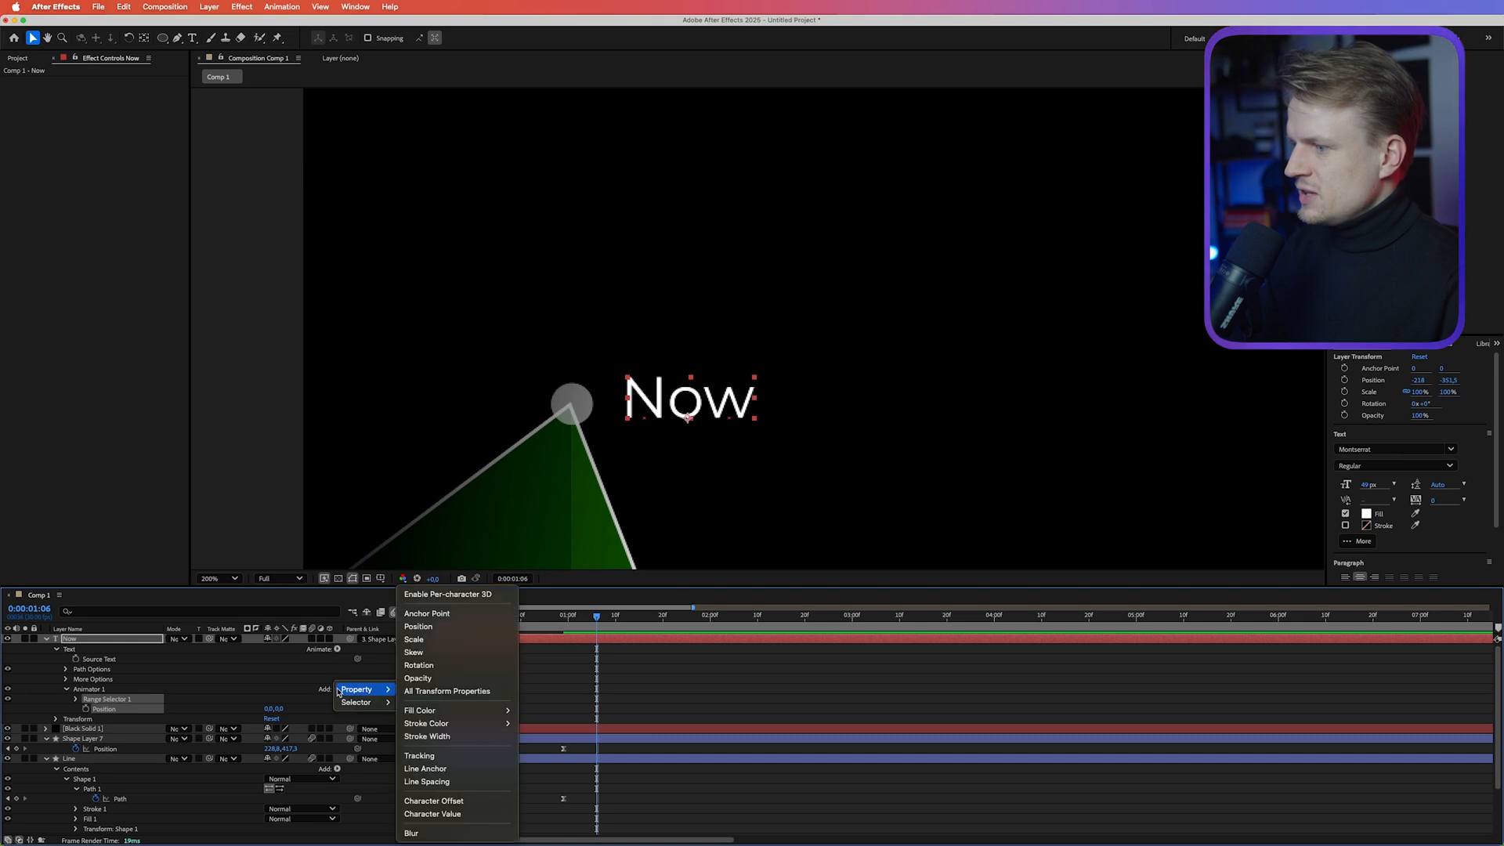
left_click(429, 679)
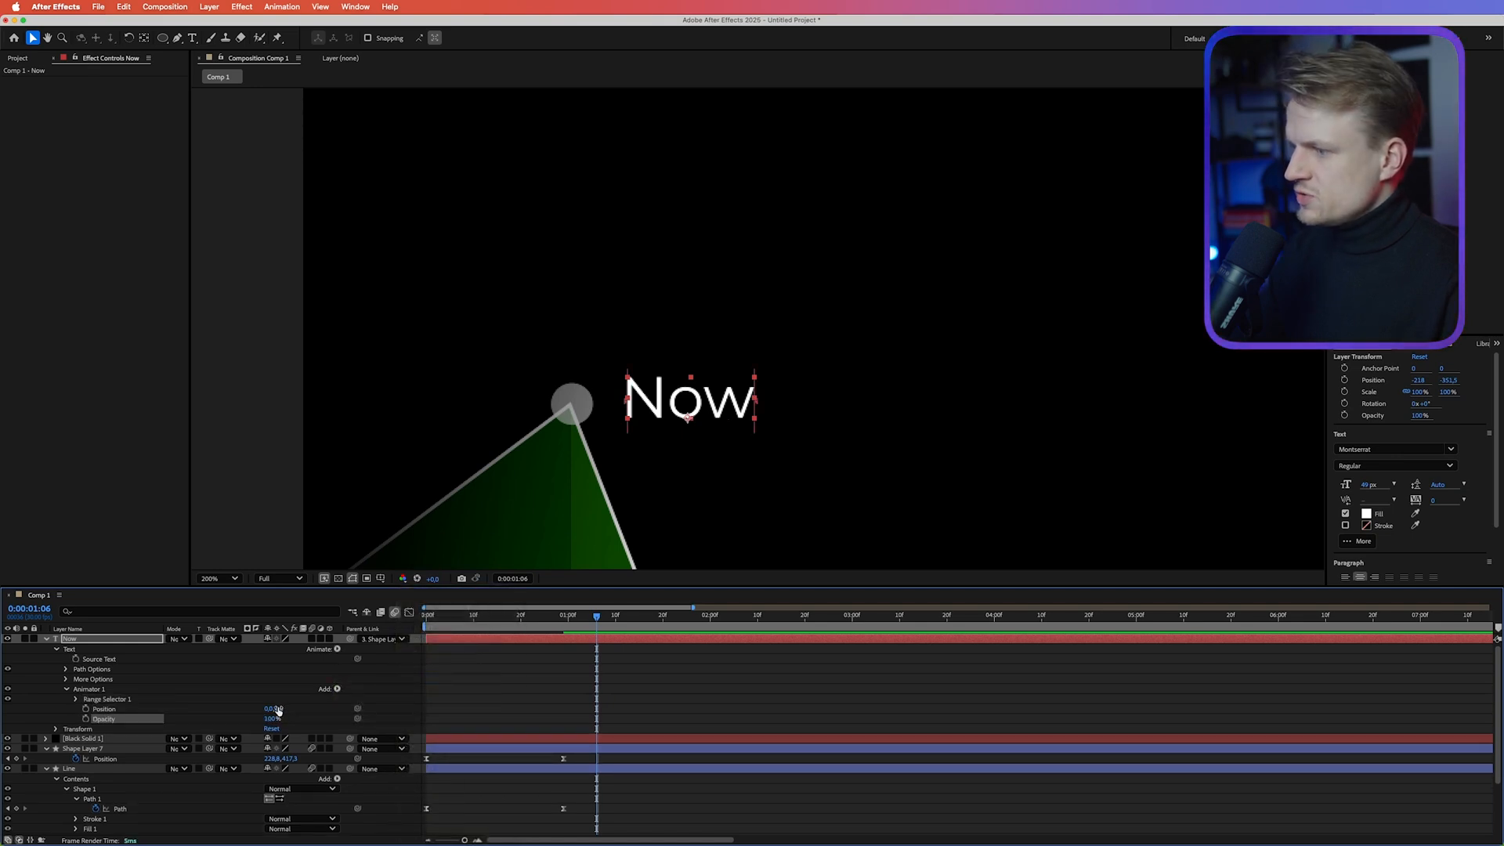
left_click_drag(275, 708, 28, 712)
Step: Set the Now text's Range Selector shape to Ramp Up and its Ease Low to 100%
left_click(75, 698)
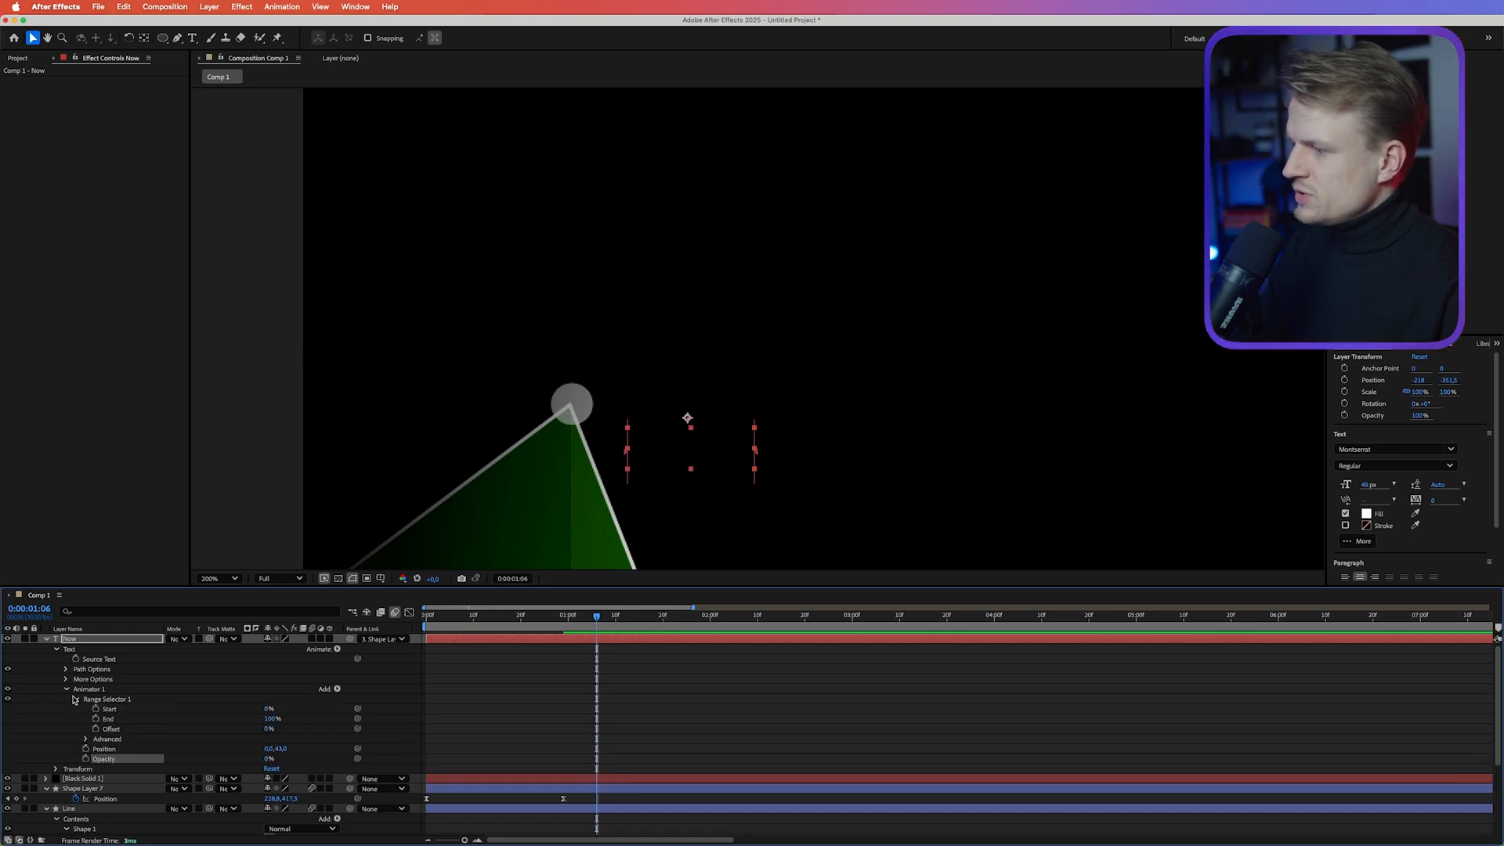
left_click(85, 739)
scroll(72, 740, "down", 2)
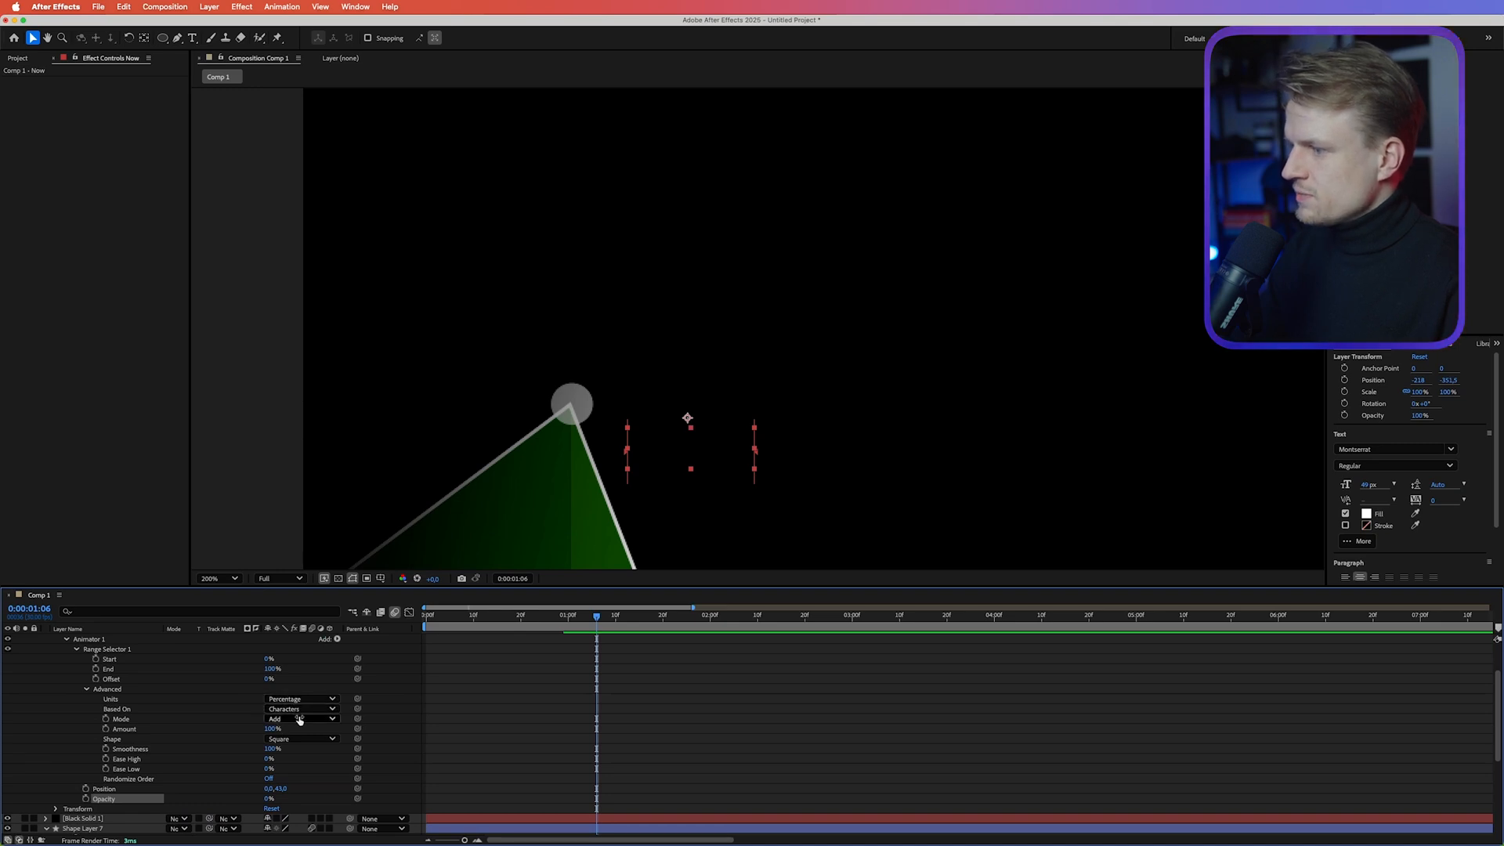
left_click(301, 738)
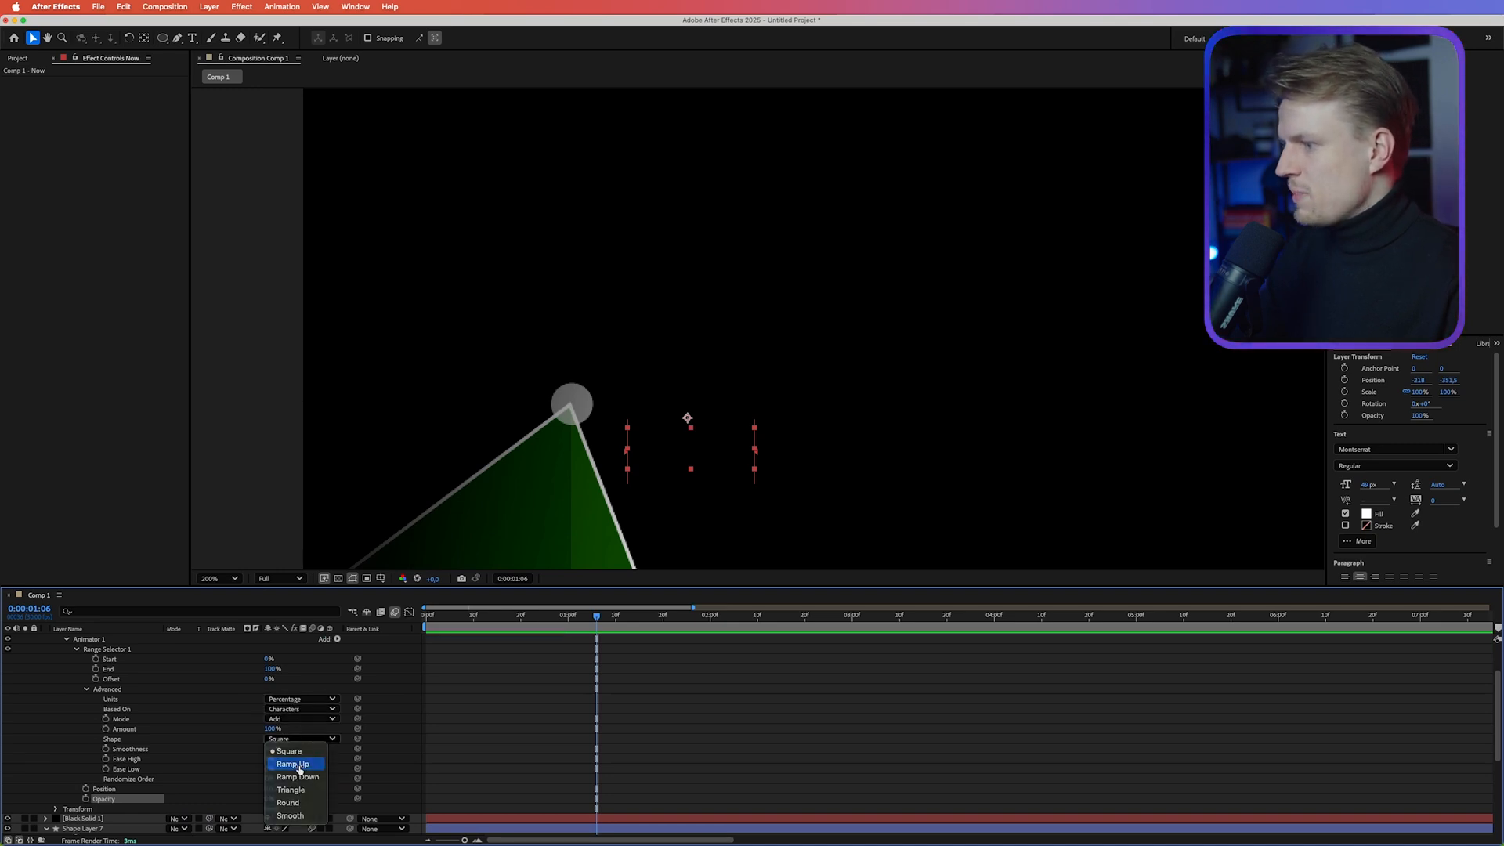
left_click(288, 763)
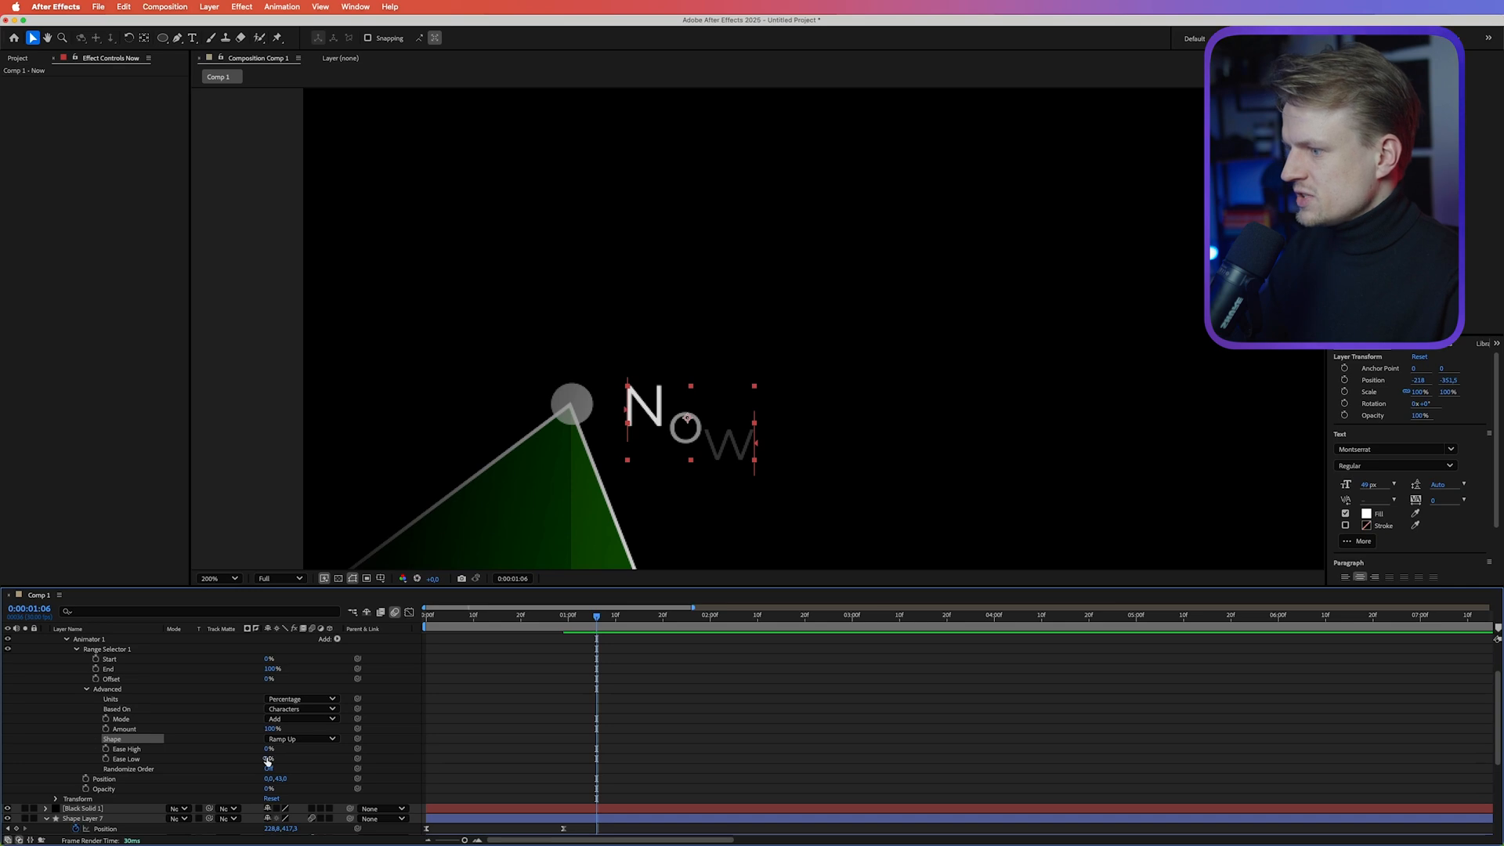
left_click_drag(267, 761, 337, 760)
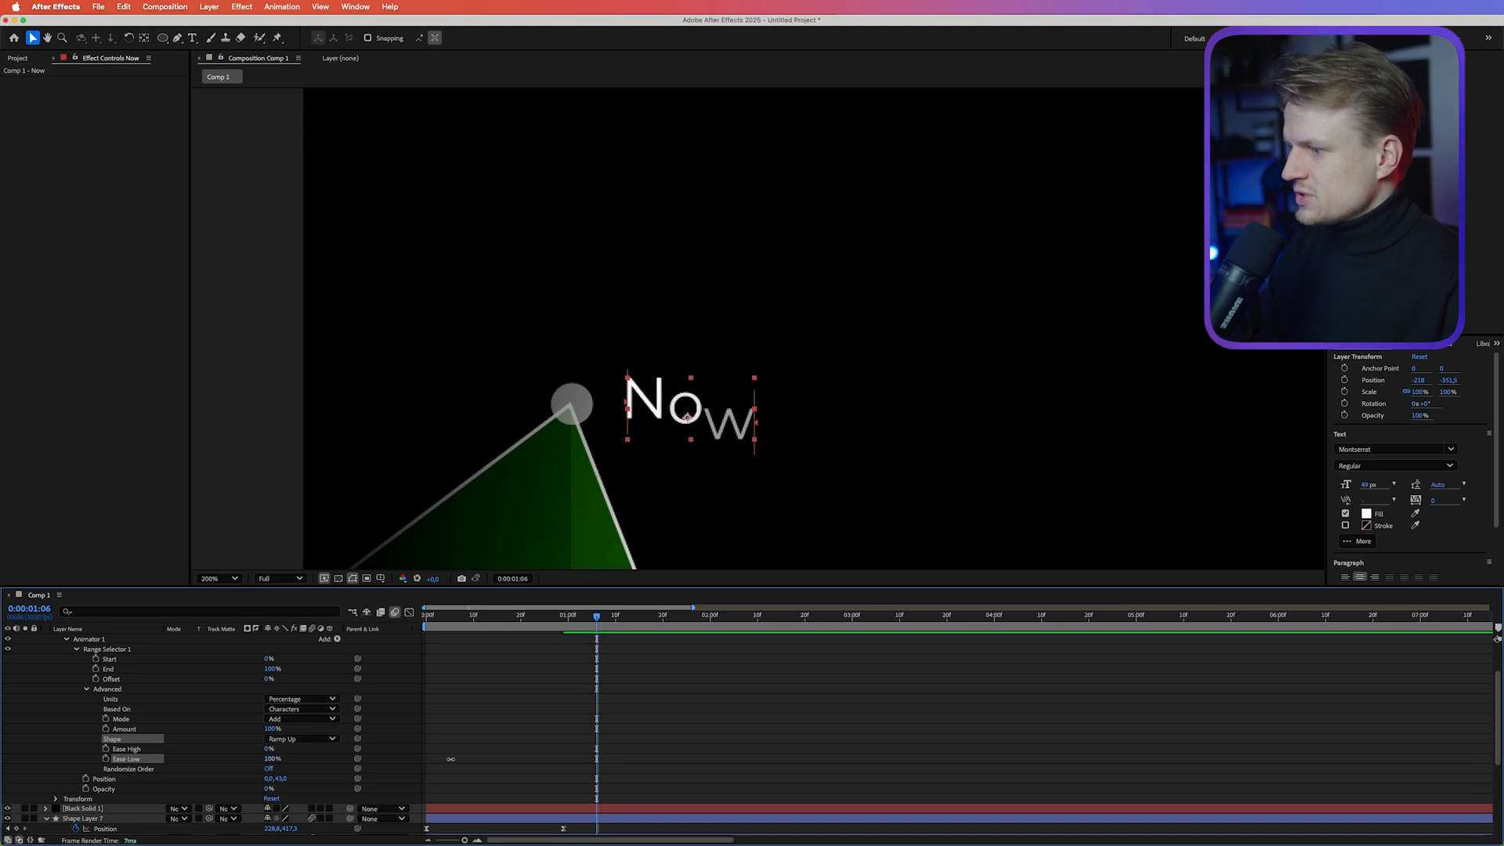
Step: Keyframe the Range Selector's Offset from -100% at 0:00:01:06 up to a fully revealed word at 0:00:01:24
left_click(97, 679)
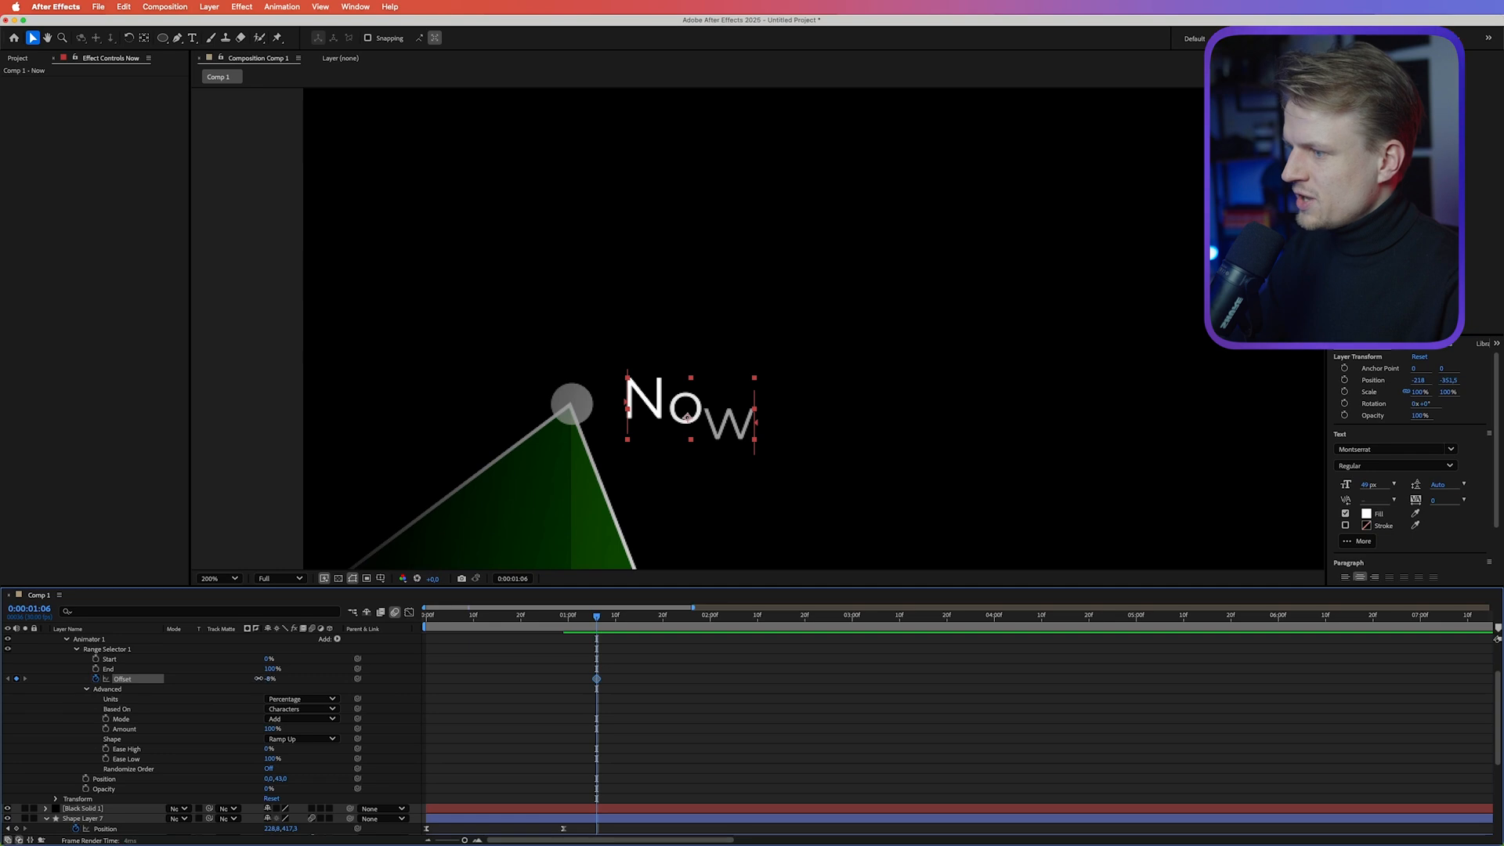
left_click_drag(259, 678, 187, 678)
left_click_drag(607, 615, 681, 615)
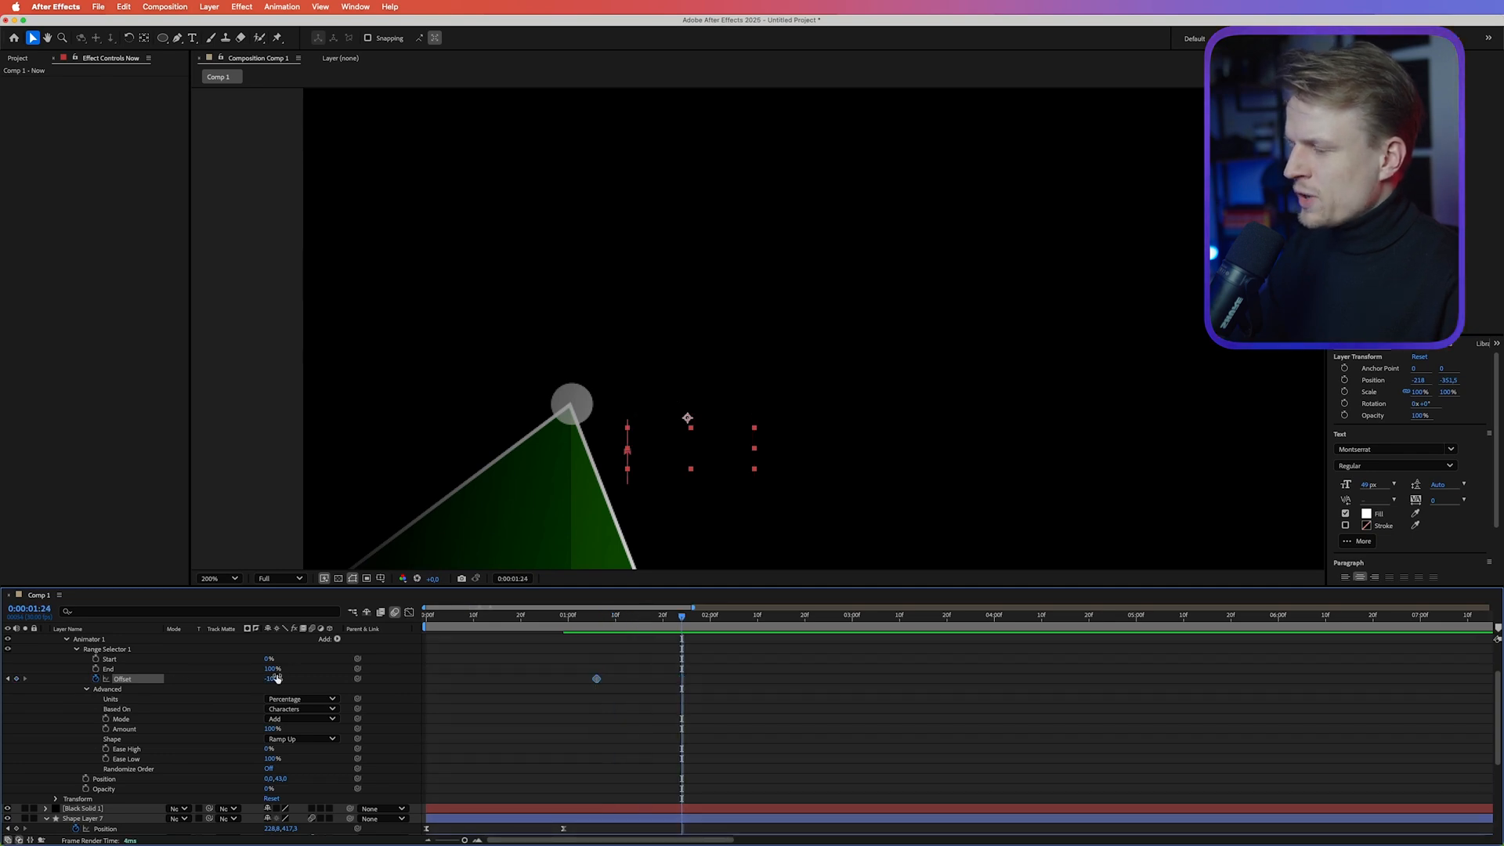
left_click_drag(276, 678, 433, 678)
Step: Shift the first Offset keyframe earlier to about 0:00:00:25 and preview the Now text's reveal
mouse_move(651, 635)
left_mouse_down()
mouse_move(587, 635)
mouse_move(685, 640)
mouse_move(609, 630)
mouse_move(681, 631)
mouse_move(623, 631)
left_mouse_up()
left_click_drag(545, 635, 544, 635)
left_click_drag(597, 679, 543, 684)
left_click_drag(545, 629, 530, 628)
key("space")
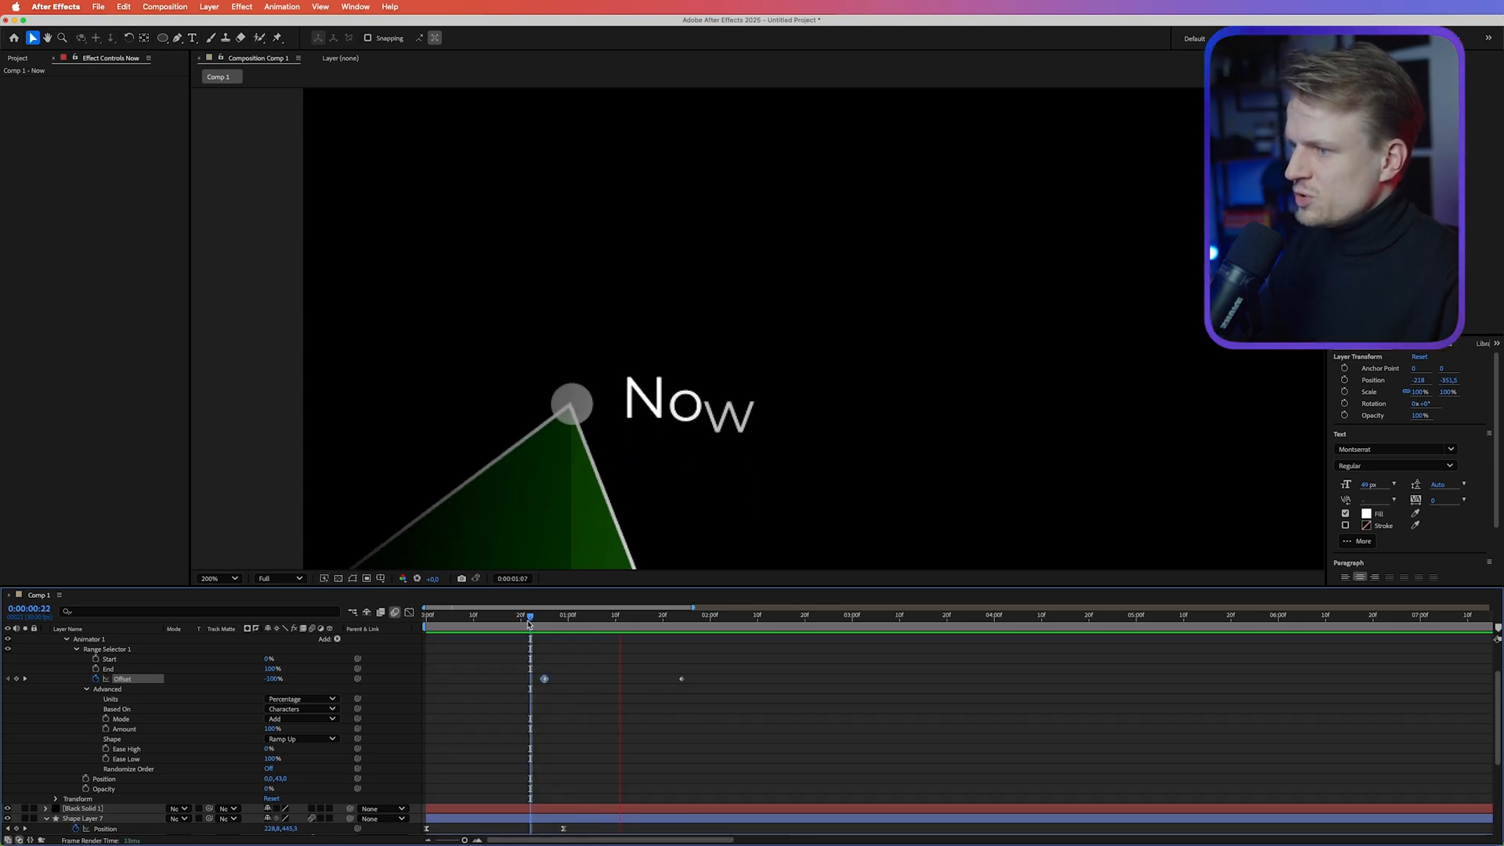
key("space")
left_click_drag(527, 624, 693, 624)
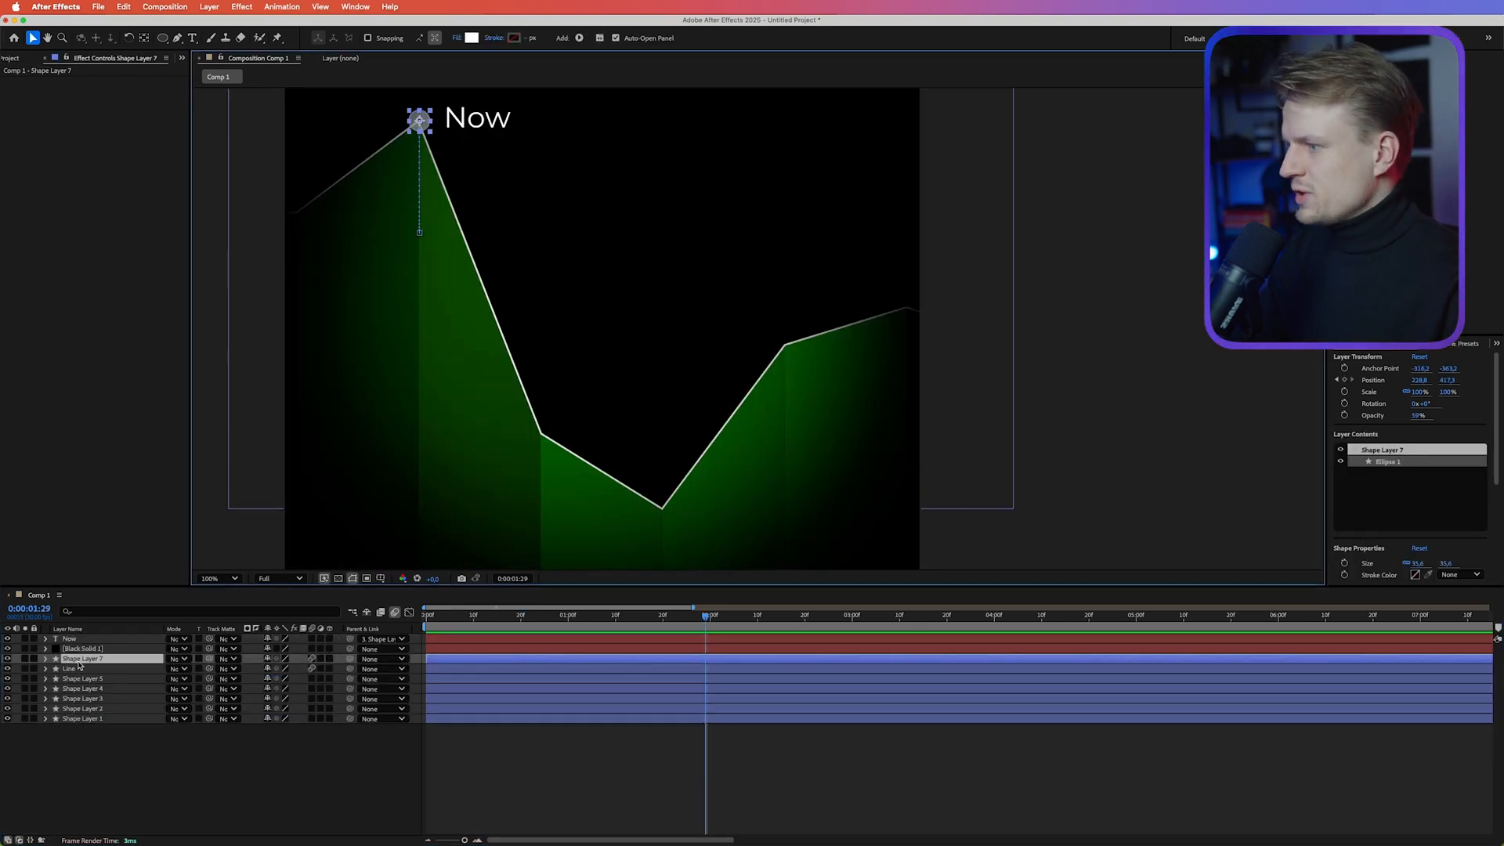
Step: Duplicate the circle's Shape Layer 7, remove the copy's Position keyframes and move it to the line's lowest point
left_click(80, 658)
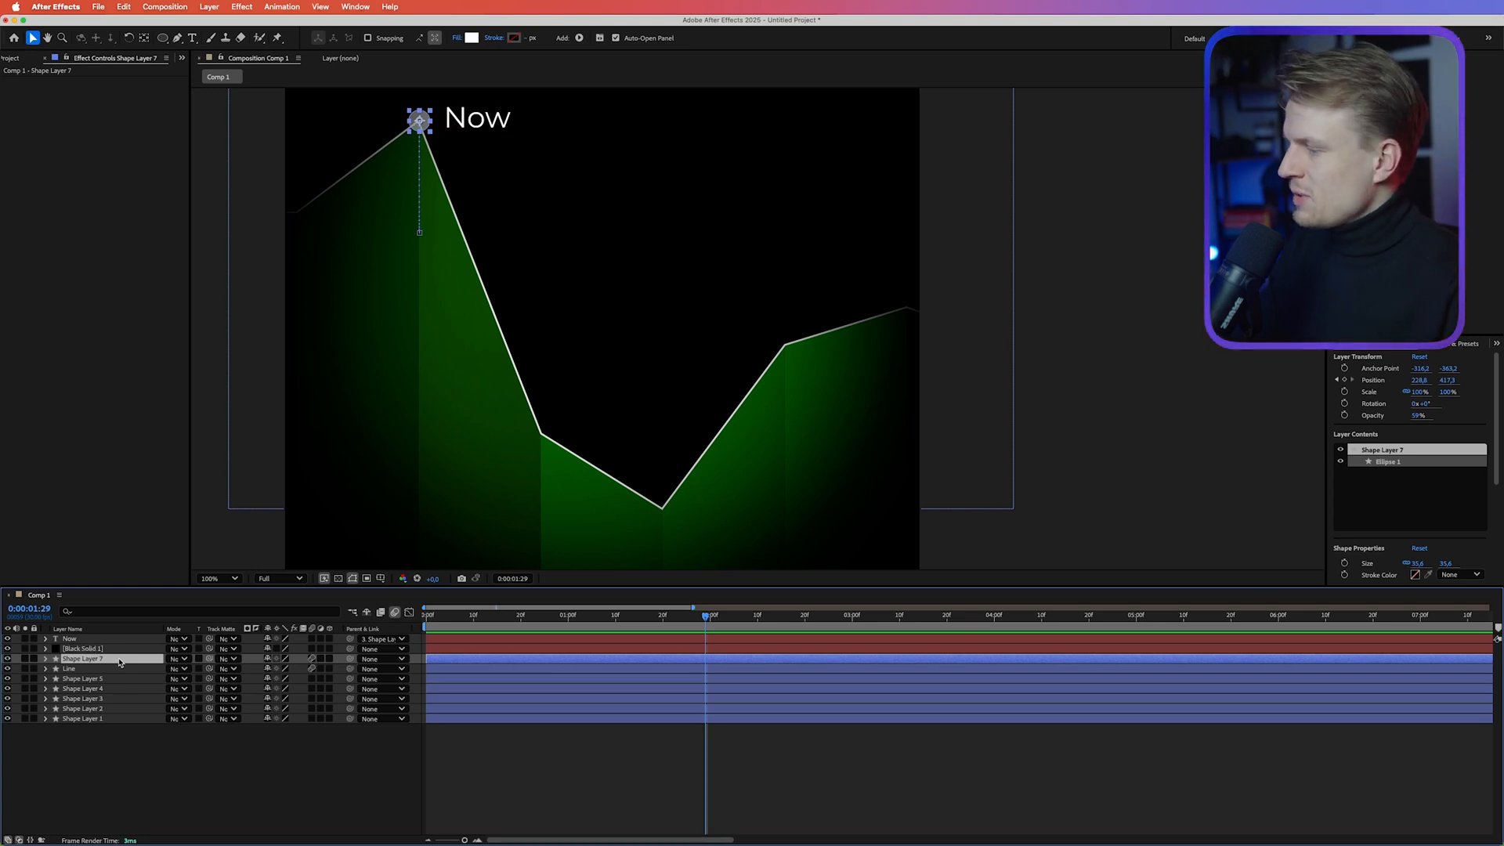
key("super+d")
key("u")
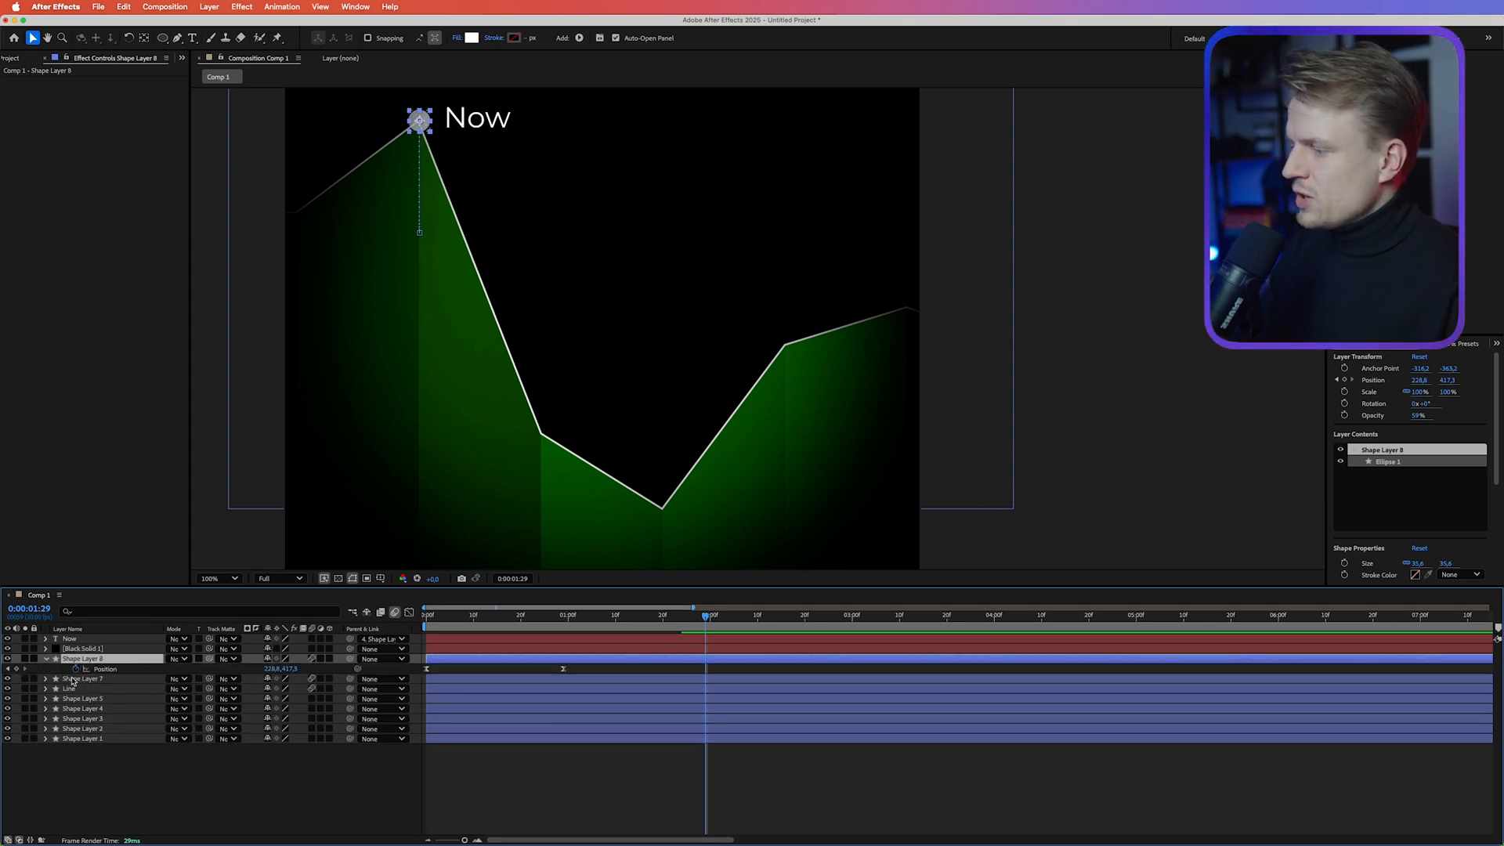
left_click(76, 669)
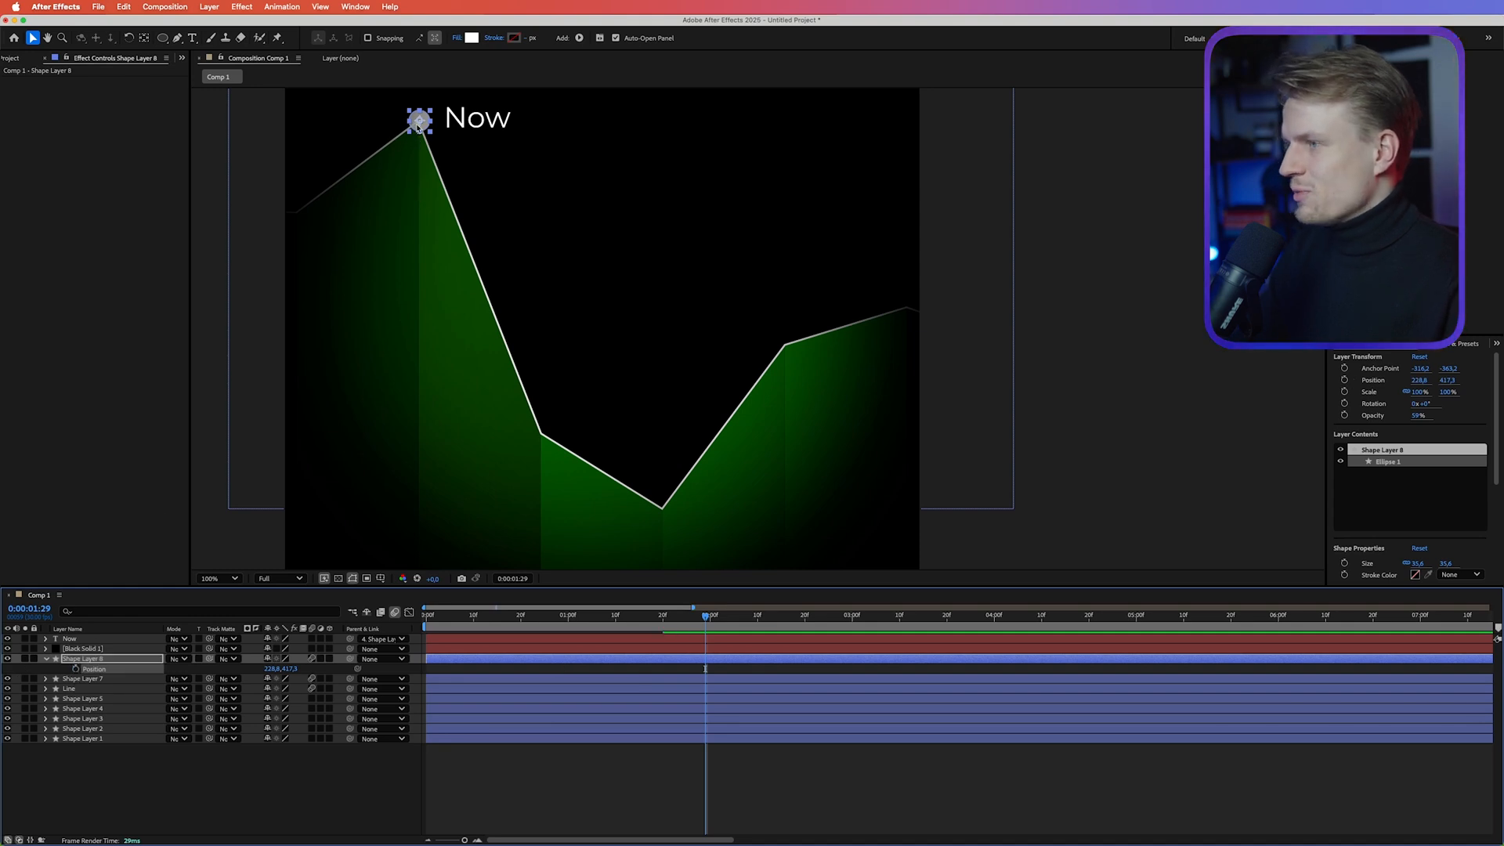
left_click_drag(416, 127, 660, 511)
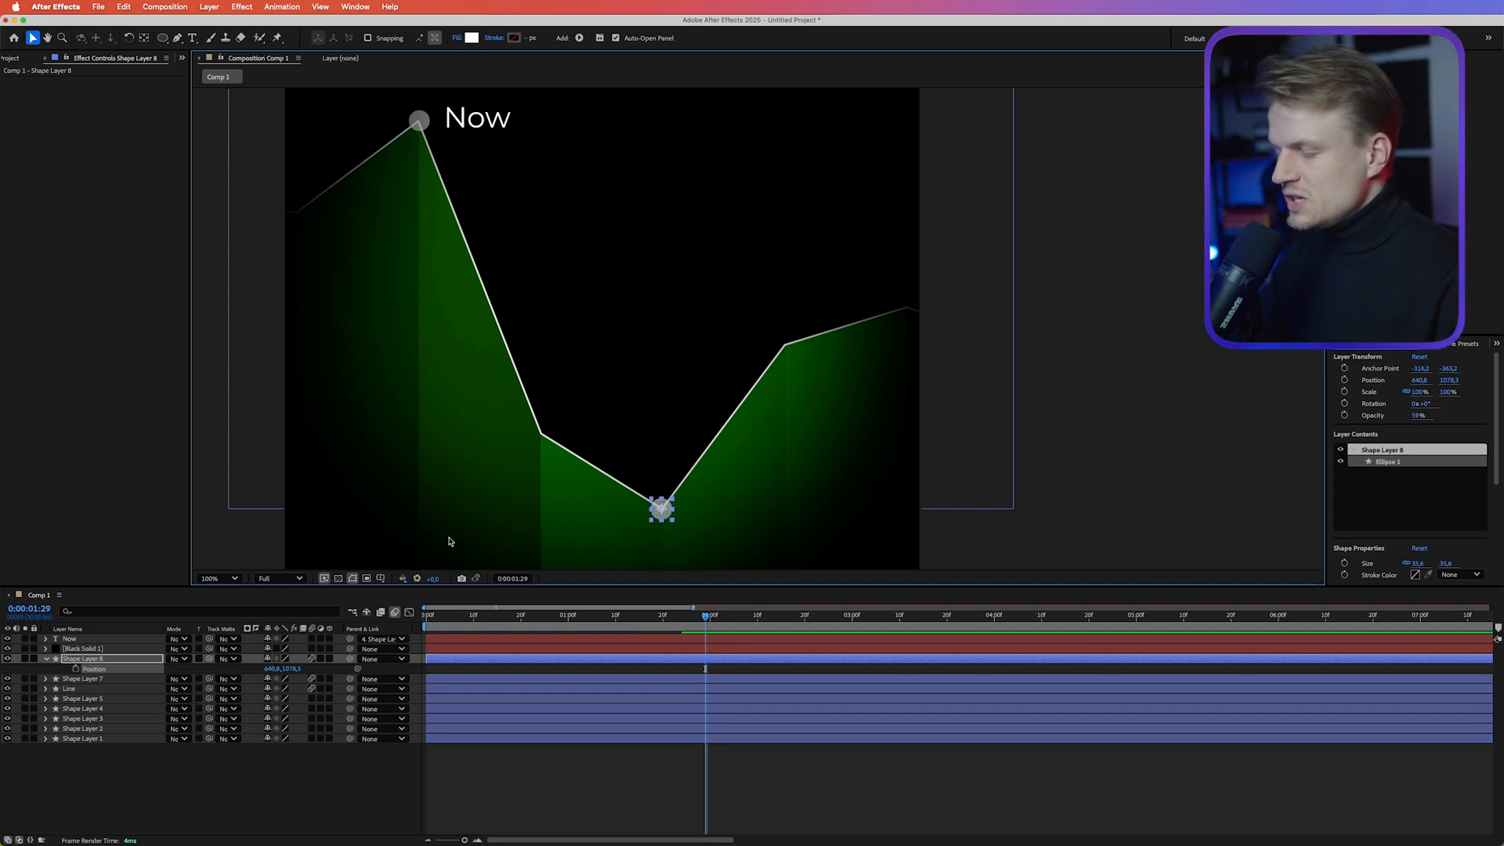
Step: Set the duplicated circle's opacity to 100% and add an Outer Glow layer style to it
key("t")
left_click_drag(269, 668, 507, 666)
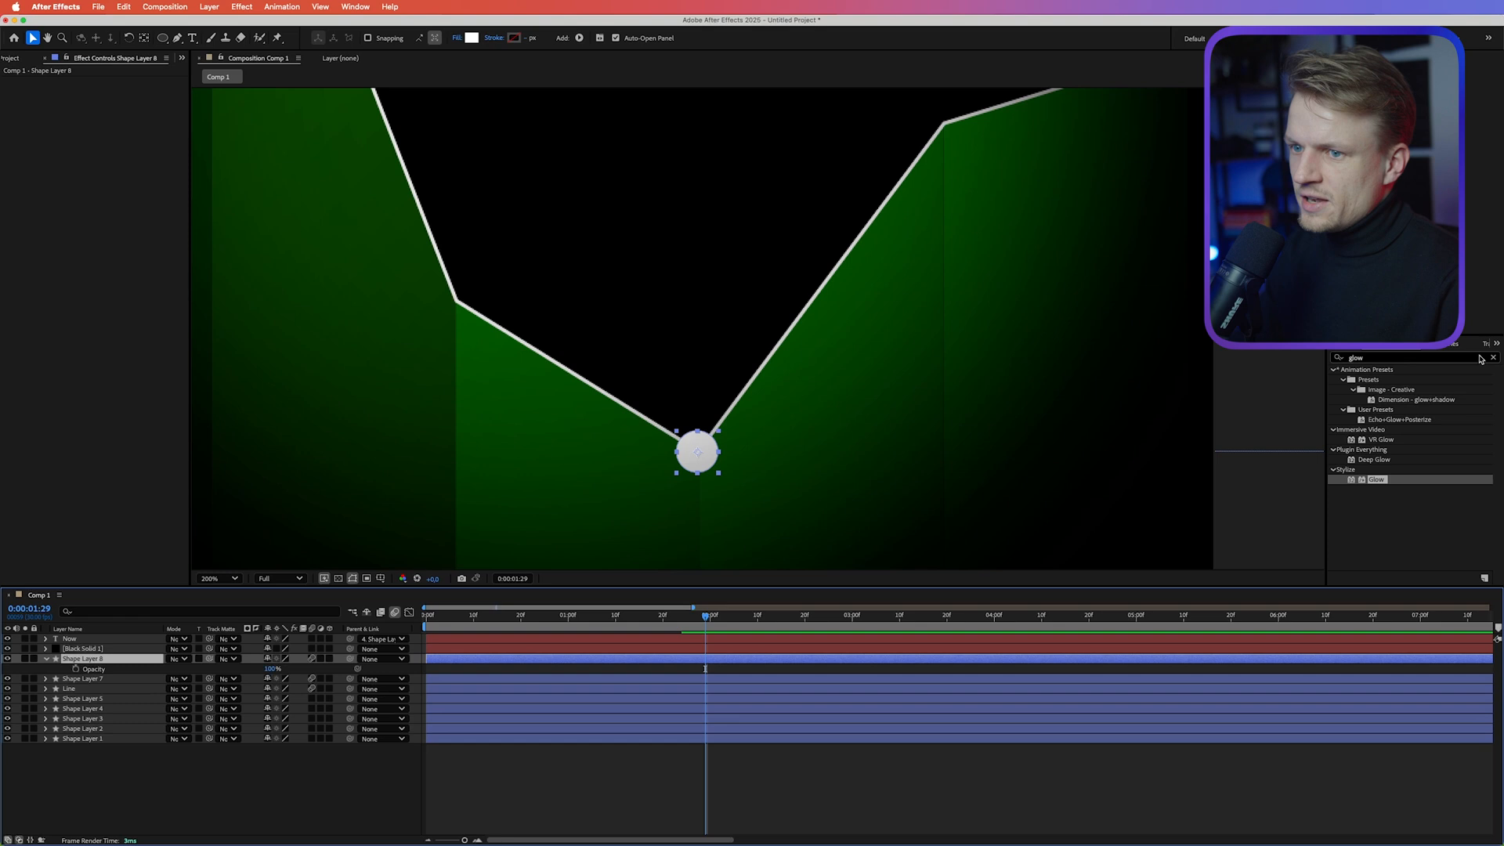
left_click(1489, 357)
left_click(1400, 356)
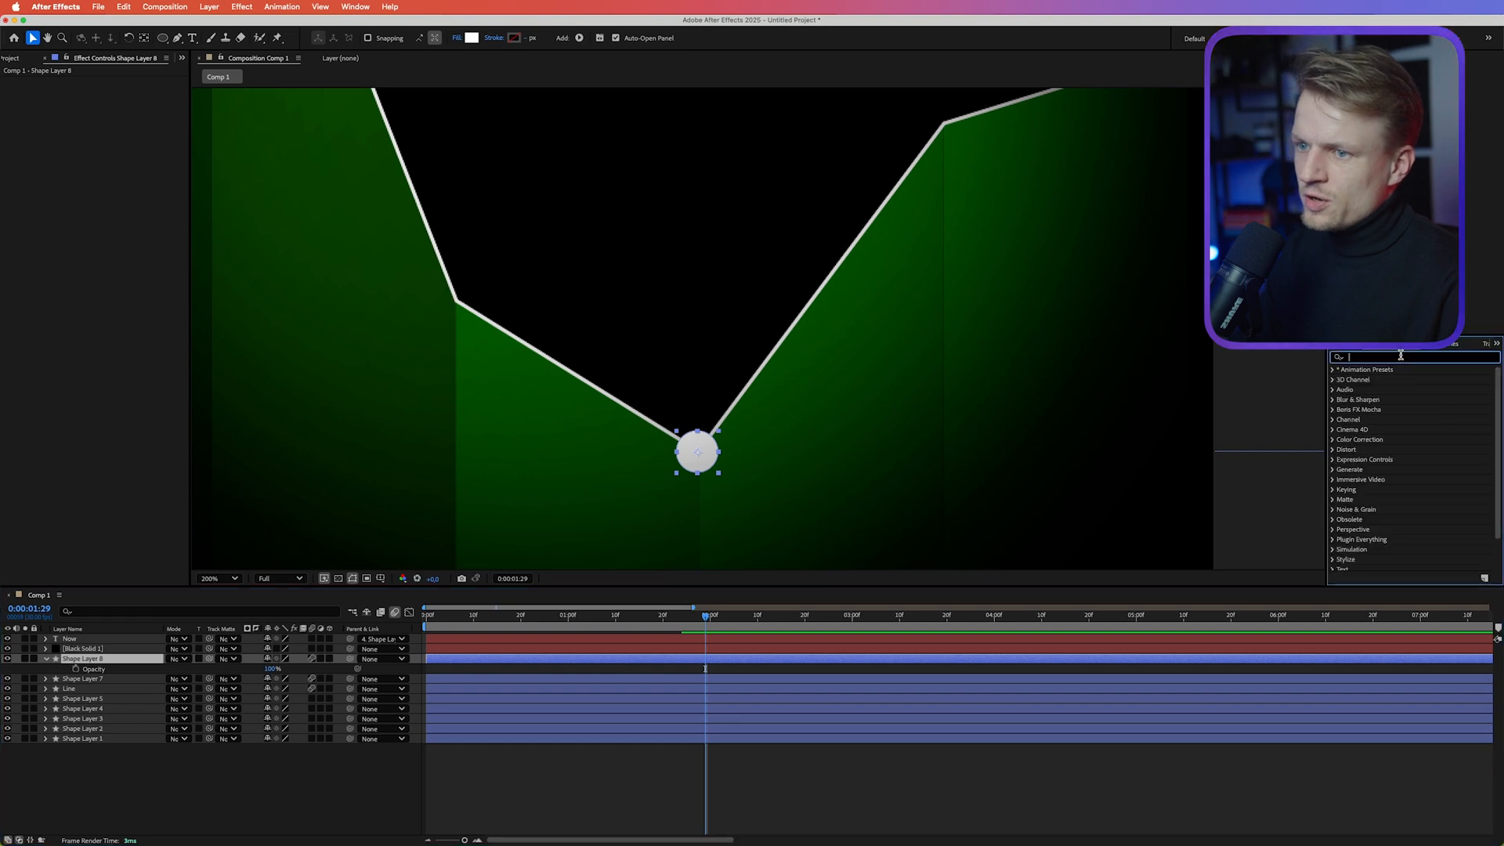
right_click(101, 662)
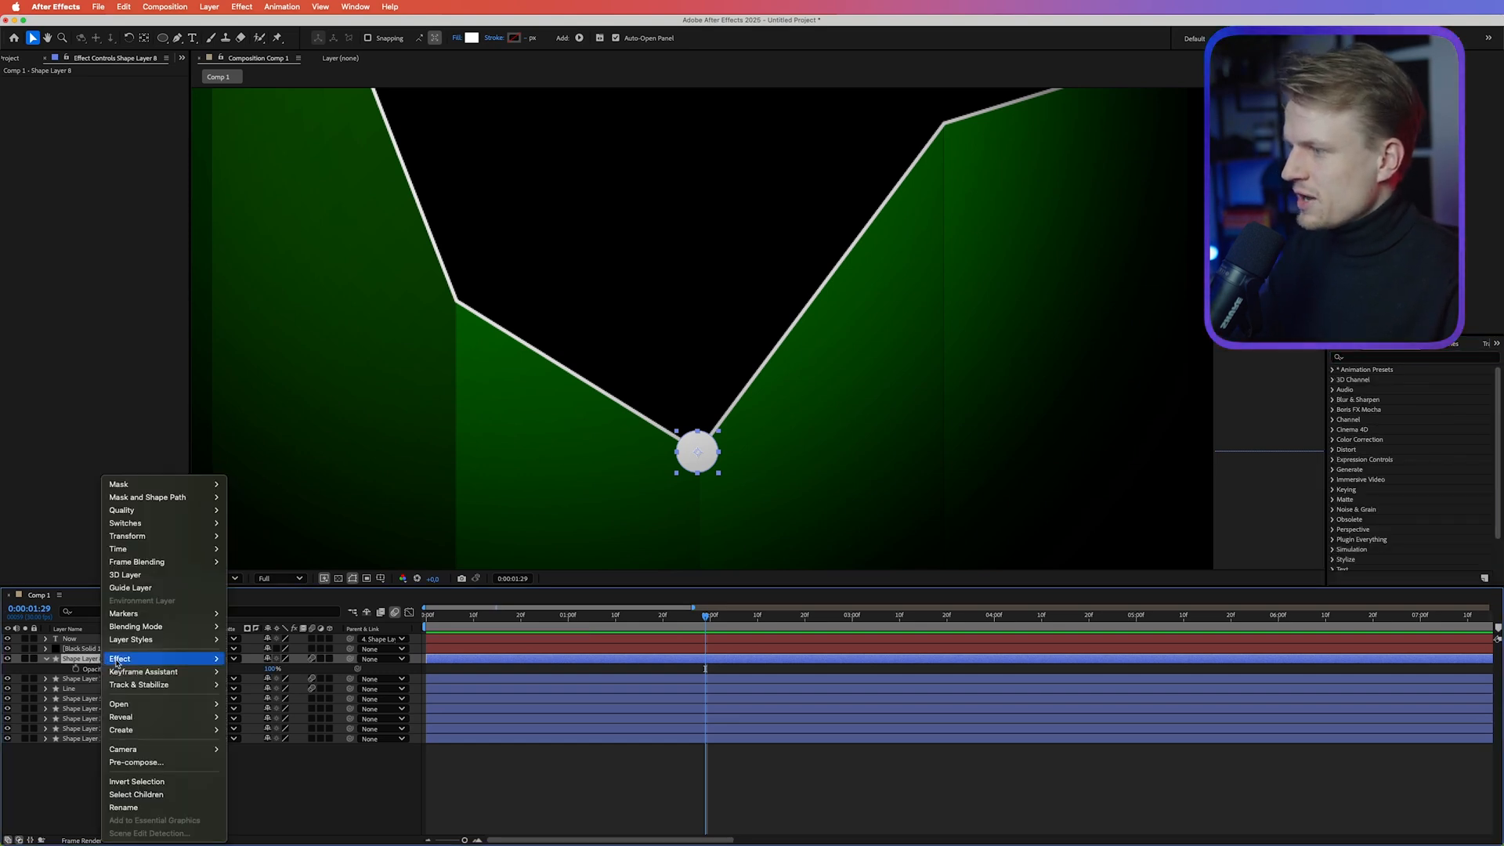
mouse_move(147, 633)
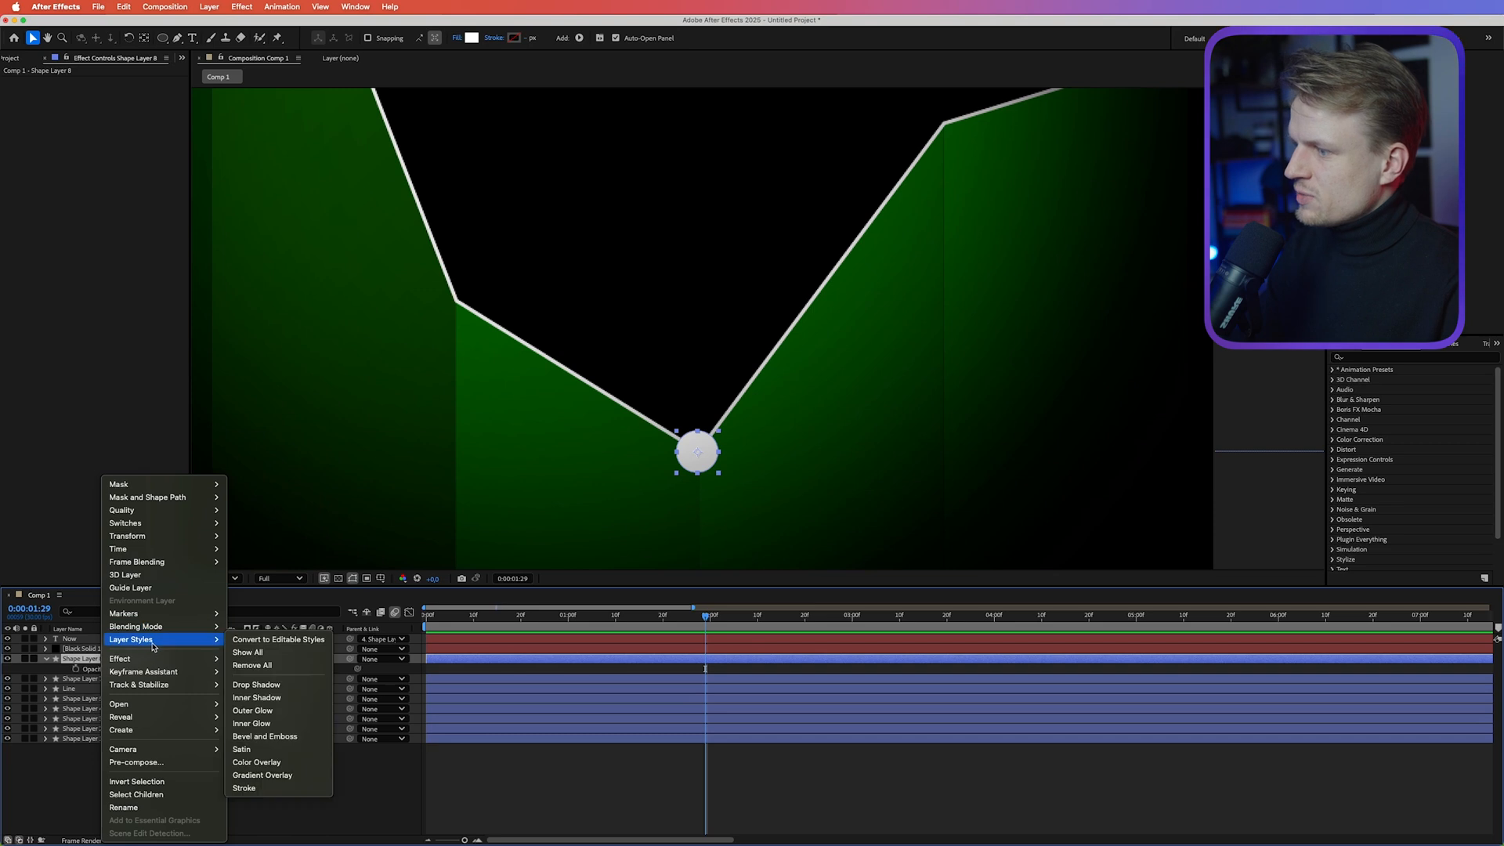
left_click(293, 713)
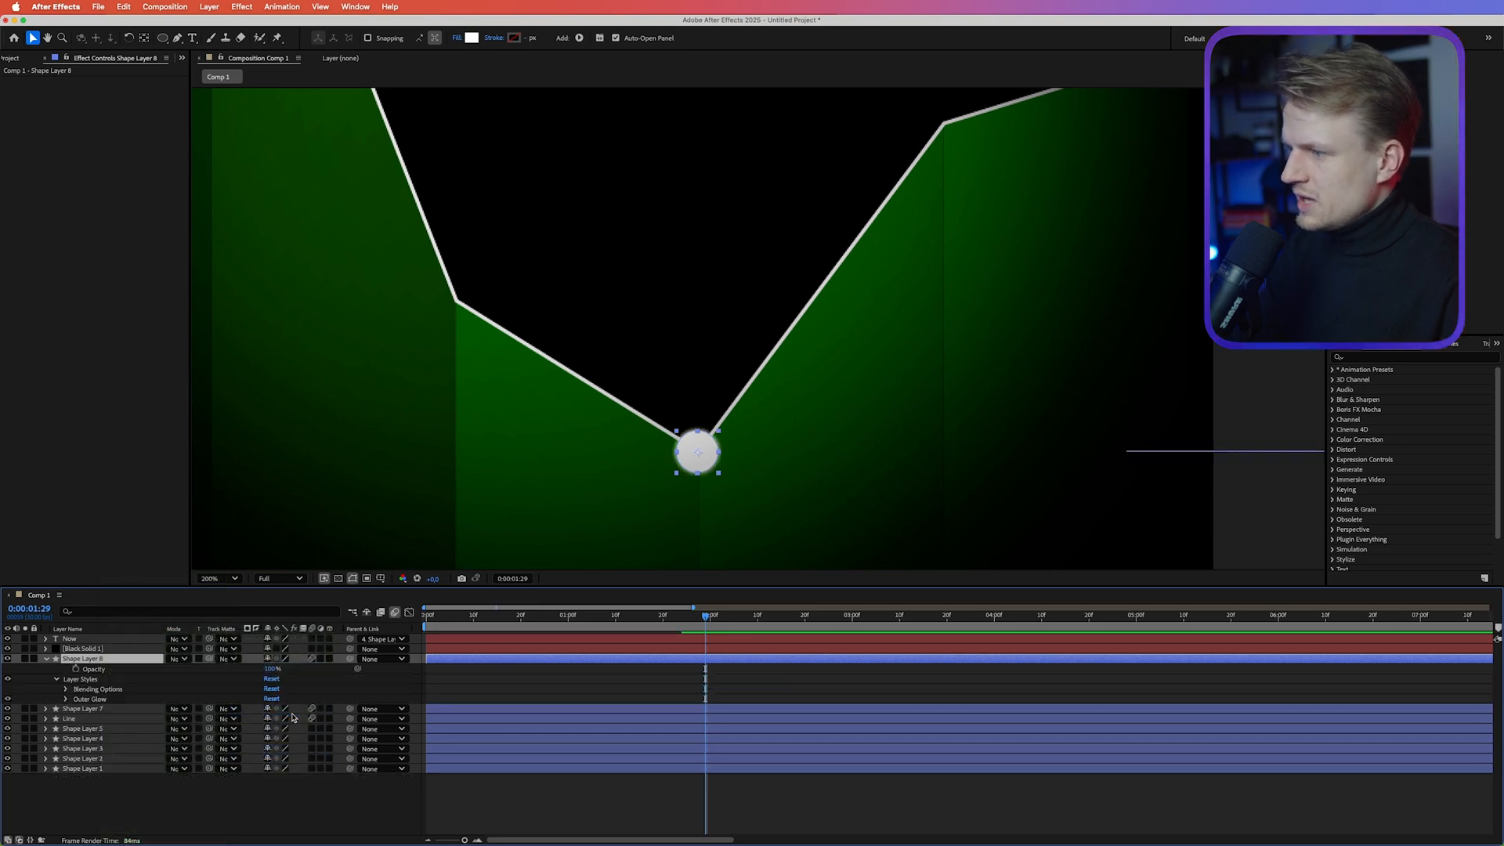
Step: Change the circle's Outer Glow color to pale green C8FFBE
left_click(66, 700)
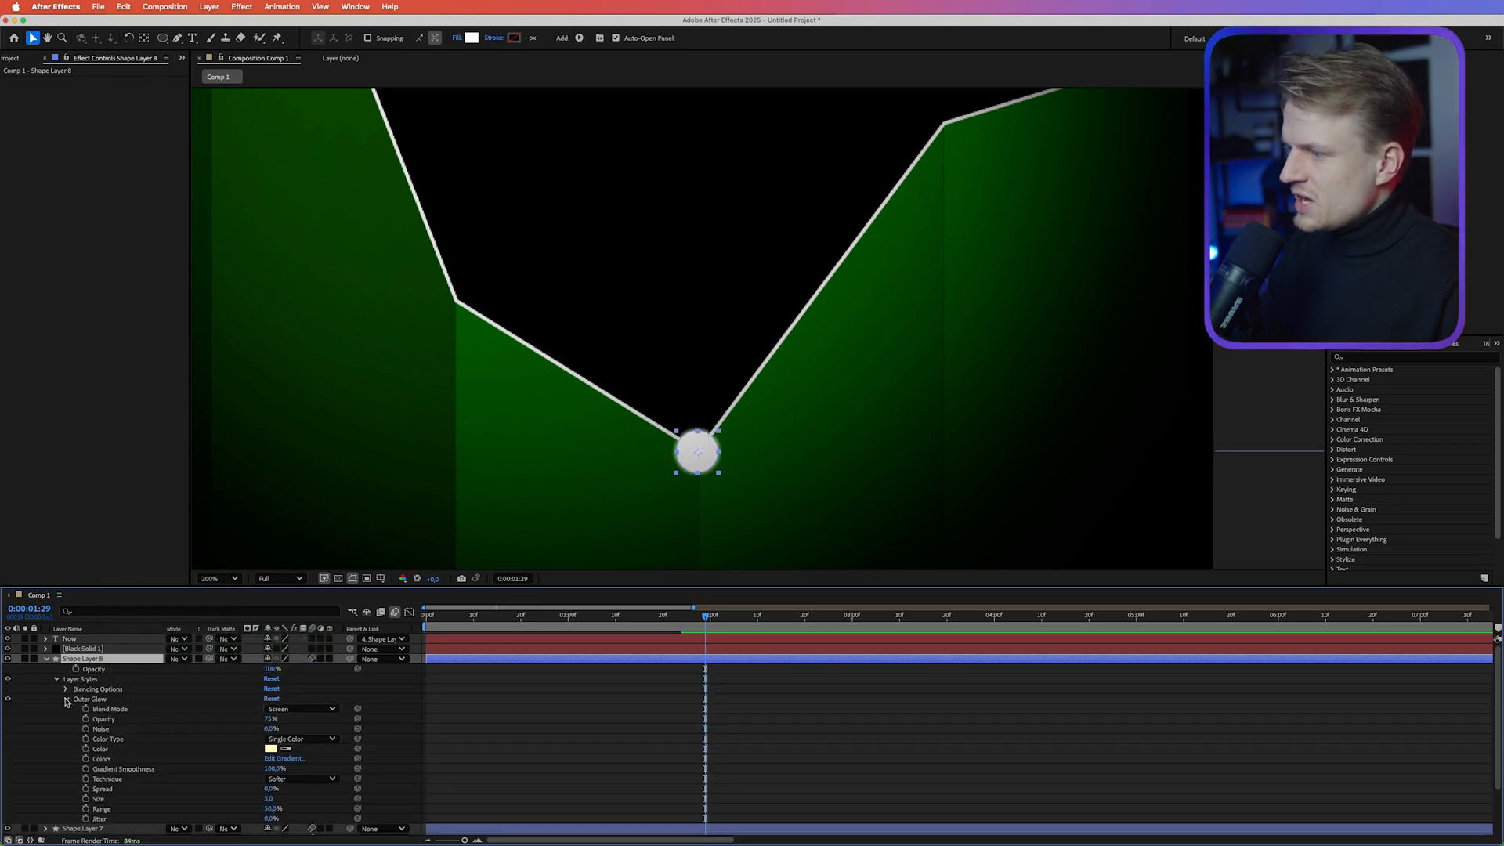
left_click(271, 749)
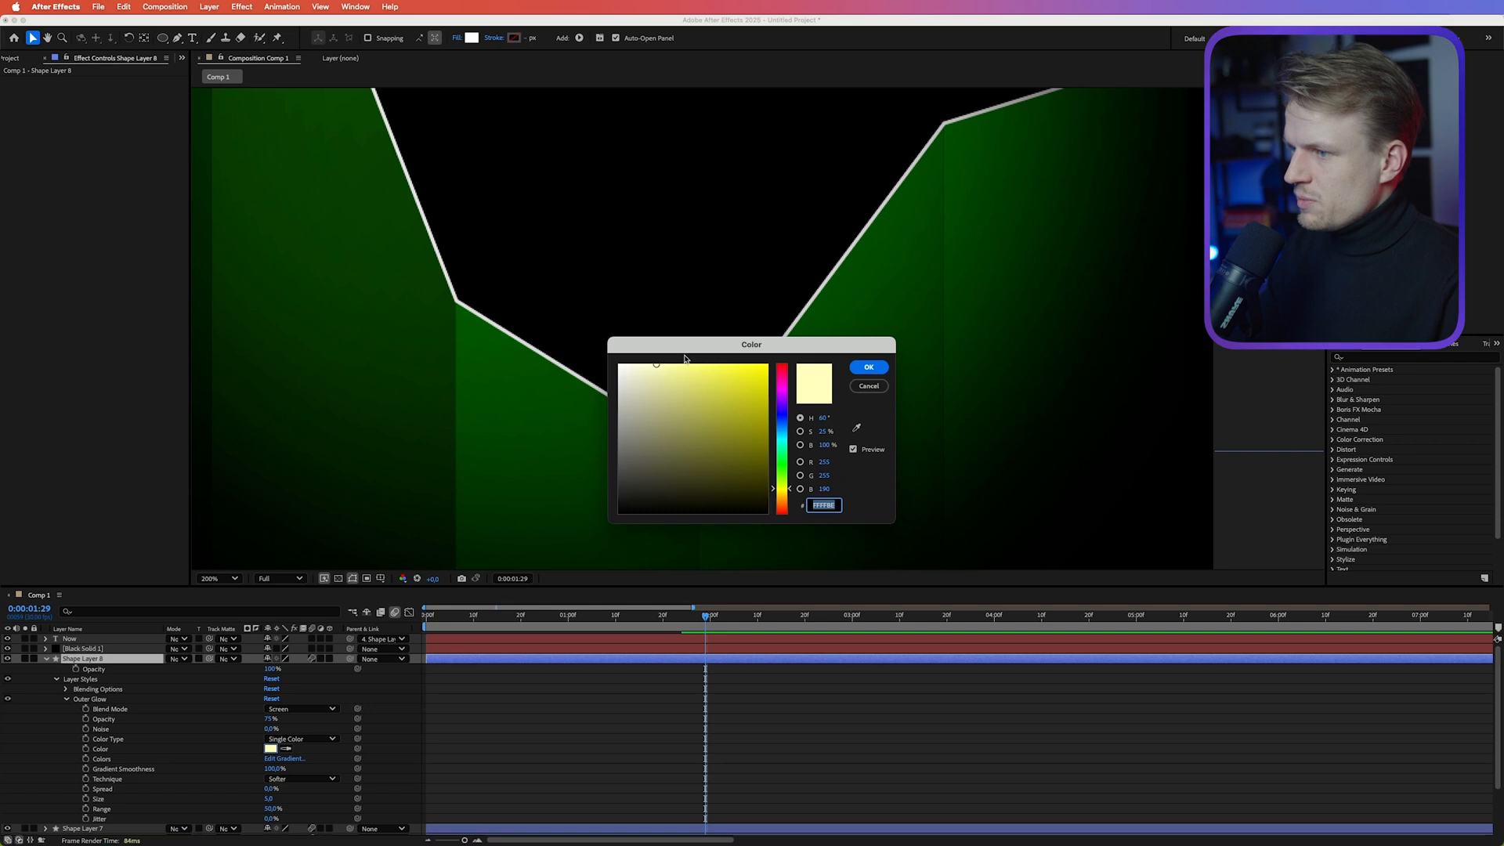
left_click_drag(784, 487, 782, 468)
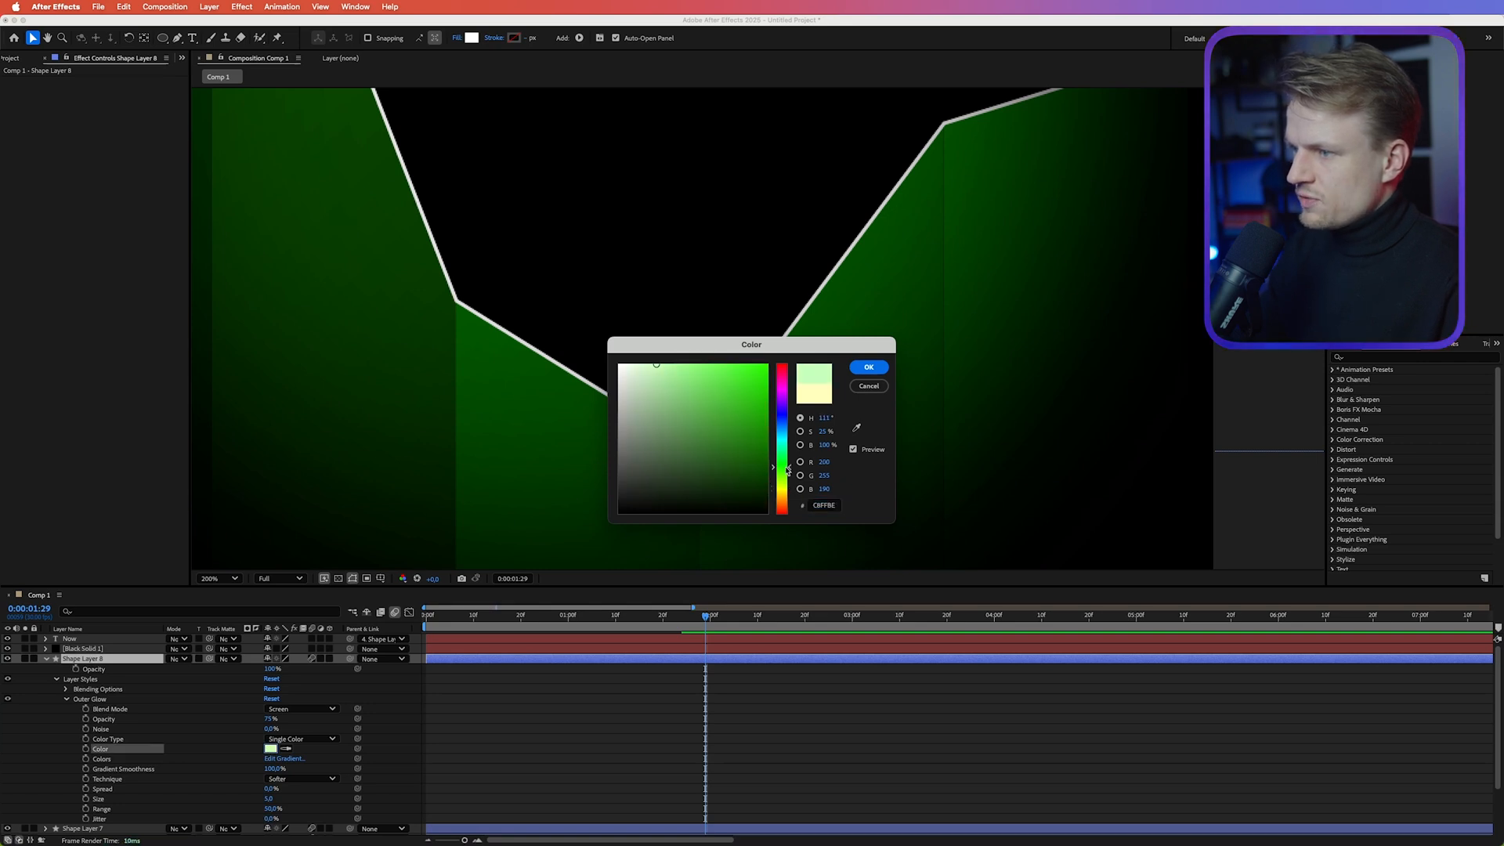
left_click(872, 369)
Step: Set the Outer Glow's blend mode to Normal, its opacity to 100% and its size to about 36
left_click(300, 709)
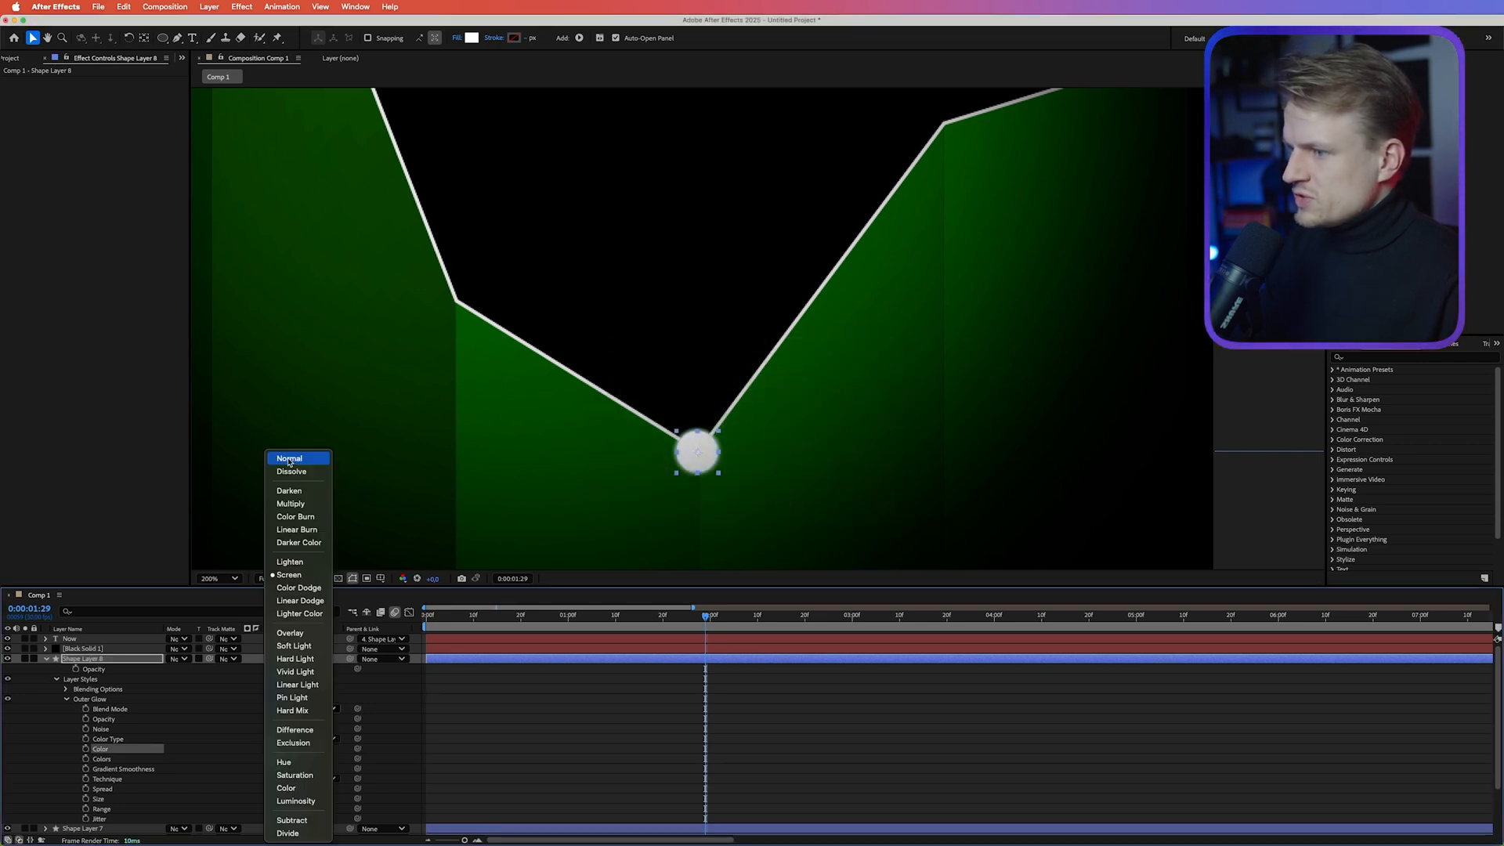
left_click(289, 458)
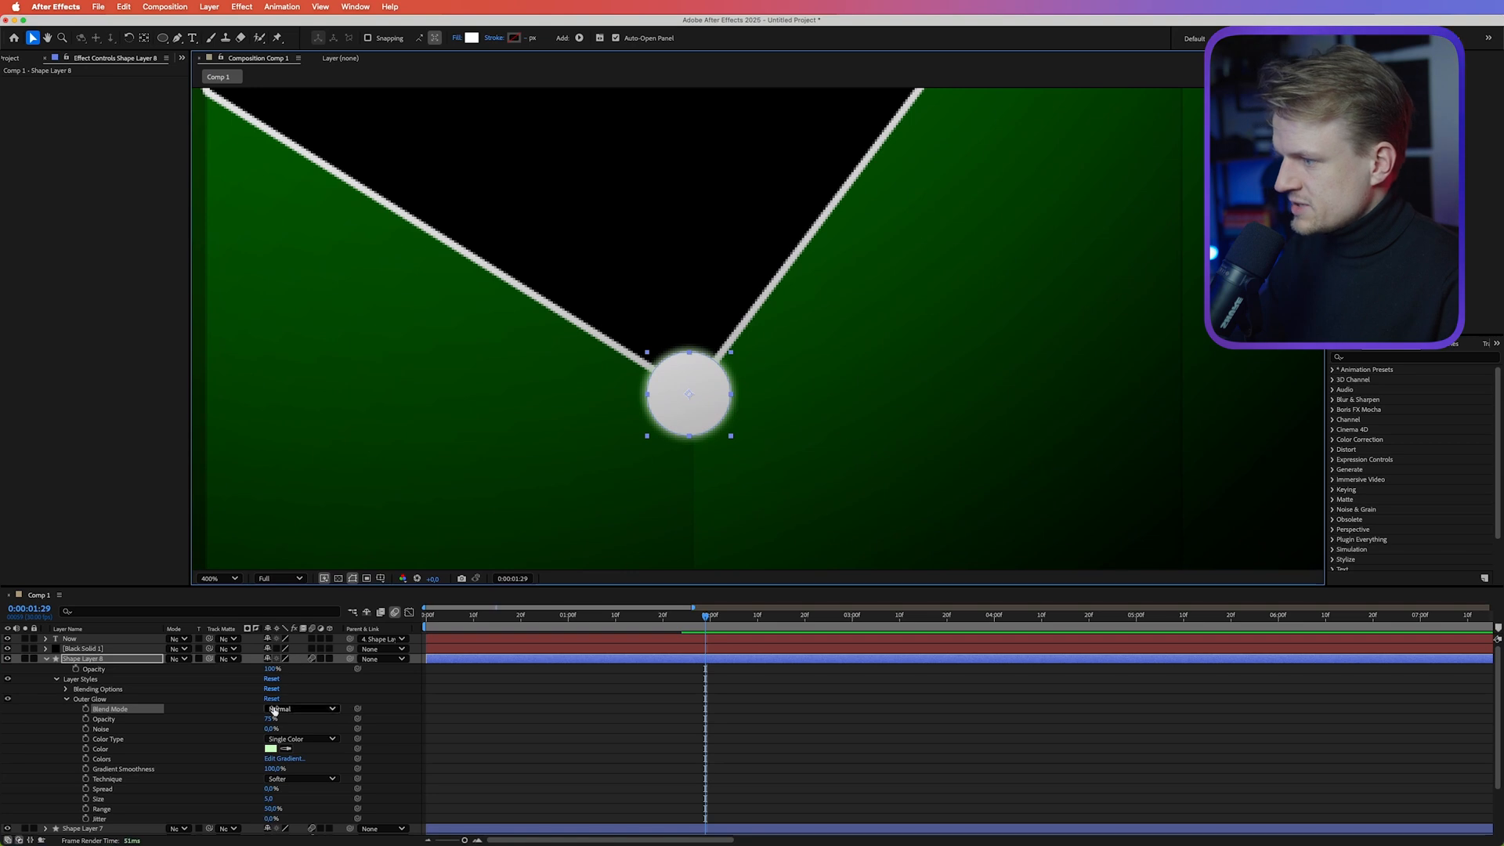
left_click_drag(270, 718, 522, 715)
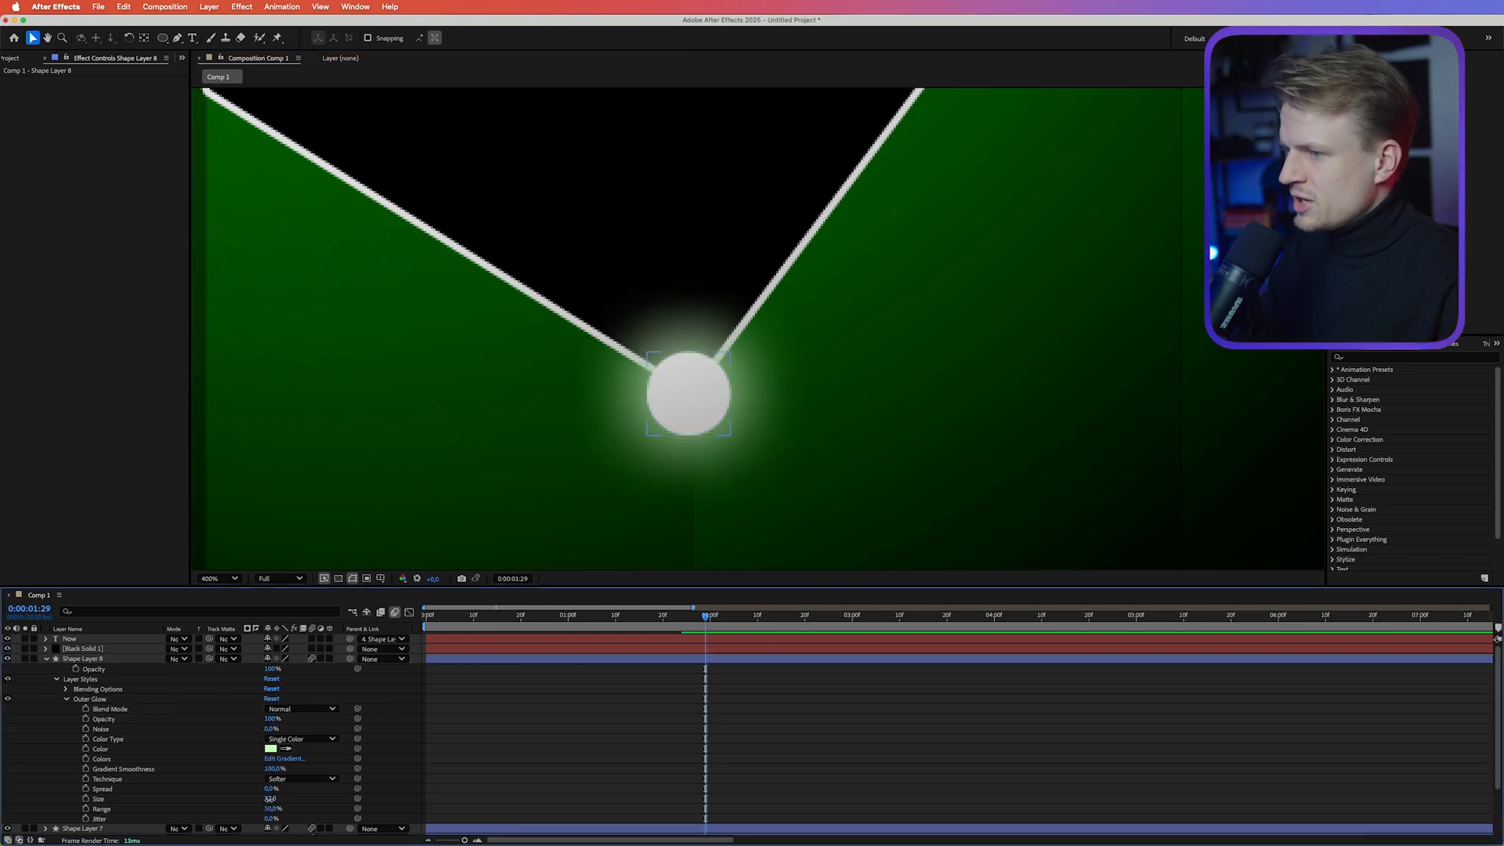
left_click(270, 799)
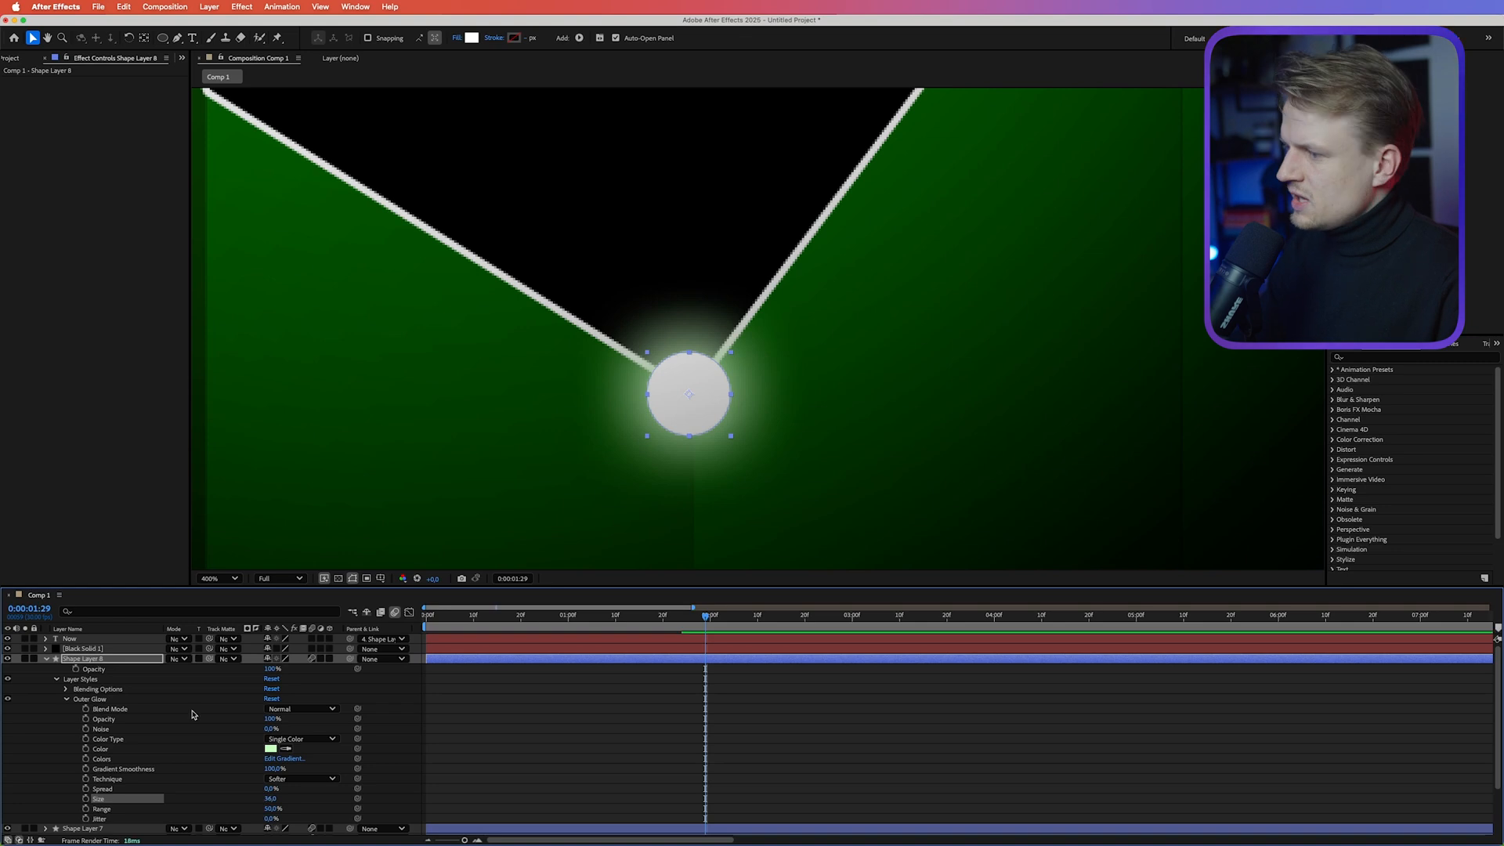
Step: Make the Outer Glow color a more saturated green, about 6CFF53, and deselect the circle to check the glow
left_click(272, 748)
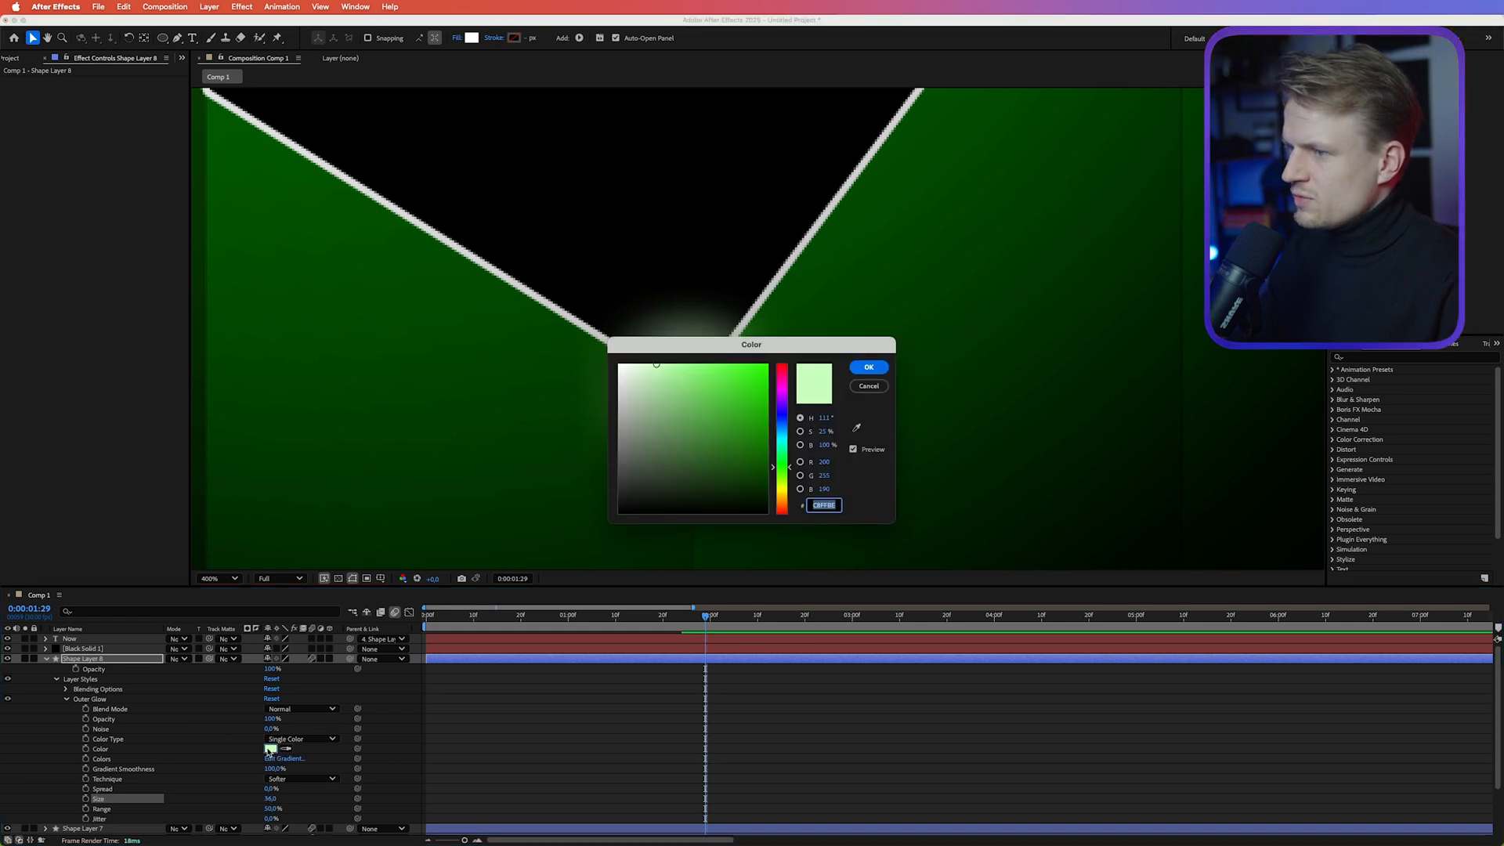
left_click_drag(948, 382, 971, 380)
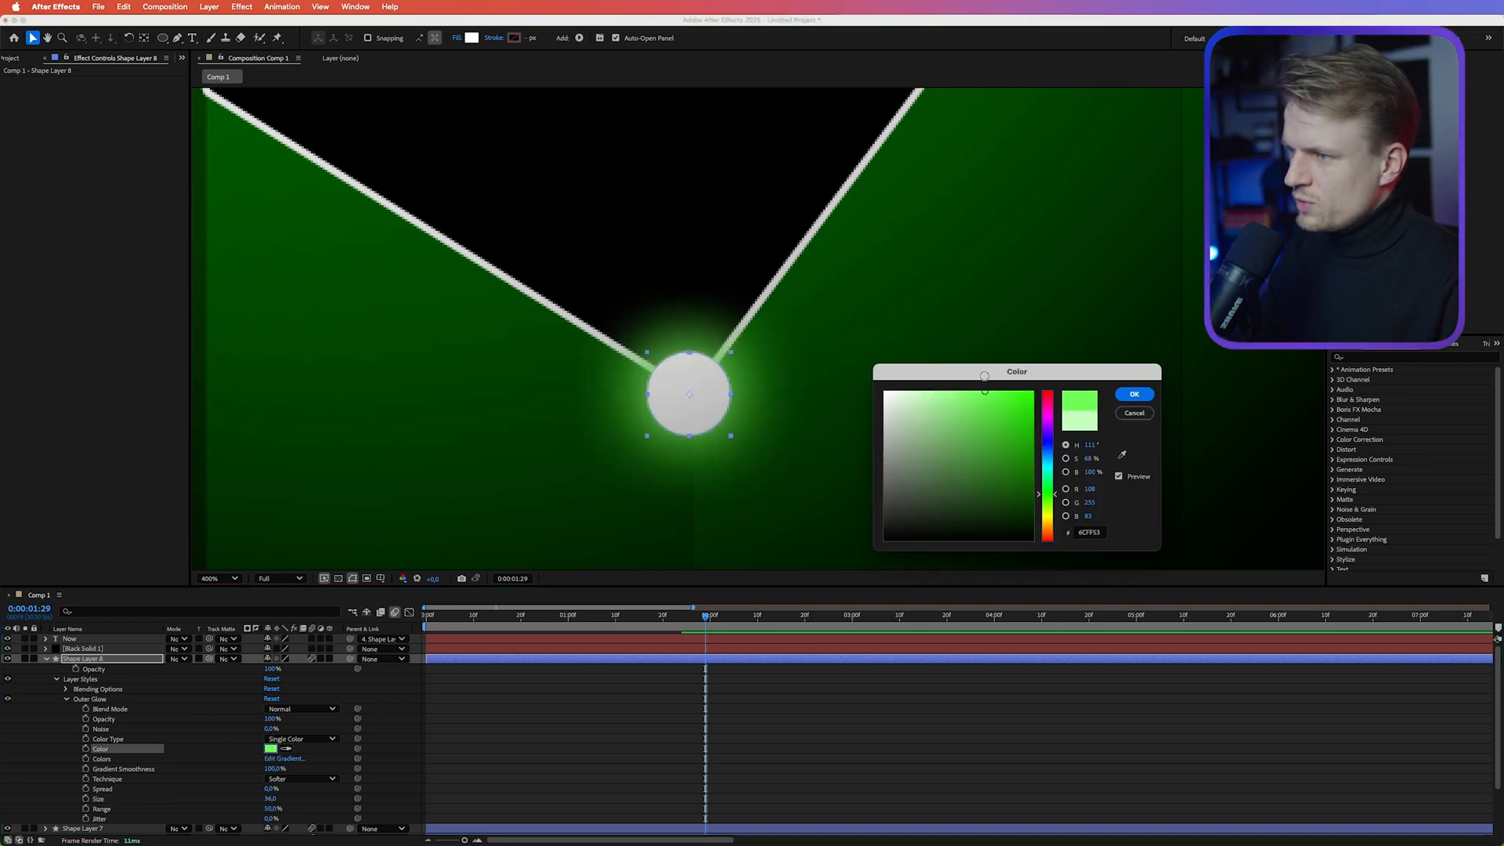
left_click(1134, 394)
key("super+shift+a")
scroll(853, 445, "down", 2)
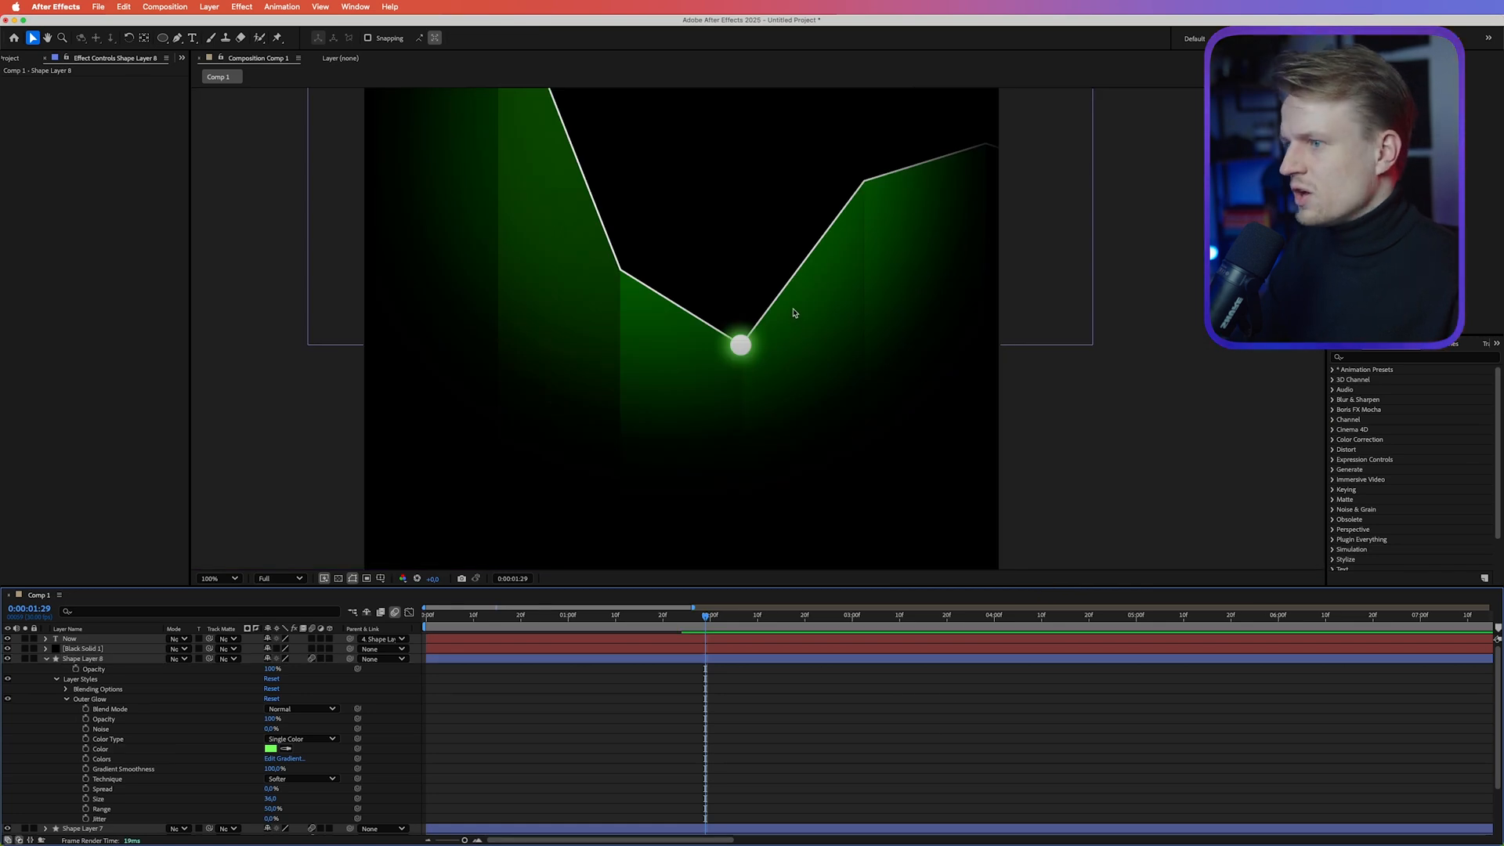
Step: Inspect the circle's green glow up close, and move the glowing circle layer above Black Solid 1 in the layer stack
scroll(755, 361, "up", 1)
scroll(760, 366, "up", 1)
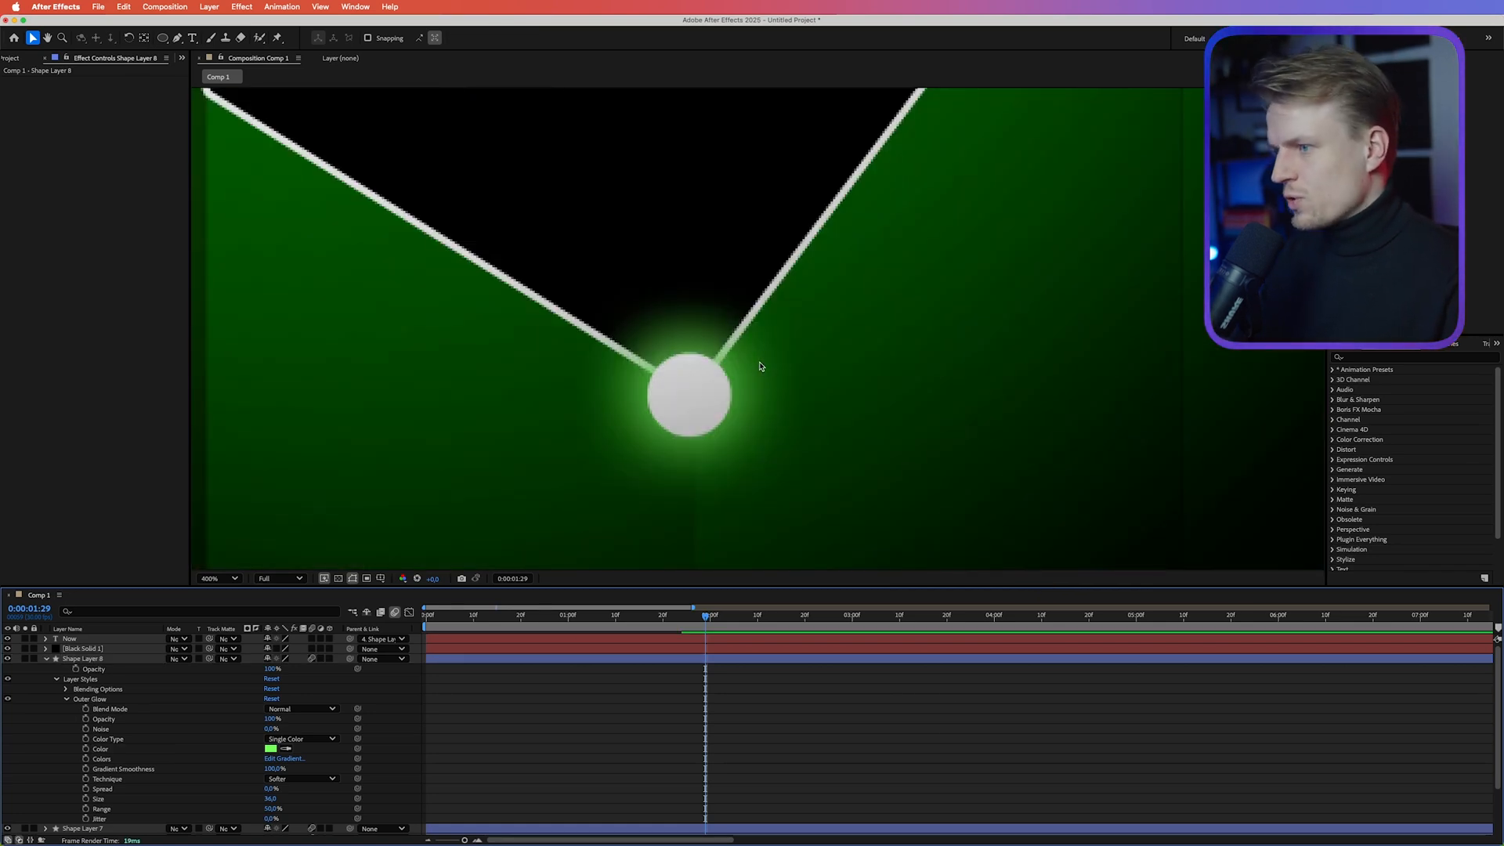
scroll(759, 367, "down", 2)
left_click(82, 657)
left_click_drag(86, 652, 86, 650)
left_click(554, 702)
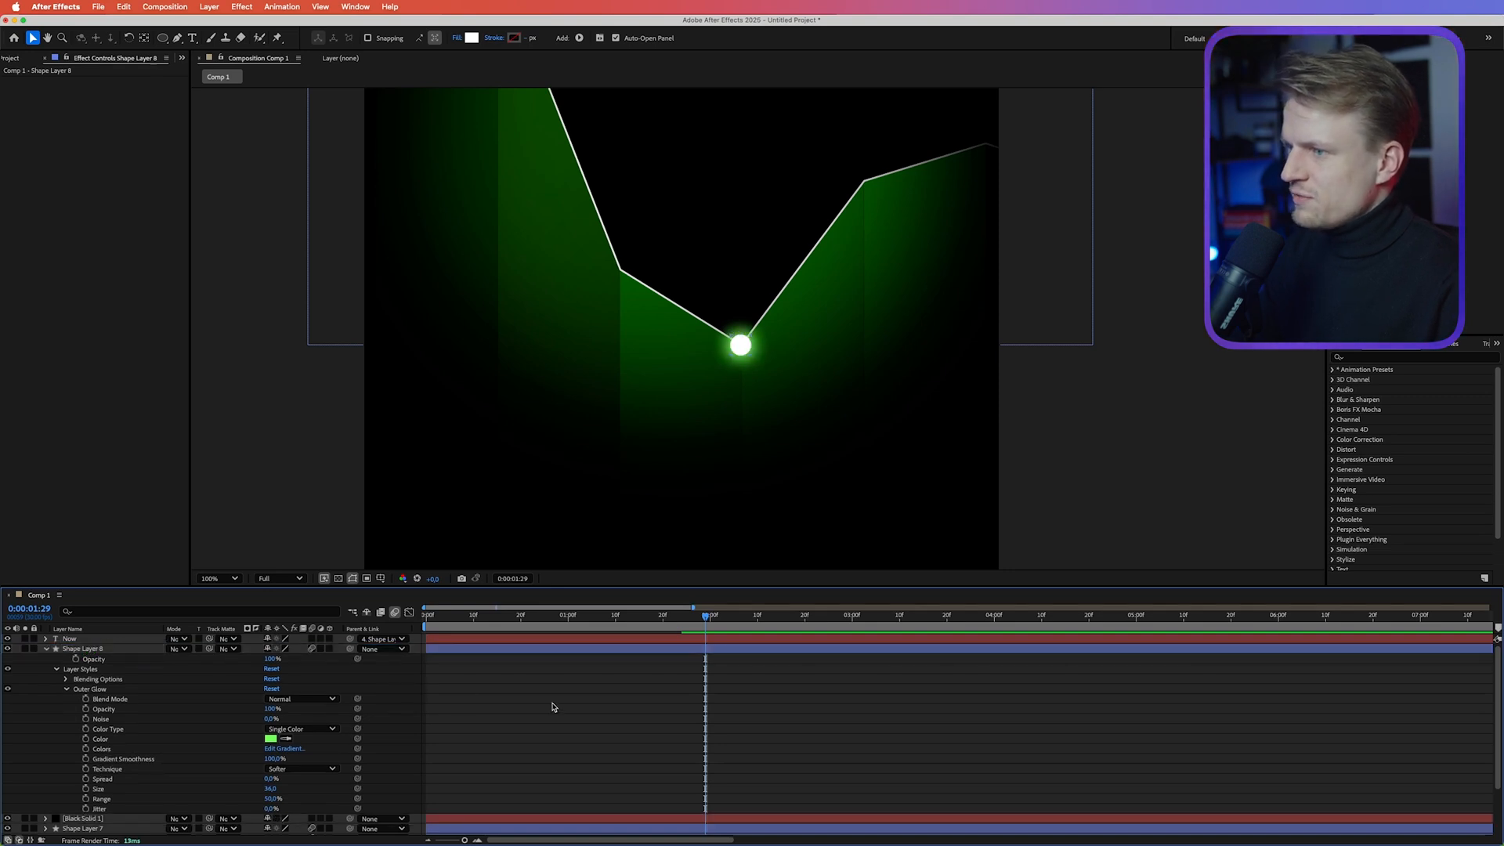
scroll(709, 439, "down", 2)
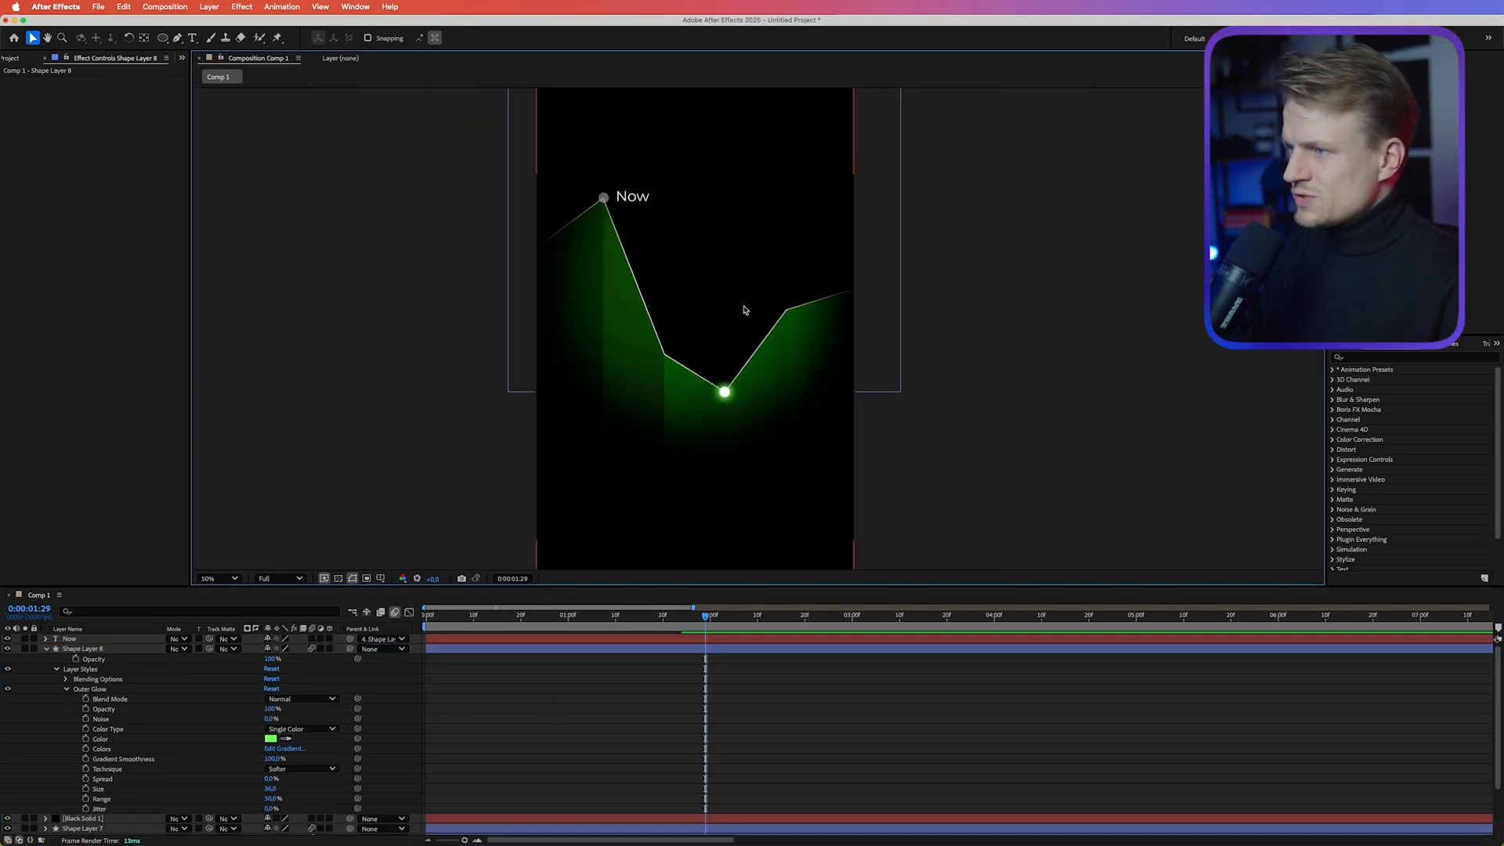
Step: Duplicate the Now text label and place the copy just to the right of the glowing circle
left_click(819, 638)
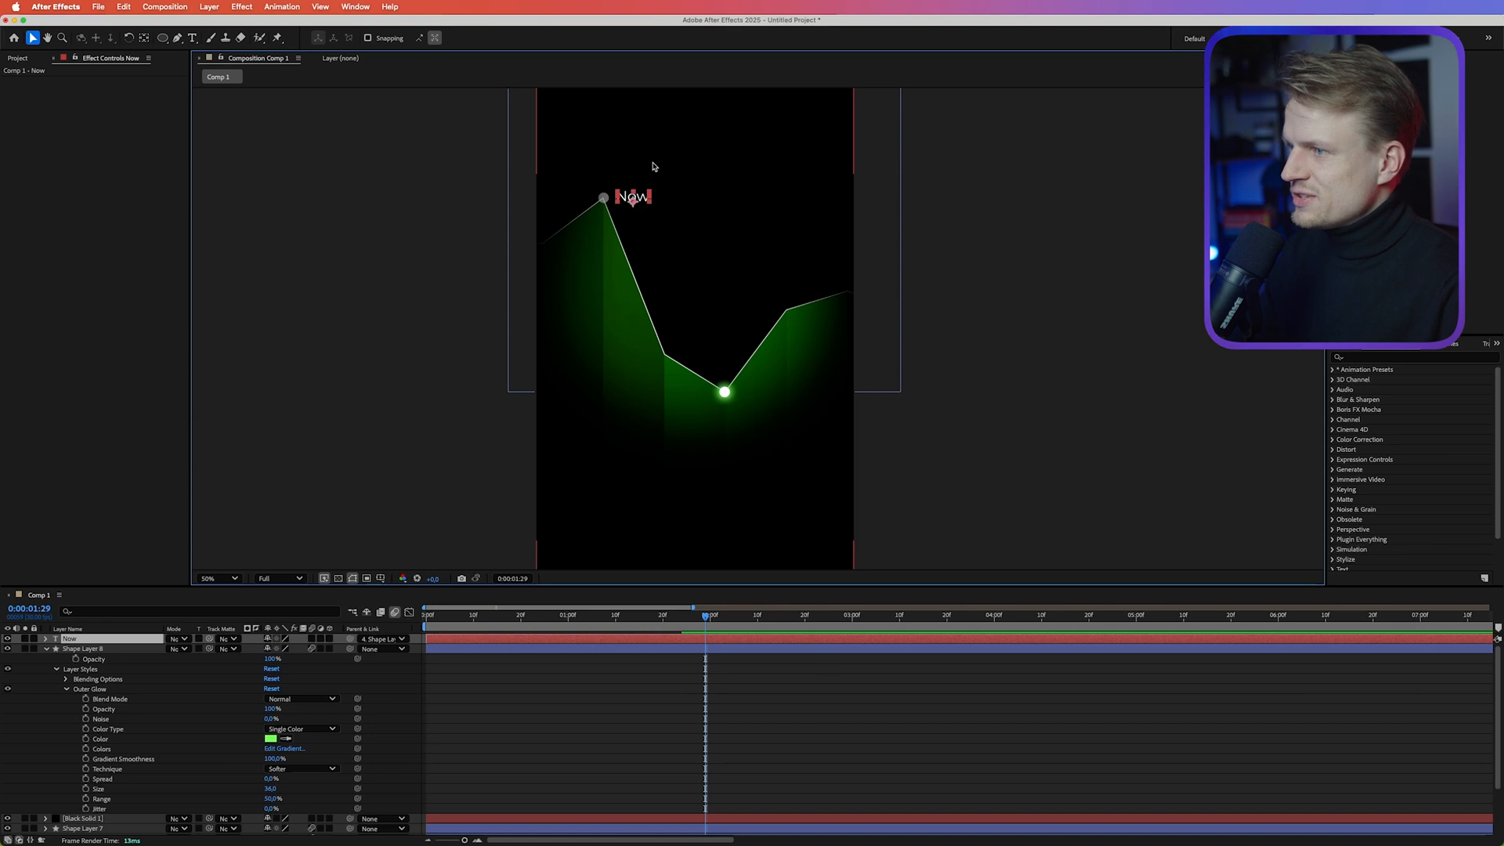
key("super+d")
left_click_drag(641, 201, 756, 393)
key("Return")
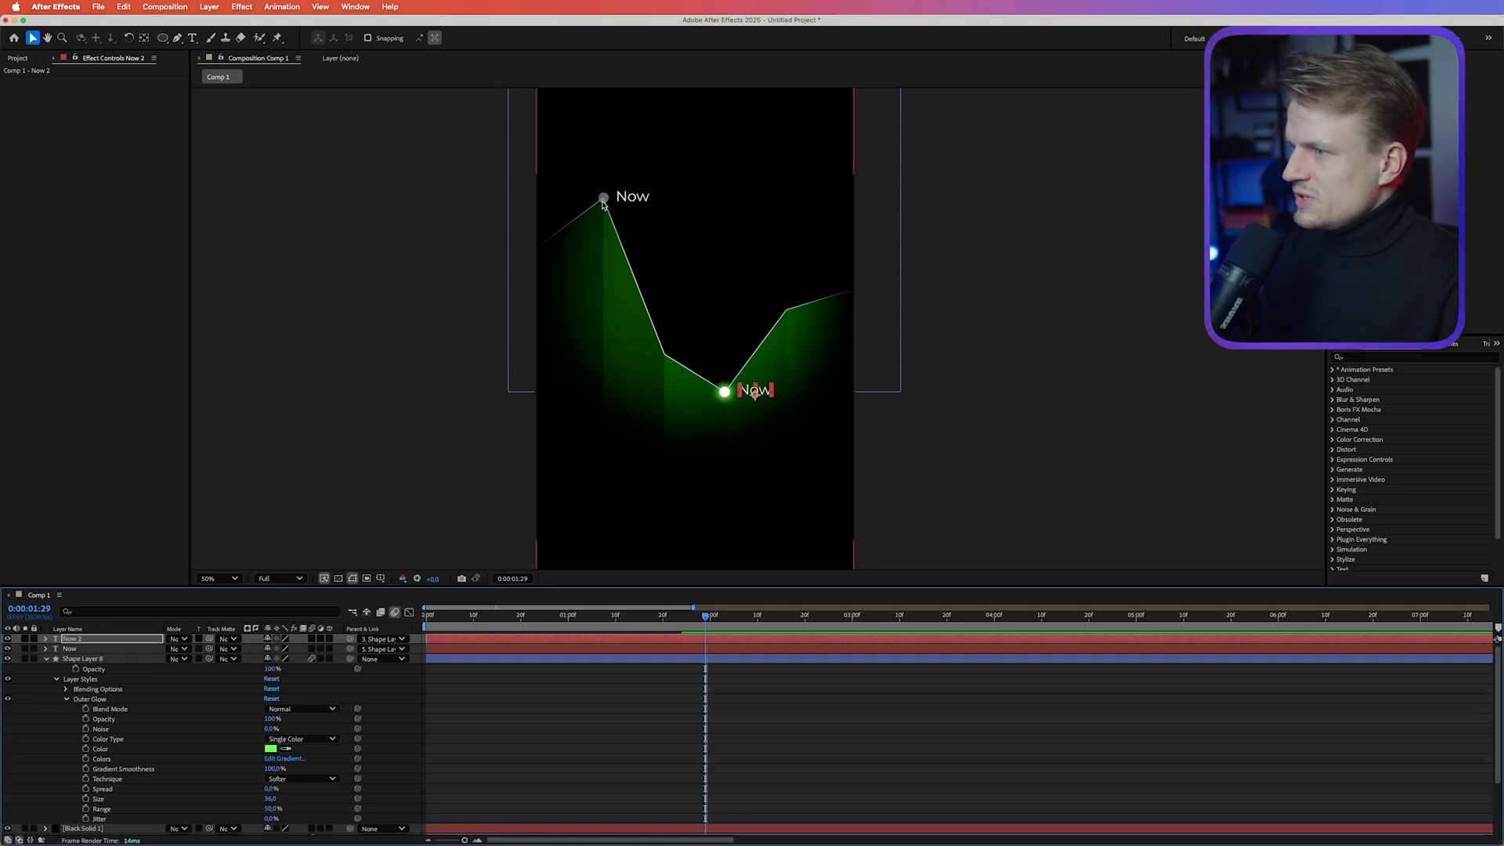
scroll(722, 391, "up", 2)
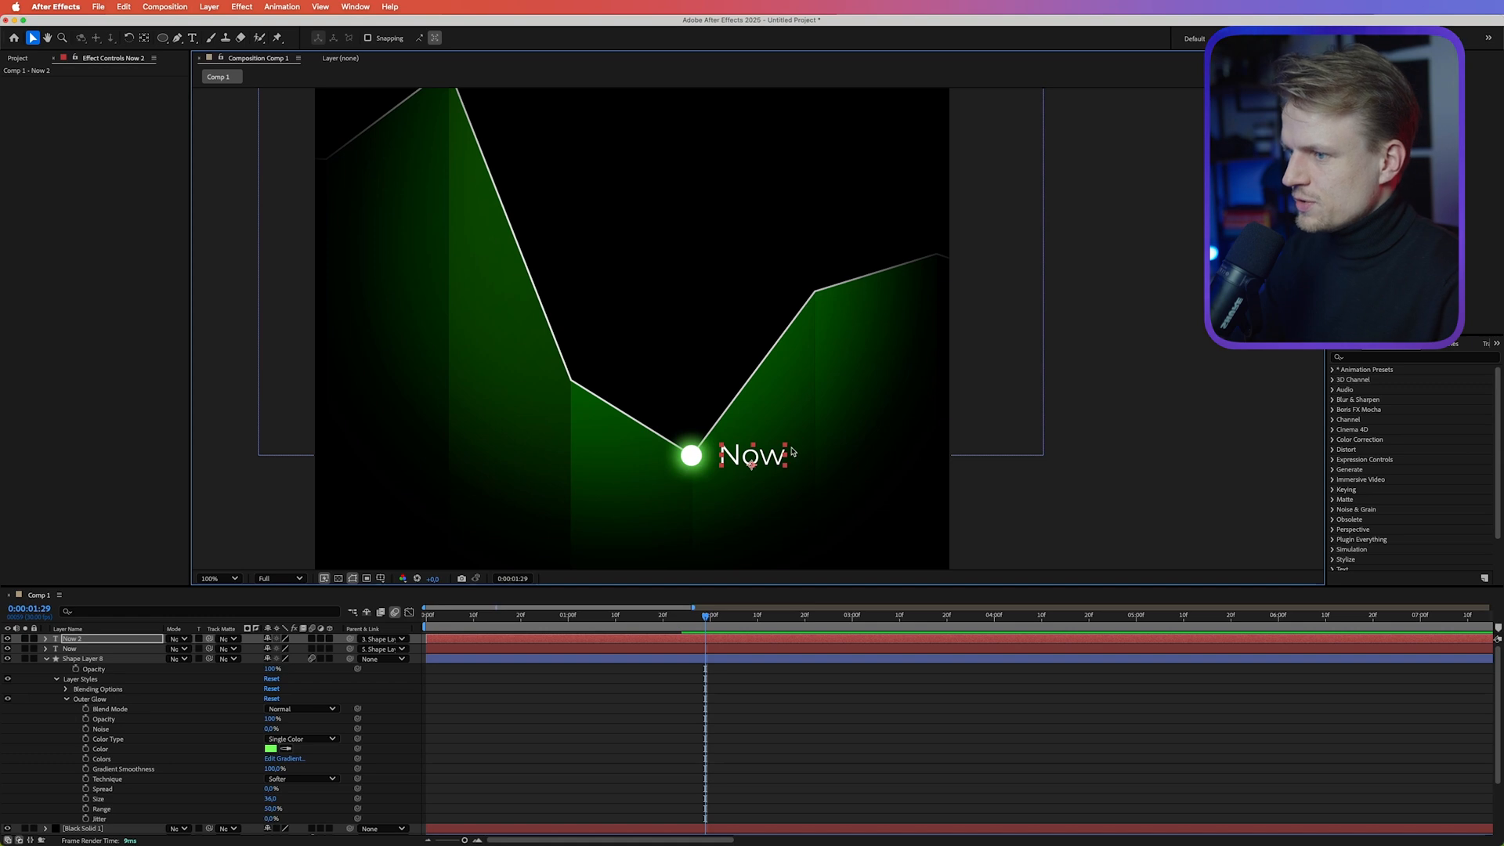
Step: Keyframe the glowing circle's scale at 100% at 0:00:01:22 and at 0% at about one second
left_click_drag(465, 839, 436, 840)
mouse_move(479, 619)
left_mouse_down()
mouse_move(441, 619)
mouse_move(489, 620)
left_mouse_up()
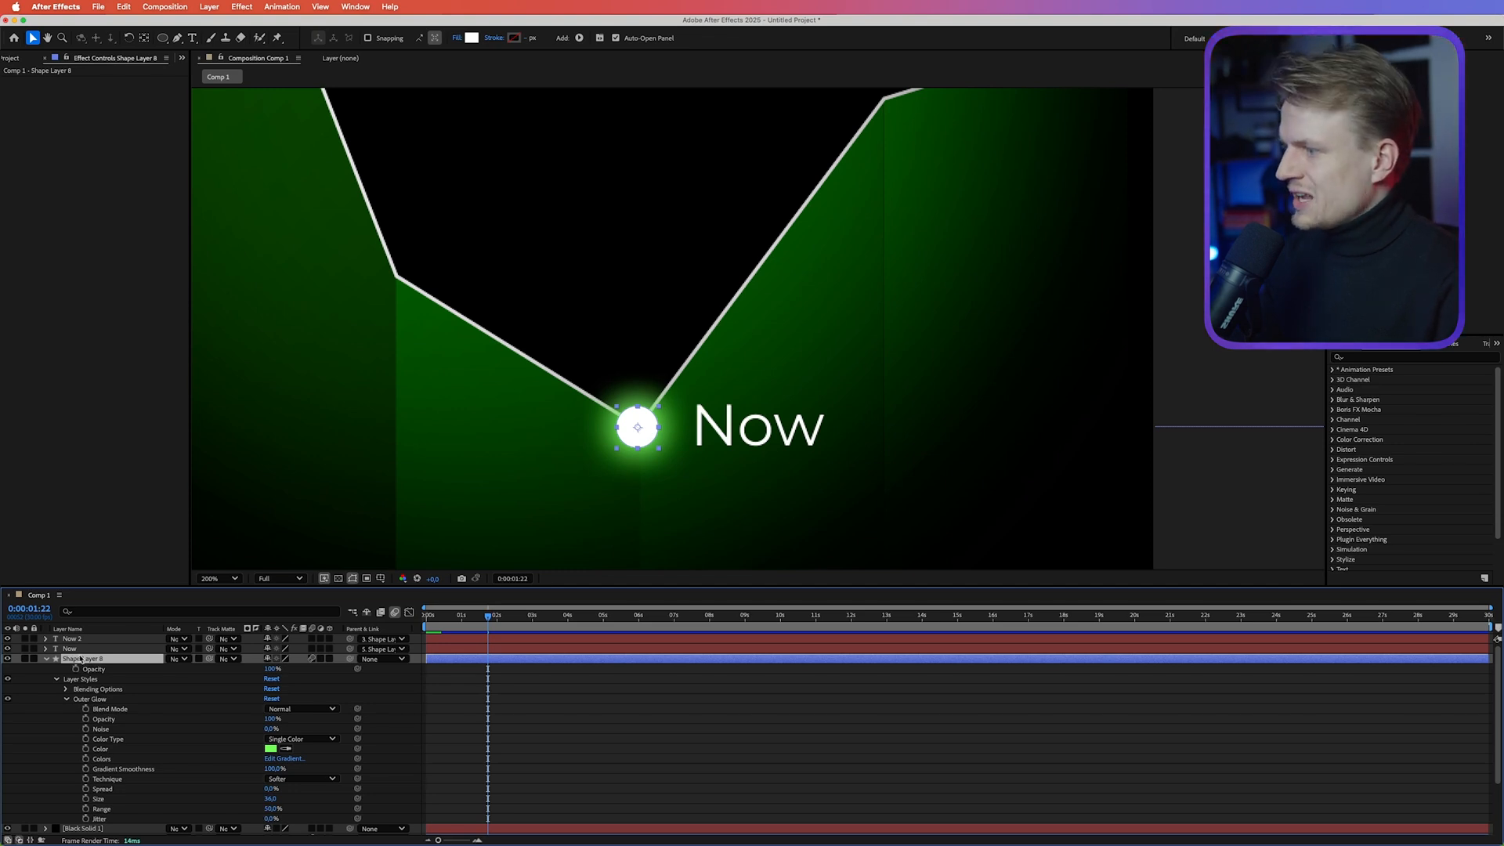
key("s")
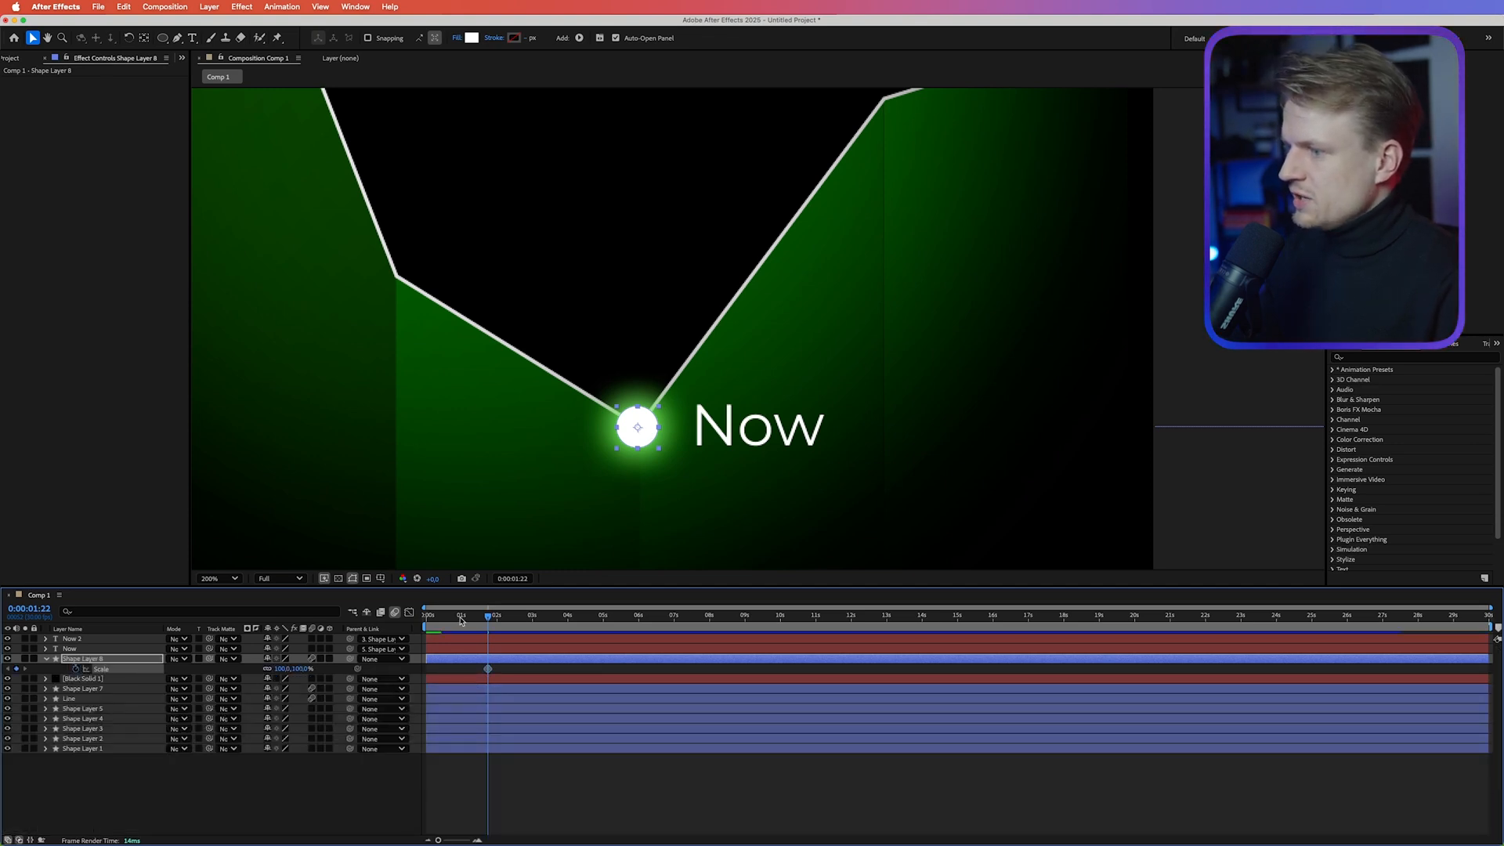
left_click(461, 620)
left_click_drag(299, 670, 220, 670)
Step: Set the parent of the duplicated text layer Now 2 to None
mouse_move(491, 621)
left_mouse_down()
mouse_move(476, 623)
mouse_move(497, 621)
left_mouse_up()
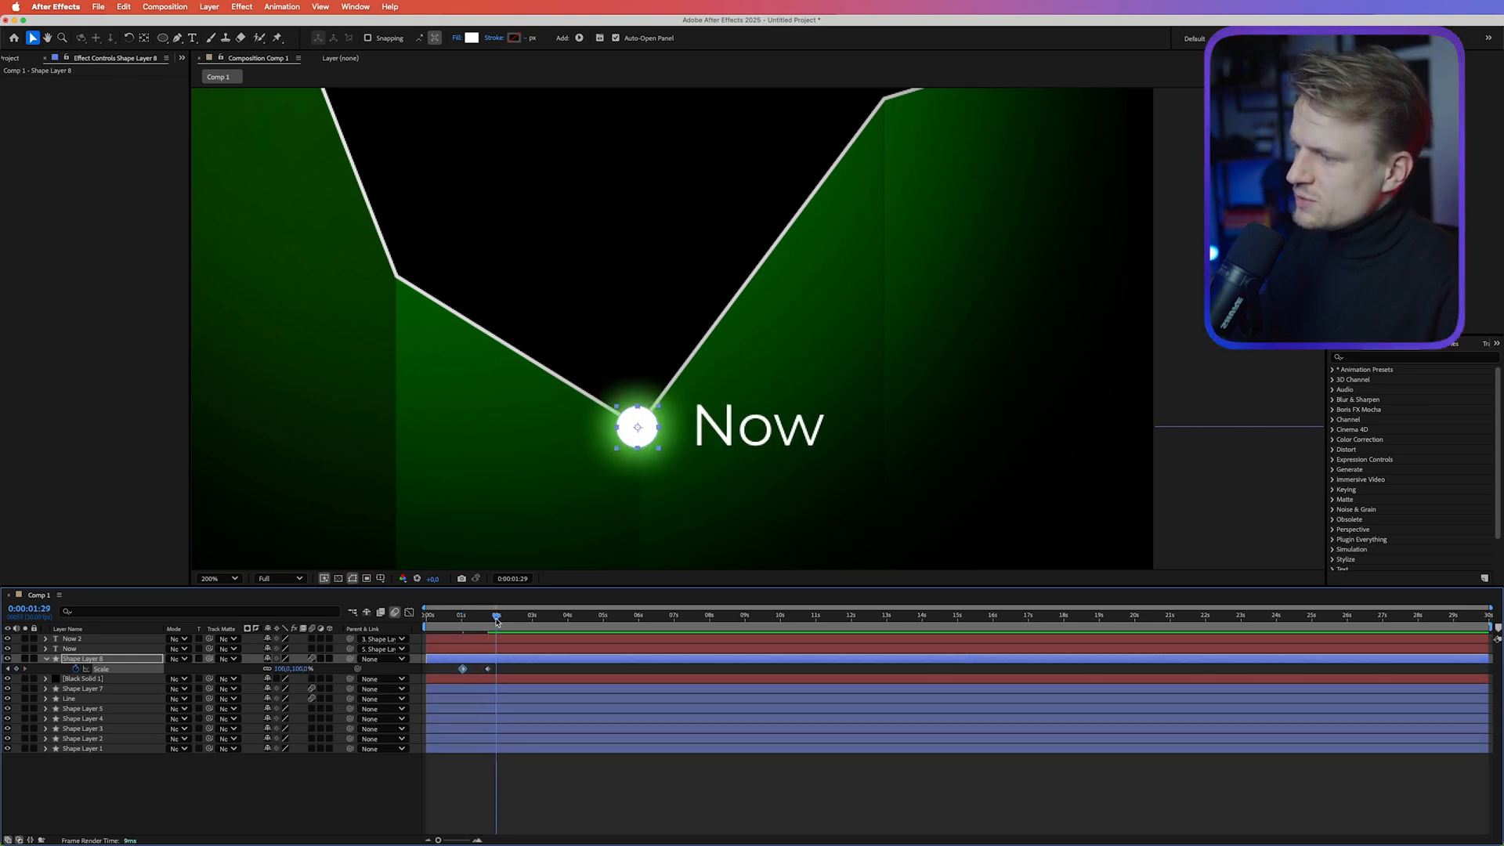
left_click(383, 640)
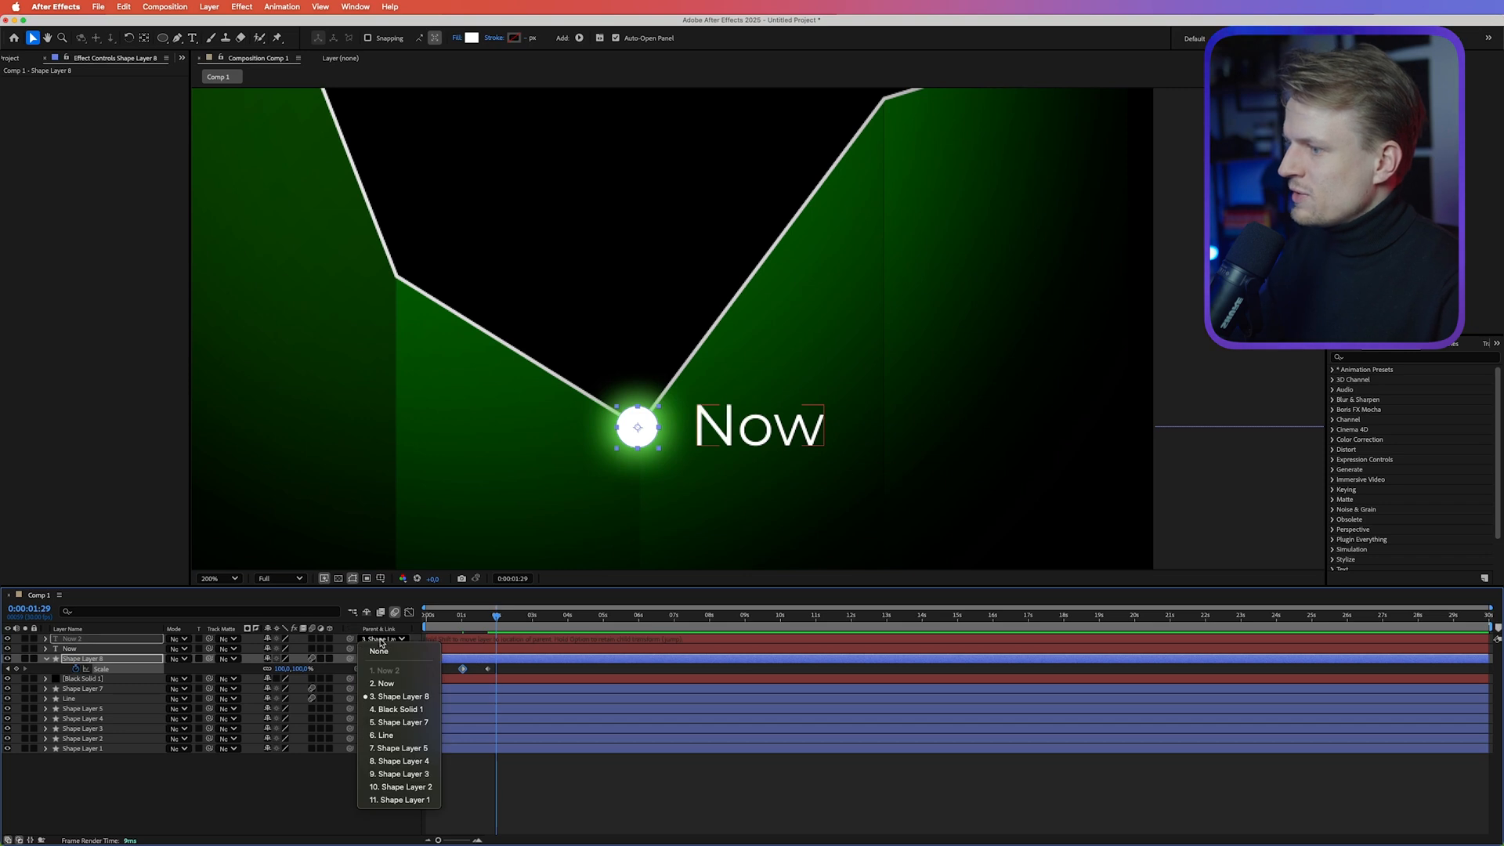
left_click(379, 649)
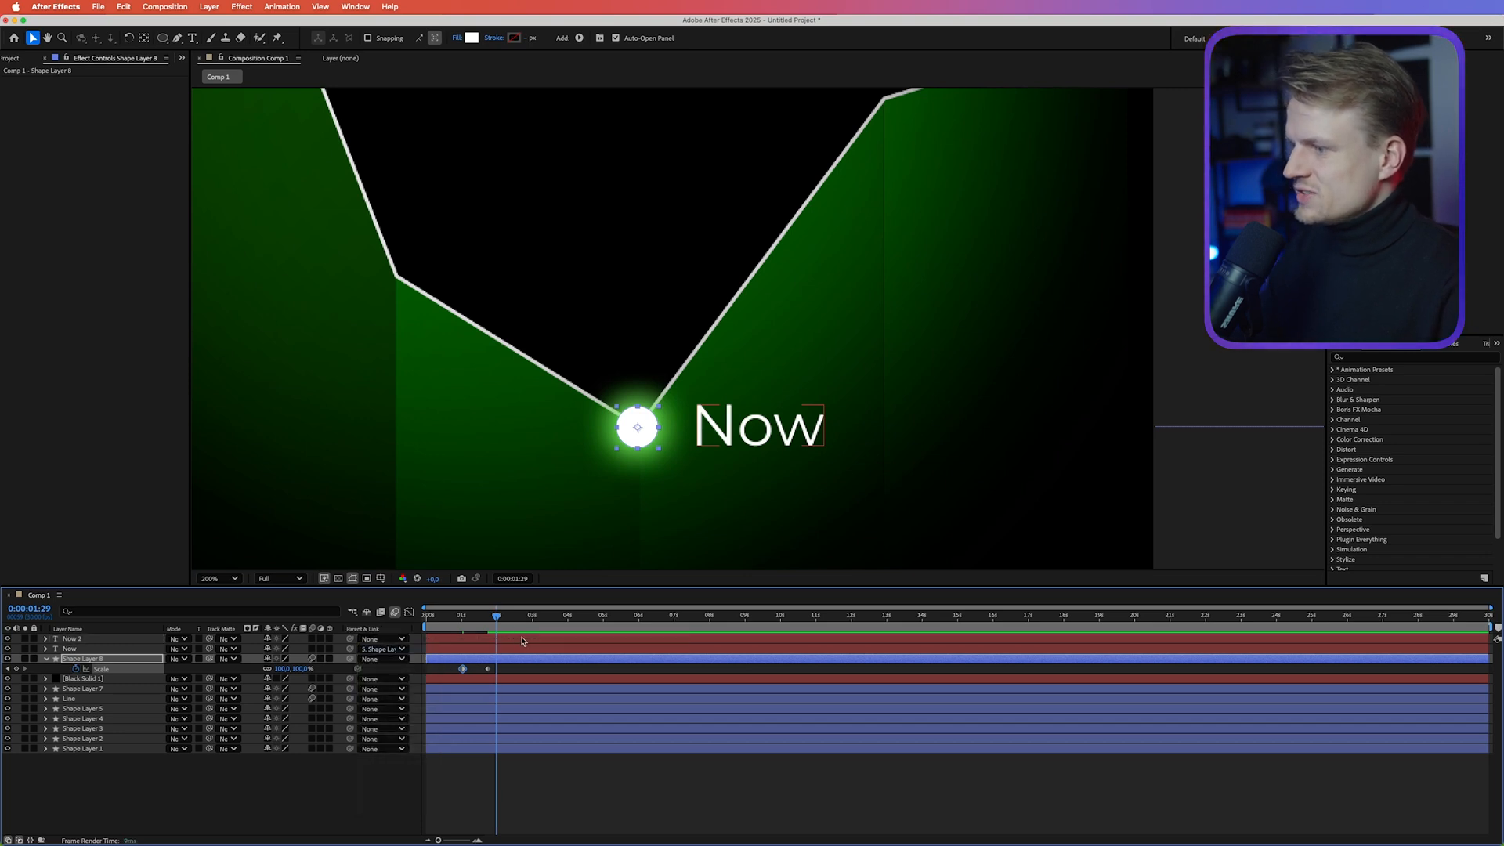
Step: Apply Easy Ease to the glowing circle's scale keyframes and preview the circle's pop-in animation
mouse_move(492, 621)
left_mouse_down()
mouse_move(450, 620)
mouse_move(490, 620)
left_mouse_up()
left_click(488, 669)
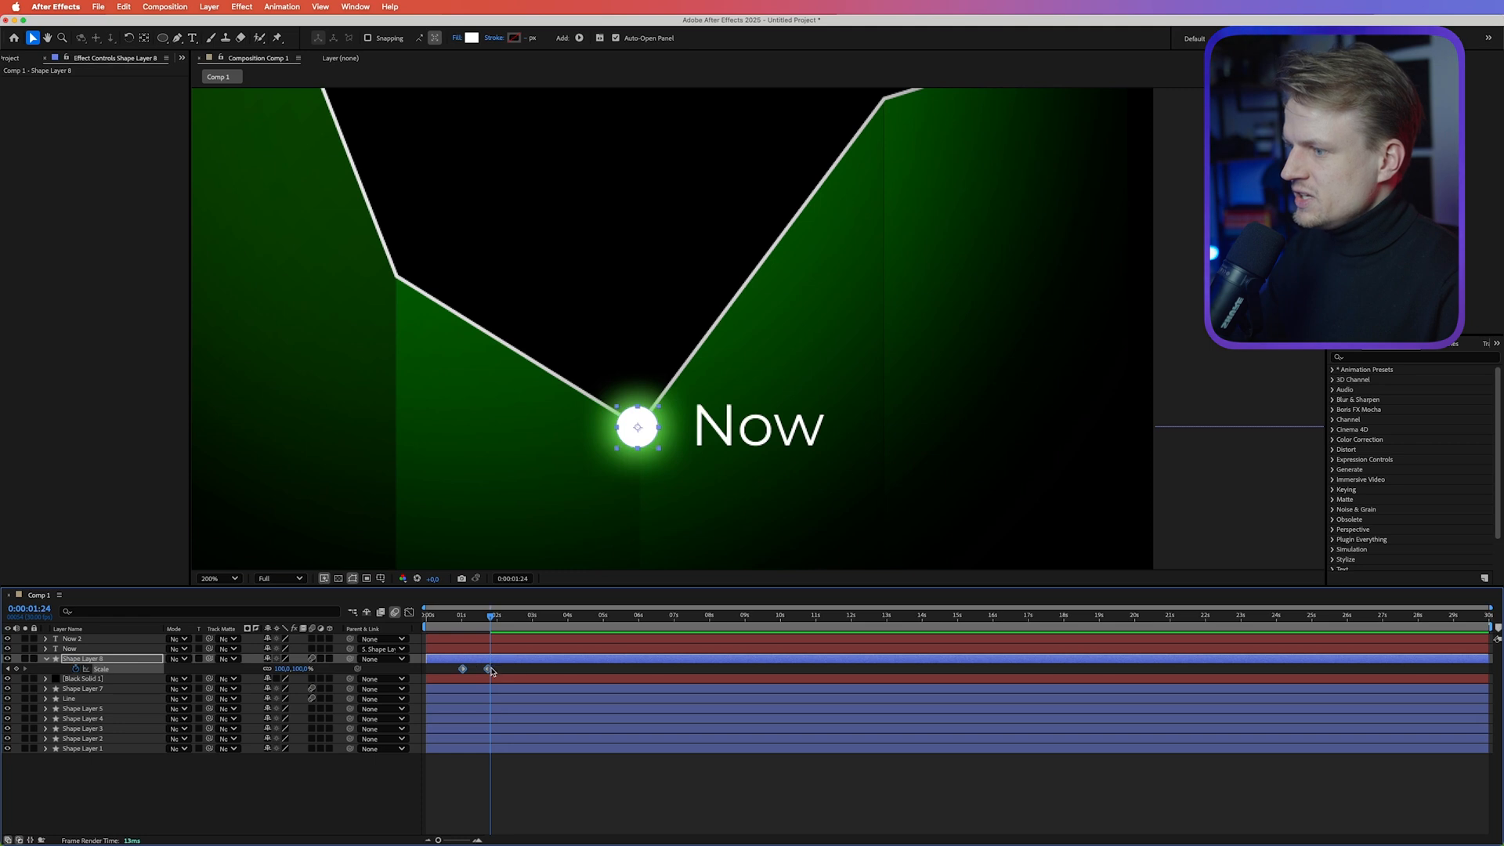
right_click(489, 670)
mouse_move(552, 832)
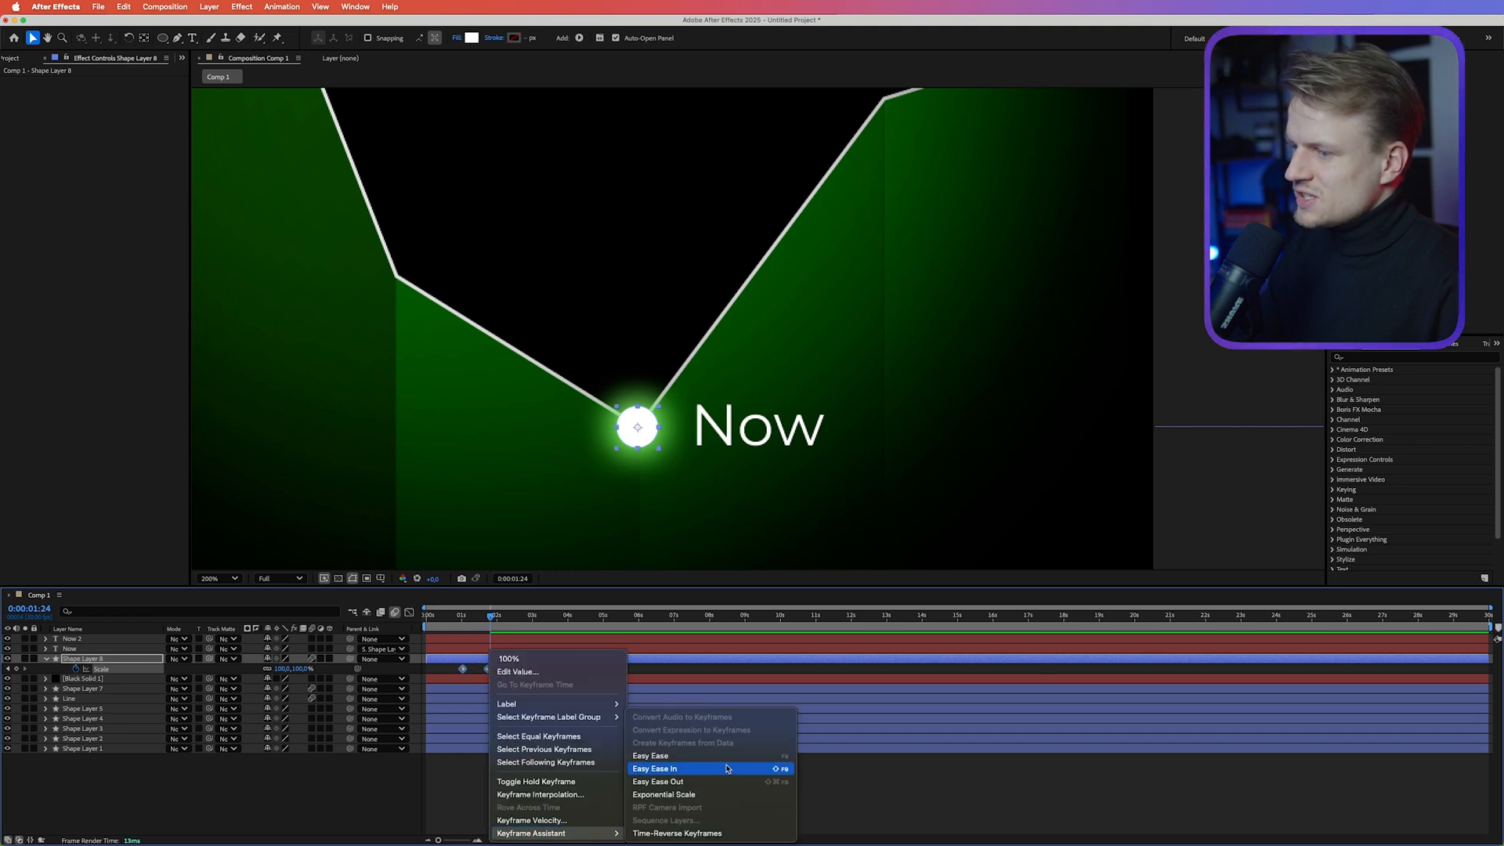
left_click(722, 755)
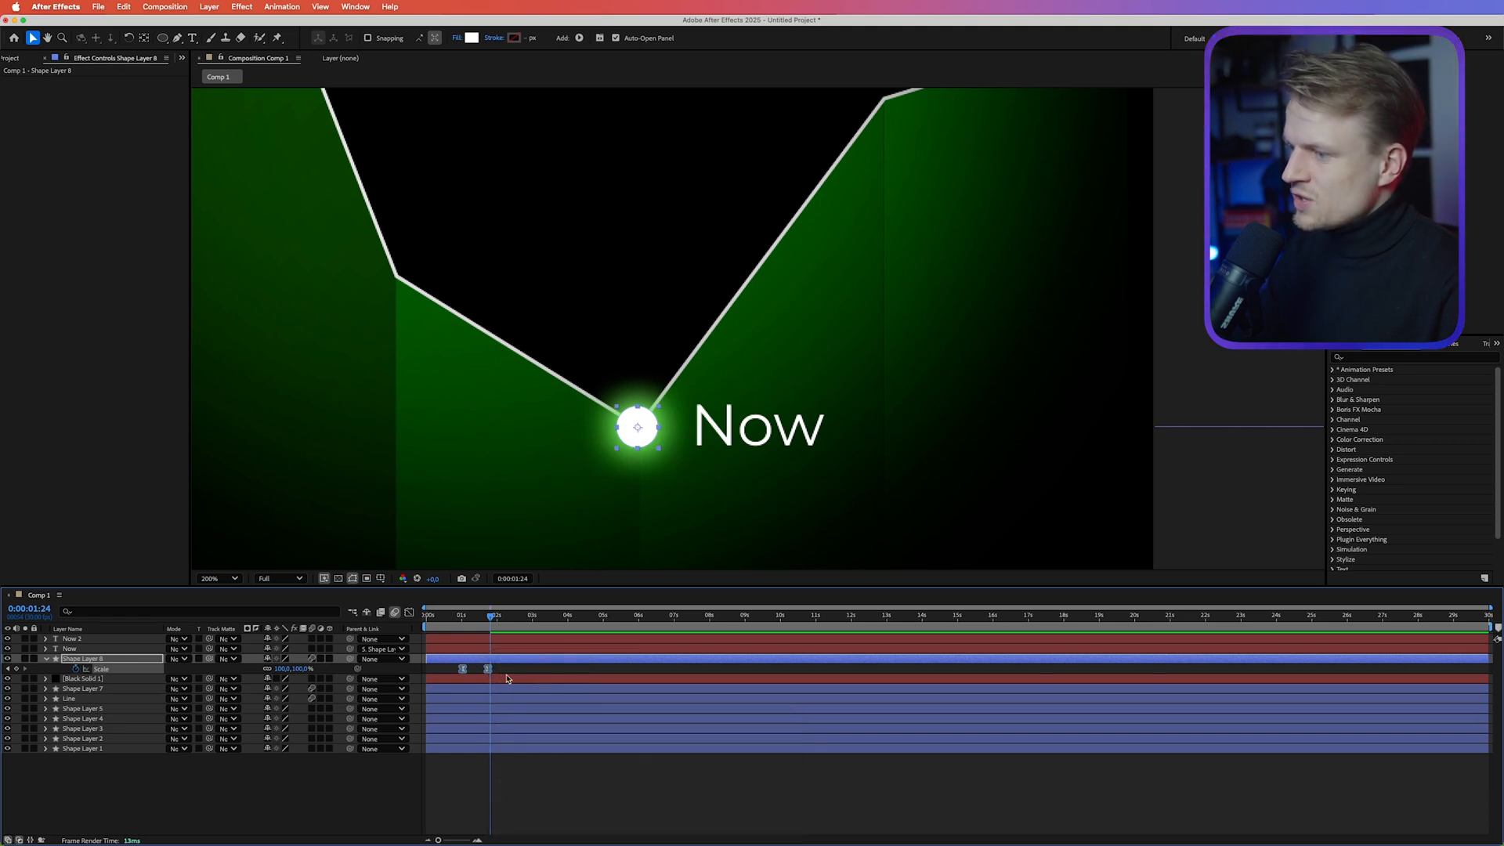
left_click(458, 624)
key("space")
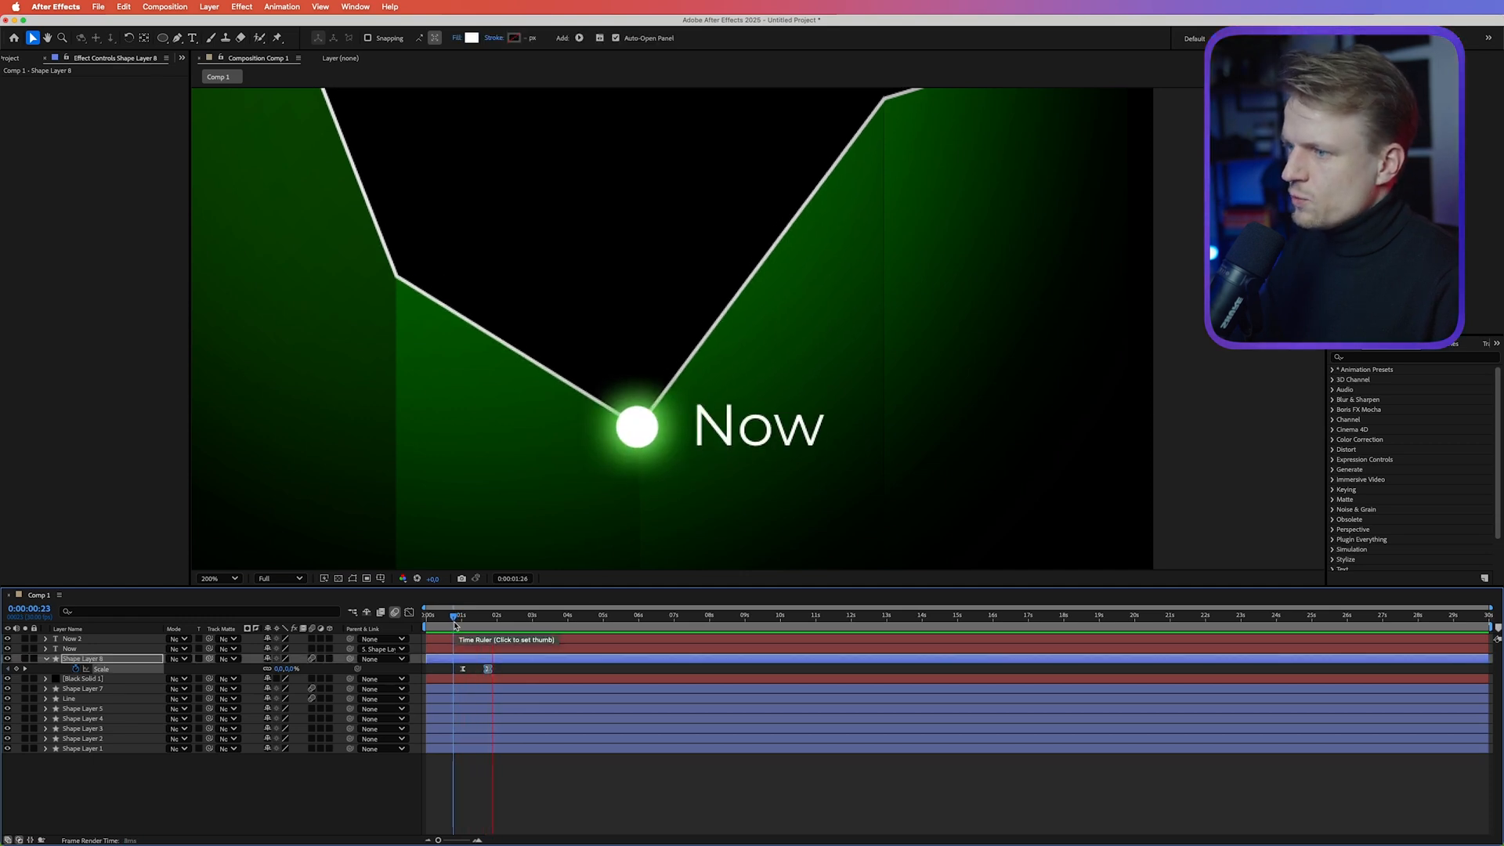
left_click(454, 623)
key("space")
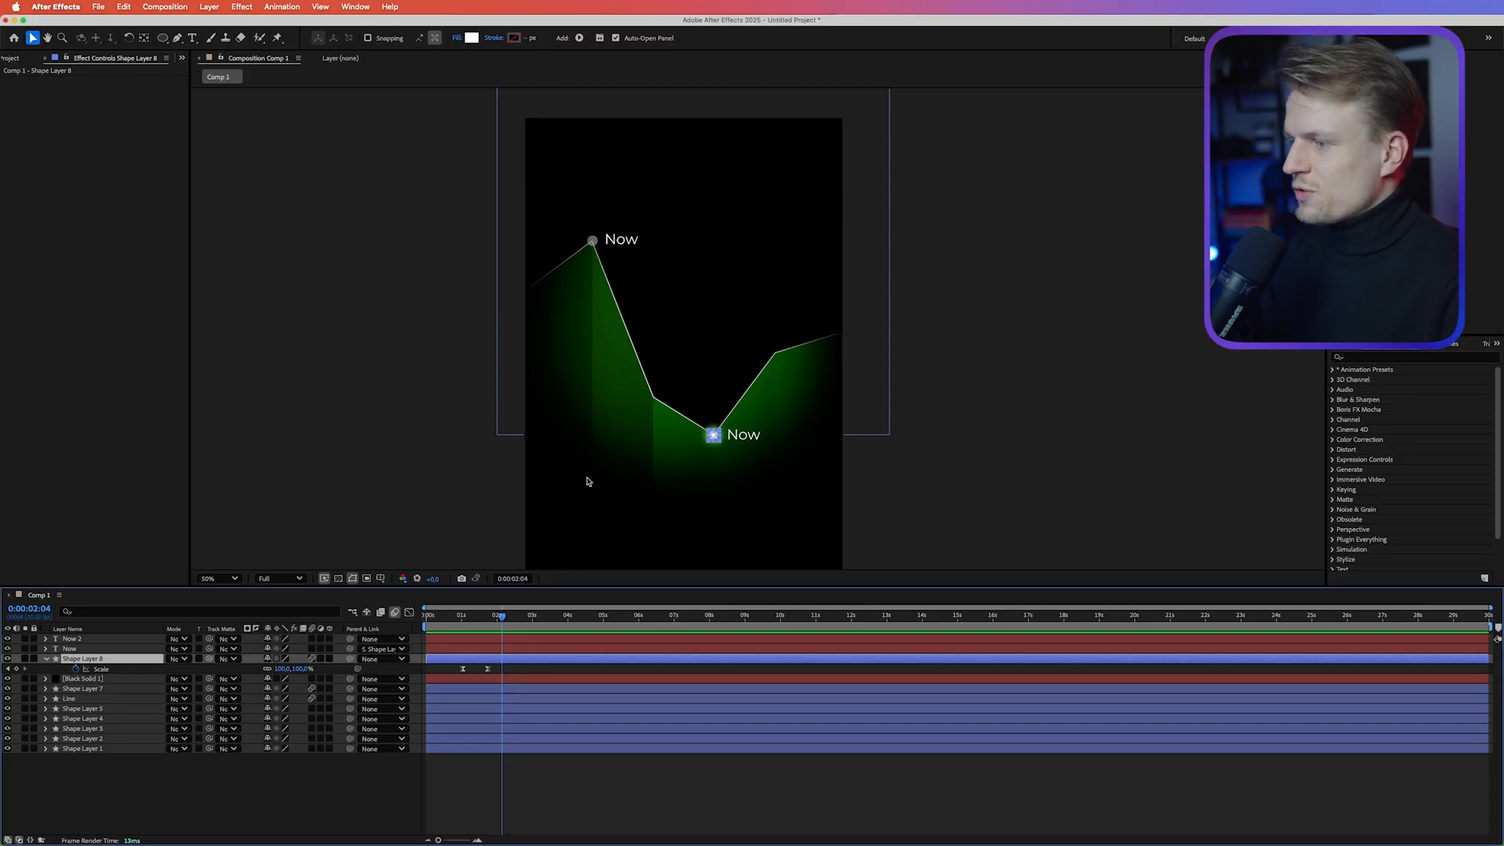
left_click(500, 638)
left_click(493, 749, "shift")
left_click(537, 791)
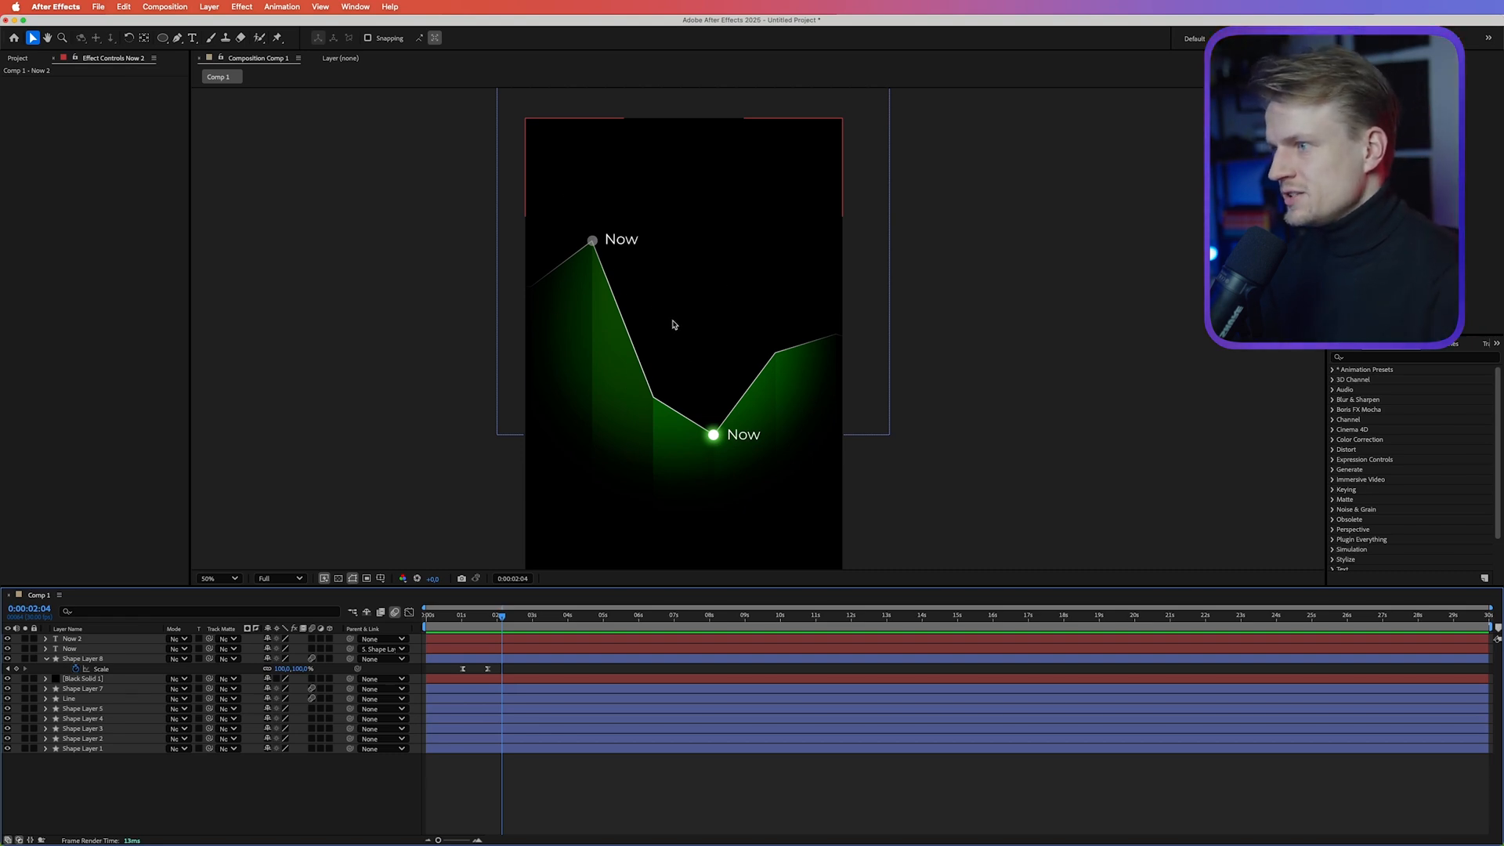
Step: Reveal the Line layer's Path property and add a path keyframe at 0:00:02:04
scroll(673, 324, "up", 1)
left_click_drag(638, 309, 862, 336)
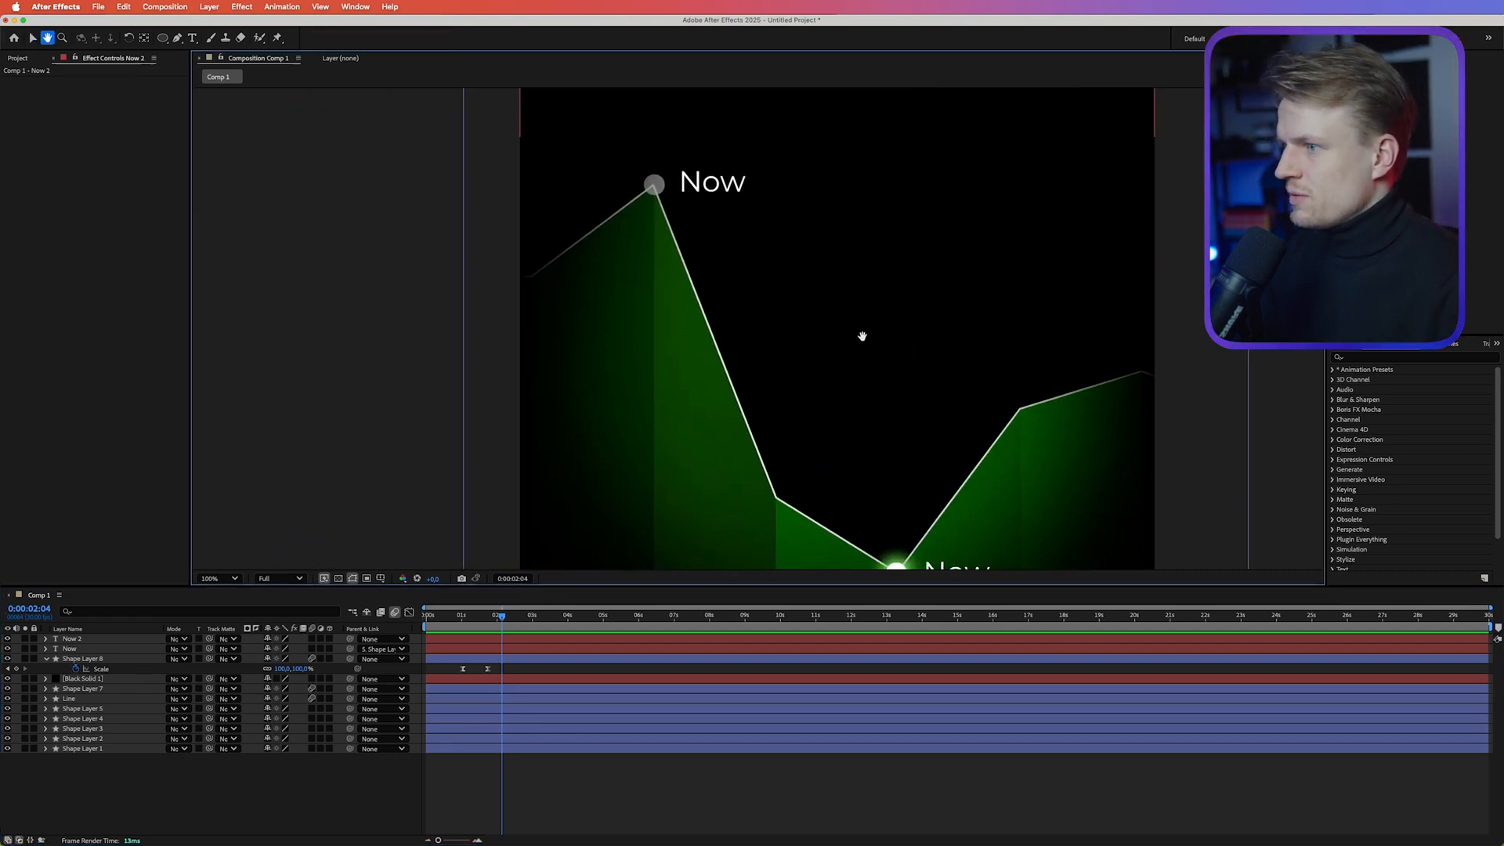
left_click(108, 689)
left_click(86, 698)
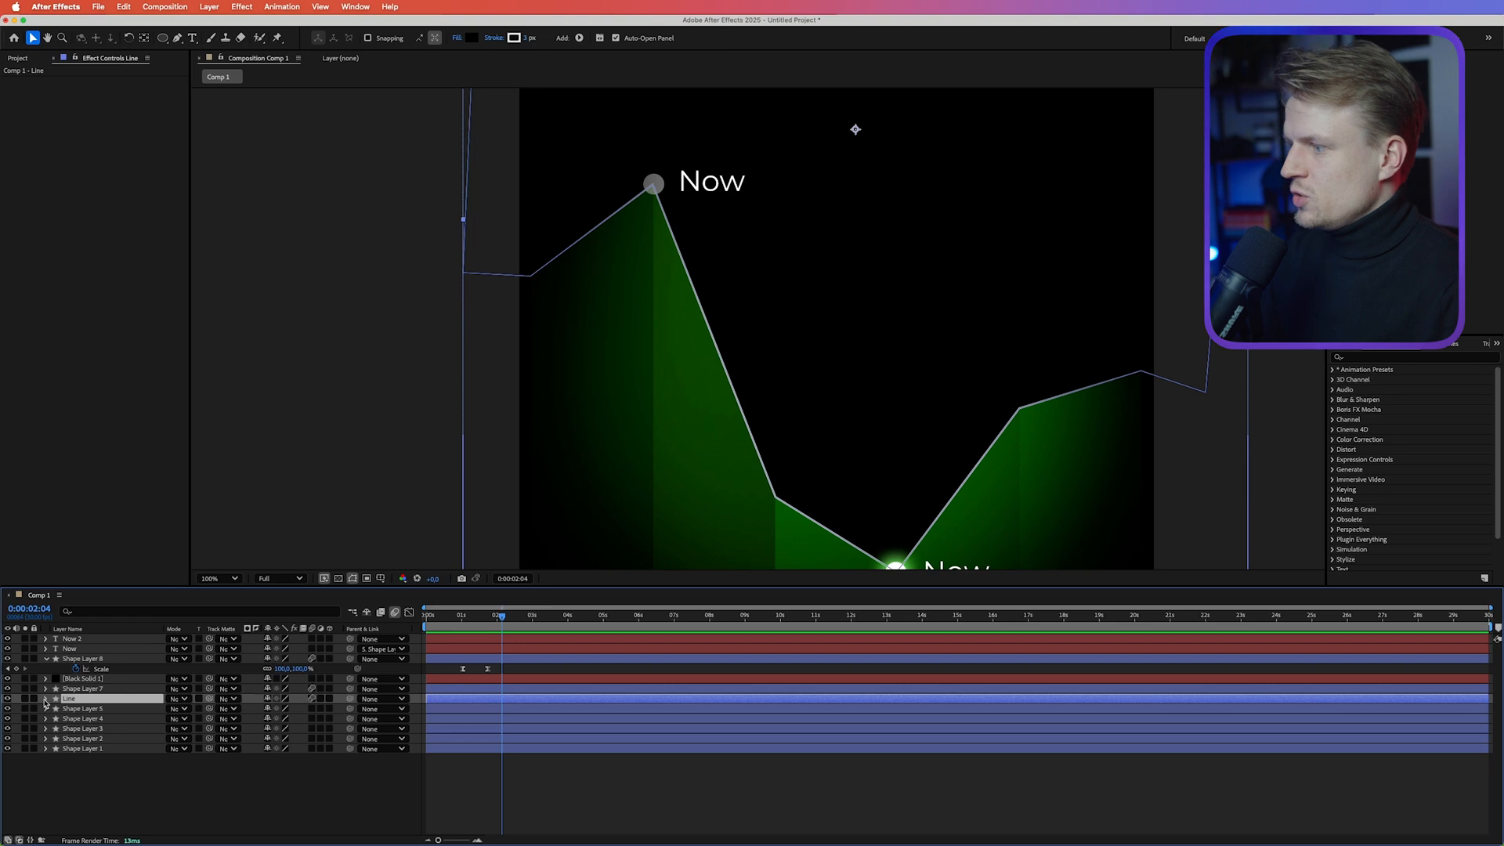
left_click(44, 699)
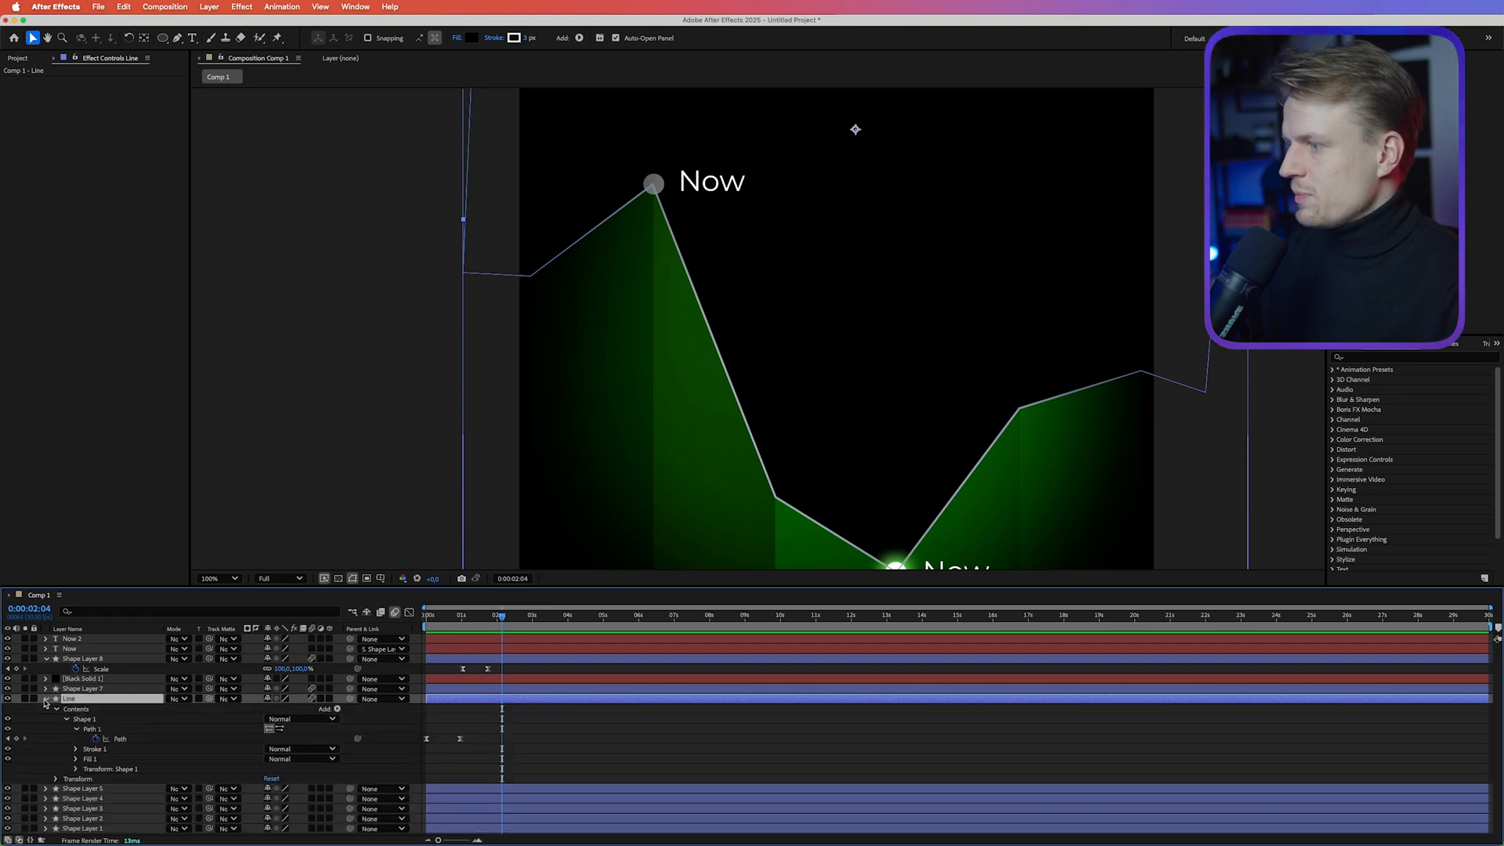
left_click(119, 738)
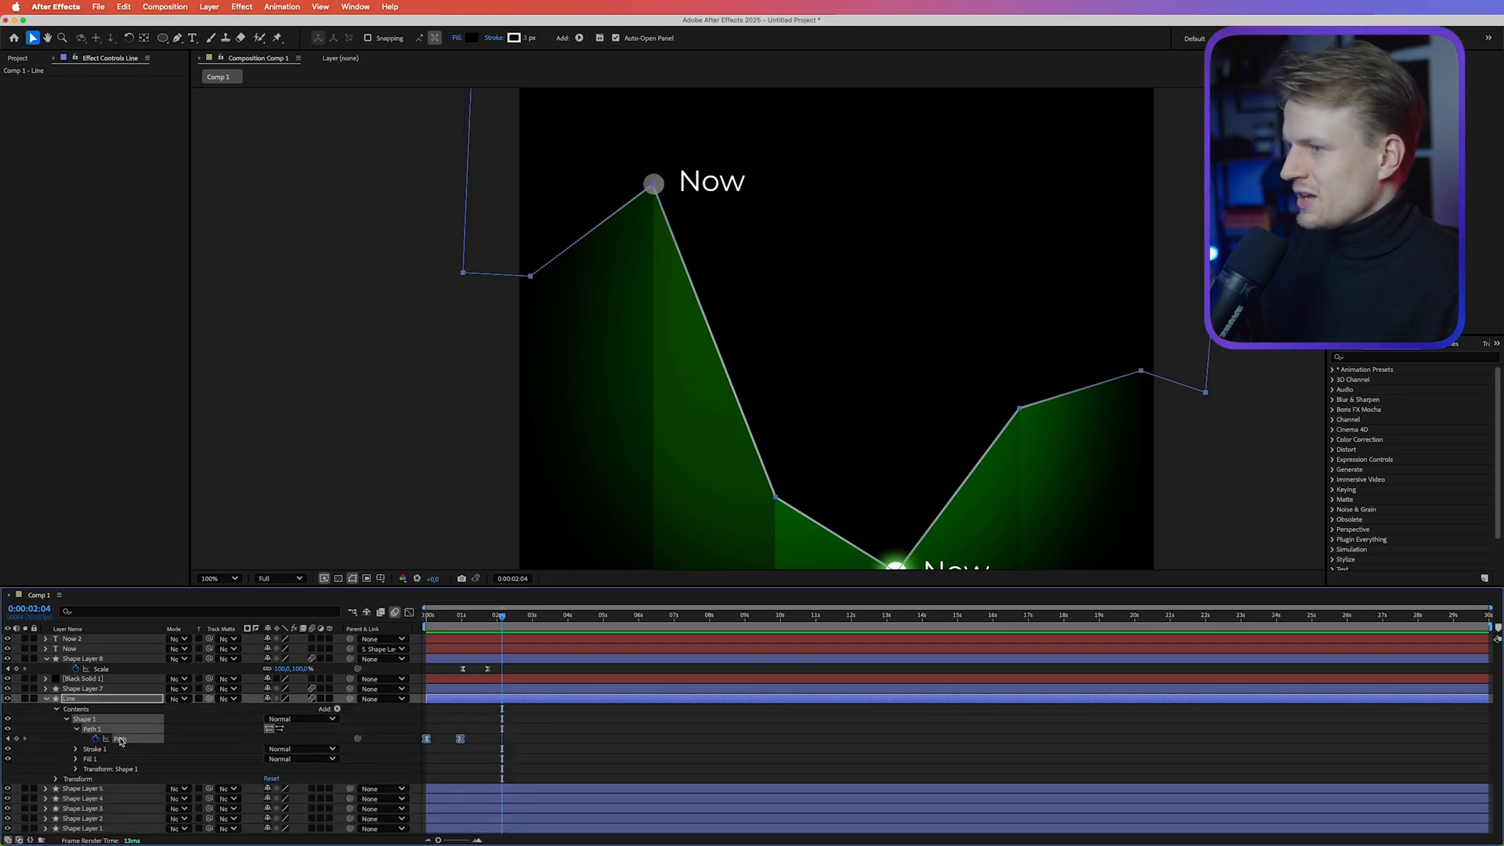
left_click(16, 739)
Step: At 0:00:02:29, reshape the line's path by lowering the left peak and raising the next point and the lowest point
key("space")
key("space")
left_click_drag(644, 167, 649, 304)
left_click_drag(802, 482, 735, 525)
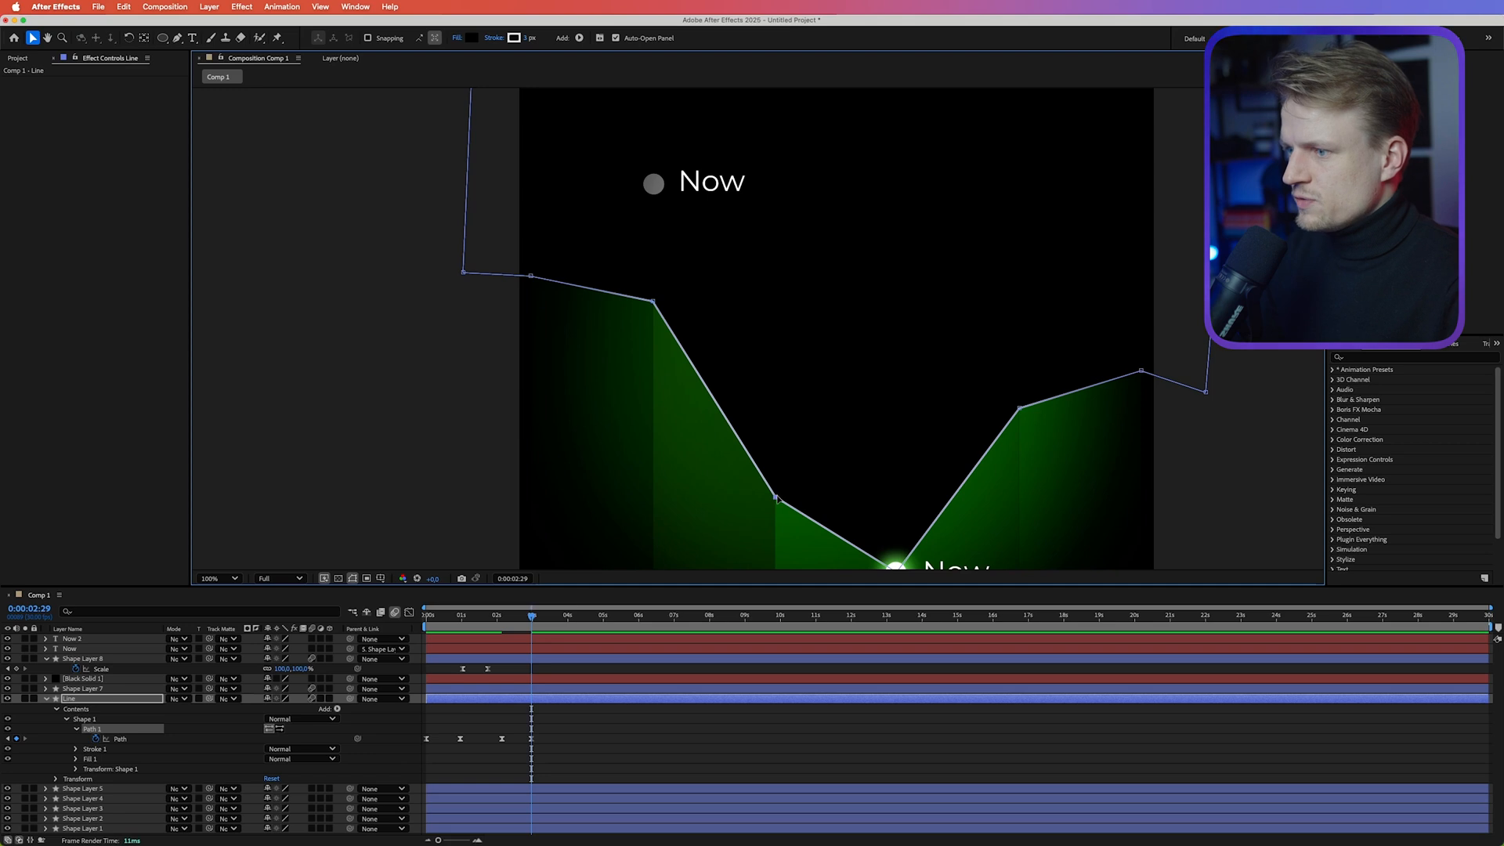
left_click_drag(892, 425, 835, 339)
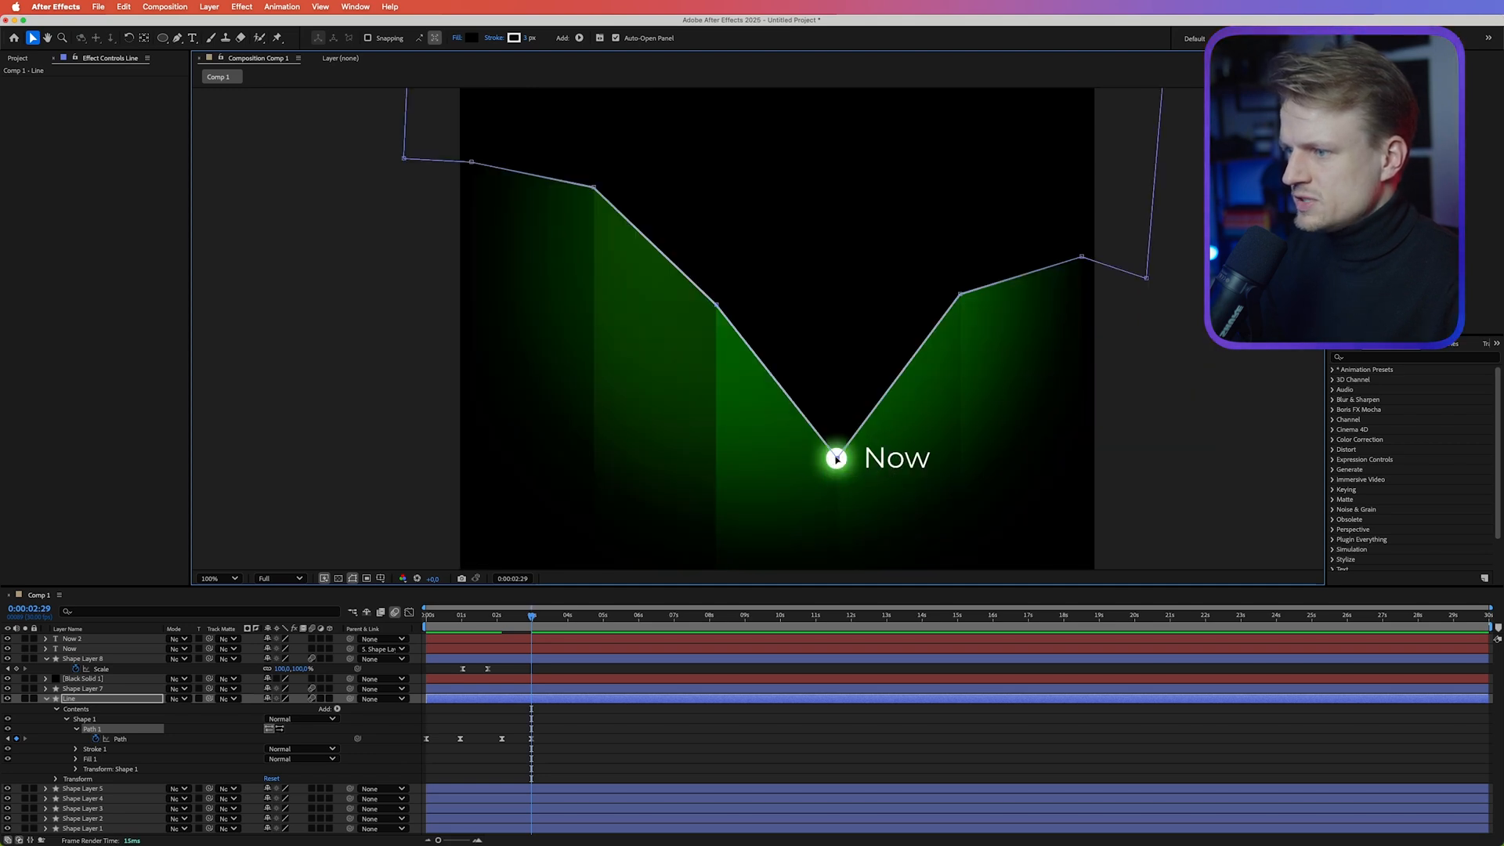
key("h")
left_click_drag(785, 235, 828, 356)
scroll(838, 360, "down", 5)
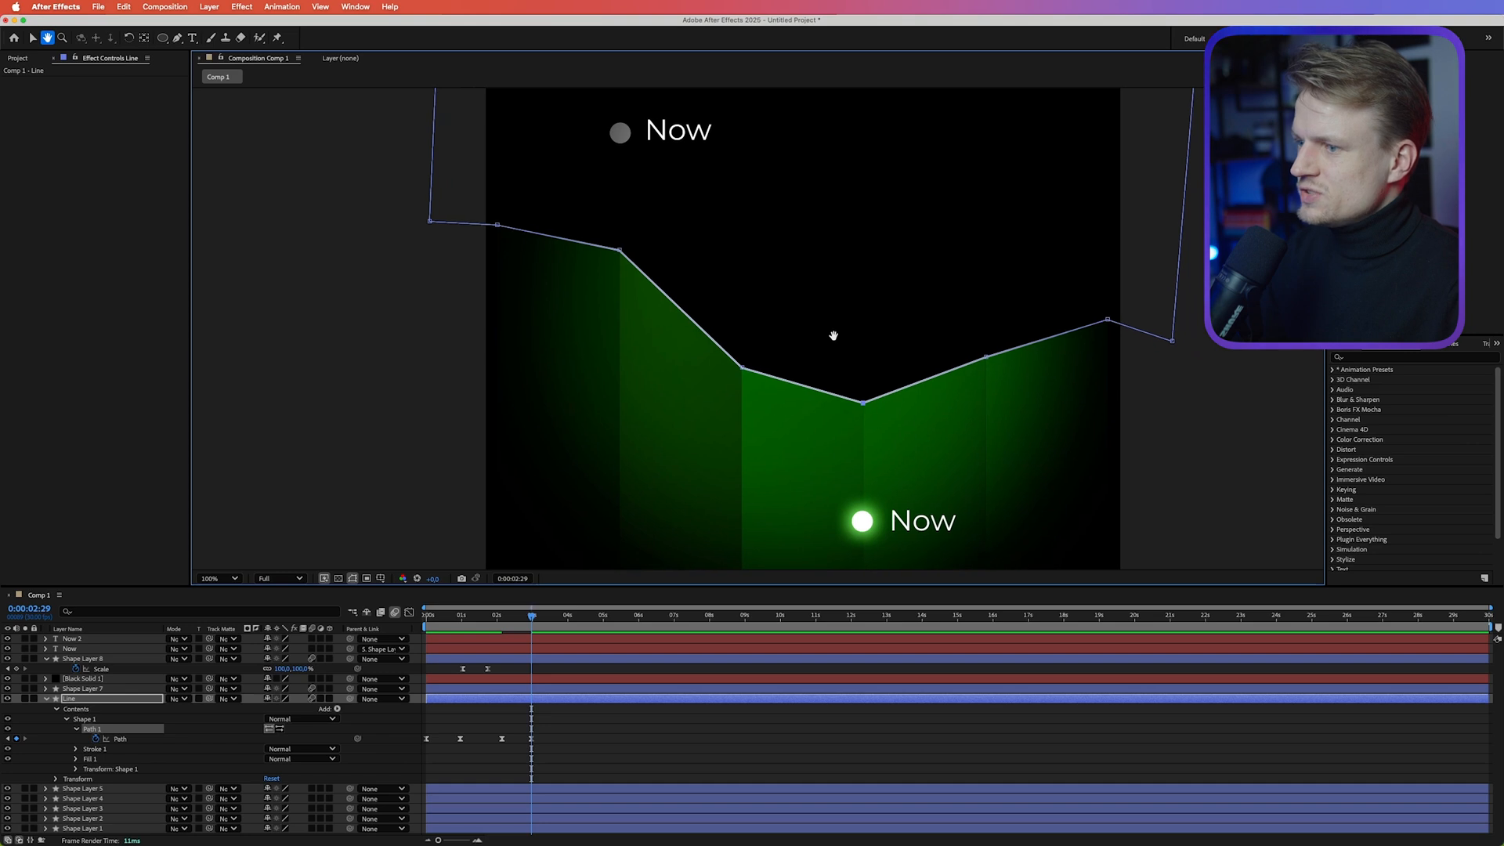
key("v")
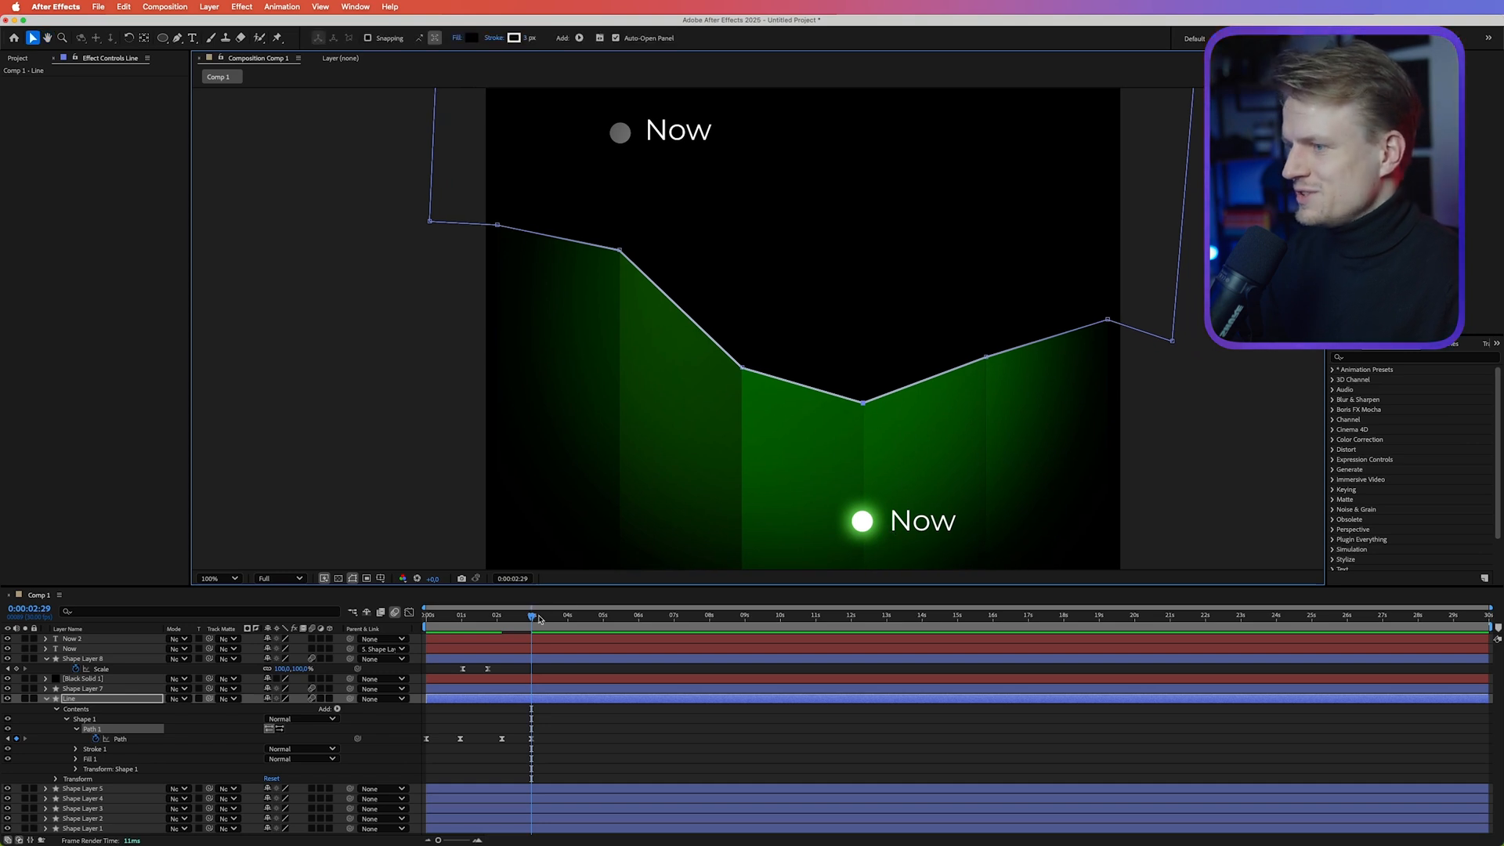
Step: Add position keyframes at 0:00:02:04 to both Now labels and the gray circle (Shape Layer 7)
left_click_drag(532, 616, 502, 619)
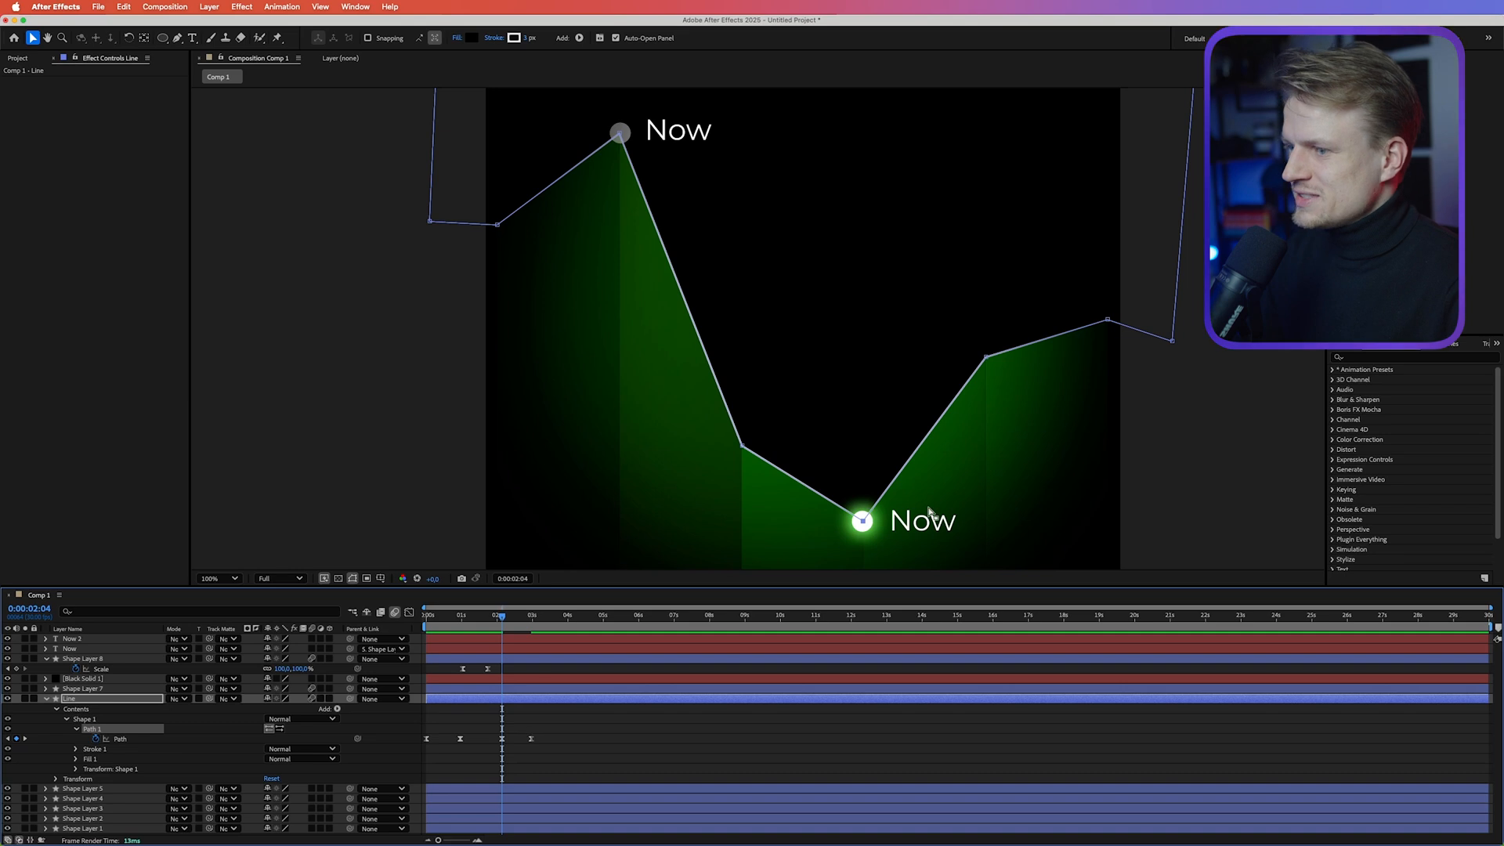
left_click(787, 769)
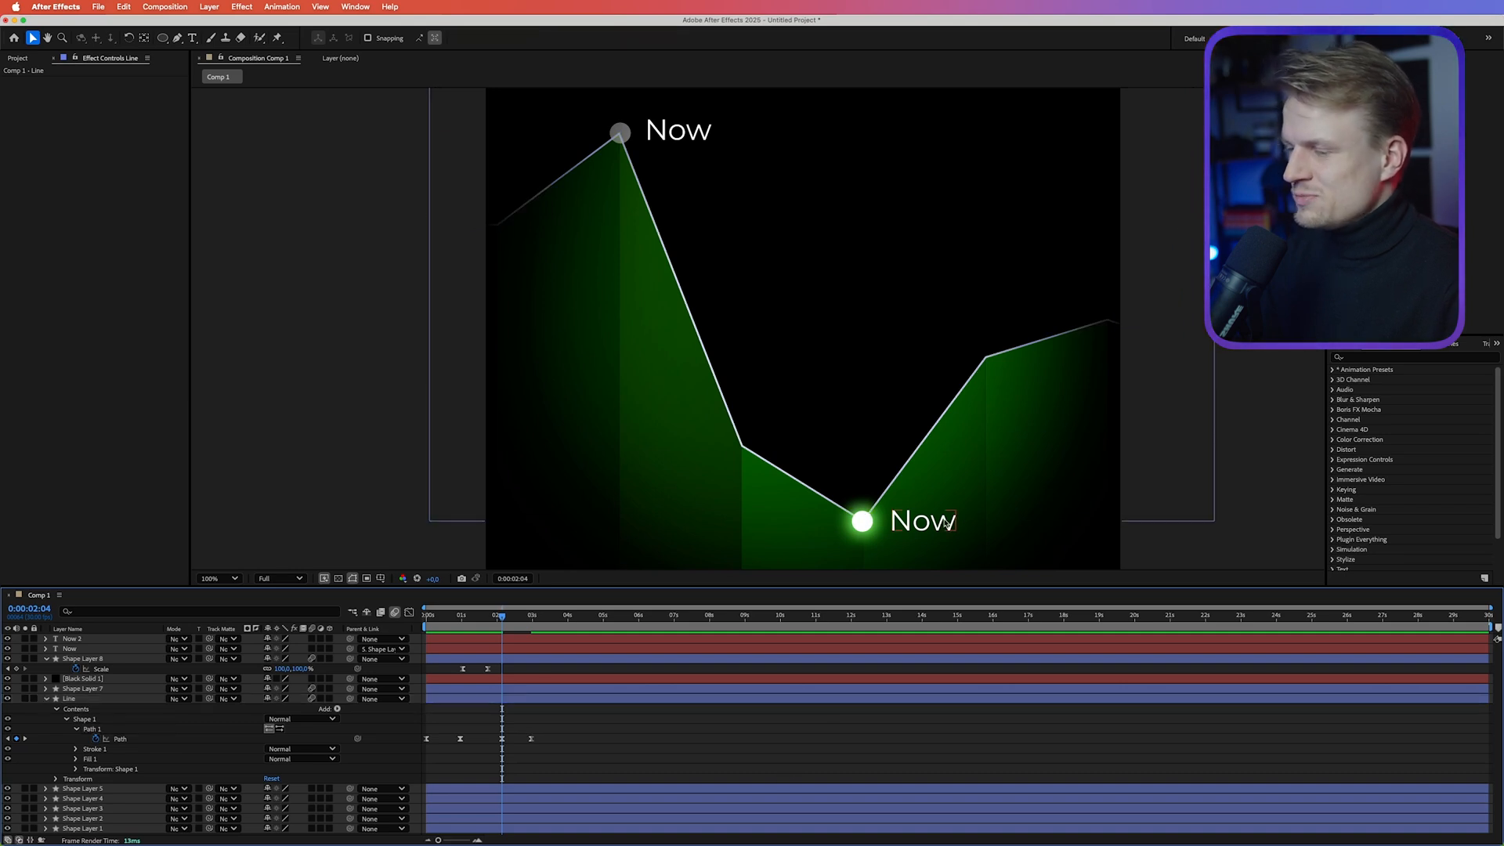
left_click(930, 524)
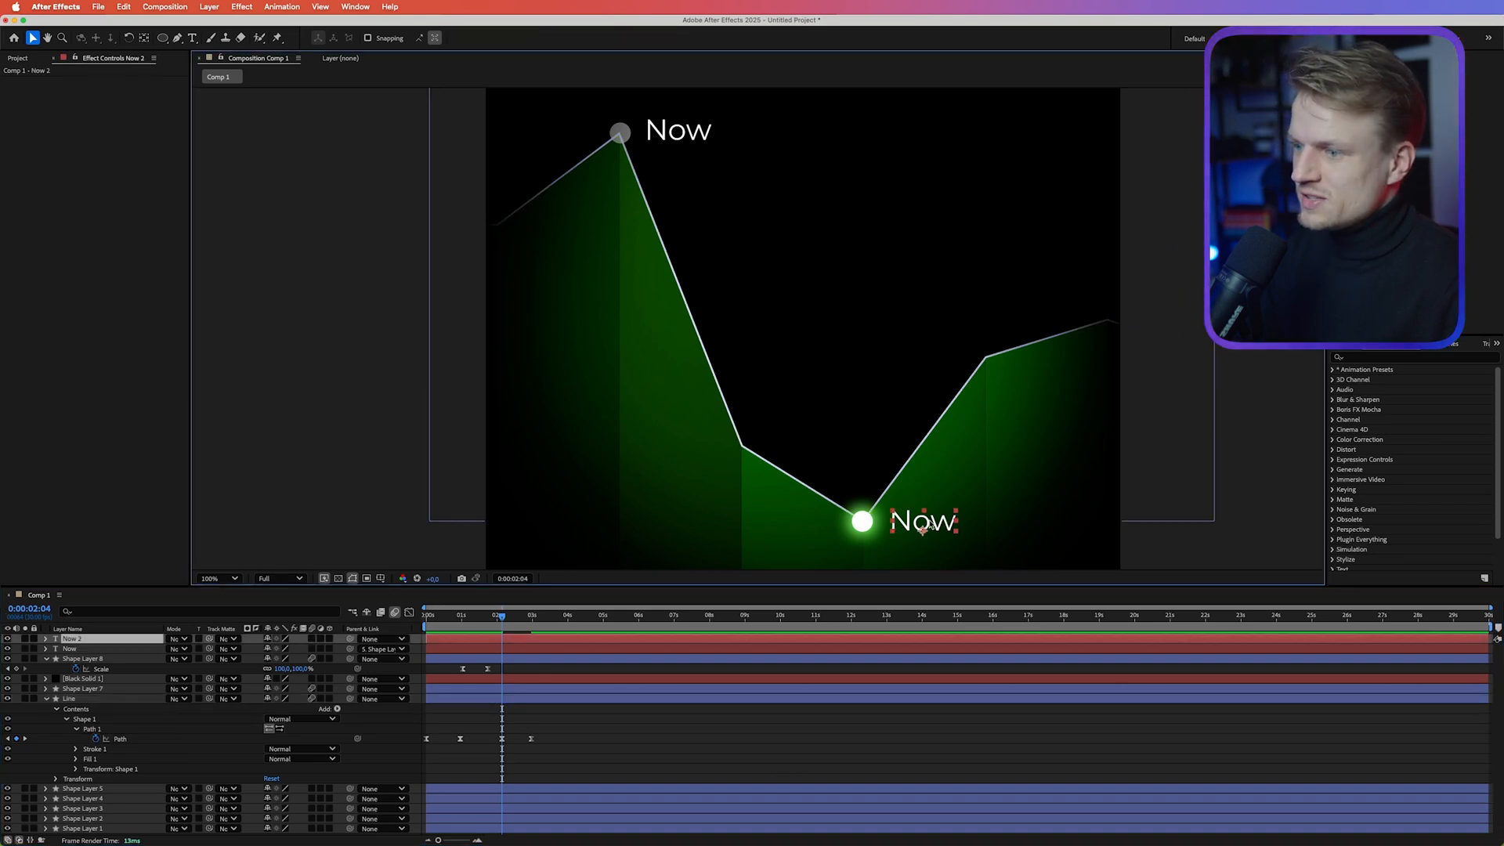
left_click(864, 522, "shift")
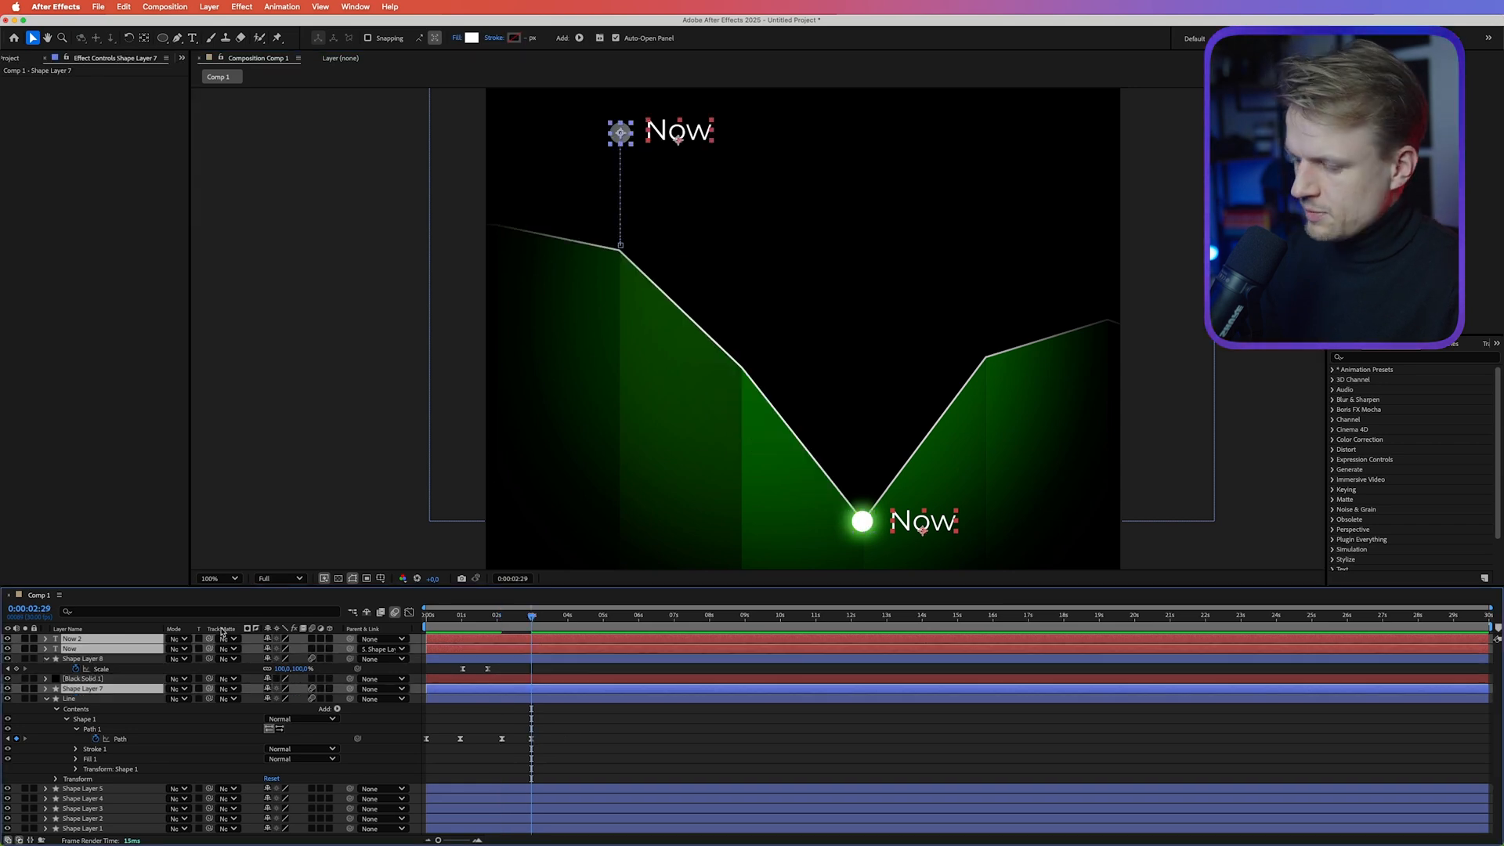
key("p")
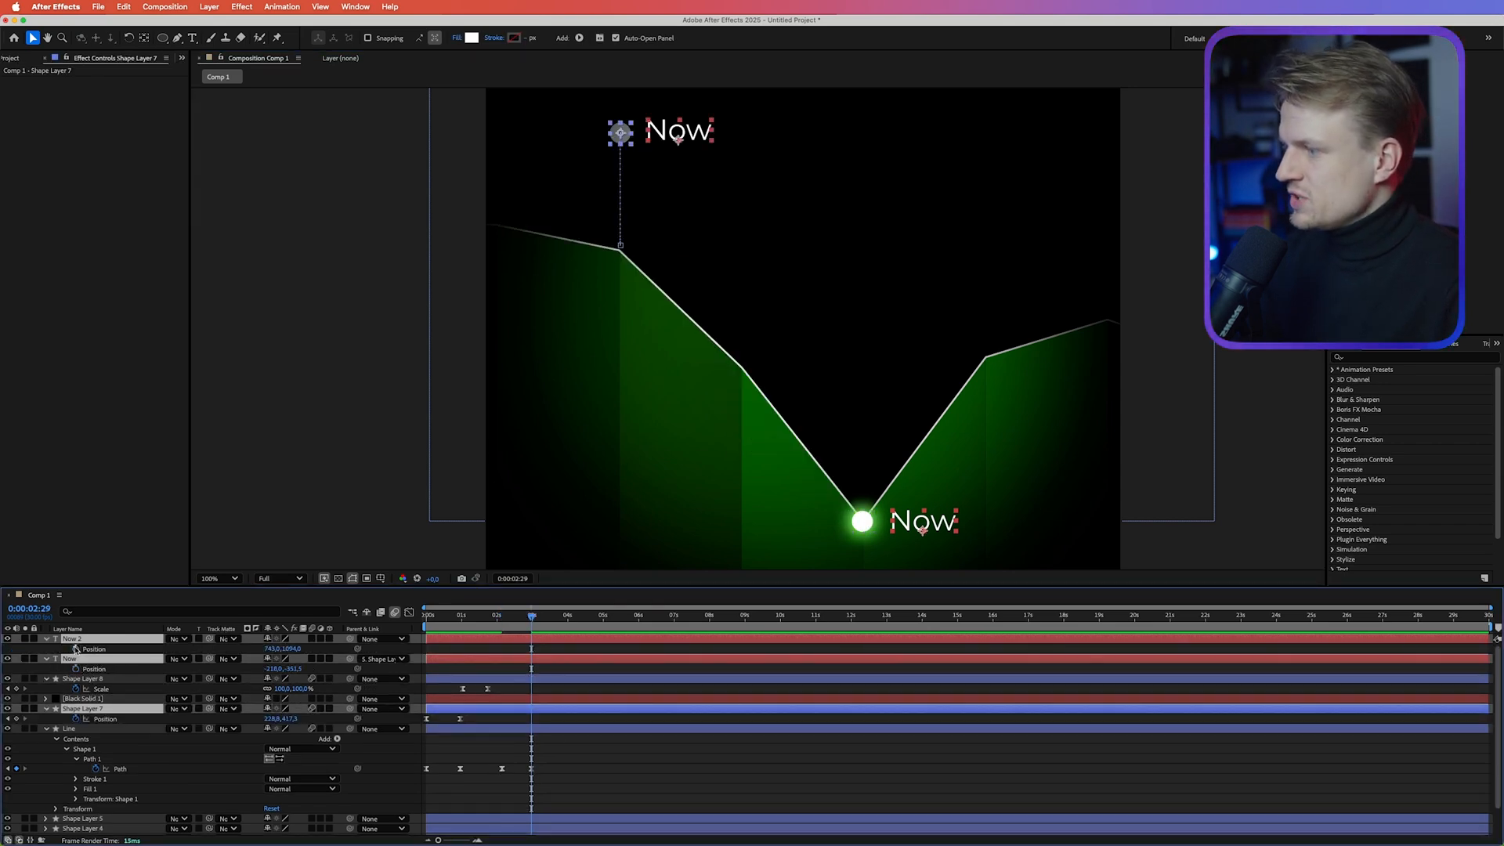
left_click(76, 649)
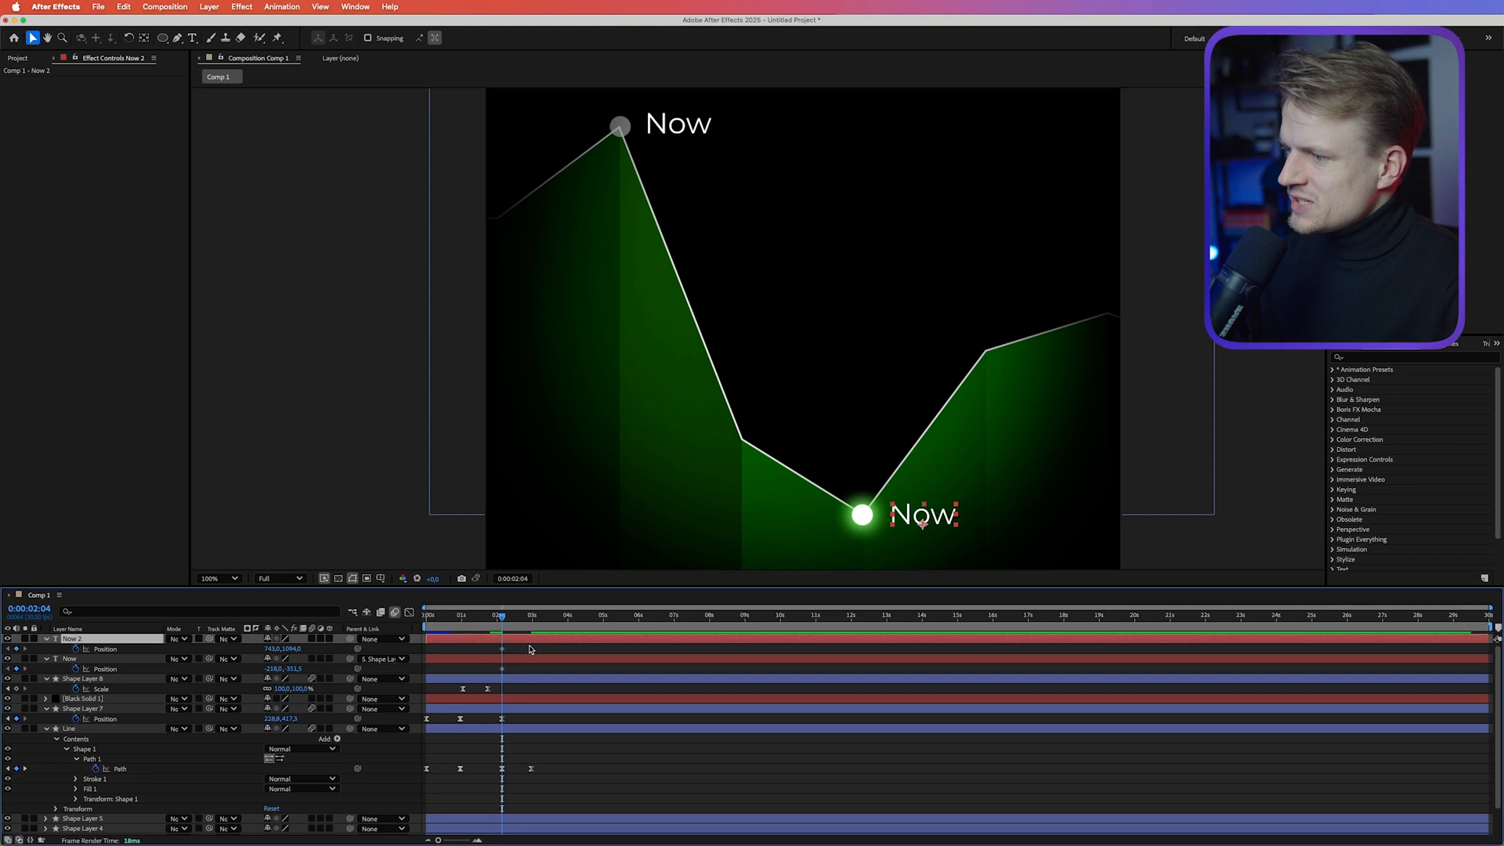
left_click_drag(530, 649, 495, 774)
left_click(526, 760)
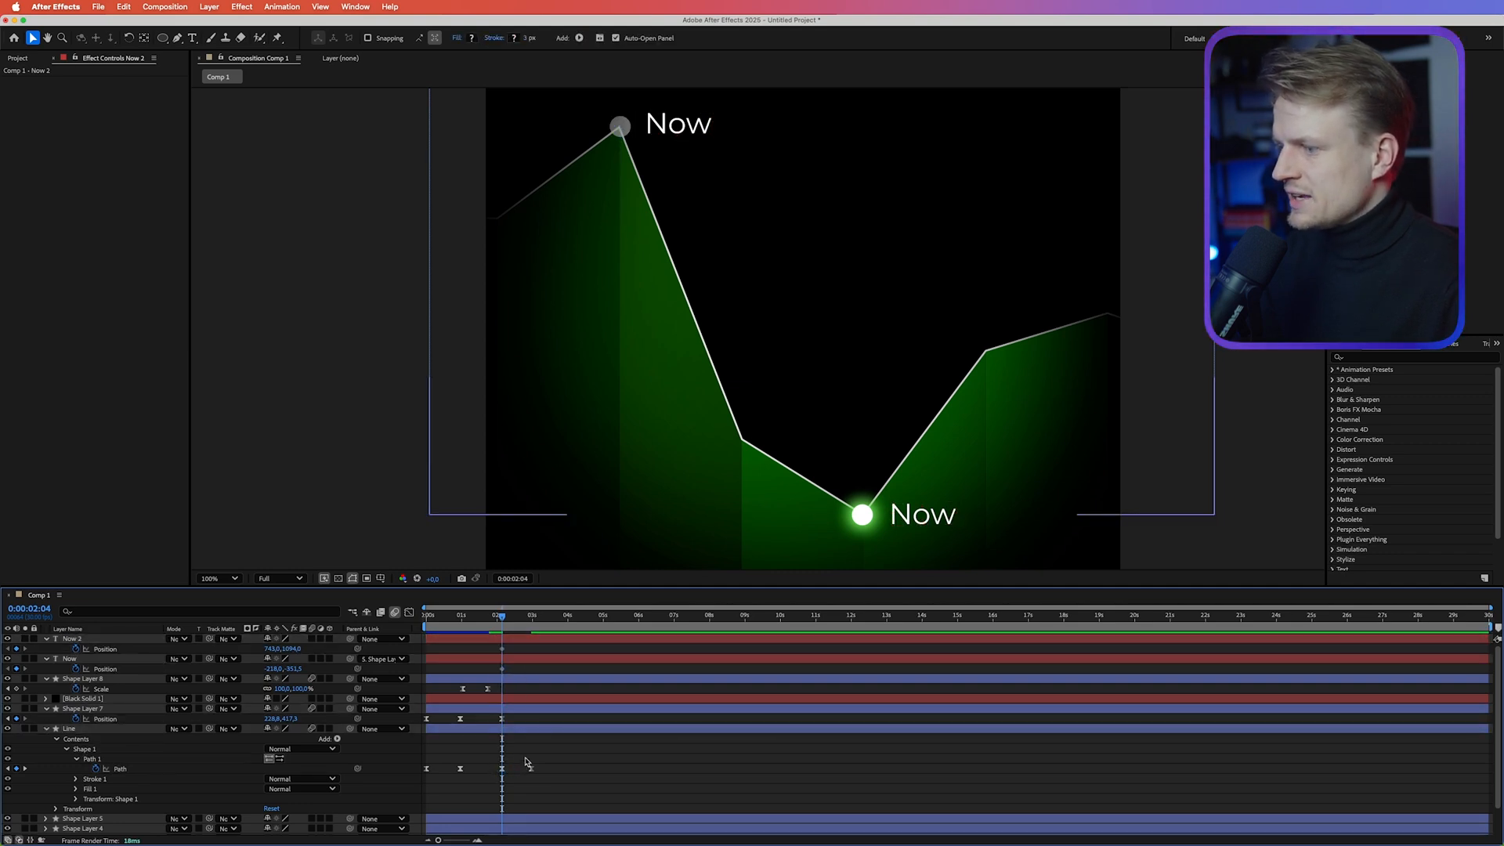
Step: At 0:00:02:29, lower the gray circle onto the line's left point by setting its Y position to about 618
left_click_drag(502, 617, 532, 617)
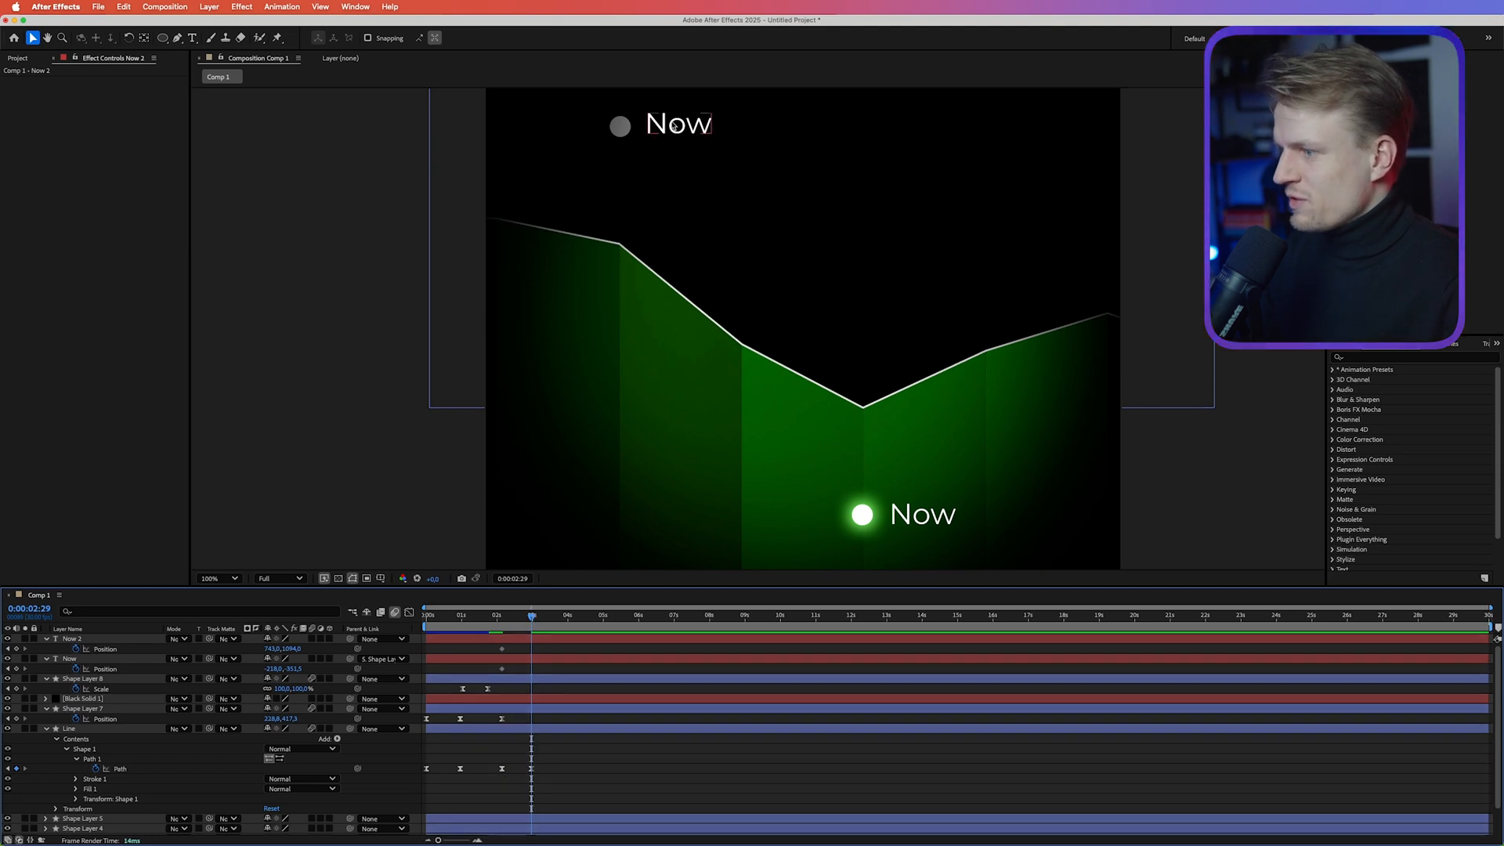
left_click(102, 718)
left_click_drag(292, 719, 383, 729)
Step: Keyframe the glowing circle's position and raise it onto the line's lowest point at 0:00:02:29, at a Y position of about 894
left_click(863, 514)
key("p")
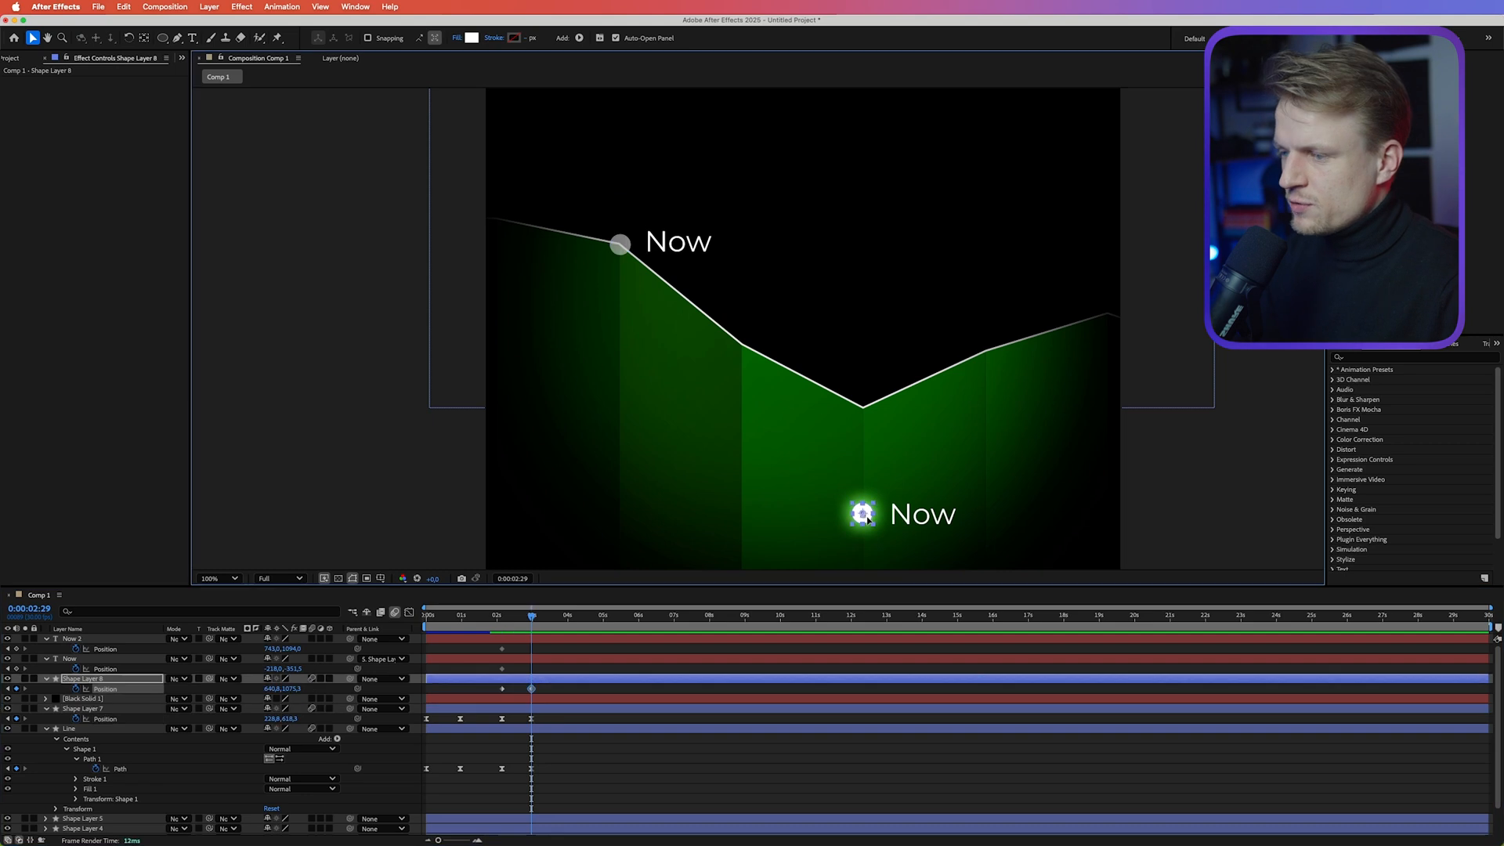
left_click_drag(865, 518, 861, 413)
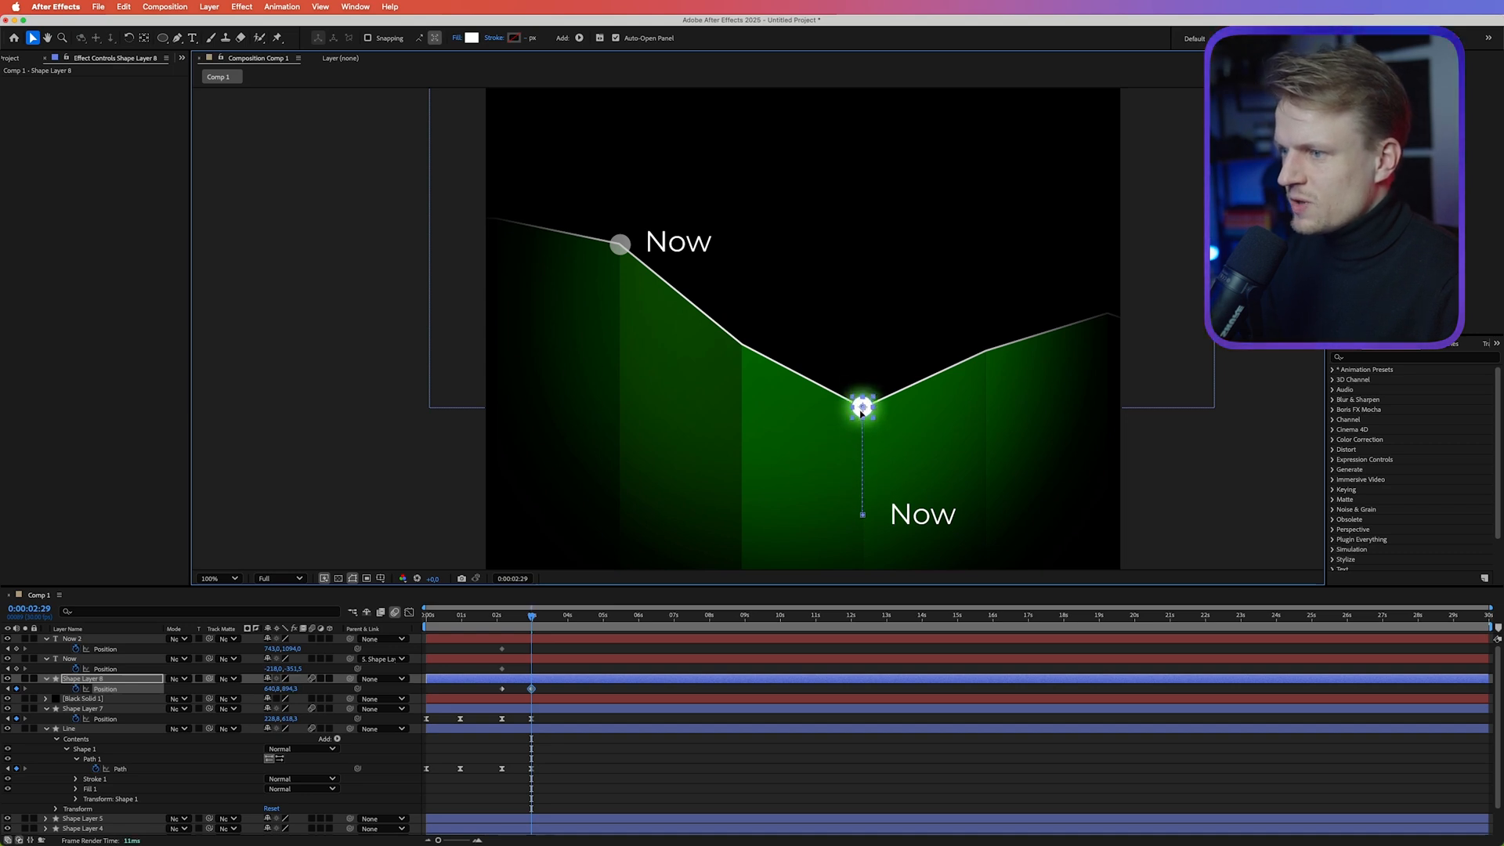
Step: At 0:00:02:29, raise the lower Now label to a Y position of about 911 and Easy Ease both labels' and the glowing circle's position keyframes
left_click(913, 520)
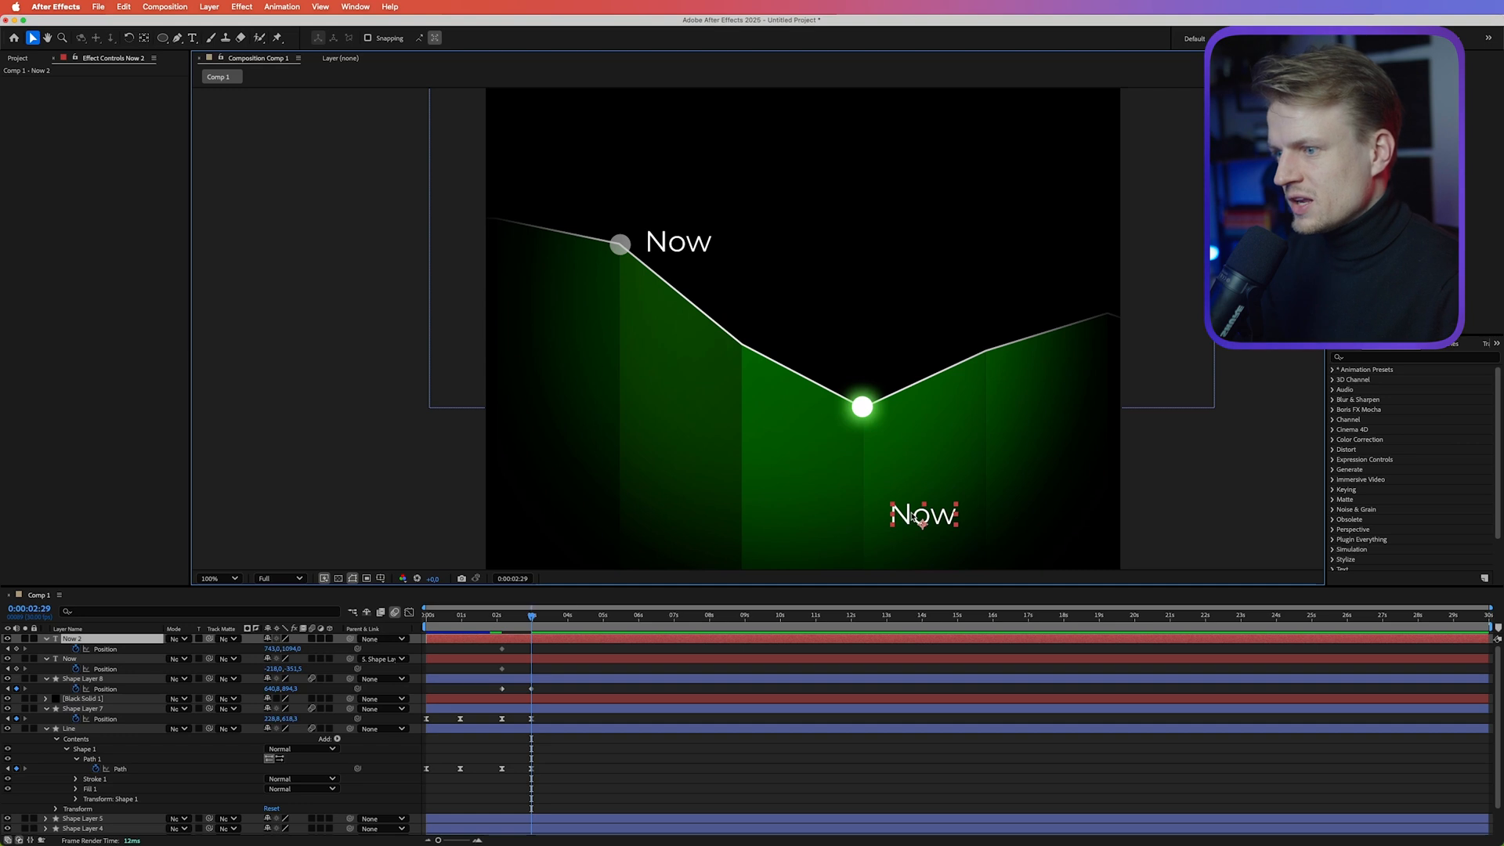
left_click_drag(913, 521, 906, 412)
left_click_drag(555, 647, 501, 697)
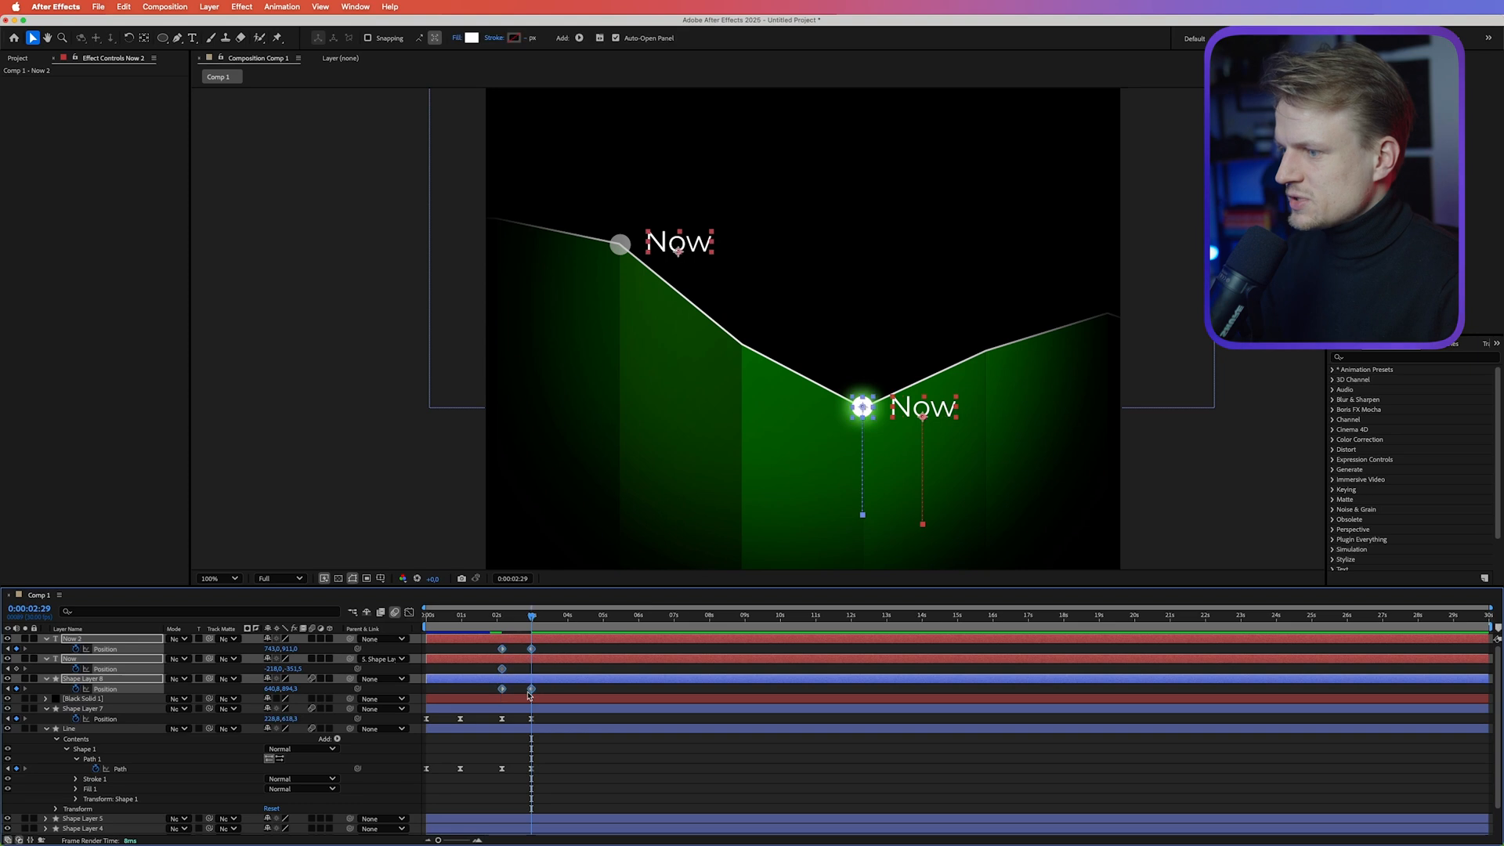
right_click(530, 691)
mouse_move(571, 832)
left_click(704, 756)
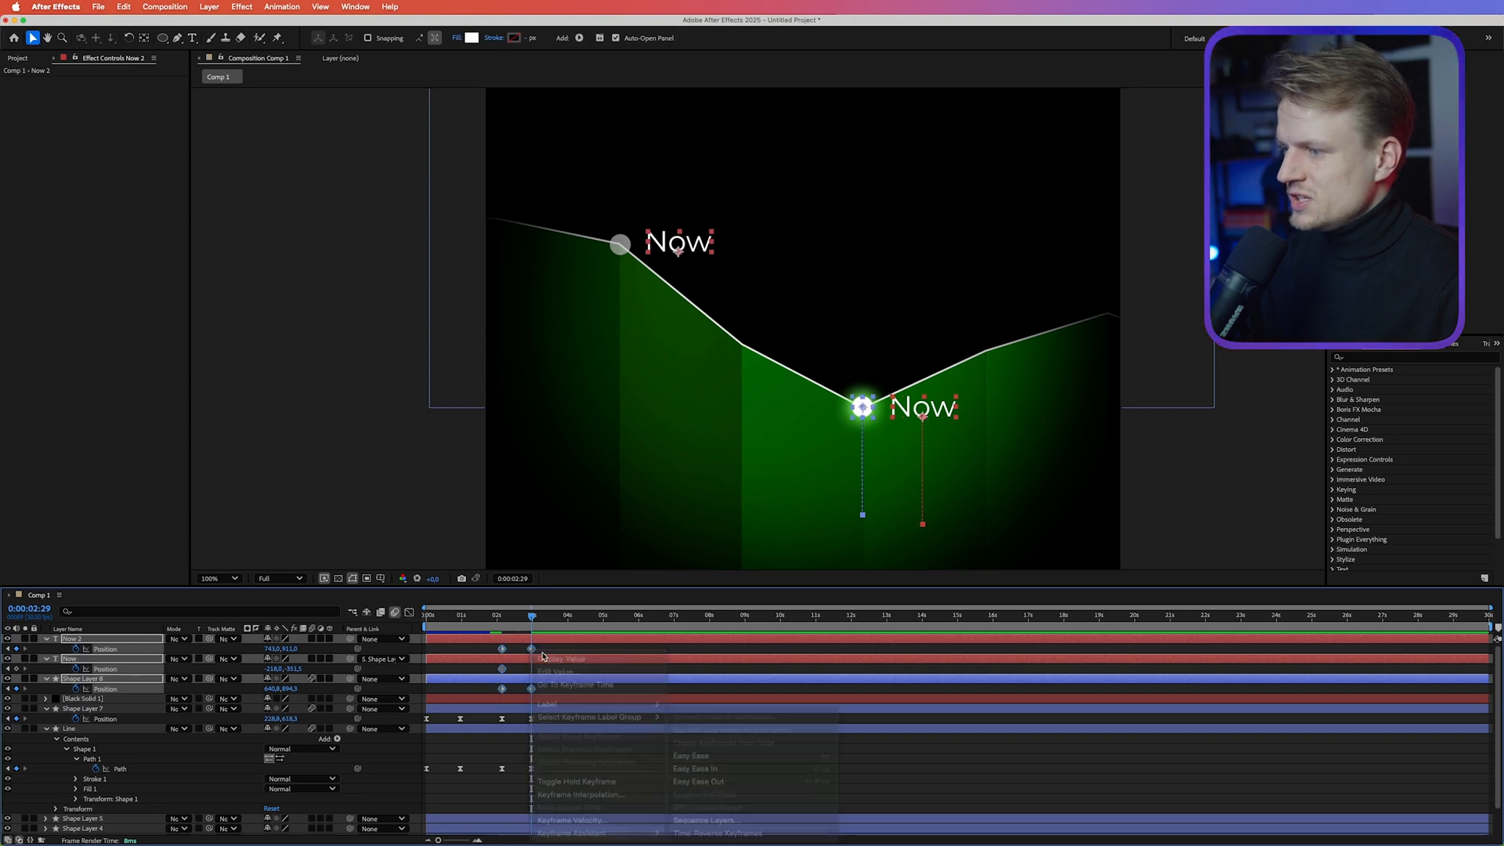
Step: Add a black solid above all layers and trim its start to 0:00:02:09
left_click(498, 619)
mouse_move(498, 619)
left_mouse_down()
mouse_move(556, 673)
mouse_move(525, 780)
mouse_move(494, 617)
mouse_move(507, 618)
left_mouse_up()
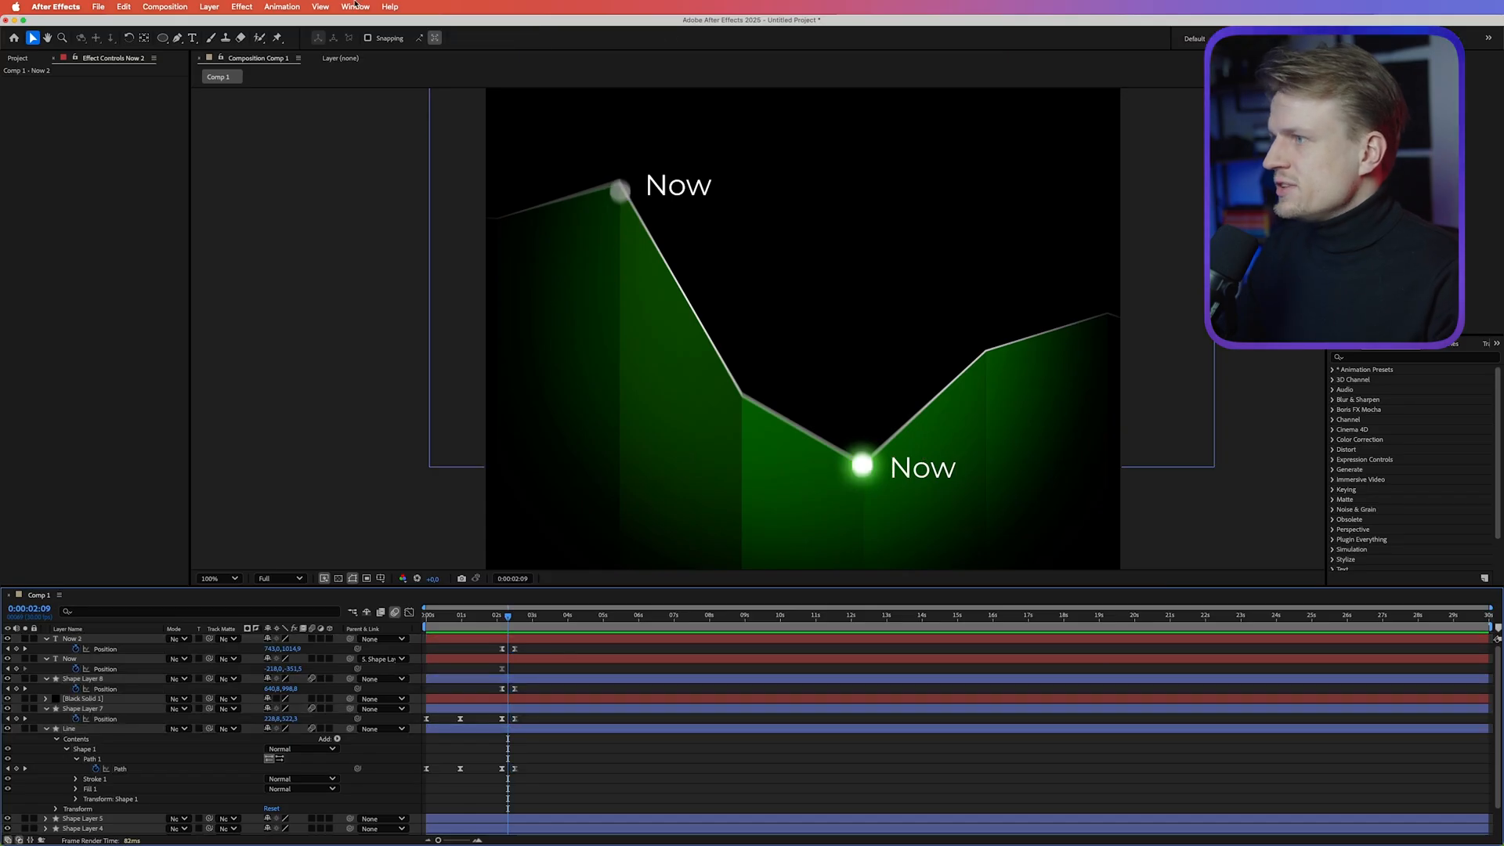
left_click(209, 7)
mouse_move(259, 22)
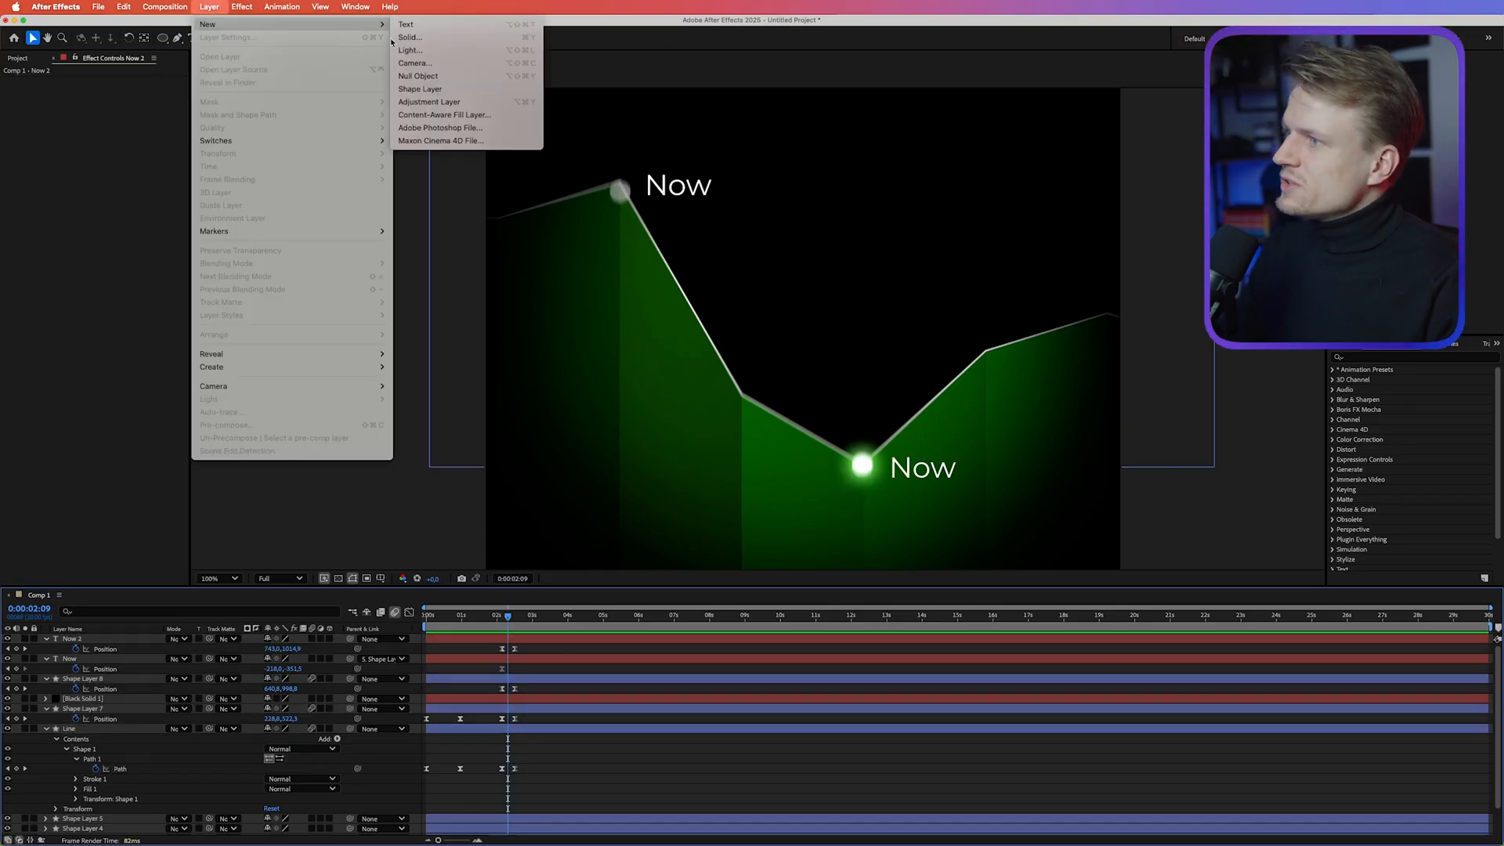
left_click(423, 36)
left_click(744, 523)
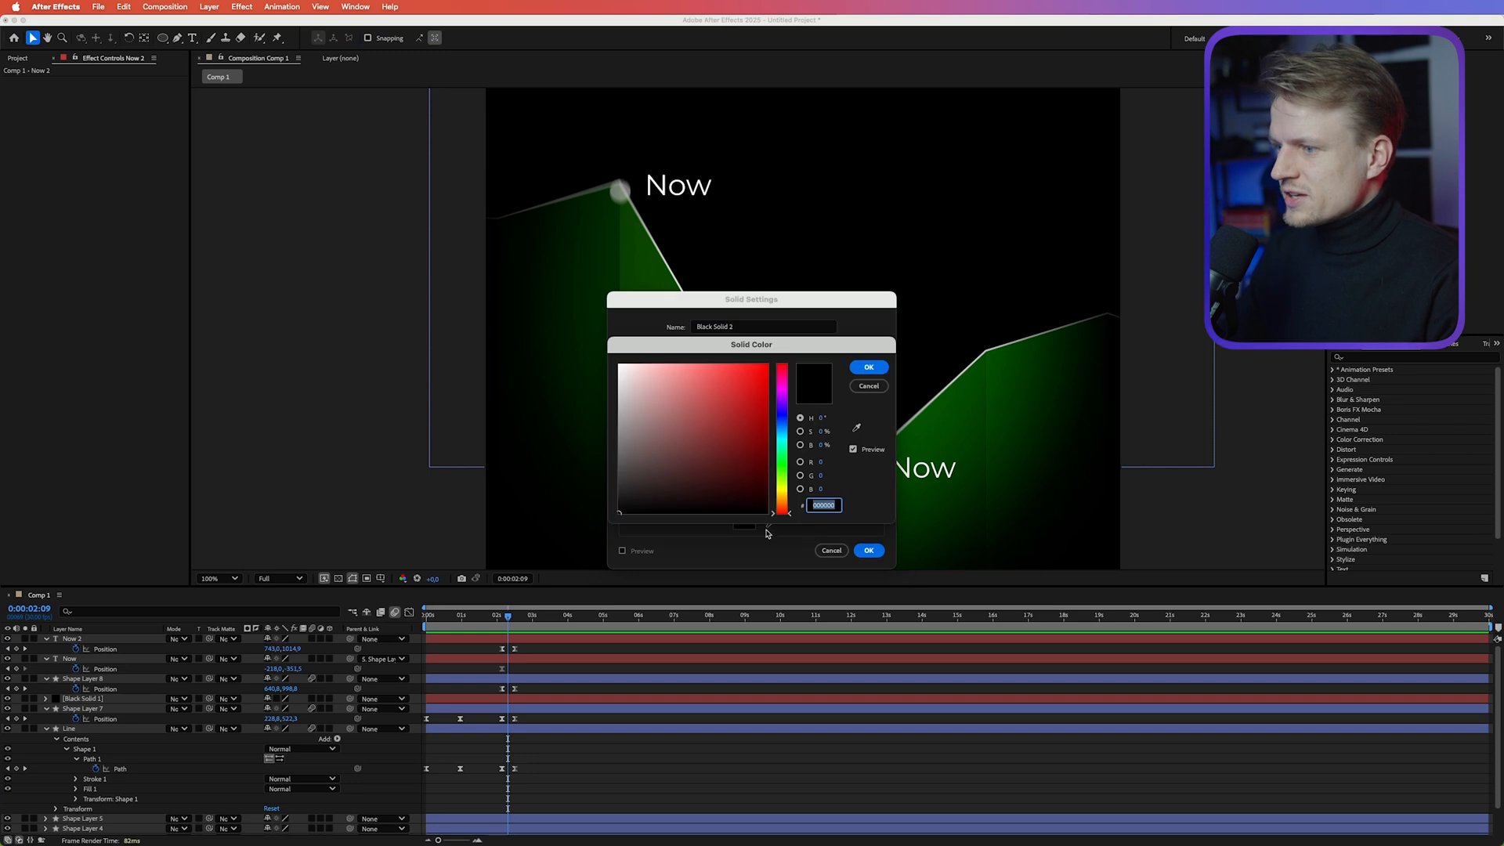
left_click(884, 367)
left_click(868, 550)
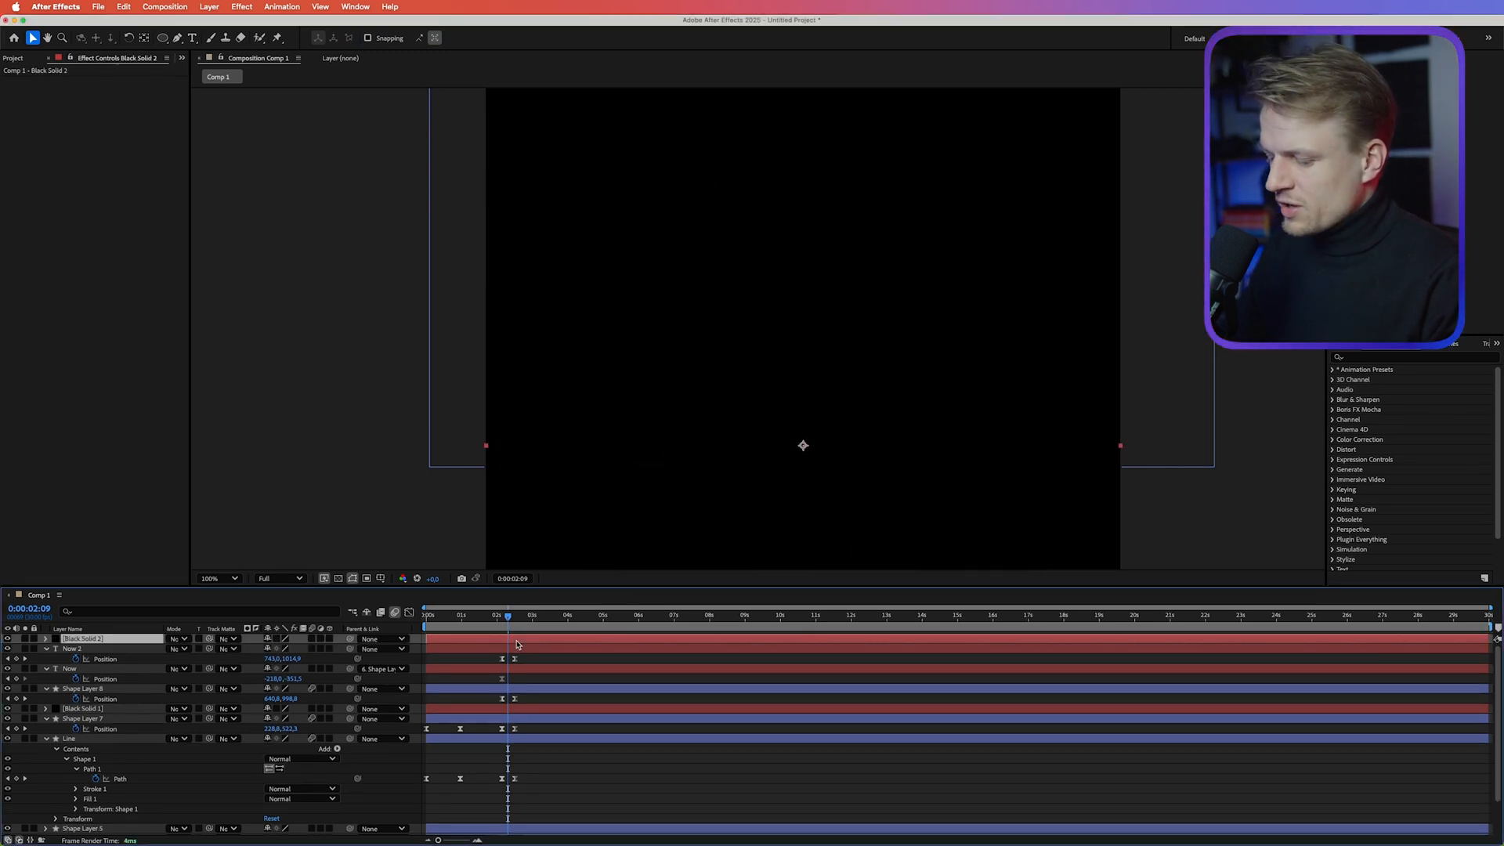
key("alt+bracketleft")
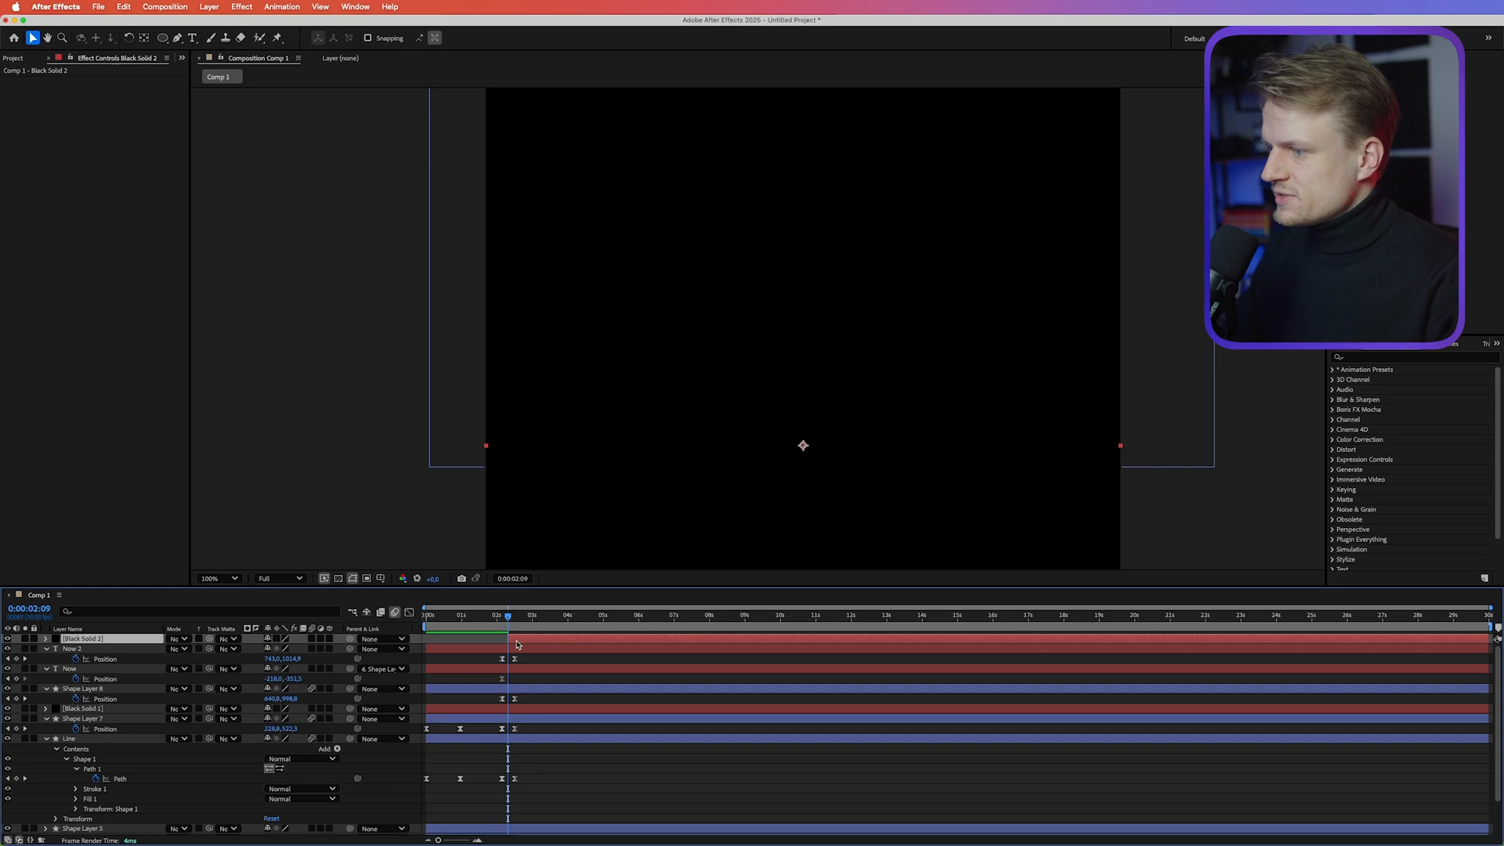
Step: Play back the line animation around the cut to the black solid
left_click_drag(518, 643, 495, 620)
key("space")
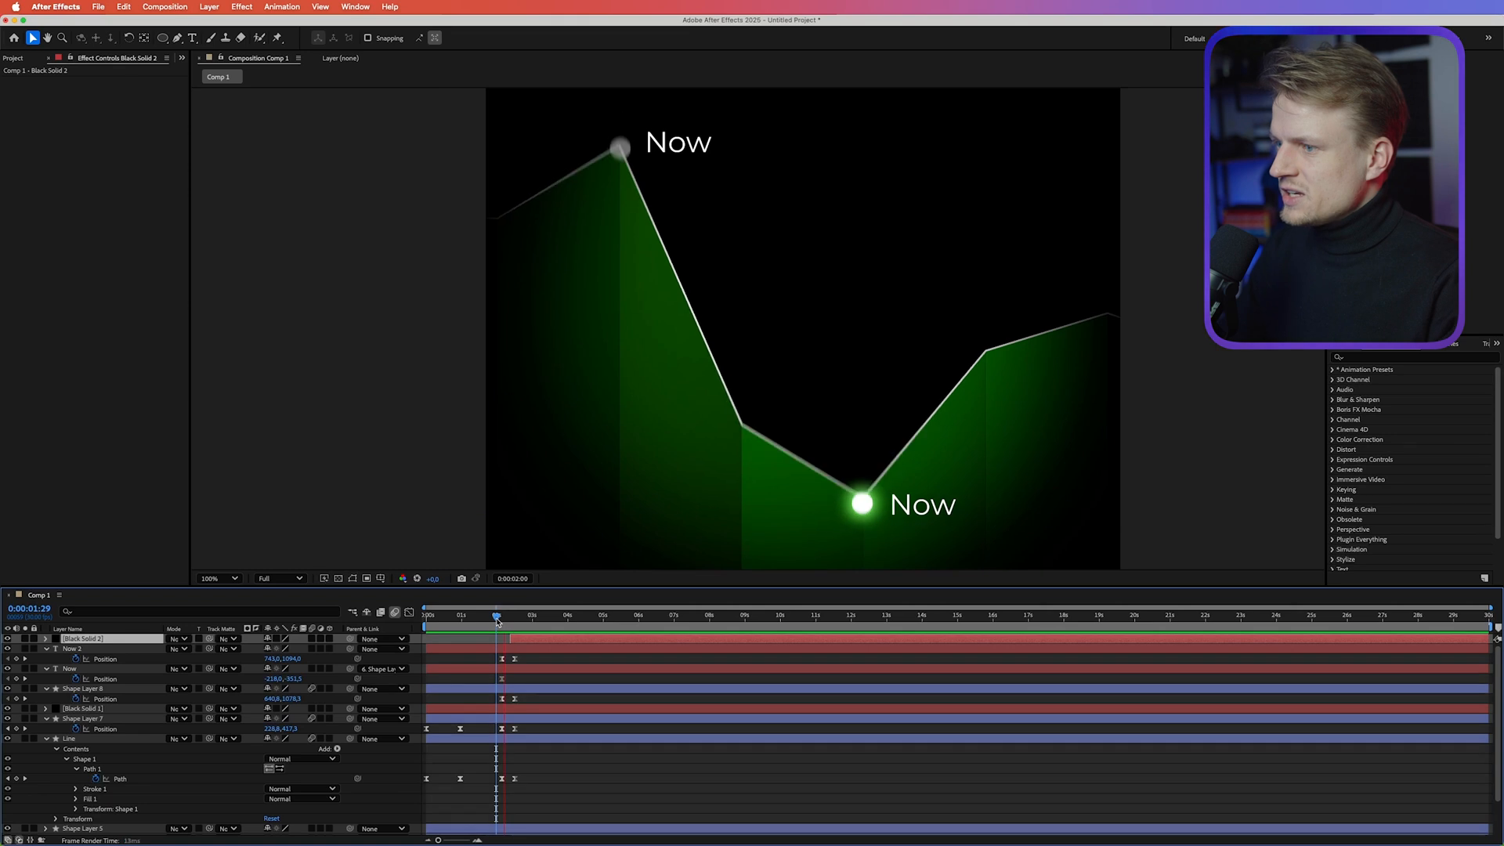
key("space")
scroll(683, 317, "down", 1)
key("space")
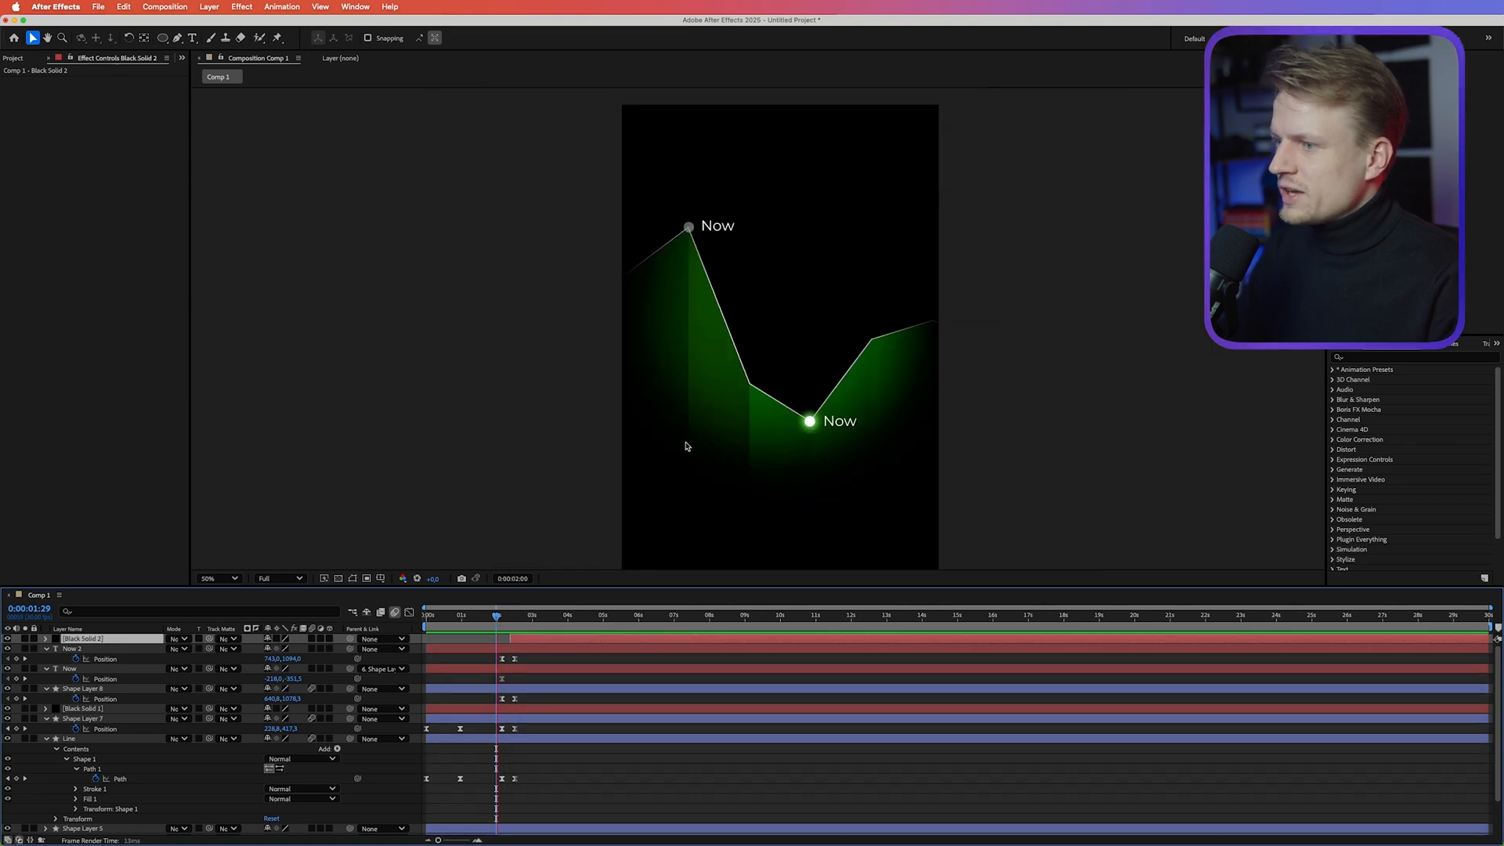
key("space")
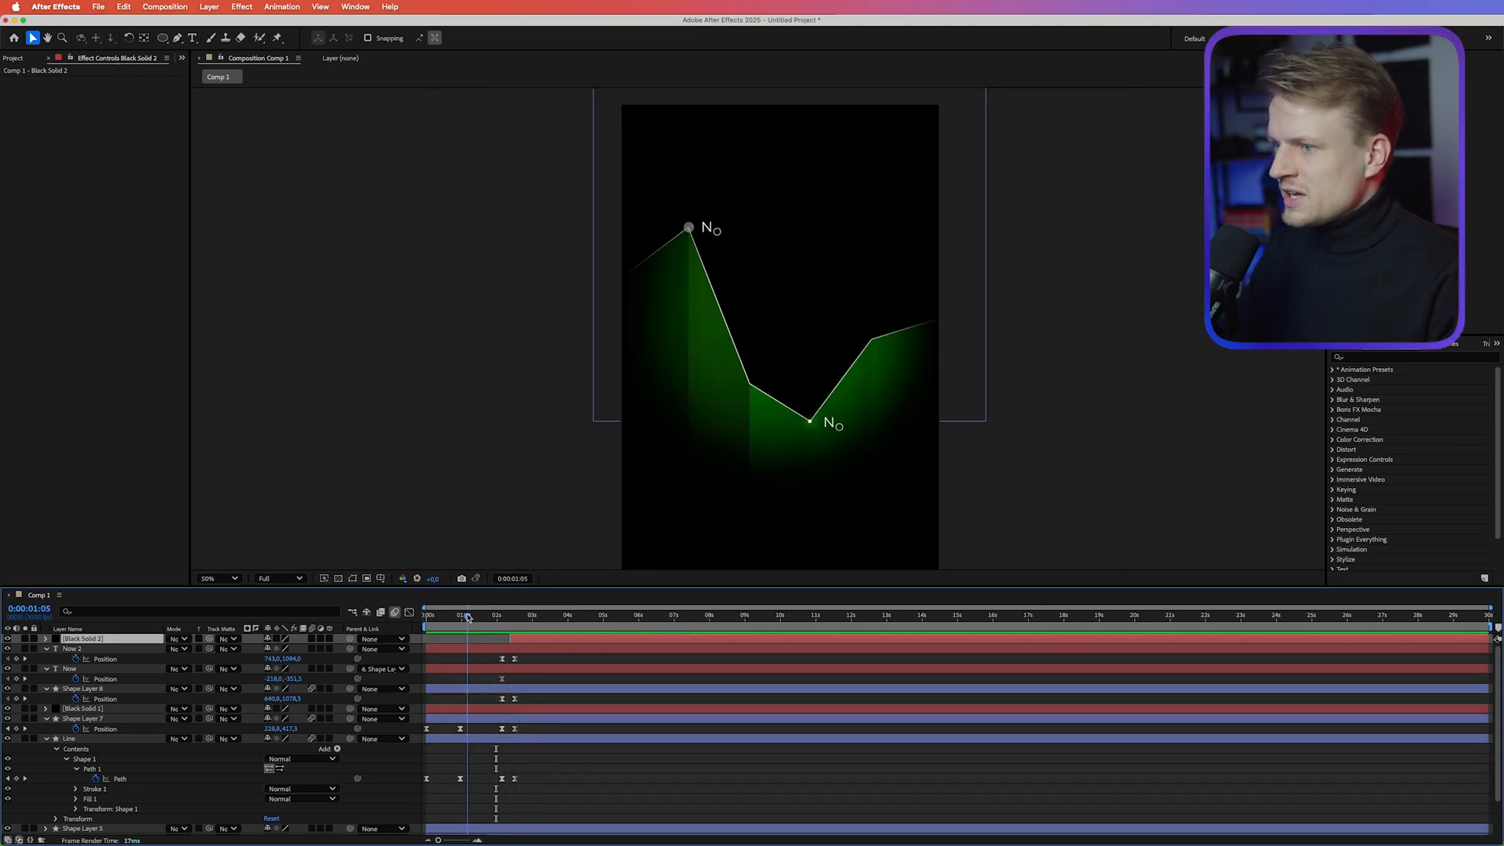
Step: At 0:00:02:11, duplicate the Now 2 text layer and place the copy above the black solid
left_click_drag(502, 616, 510, 619)
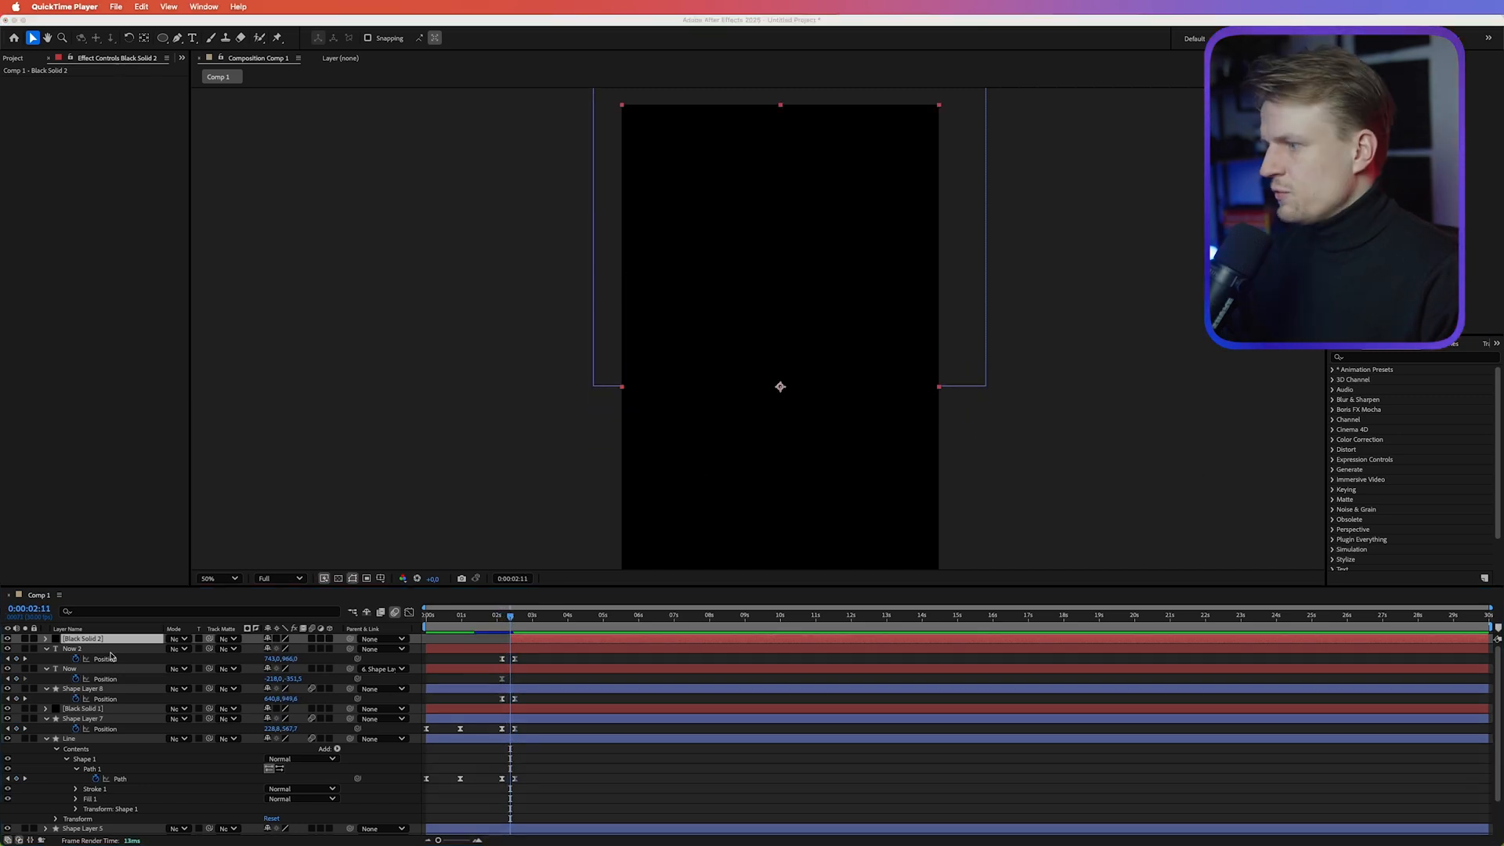
left_click(110, 656)
left_click(106, 650)
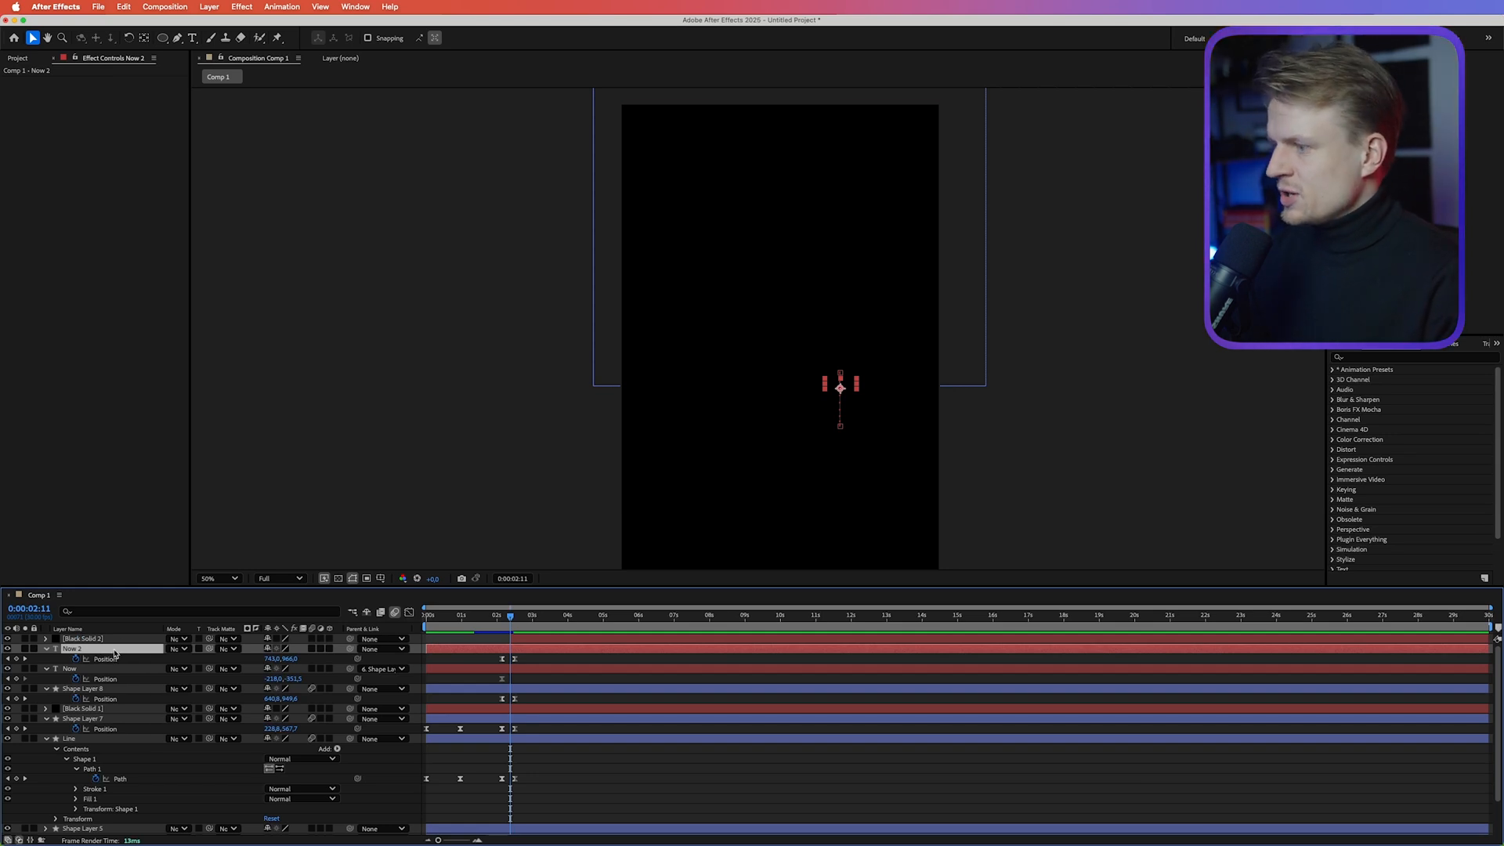
key("super+d")
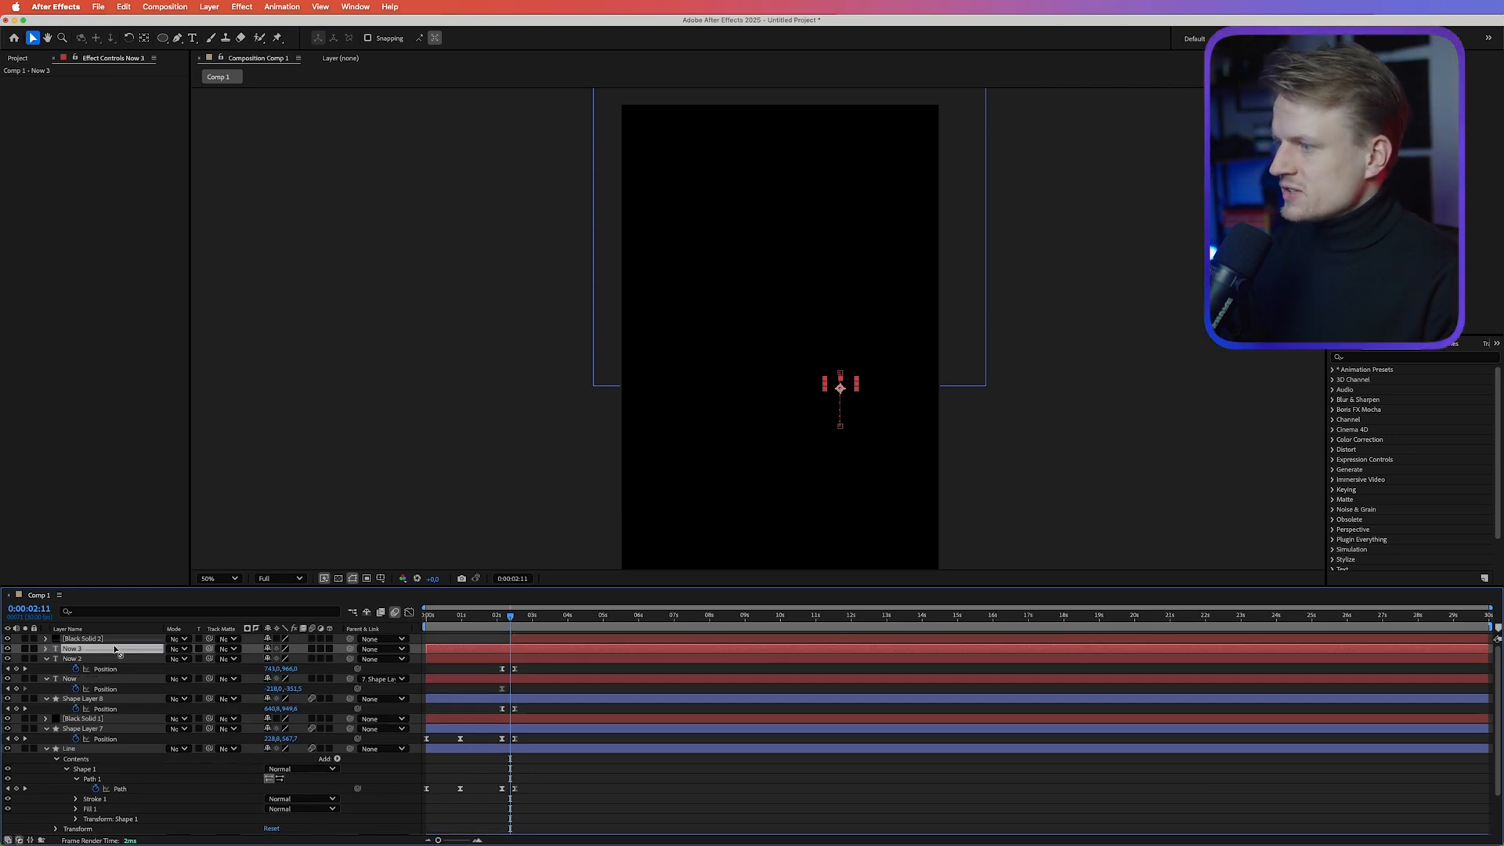
left_click_drag(117, 638, 117, 635)
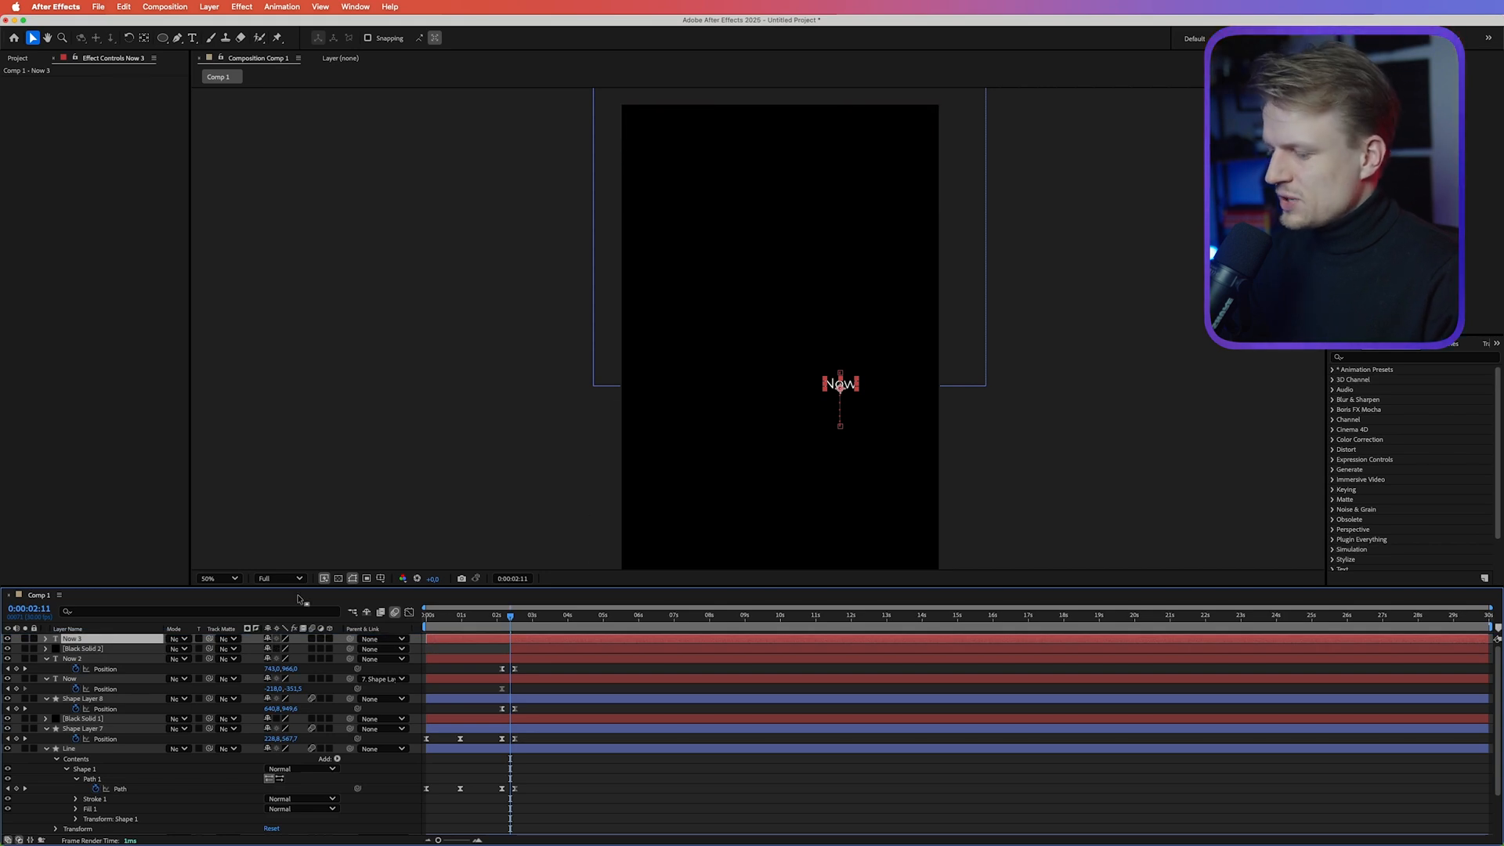
Step: Remove the copied label's position keyframes and center it horizontally and vertically in the composition
key("p")
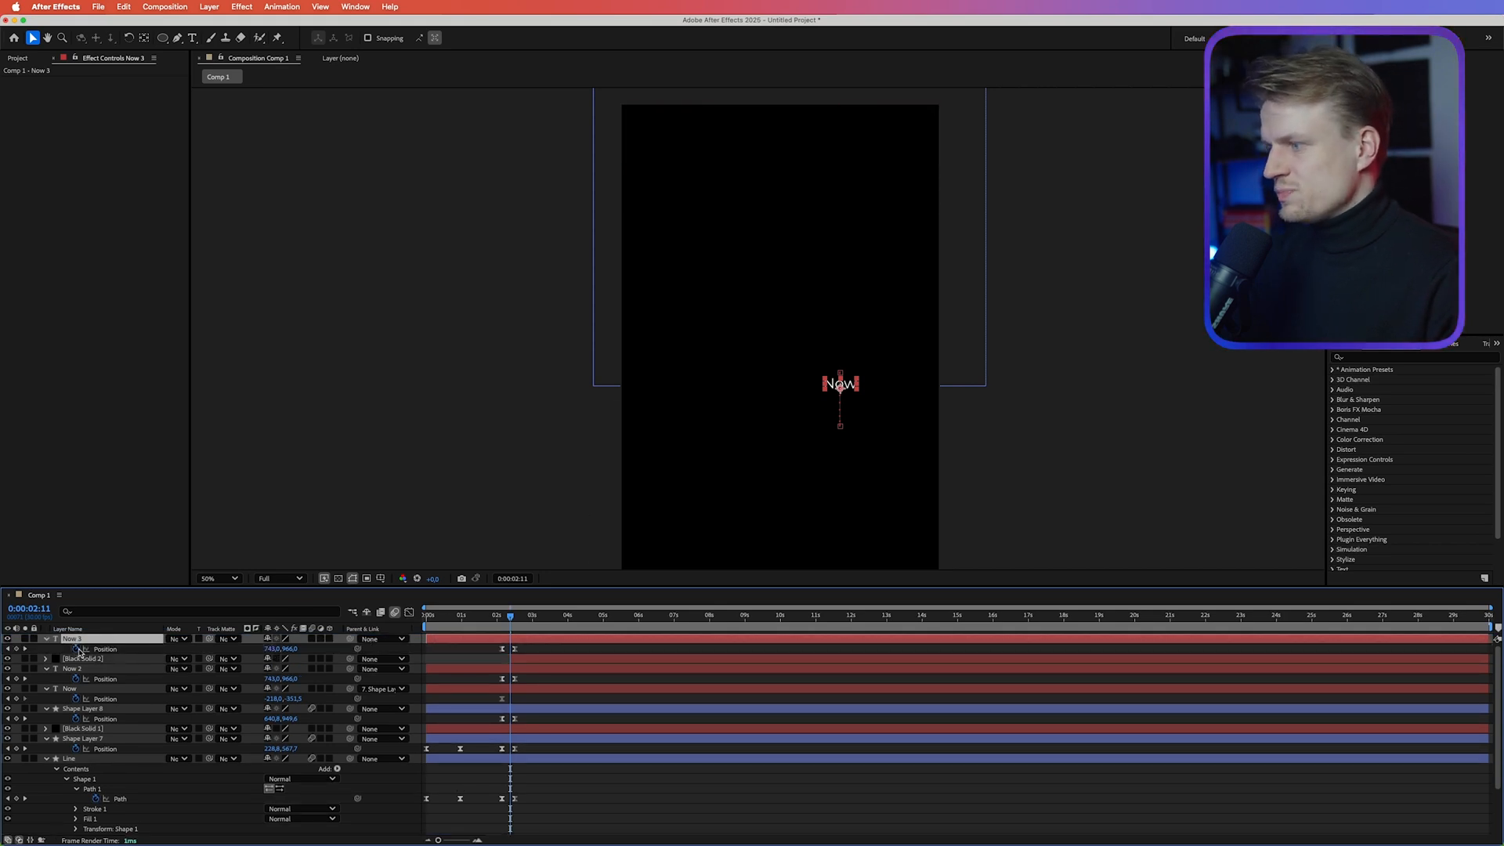
left_click(76, 648)
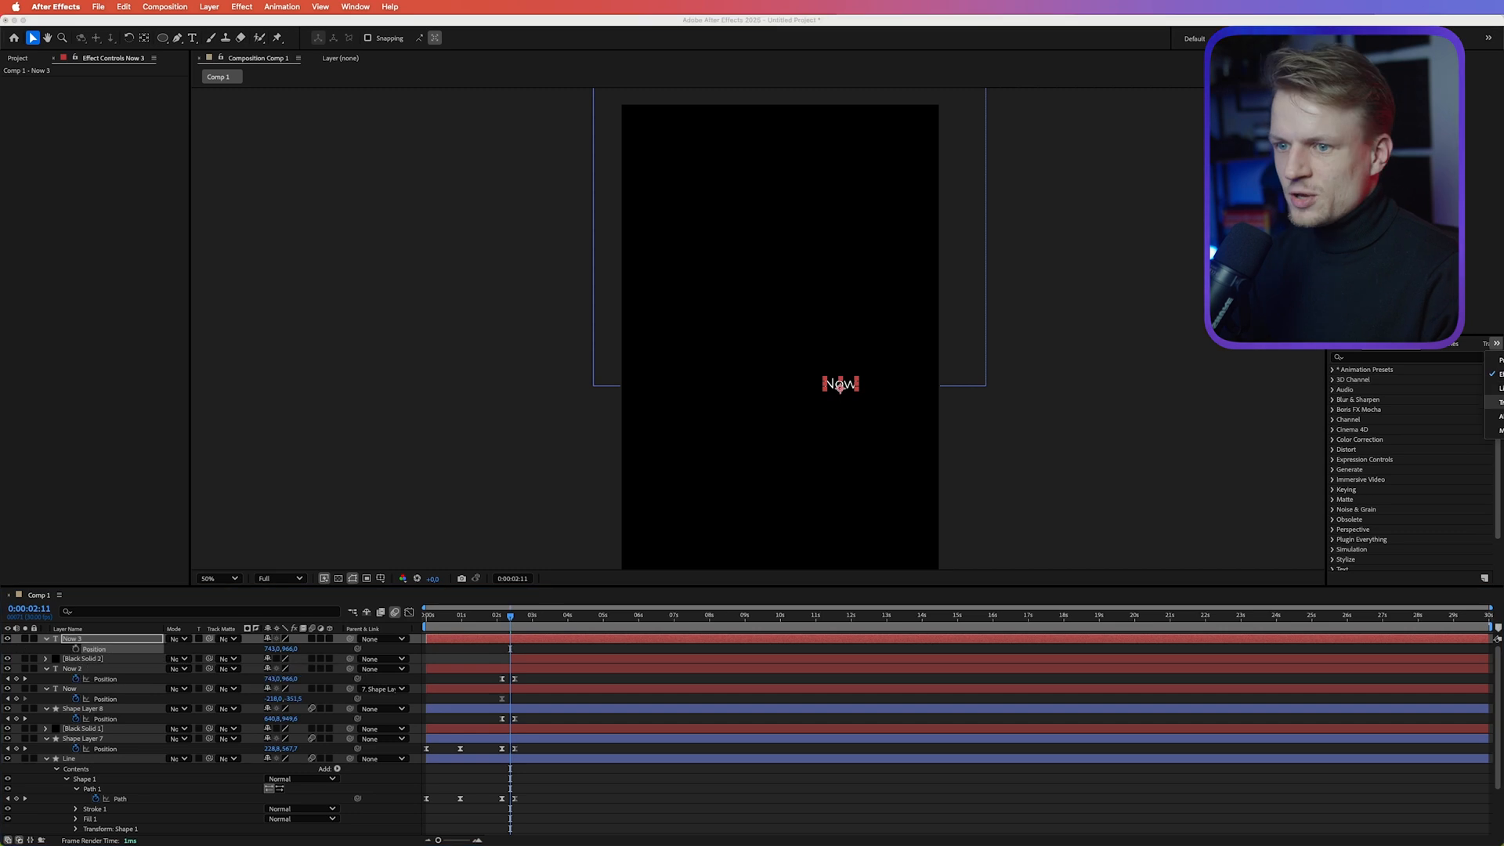
left_click(1443, 343)
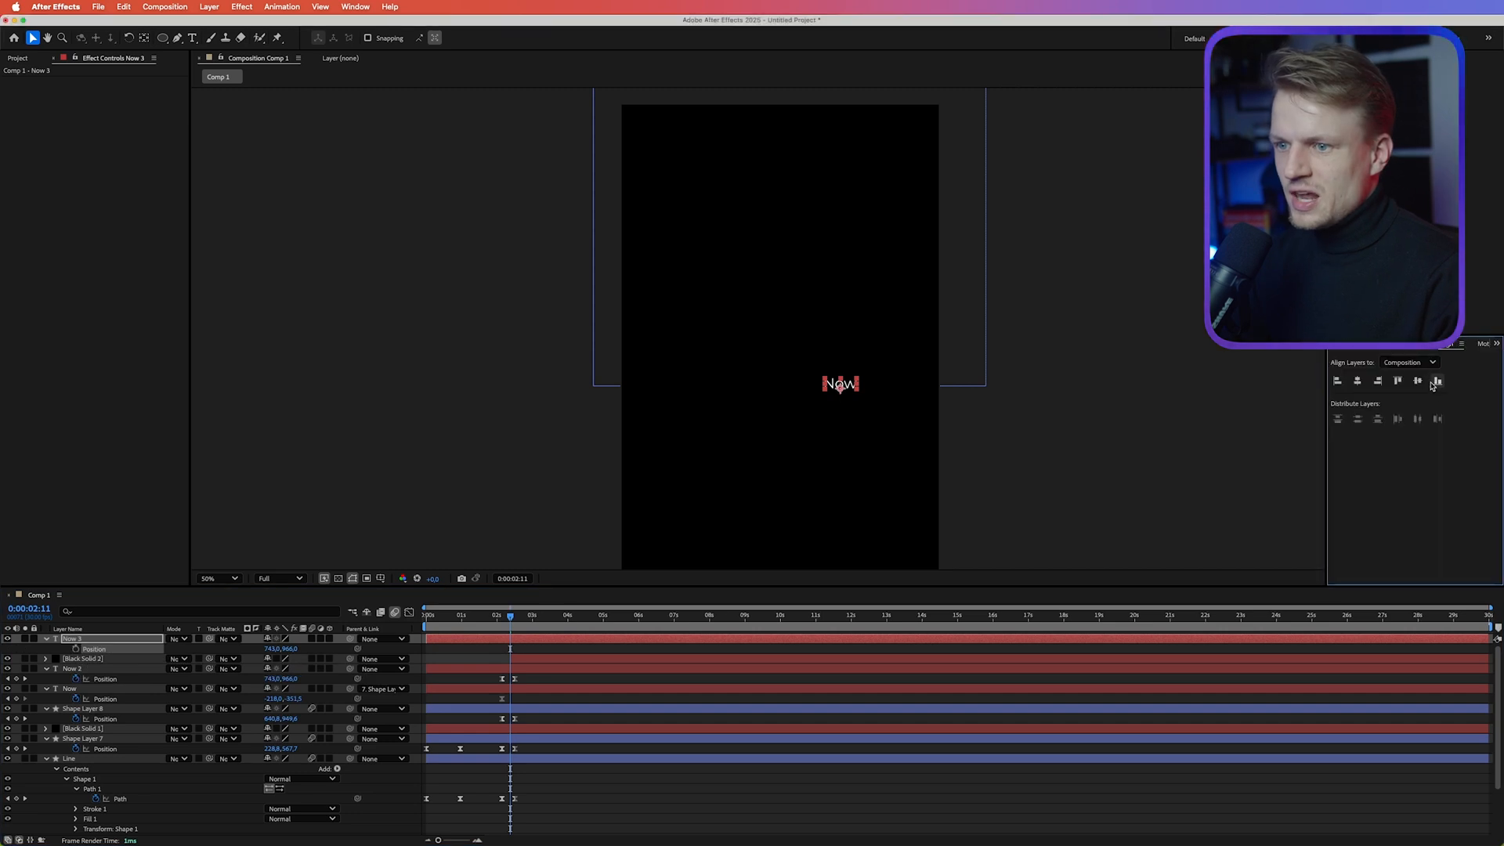
left_click(1357, 380)
left_click(1417, 380)
key("comma")
Step: Replace the centered label's text with "Here's the truth" and set its font size to about 97 px
left_click(1496, 343)
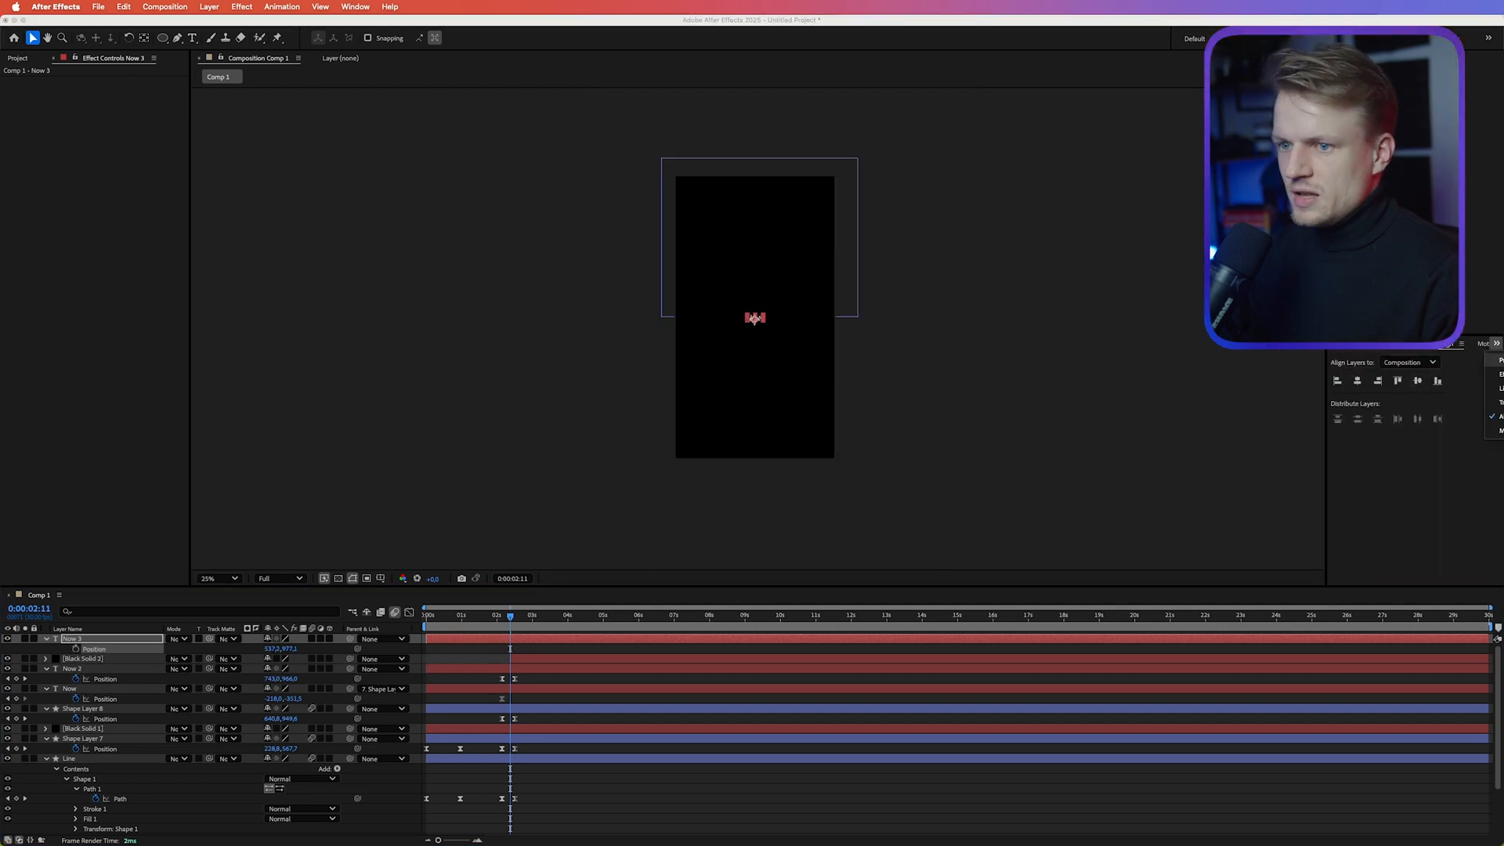
left_click(1499, 360)
left_click_drag(1367, 486, 1383, 483)
double_click(754, 315)
type("Her")
type("e's ")
type("the truth")
key("super+a")
left_click_drag(1366, 485, 1345, 486)
Step: Fill only the word "truth" with green 318C18
left_click(780, 314)
left_click_drag(776, 315, 791, 316)
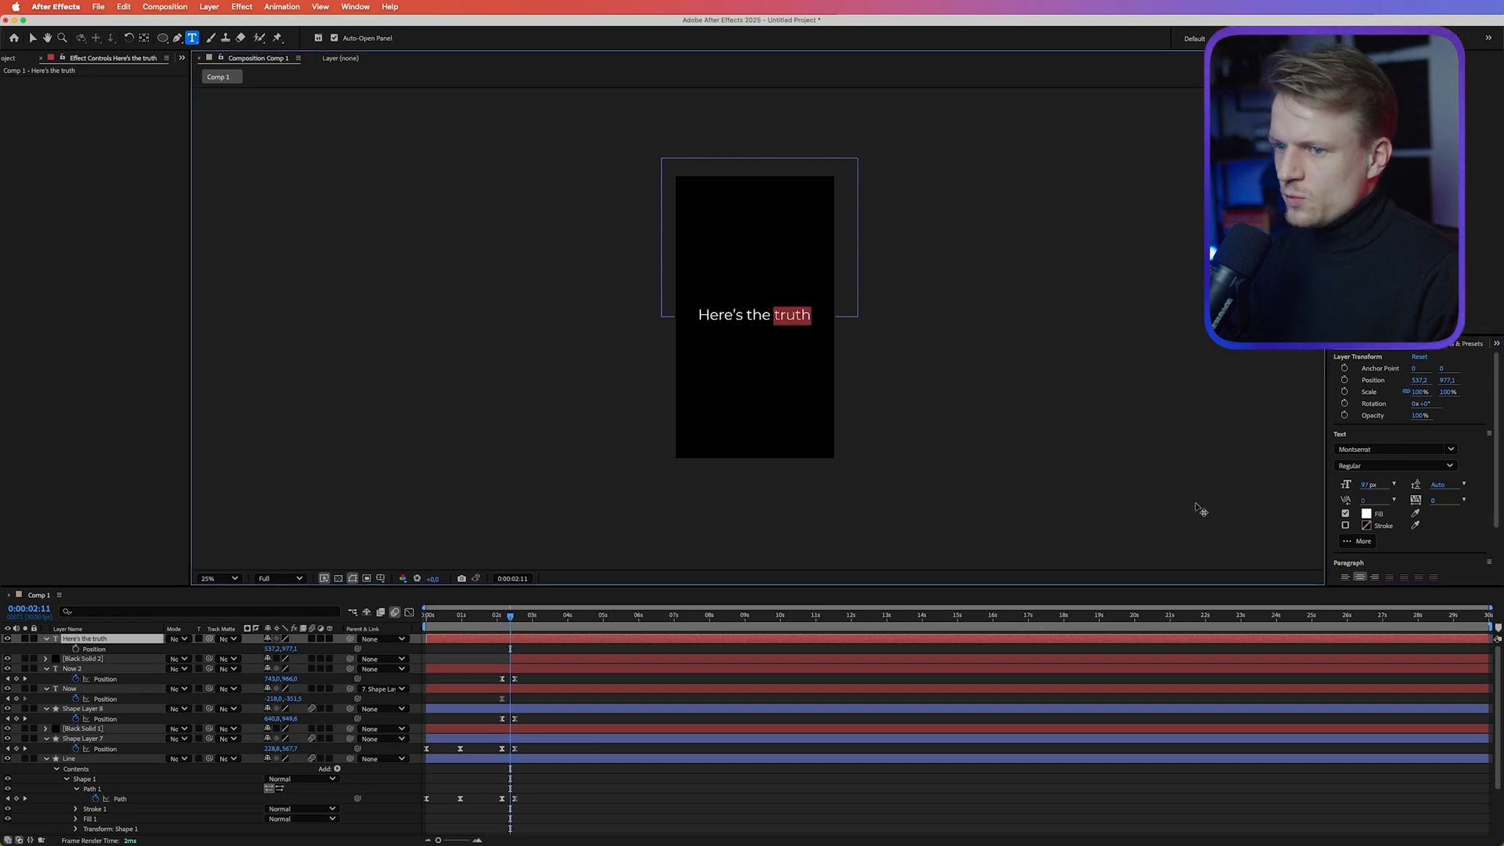
left_click(1366, 515)
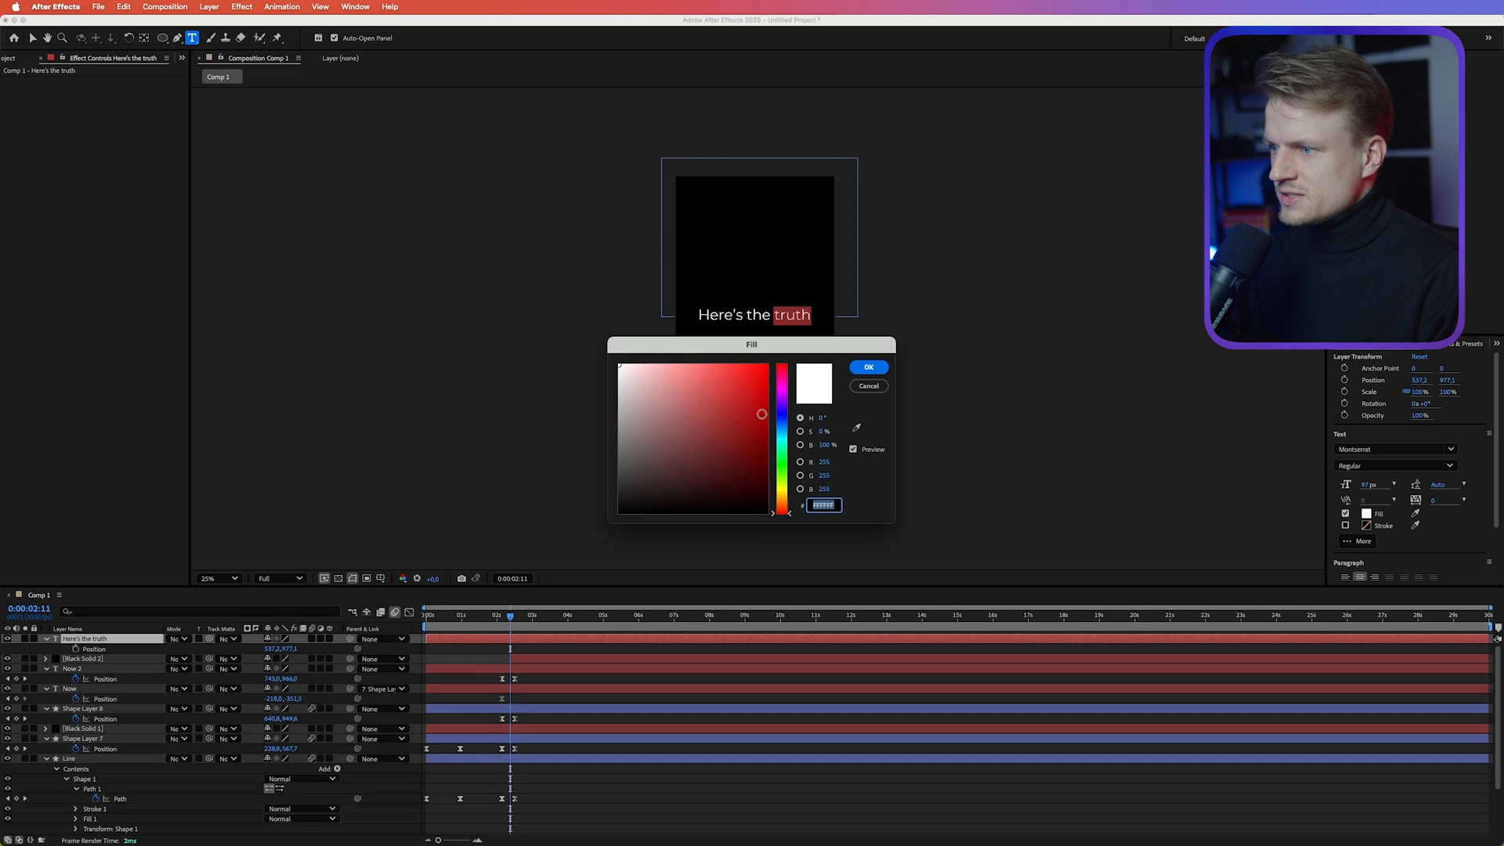
left_click(782, 469)
left_click(736, 425)
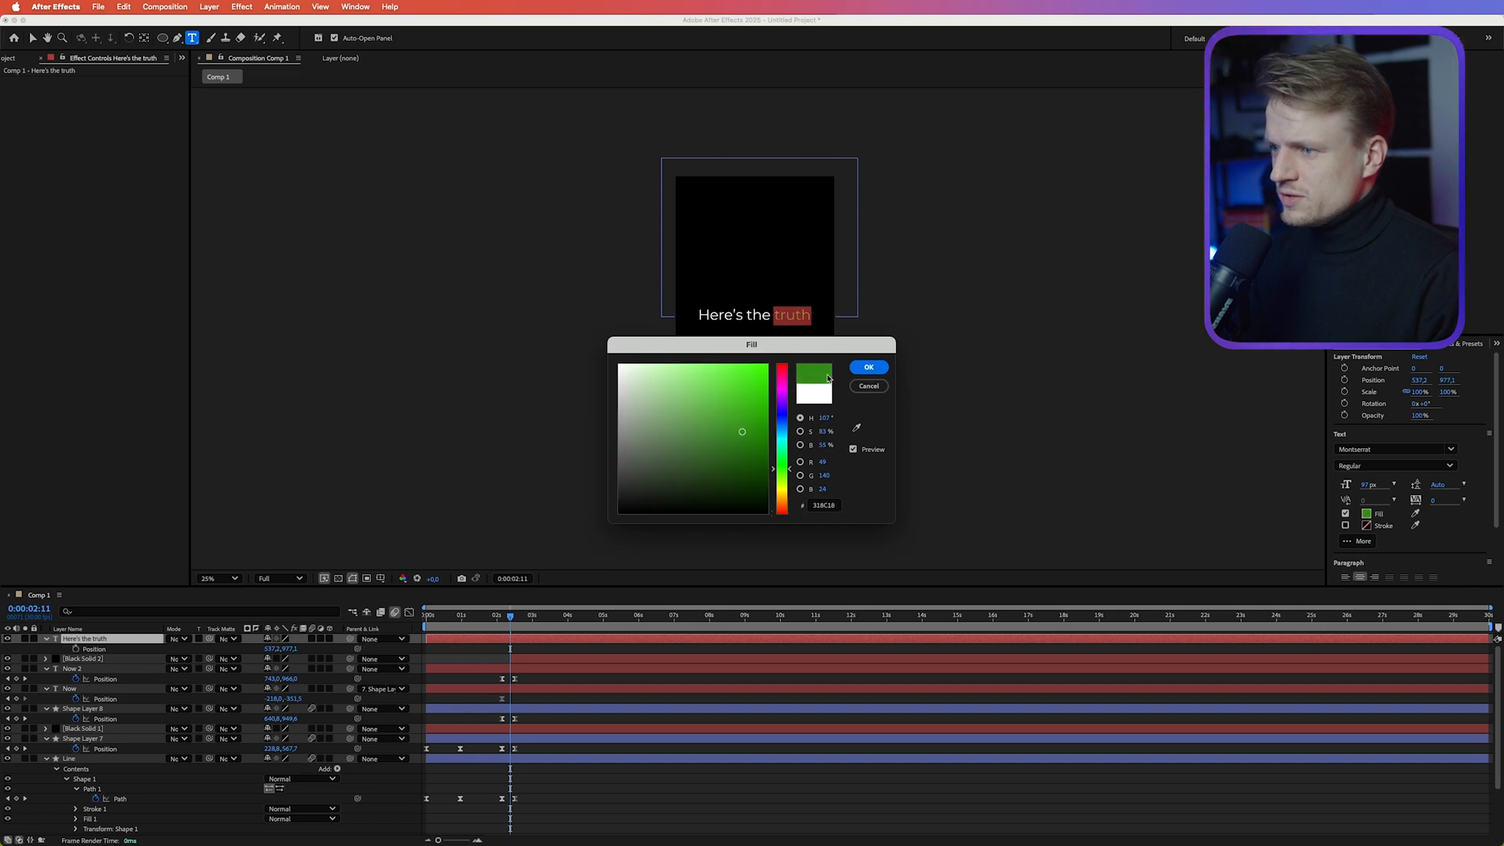
left_click(868, 367)
left_click(742, 738)
scroll(780, 302, "up", 1)
key("v")
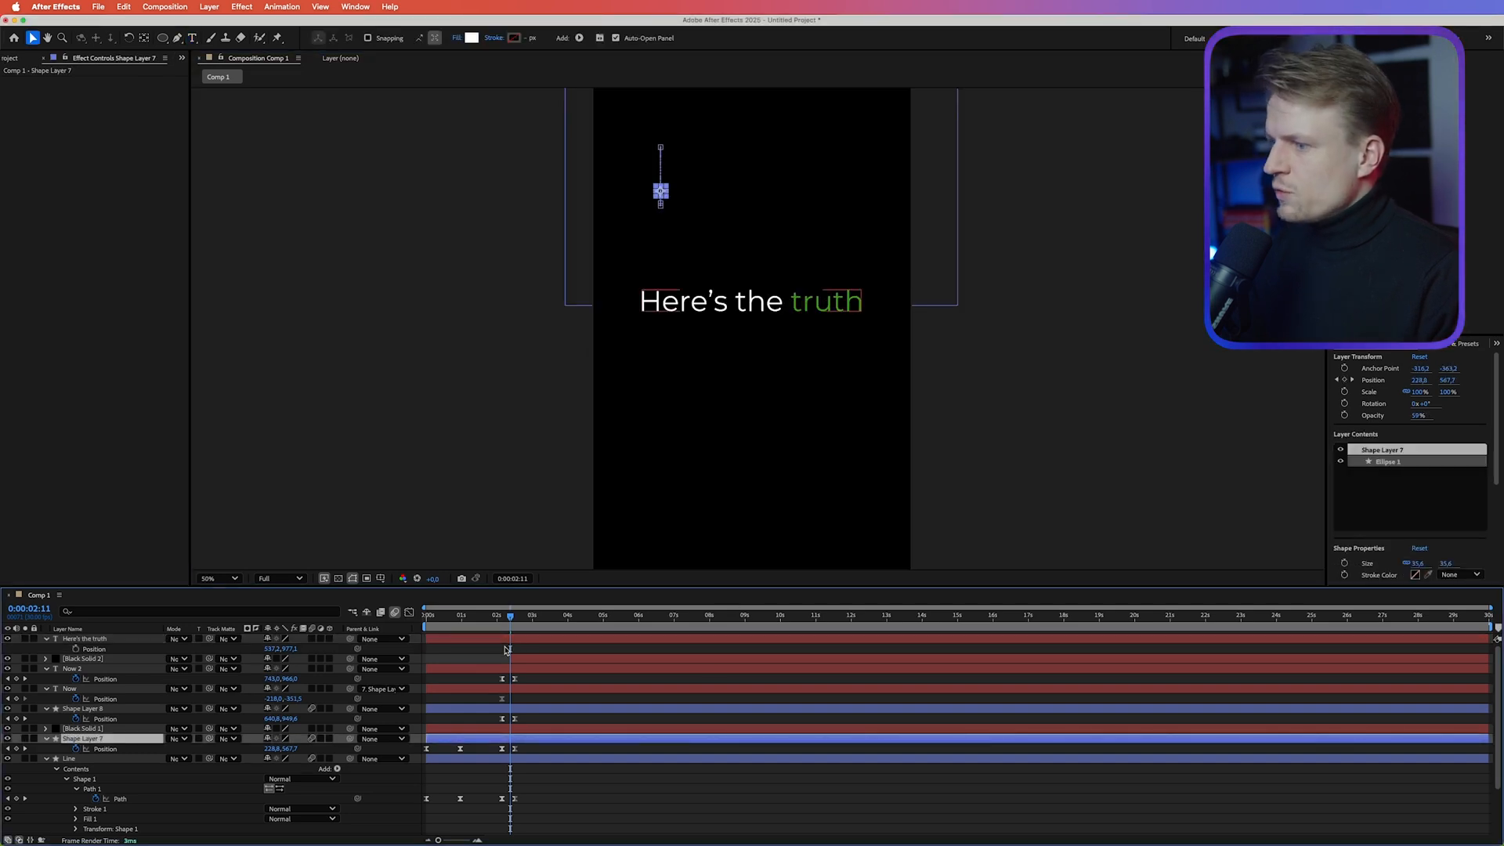
Step: Shift the "Here's the truth" layer in time so its Range Selector offset keyframes start at about 0:00:02:11
left_click(510, 638)
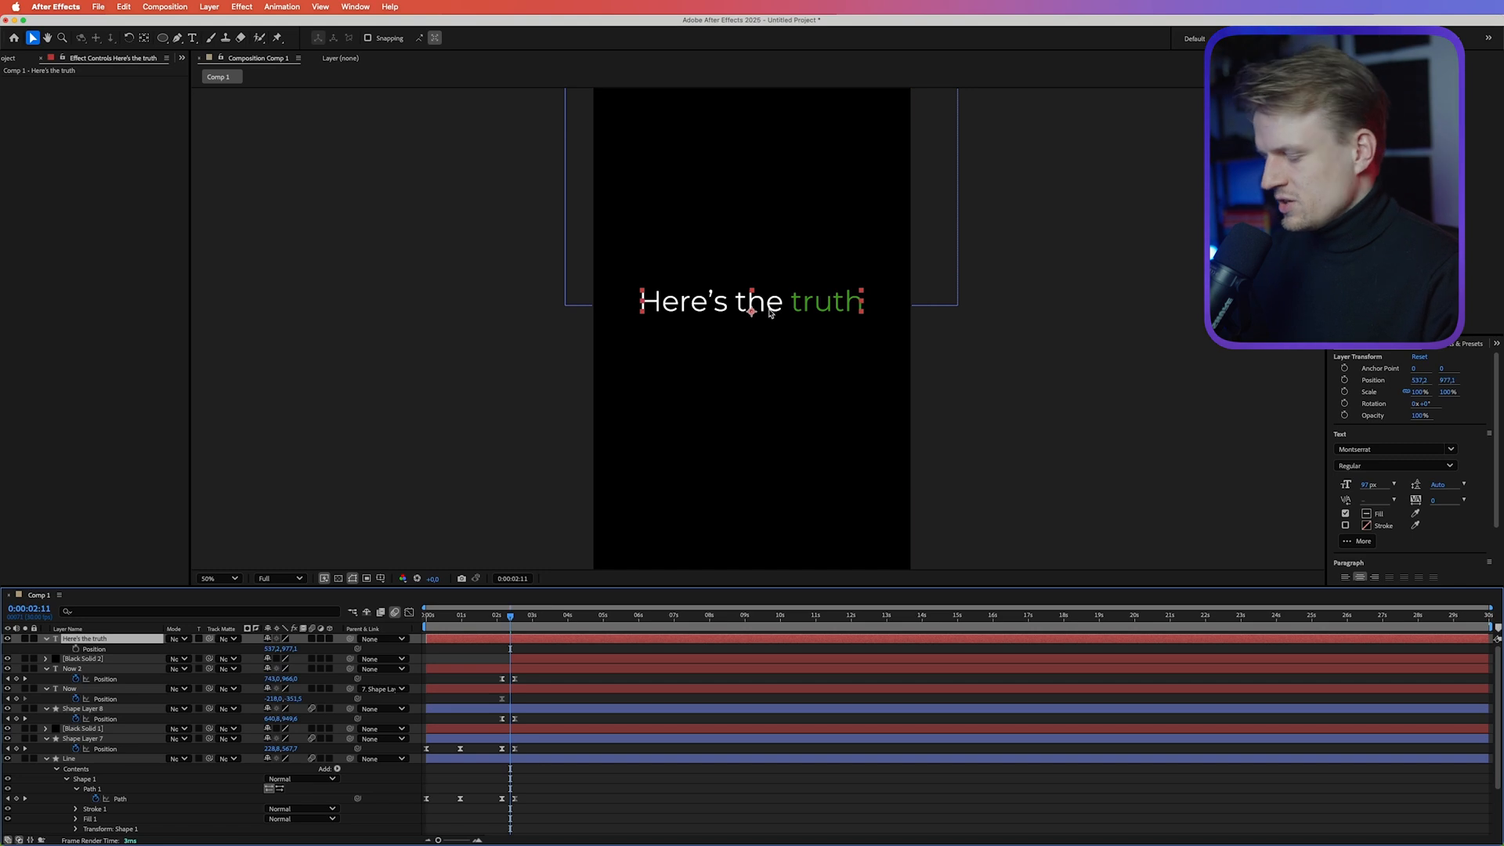
key("u")
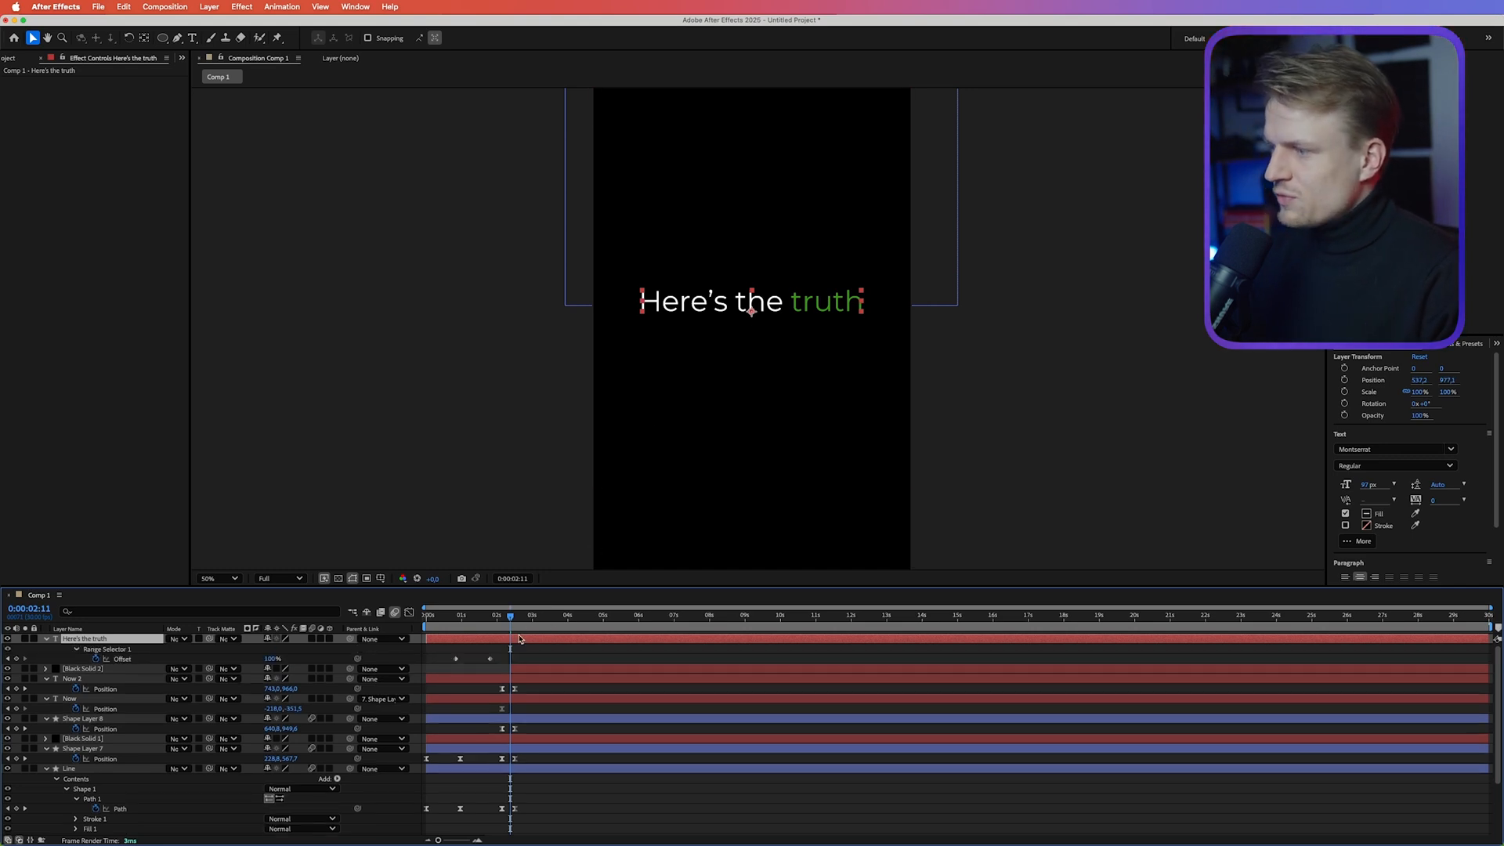
left_click_drag(522, 638, 576, 641)
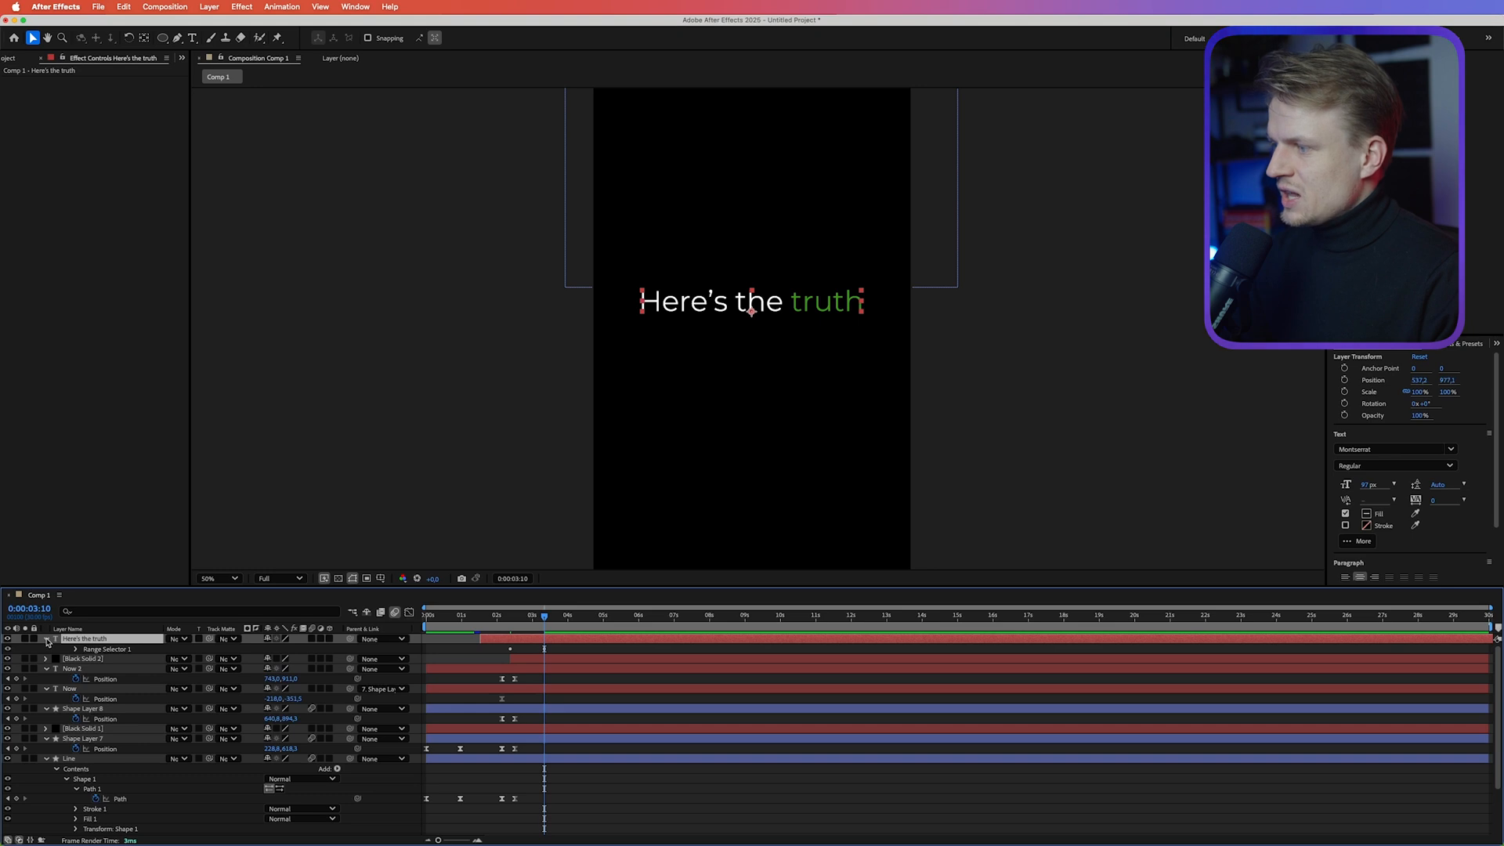
Step: Set the Y position of the "Here's the truth" layer's text Animator 1 to 0
left_click(47, 639)
left_click(47, 639)
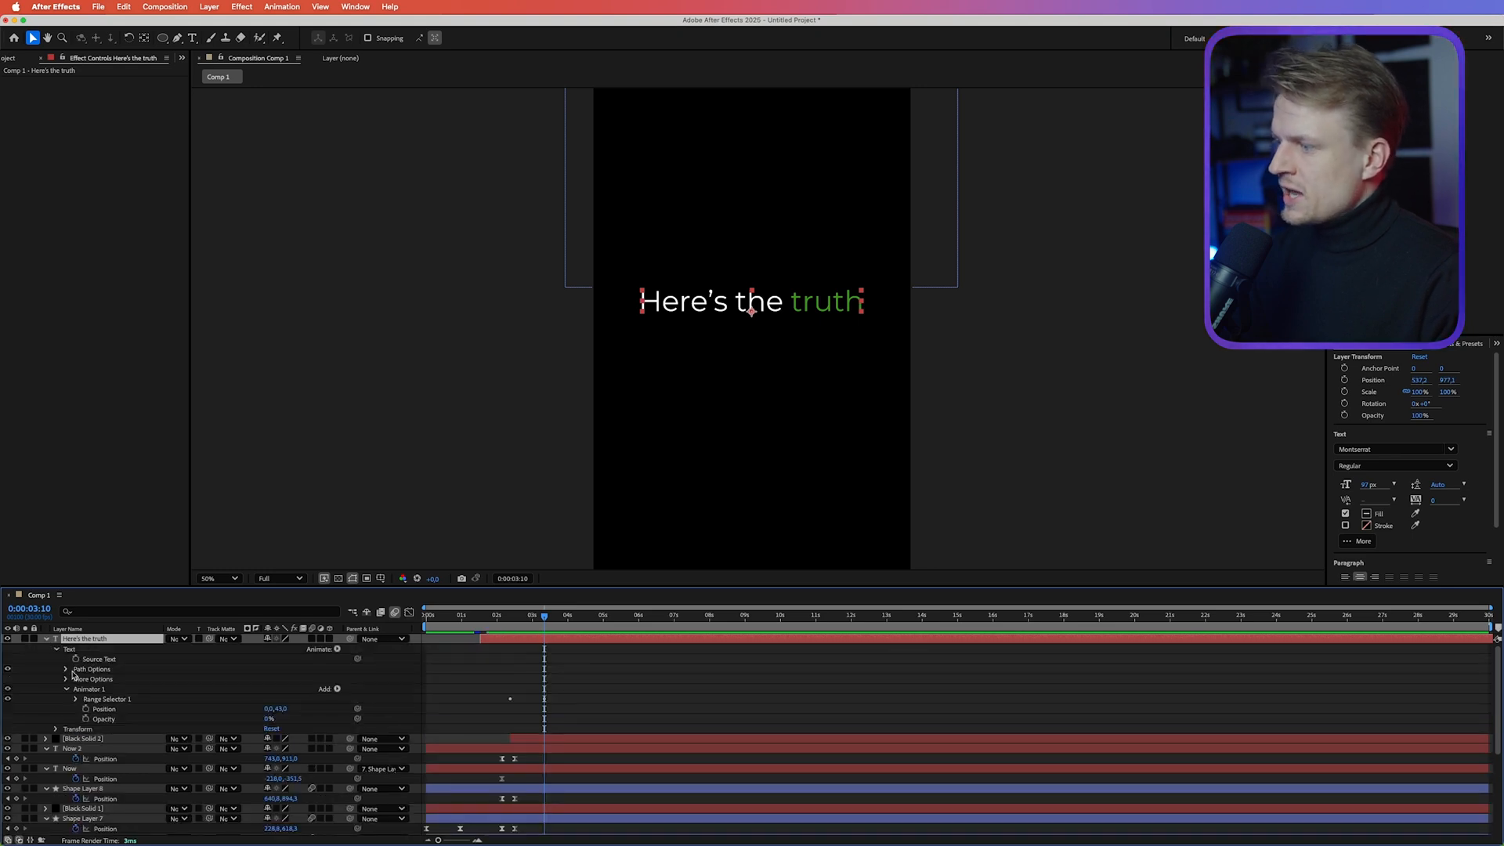
left_click(102, 710)
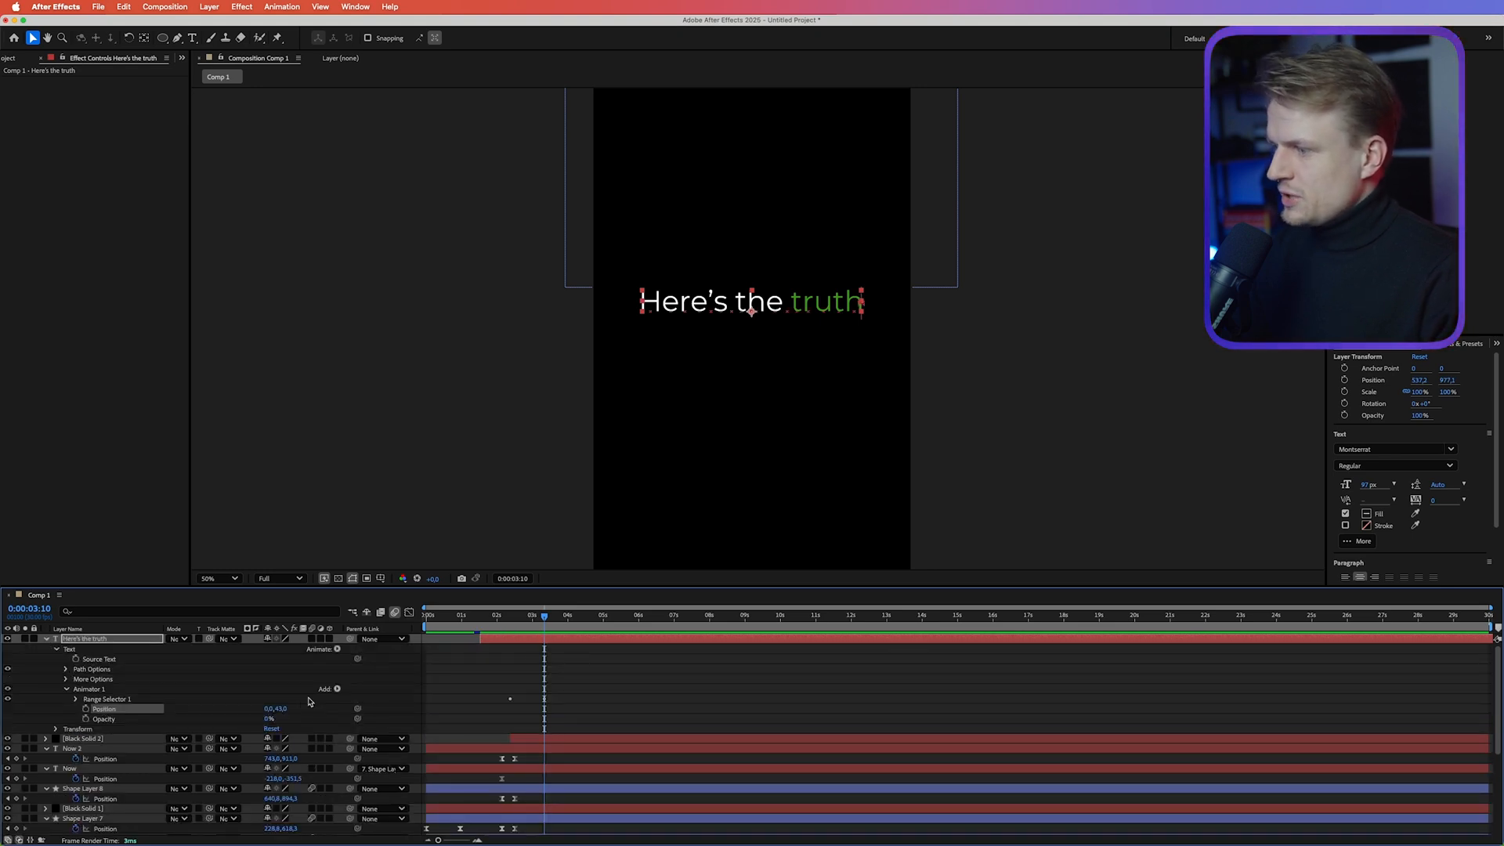
left_click(255, 715)
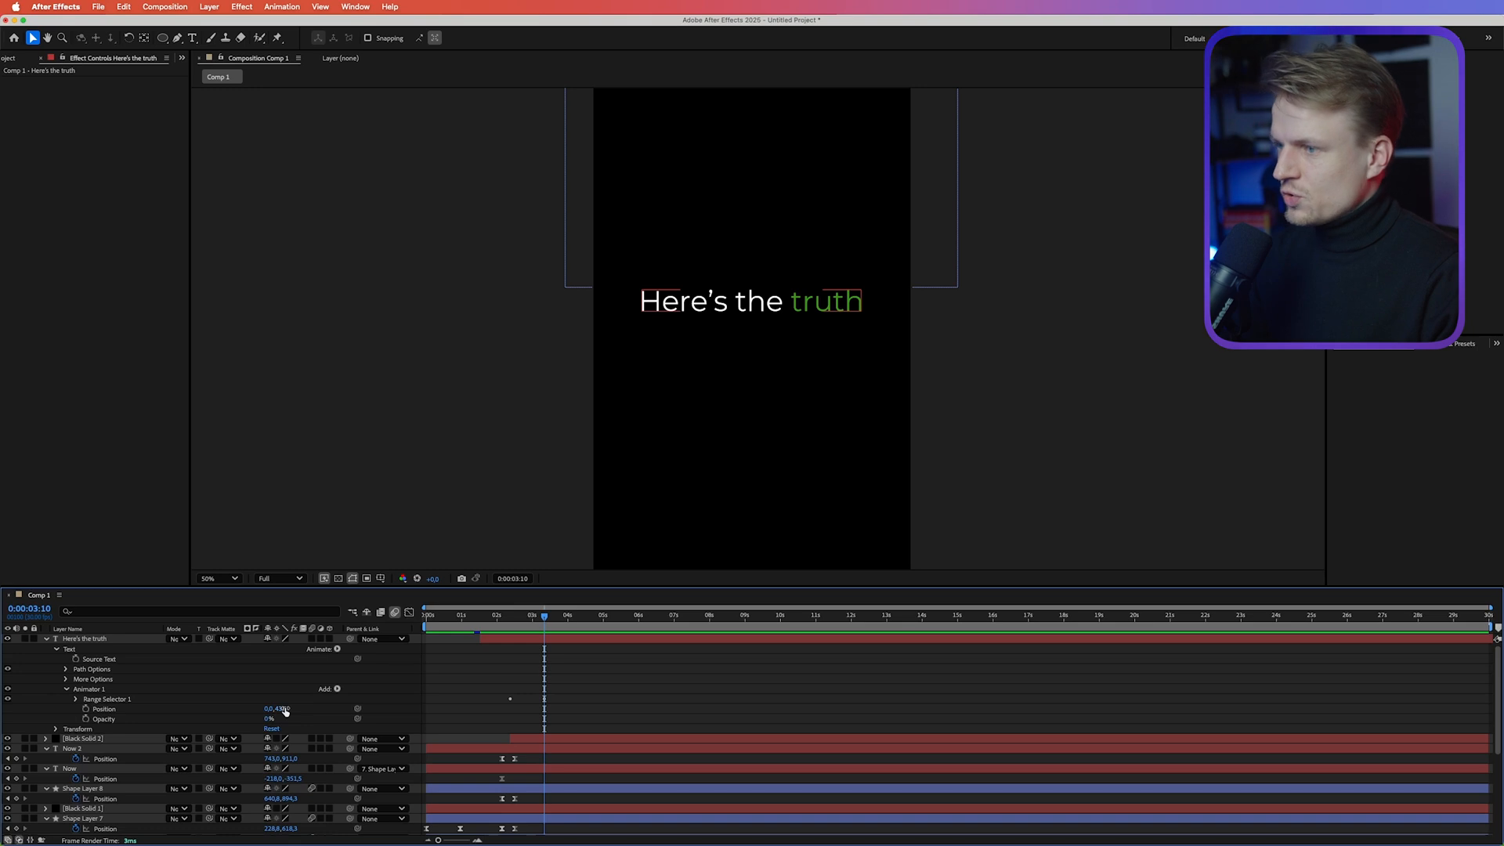
left_click_drag(544, 617, 527, 617)
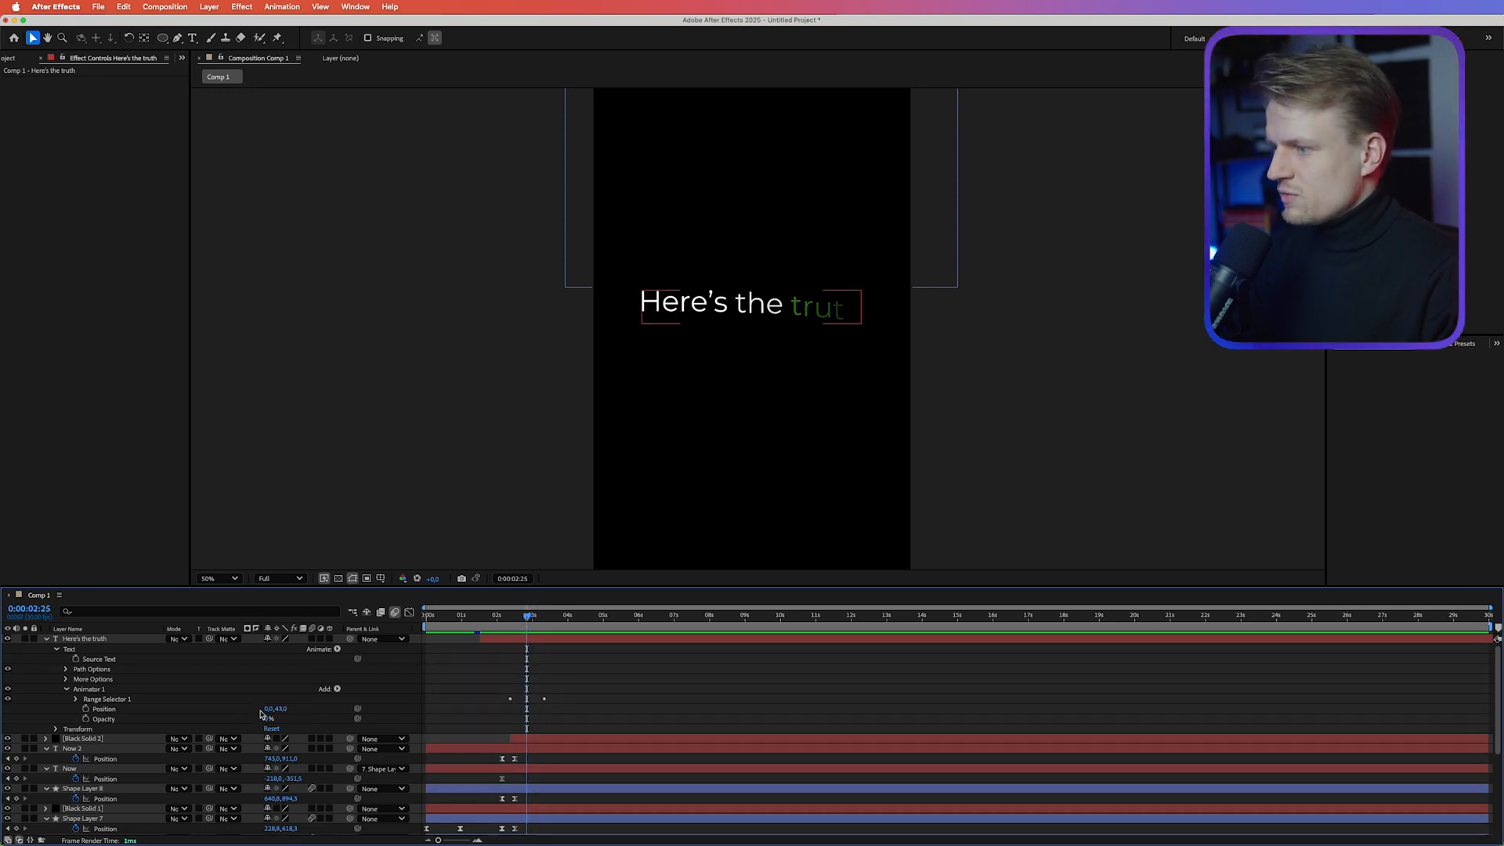
left_click_drag(281, 707, 295, 708)
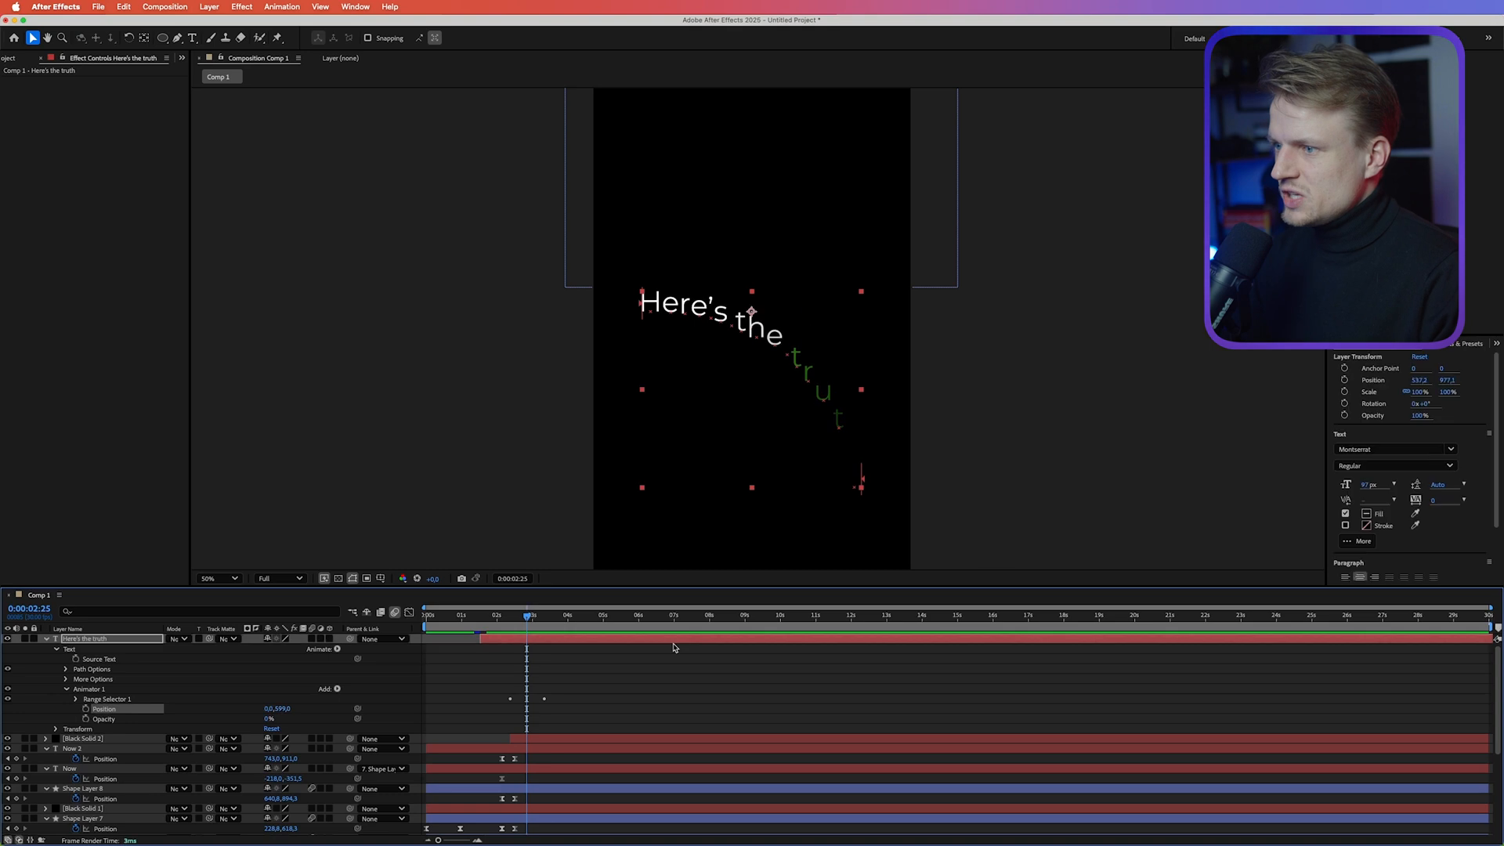
left_click(288, 708)
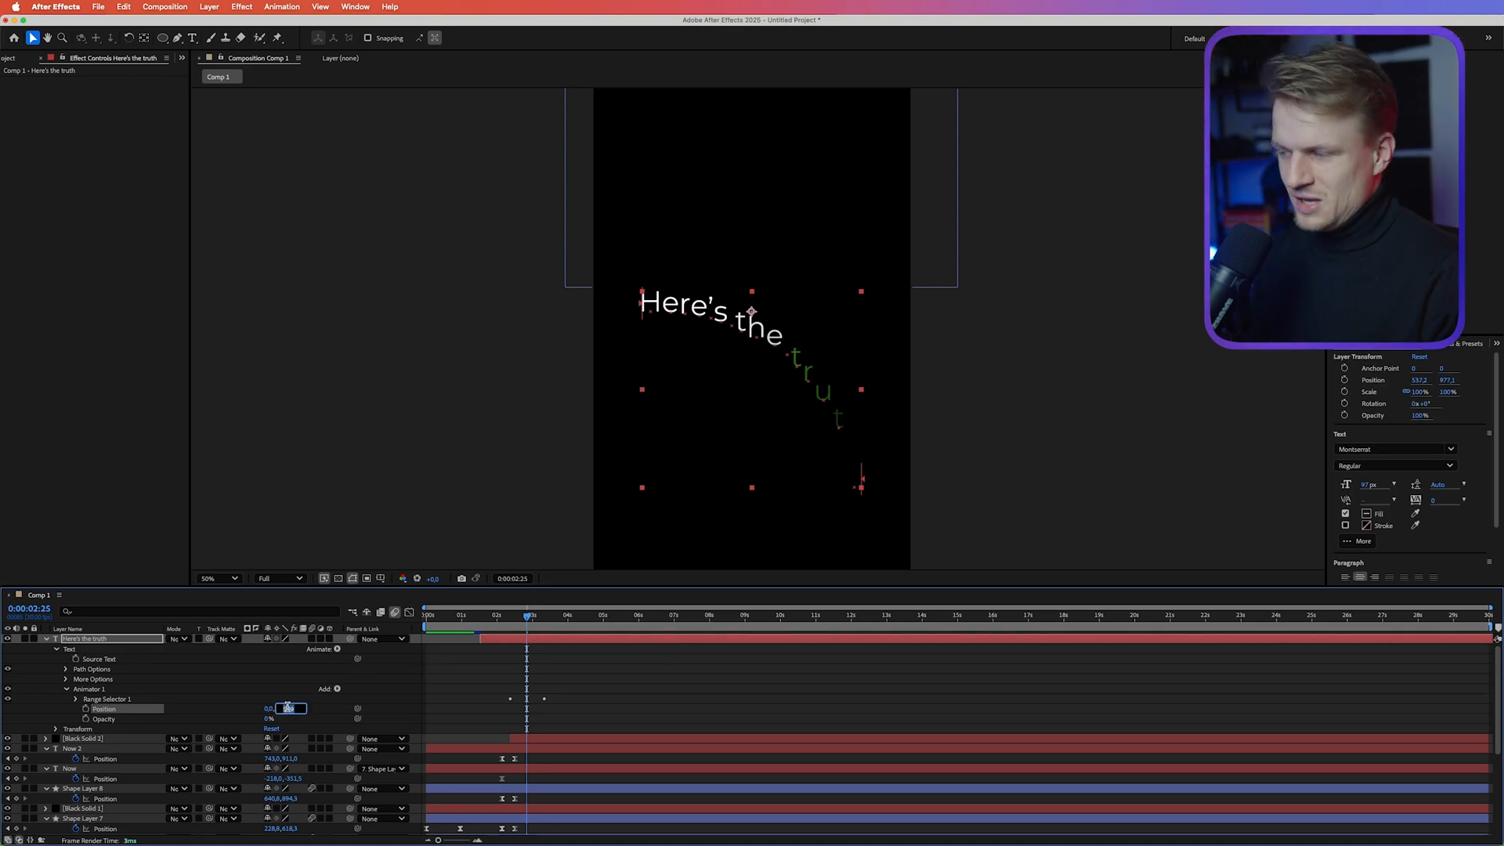
type("0")
key("Return")
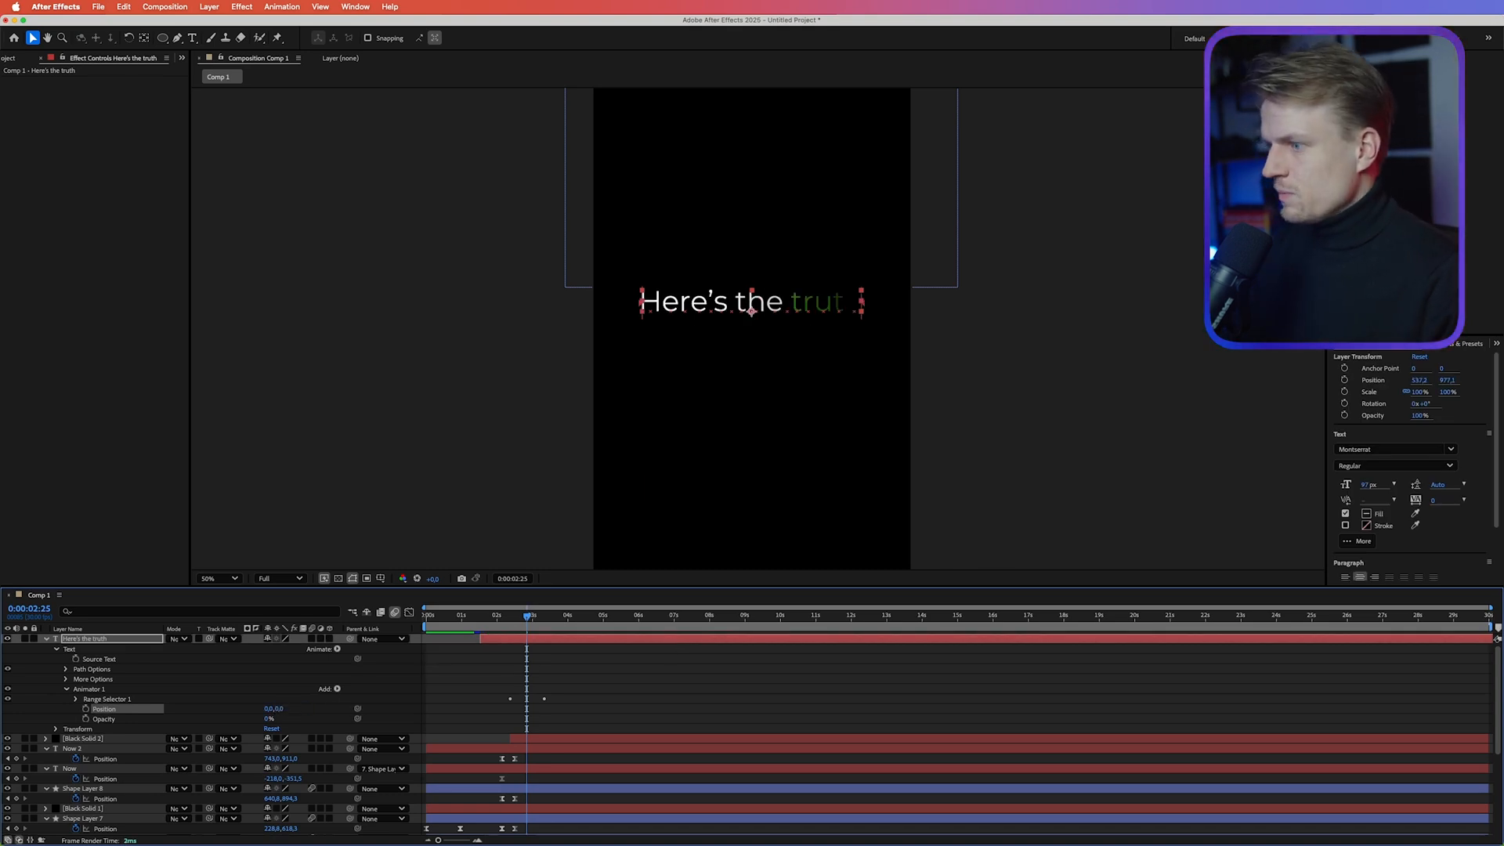
Step: Set the text animator's X position to 100 and check the letter reveal up to 0:00:03:07
left_click_drag(267, 708, 323, 695)
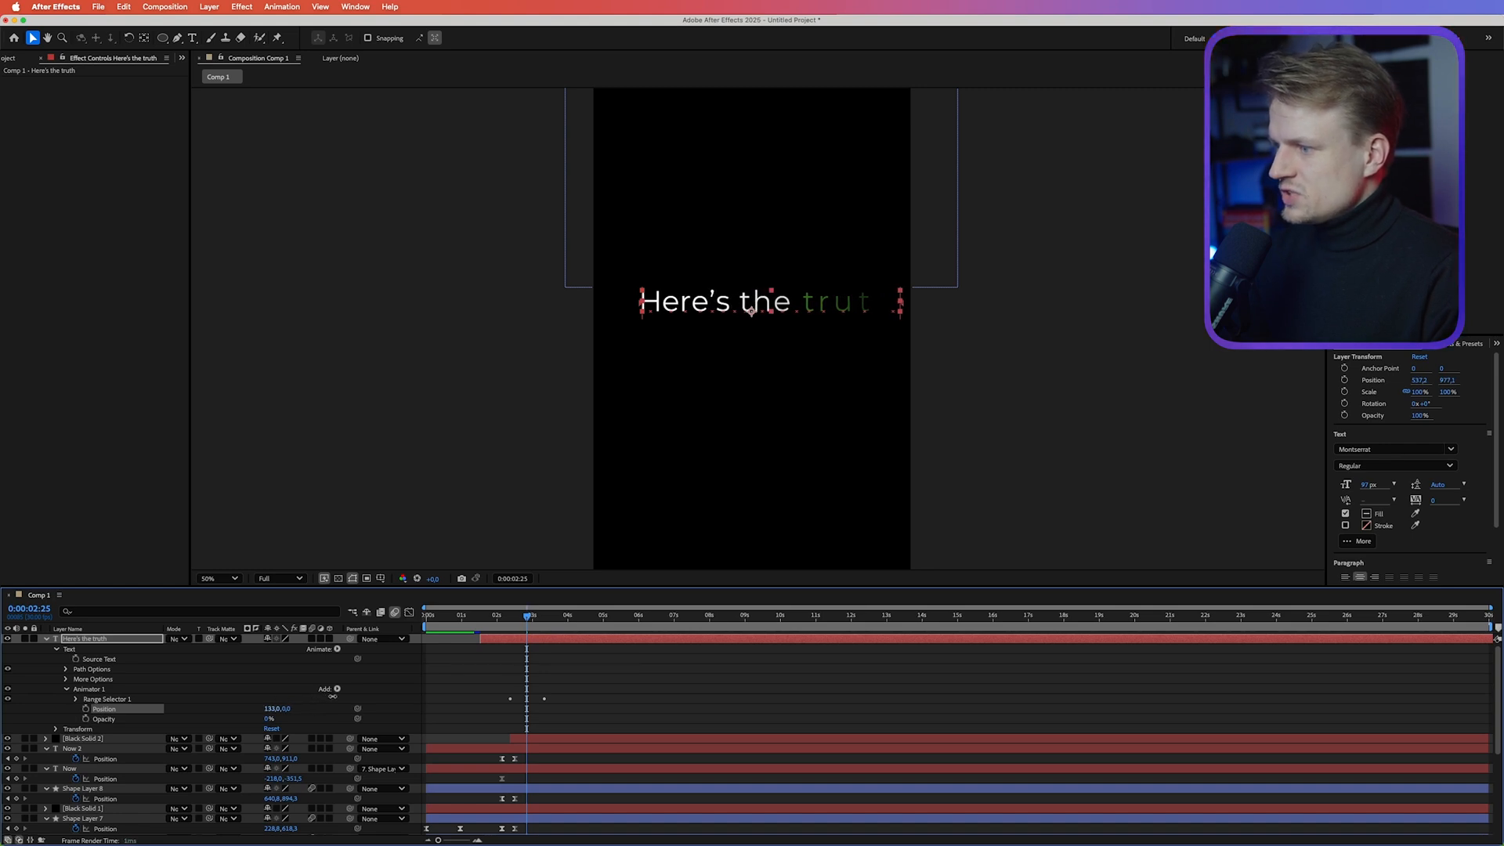
left_click(269, 709)
type("100")
mouse_move(526, 621)
left_mouse_down()
mouse_move(508, 624)
mouse_move(541, 621)
left_mouse_up()
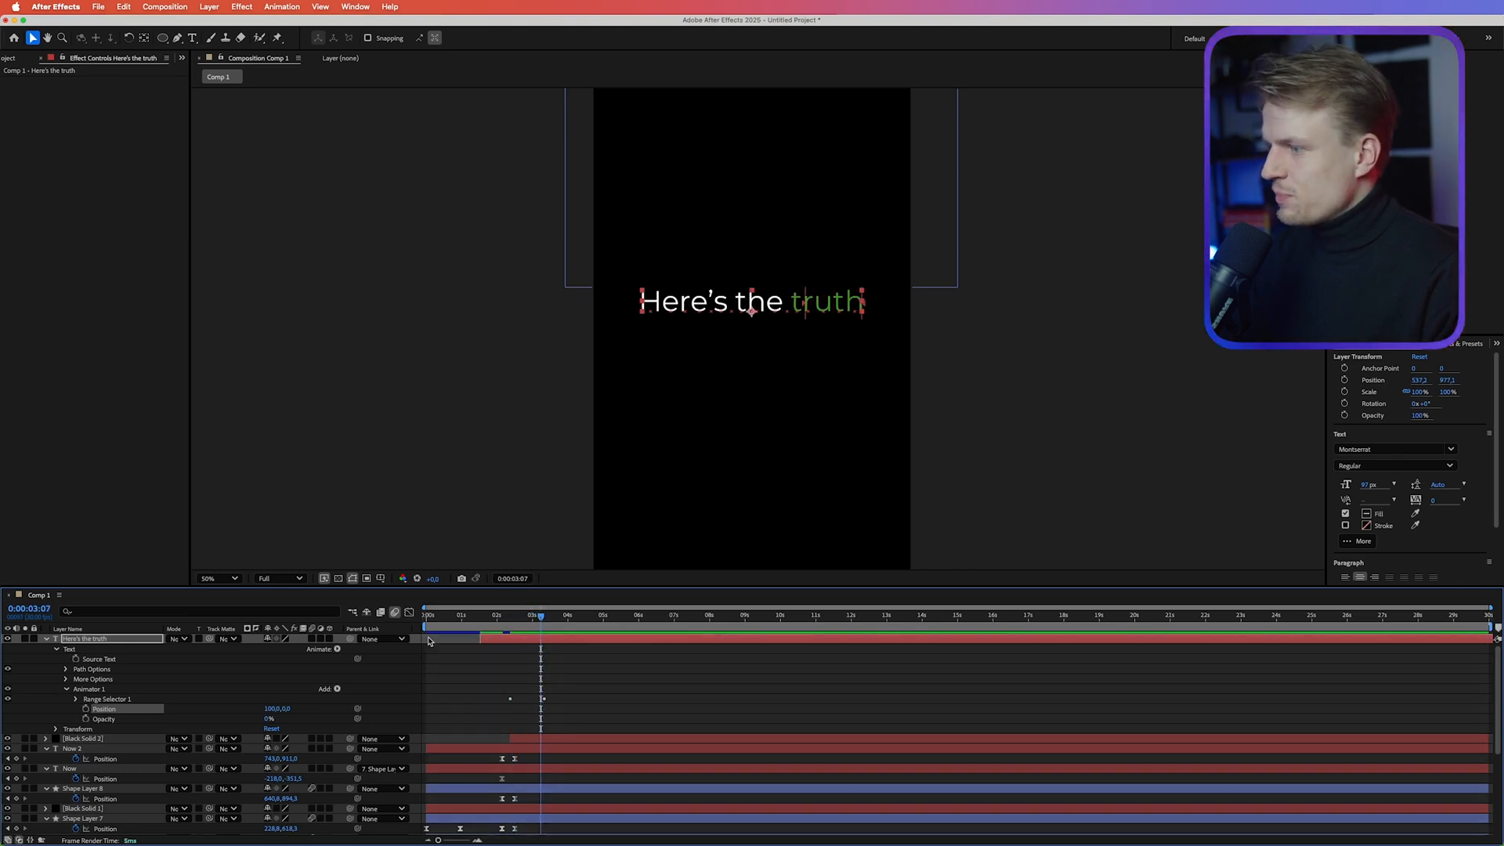
Step: Keyframe the position of the "Here's the truth" layer at 0:00:03:07 and shift the text right at about 0:00:03:23
key("p")
left_click(76, 649)
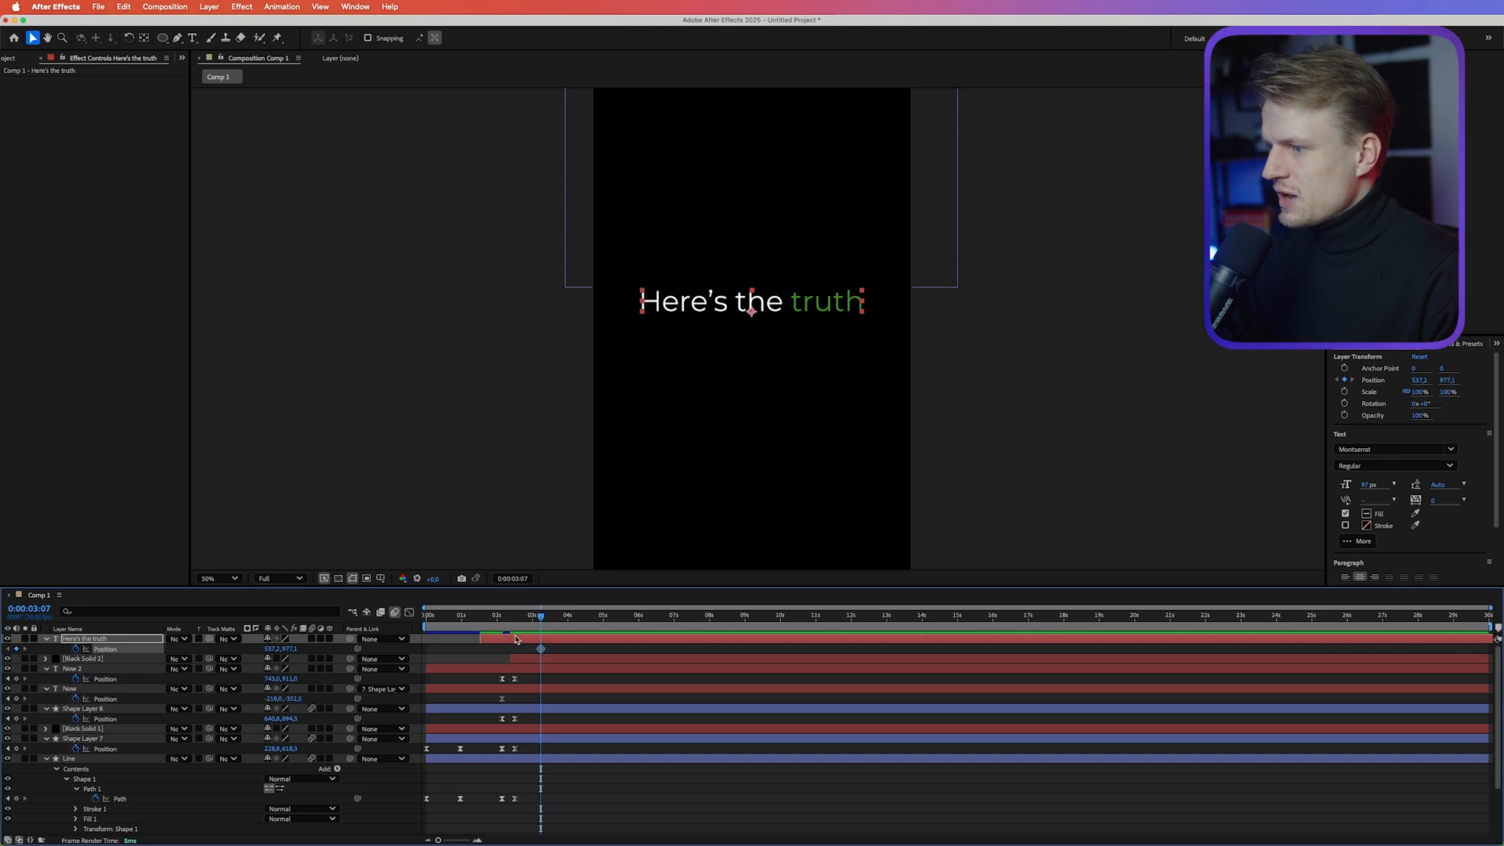
left_click_drag(539, 620, 559, 619)
left_click_drag(707, 307, 742, 307)
Step: Apply Easy Ease to both position keyframes of the "Here's the truth" layer
left_click(544, 616)
left_click(541, 650, "shift")
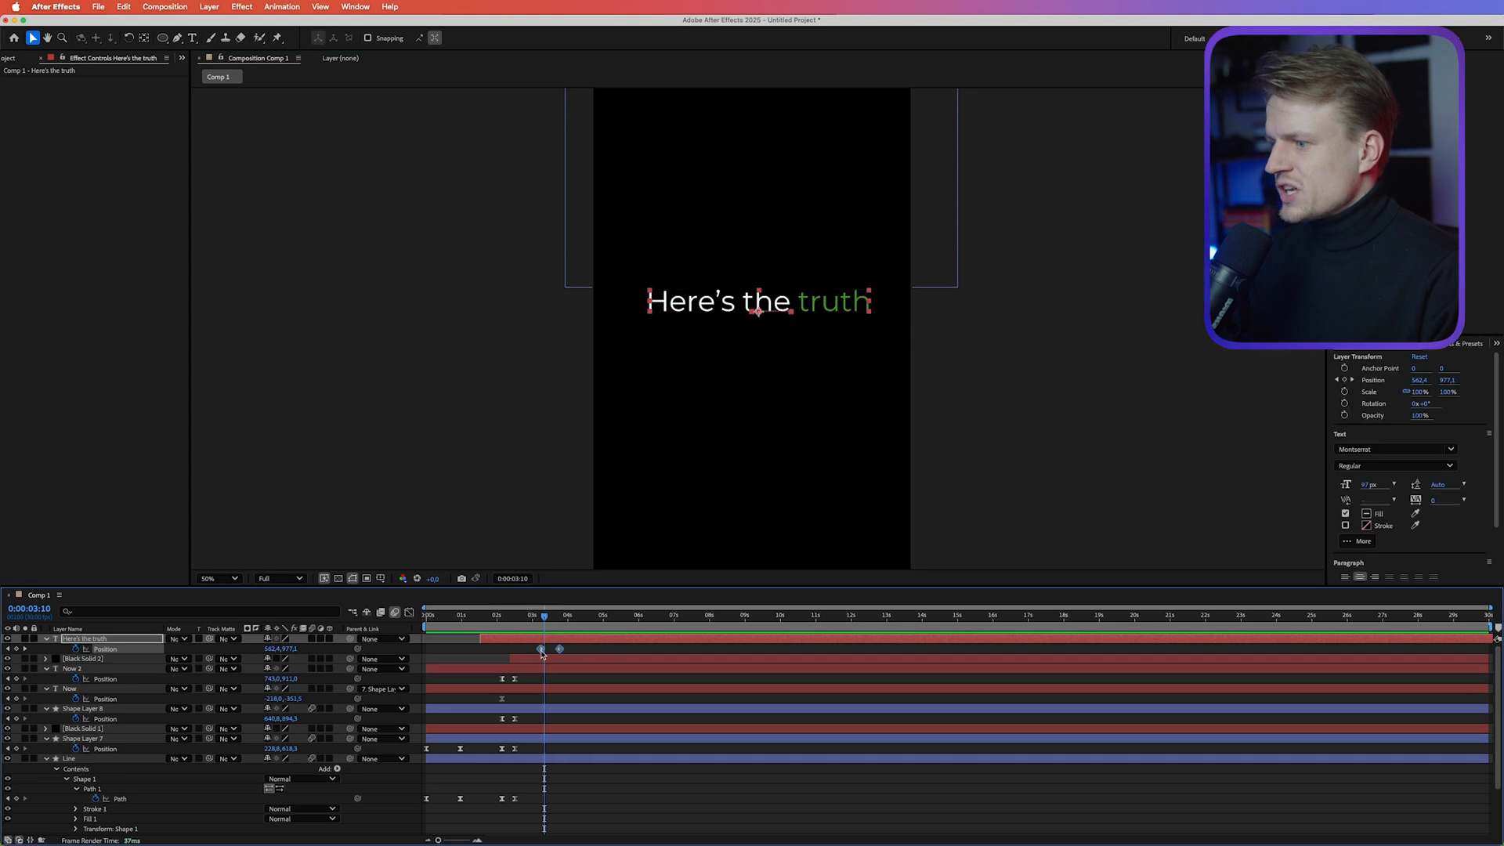
right_click(558, 651)
right_click(541, 649)
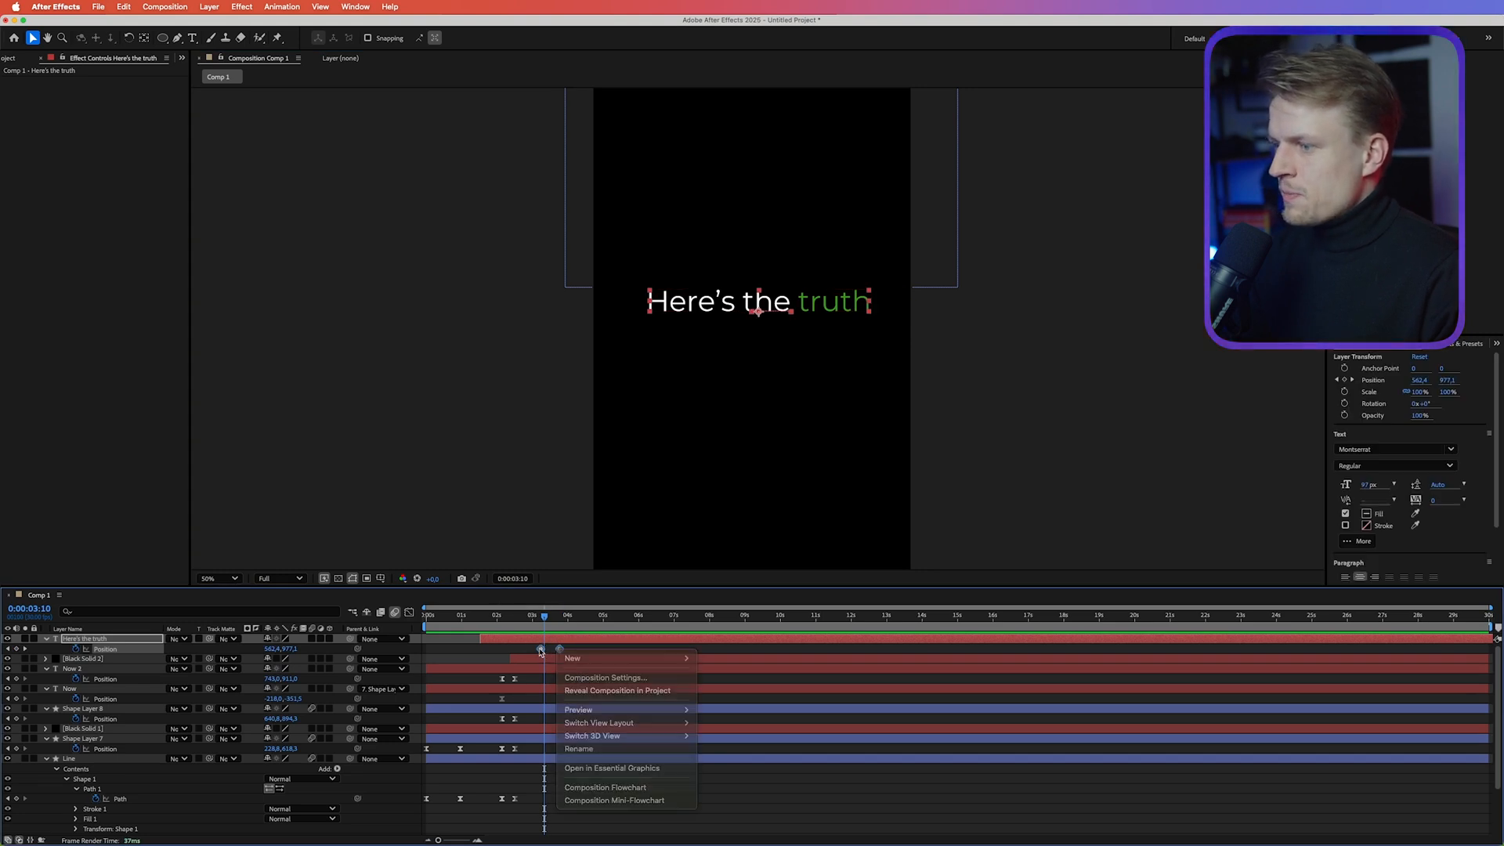
mouse_move(595, 832)
left_click(705, 756)
Step: Trim the end of the "Here's the truth" layer to 0:00:03:15, partway through its slide, and check the cut
left_click(552, 618)
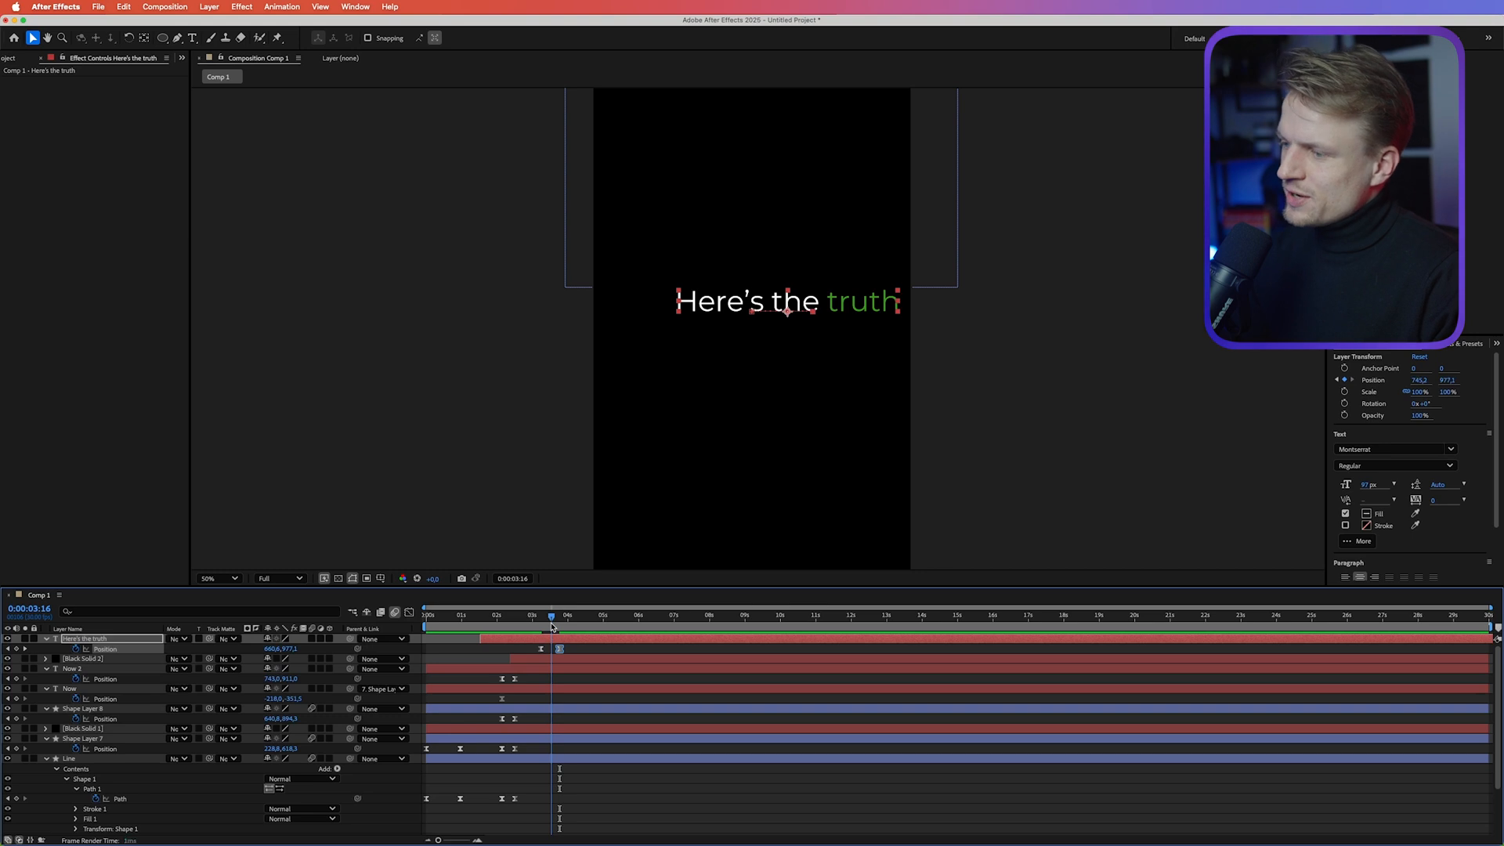
left_click_drag(551, 623, 550, 623)
left_click(580, 642)
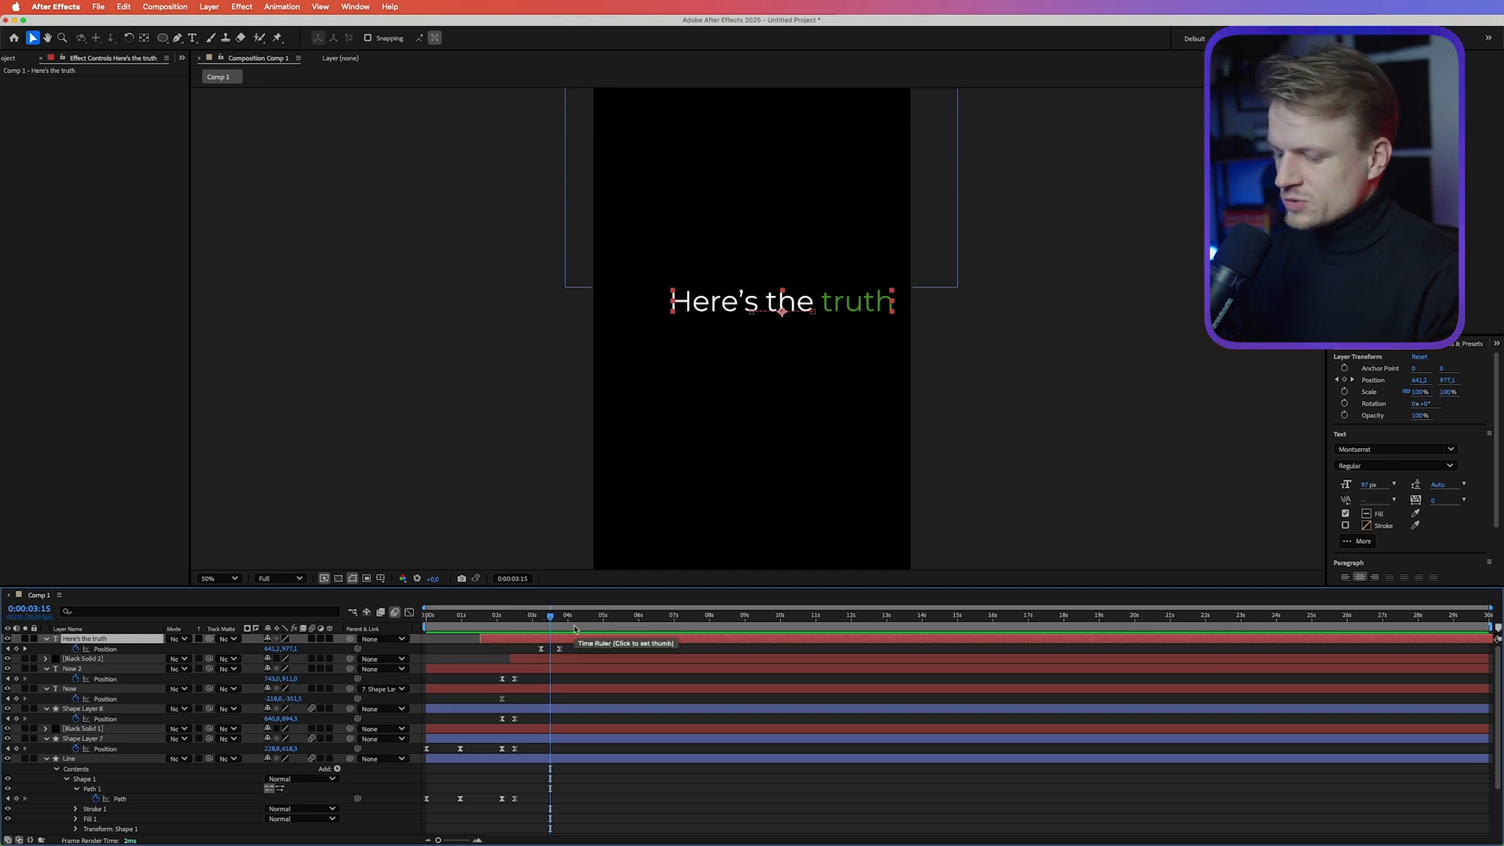
key("alt+bracketright")
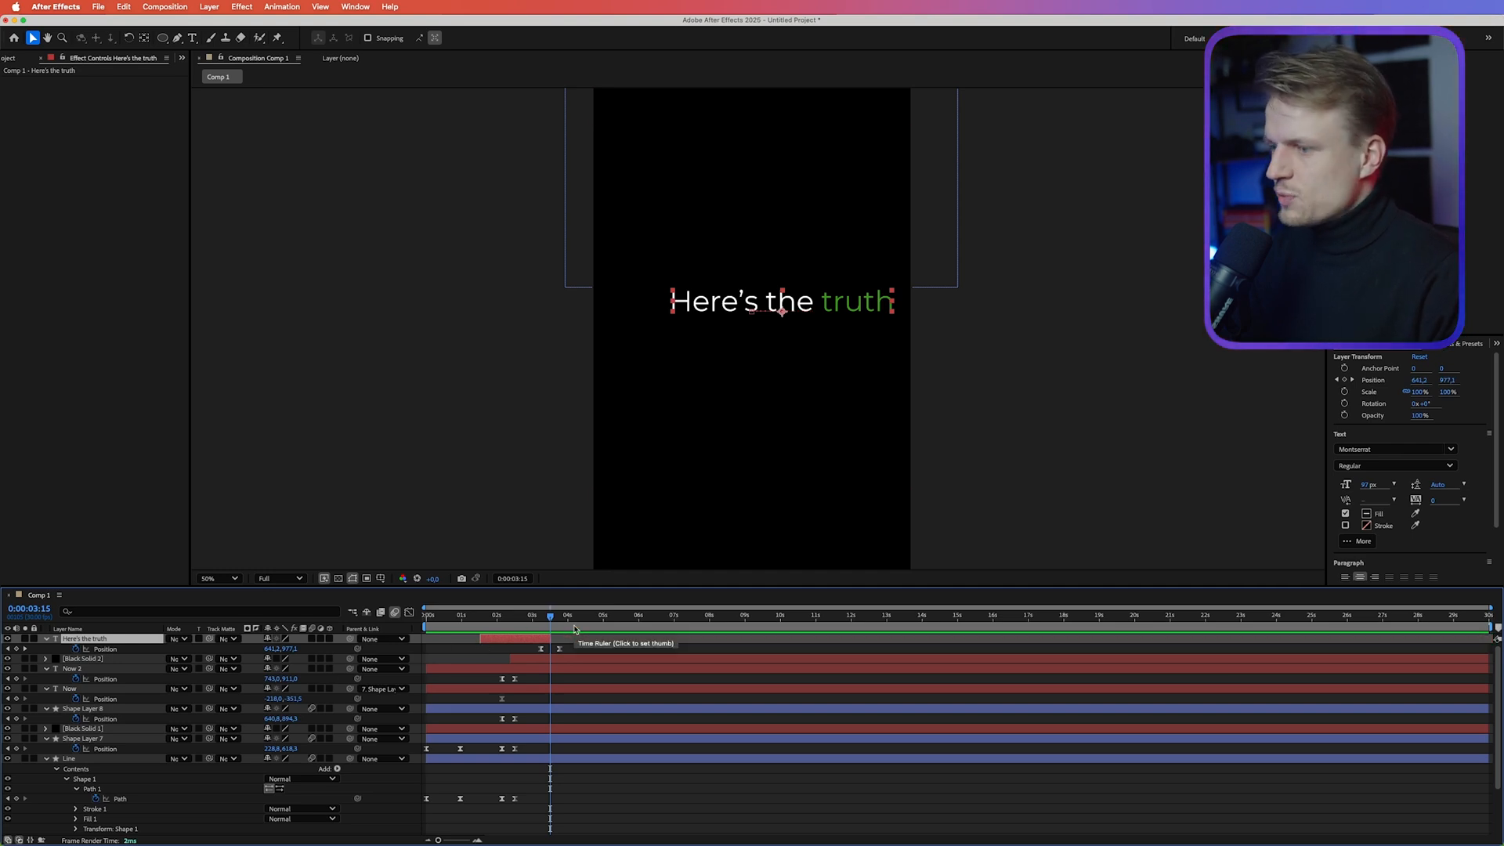
left_click(544, 623)
left_click_drag(545, 623, 550, 624)
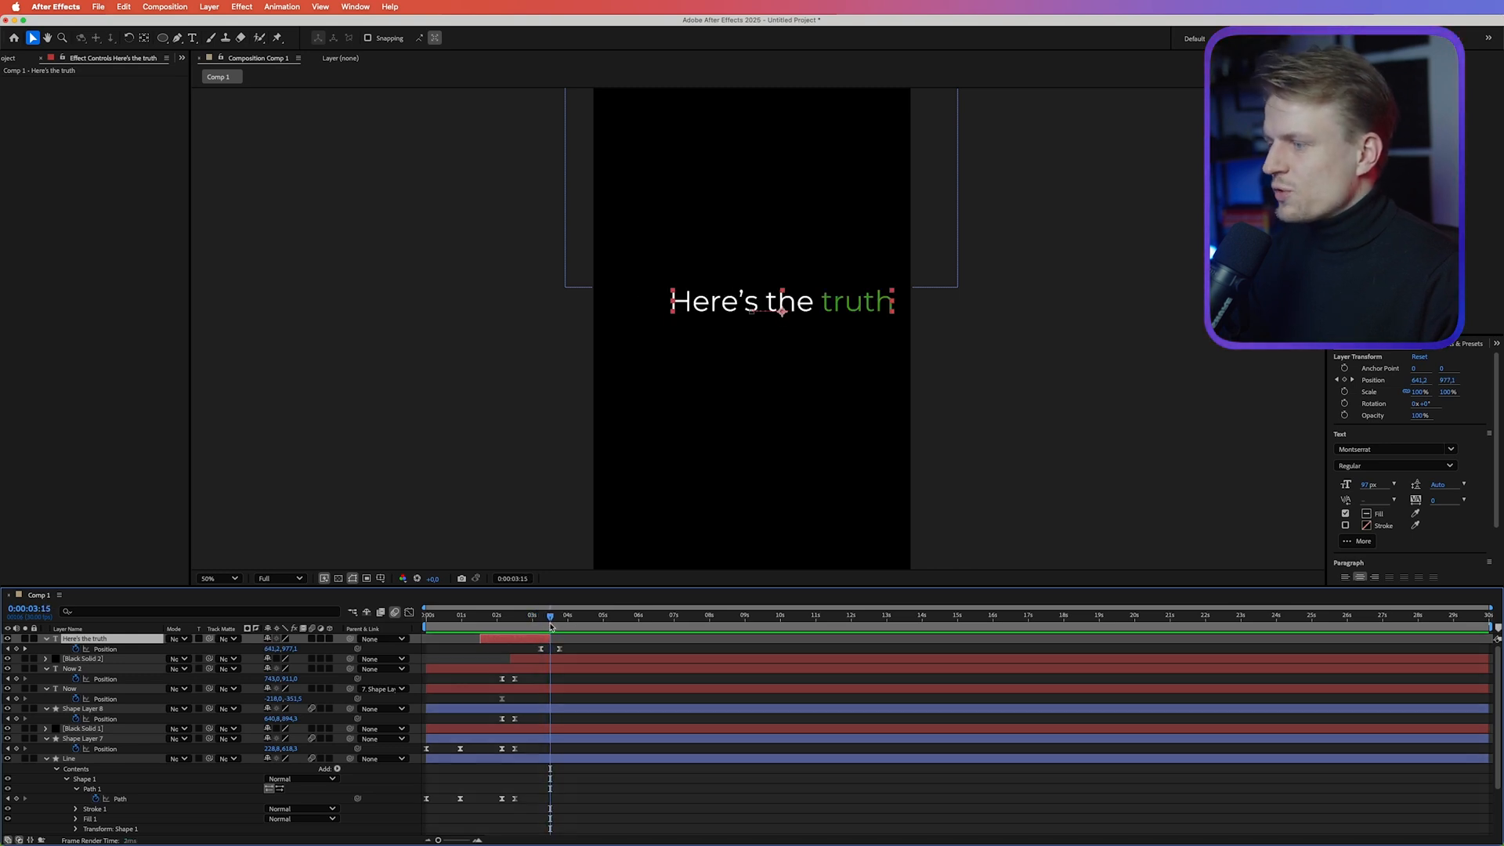
Step: Duplicate the Line layer and the Black Solid 1 above Shape Layer 7, placing the copies directly below the "Here's the truth" layer
scroll(76, 713, "down", 3)
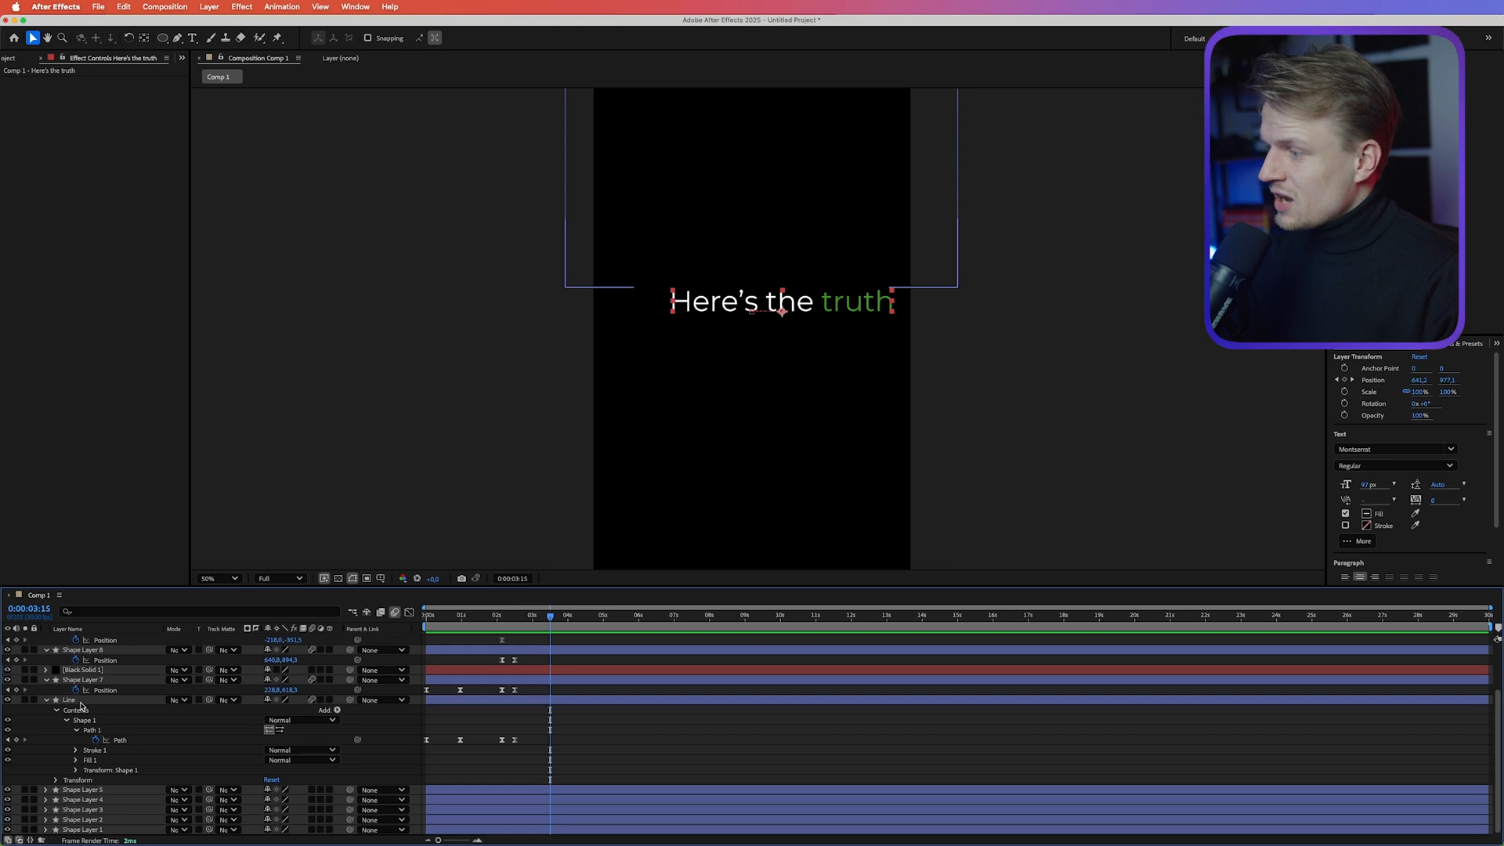
scroll(82, 704, "up", 3)
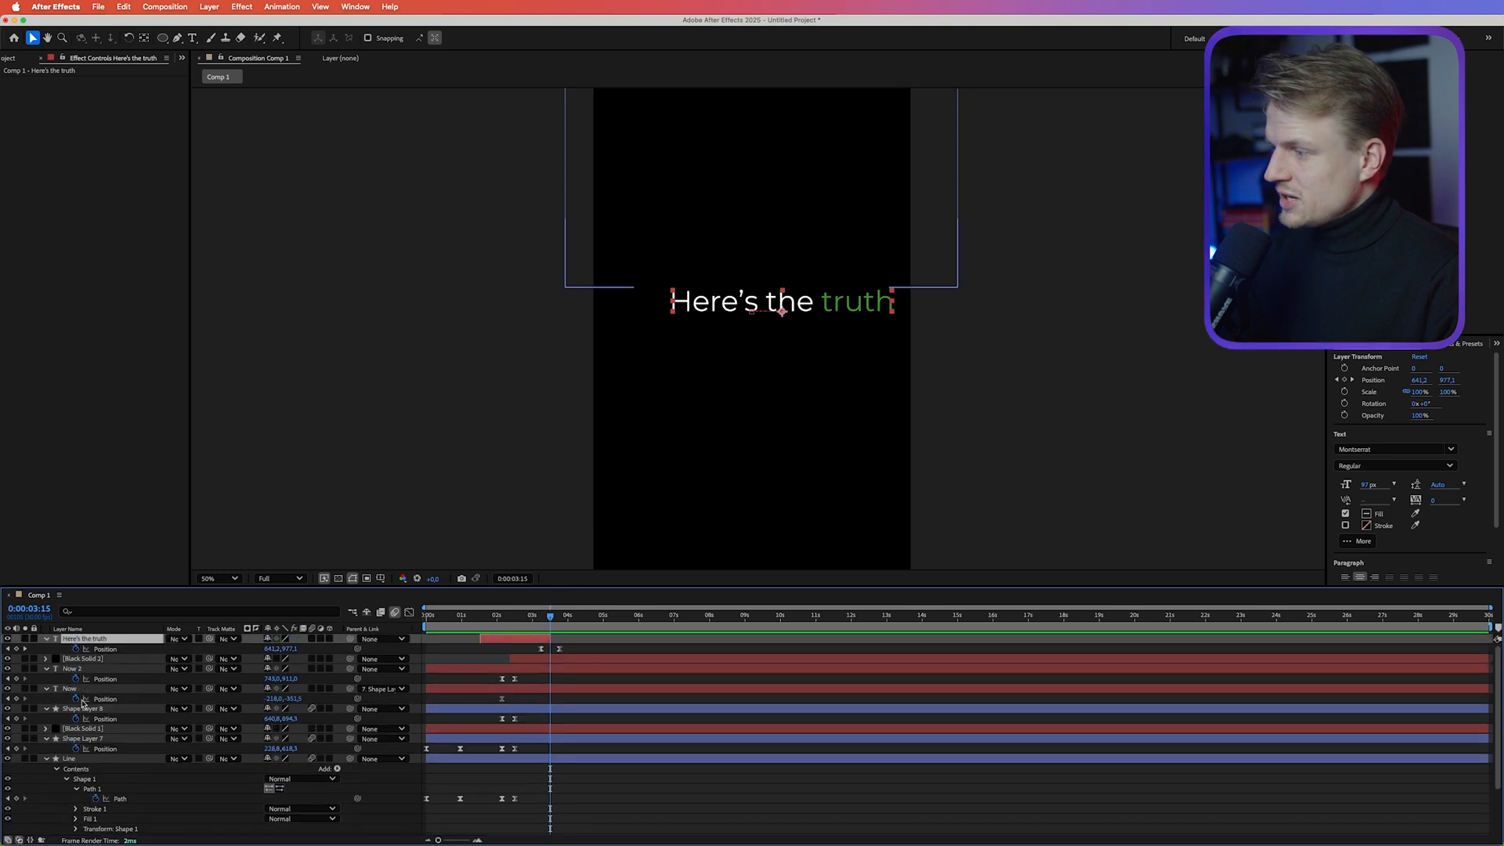
left_click(70, 760)
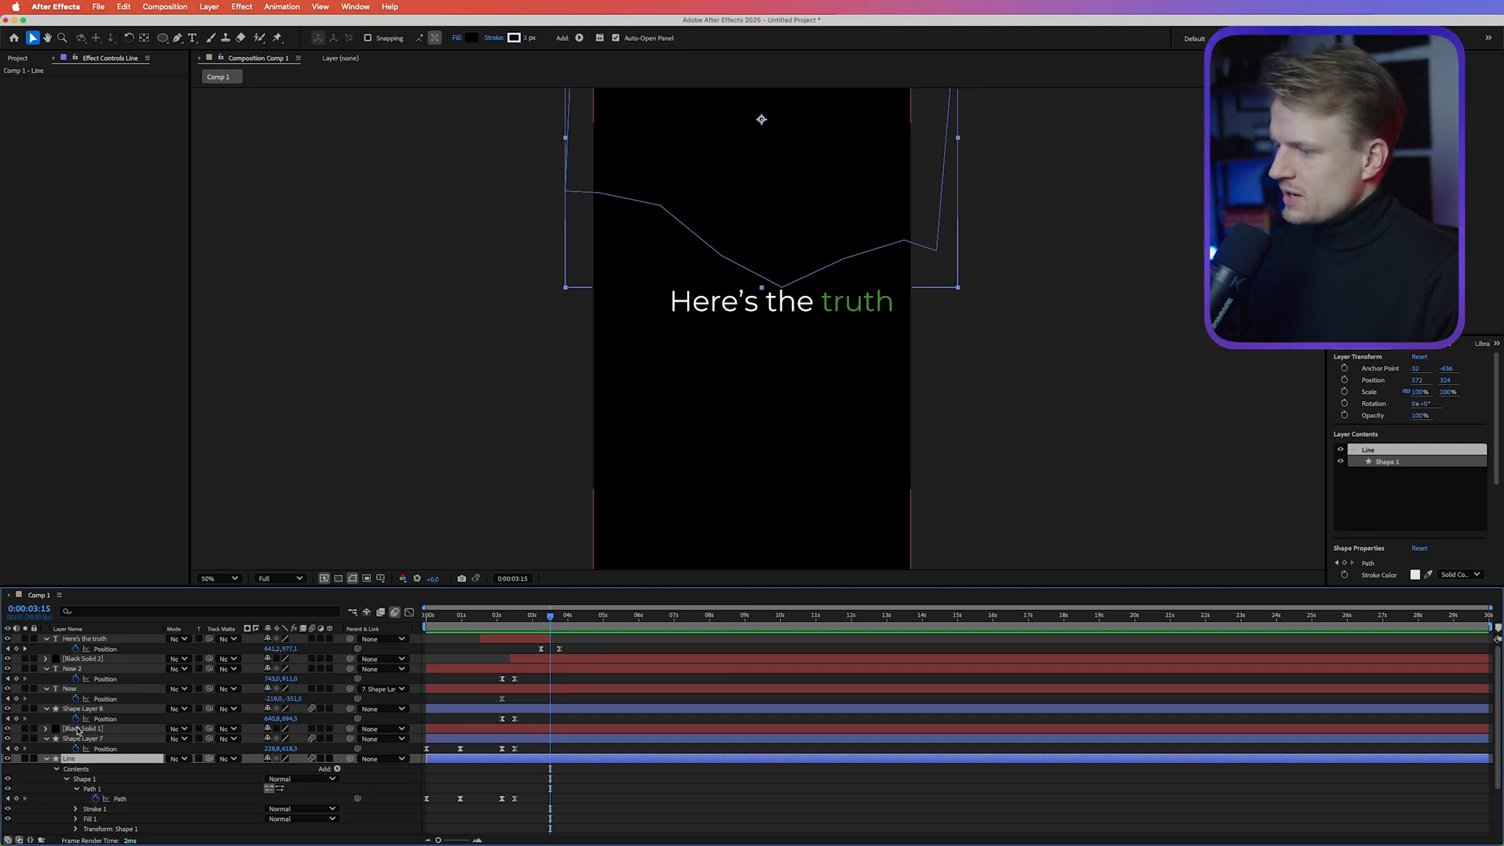
left_click(78, 729)
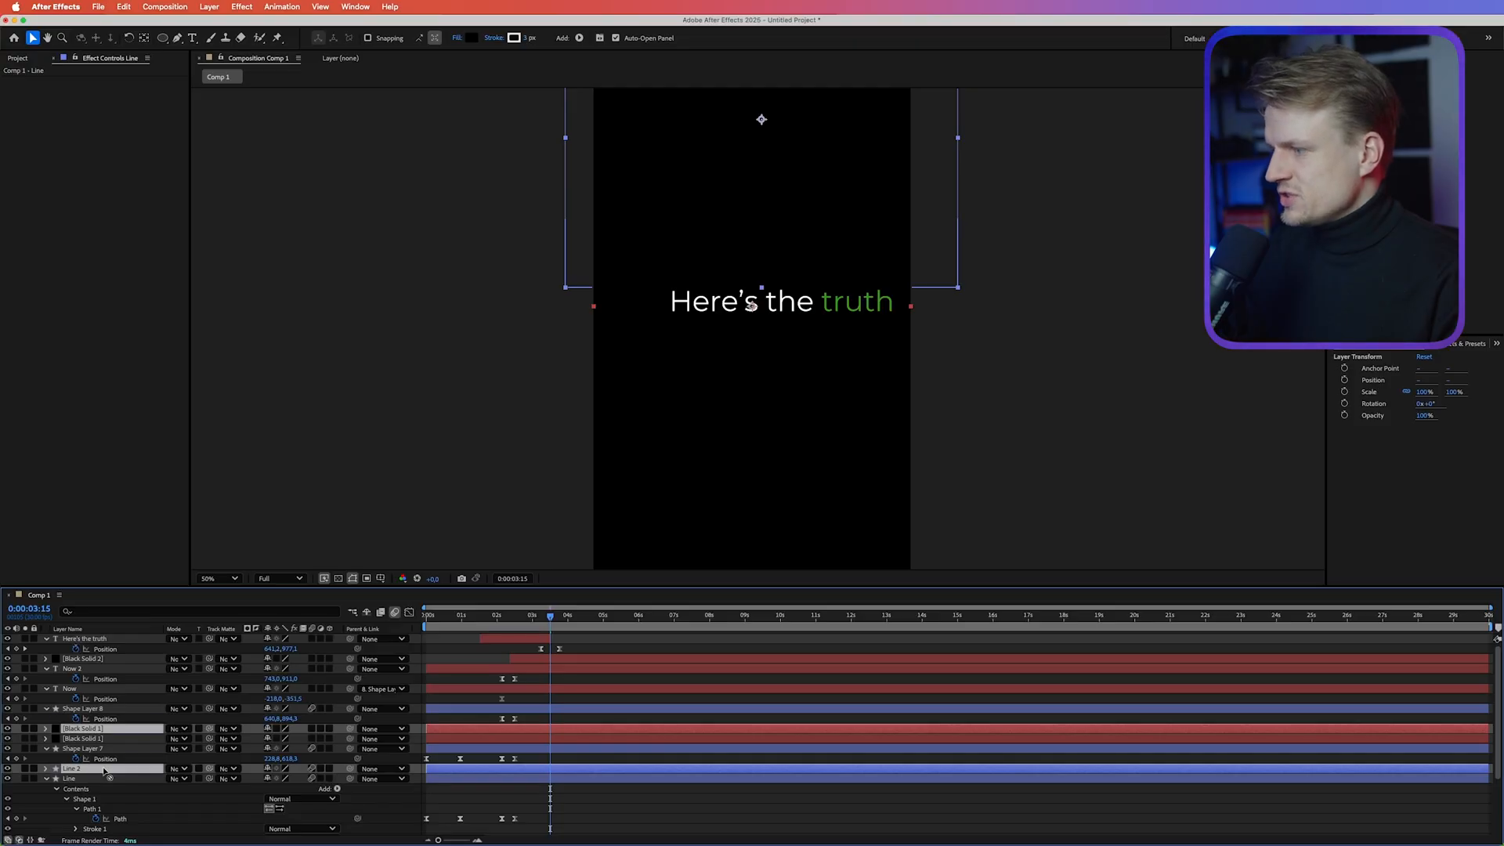
left_click_drag(104, 771, 108, 658)
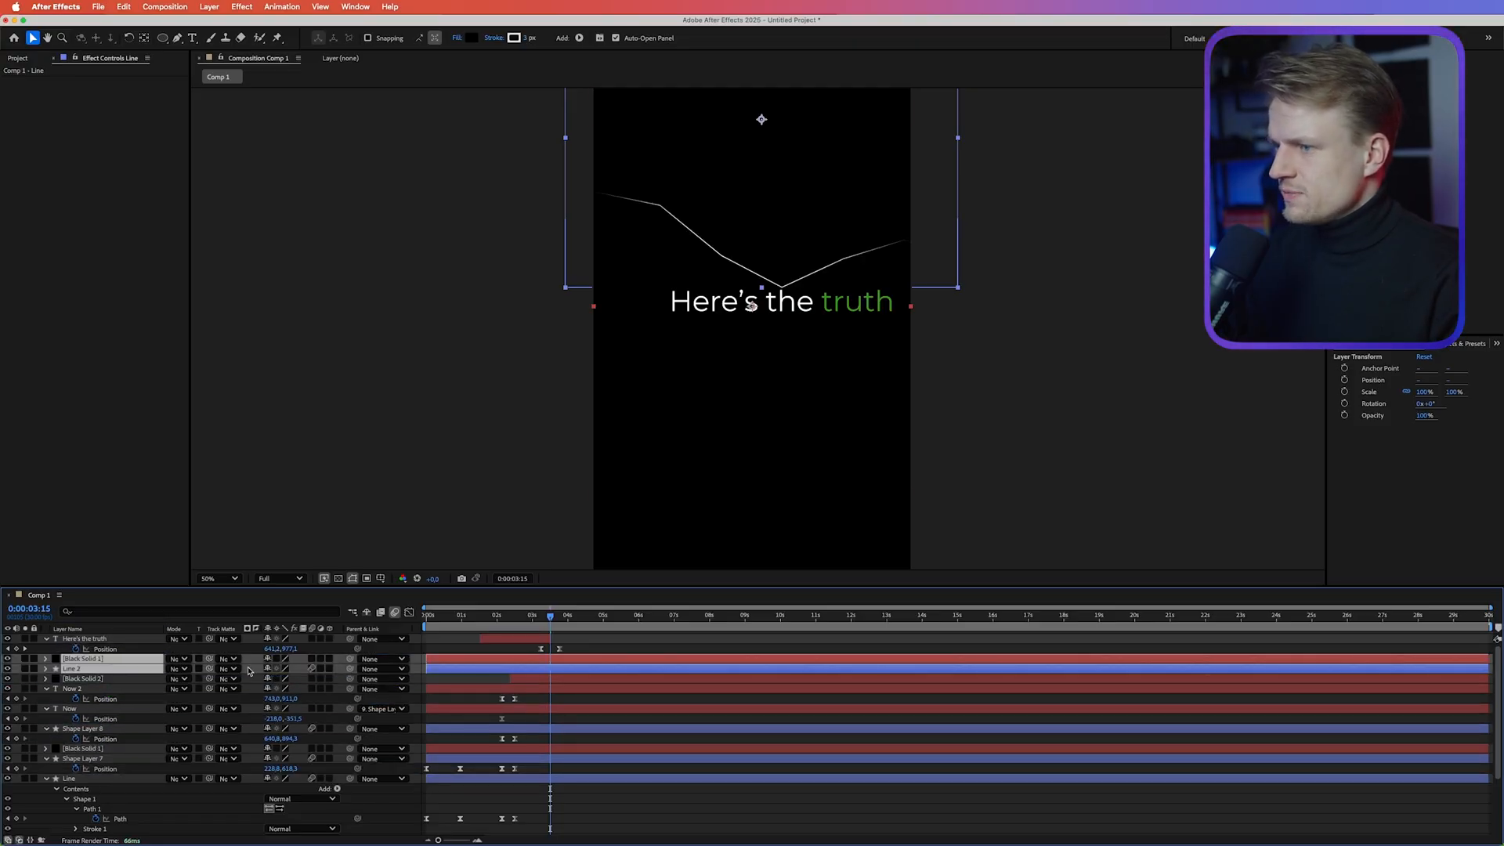
Step: Start the copied line and solid layers at 0:00:03:07 and move them down until the line reaches the text's height
left_click_drag(473, 668, 567, 666)
left_click_drag(578, 665, 588, 662)
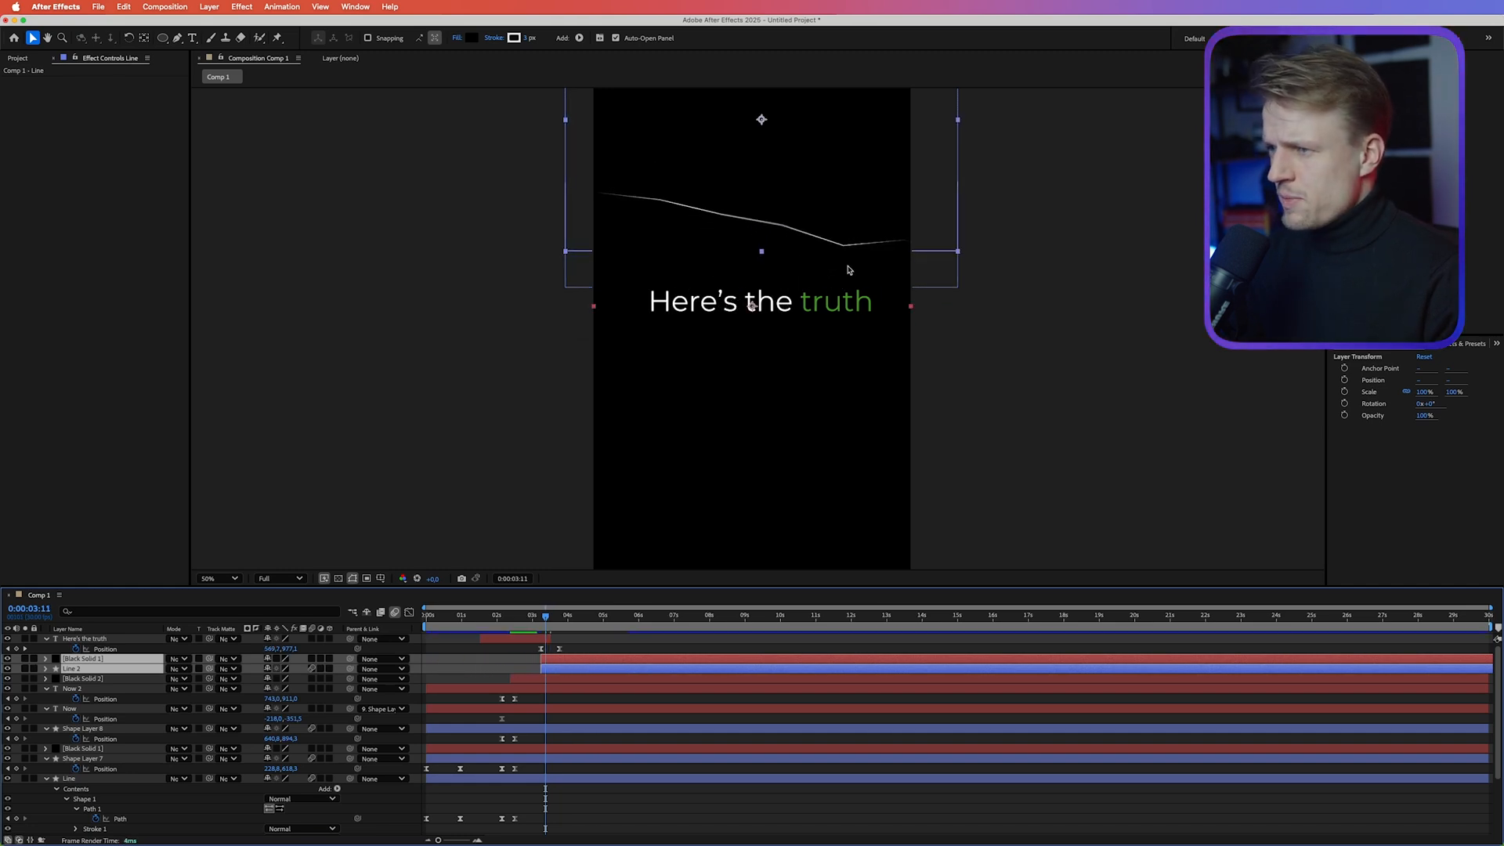
left_click_drag(850, 203, 853, 286)
Step: Keyframe the position of the copied line and solid so they slide in from the right between 0:00:03:07 and about 0:00:03:19
left_click(544, 629)
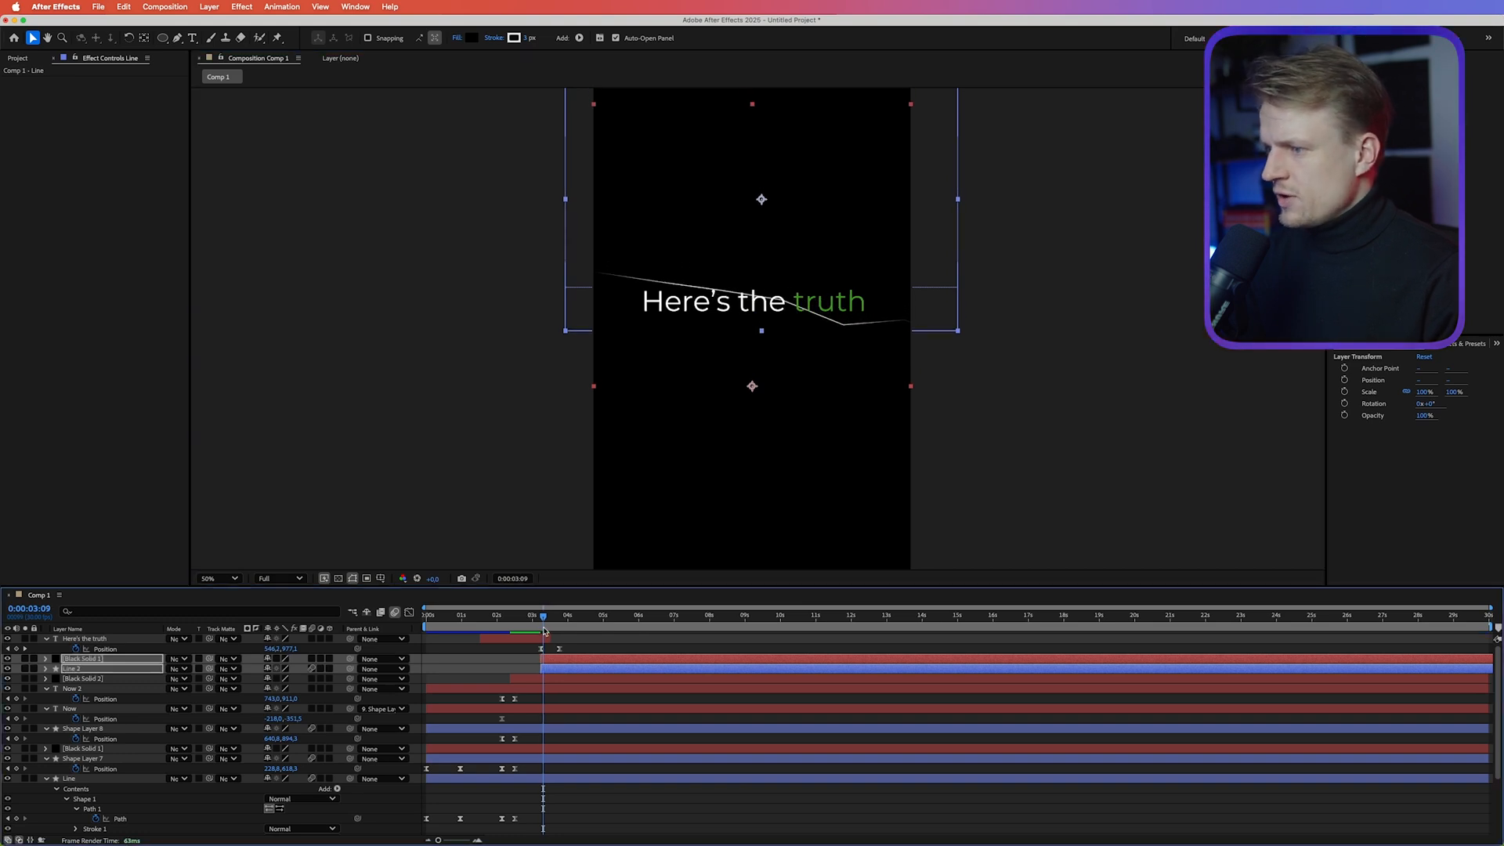
left_click(540, 624)
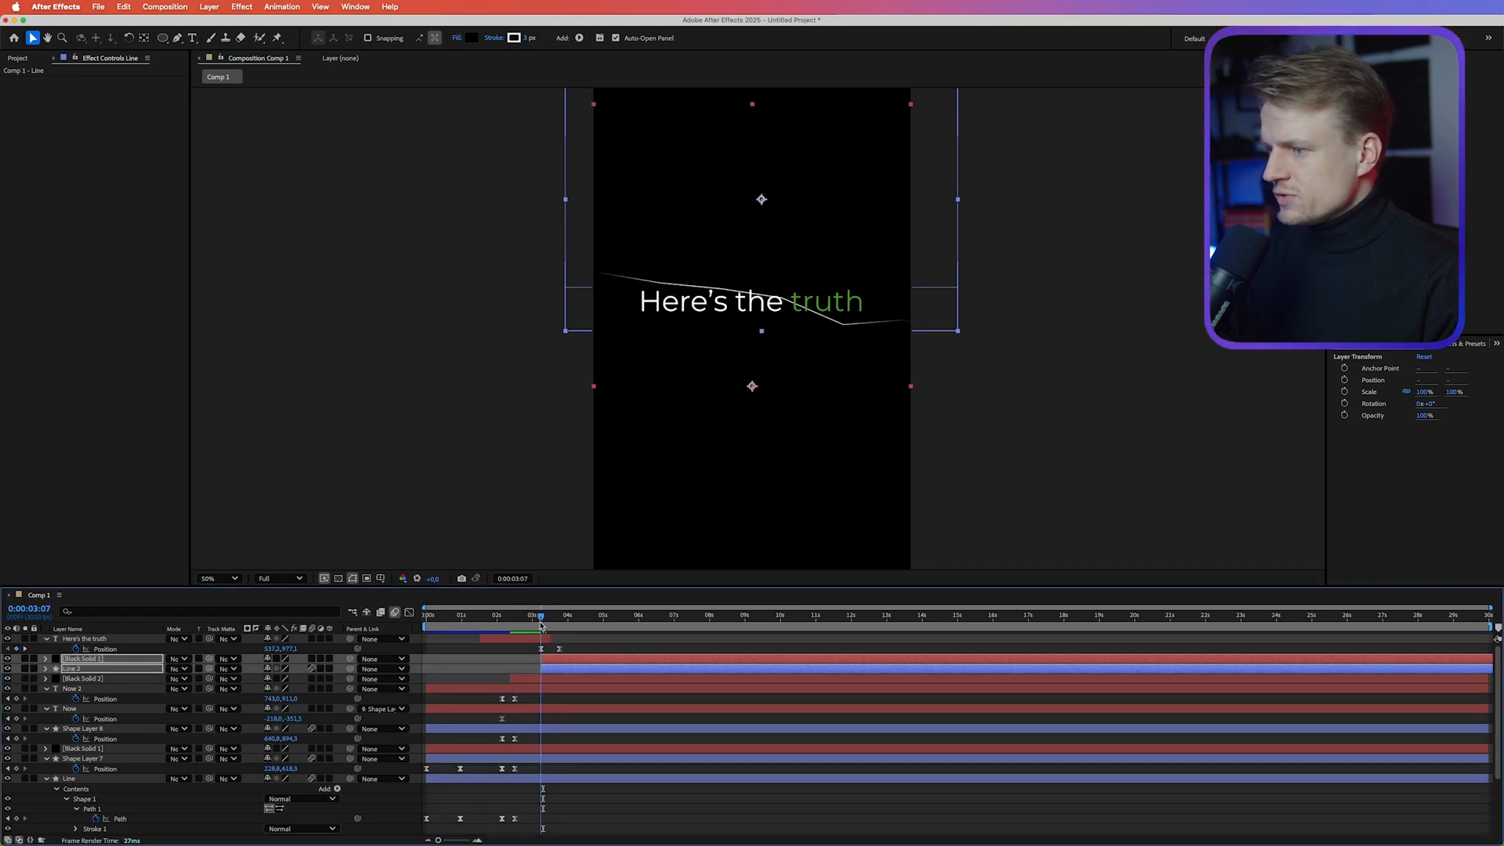
key("p")
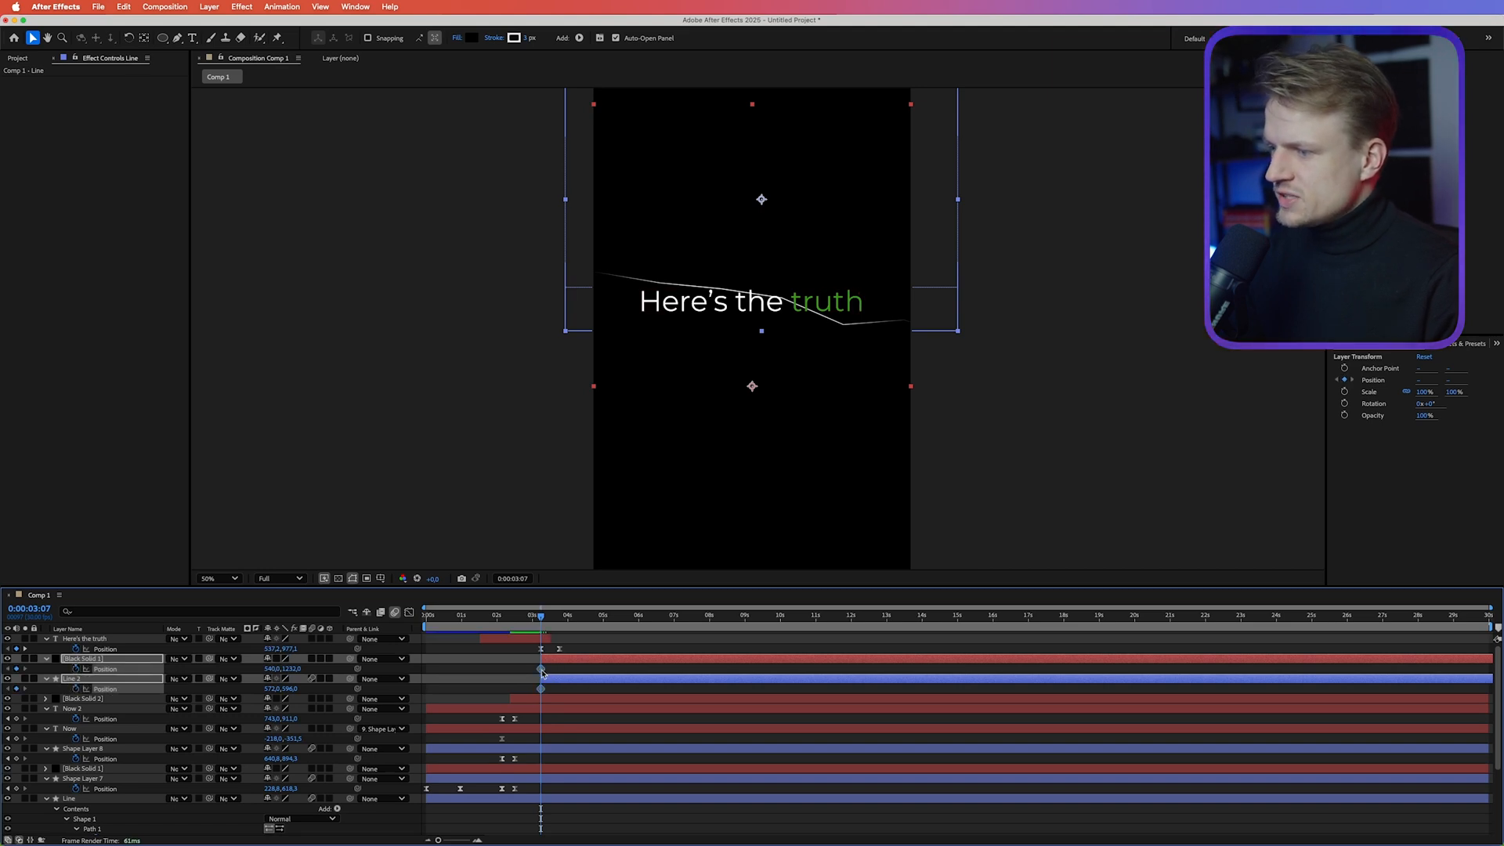
left_click_drag(551, 672, 556, 672)
left_click_drag(769, 234, 803, 233)
key("space")
left_click_drag(745, 252, 705, 360)
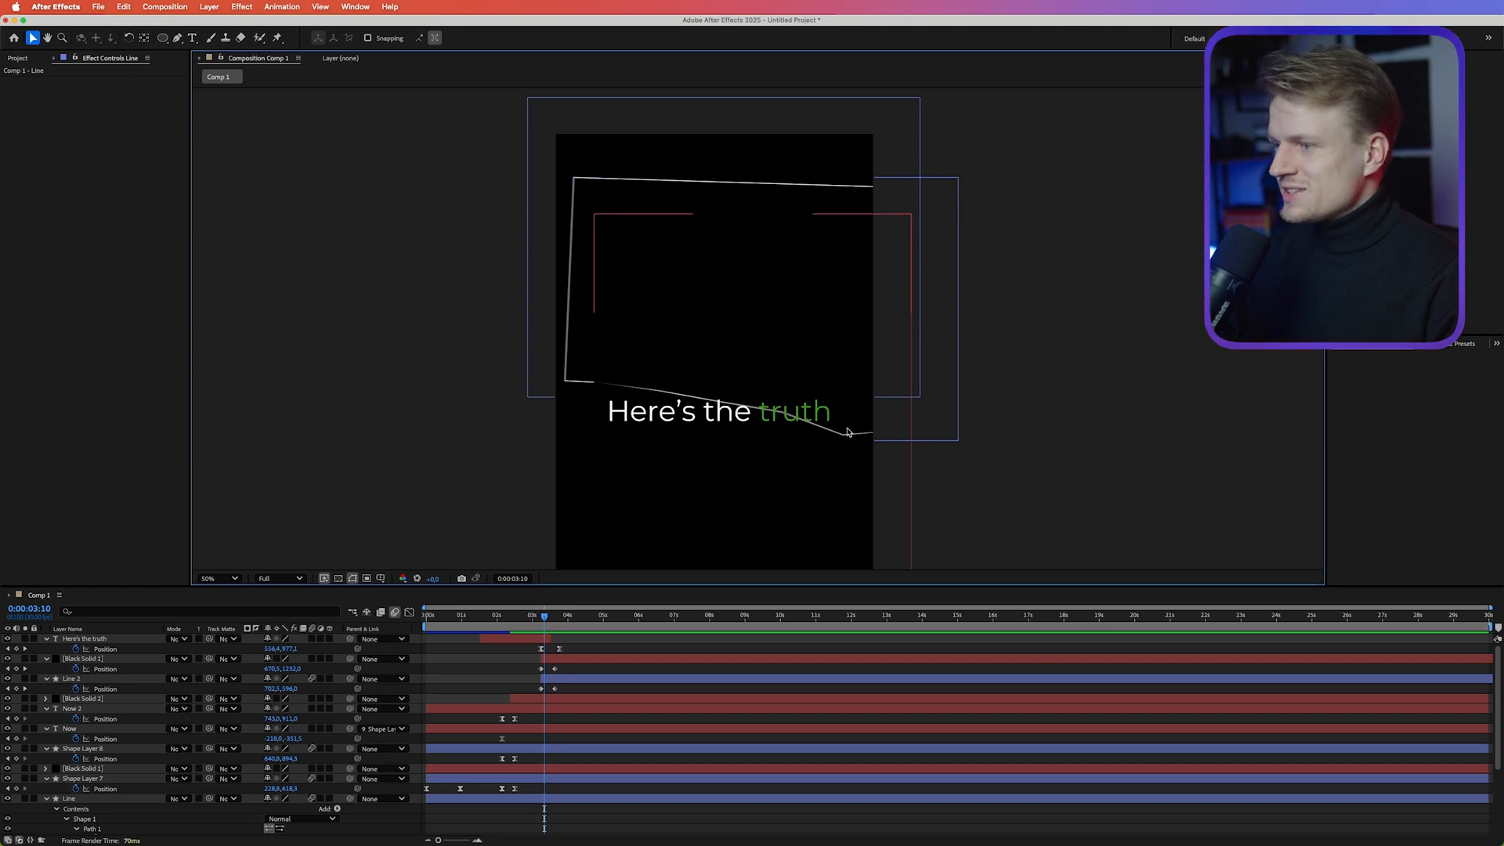
Step: Draw a rectangular mask on the Line 2 layer that hides the outline's top and side edges
left_click(92, 680)
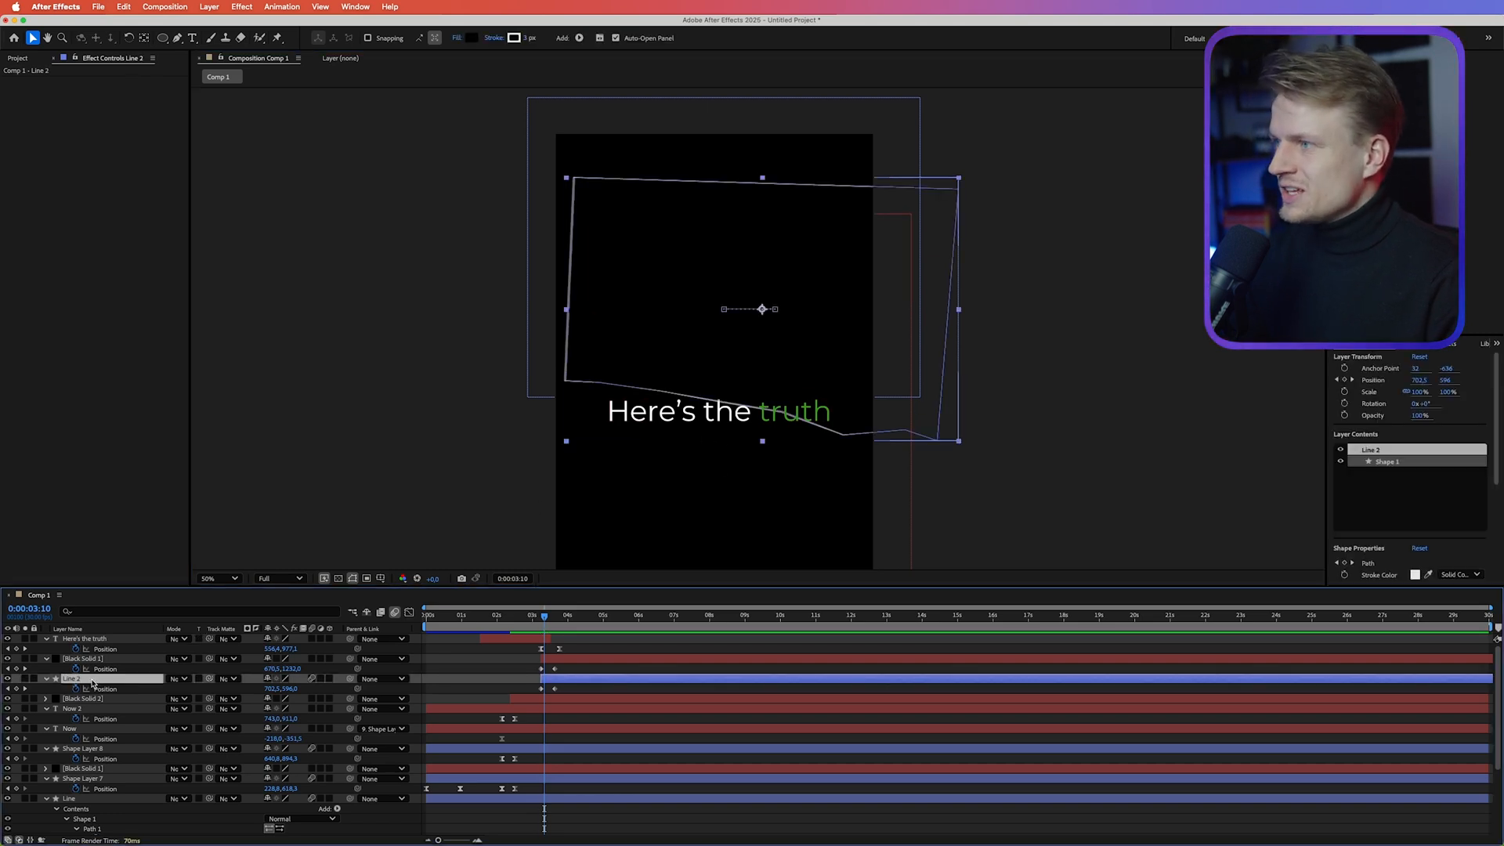
left_click(162, 38)
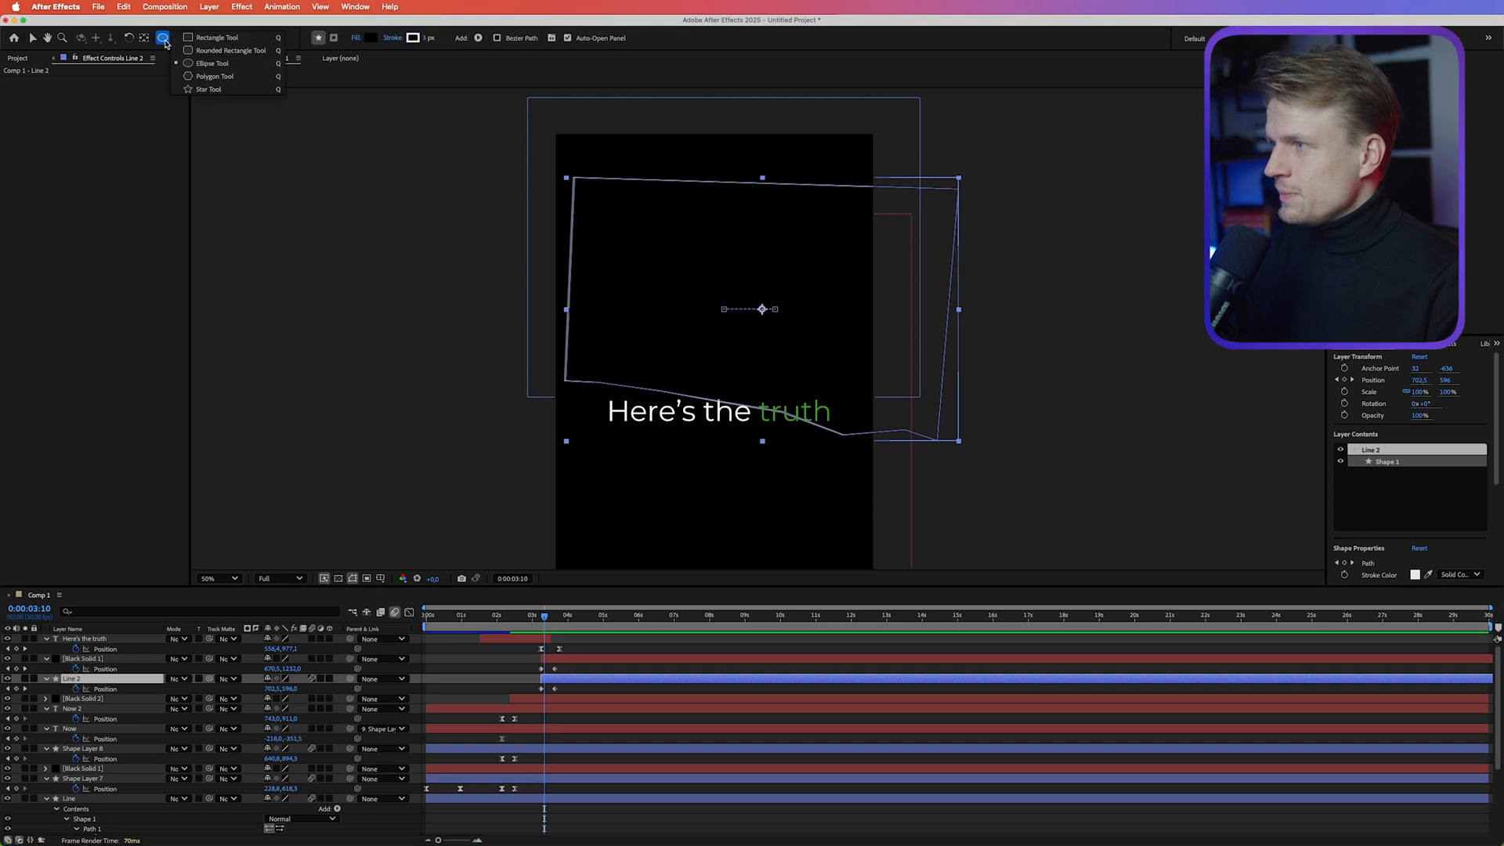
left_click(221, 39)
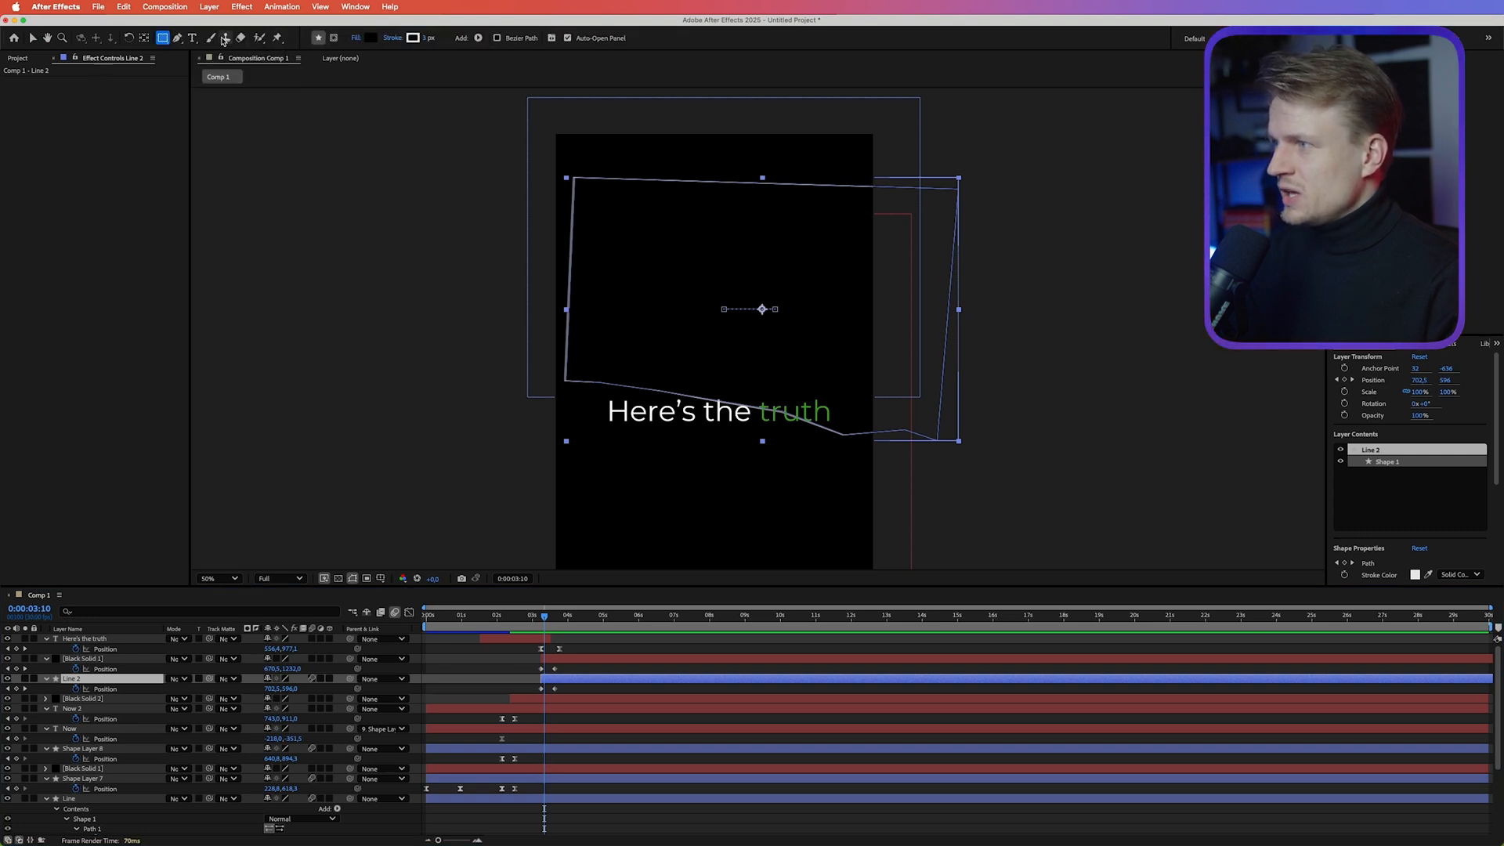
left_click(334, 39)
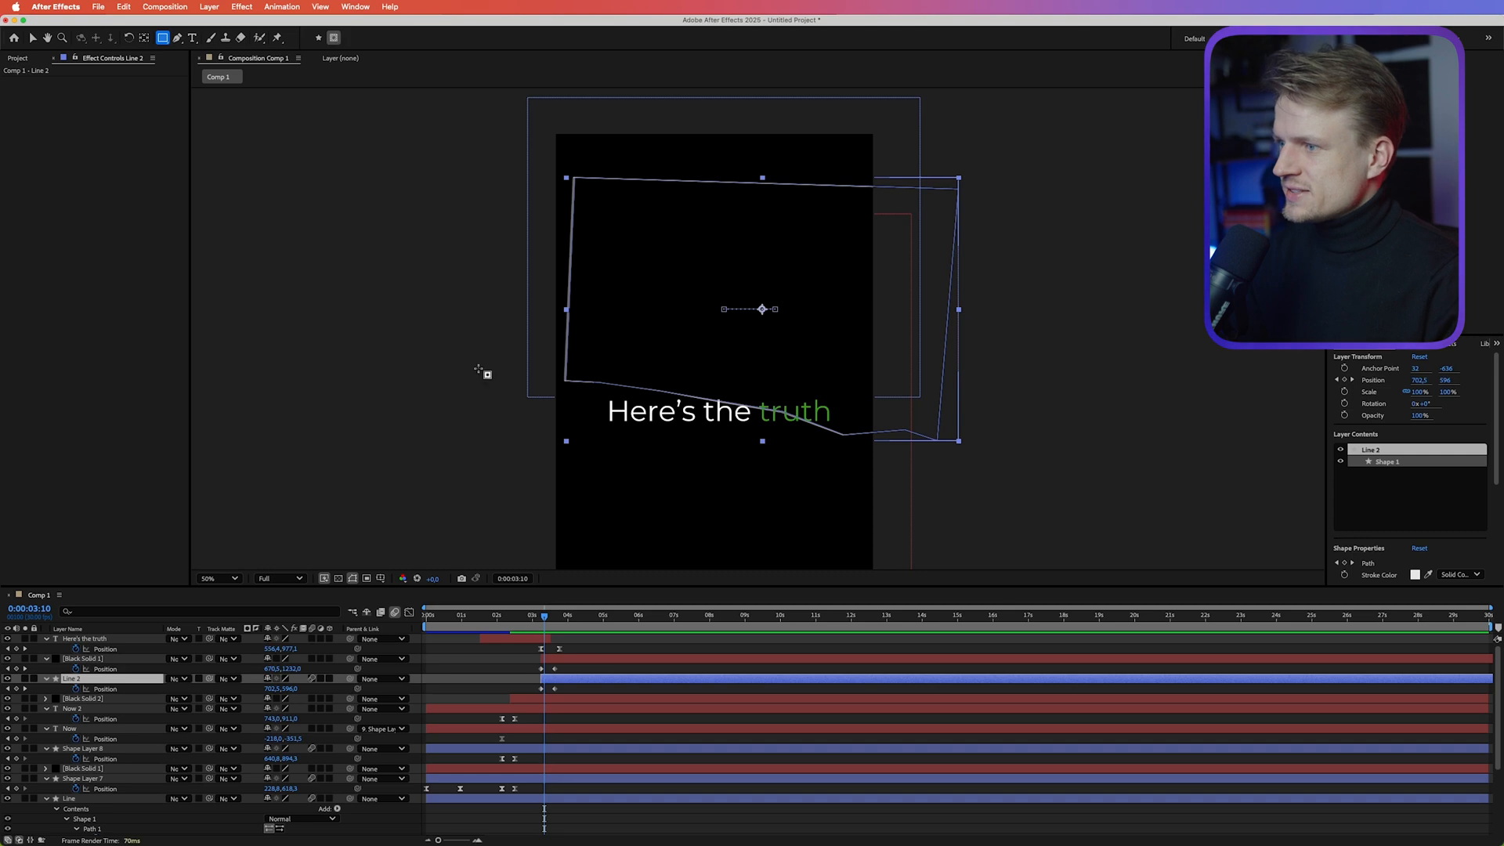
left_click_drag(607, 223, 925, 456)
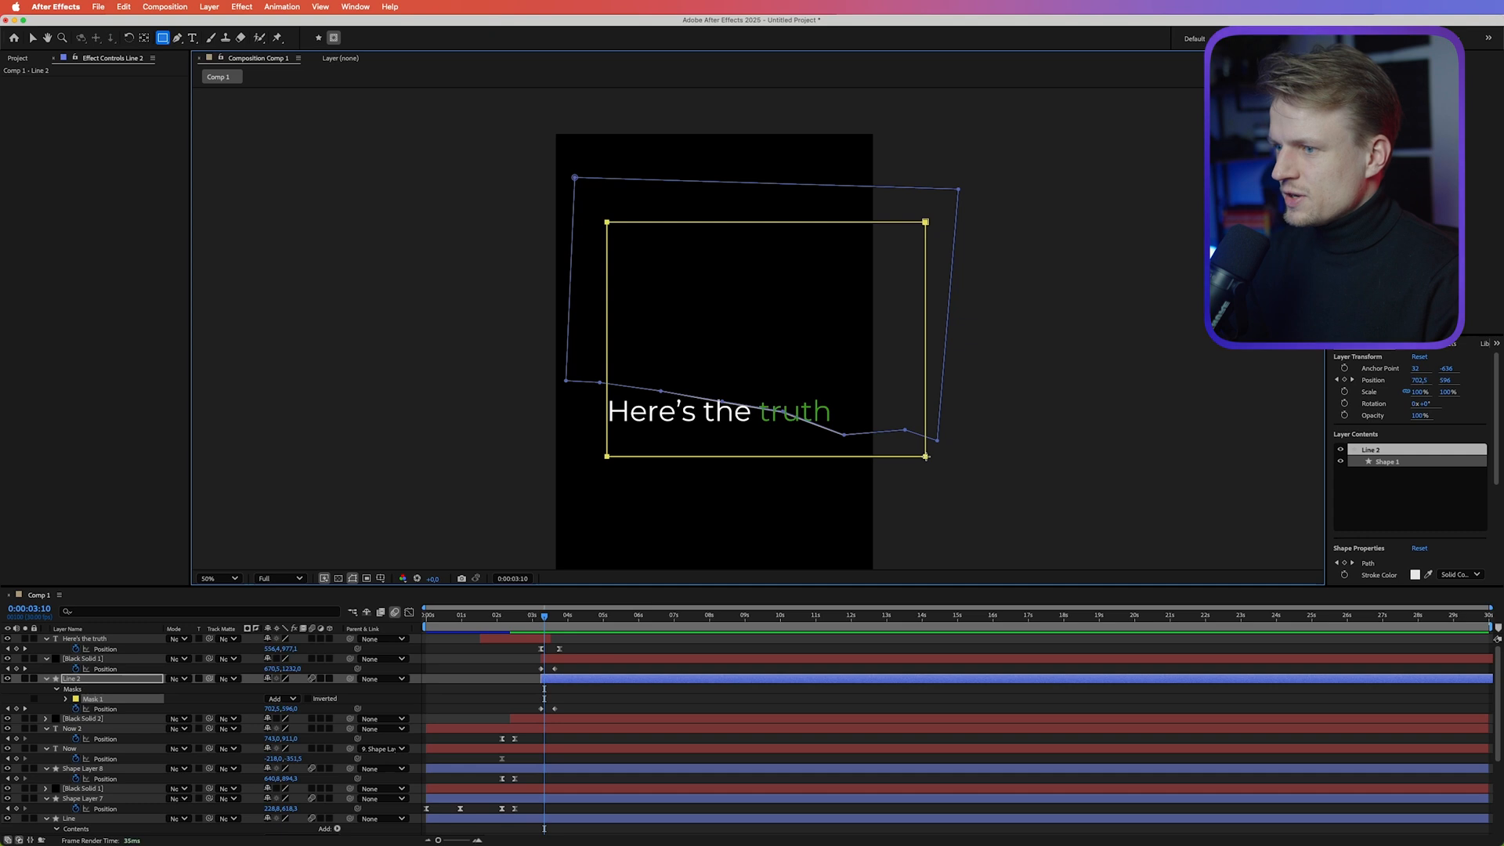
left_click(510, 494)
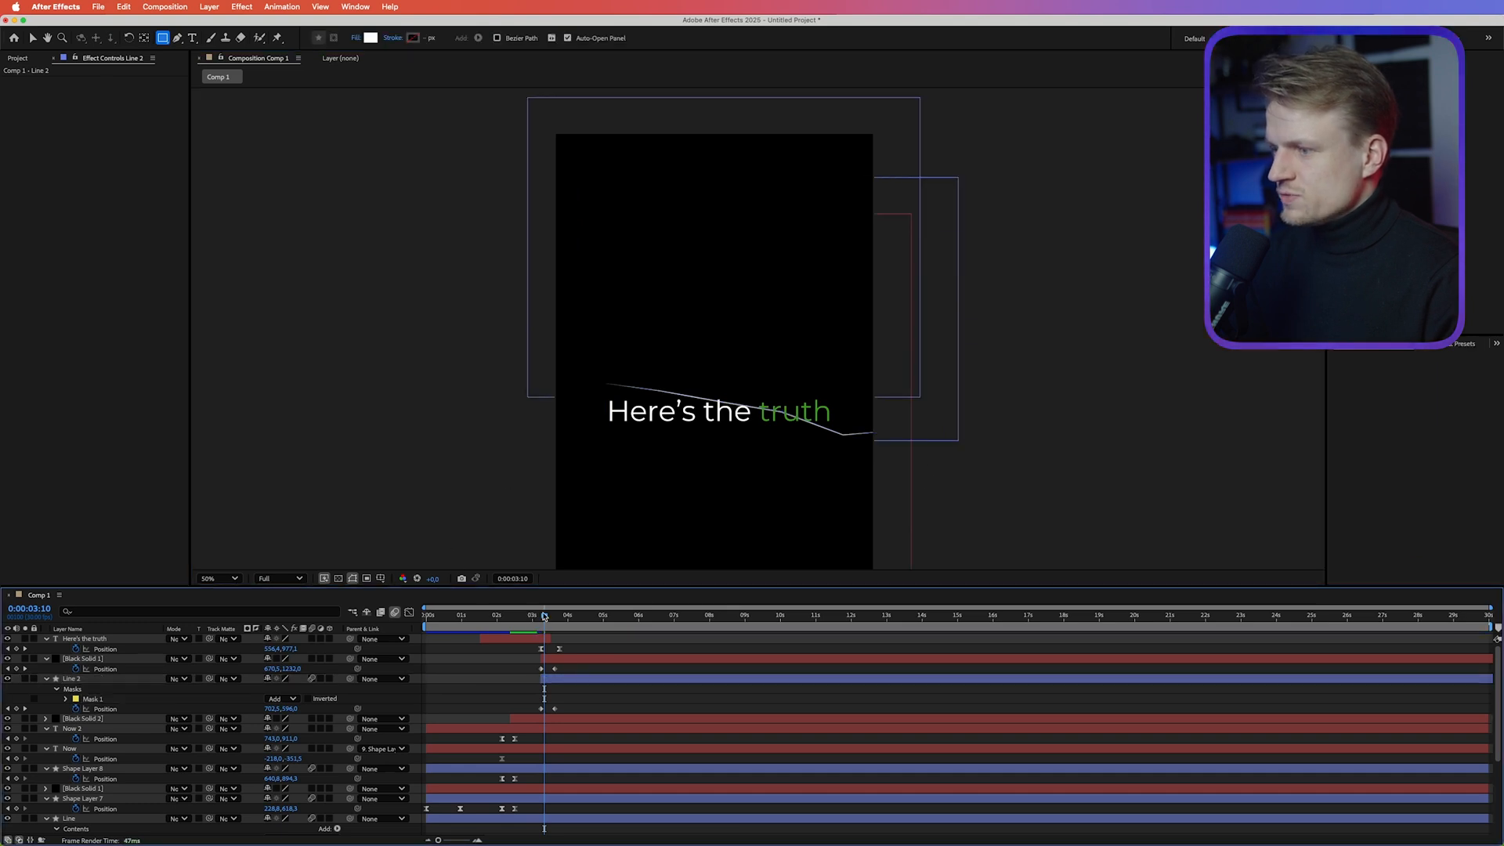
Step: Shift the Line 2 layer and its Black Solid 1 copy in time so both start at 0:00:03:16
left_click_drag(543, 616, 540, 616)
scroll(520, 650, "up", 3)
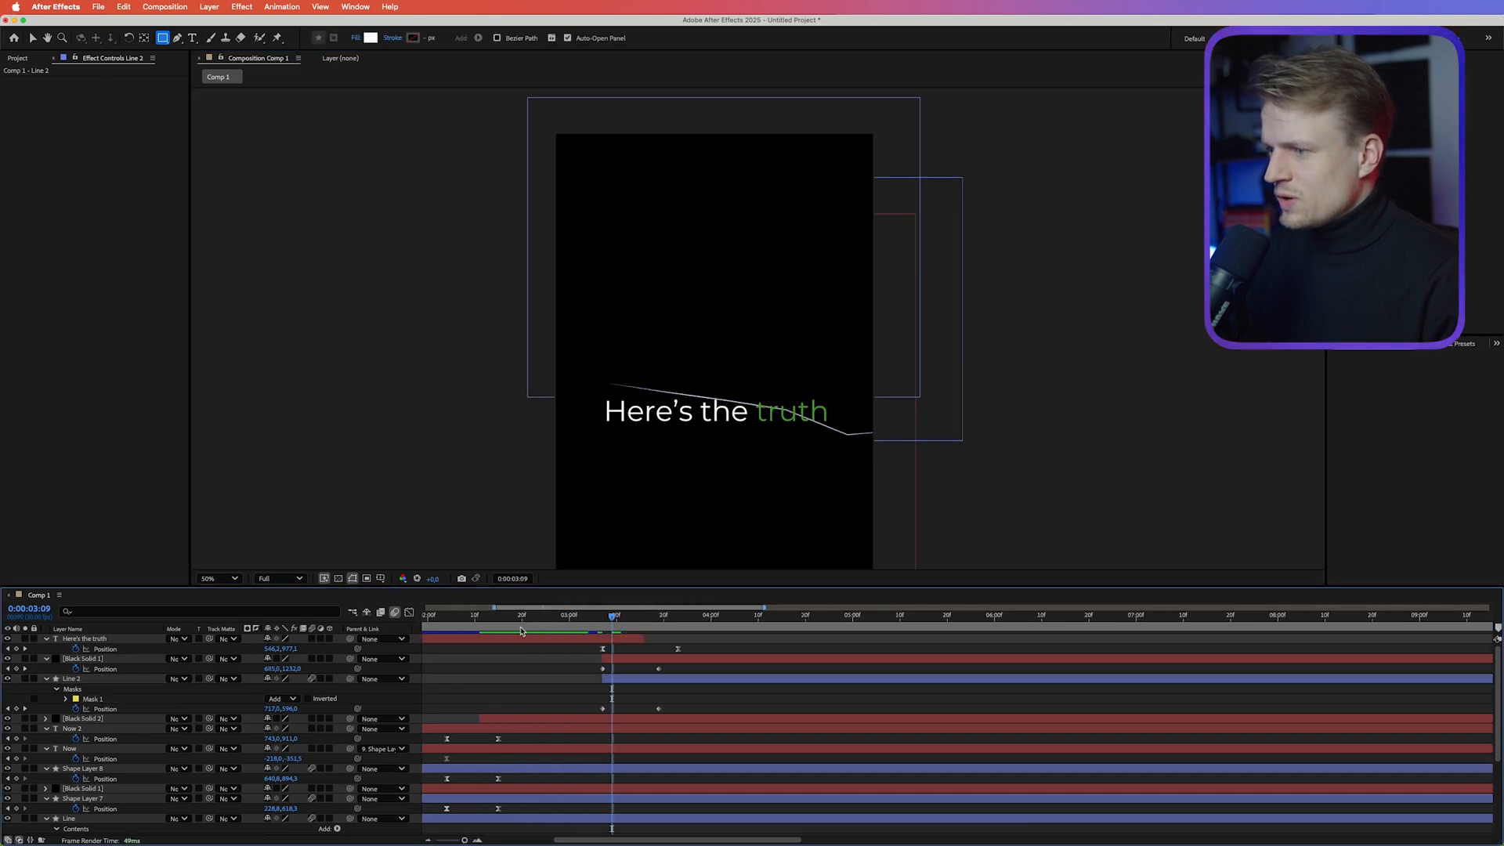
left_click(707, 657)
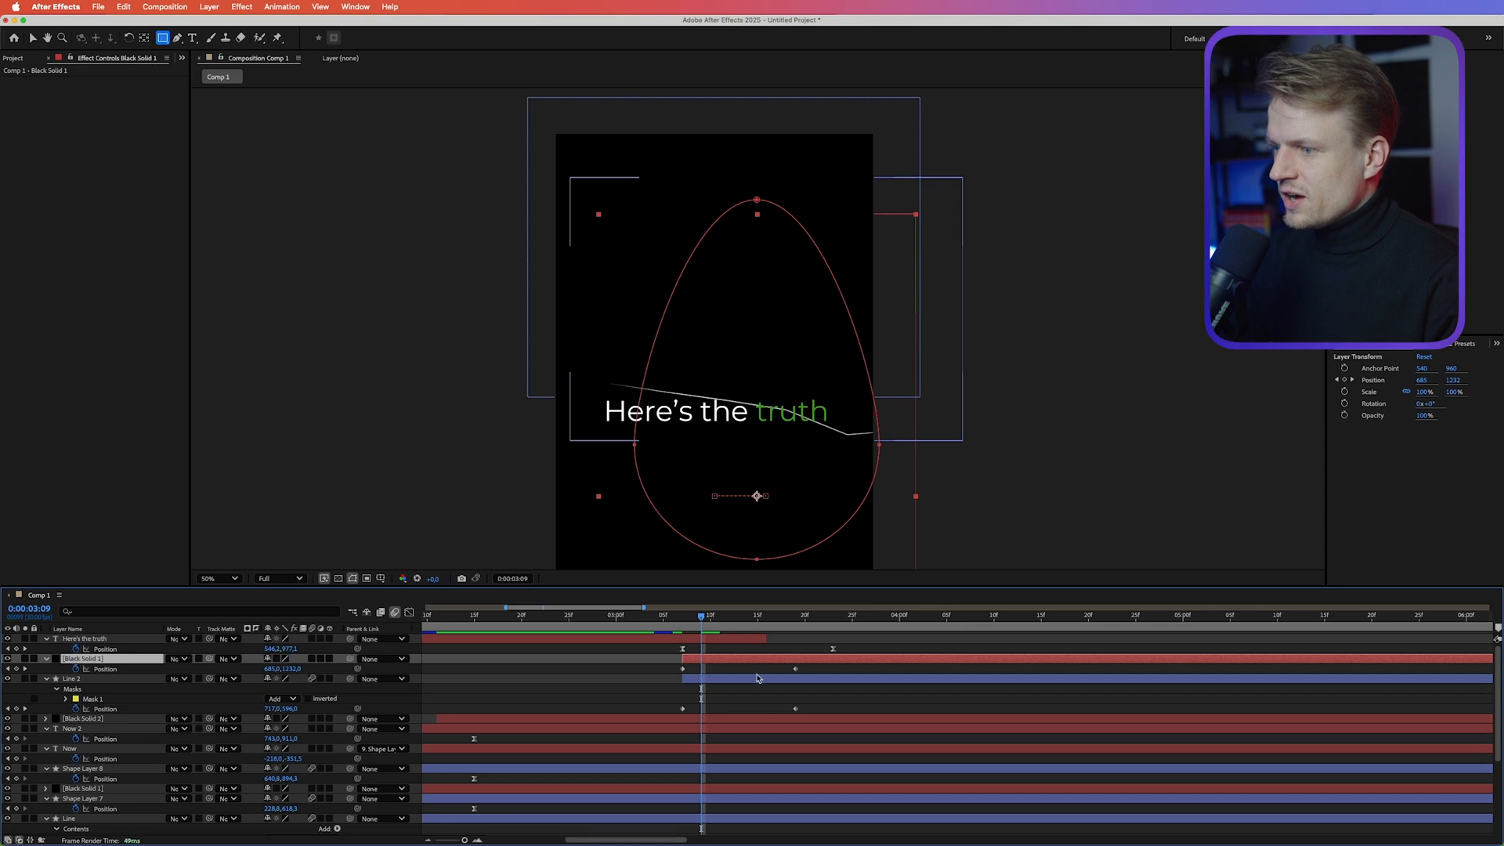
left_click(712, 683, "shift")
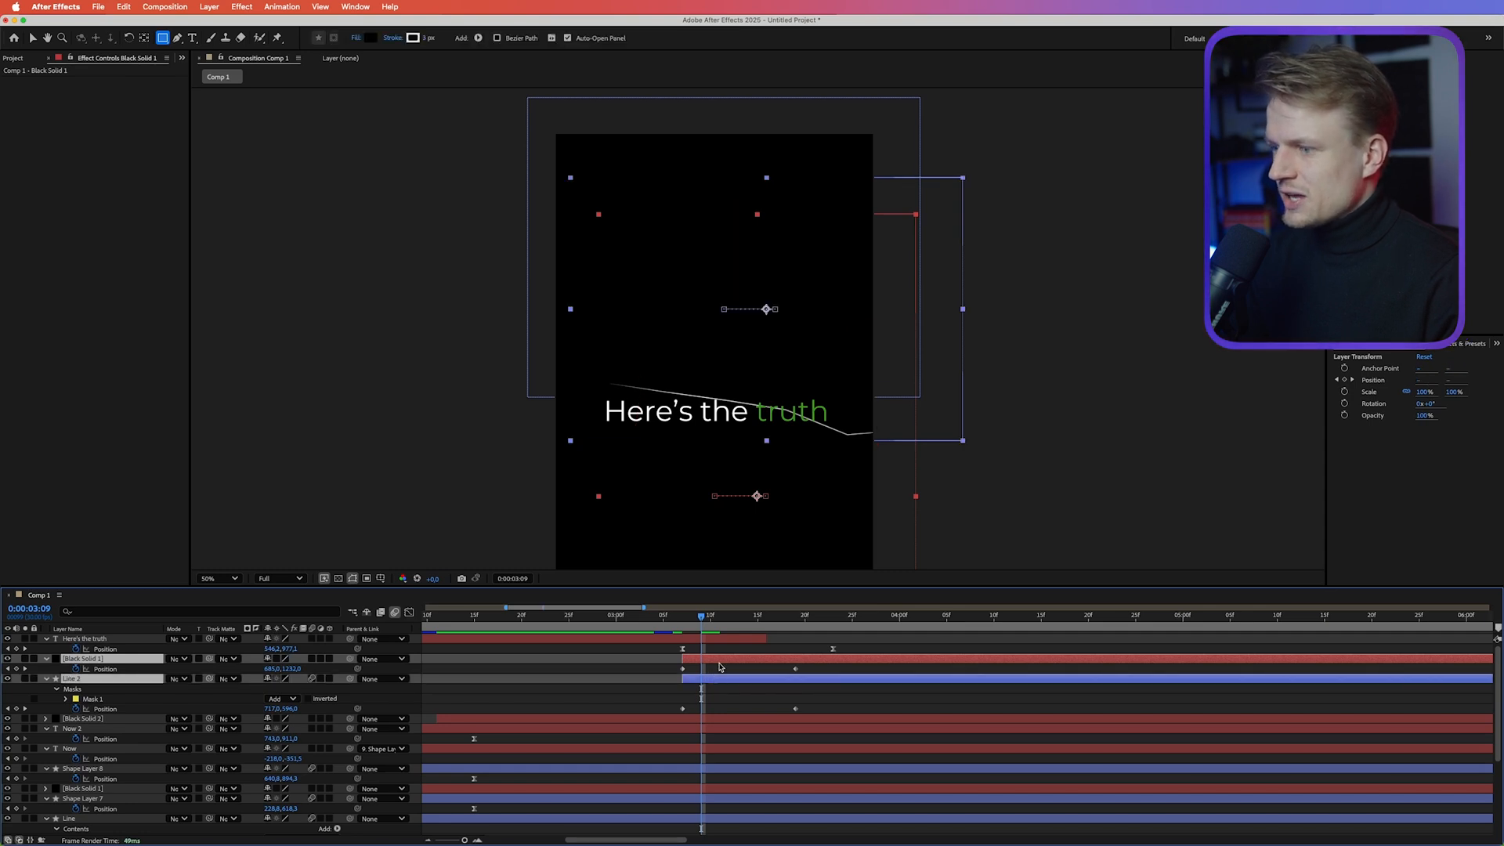
left_click_drag(707, 660, 792, 660)
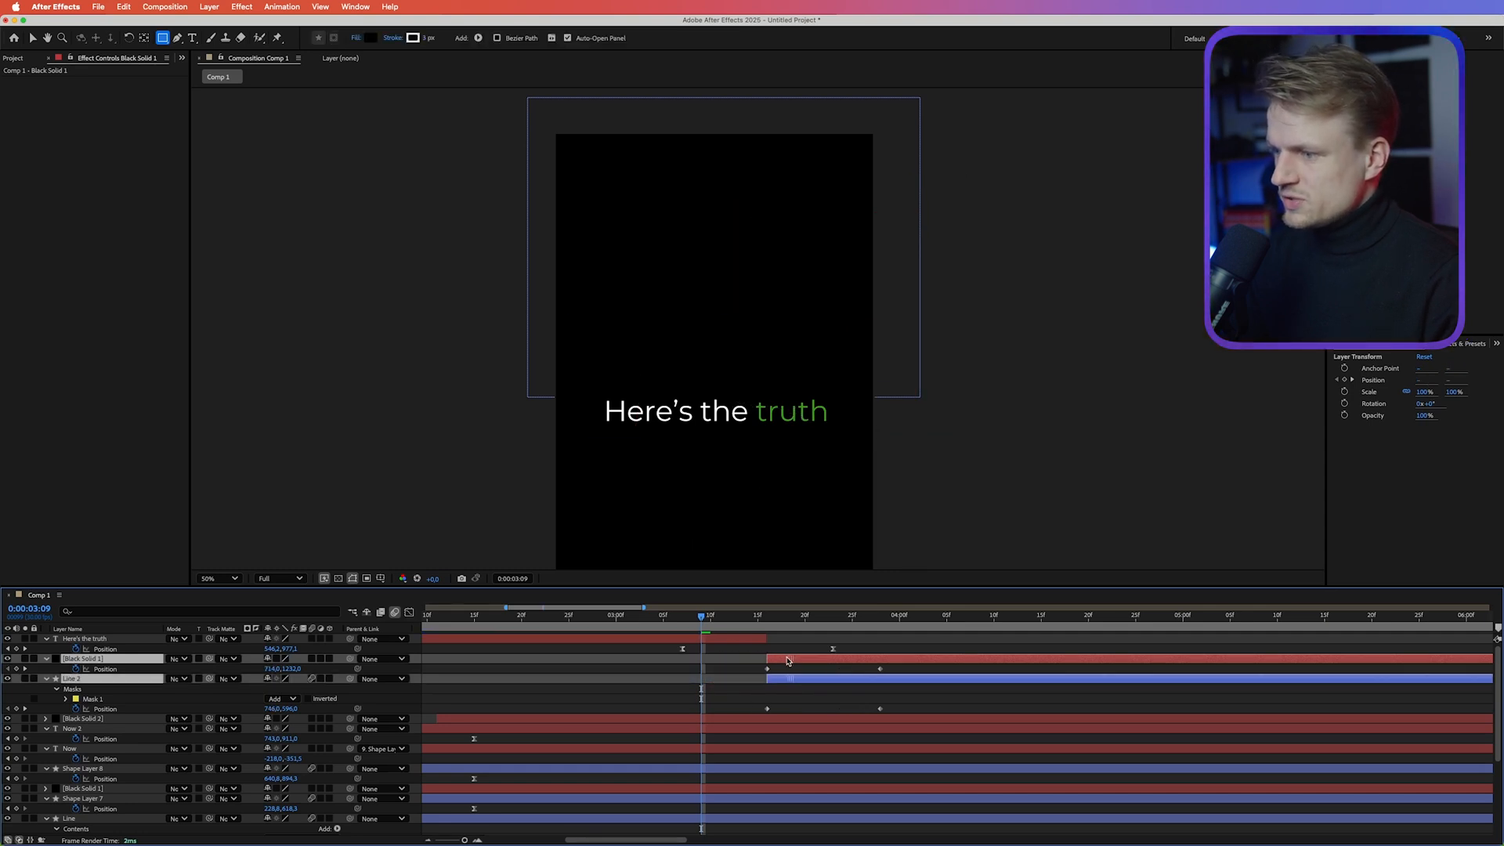
Step: Extend the bottom edge of the Line 2 mask at 0:00:04:18 so it covers the lowest points of the line
left_click_drag(715, 622, 1070, 626)
left_click(93, 699)
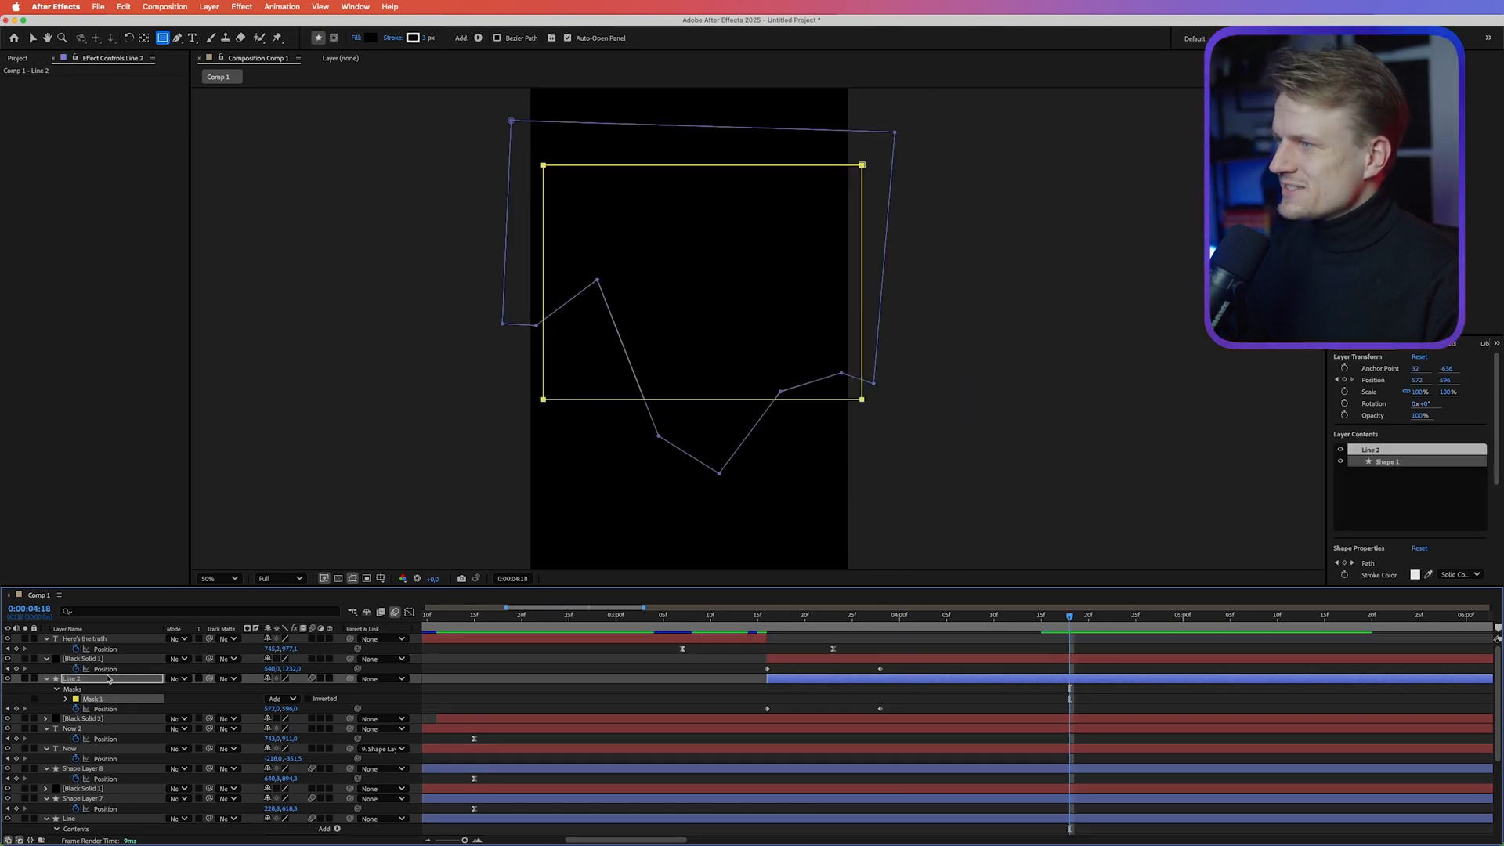
left_click(31, 39)
double_click(701, 399)
left_click_drag(707, 401, 721, 461)
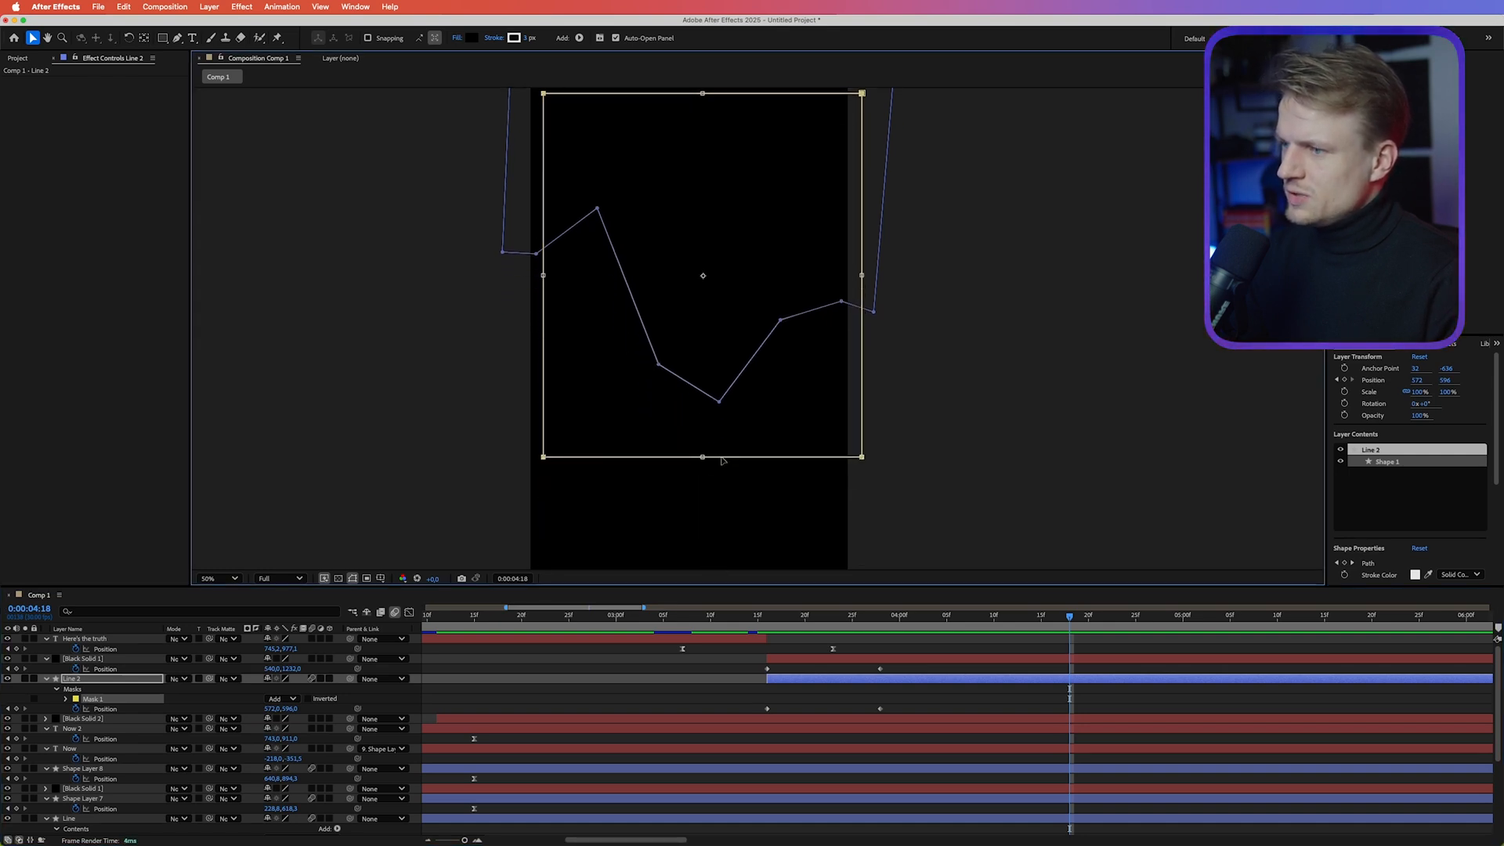
left_click(930, 680)
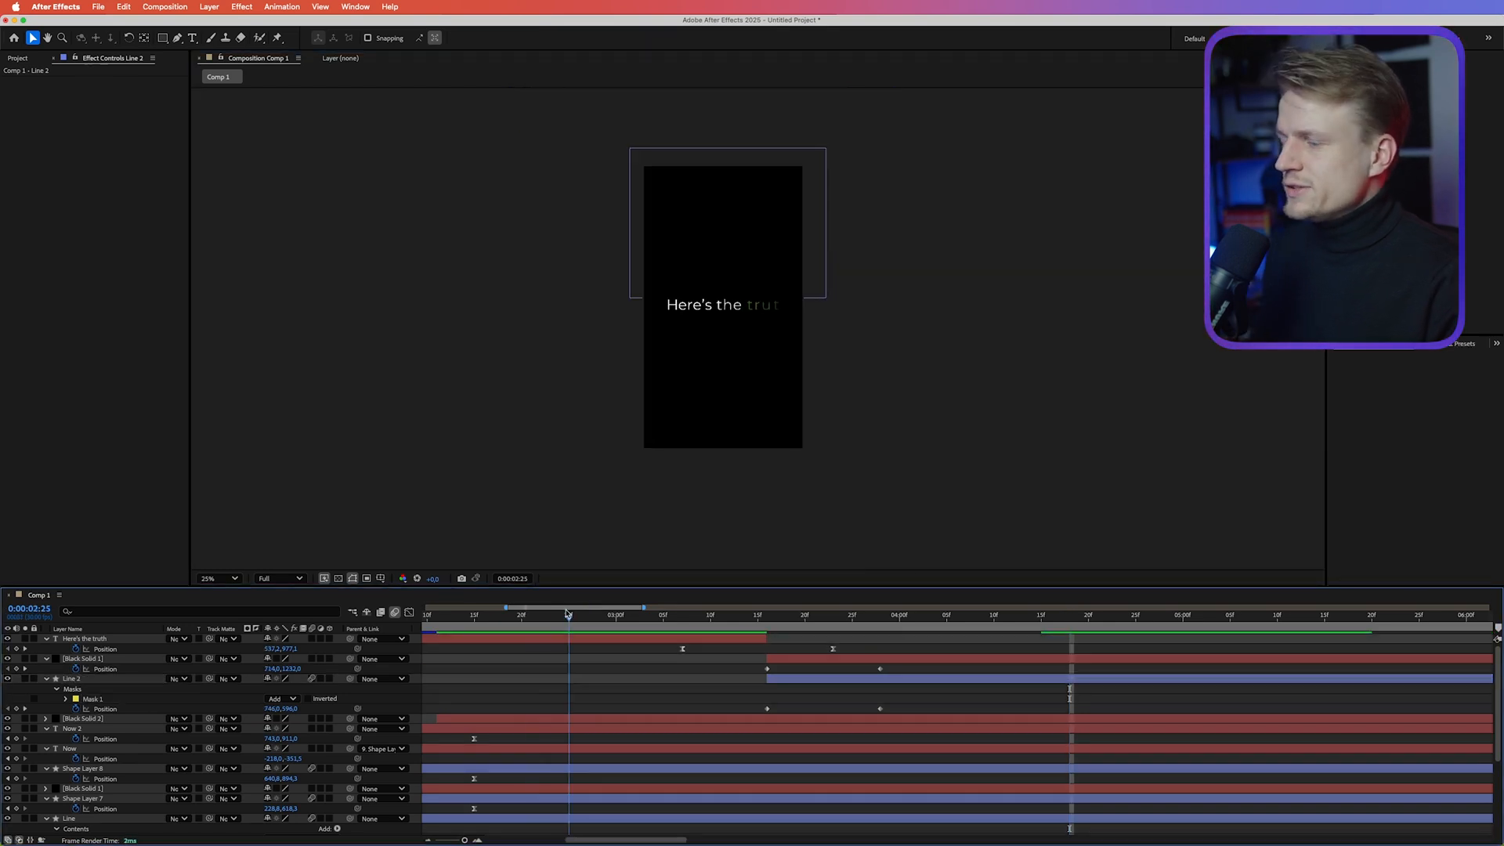
Step: Apply Easy Ease to the position keyframes of the Line 2 layer and its Black Solid 1 copy
left_click_drag(567, 615, 771, 598)
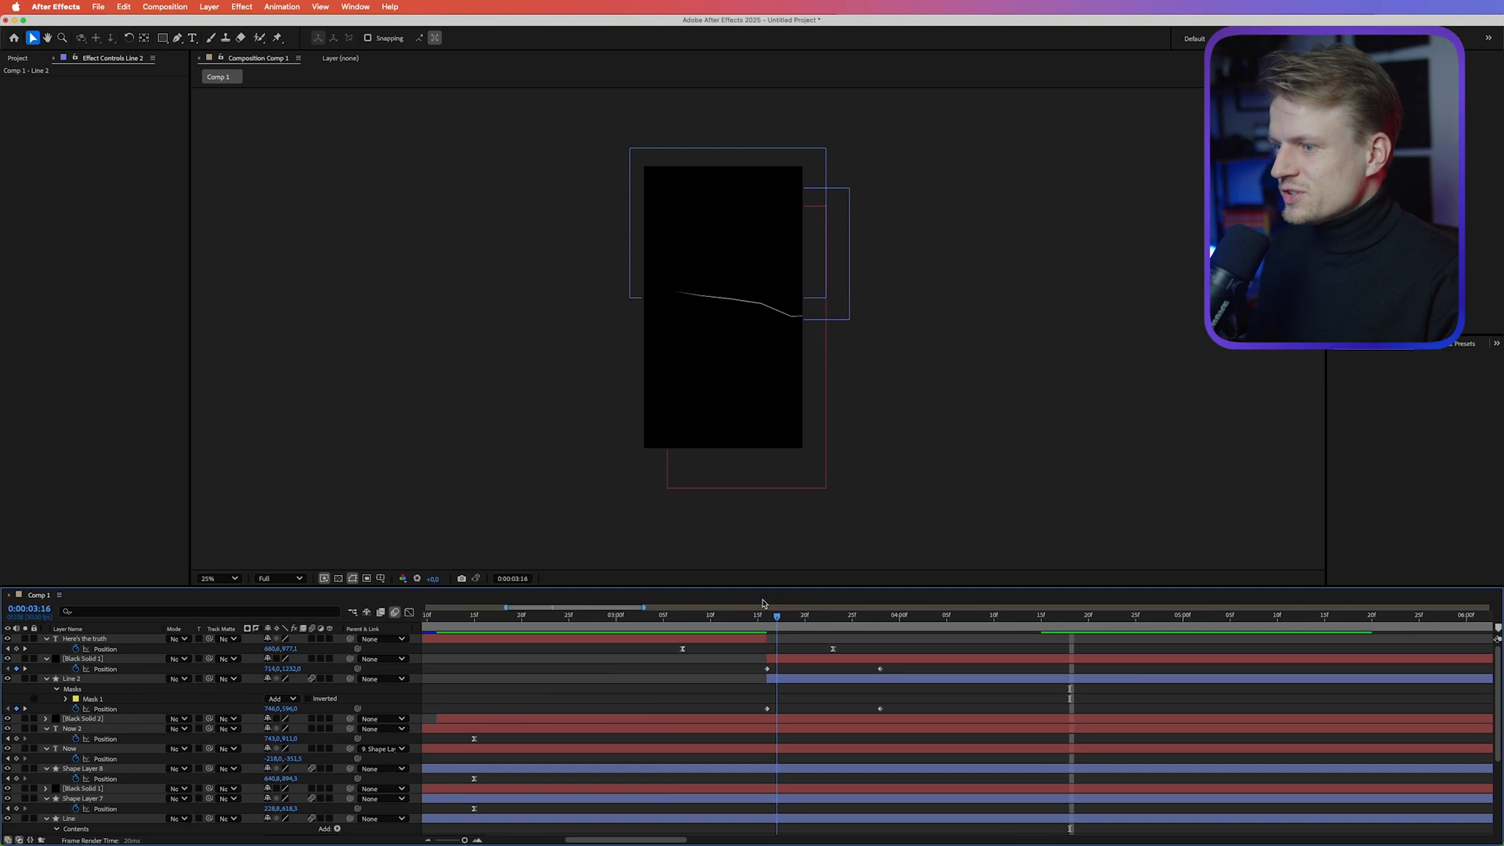
left_click(882, 615)
left_click_drag(881, 616, 753, 711)
key("F9")
left_click(785, 623)
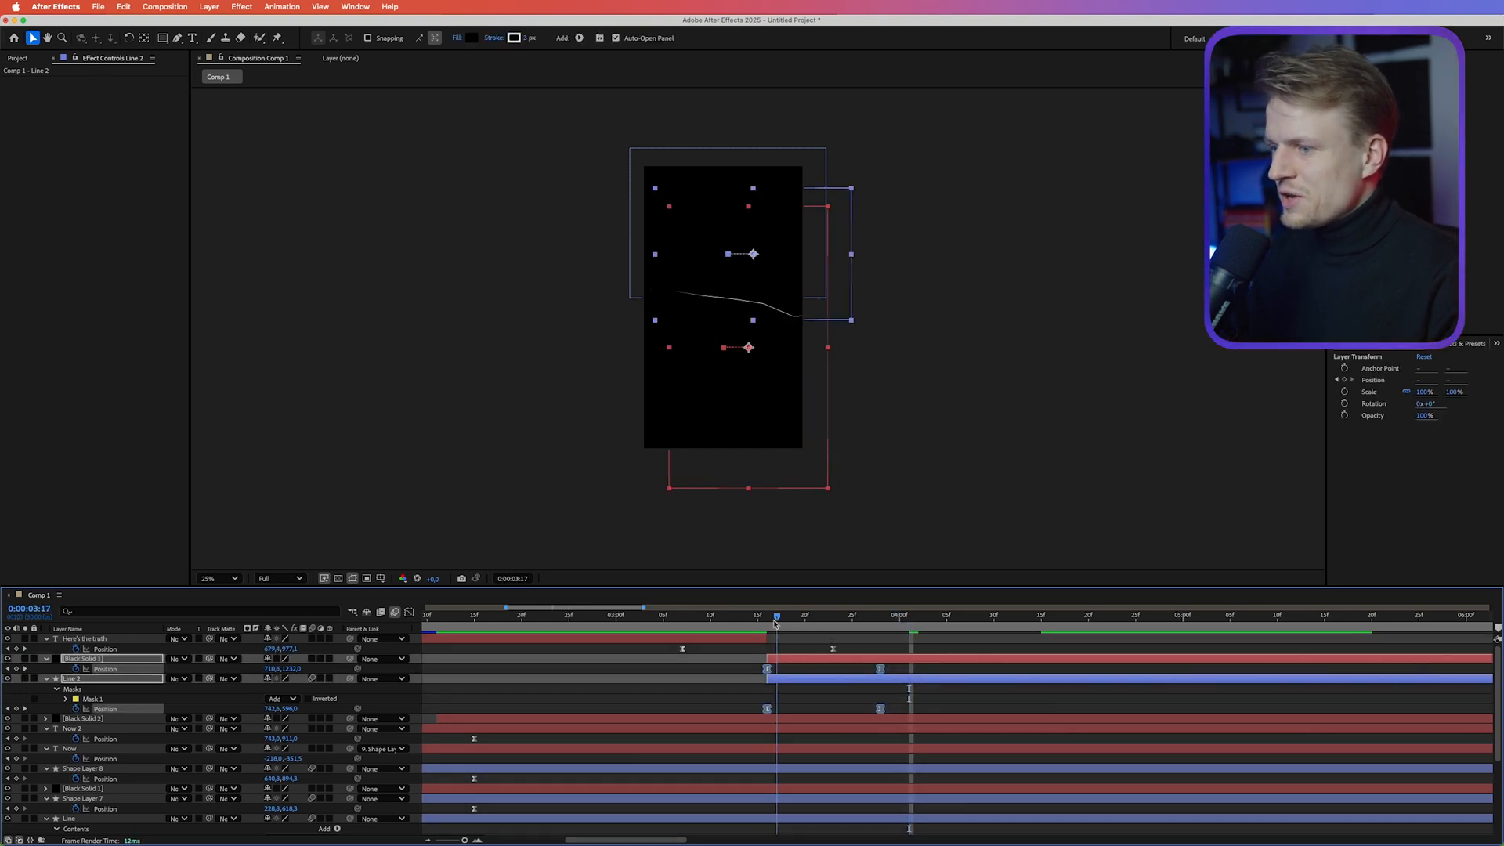
Step: Move Line 2 and its Black Solid 1 copy left at the 0:00:03:16 keyframe so they slide in from the left
key("j")
left_click(813, 653)
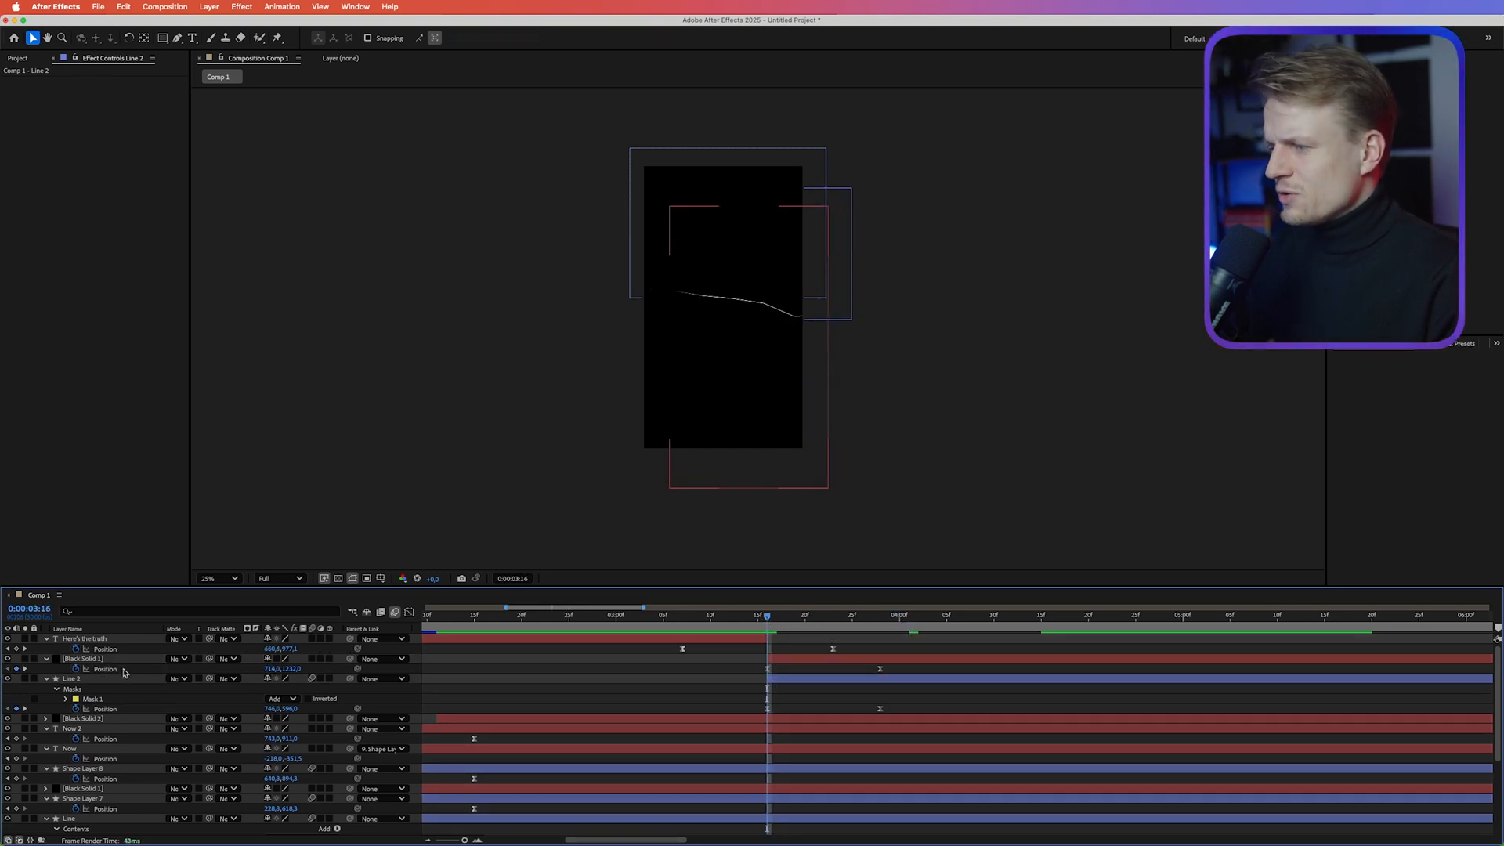
left_click(117, 678)
left_click(122, 662, "shift")
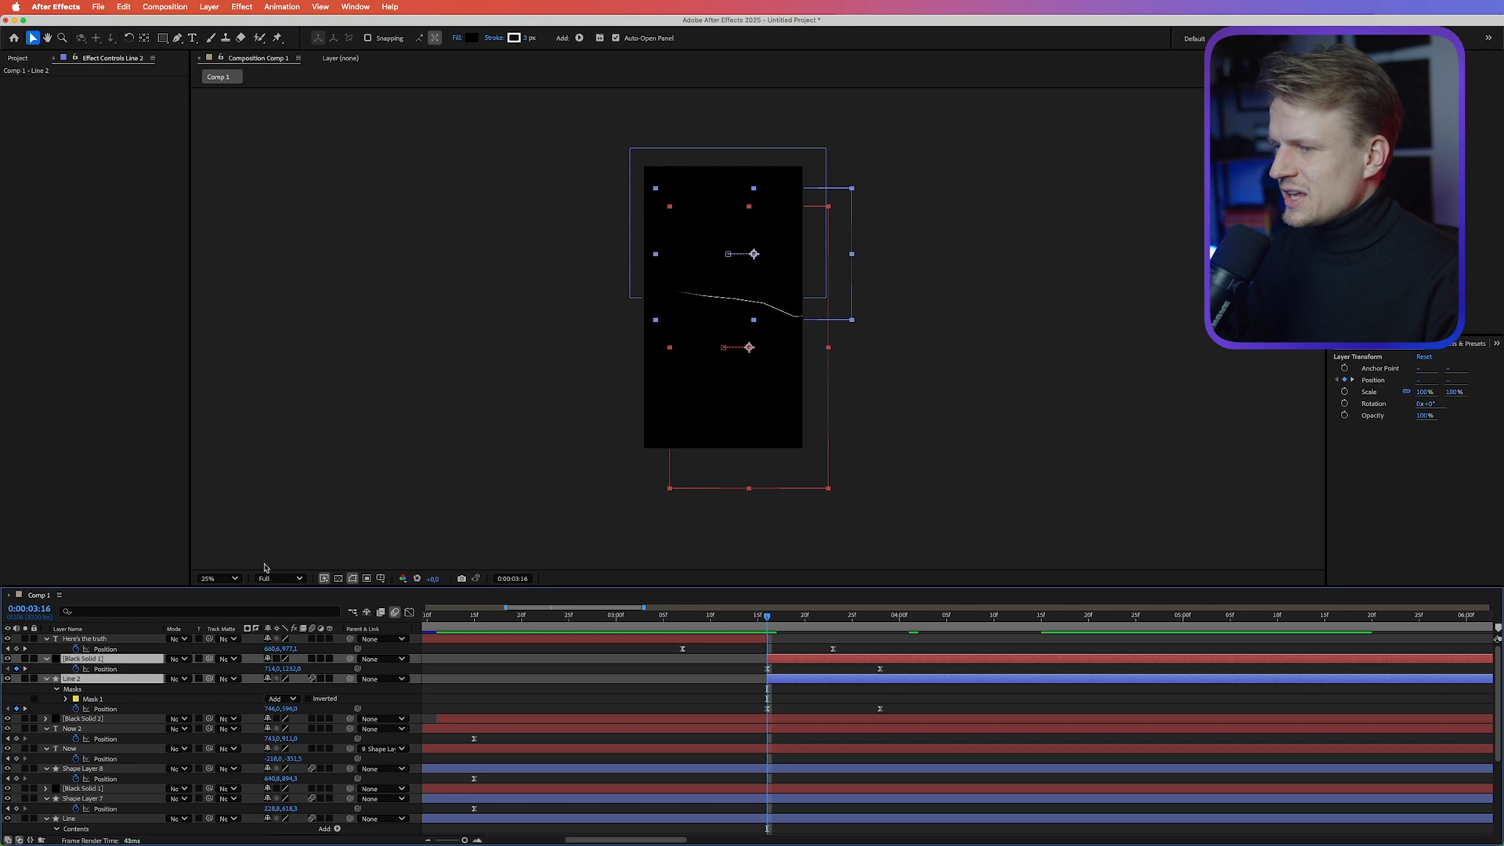
left_click_drag(762, 393, 648, 393)
left_click(673, 618)
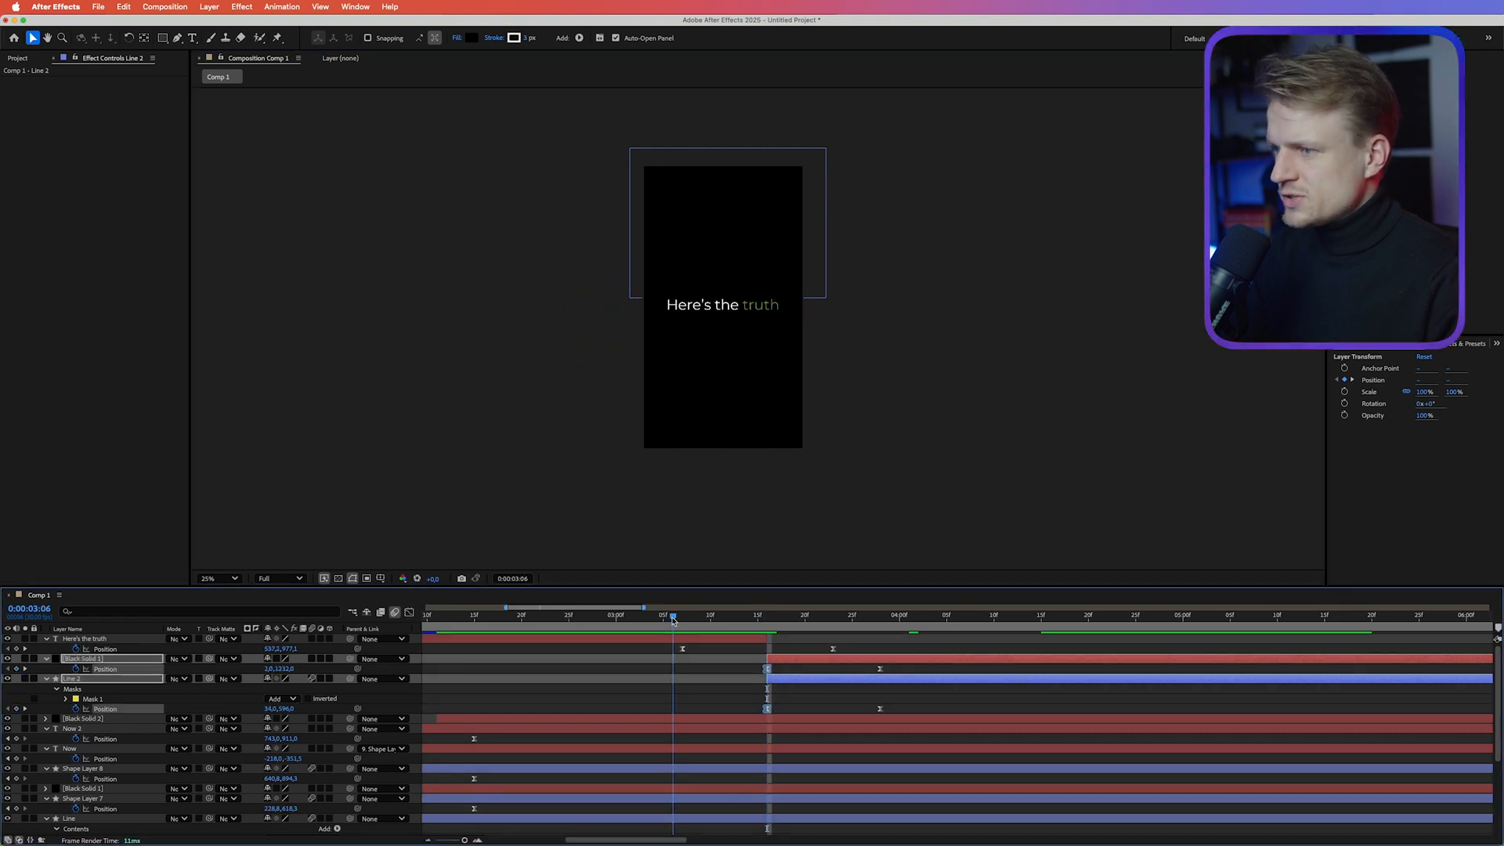
Step: Move the first position keyframes of Line 2 and its Black Solid 1 copy earlier, level with the first position keyframe of the Here's the truth text
left_click_drag(673, 617, 729, 618)
left_click_drag(762, 674, 682, 670)
left_click(664, 617)
Step: Inspect the leading tip of the Line 2 graph at 0:00:03:20 and select the right edge of its Mask 1
left_click_drag(665, 618, 807, 620)
key("period")
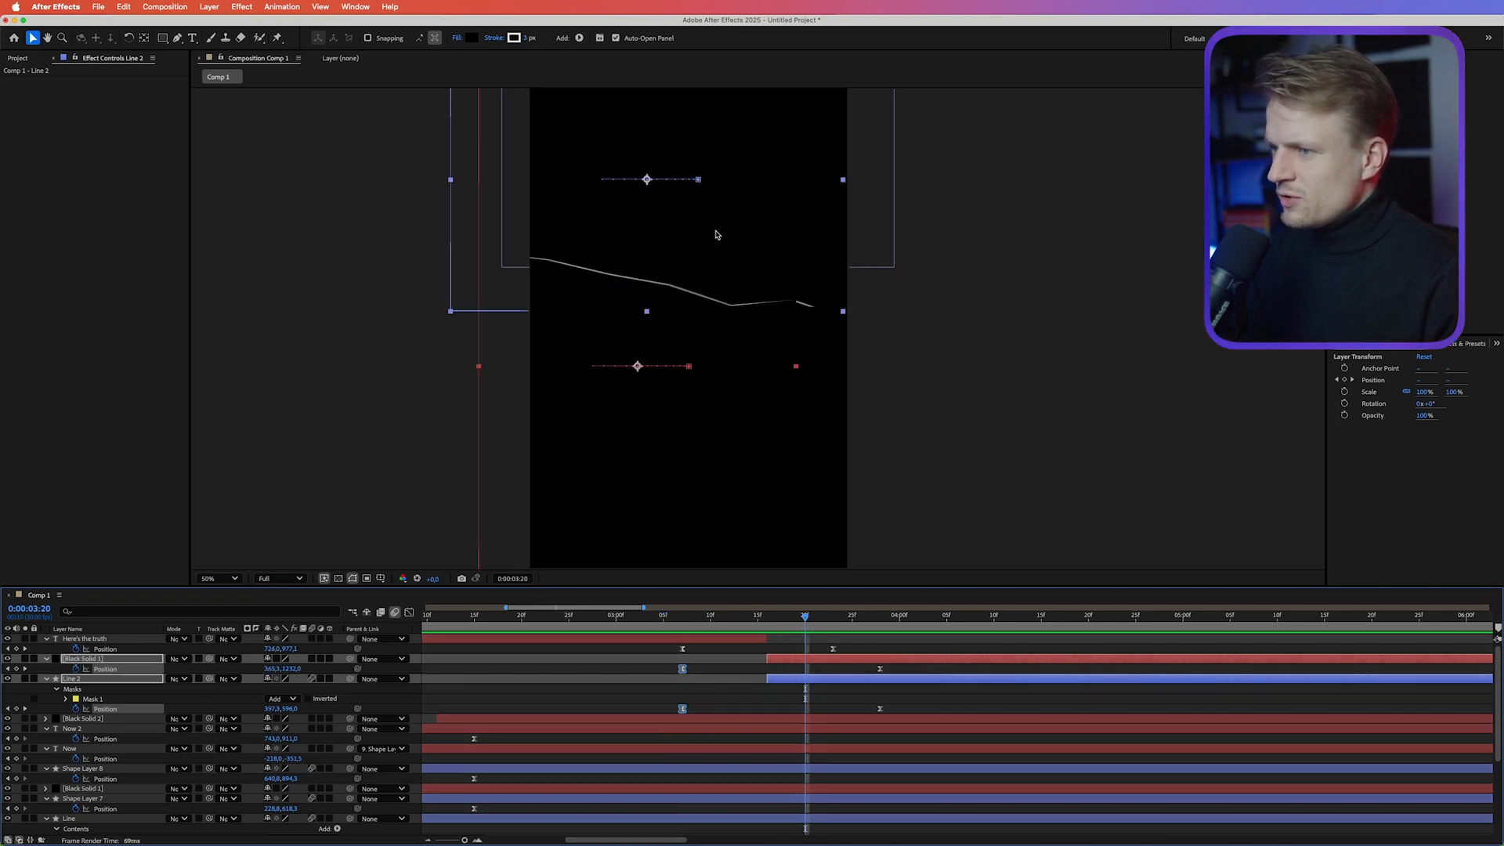
key("period")
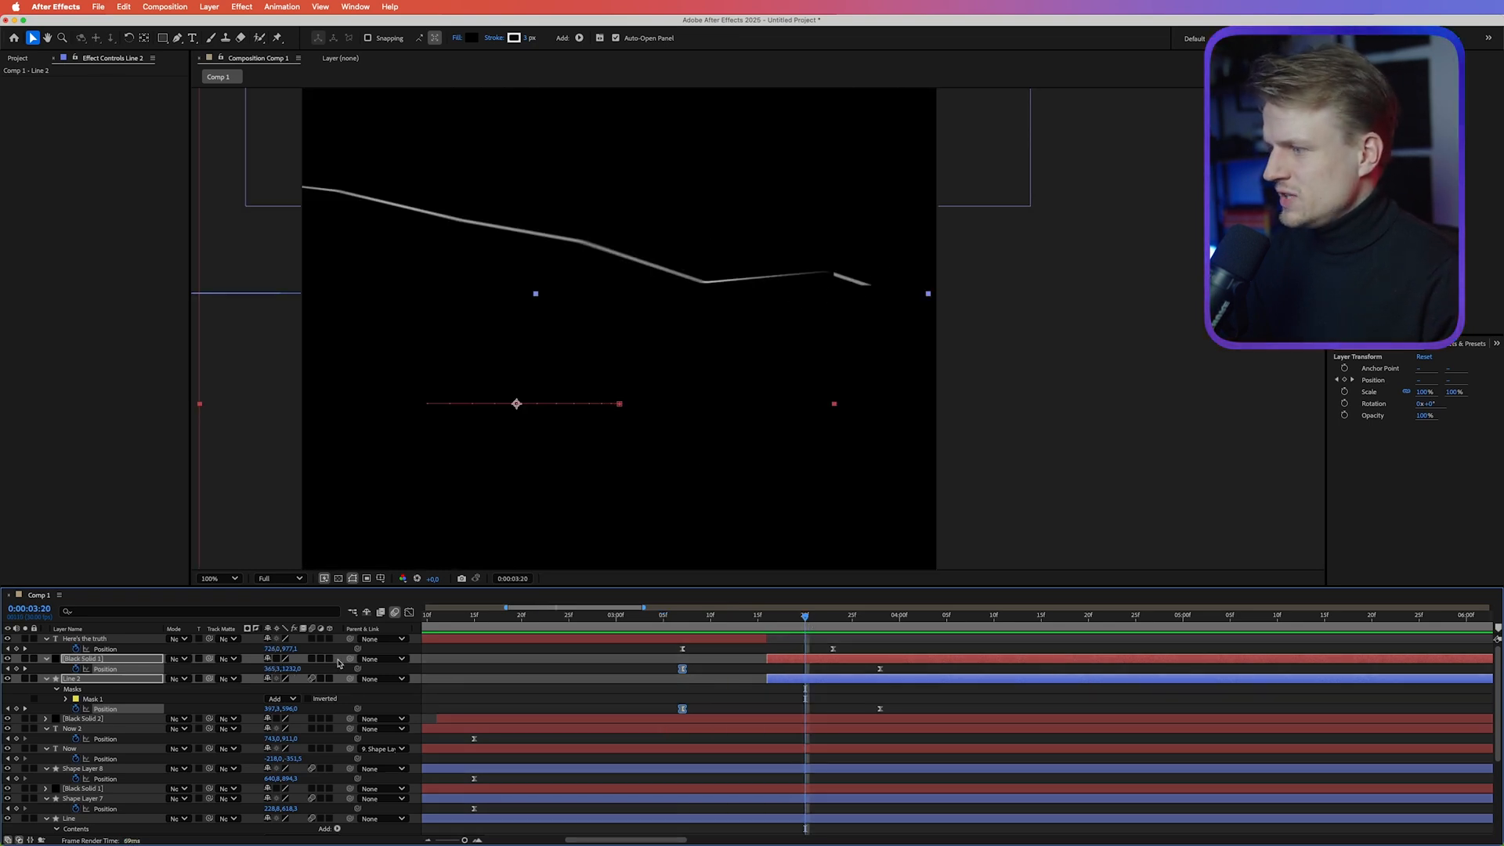
left_click(112, 697)
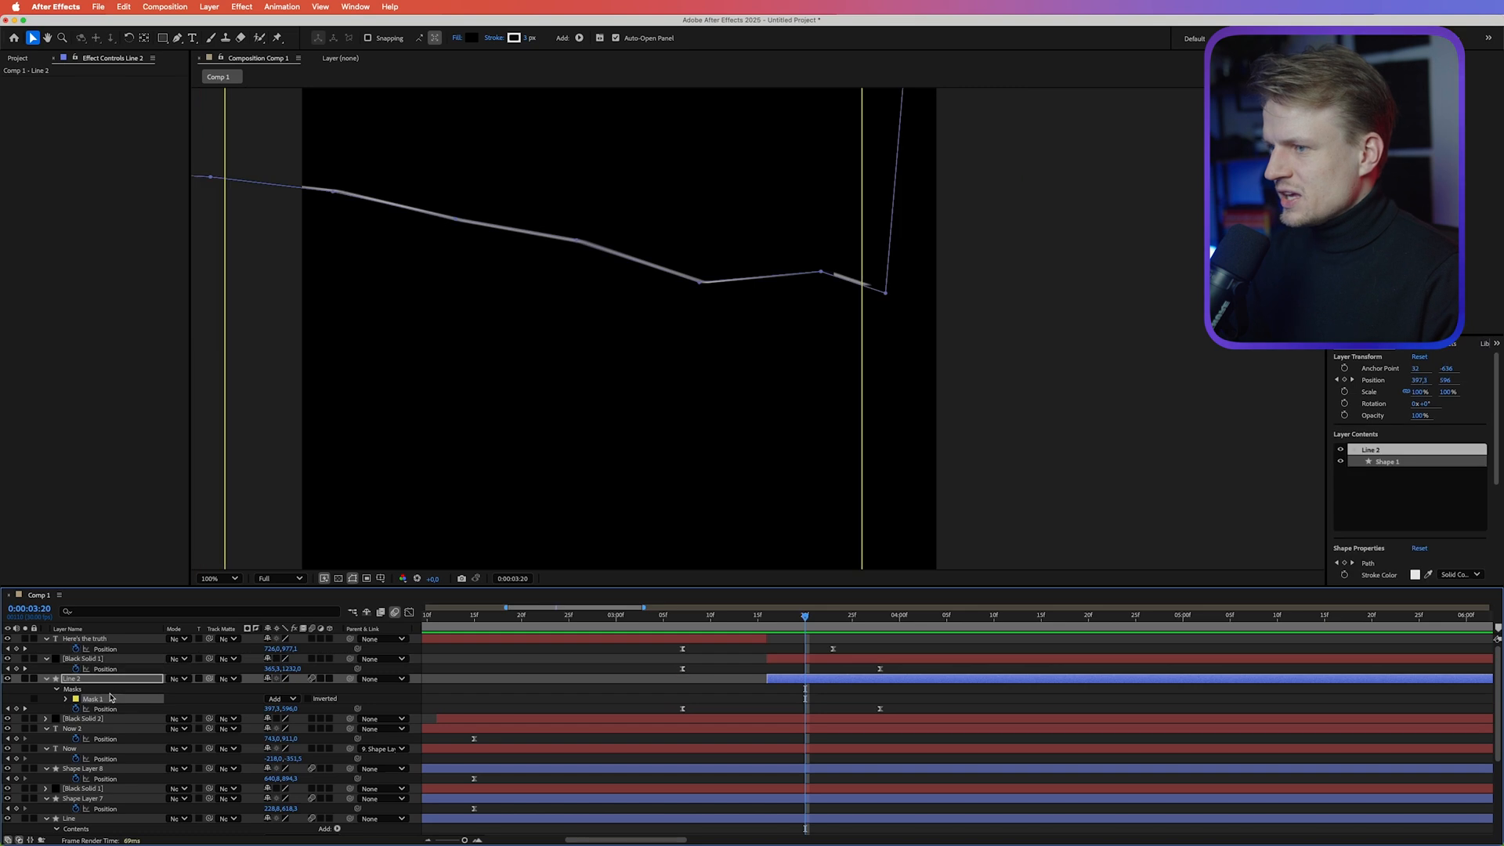
left_click(859, 377)
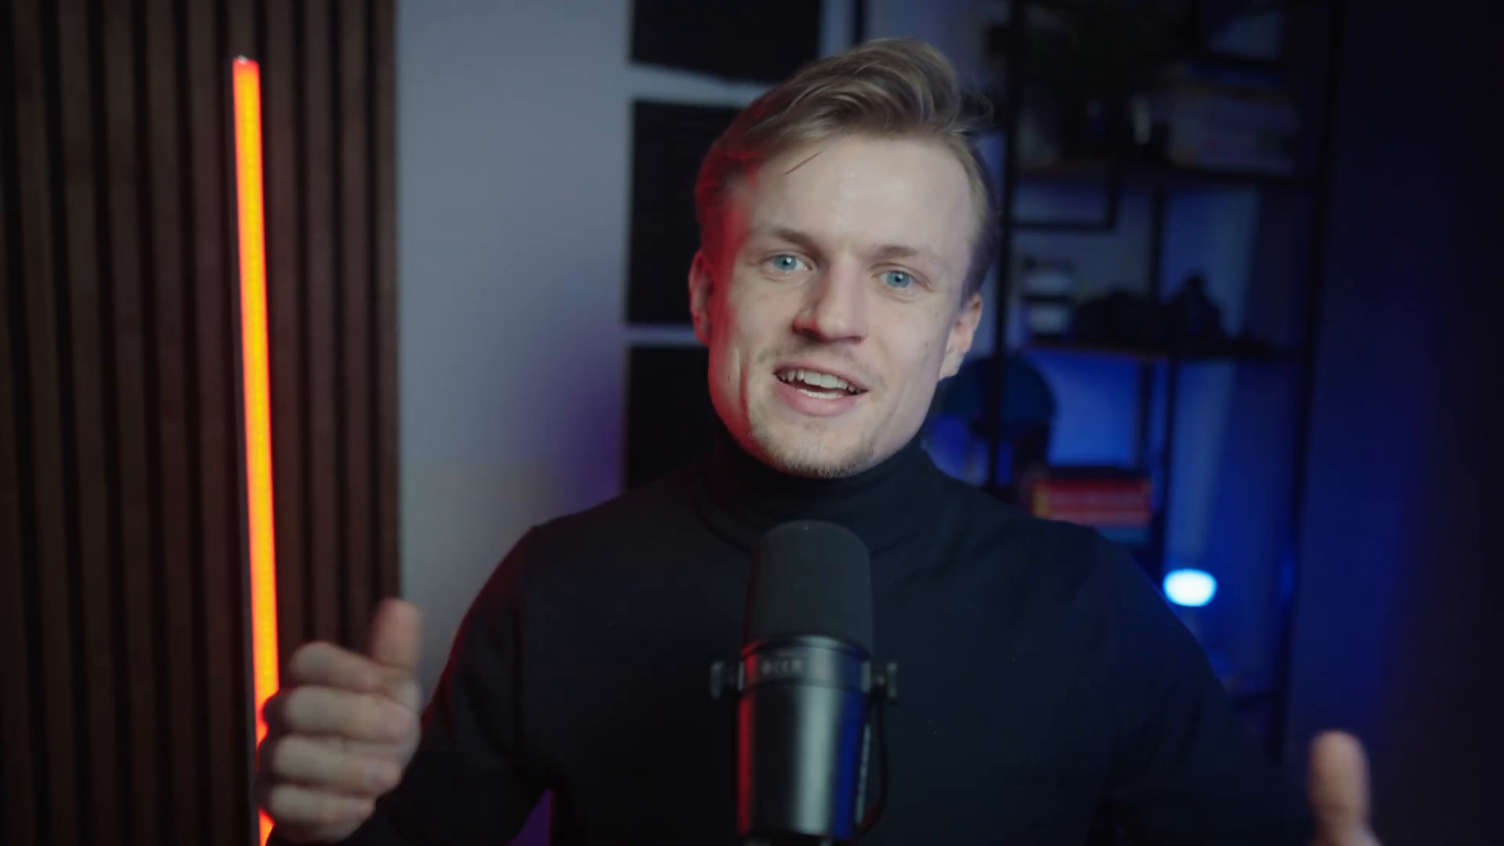
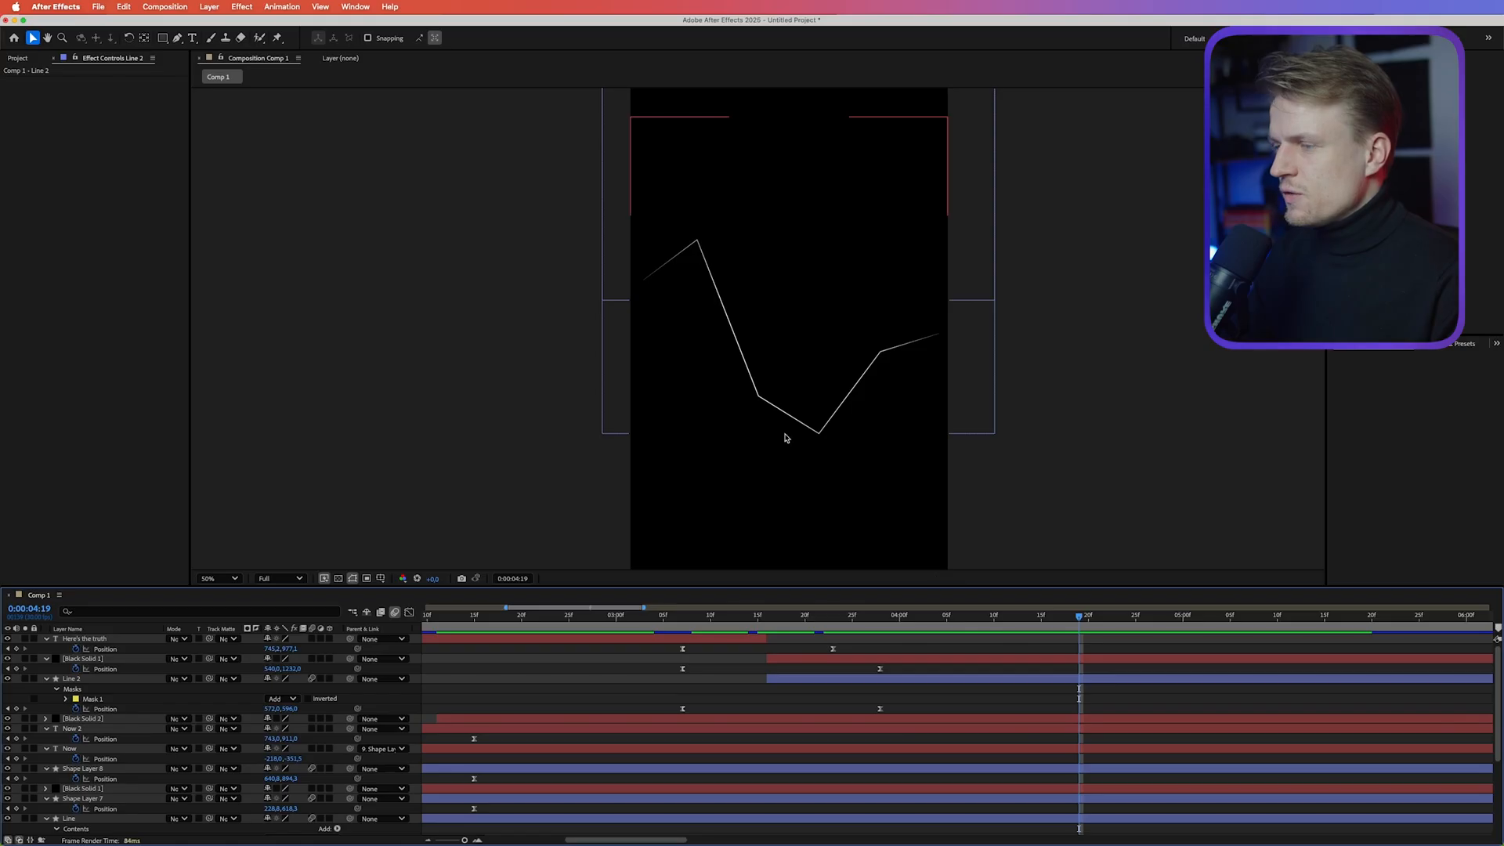
Step: Set up the Ellipse tool with no fill for marking the line's highest peak at 0:00:04:19
scroll(693, 339, "up", 2)
left_click_drag(689, 336, 867, 544)
scroll(793, 386, "up", 2)
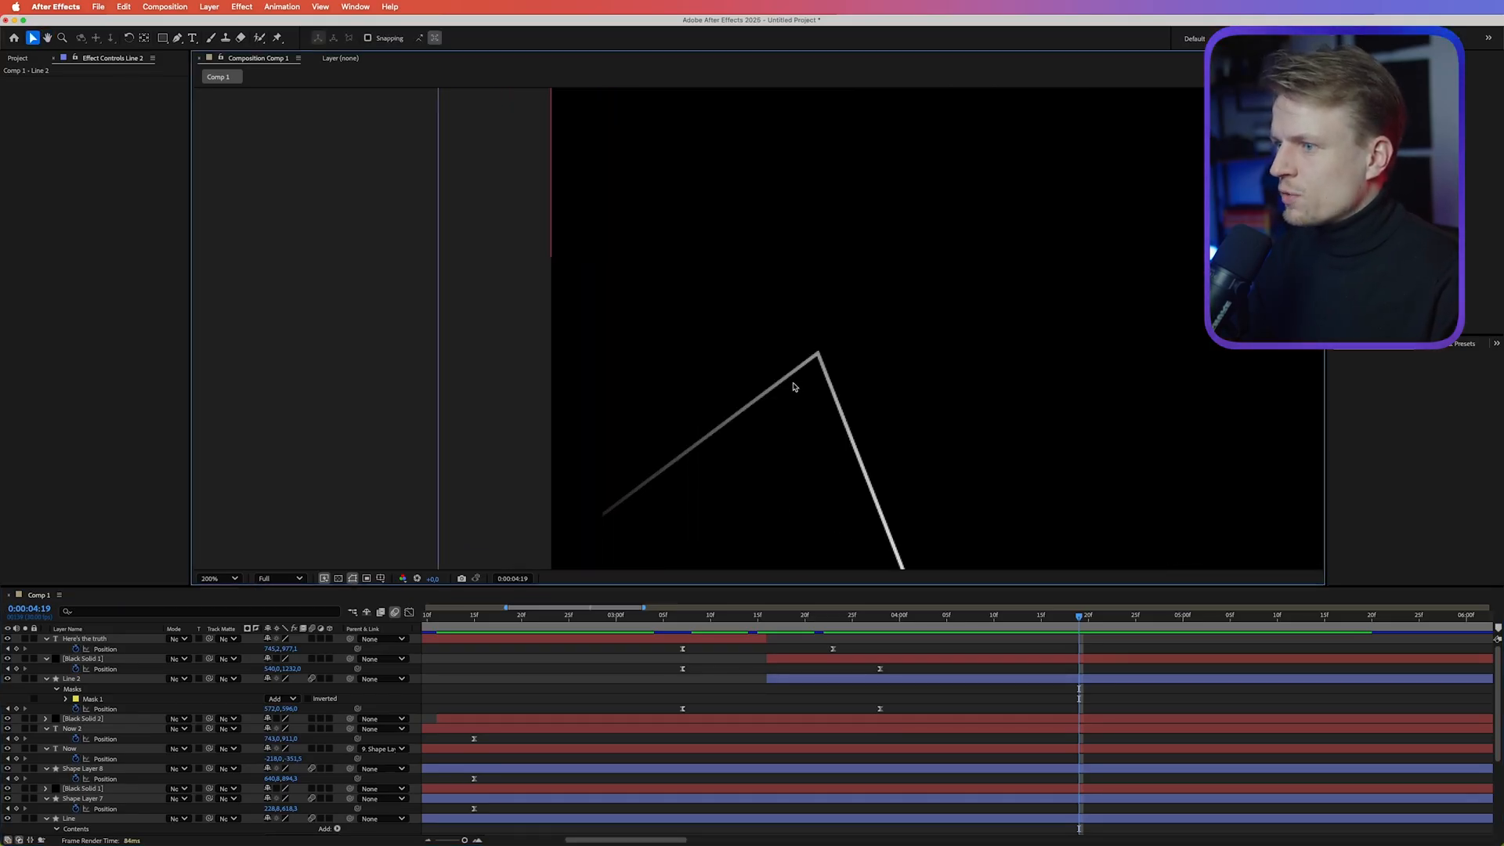
left_click_drag(159, 40, 198, 63)
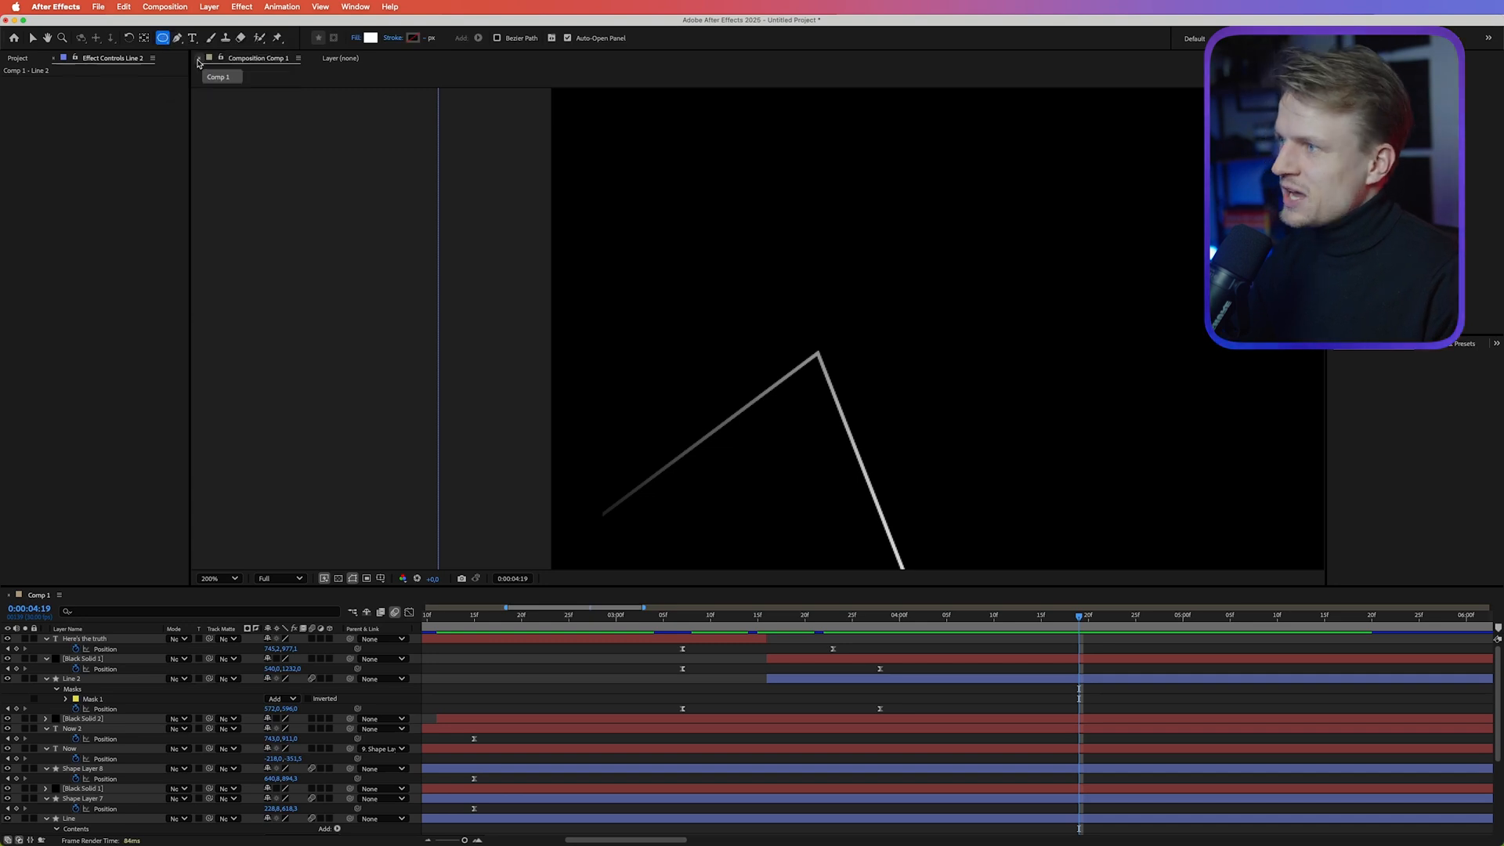
left_click(354, 39)
left_click(688, 407)
key("Return")
Step: Set the shape stroke colour to green 6FE91A and draw a circle about 31 px wide around the line's peak
left_click(419, 38)
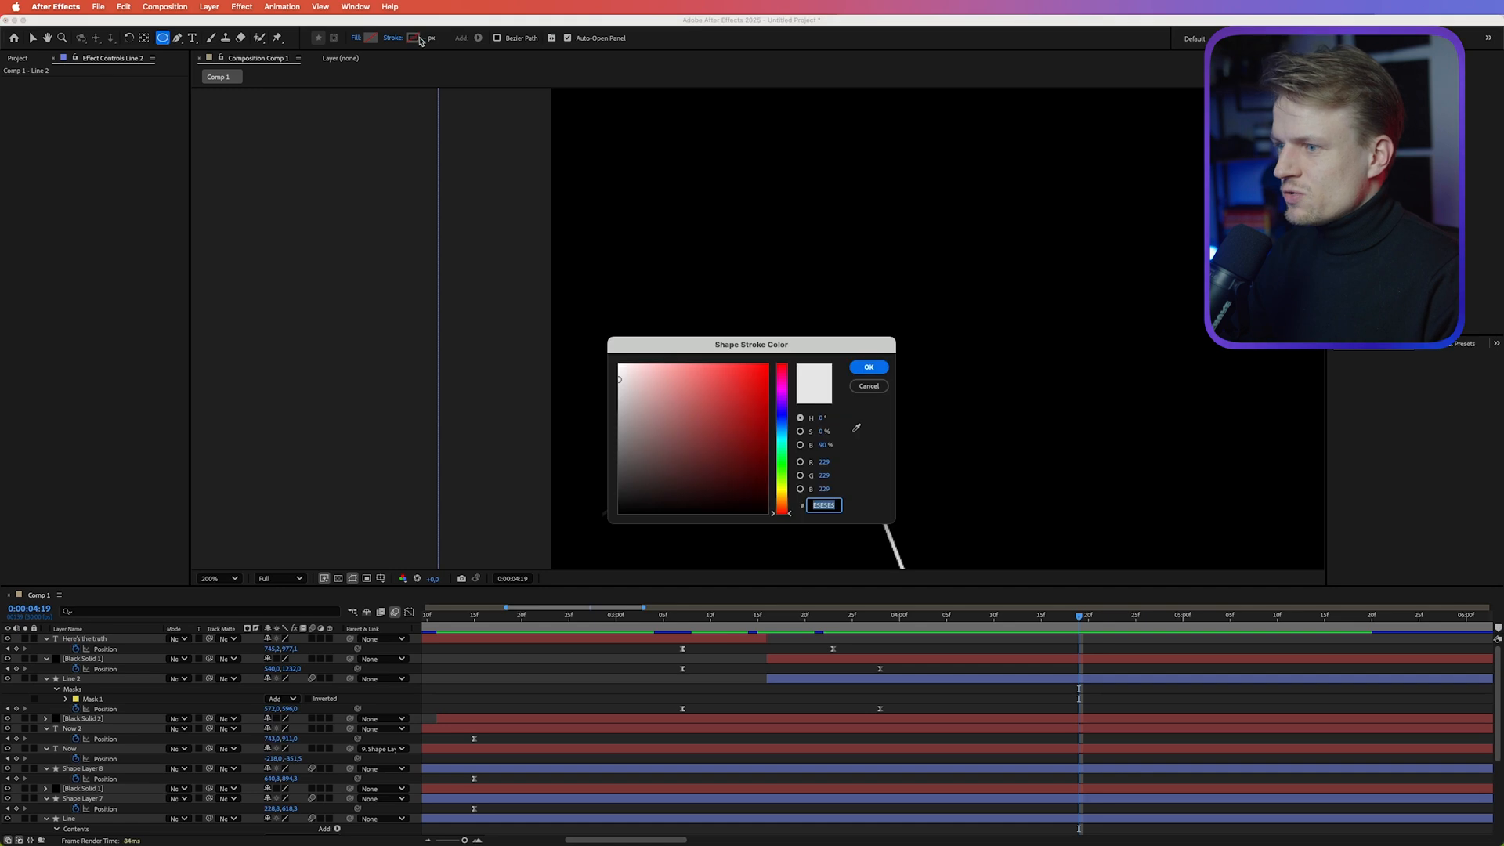
left_click_drag(781, 466, 782, 474)
left_click_drag(744, 396, 751, 375)
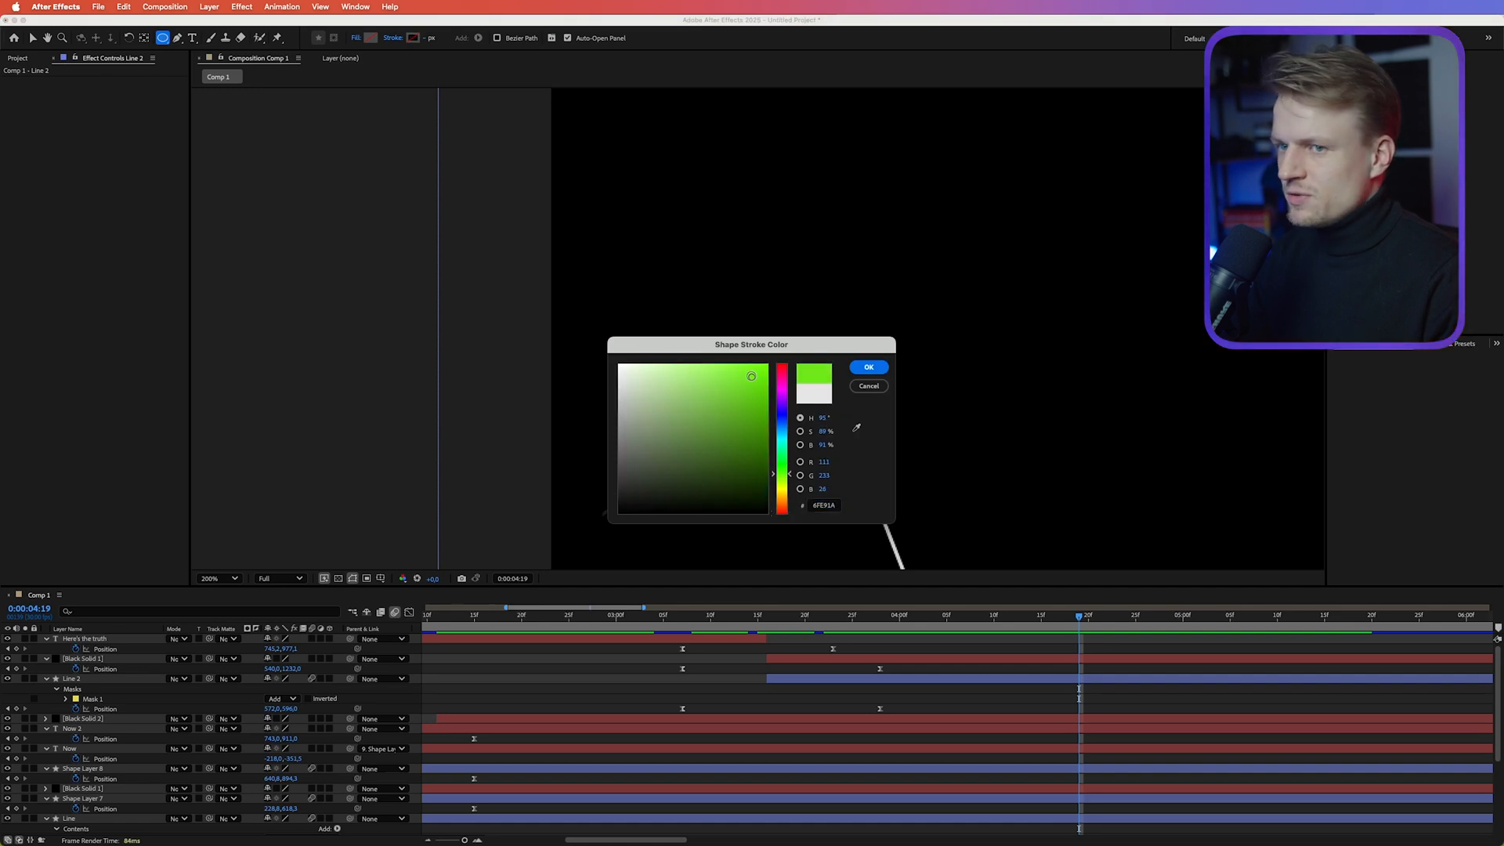
left_click(868, 366)
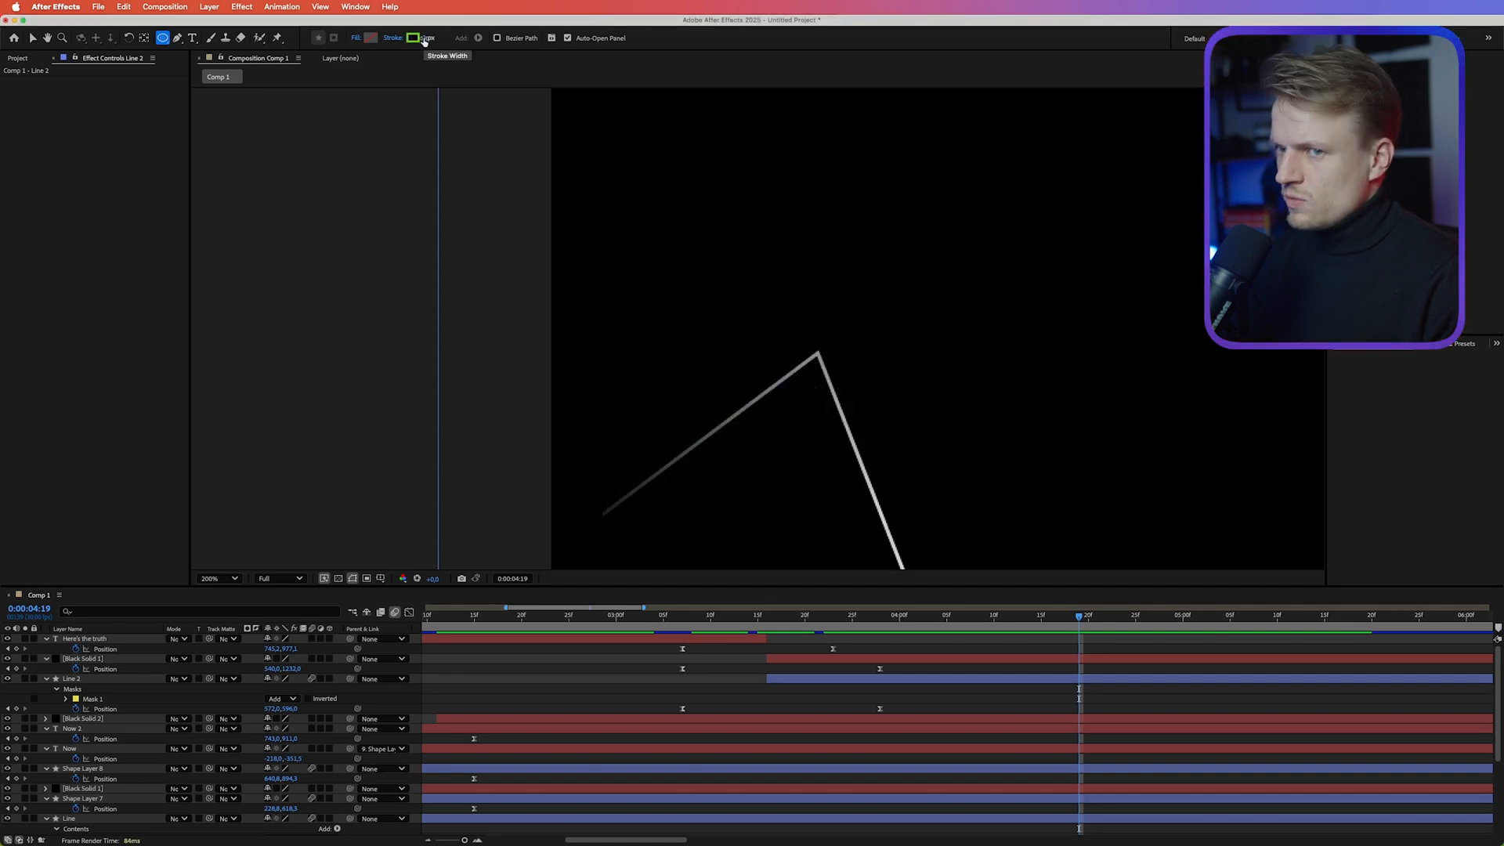
left_click_drag(795, 330, 836, 371)
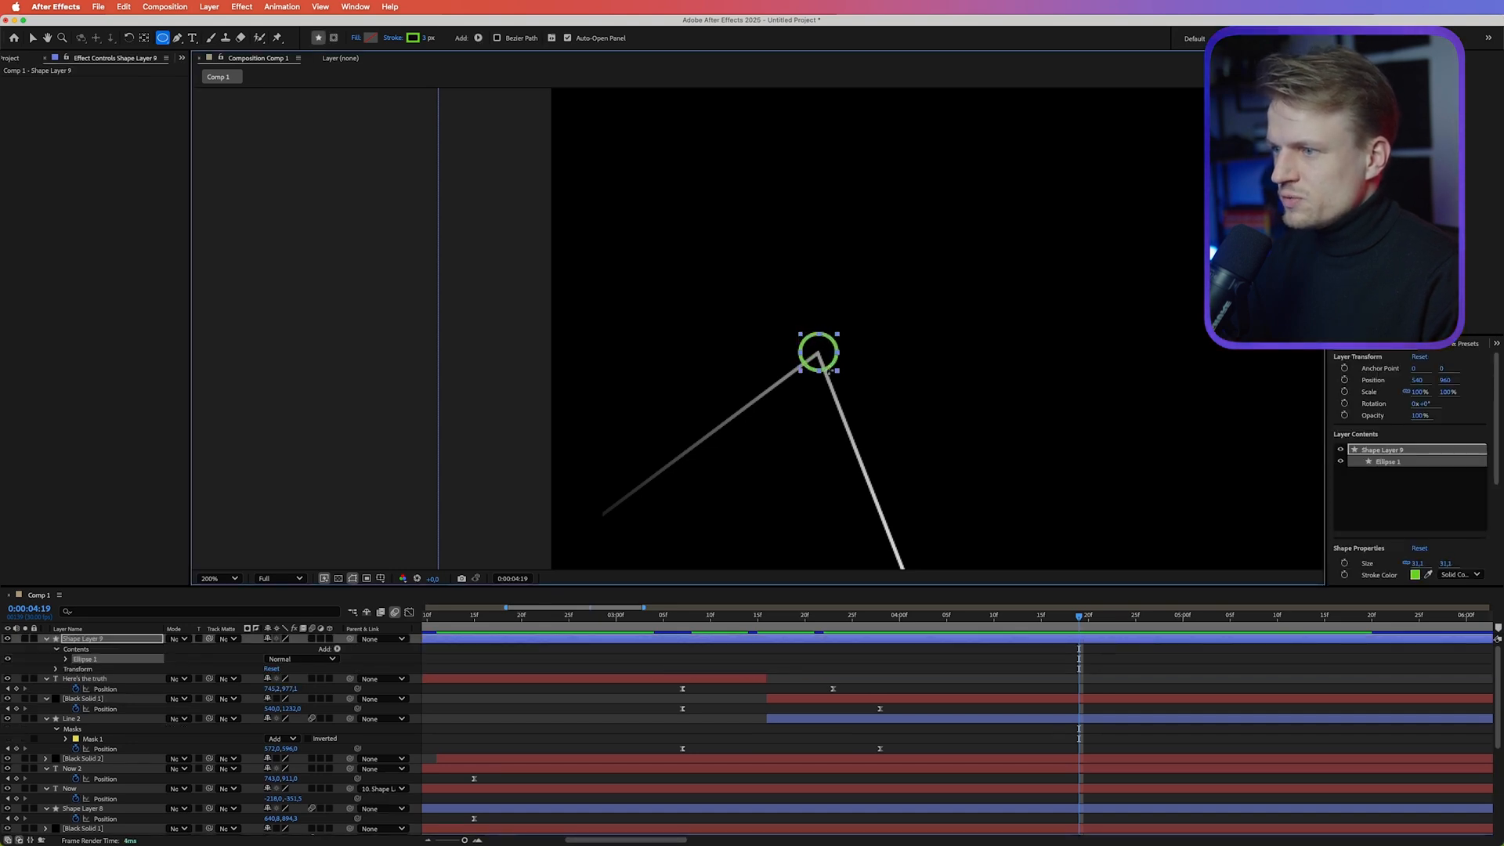
Step: Apply a Gaussian Blur effect to the green circle layer
left_click(1463, 343)
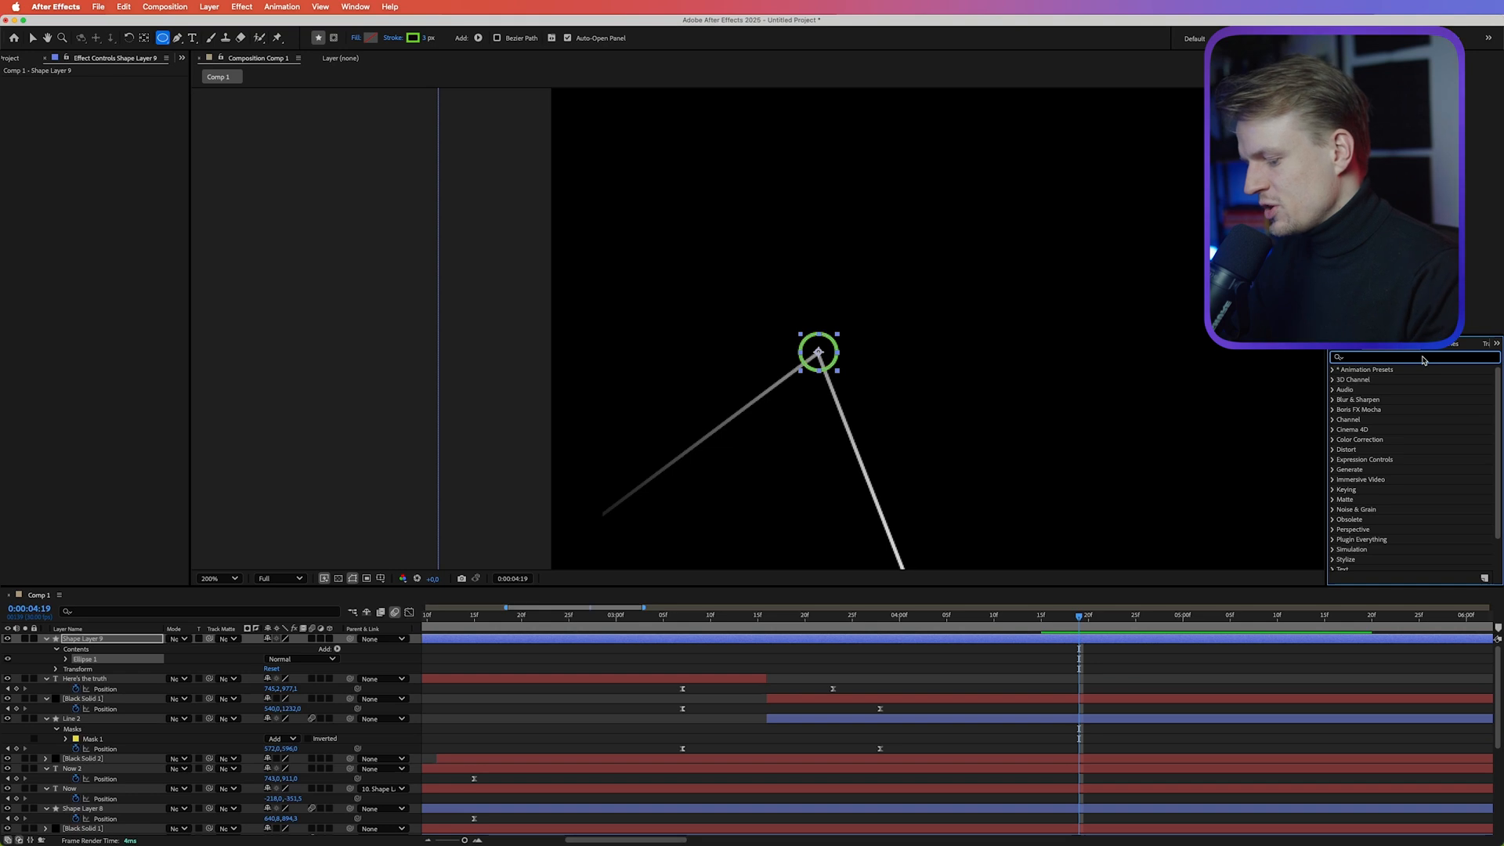
type("gaus")
double_click(1388, 379)
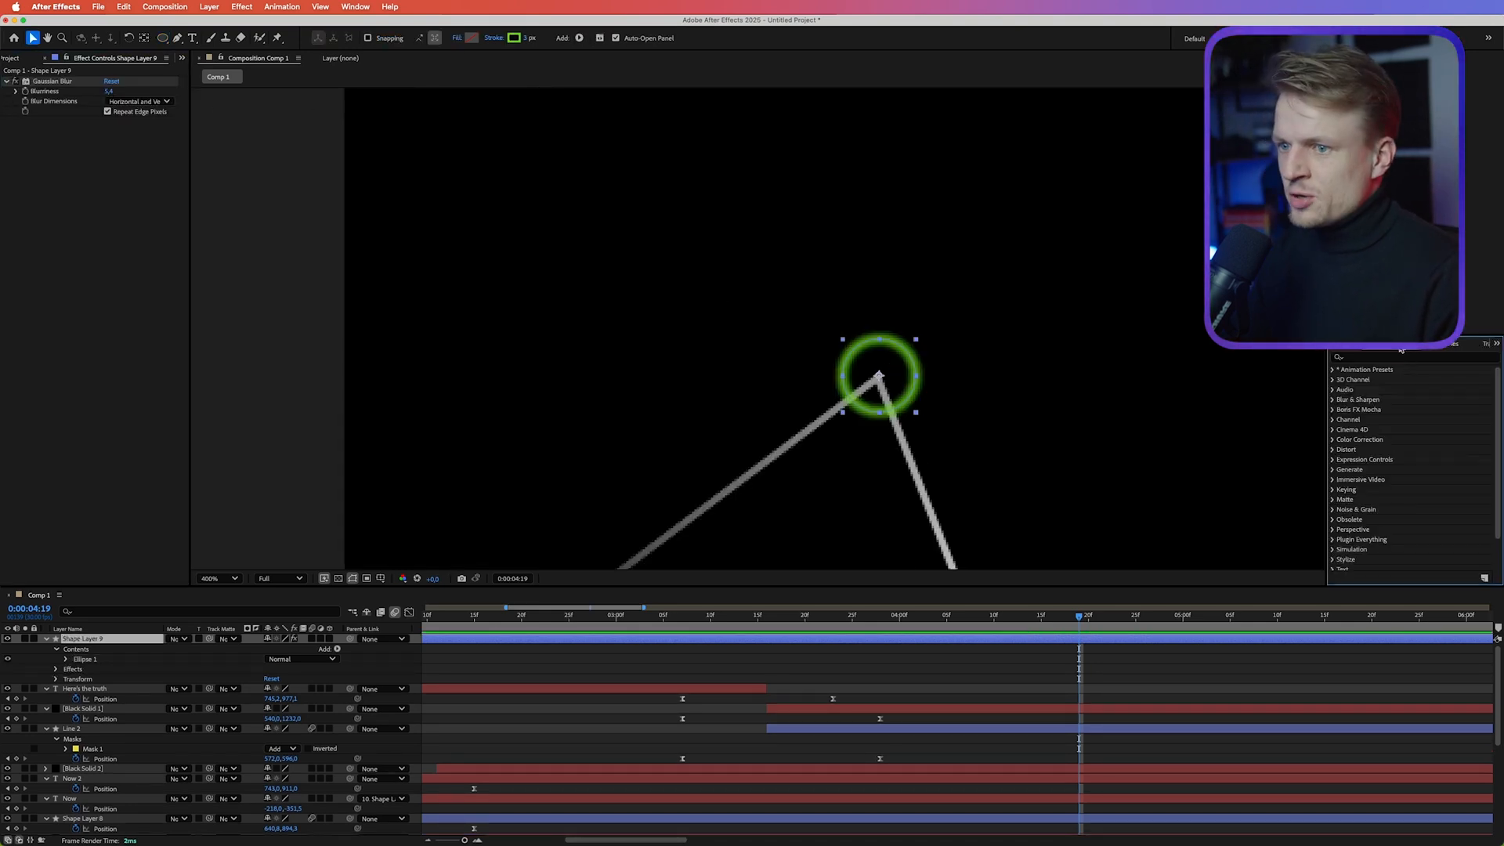
Step: Apply the Stylize Glow effect to the green circle layer
left_click(1392, 357)
type("gl")
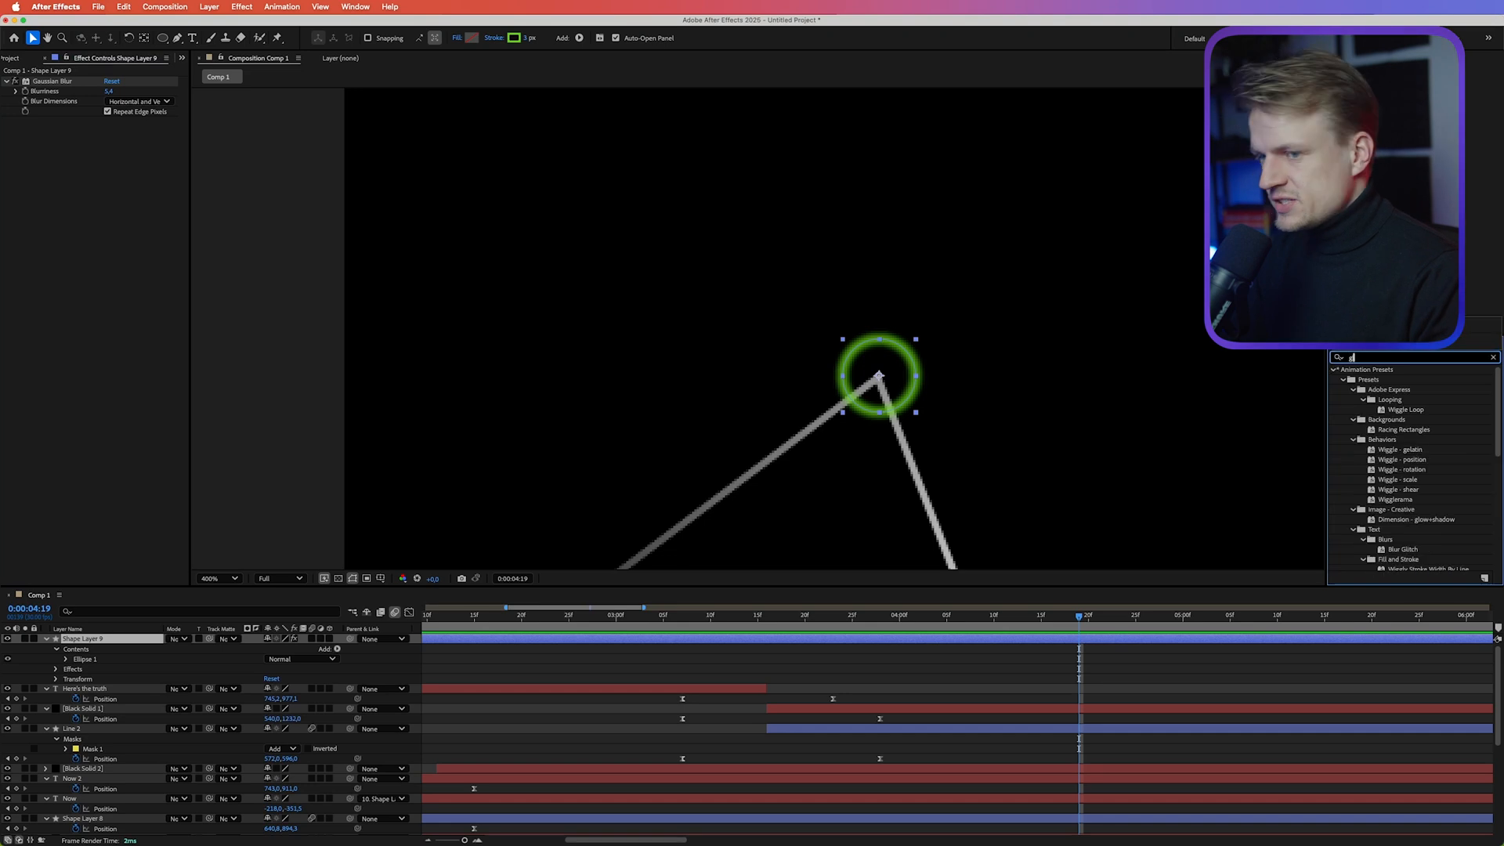
type("ow")
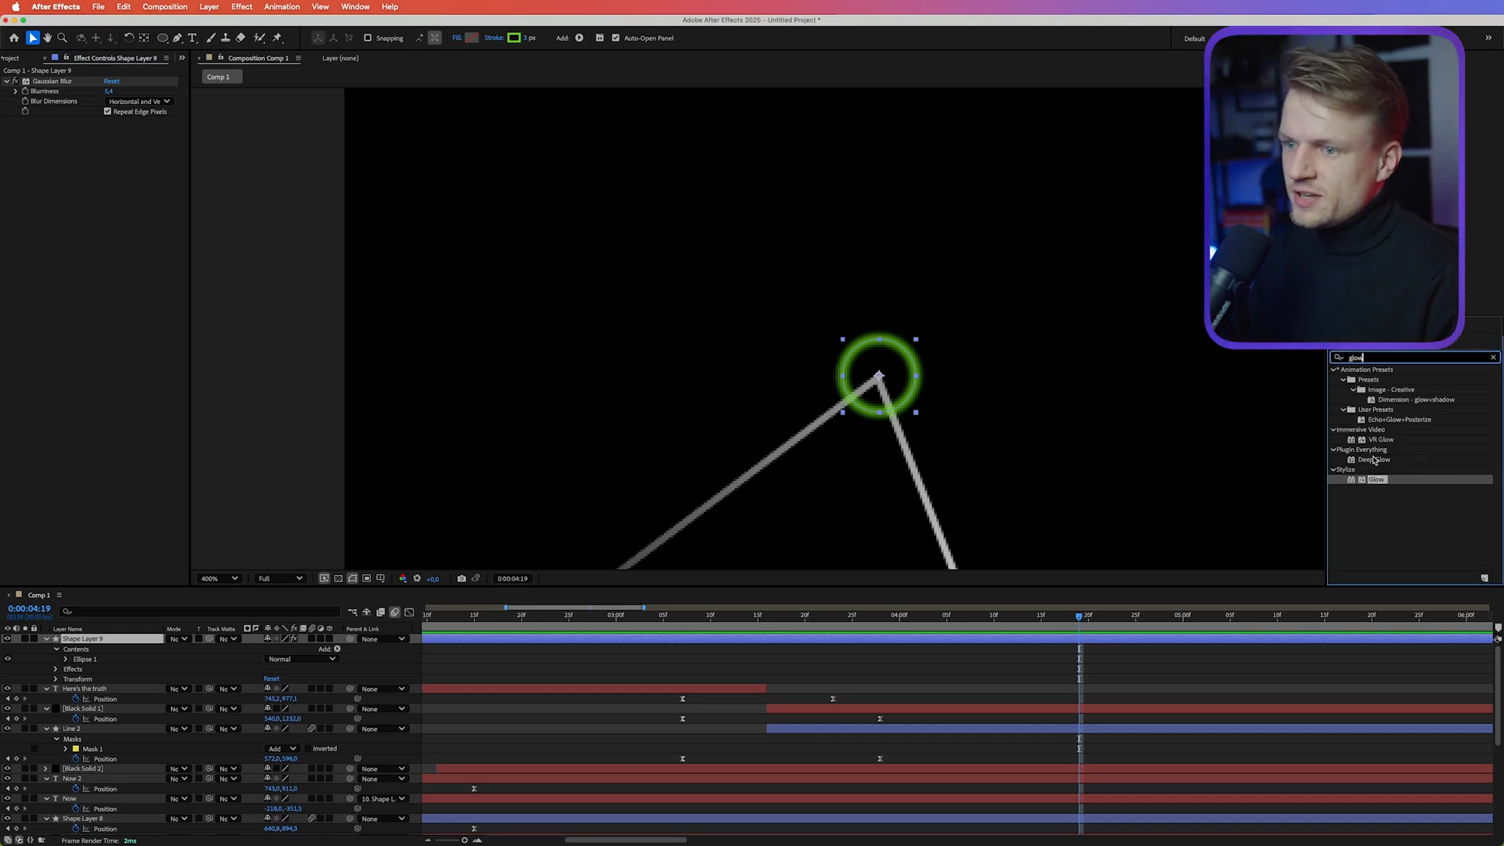
double_click(1369, 480)
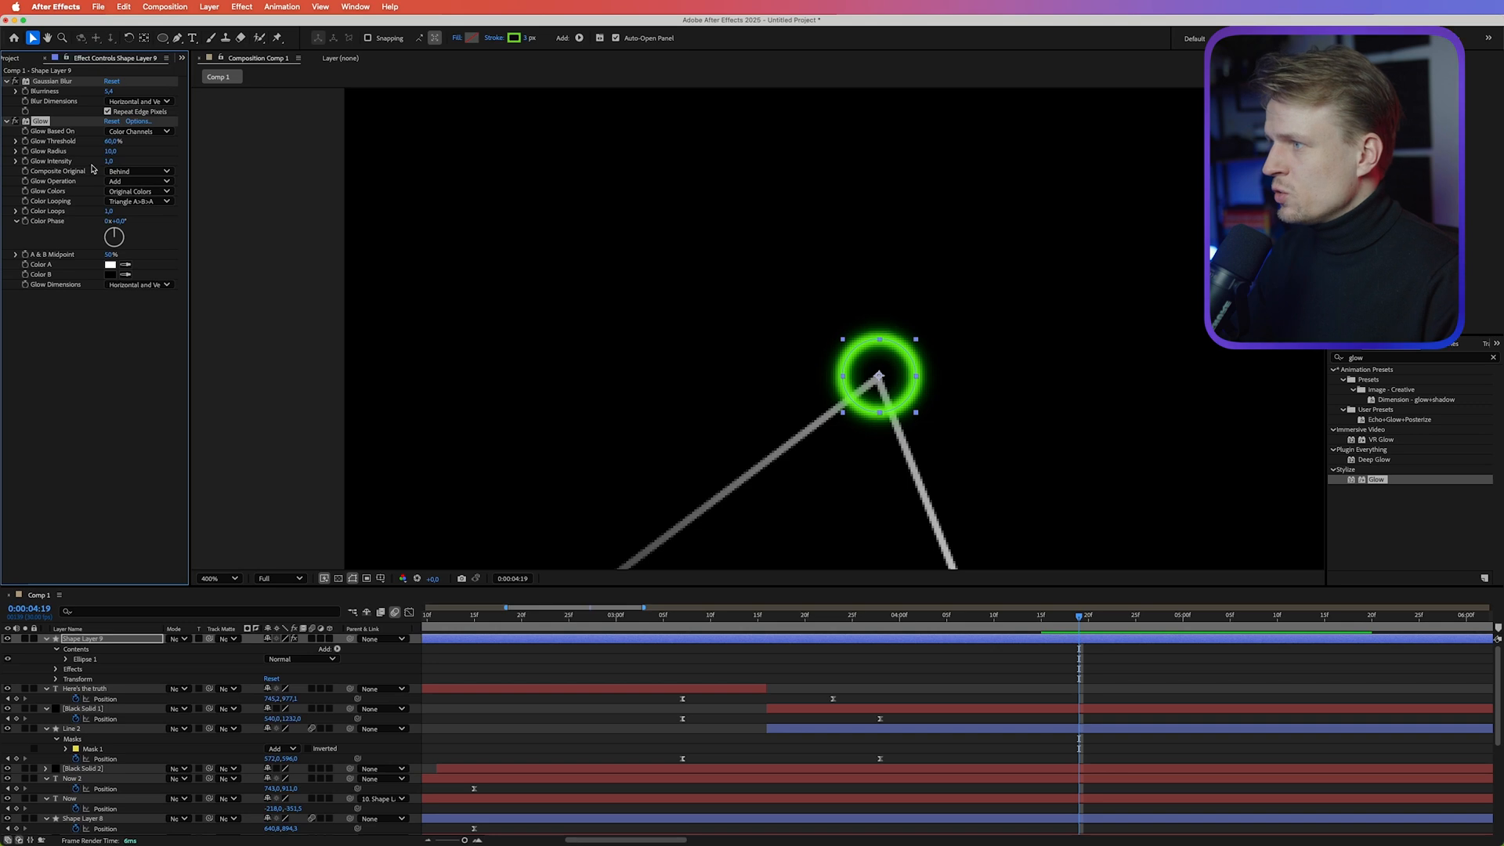
Step: Duplicate the Glow effect twice, setting Glow Radius to 15 on the first copy and 30 on the second
key("super+d")
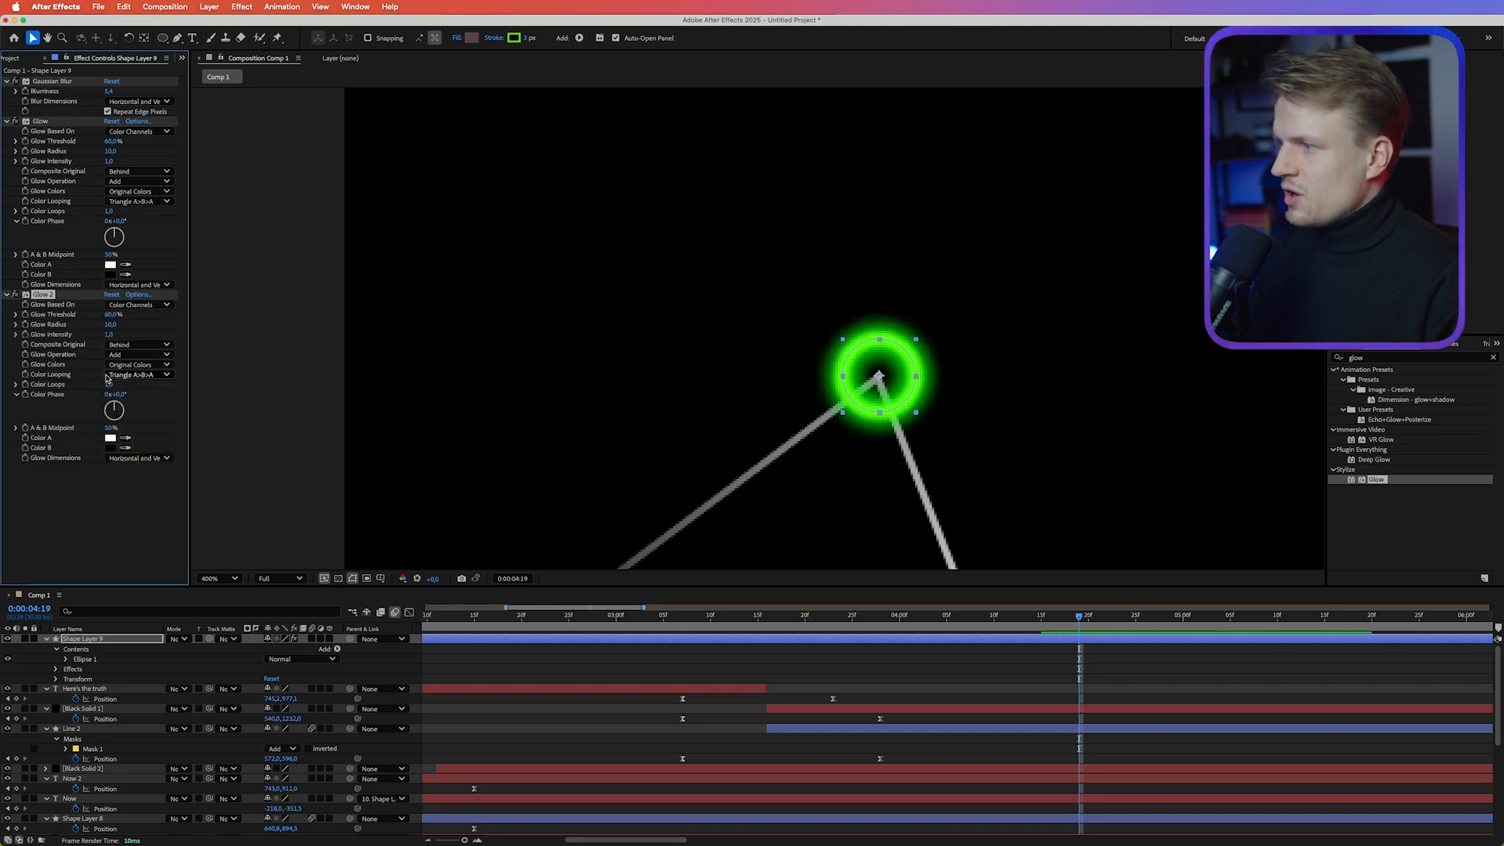
type("15")
key("Return")
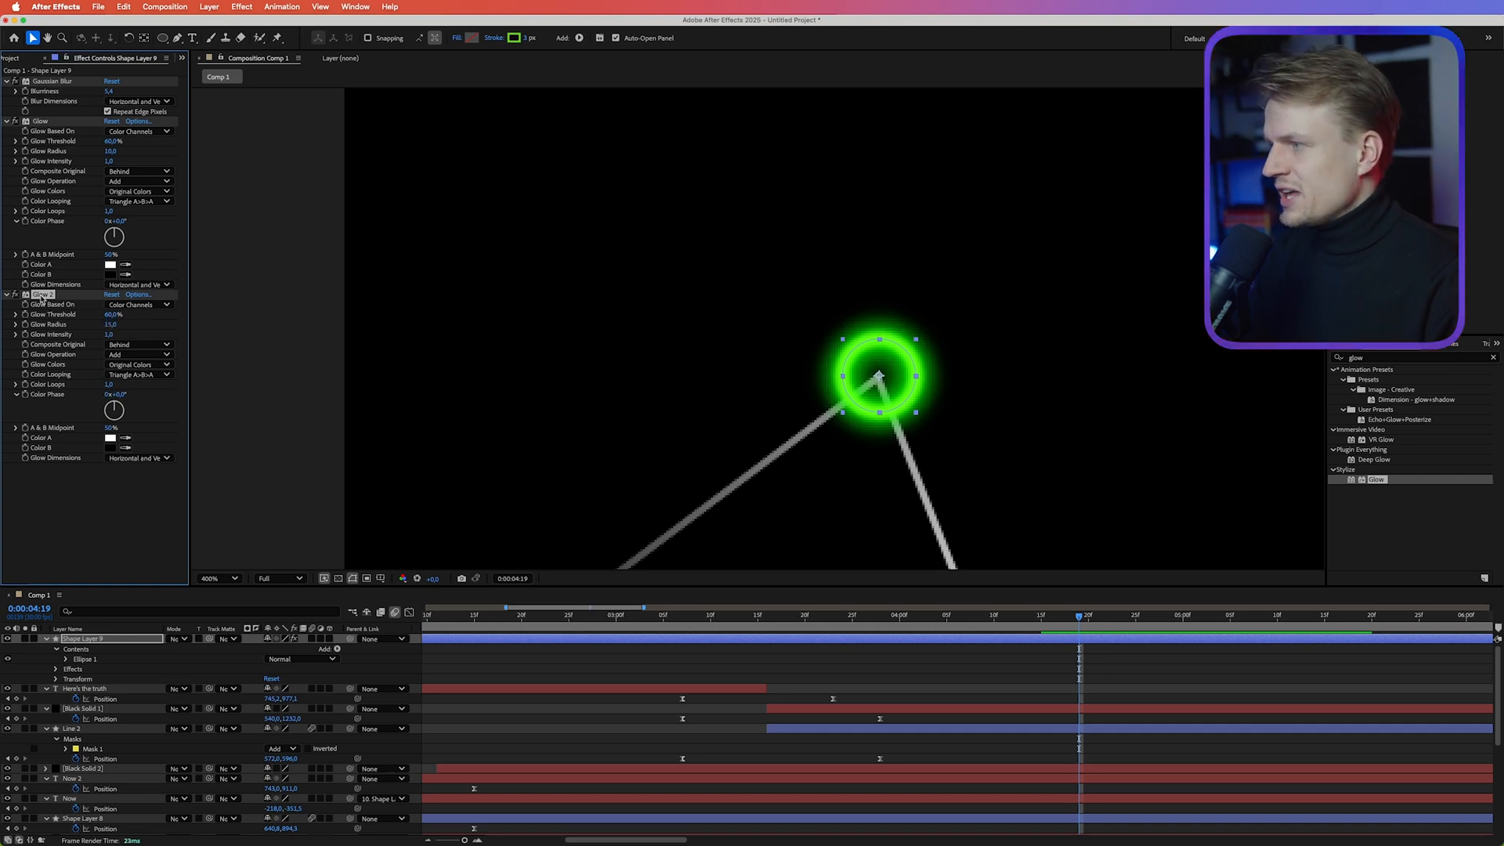
key("super+d")
left_click(111, 445)
type("30")
key("Return")
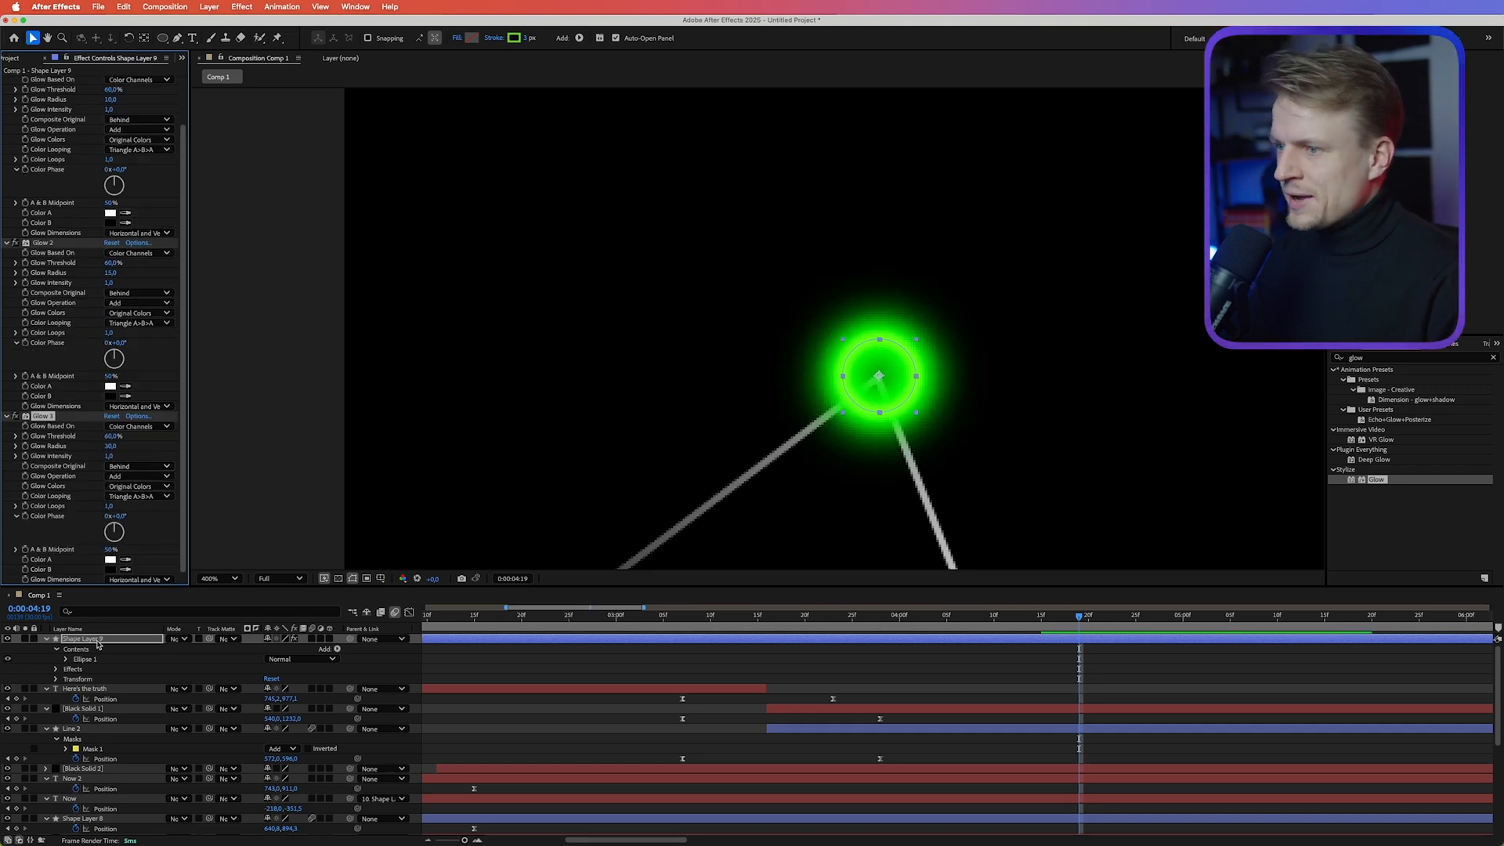
Step: Set the green circle layer's opacity to 81% and duplicate its third Glow effect for a wider glow
left_click(98, 641)
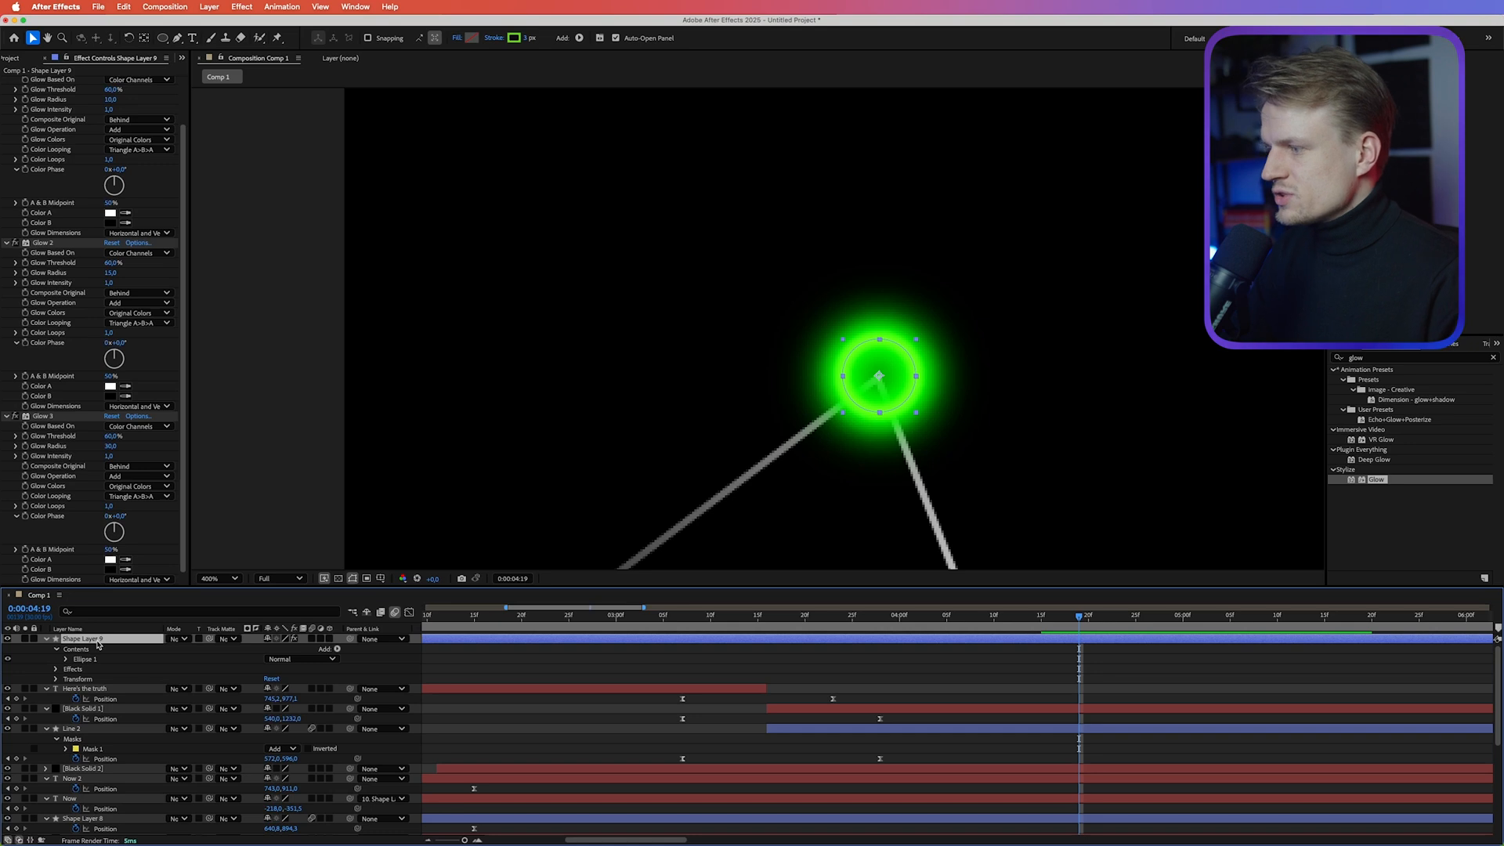
key("t")
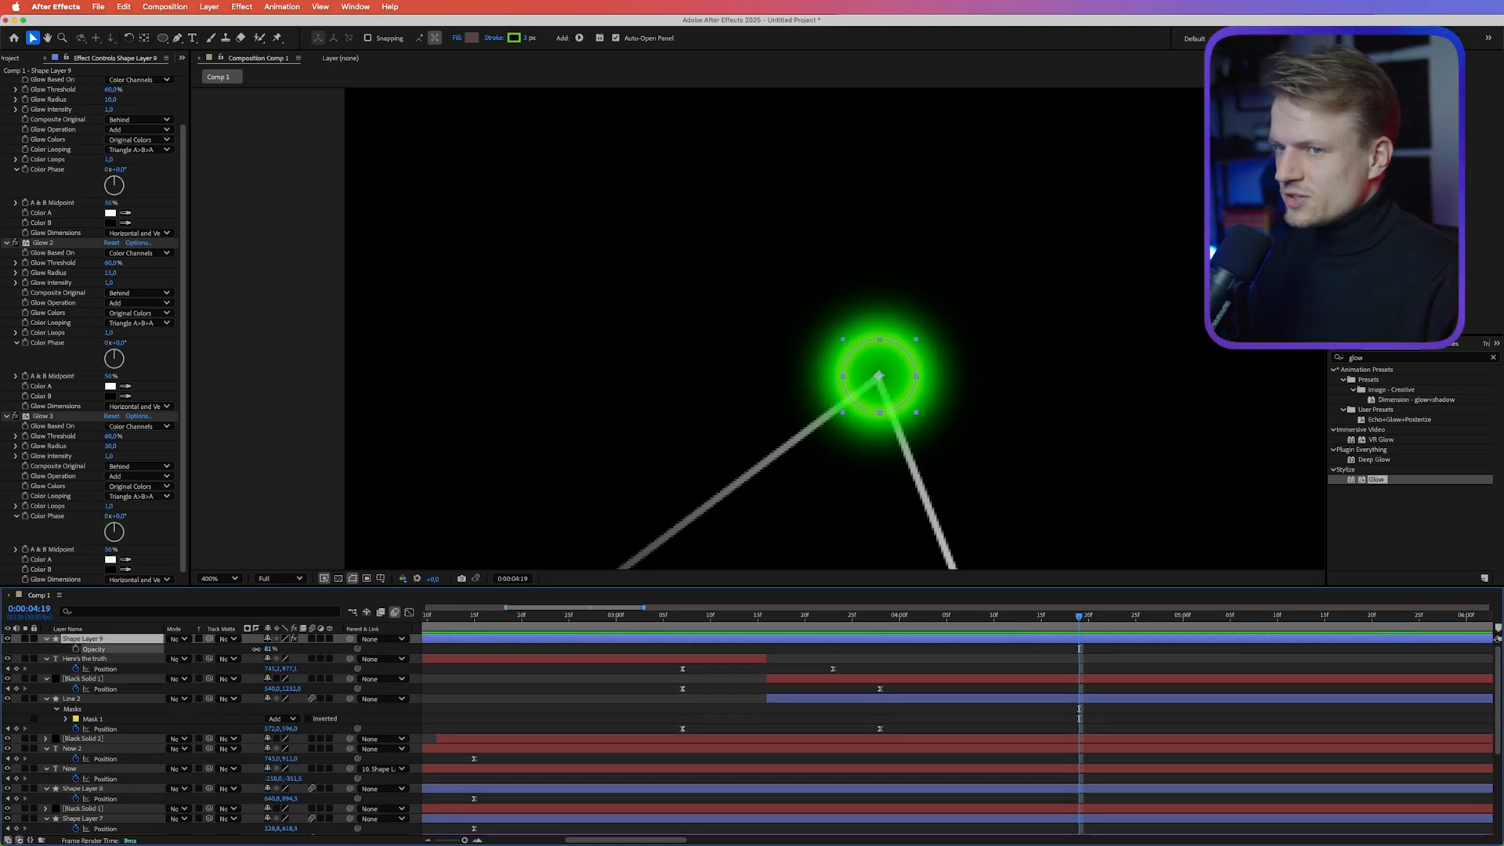
left_click(45, 416)
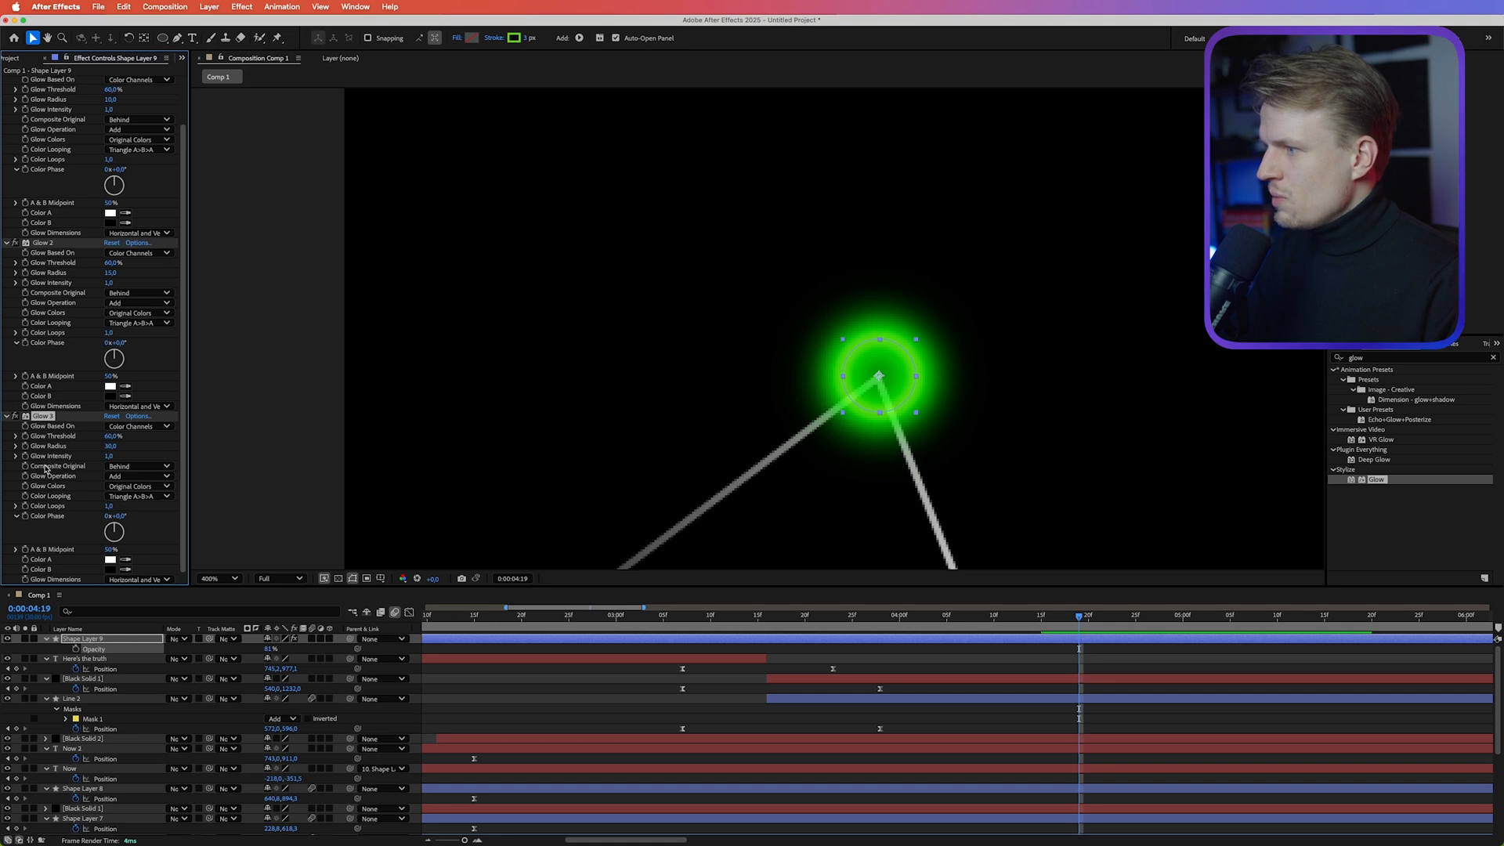
key("ctrl+d")
scroll(123, 448, "down", 3)
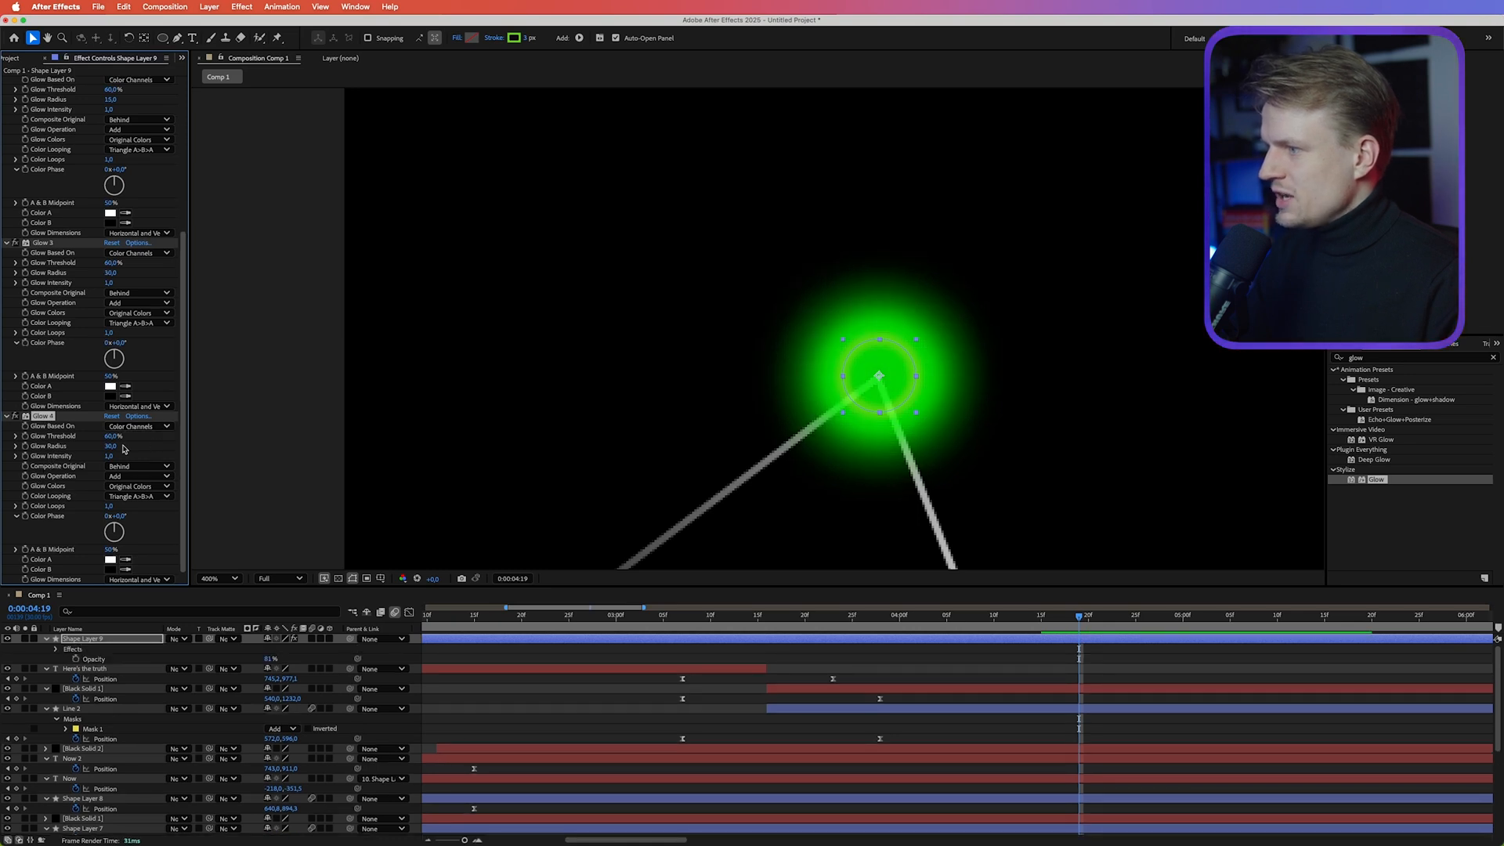
Step: Remove the Gaussian Blur from the green circle layer and reduce the radius of its first Glow
scroll(73, 355, "up", 6)
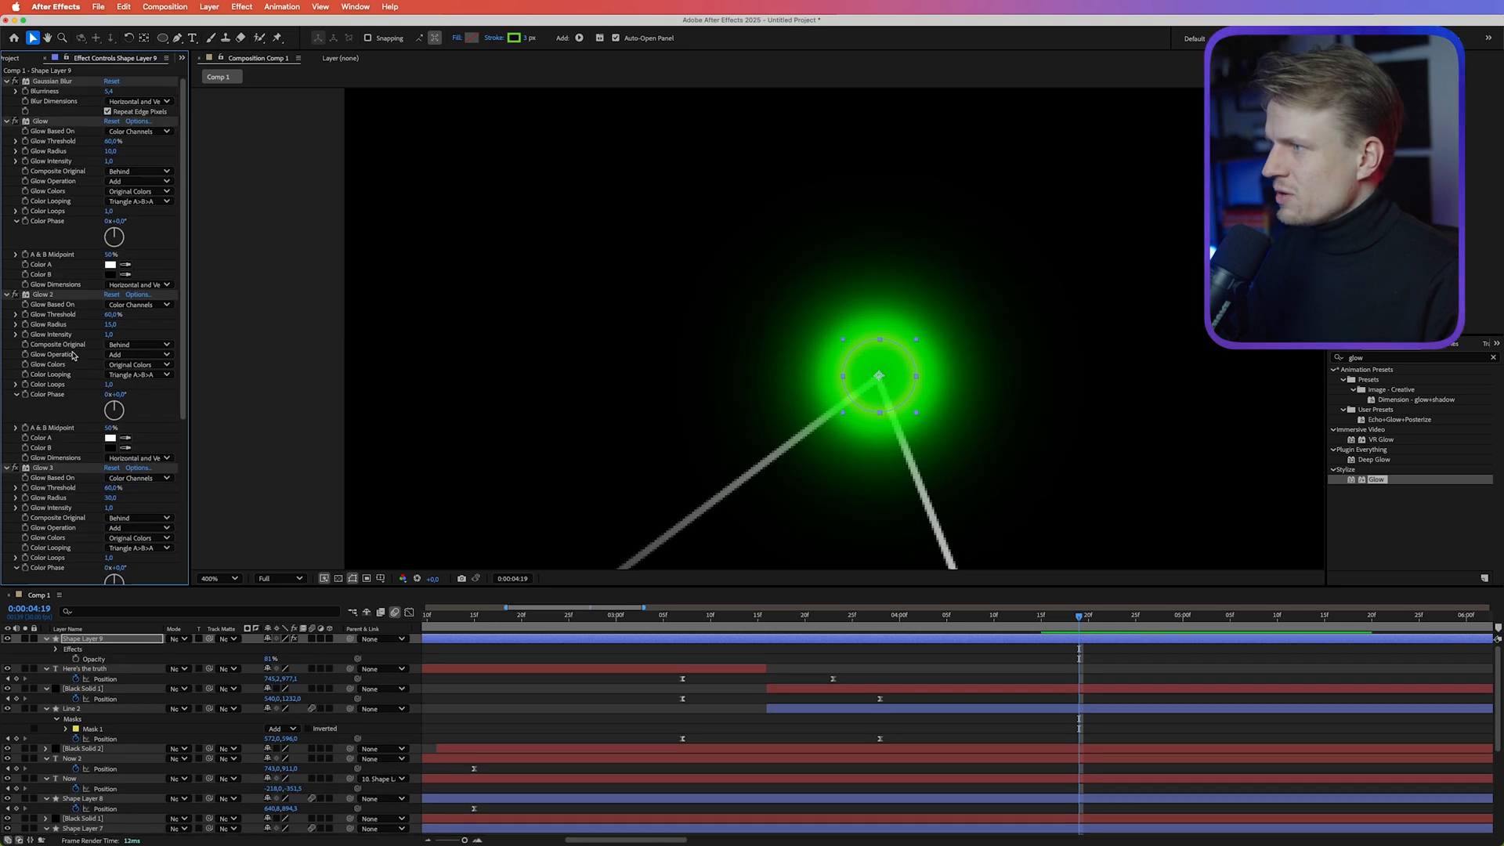
left_click_drag(108, 91, 105, 90)
left_click(60, 111)
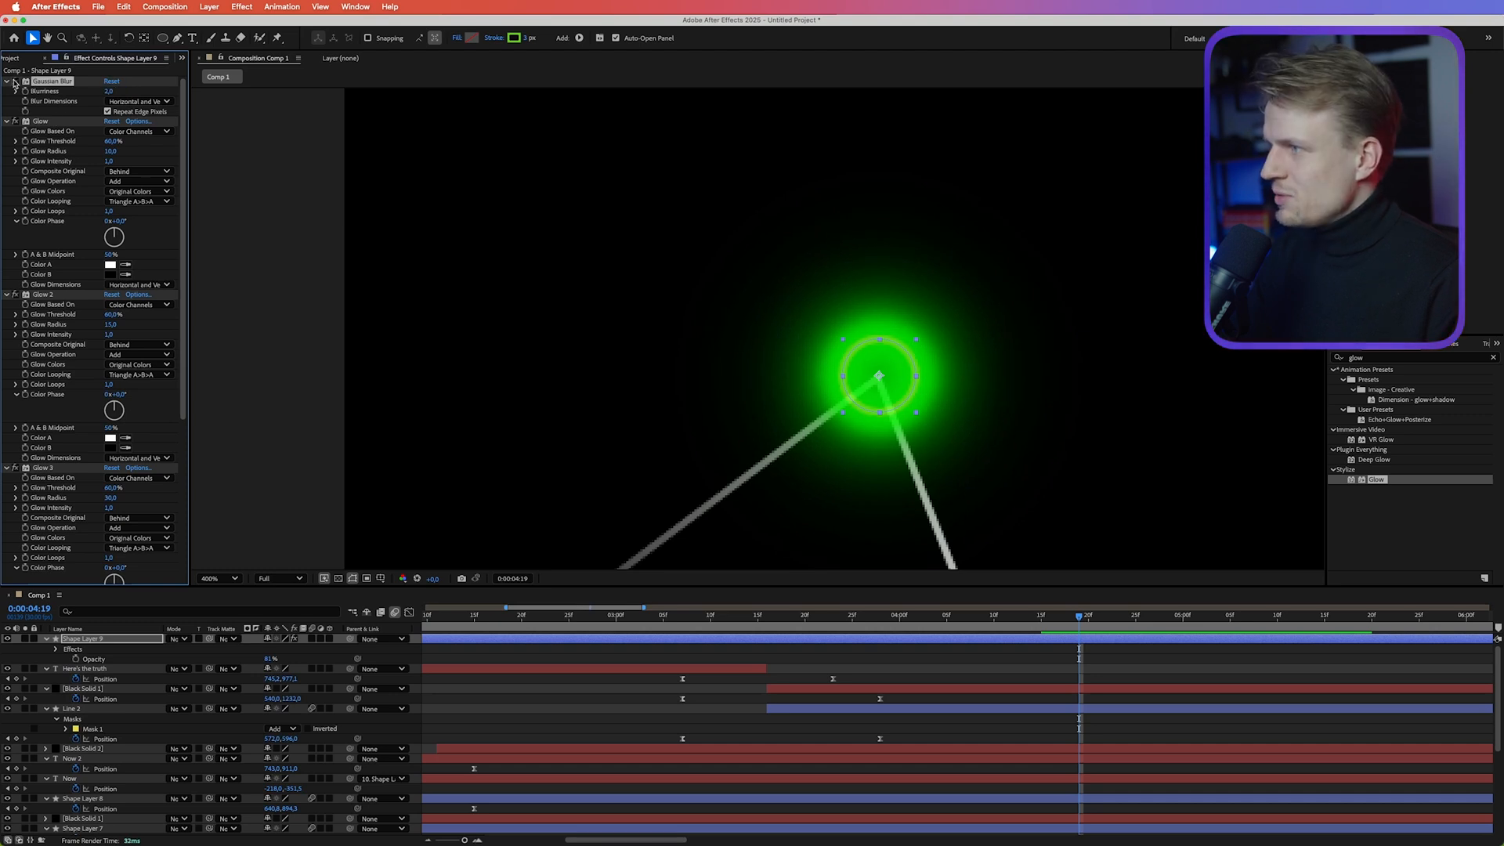
key("Delete")
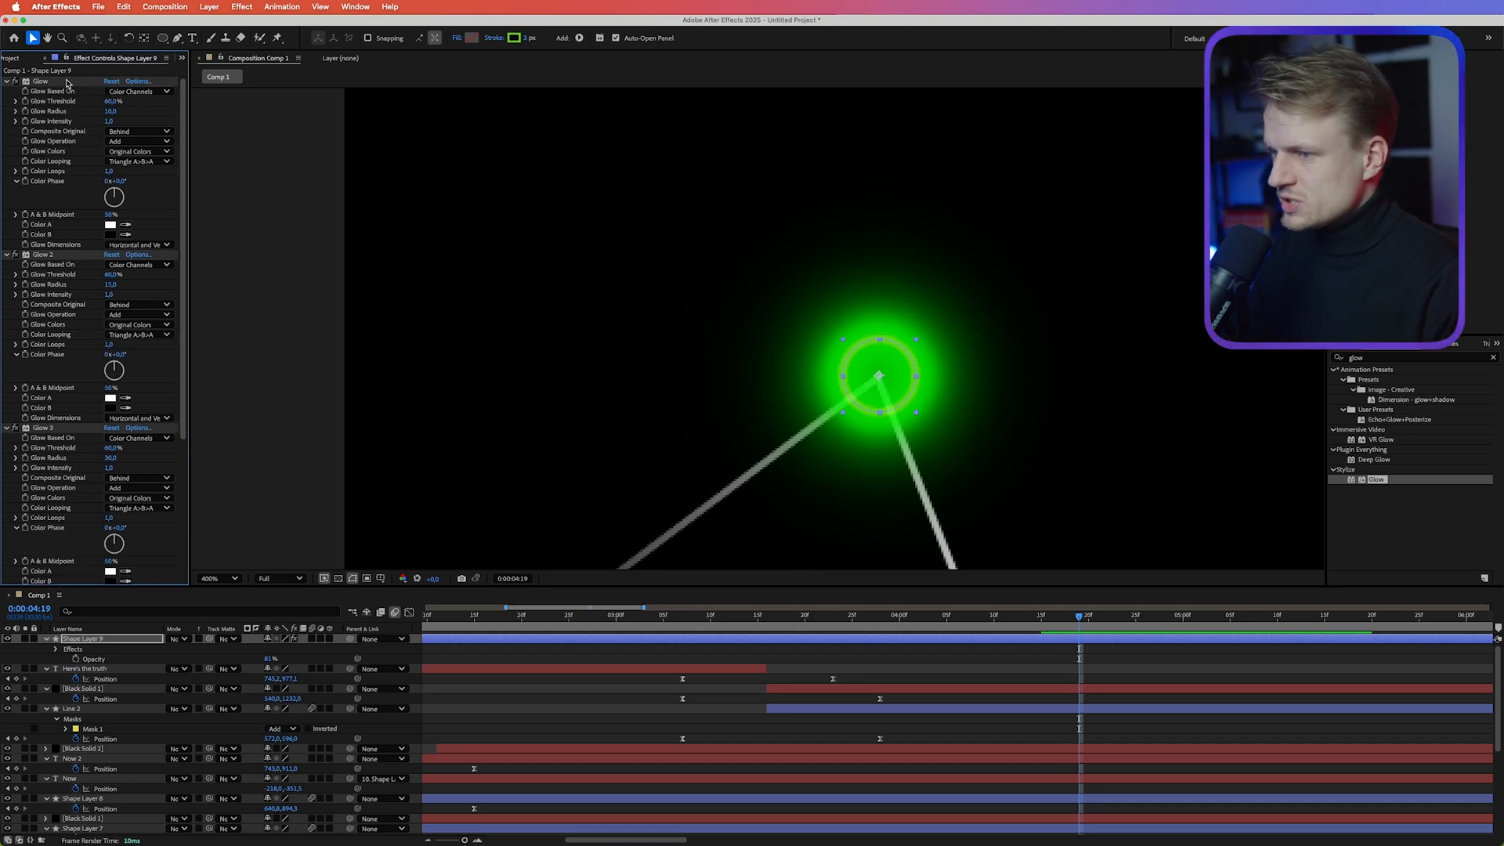
scroll(910, 413, "down", 3)
scroll(910, 412, "right", 3)
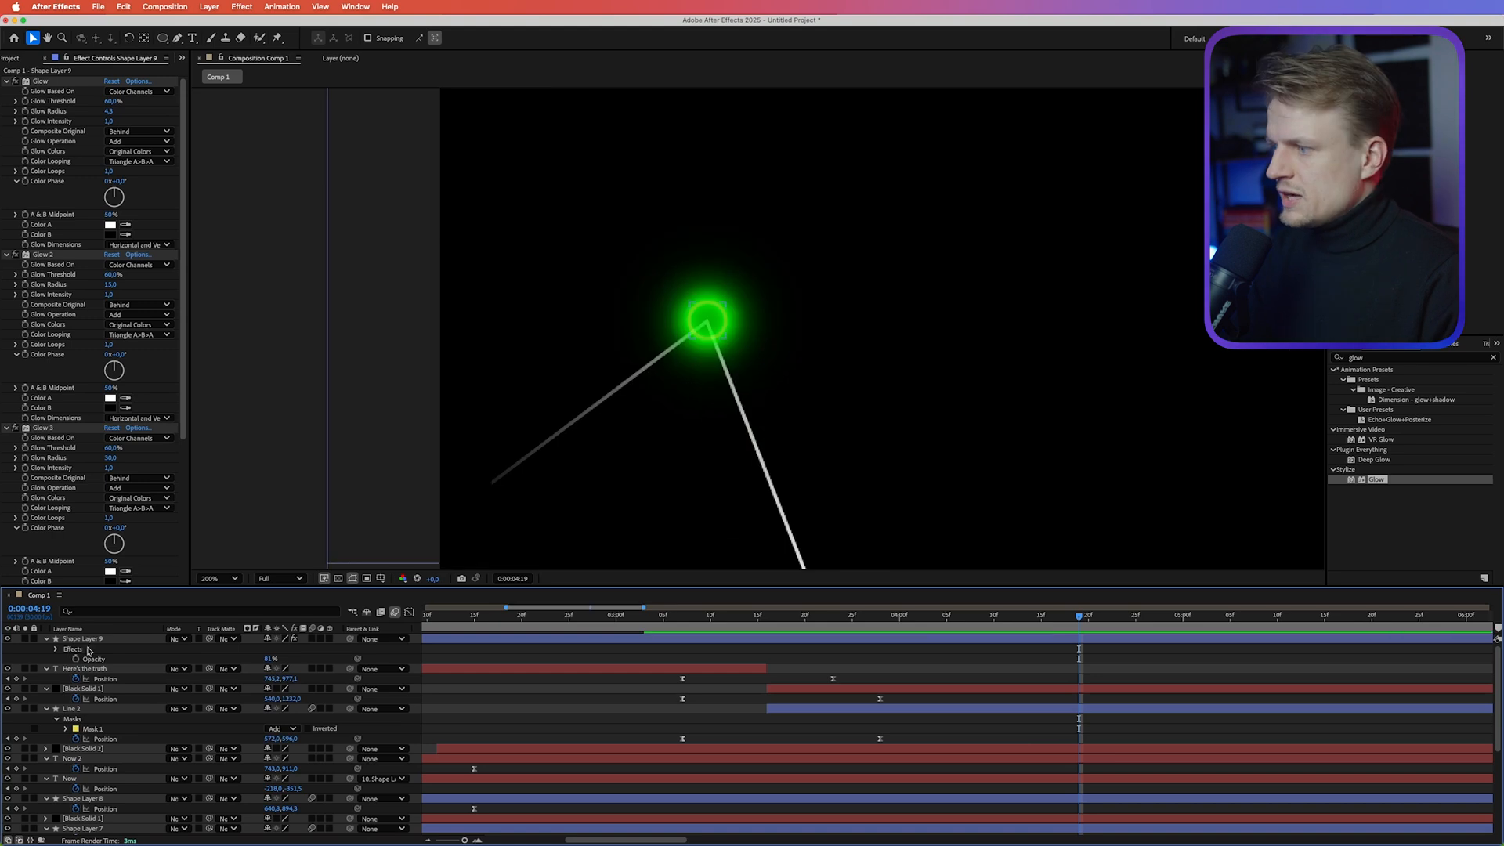
Step: Animate the green circle layer's scale from 0% at 0:00:04:10 to 100% at 0:00:04:19
left_click(87, 638)
key("s")
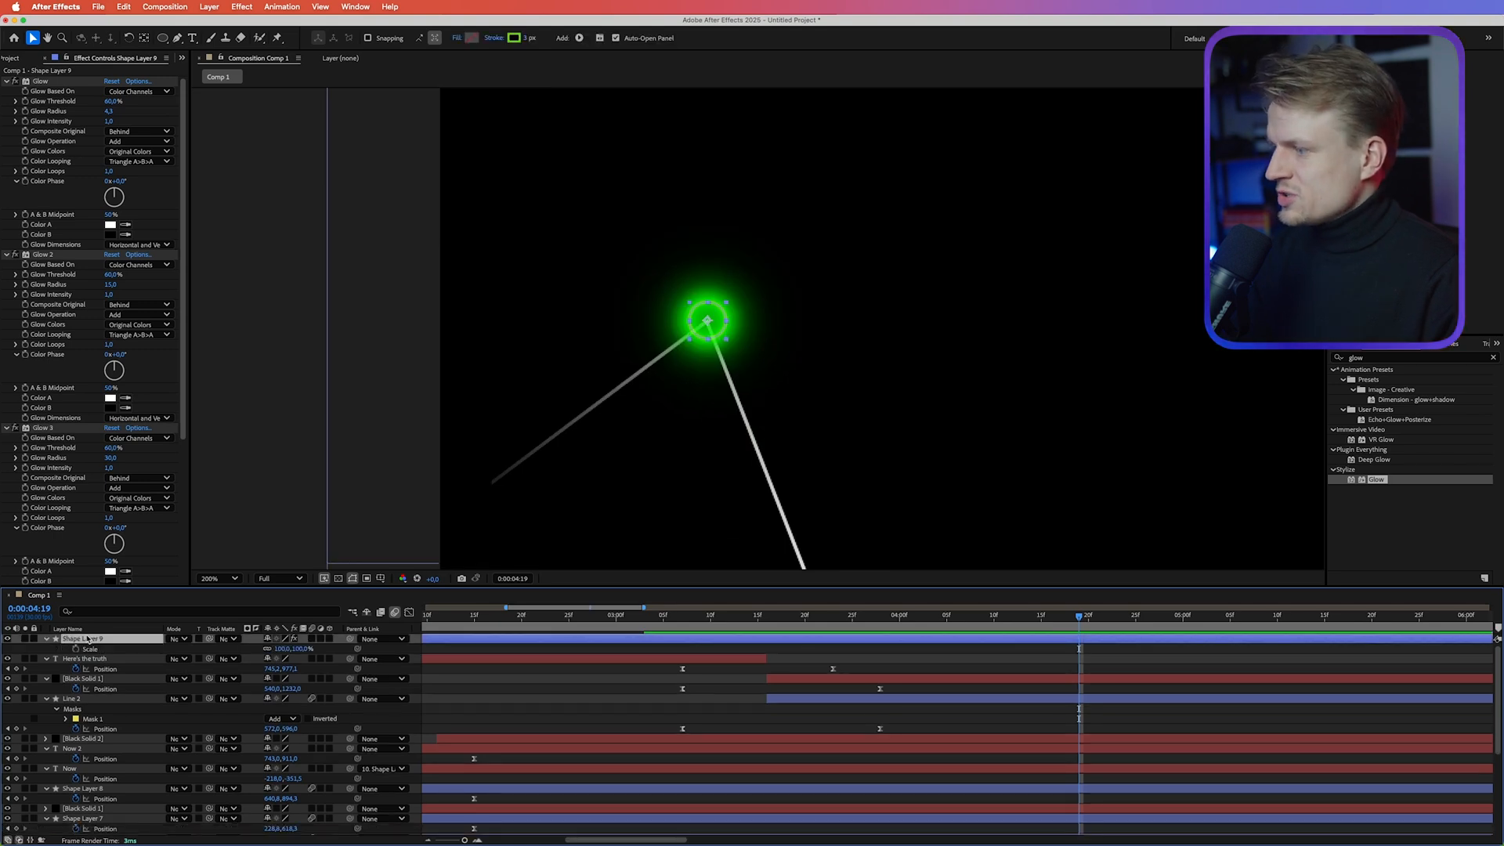
left_click(76, 649)
left_click(993, 626)
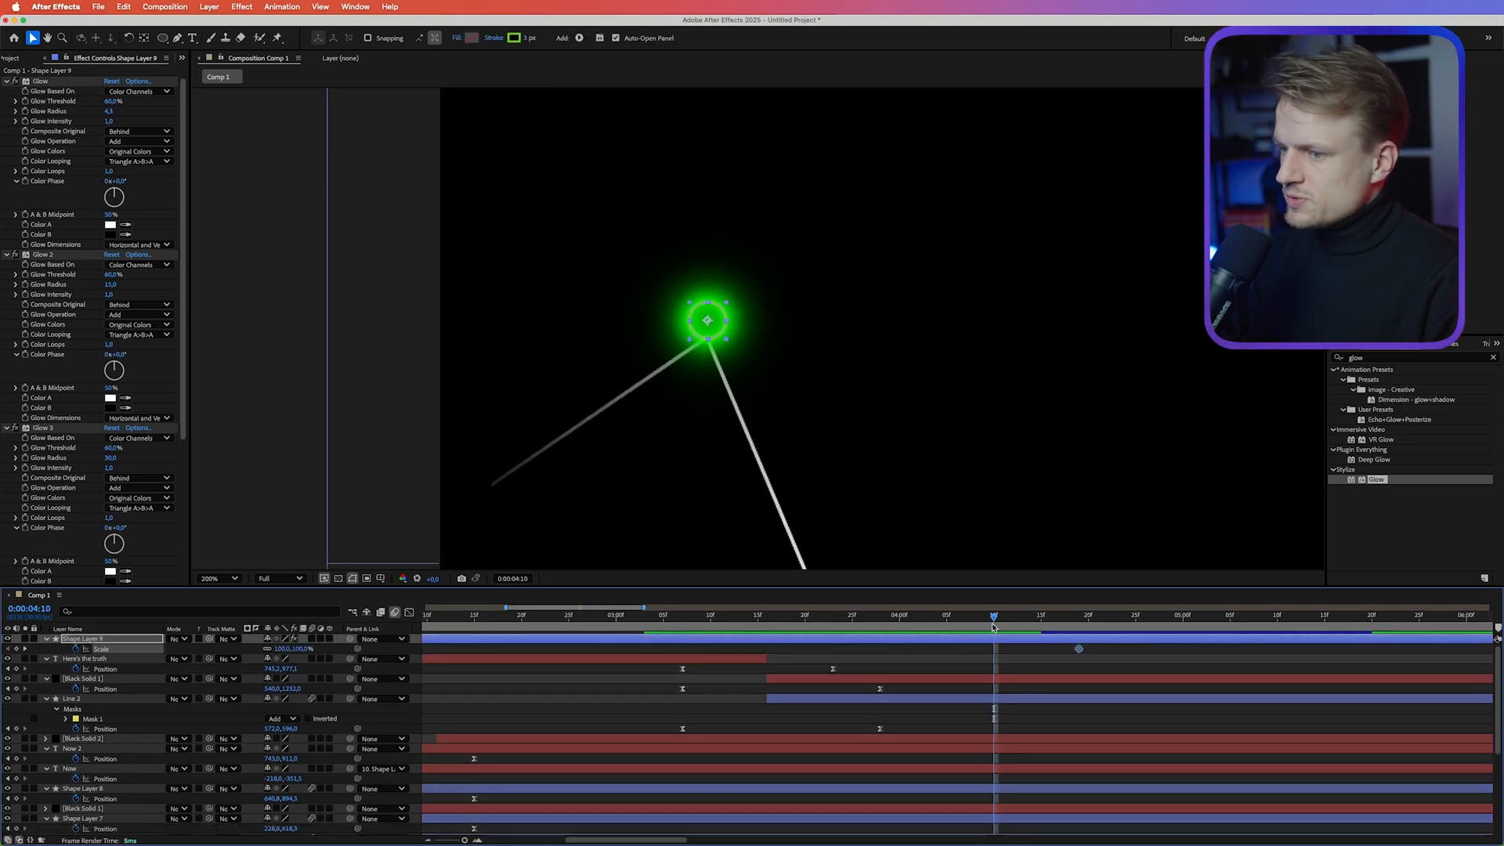
left_click(297, 650)
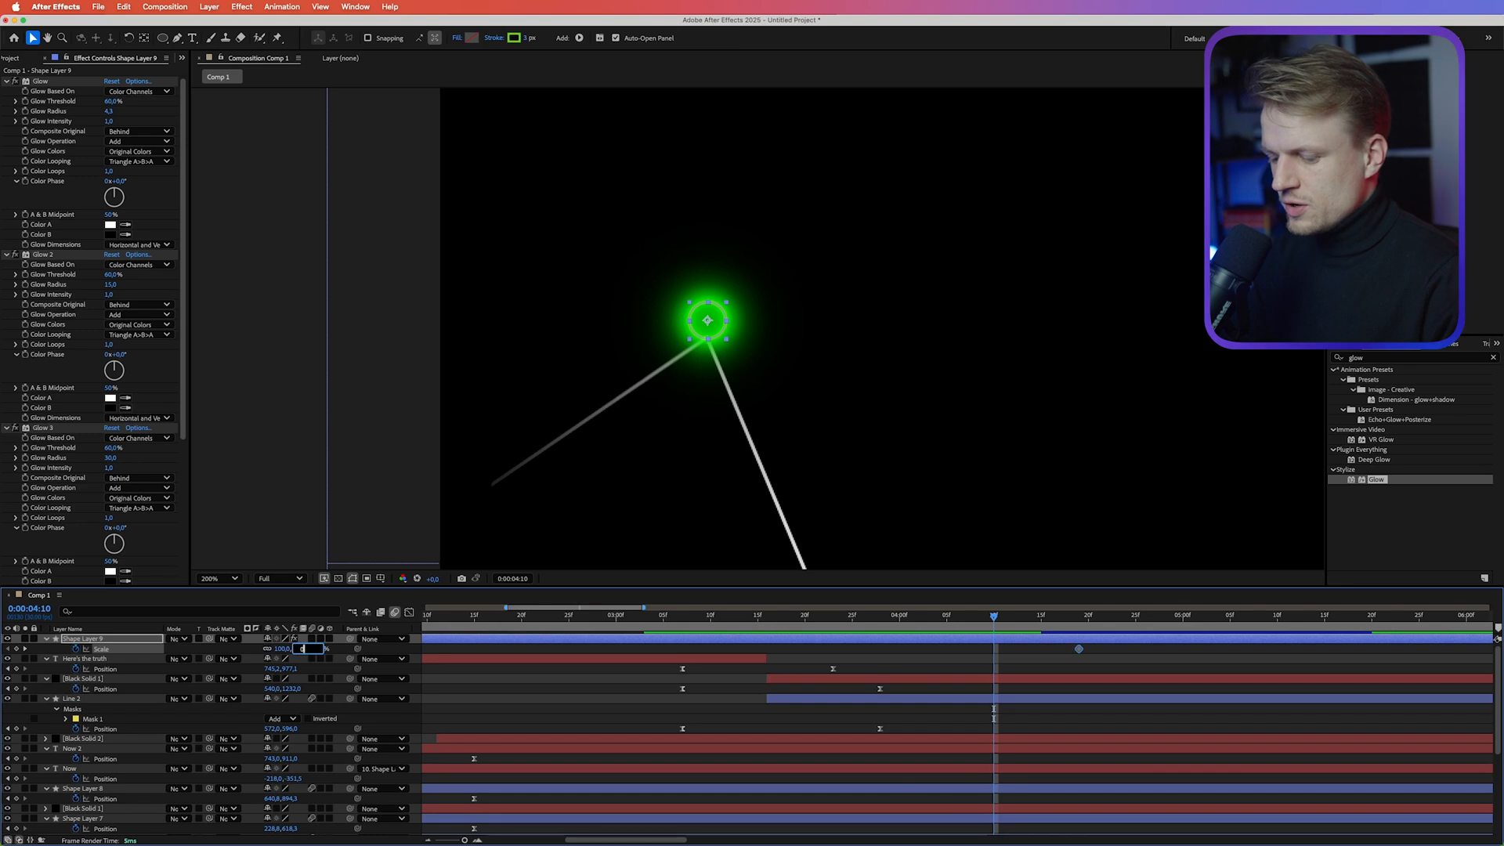
type("0")
key("Return")
Step: Apply Easy Ease to both scale keyframes of the green circle layer
left_click_drag(1120, 647, 977, 659)
right_click(1079, 650)
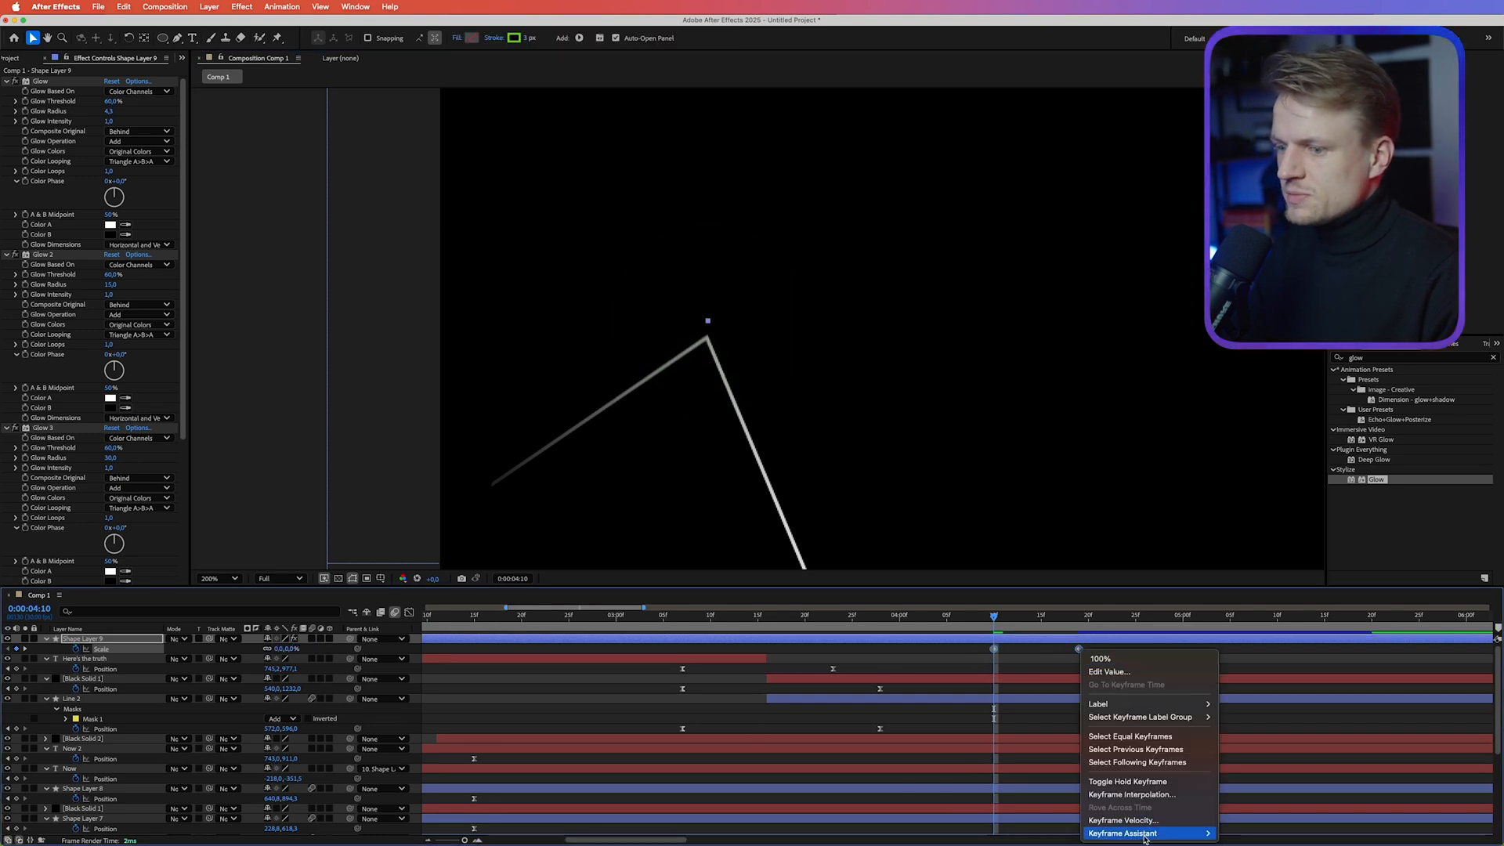
mouse_move(1128, 833)
left_click(1278, 758)
Step: Add a closing 0% scale keyframe to the green circle, retime the last two scale keyframes to 0:00:04:26 and 0:00:05:00, and preview the animation
left_click_drag(1137, 615, 1140, 624)
left_click(1160, 650)
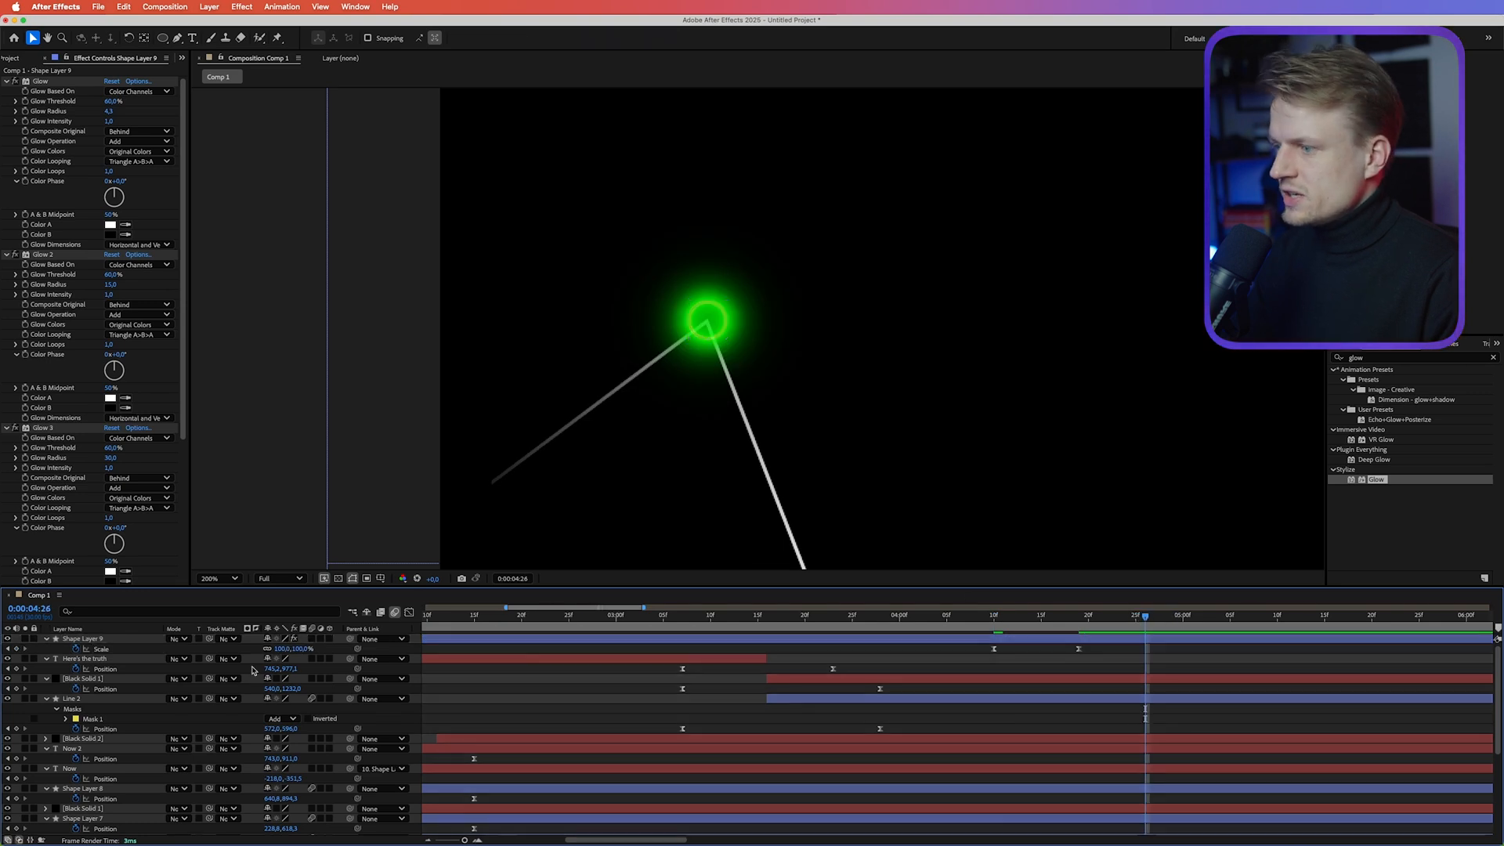
type("0")
key("Return")
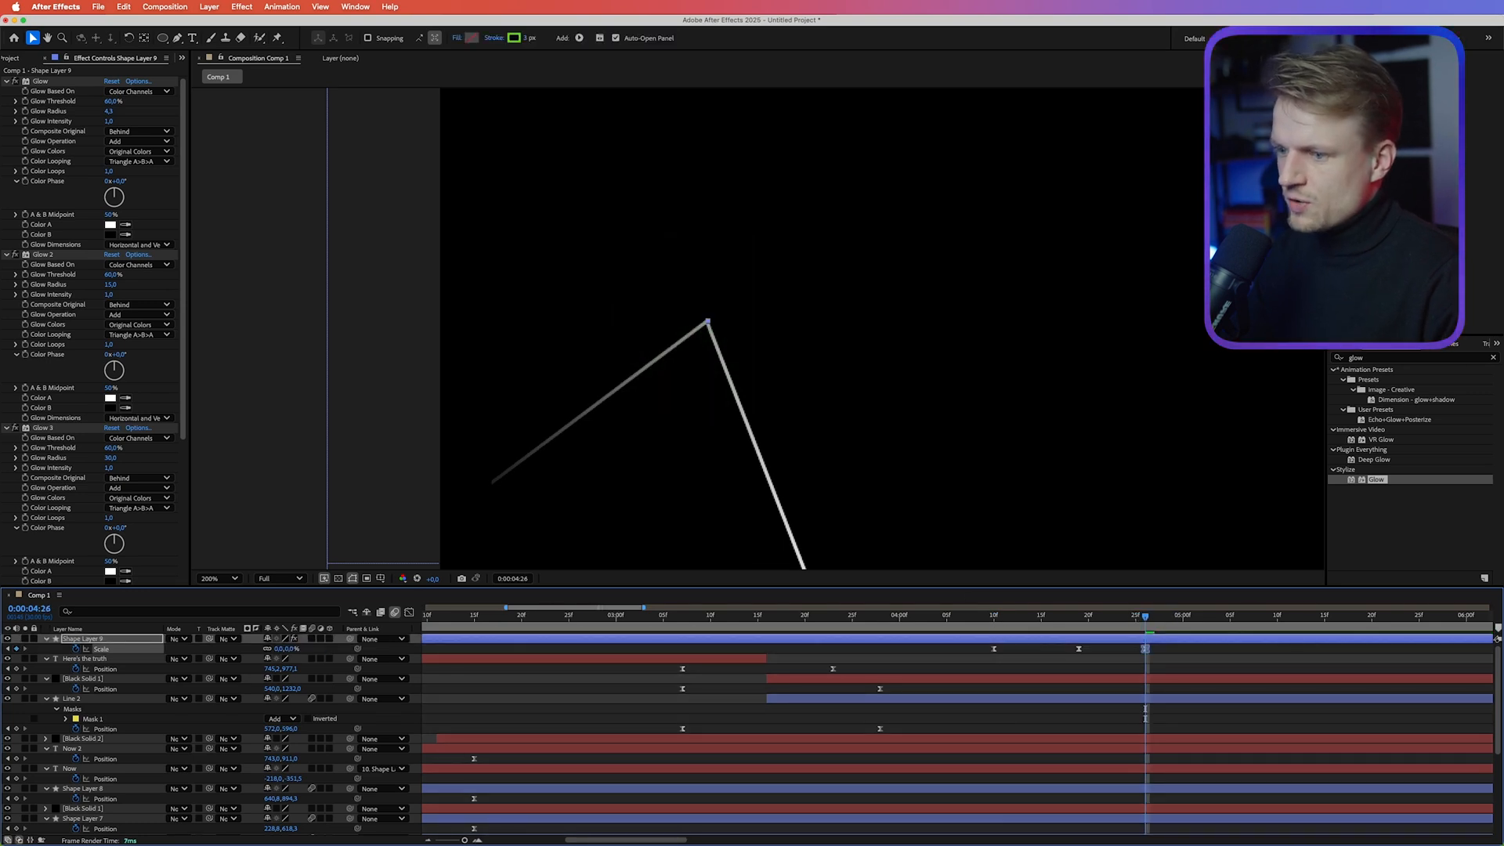
mouse_move(1145, 656)
left_mouse_down()
mouse_move(1073, 653)
mouse_move(1163, 648)
left_mouse_up()
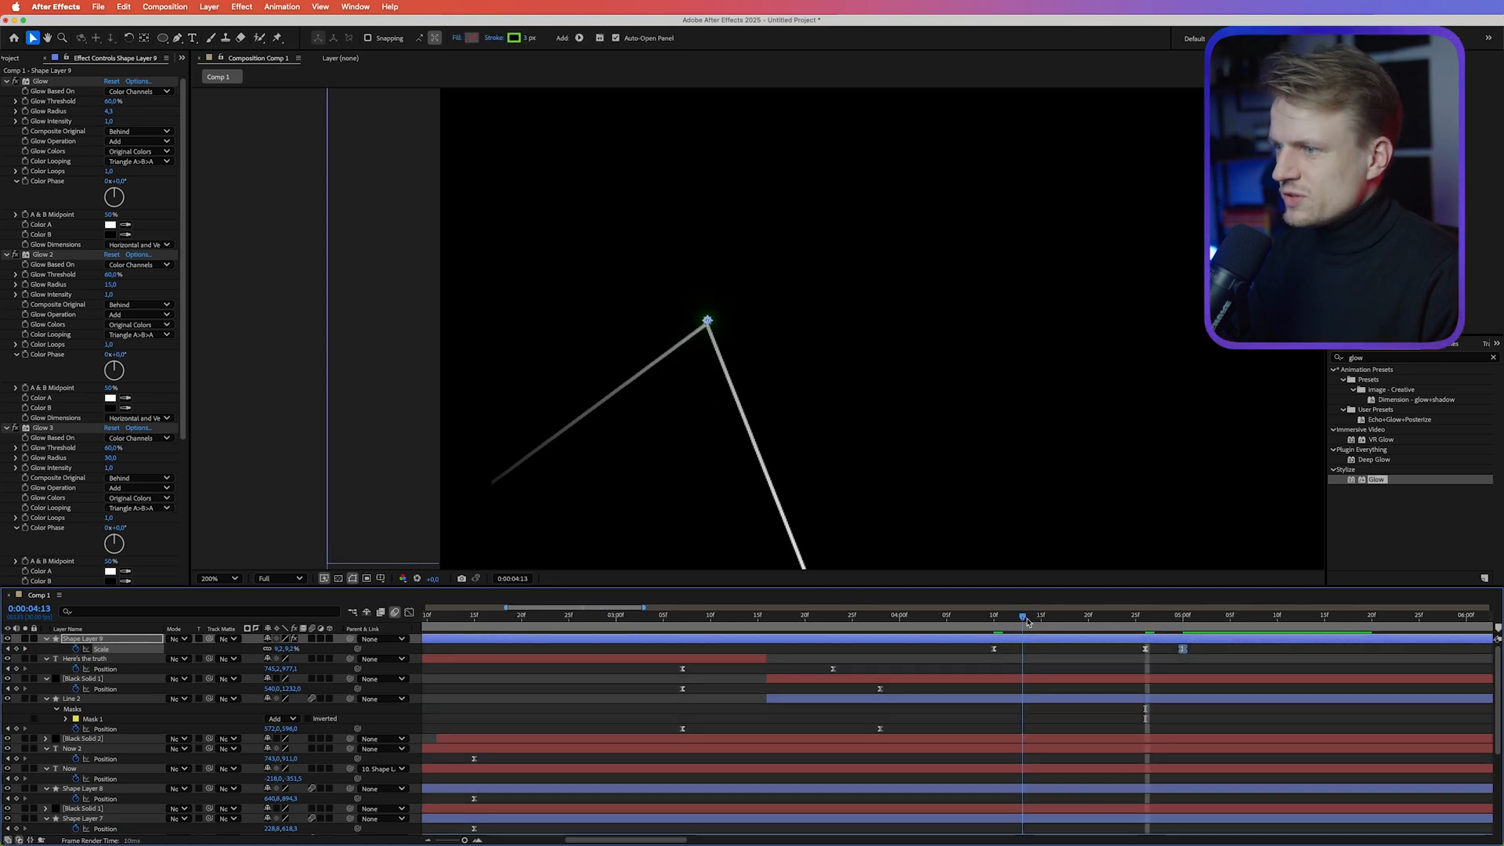
mouse_move(1024, 624)
left_mouse_down()
mouse_move(1127, 622)
mouse_move(1016, 618)
left_mouse_up()
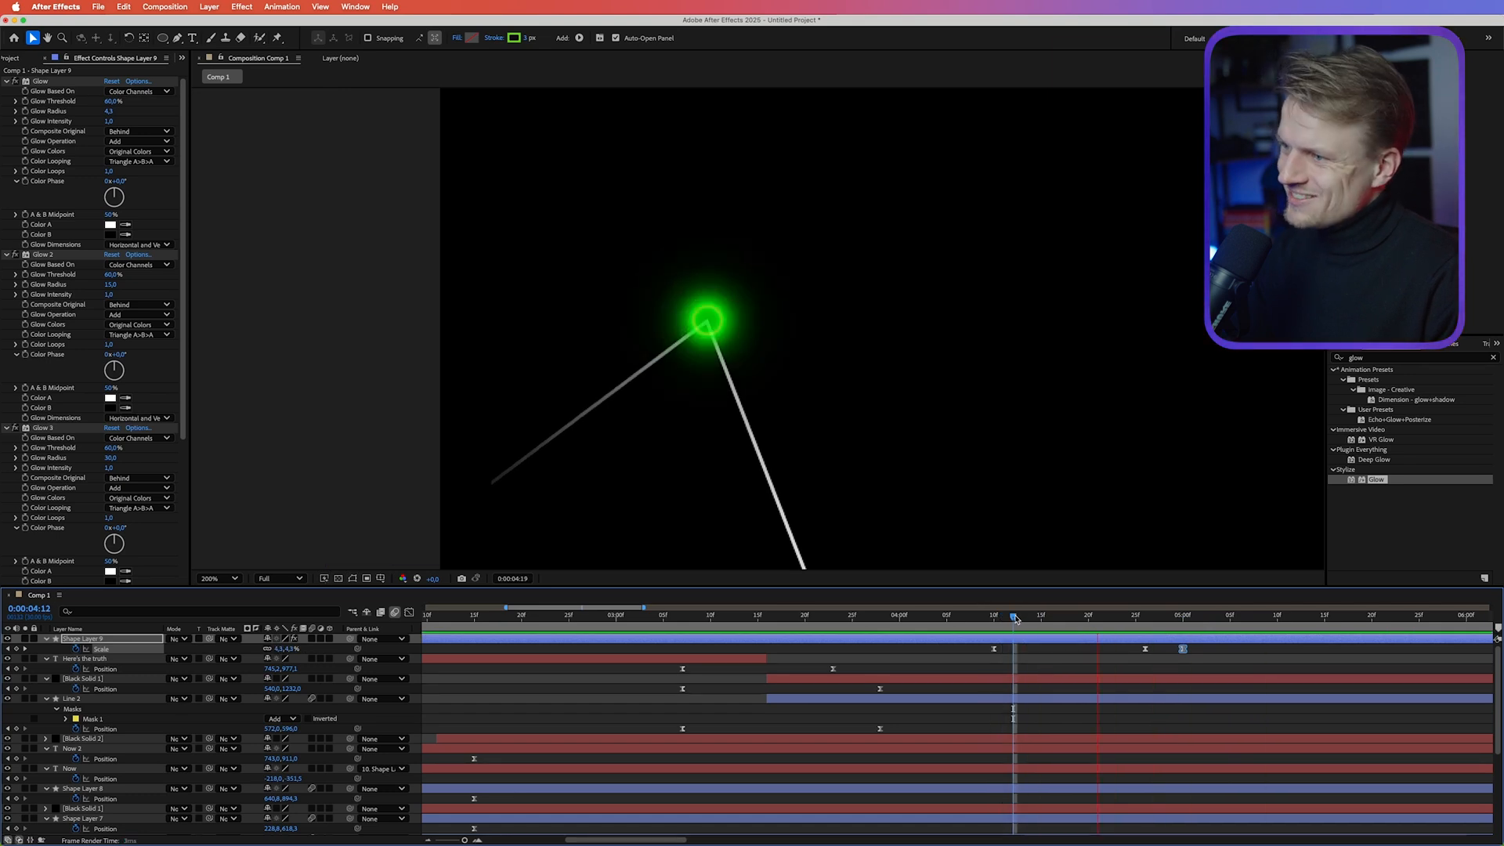
Step: Play back the green circle's scale animation and stop around 0:00:04:26 for a closer look at the peak
key("space")
key("k")
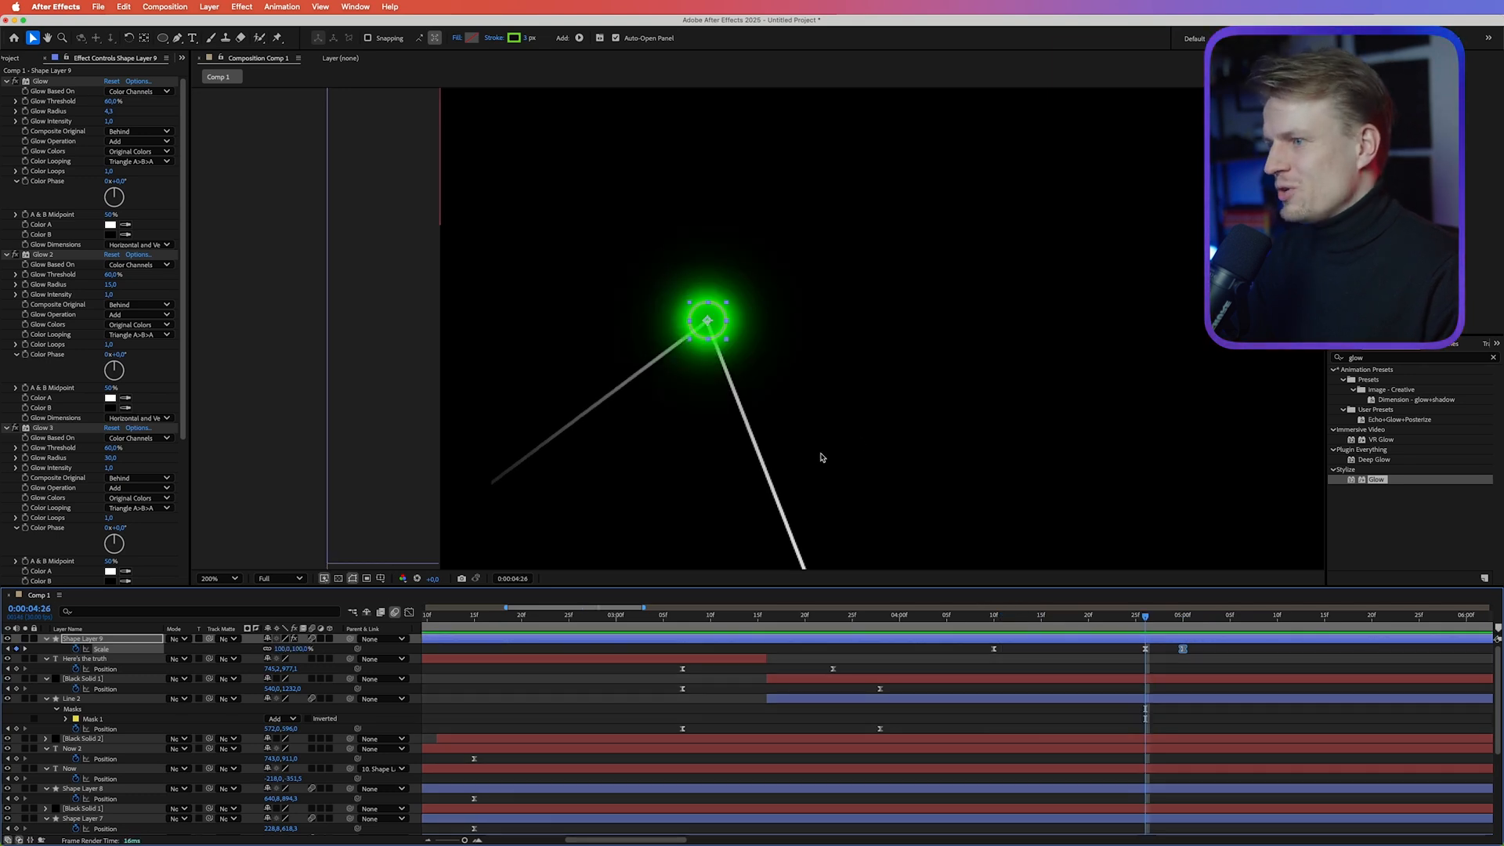
key("comma")
key("period")
key("space")
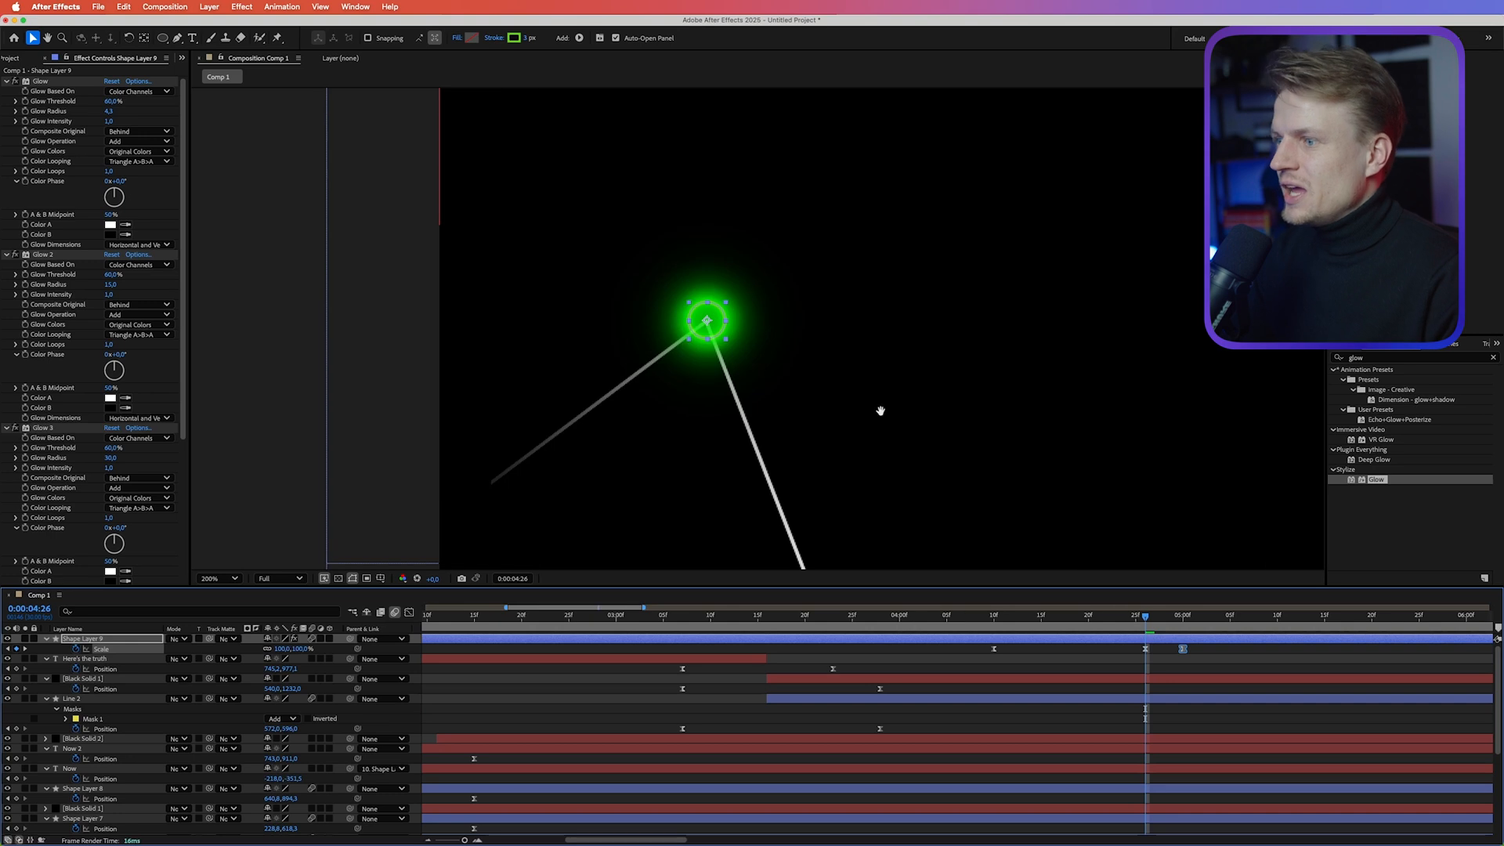
Step: Duplicate the green circle layer and place the copy on the line graph's lowest point
left_click_drag(908, 383, 785, 272)
left_click_drag(869, 509, 734, 300)
left_click_drag(807, 400, 839, 326)
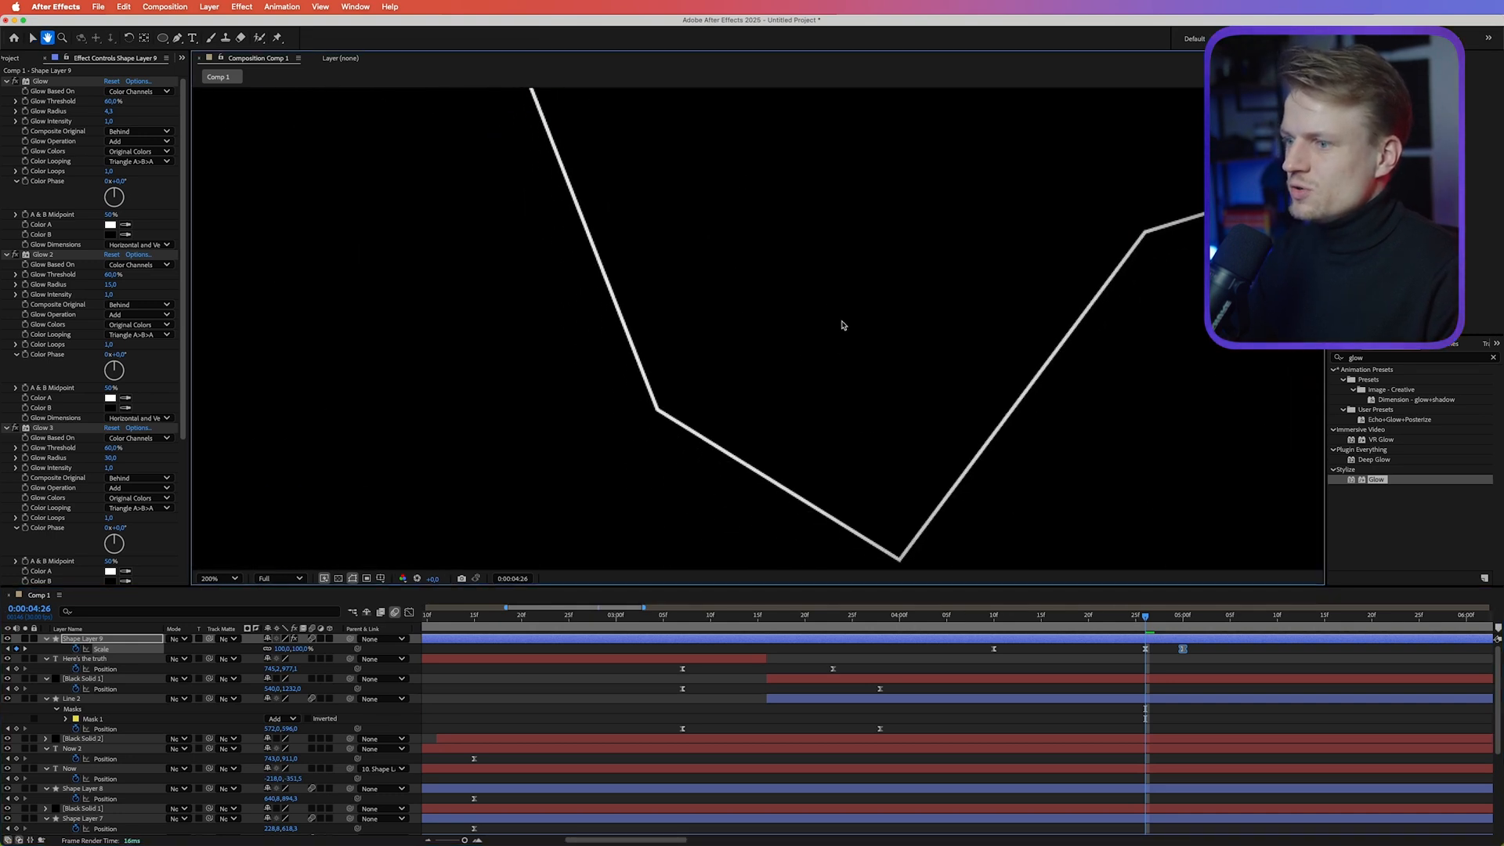
key("comma")
key("period")
key("comma")
left_click(101, 639)
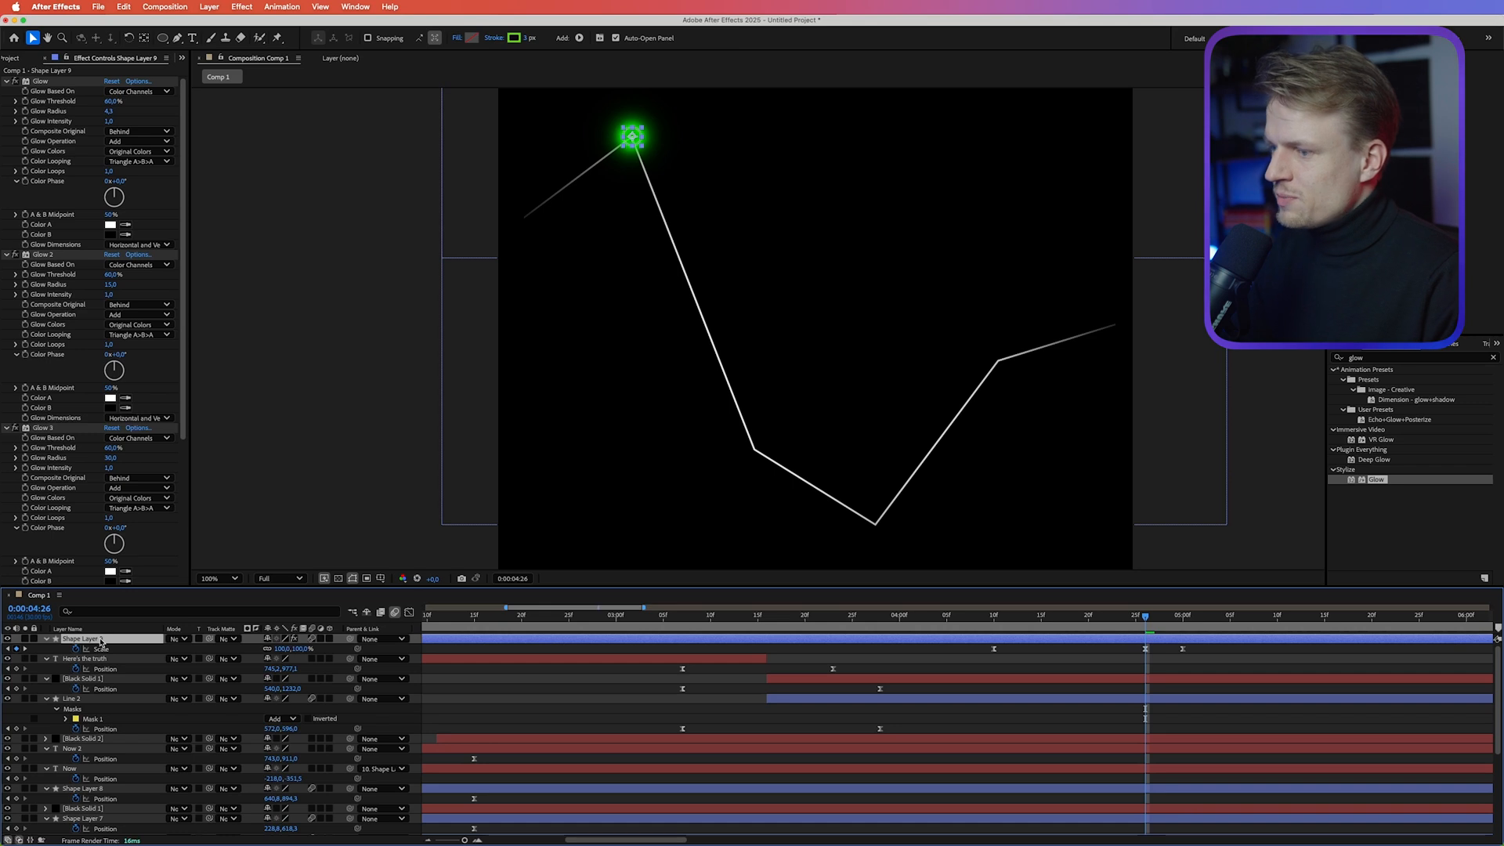
key("super+d")
left_click_drag(635, 141, 878, 530)
left_click_drag(943, 621, 1041, 629)
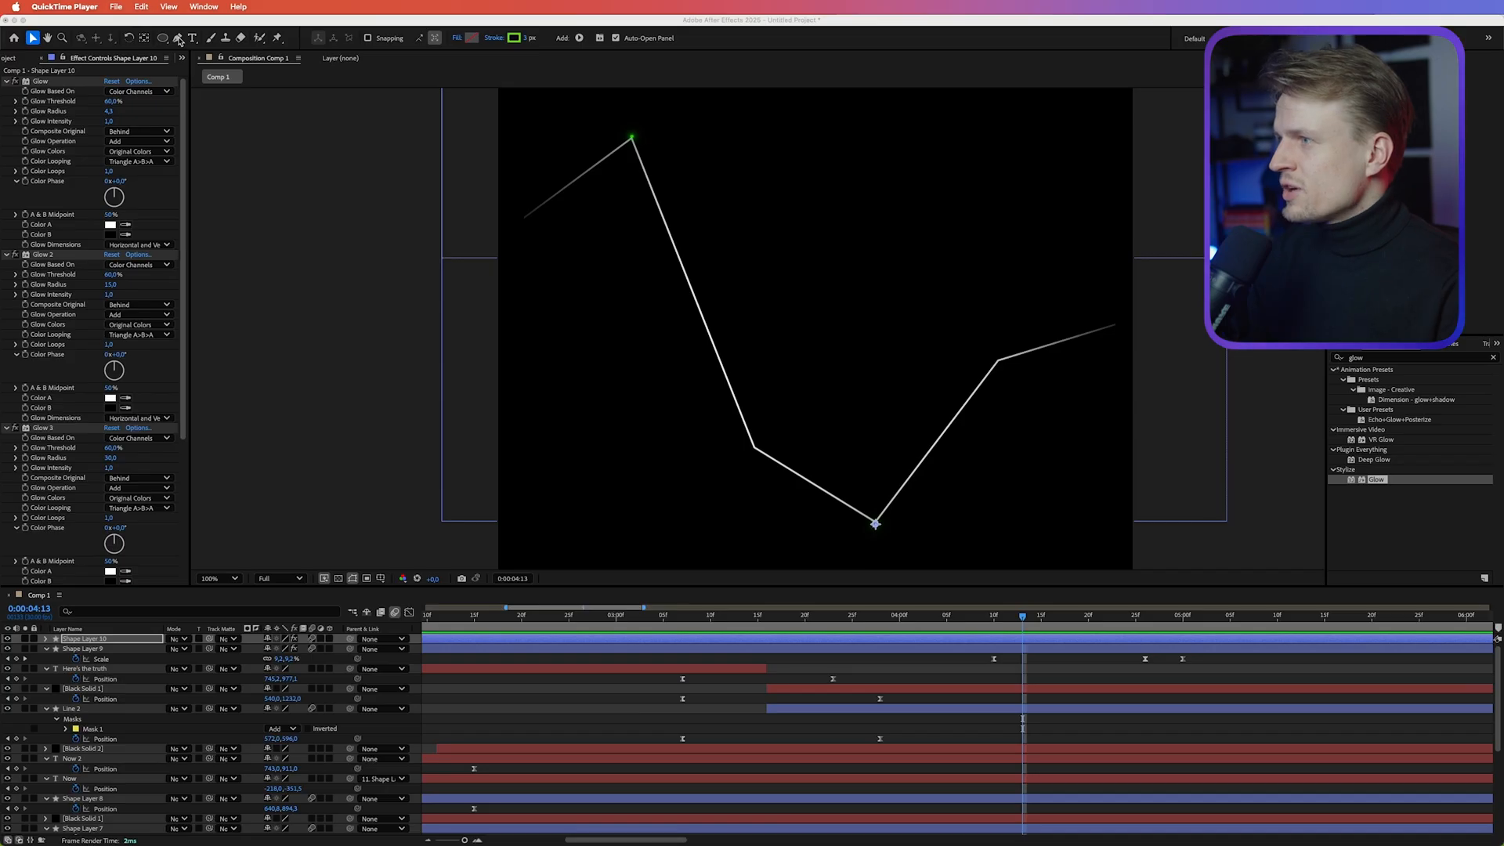
Step: With the Pen tool and a white 2 px stroke, draw a horizontal line through the graph's peak on a new shape layer
left_click(178, 38)
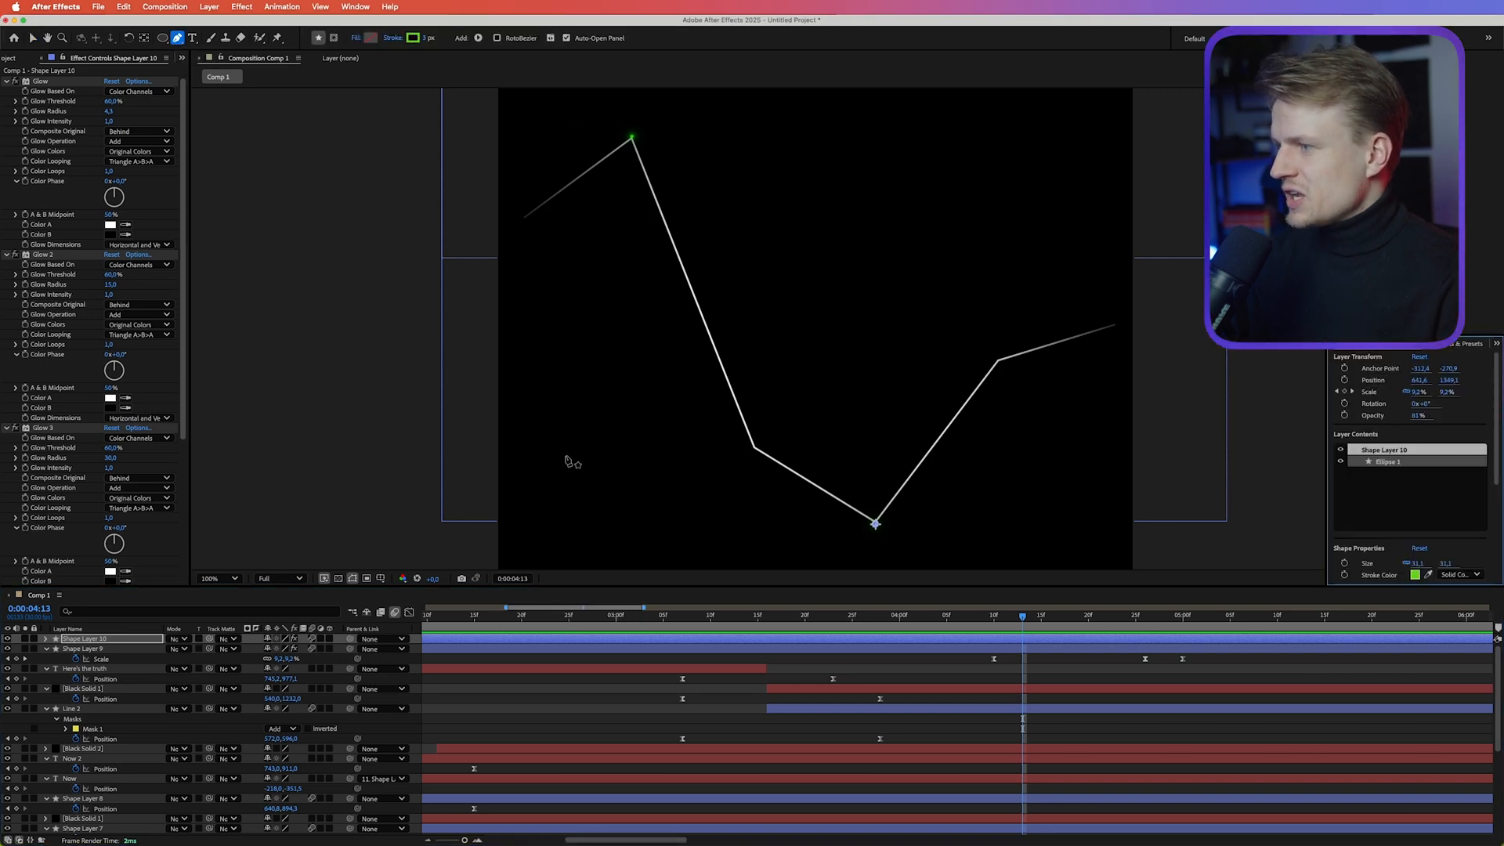
left_click(948, 668)
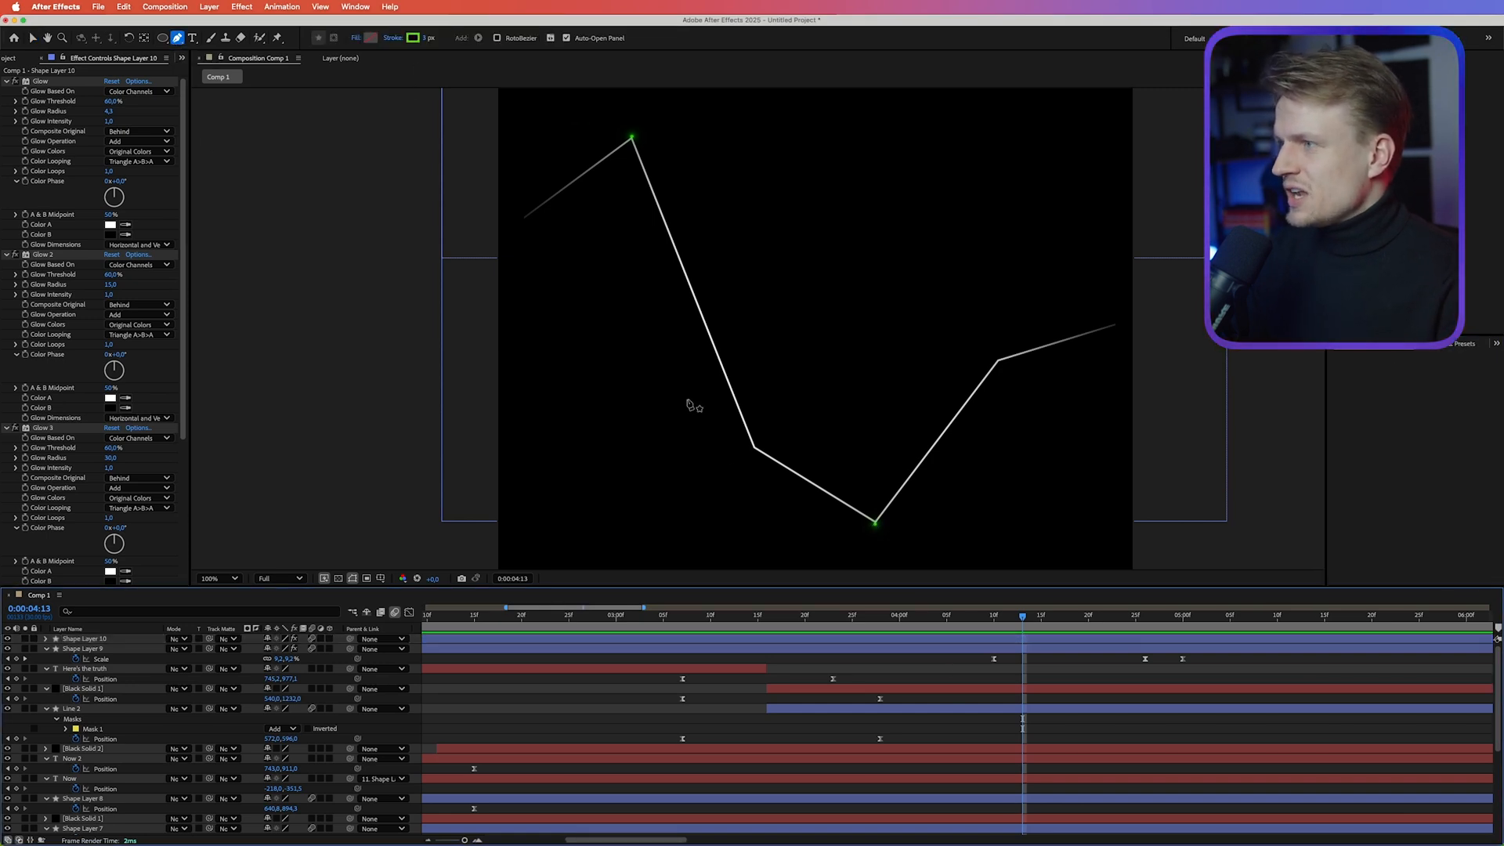
left_click(413, 38)
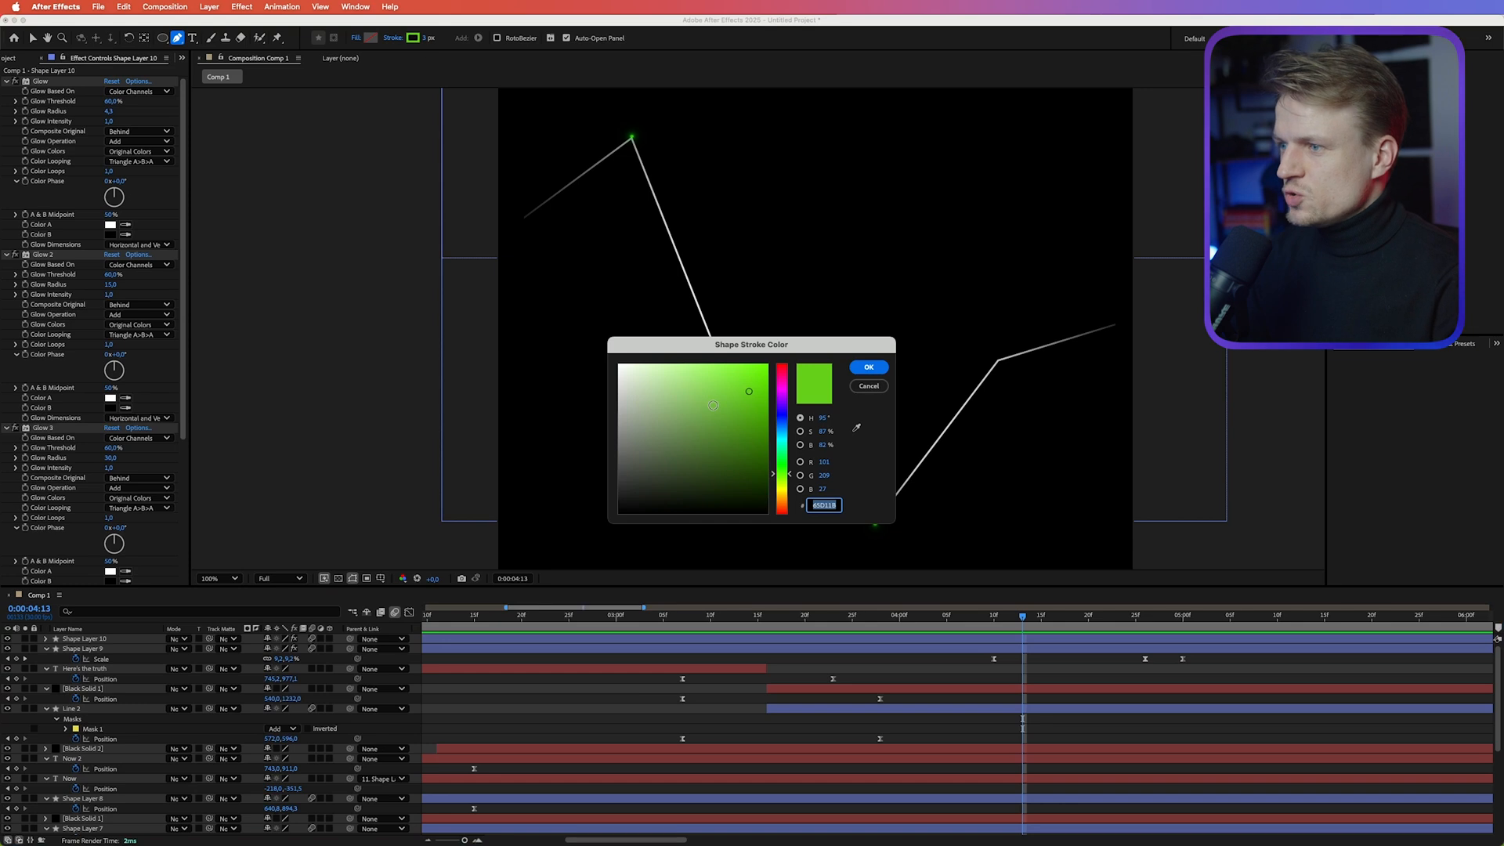
key("Return")
left_click(427, 37)
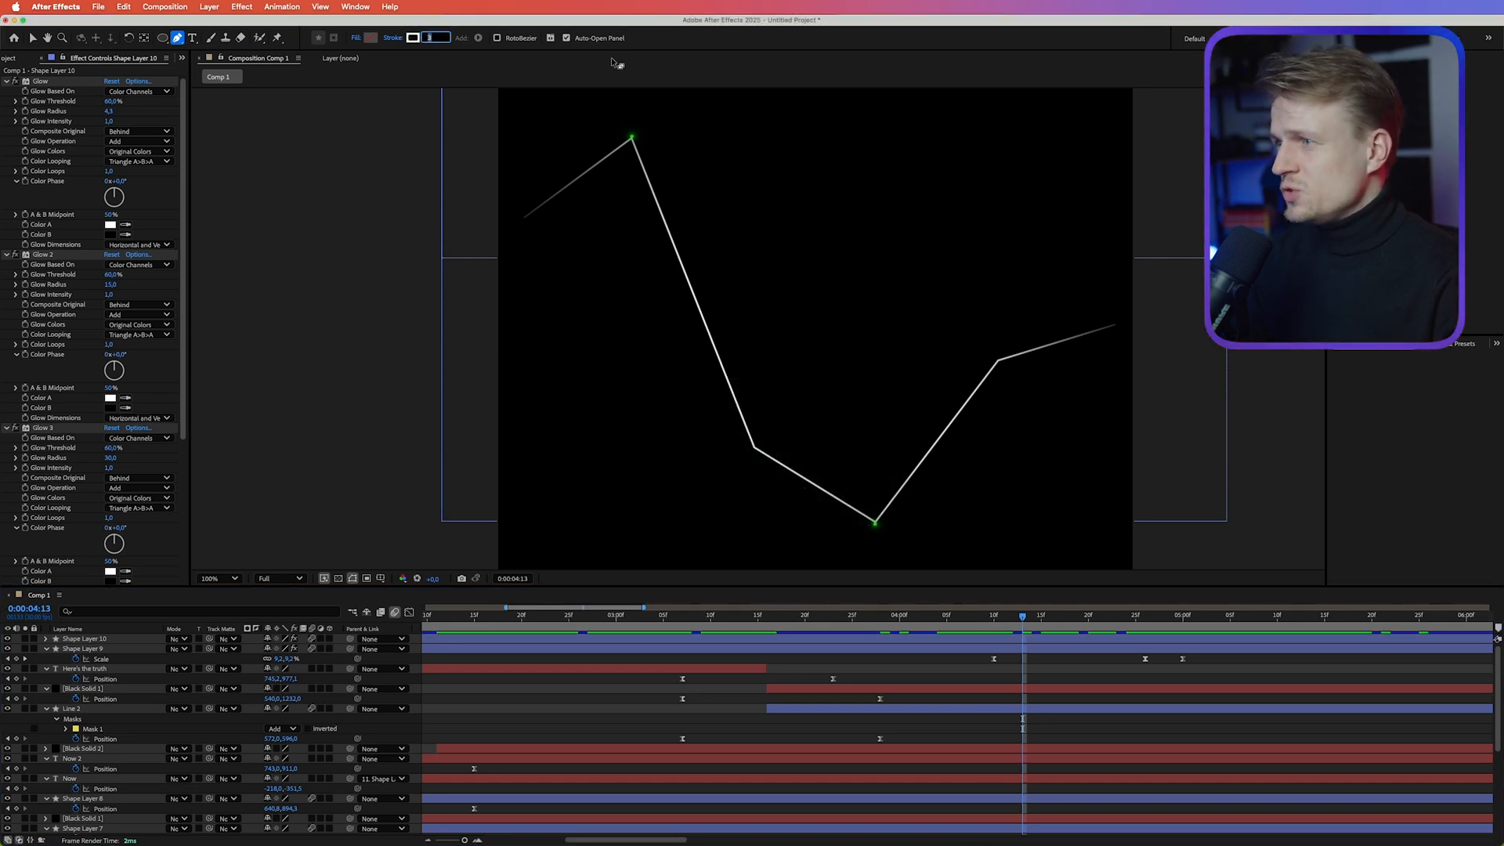
key("Return")
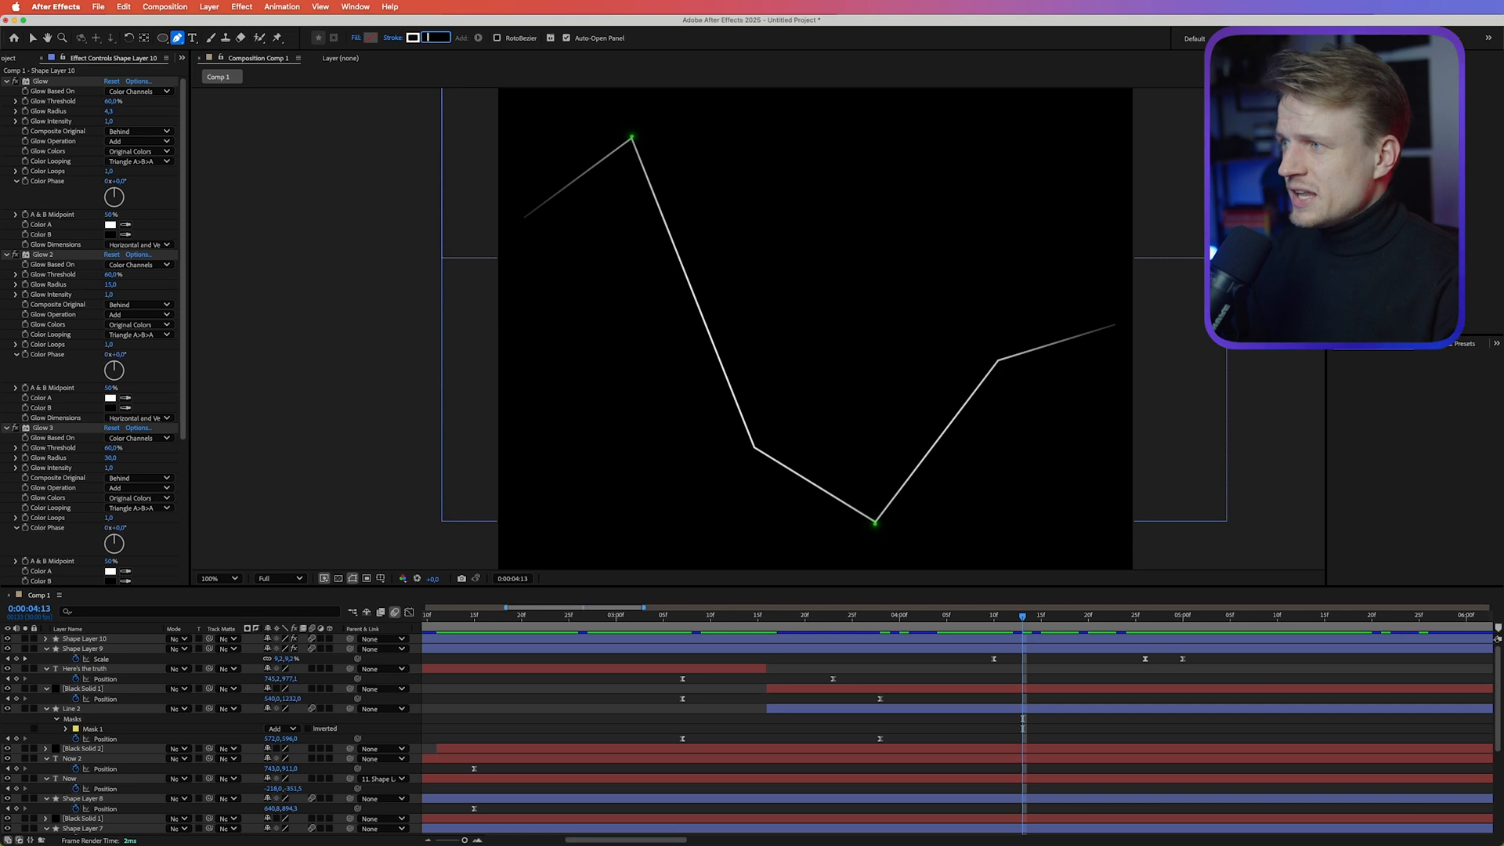
scroll(568, 272, "up", 4)
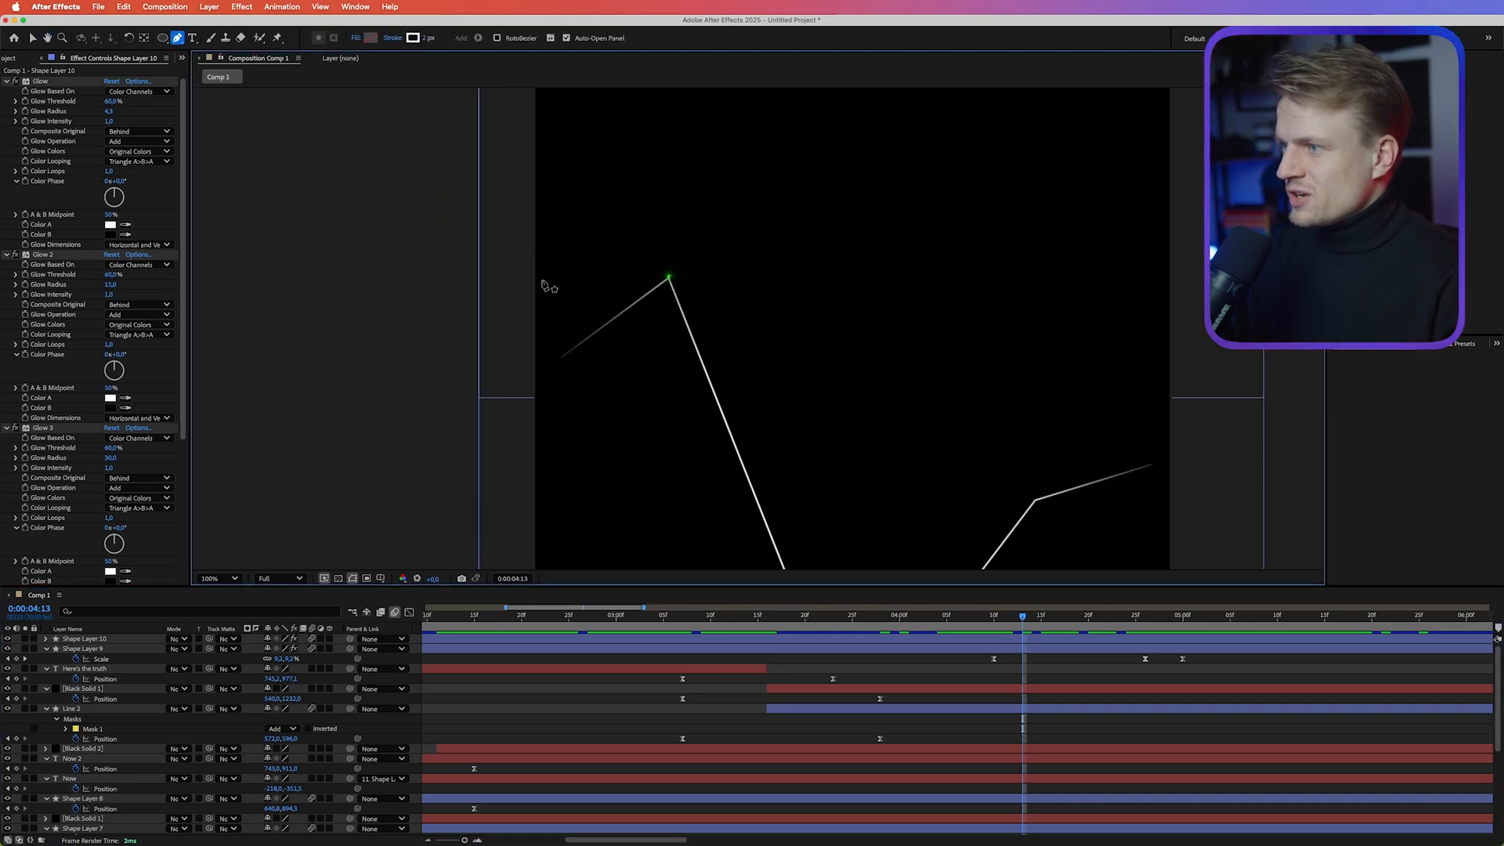
left_click(543, 276)
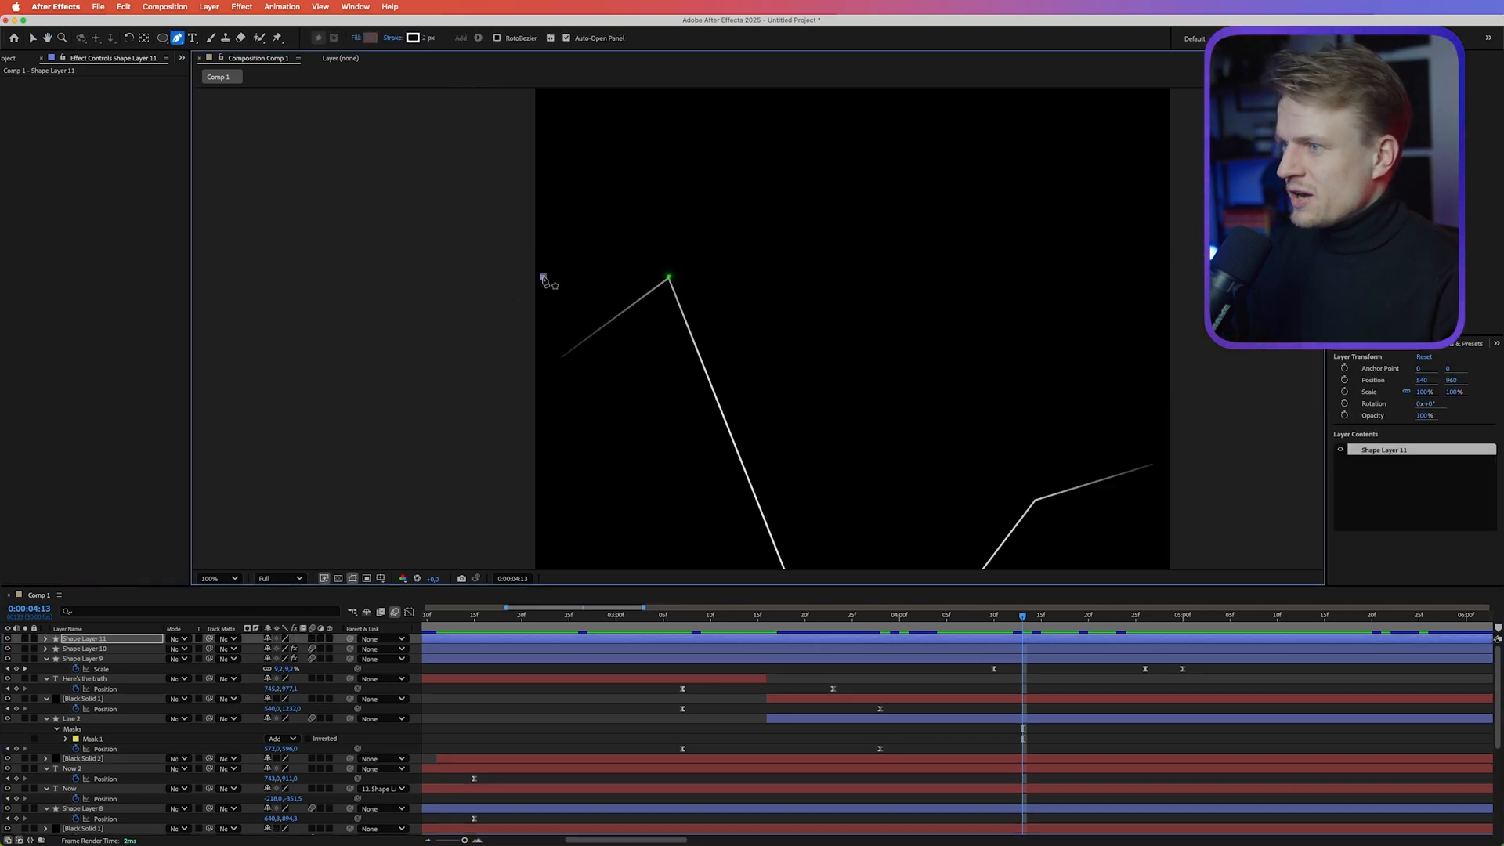
left_click(808, 277)
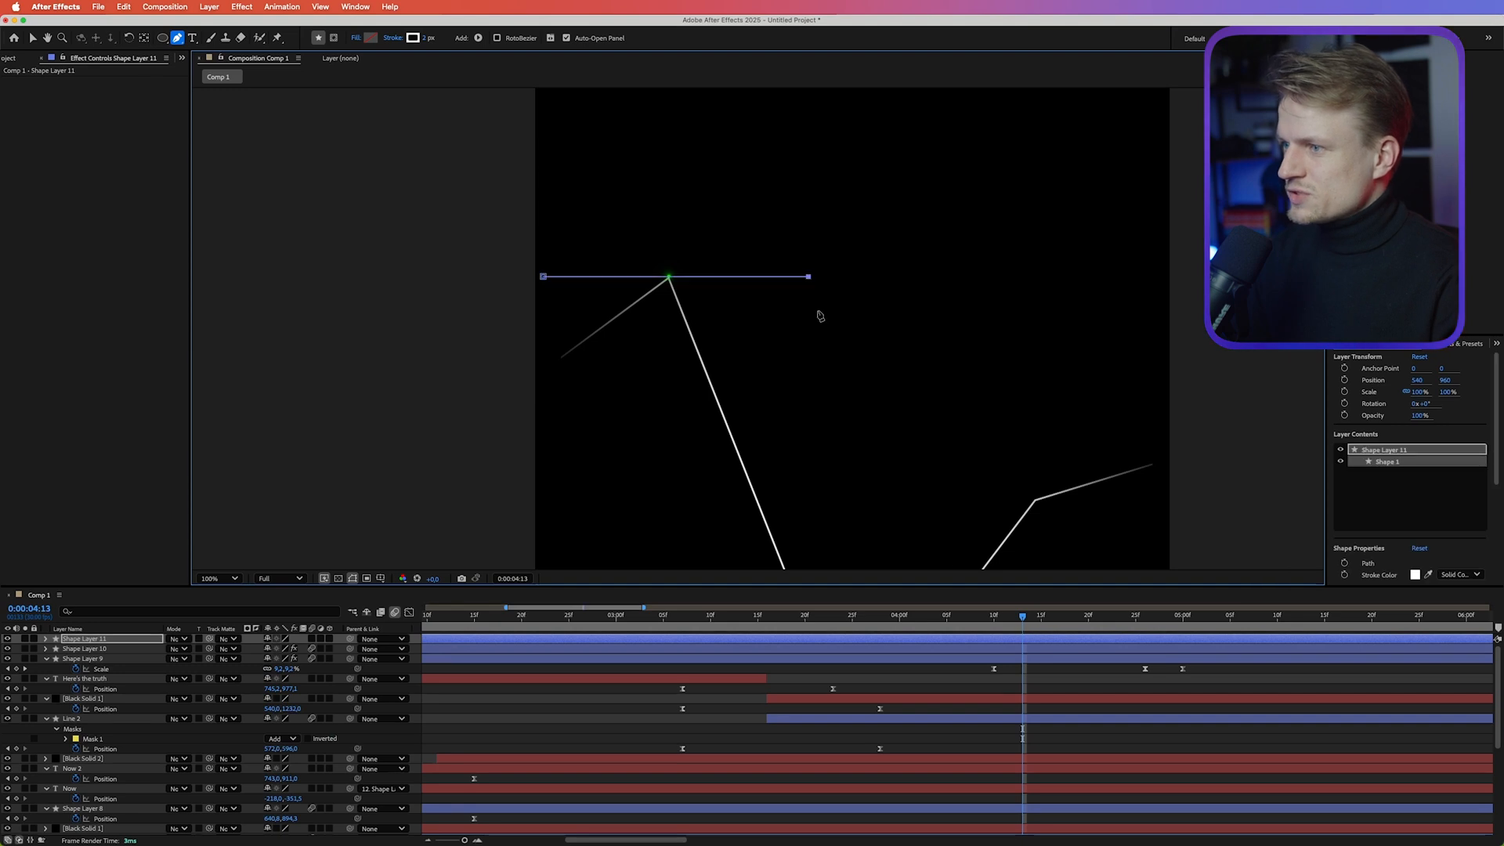
left_click(1043, 688)
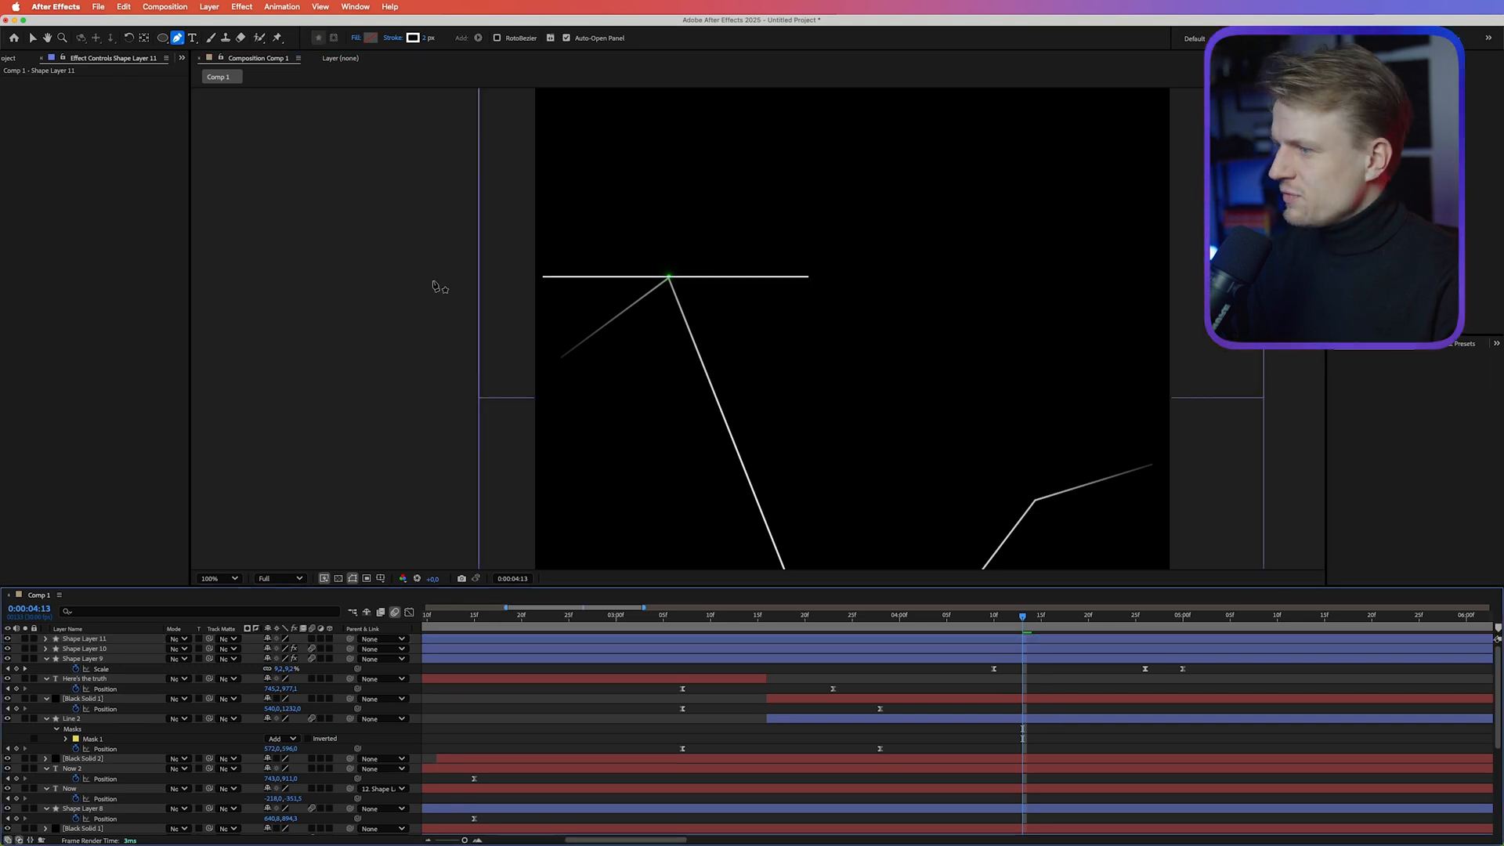
Step: Set the horizontal line's stroke width to 1 px
key("v")
left_click(102, 638)
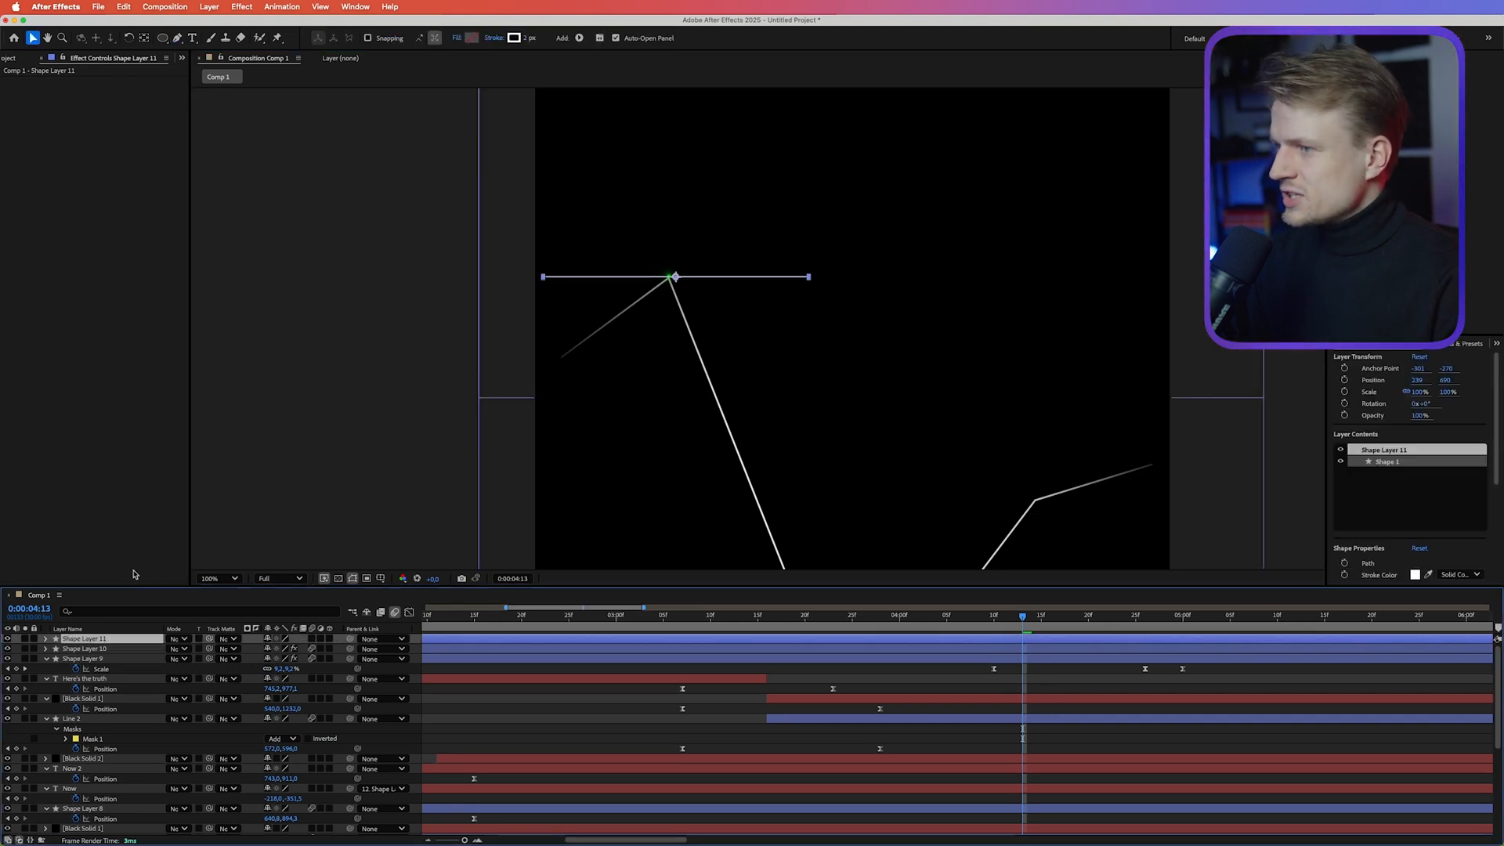
left_click(529, 38)
type("1")
key("Return")
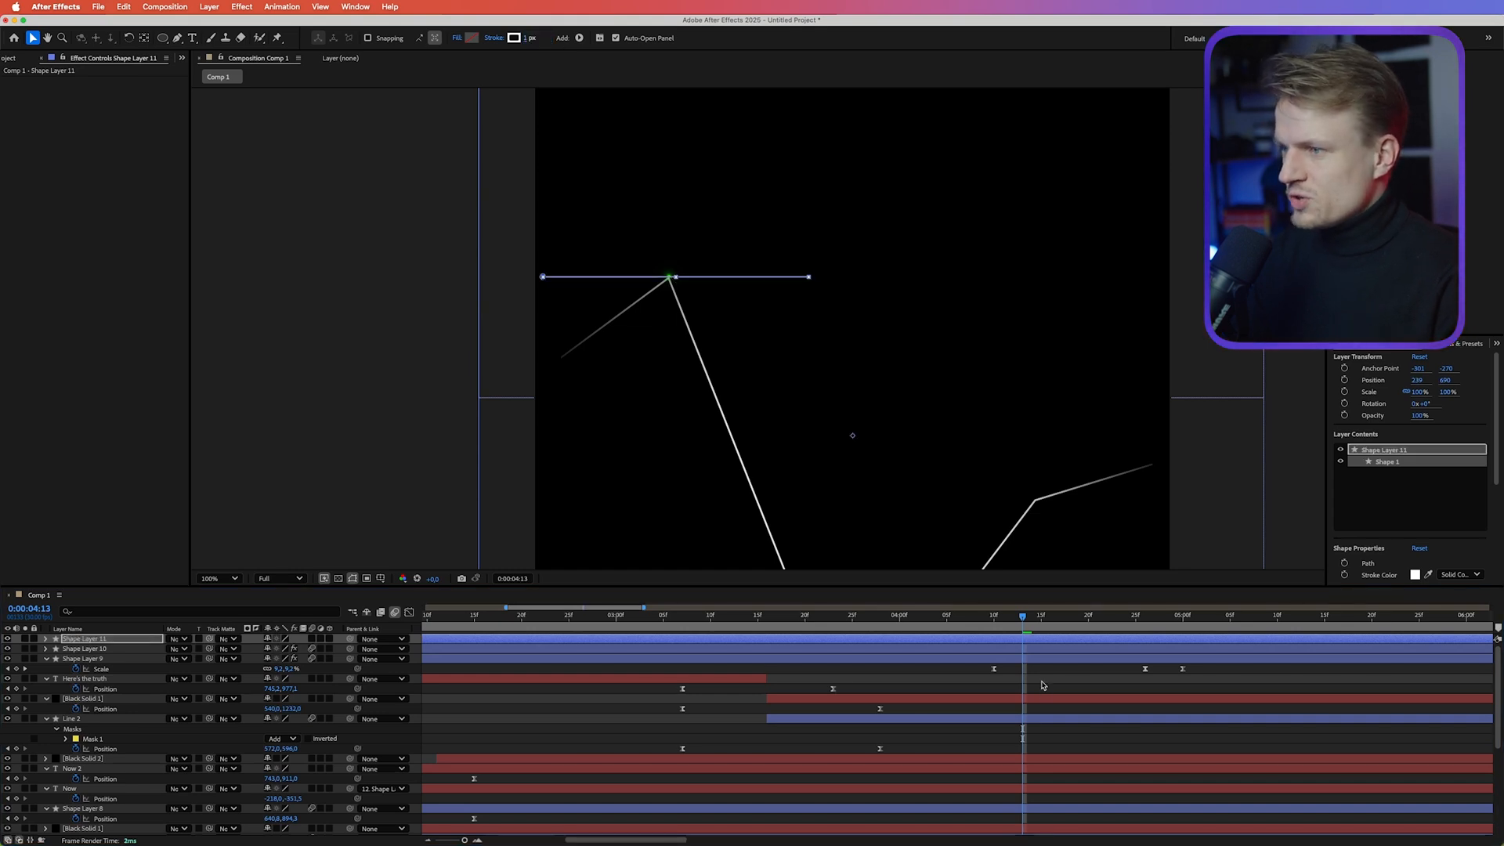
left_click(857, 319)
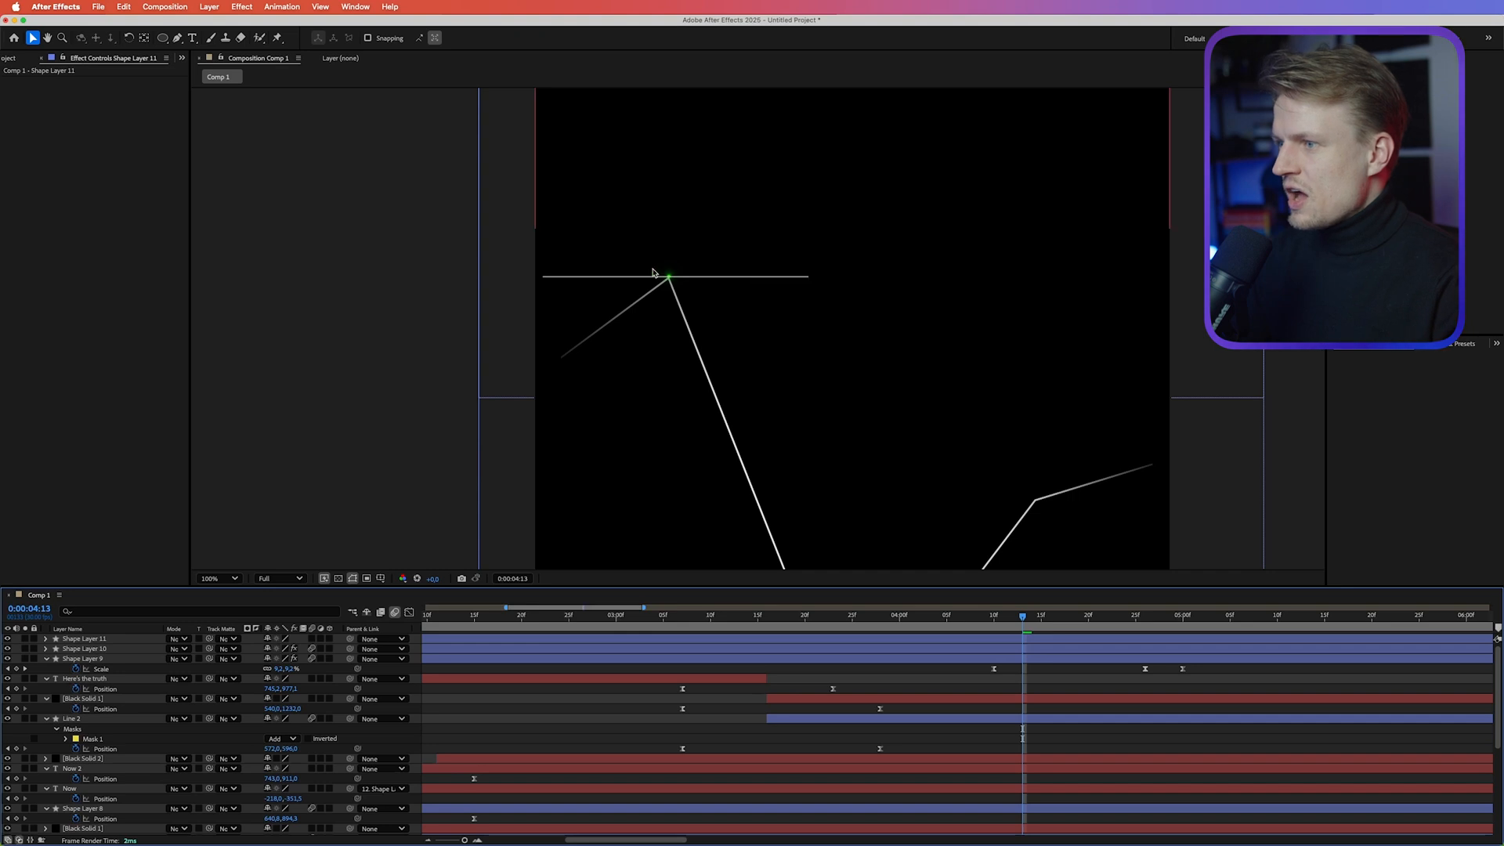
Step: Add dashes to the stroke of the horizontal line on Shape Layer 11
key("period")
key("h")
left_click_drag(648, 268, 705, 342)
key("v")
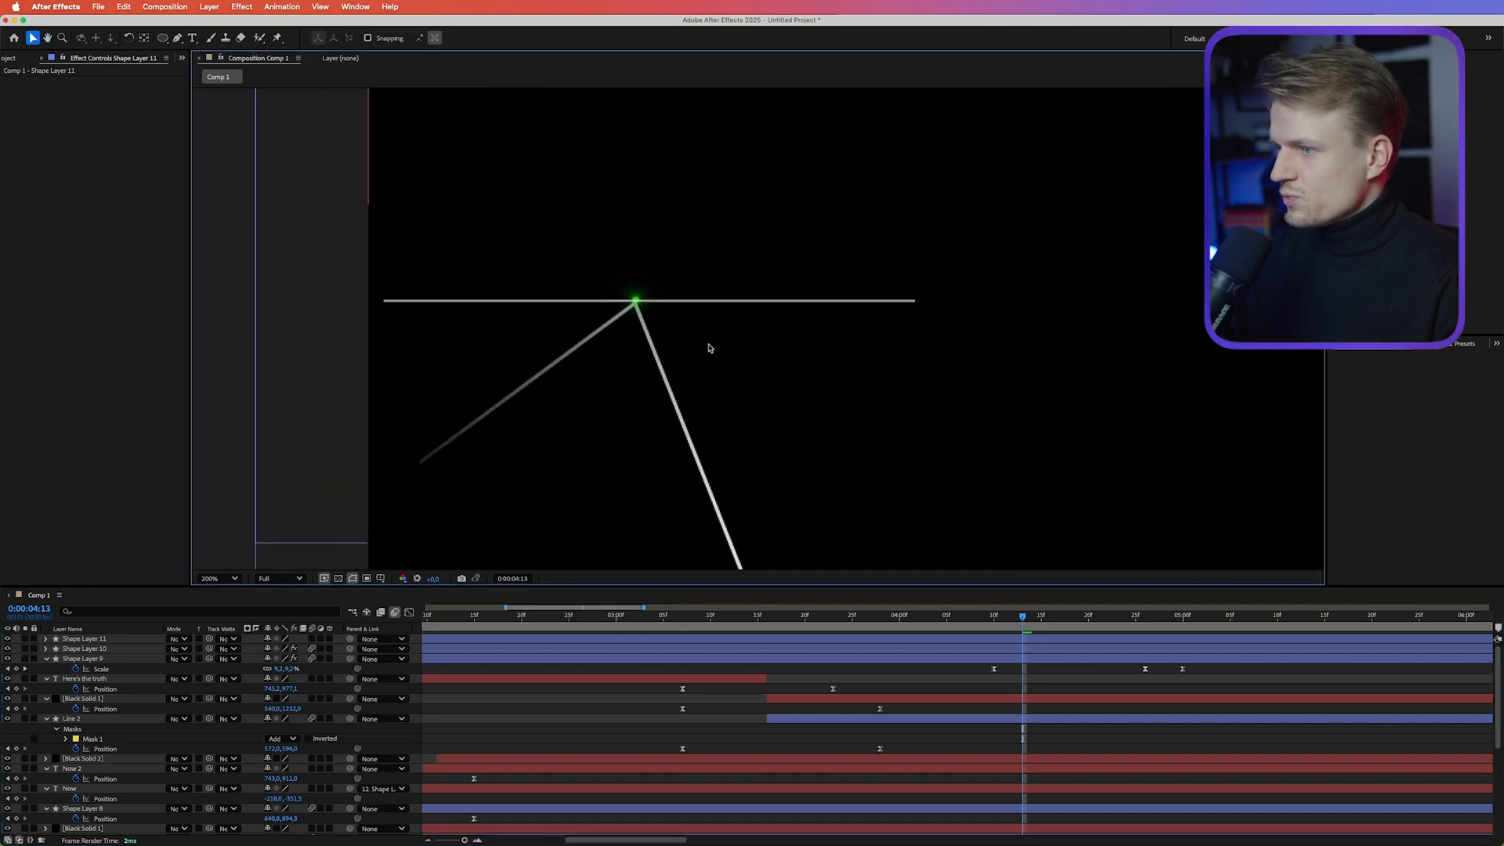
left_click(45, 640)
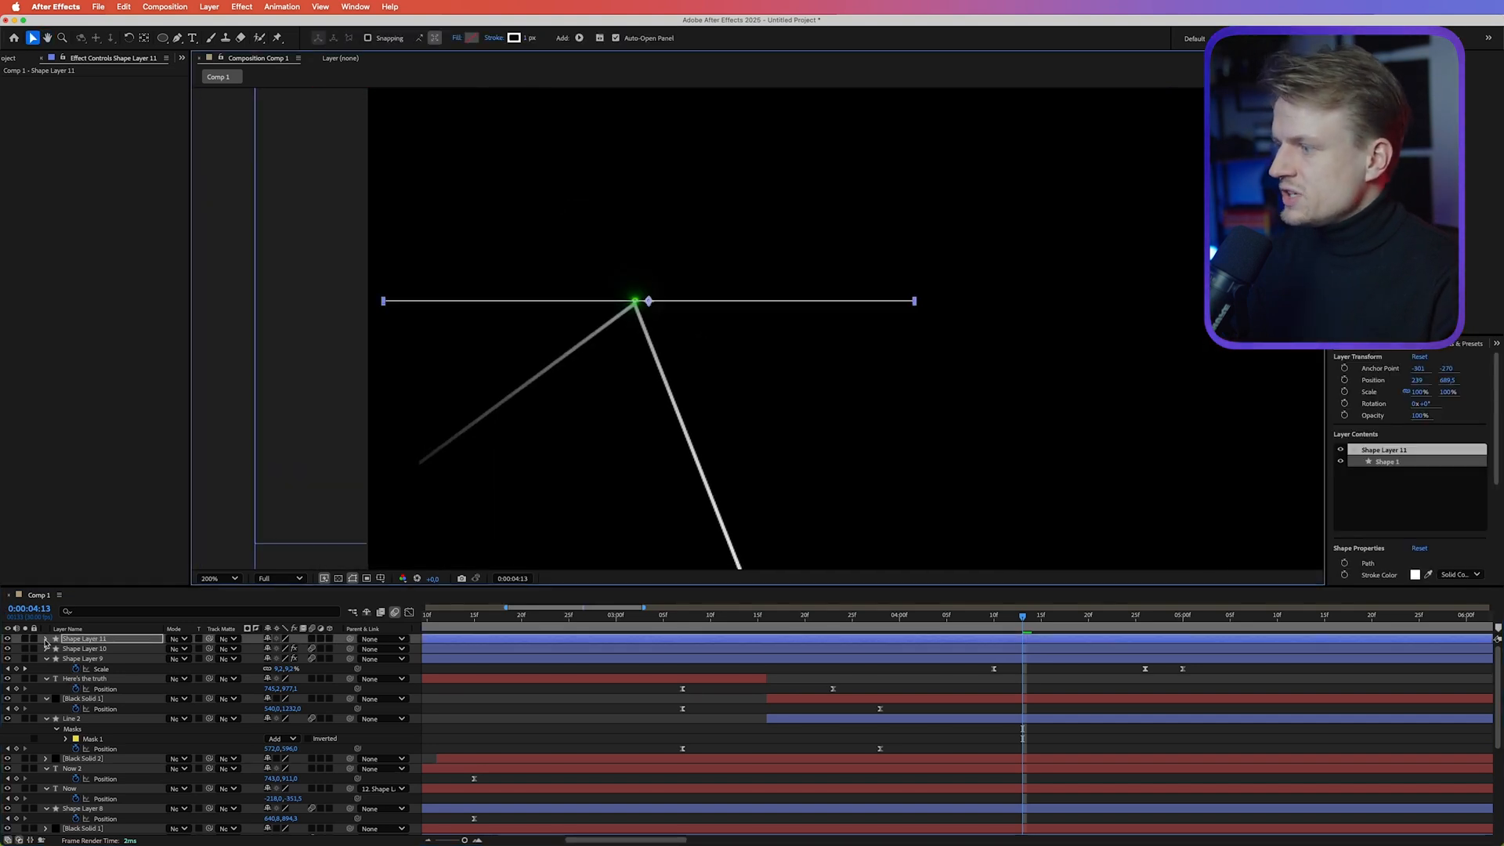
left_click(45, 639)
left_click(56, 649)
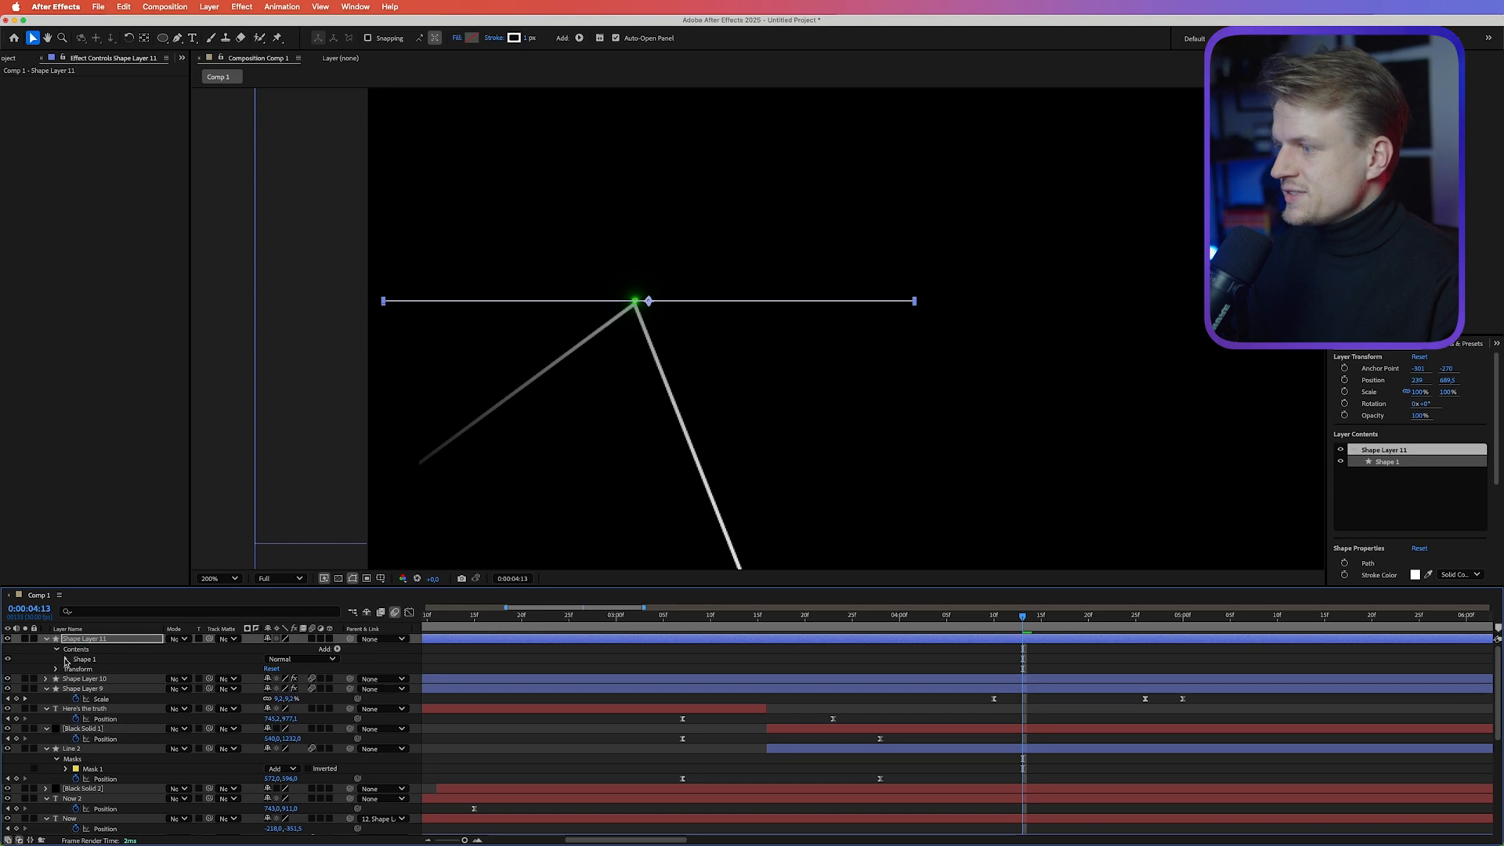
left_click(67, 659)
left_click(76, 679)
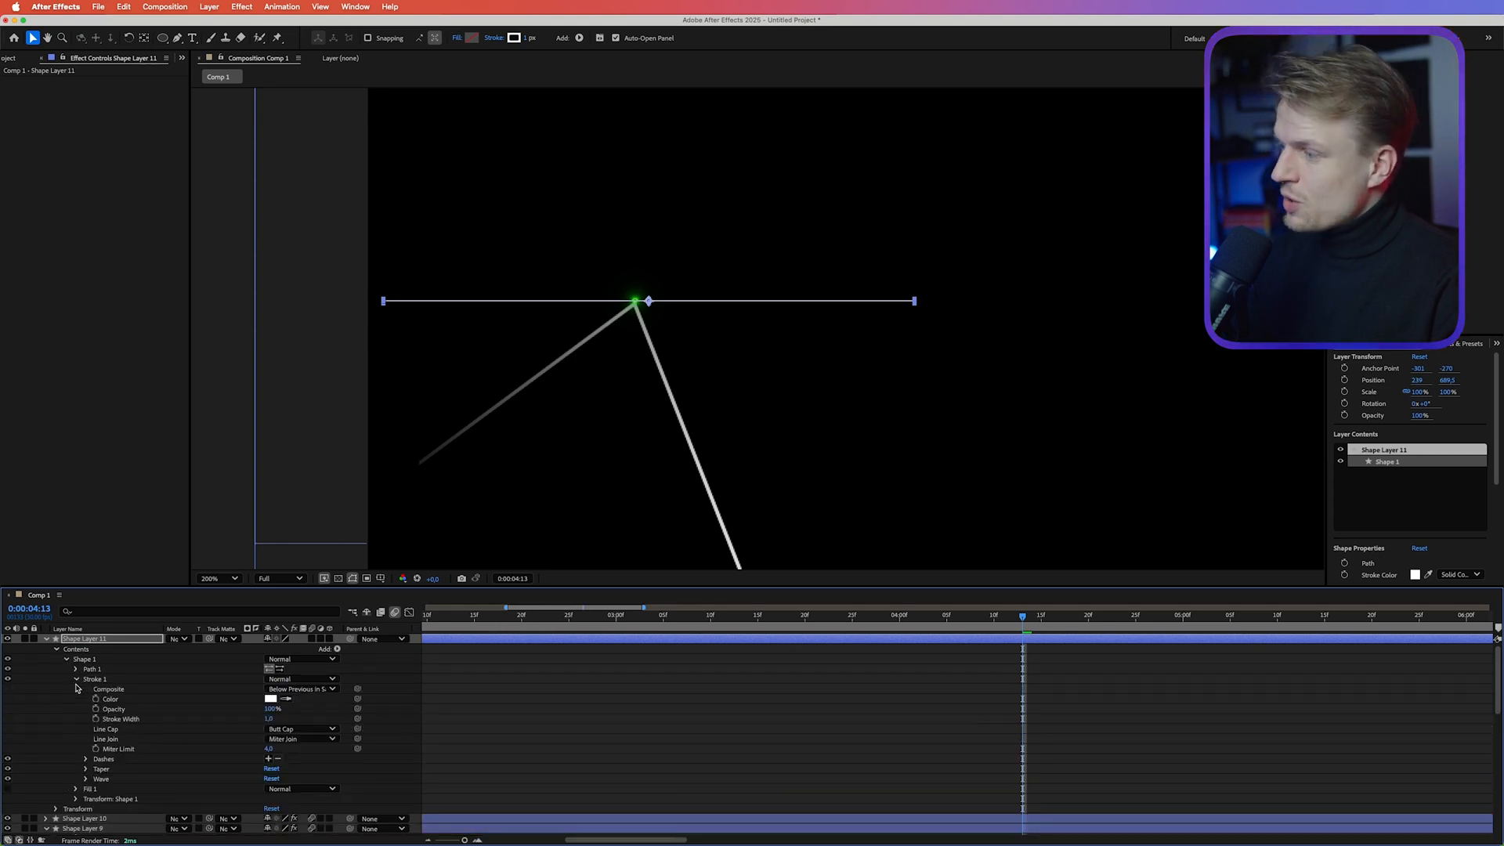
left_click(268, 760)
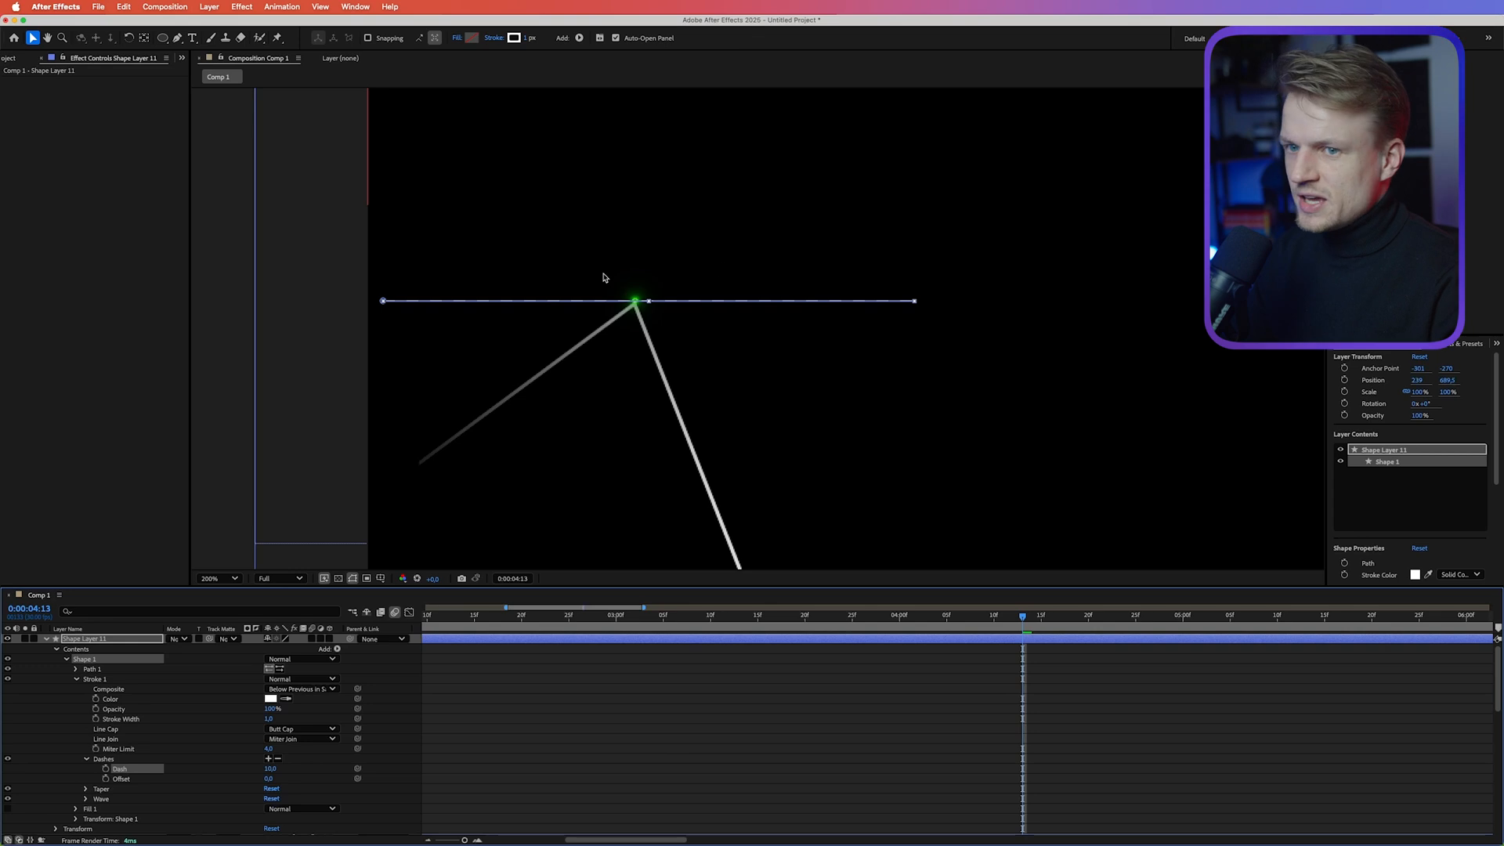
left_click(721, 761)
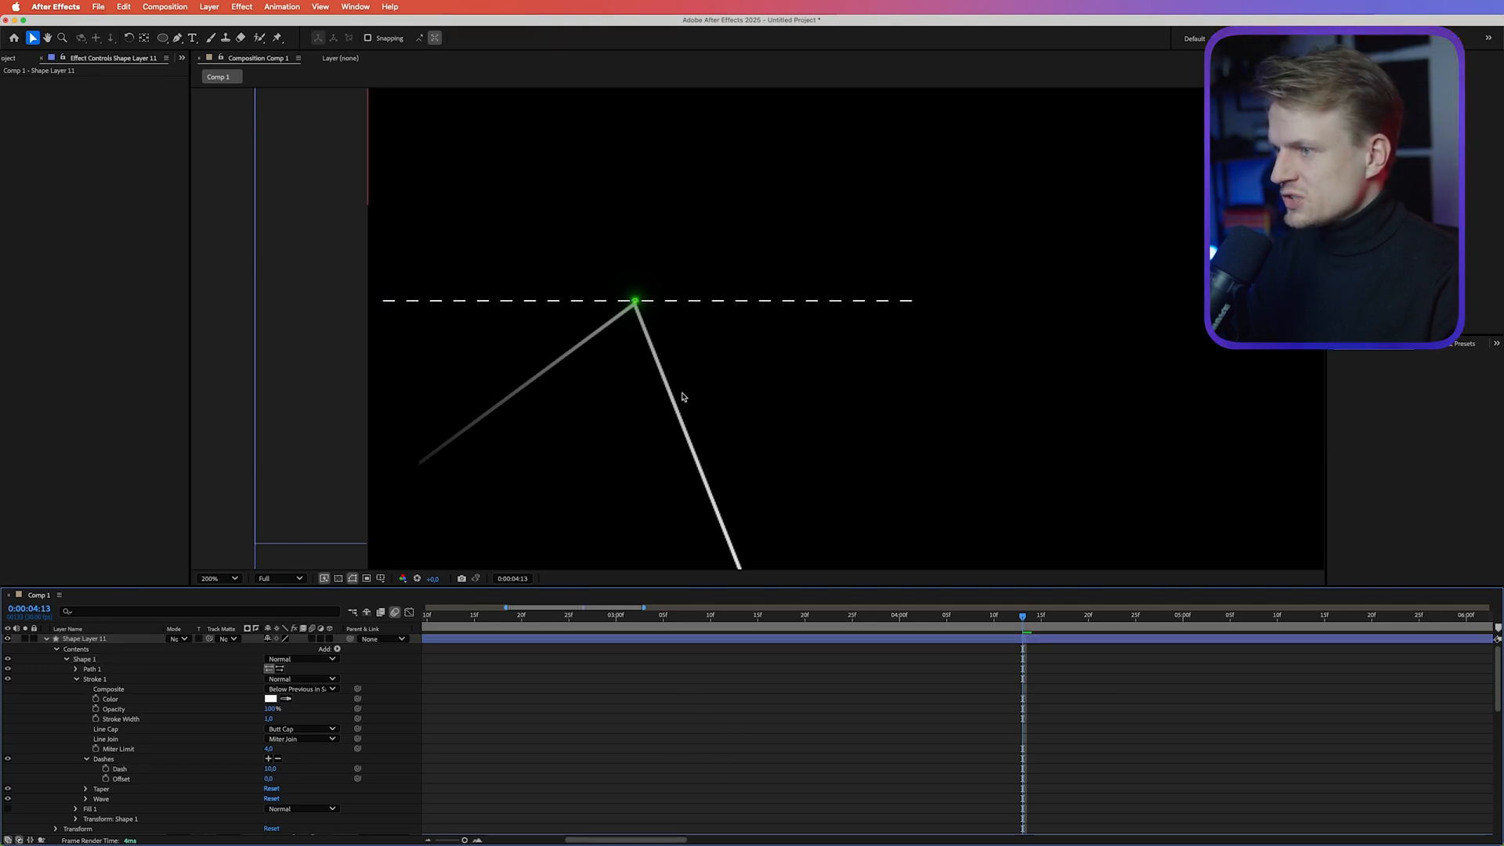
Step: Try a shorter dash length on the horizontal line's stroke
left_click(269, 771)
left_click_drag(269, 769, 257, 768)
left_click(701, 745)
left_click(661, 744)
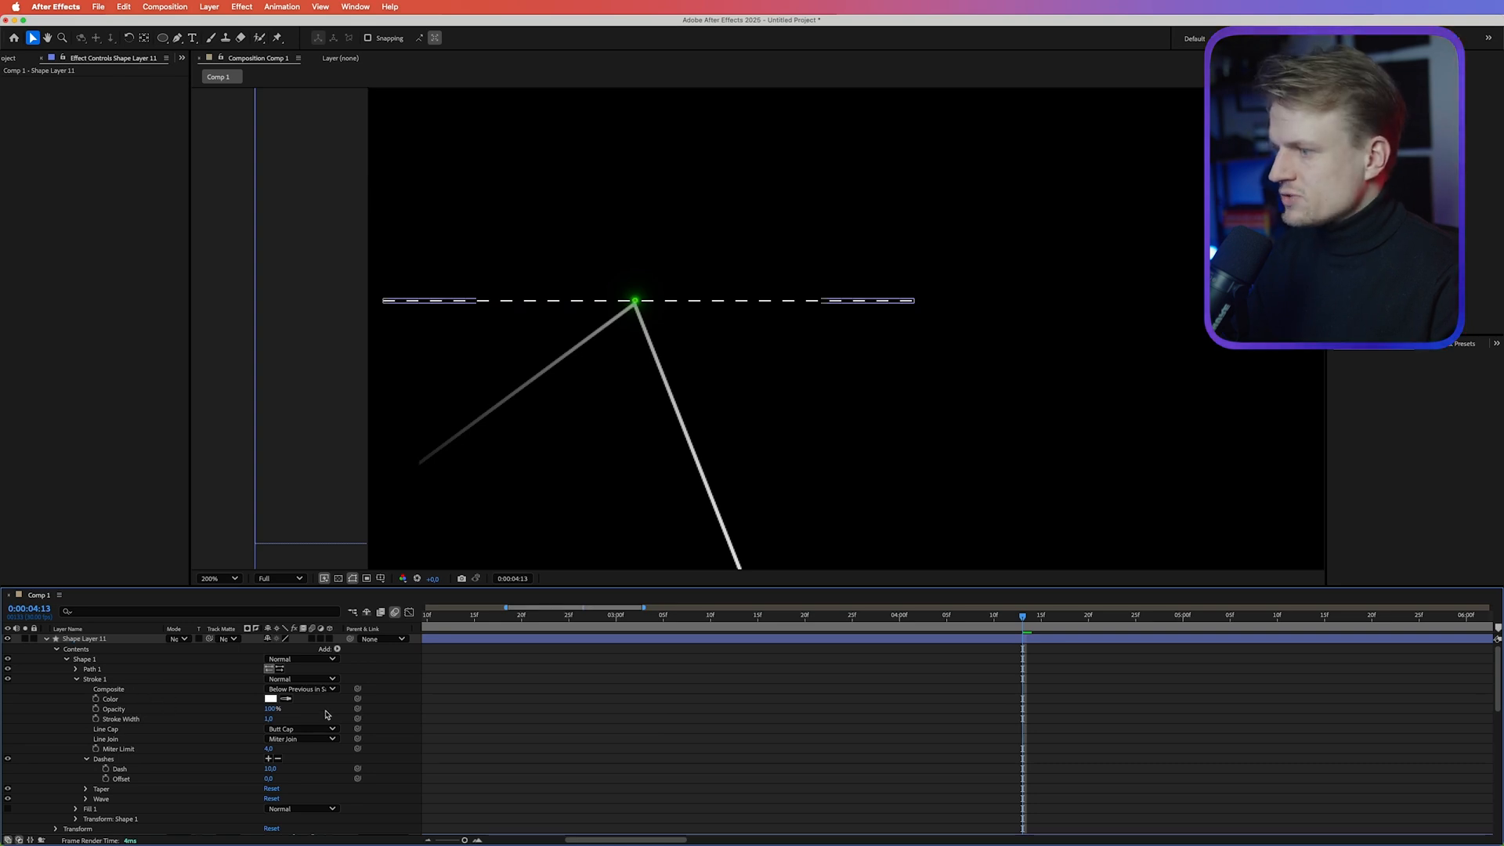
Step: Change the dashed line's stroke colour to light grey
left_click(271, 697)
left_click_drag(645, 385, 574, 418)
left_click(861, 368)
left_click(806, 738)
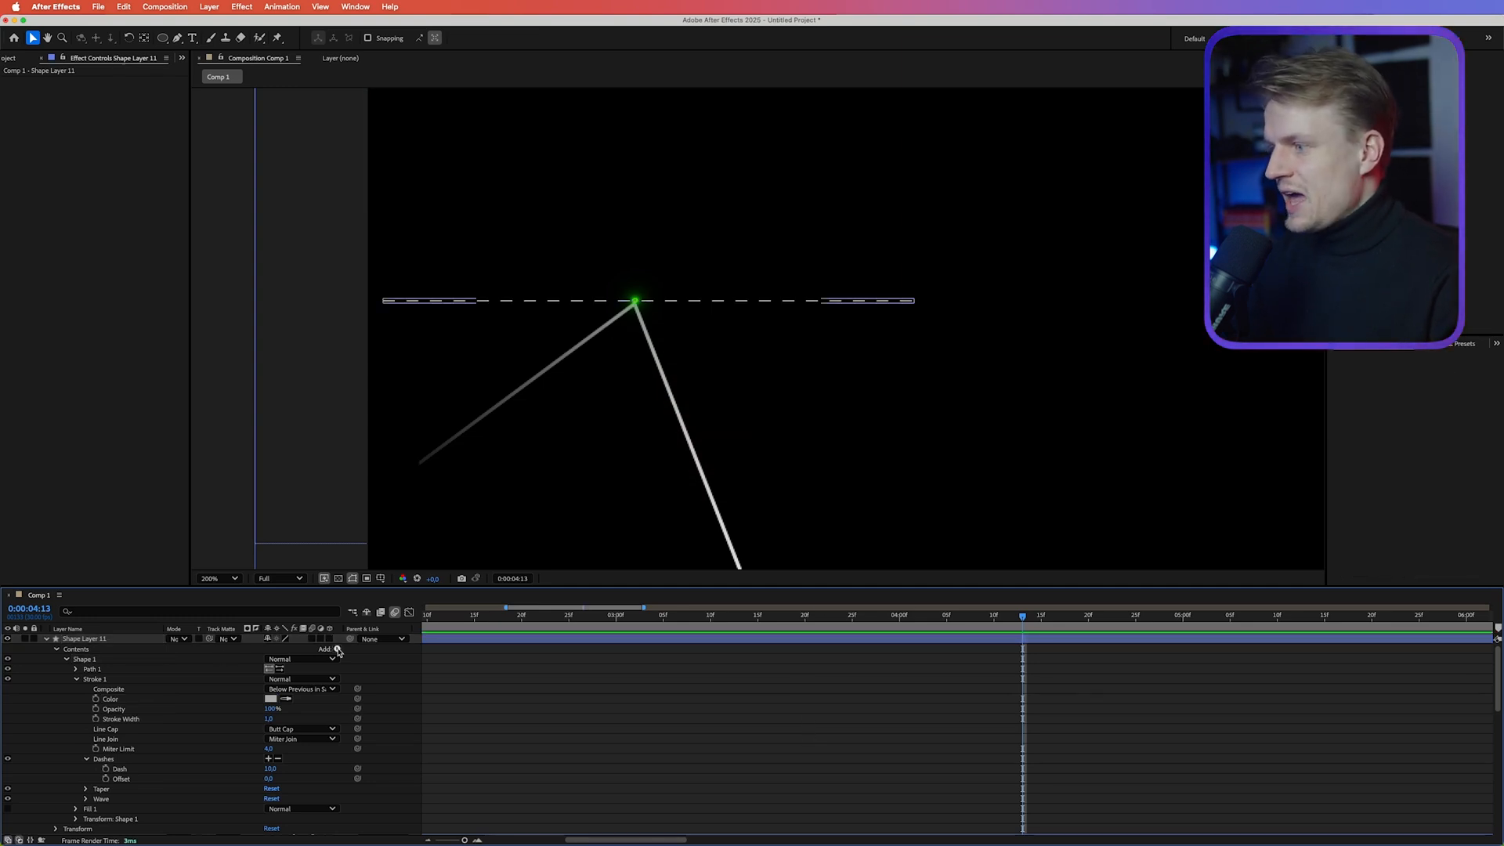
Step: Add Trim Paths to the dashed line and animate its End from 0% at 0:00:04:13 to 100%
left_click(337, 649)
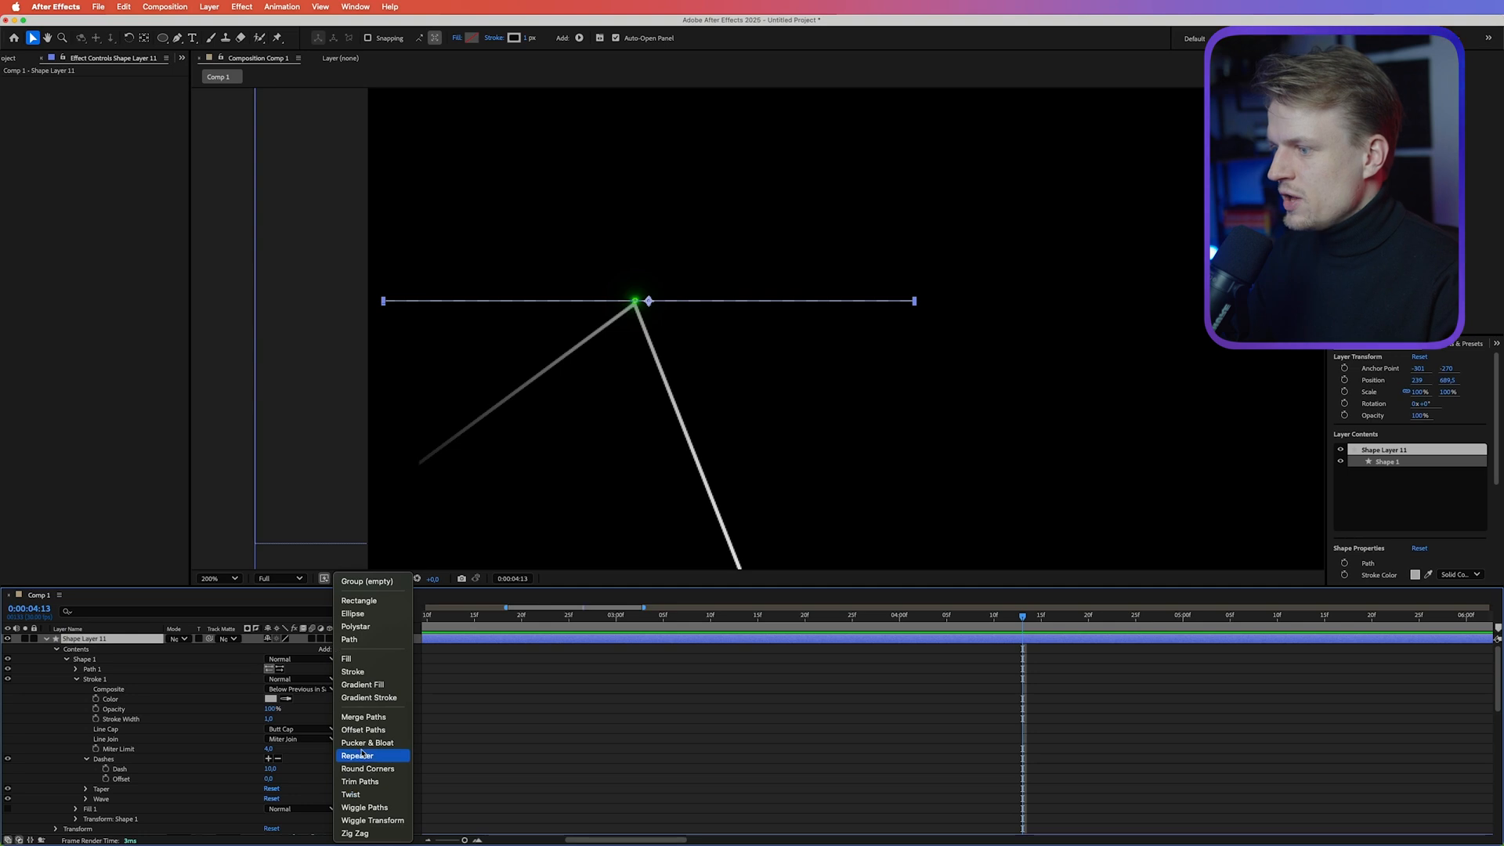
left_click(357, 782)
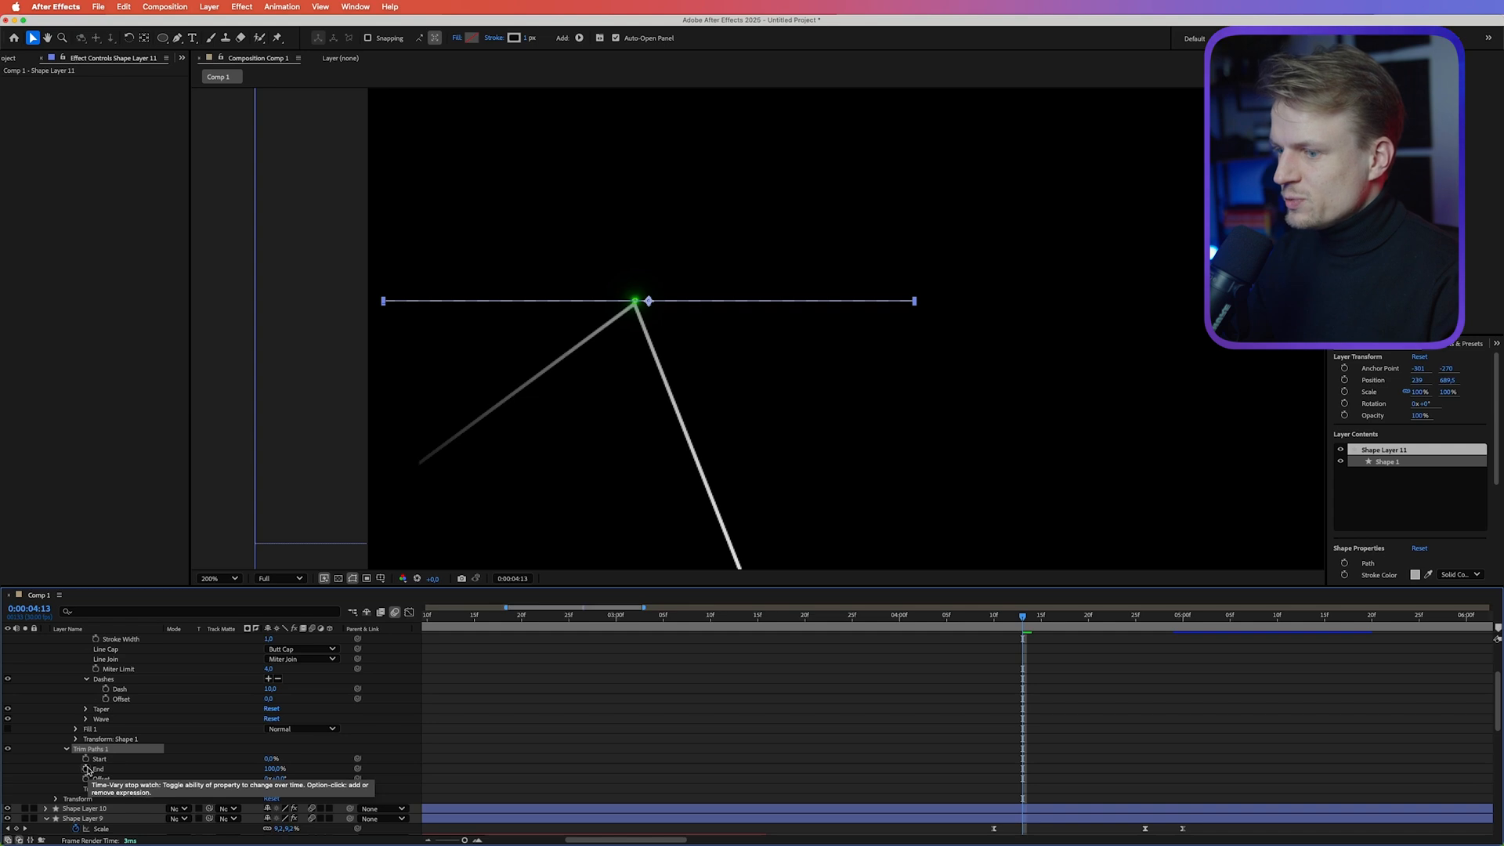
left_click(87, 769)
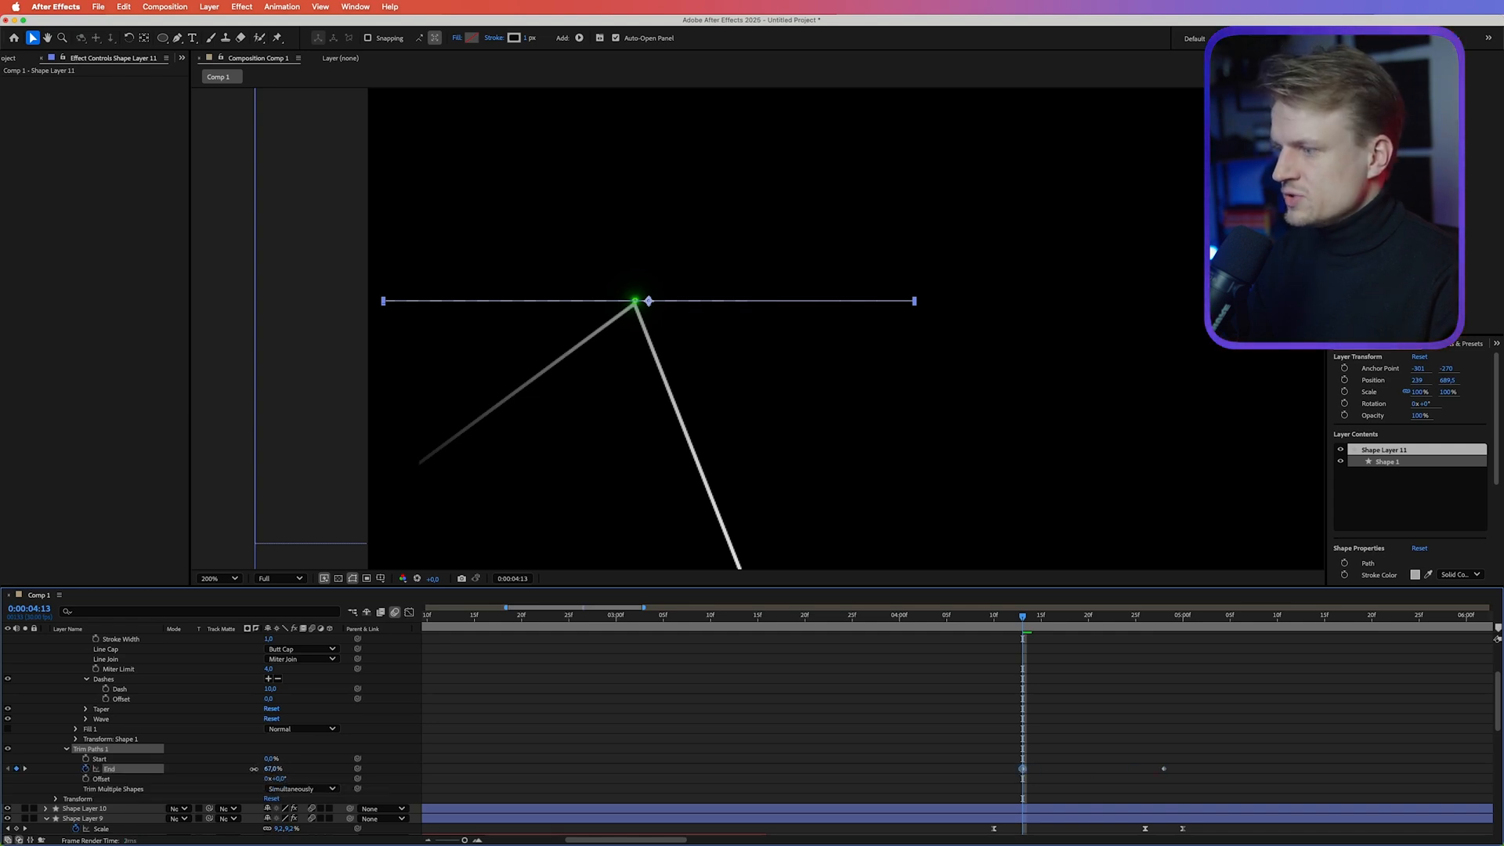
left_click(1106, 762)
left_click_drag(1022, 616, 1126, 622)
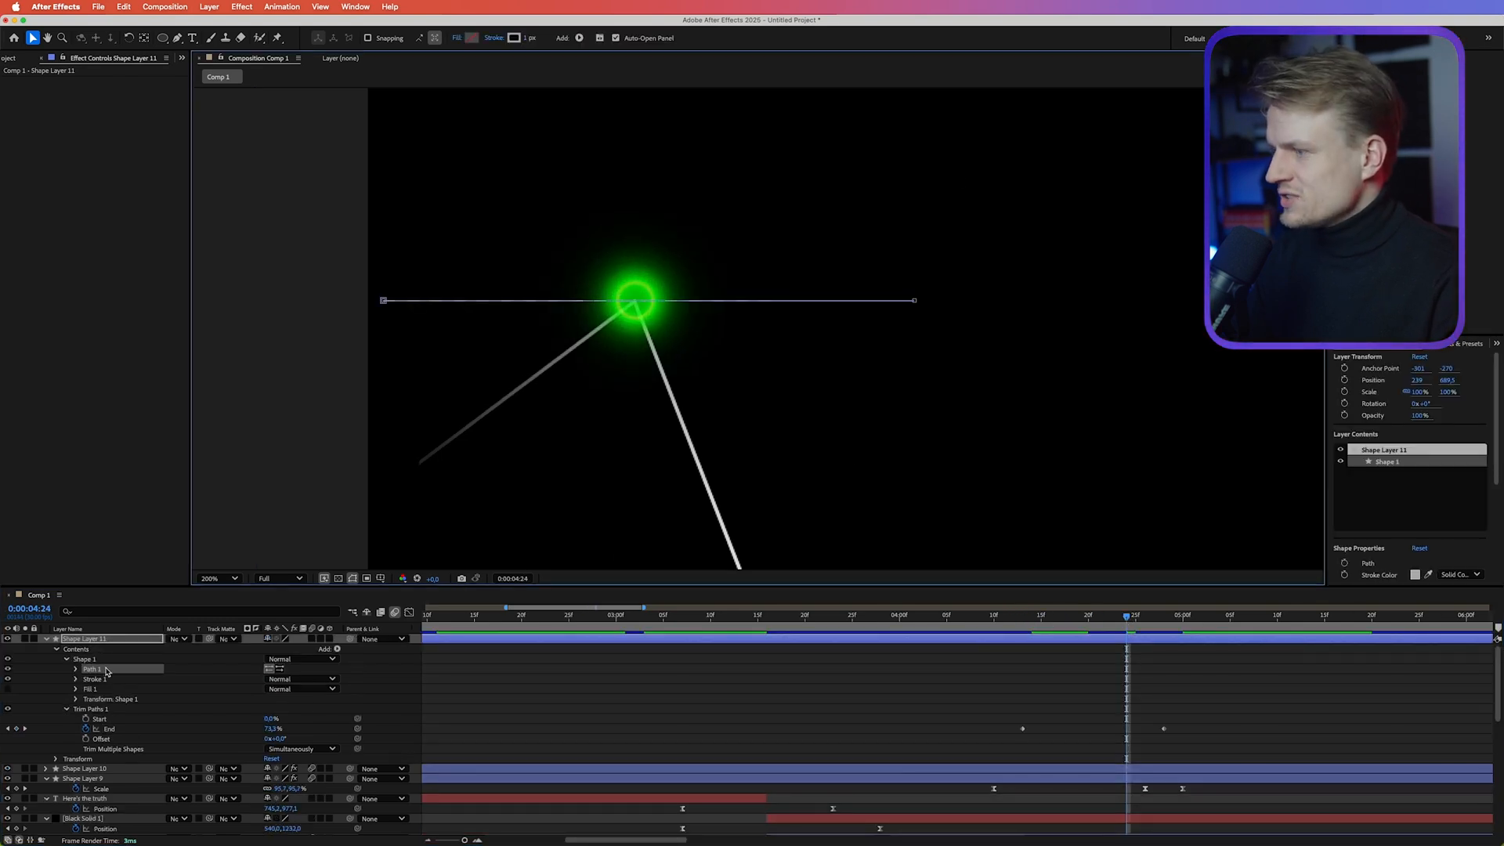
Step: Duplicate Path 1 and reshape the copy into a vertical line running from the peak down to the level of the lowest point
left_click(98, 671)
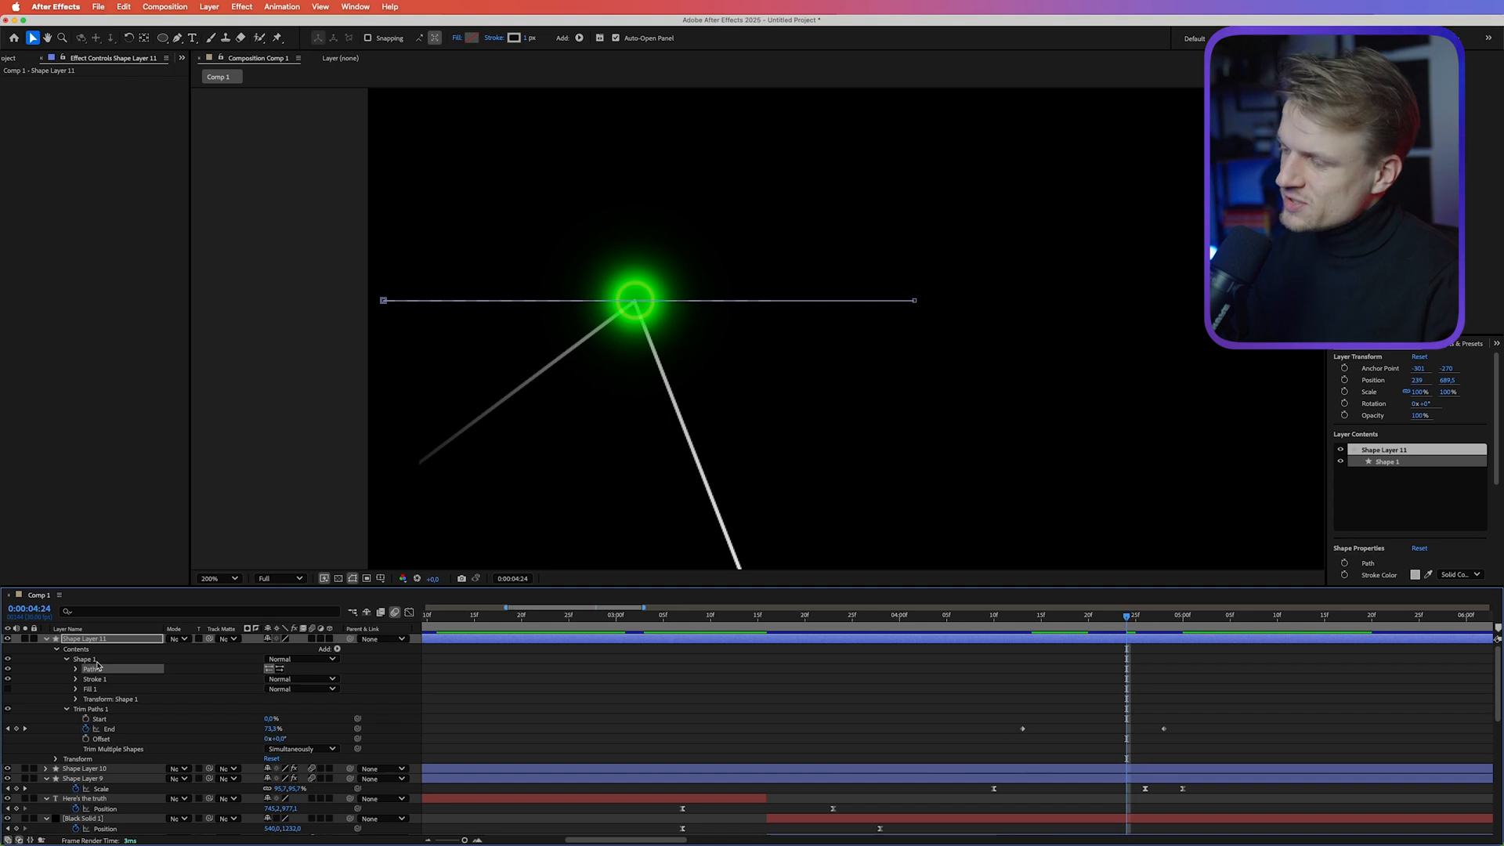
key("super+d")
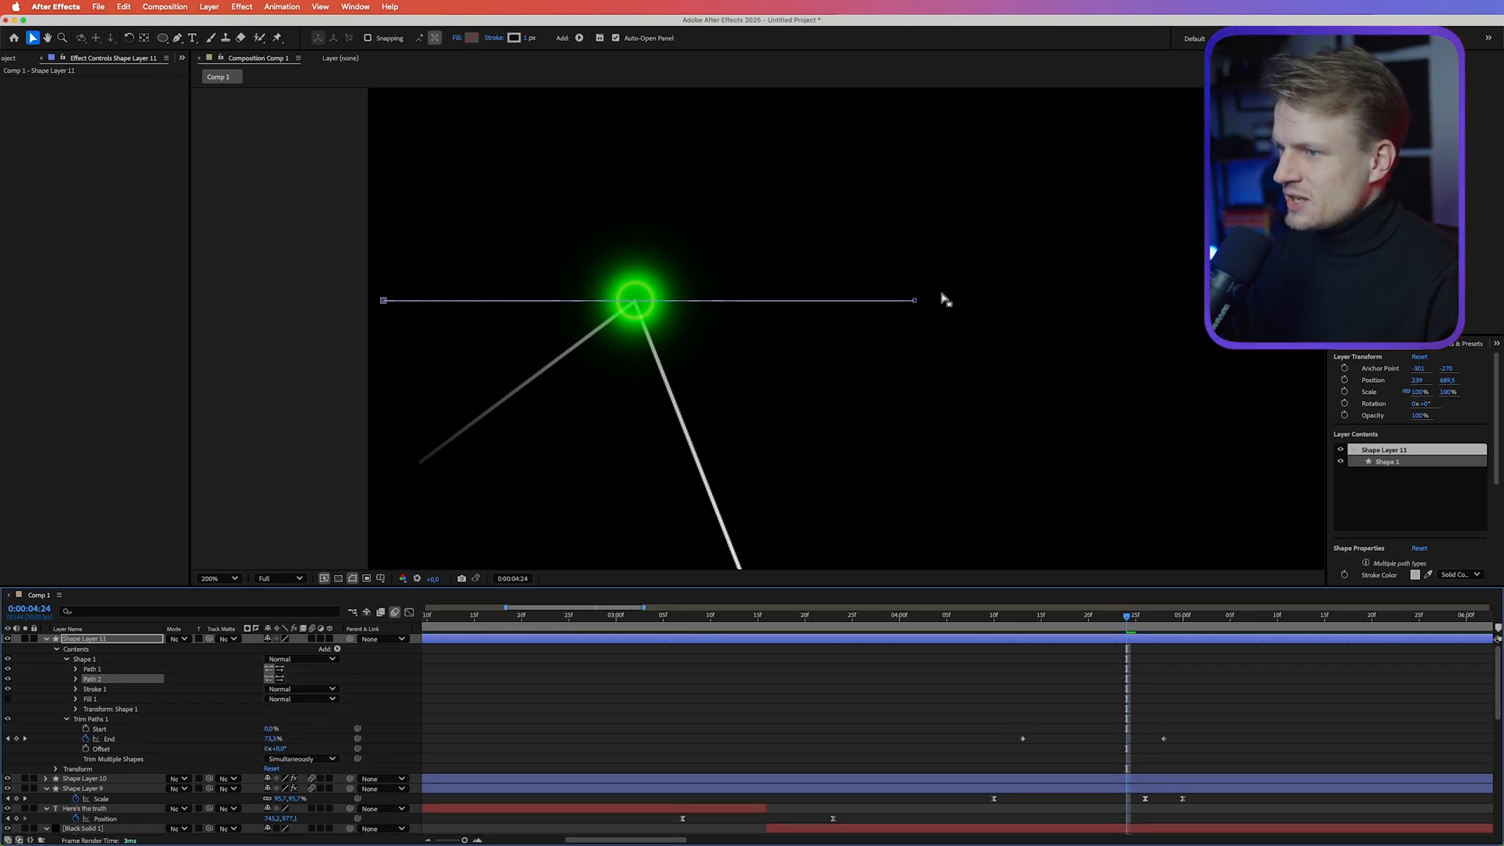
left_click_drag(915, 302, 612, 518)
left_click_drag(383, 261, 632, 260)
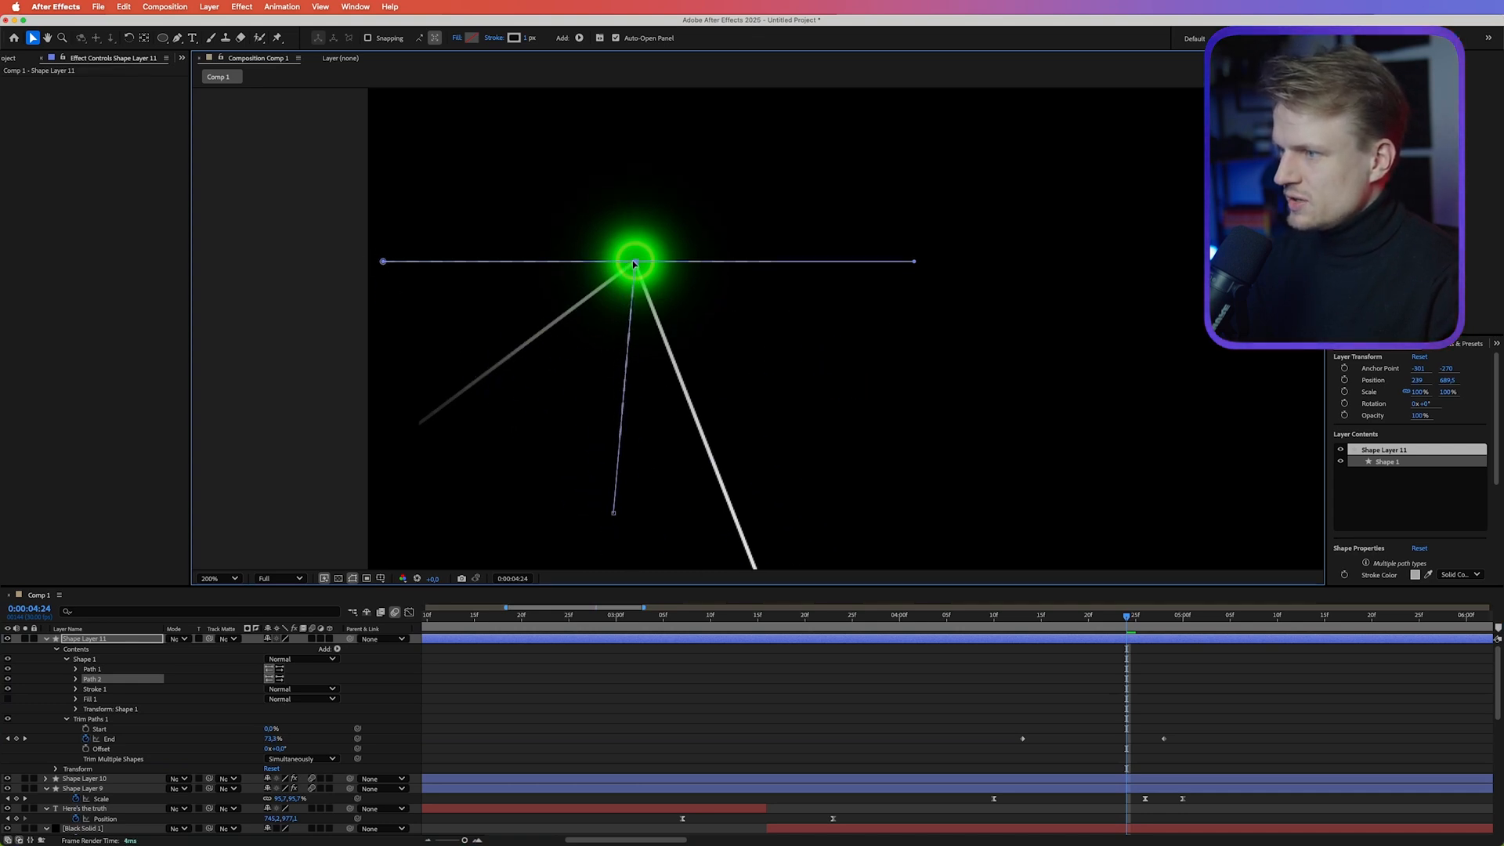
left_click_drag(613, 513, 685, 481)
scroll(625, 520, "down", 1)
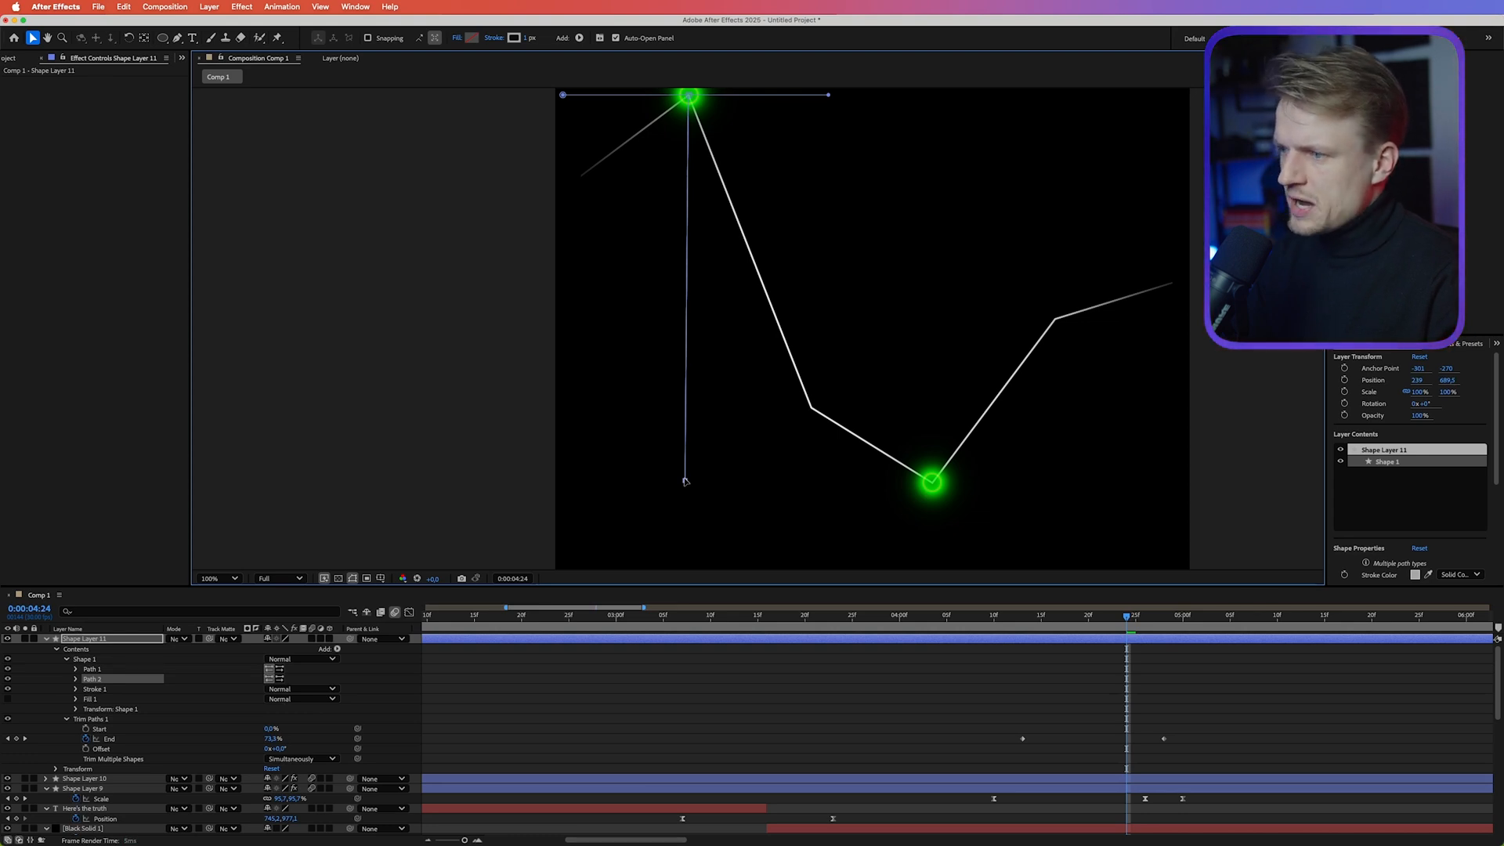
left_click_drag(686, 480, 684, 478)
Step: Duplicate Path 2 into a horizontal line through the graph's lowest point and align its ends with the straightened vertical line
left_click(108, 682)
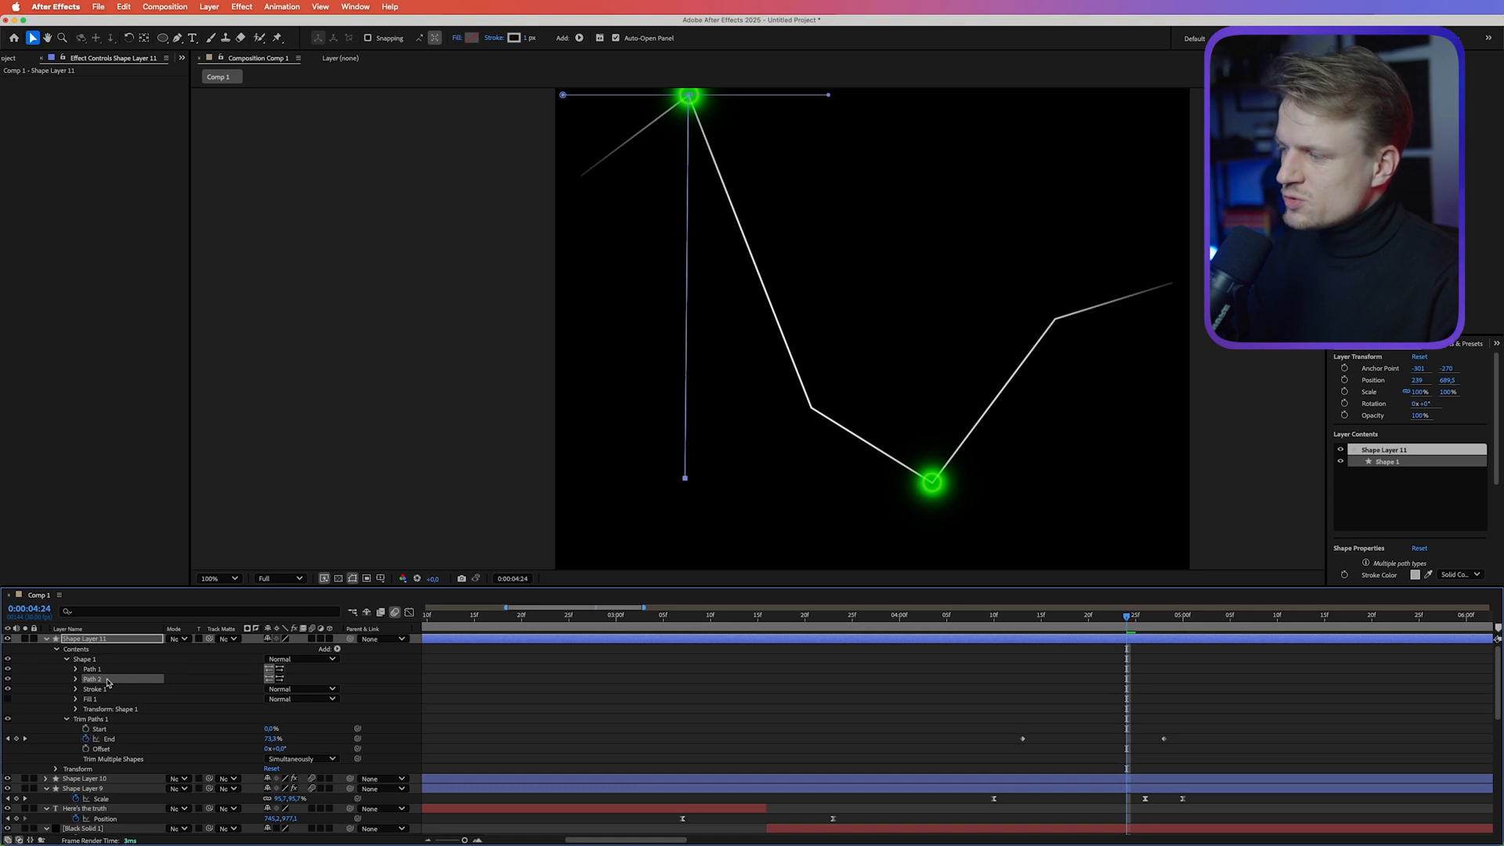
key("ctrl+d")
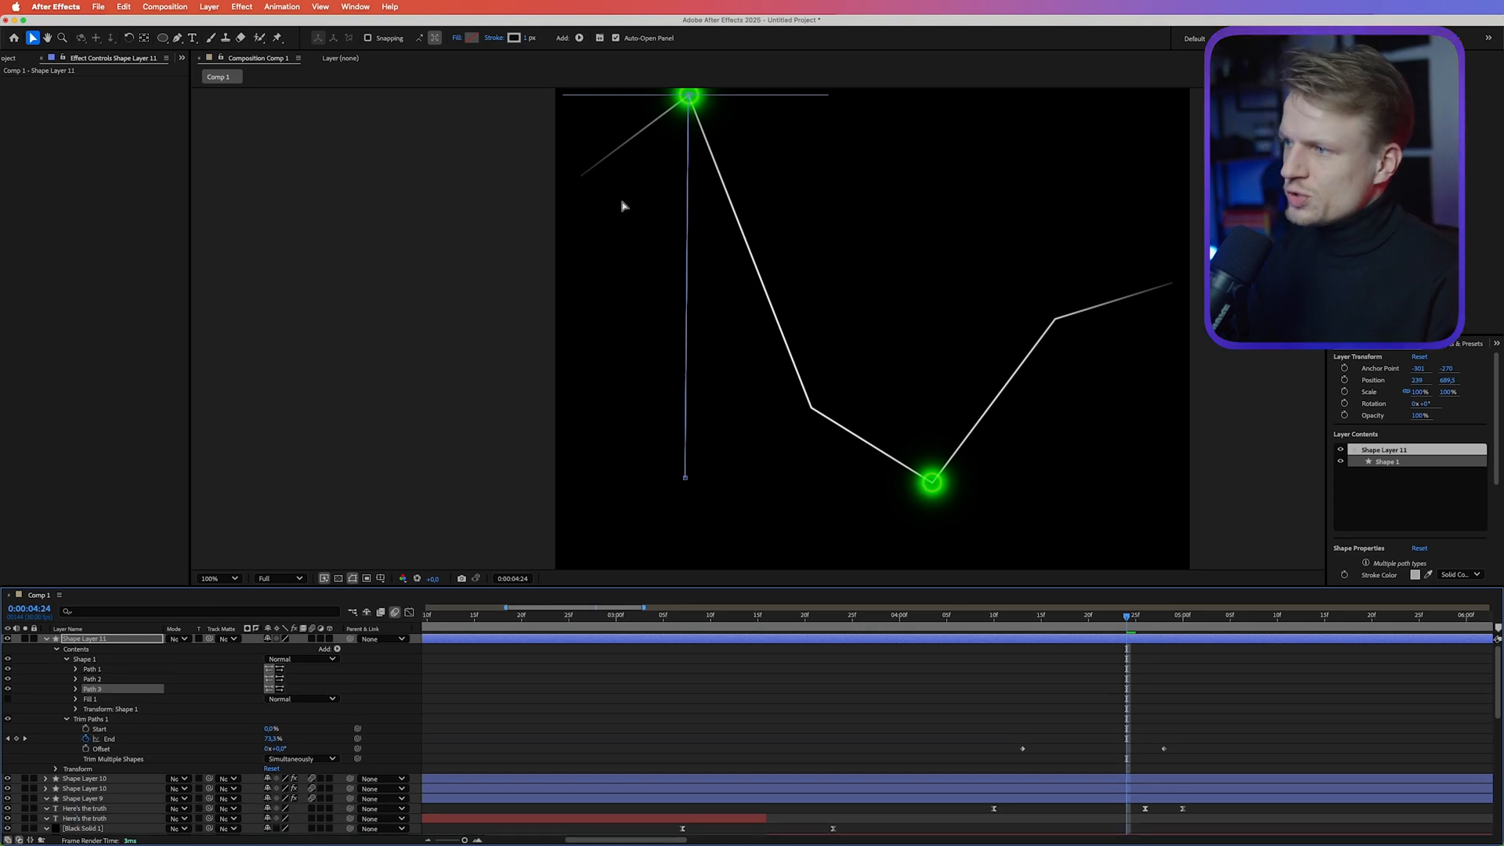
left_click_drag(688, 97, 1147, 481)
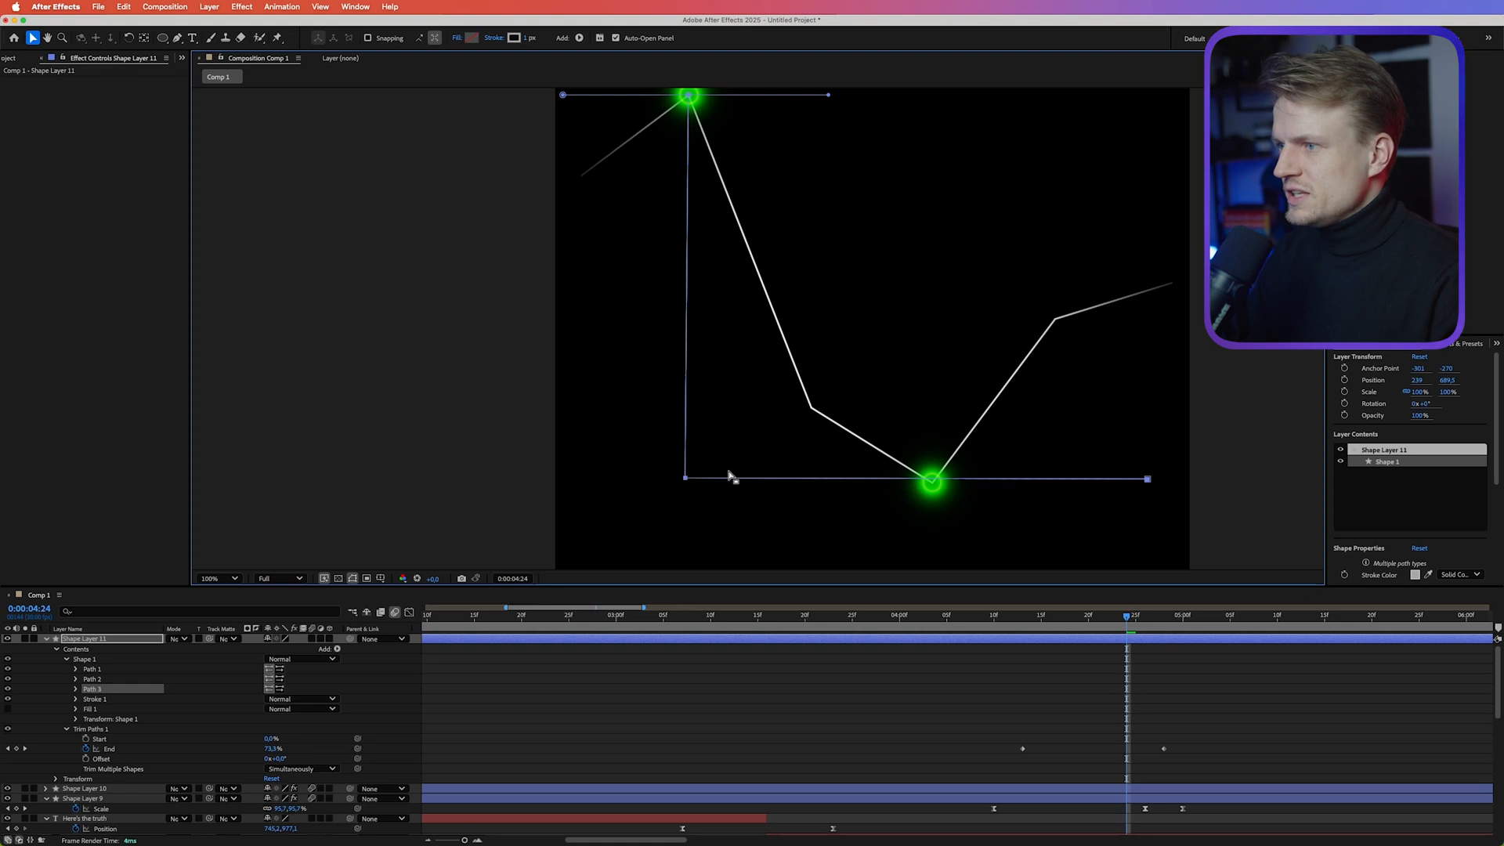
left_click_drag(671, 480, 643, 478)
left_click_drag(1178, 439, 580, 524)
left_click_drag(644, 480, 647, 484)
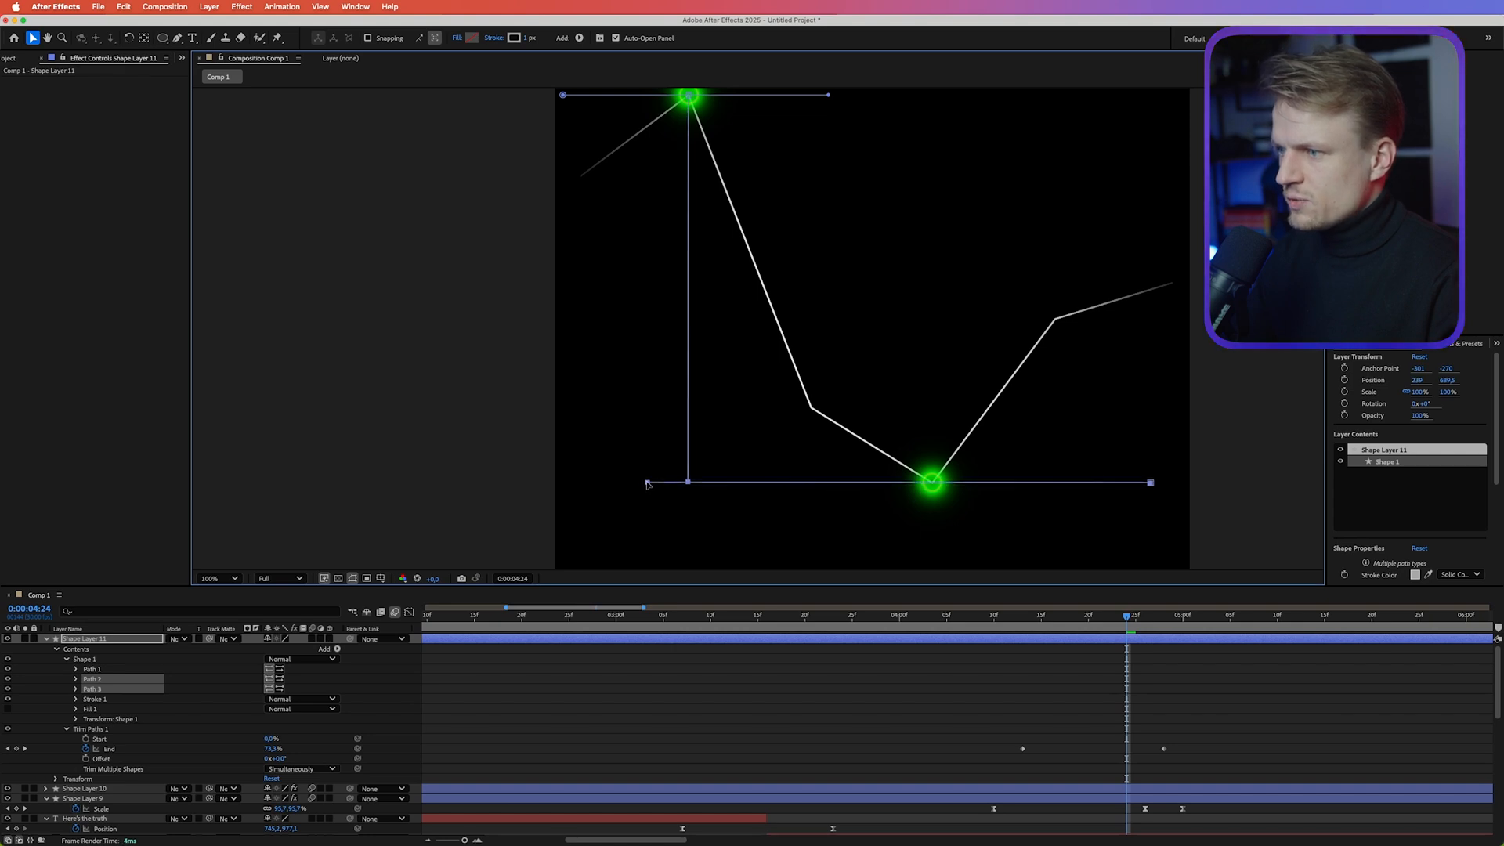
Step: Scrub between 0:00:04:21 and 0:00:04:24 to check how the three dashed lines draw on
left_click(1116, 624)
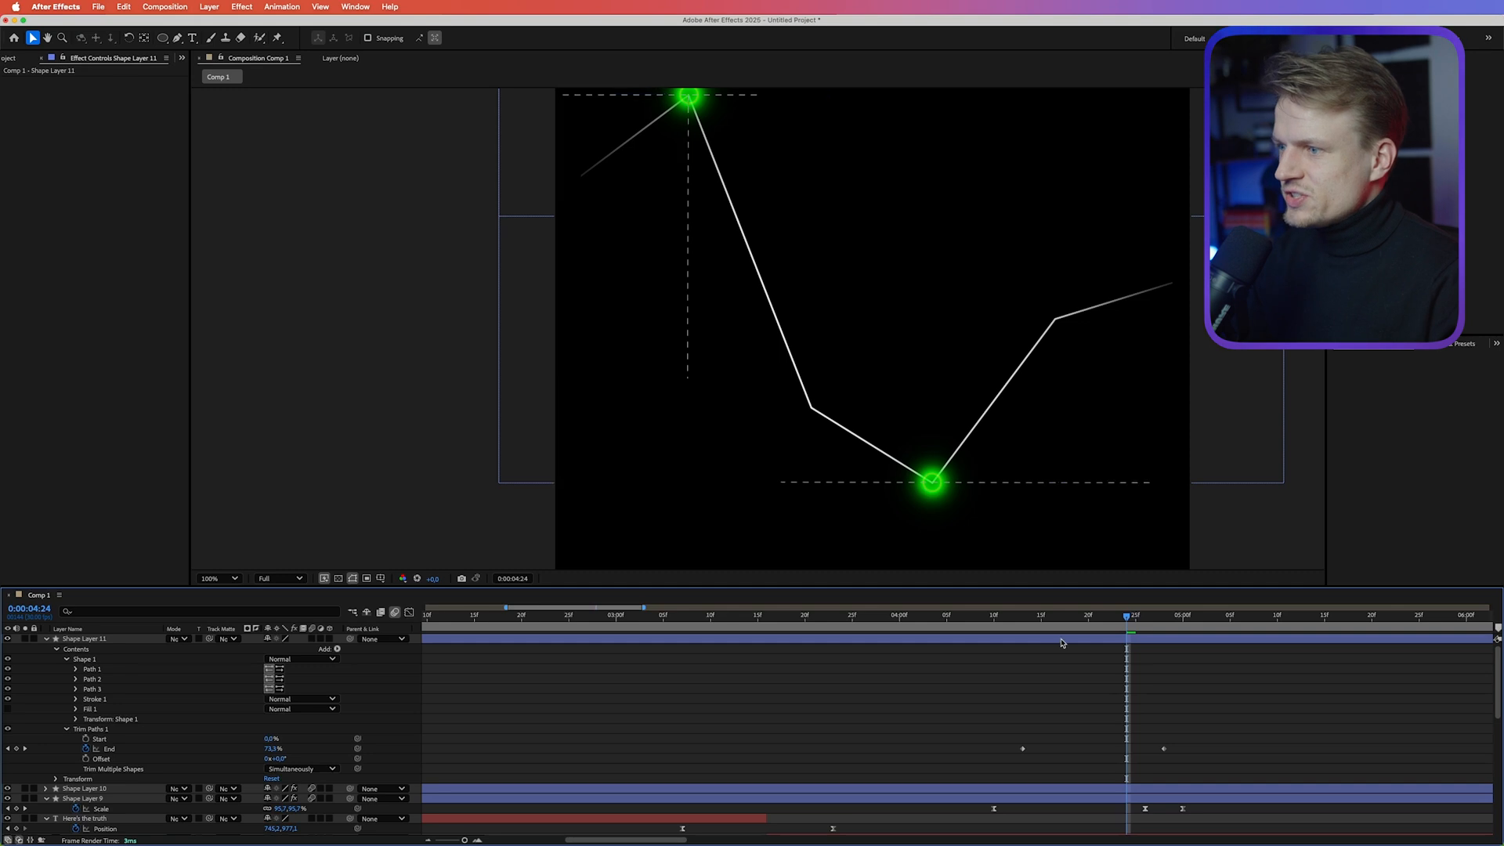
left_click(1116, 631)
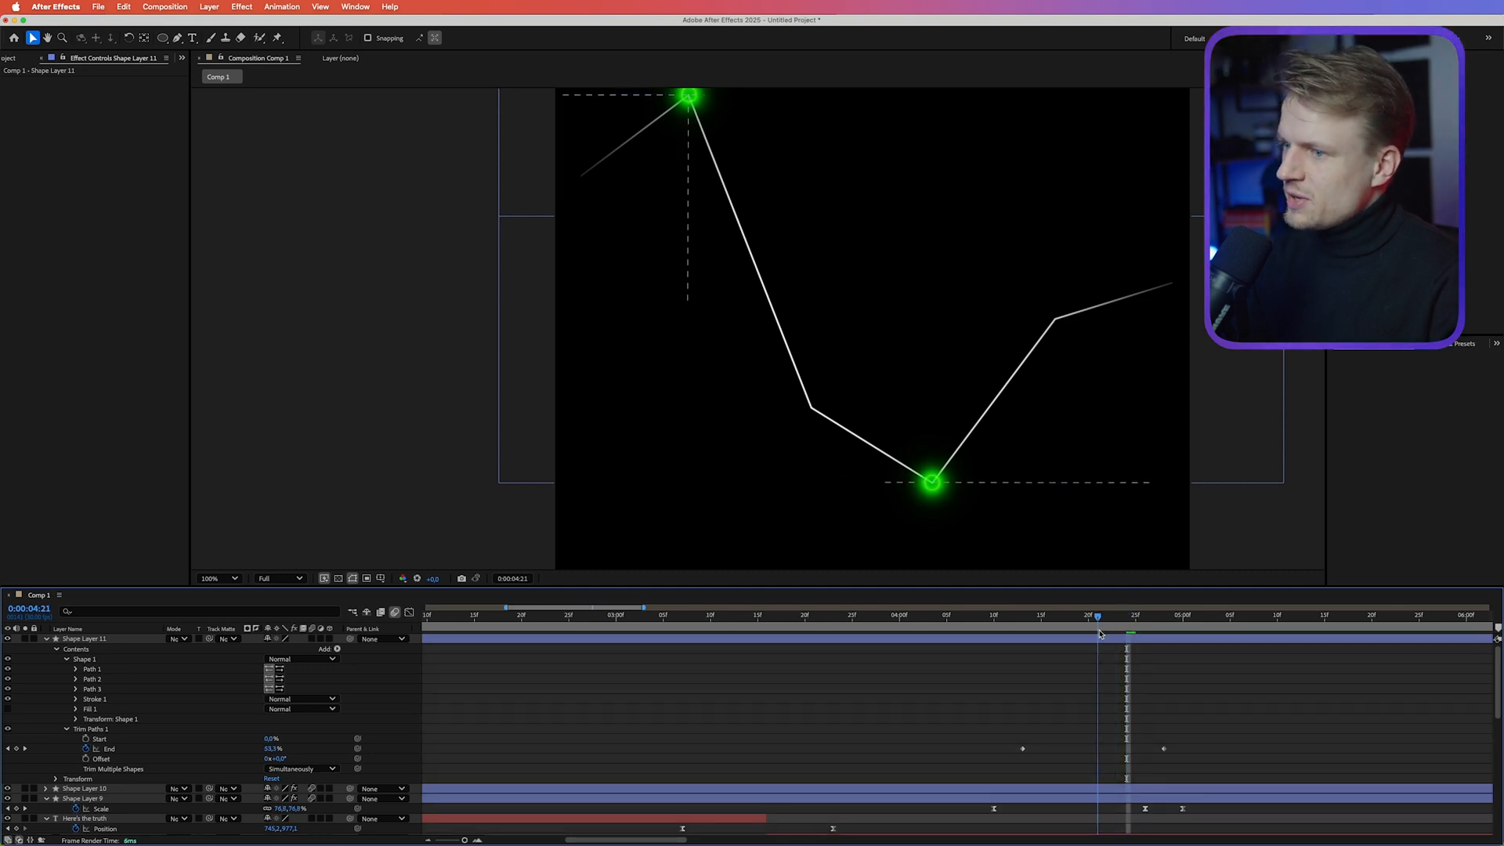
mouse_move(1116, 632)
left_mouse_down()
mouse_move(1027, 638)
mouse_move(1144, 634)
mouse_move(1106, 633)
left_mouse_up()
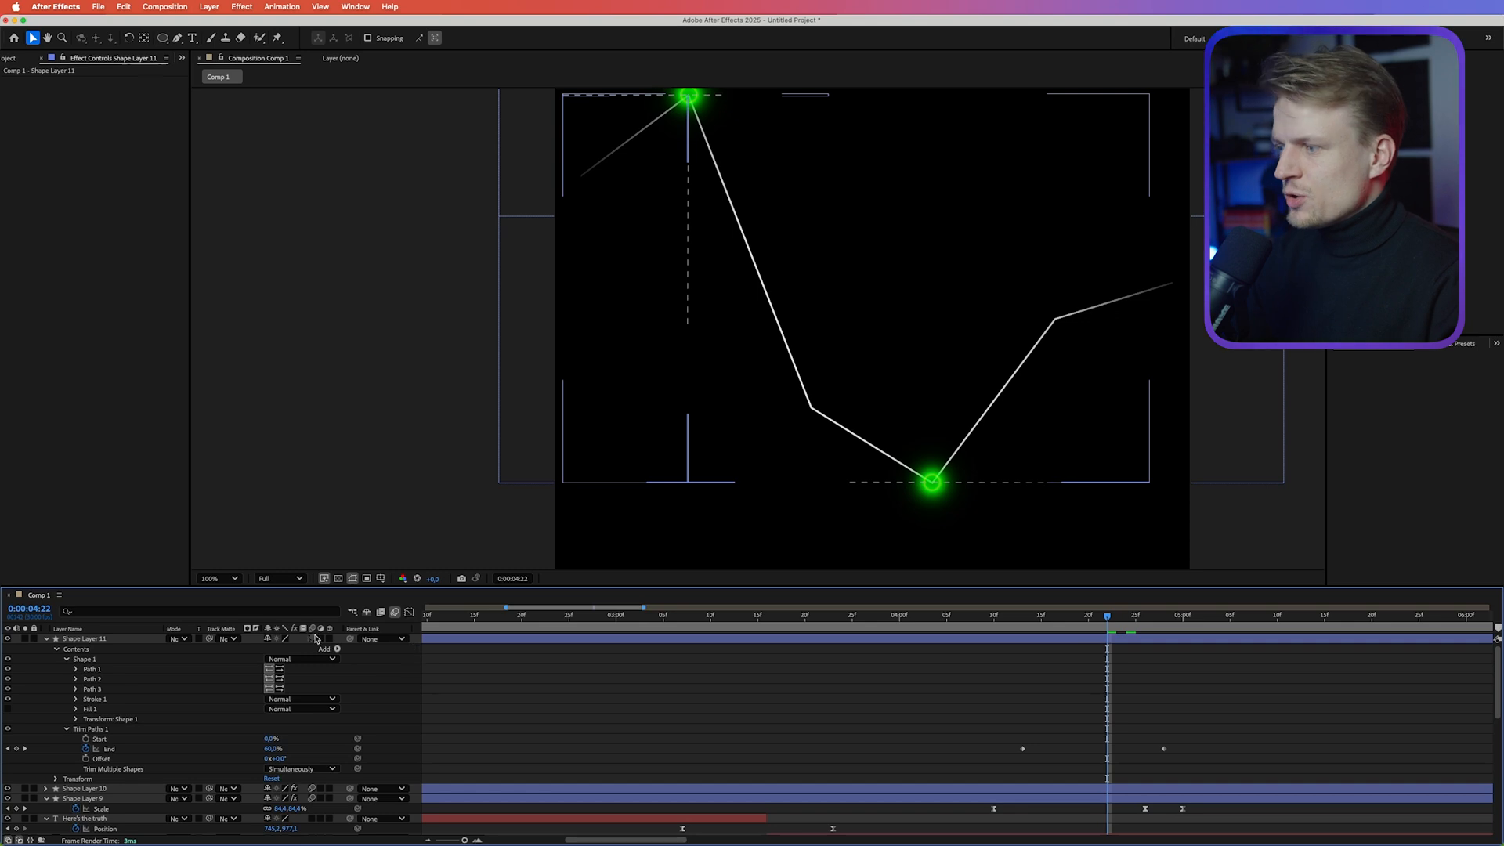